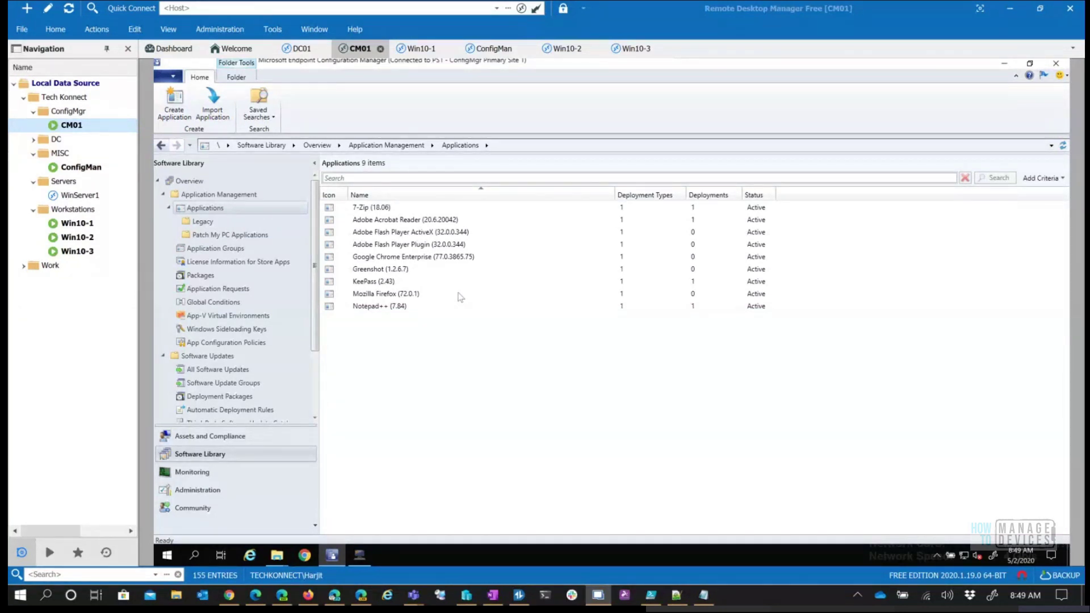
# - Start creating a new application with automatic detection and check the installer types, keeping Windows Installer (*.msi file)
pyautogui.rightClick(214, 209)
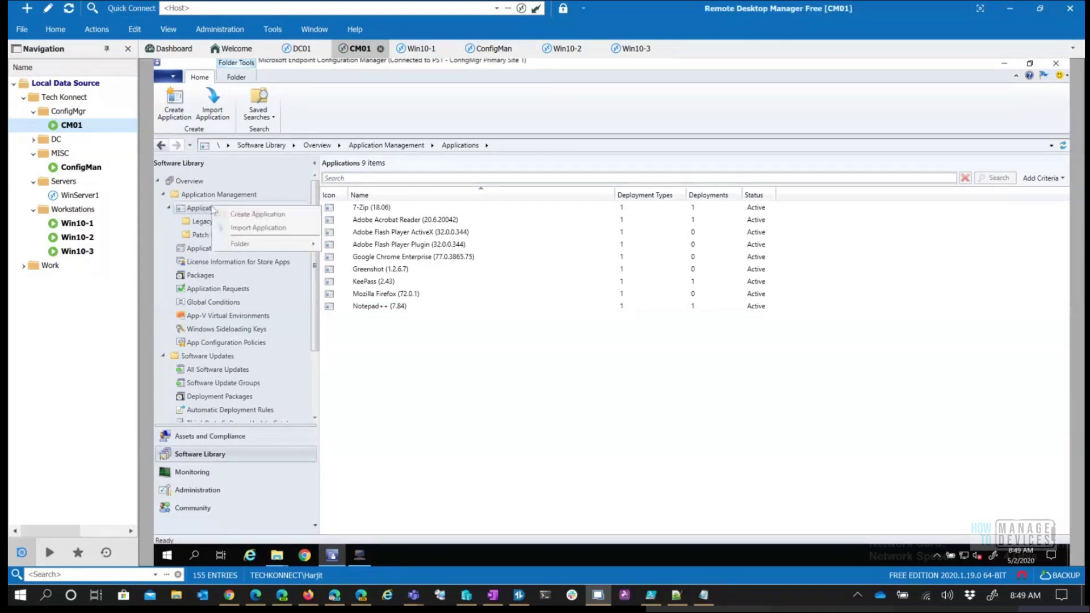
pyautogui.click(275, 216)
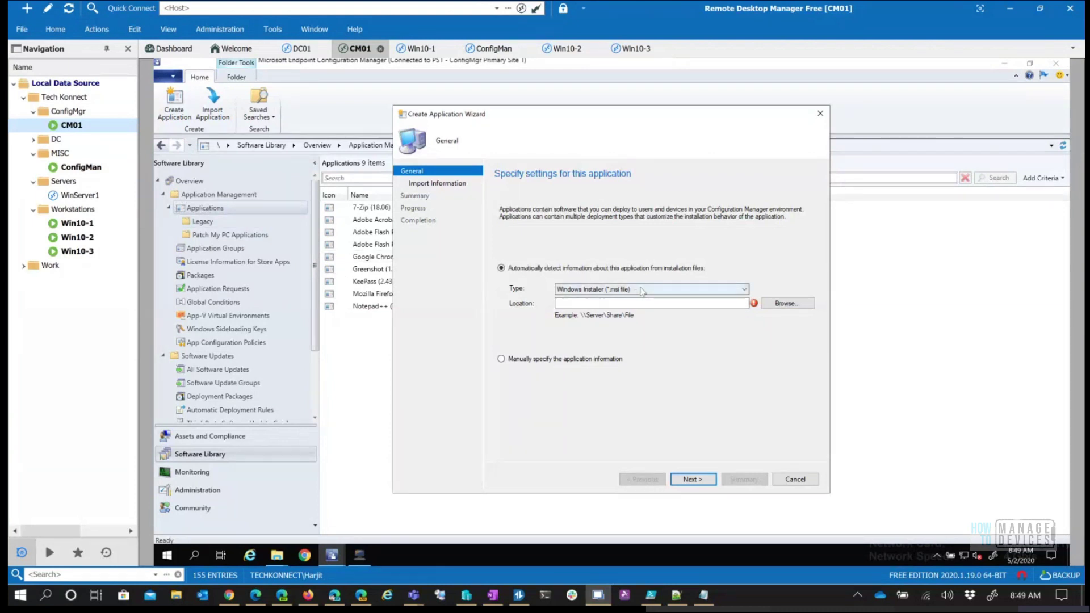
pyautogui.click(725, 292)
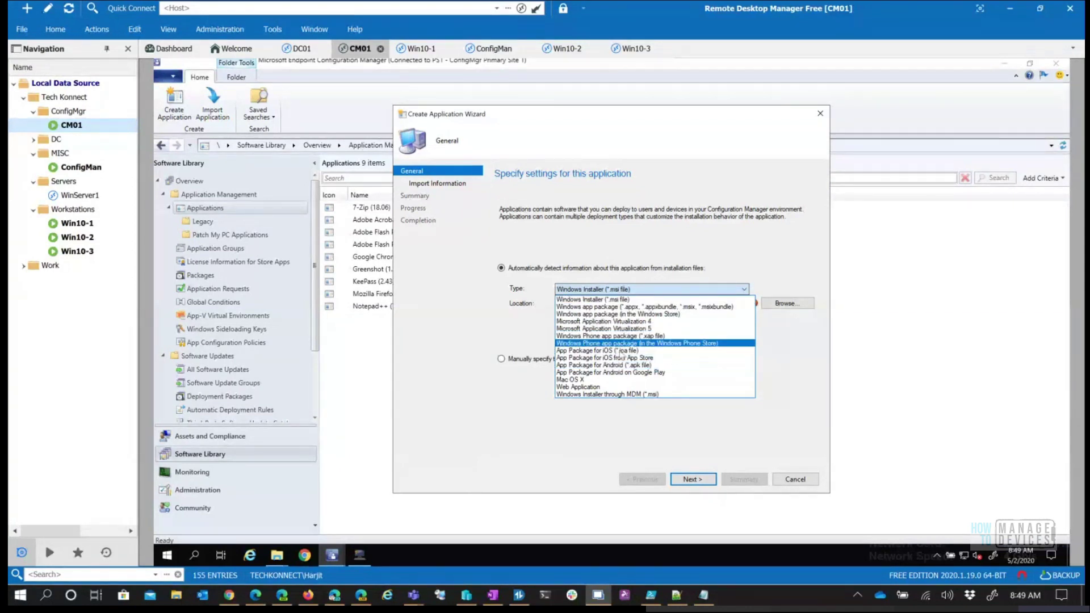
pyautogui.click(484, 332)
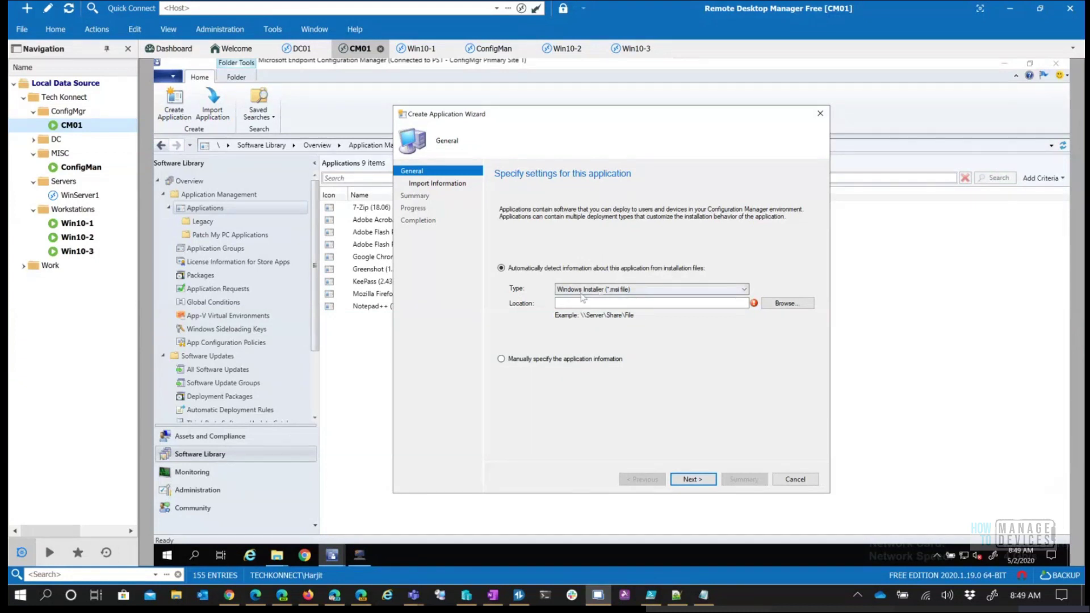
# - Browse for the installation file's location in the network share \\cm01\sources
pyautogui.click(775, 306)
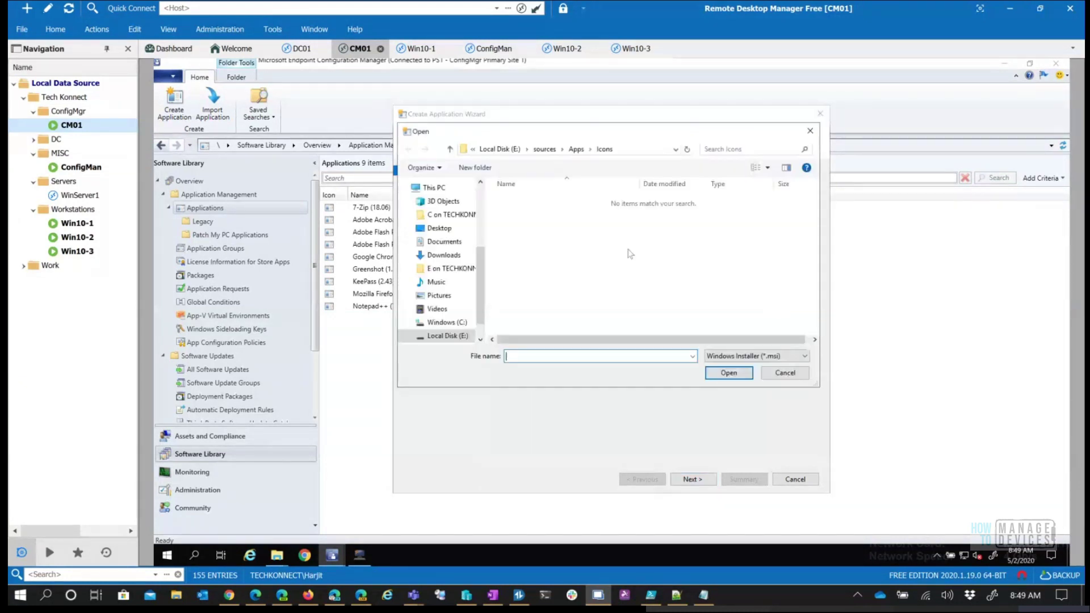
pyautogui.click(635, 149)
pyautogui.write('\\\\')
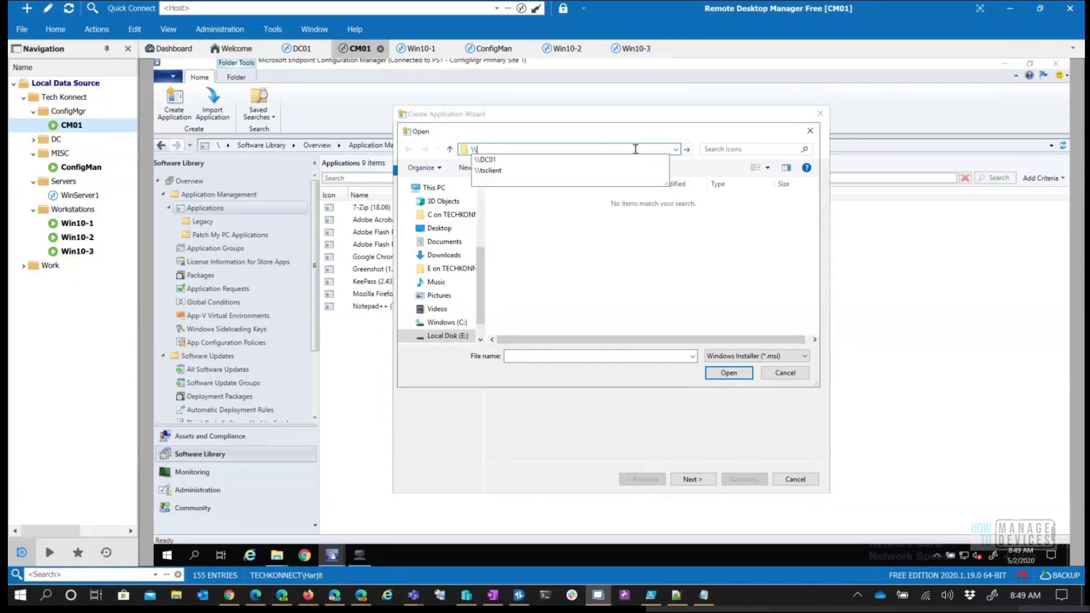
pyautogui.write('cm01\\')
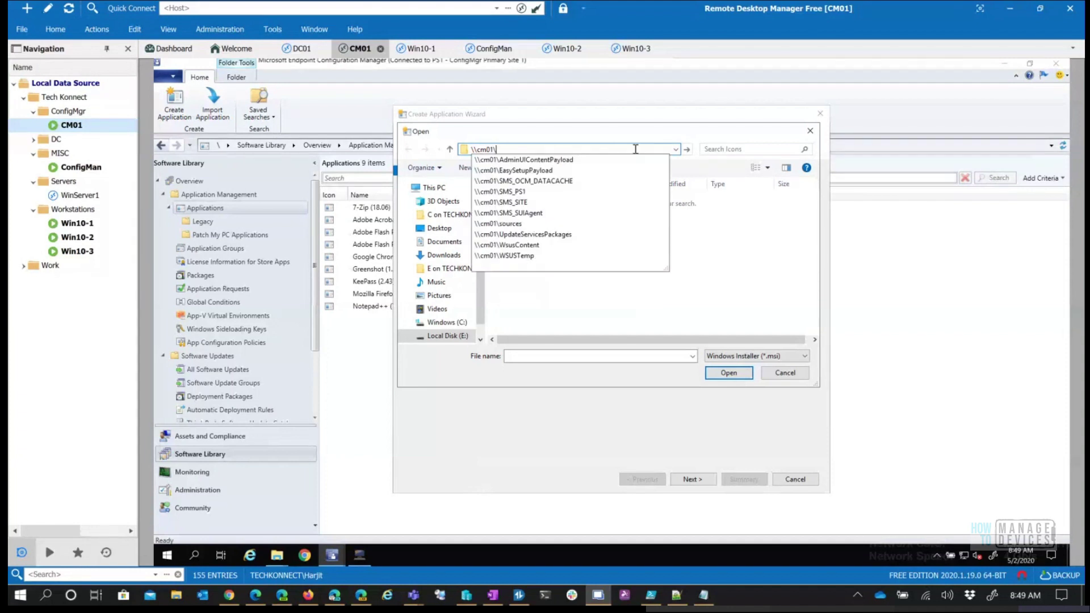
pyautogui.press('Down')
pyautogui.press('Down')
pyautogui.press('Down')
pyautogui.press('Down')
pyautogui.press('Down')
pyautogui.press('Down')
pyautogui.press('Down')
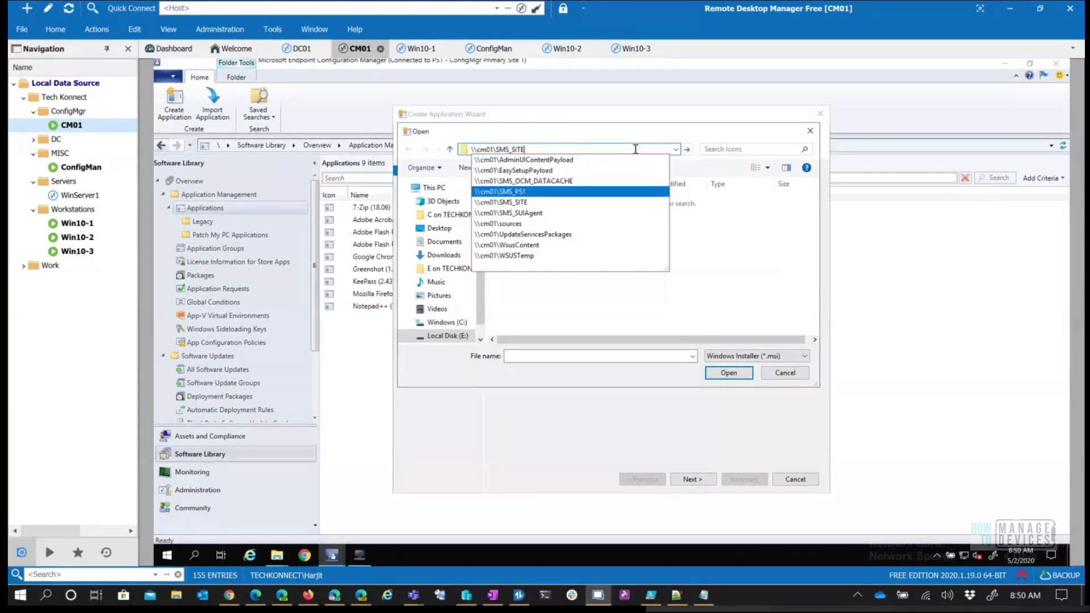
pyautogui.press('Return')
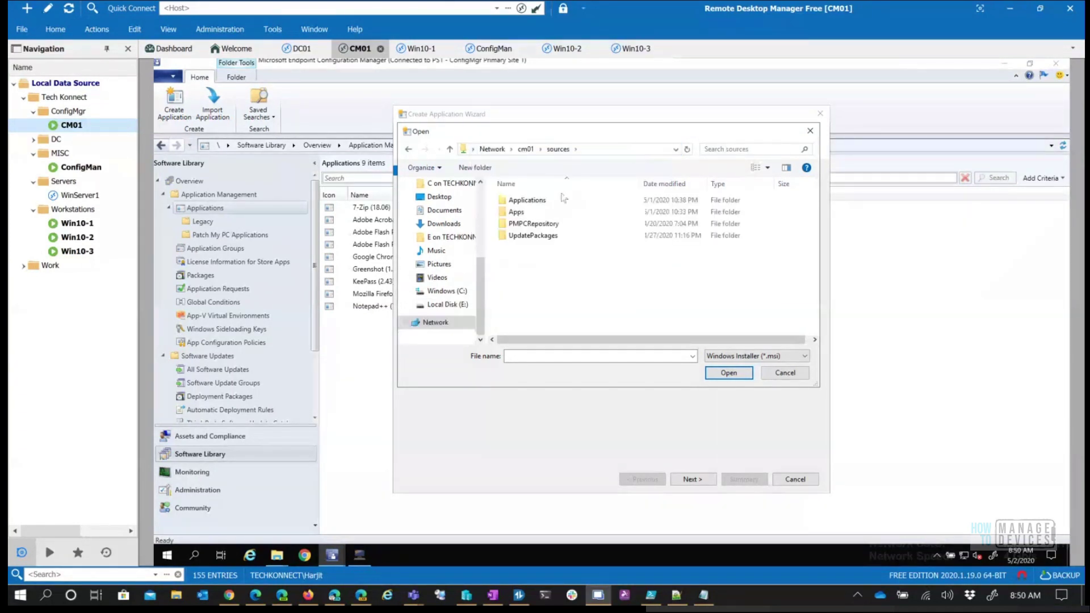
# - Choose install_flash_player_32_active_x.msi from Apps\Adobe_Flash\ax\32.0.0.344 as the installation file
pyautogui.doubleClick(532, 216)
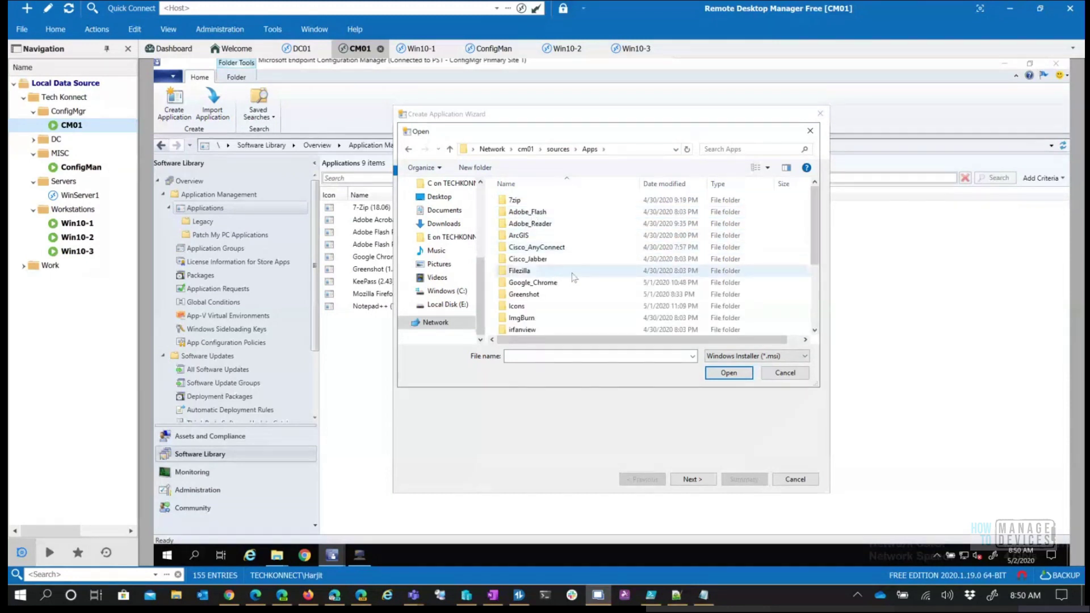
pyautogui.scroll(-1, 578, 277)
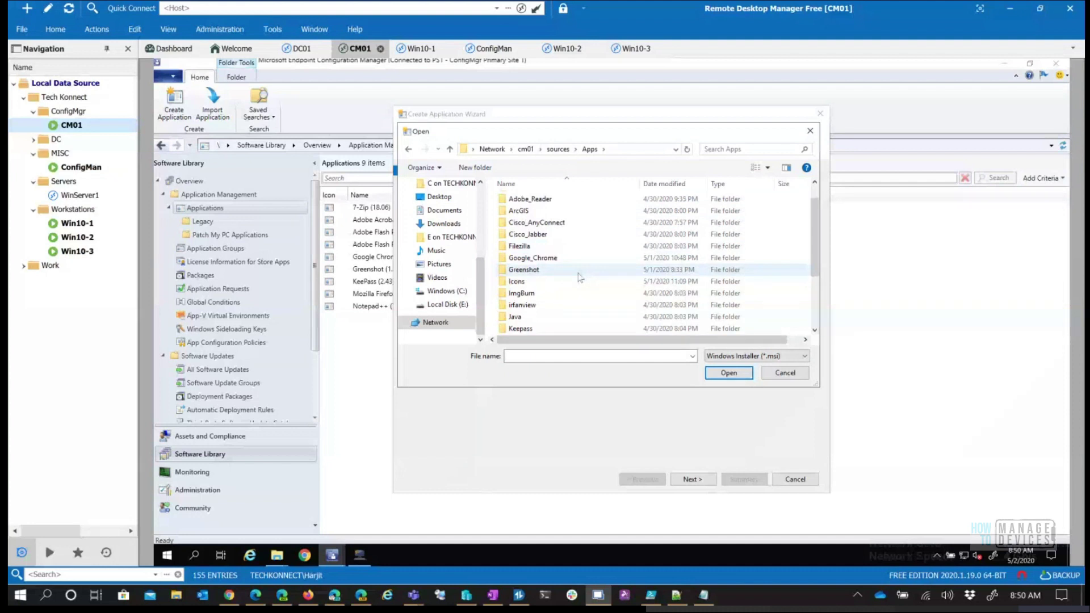
pyautogui.scroll(-1, 579, 278)
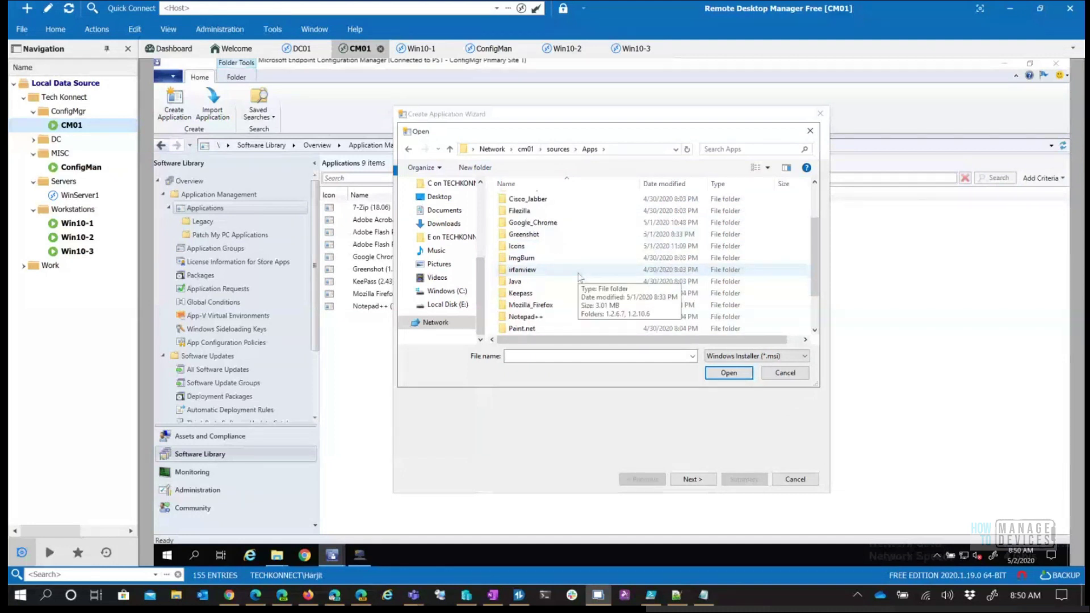
pyautogui.scroll(2, 579, 277)
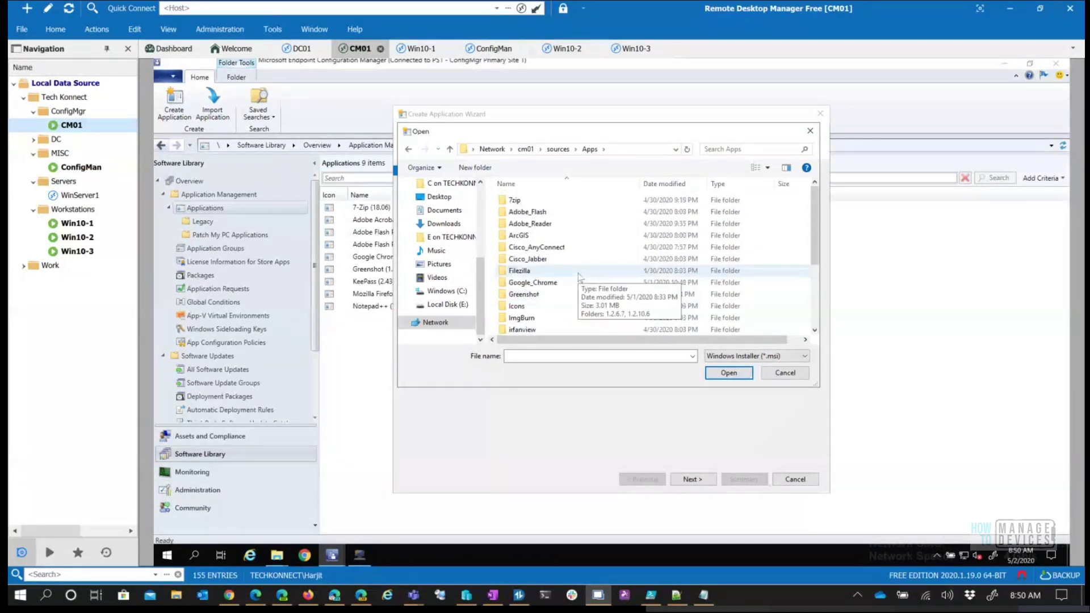
pyautogui.doubleClick(570, 214)
pyautogui.doubleClick(572, 201)
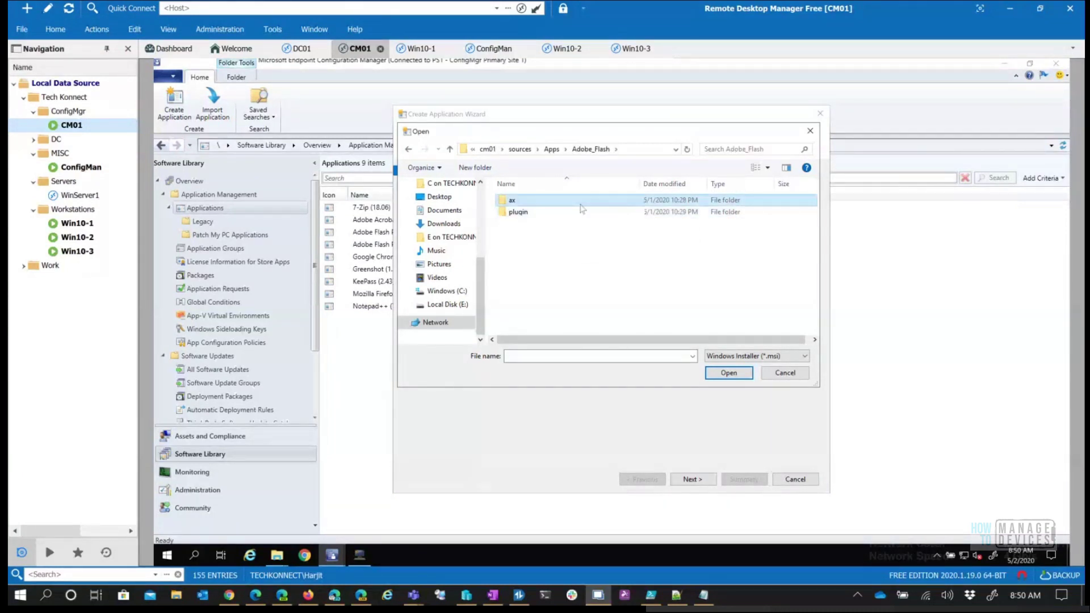
pyautogui.doubleClick(585, 199)
pyautogui.click(587, 202)
pyautogui.click(729, 373)
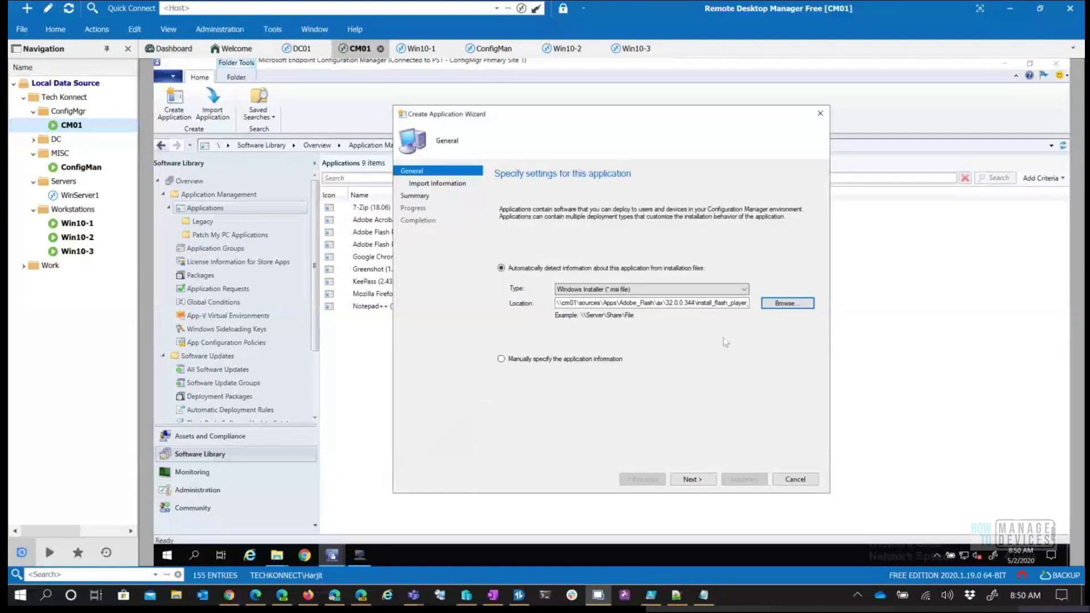
# - Import the application information from the MSI and set the install behavior to Install for system
pyautogui.click(703, 483)
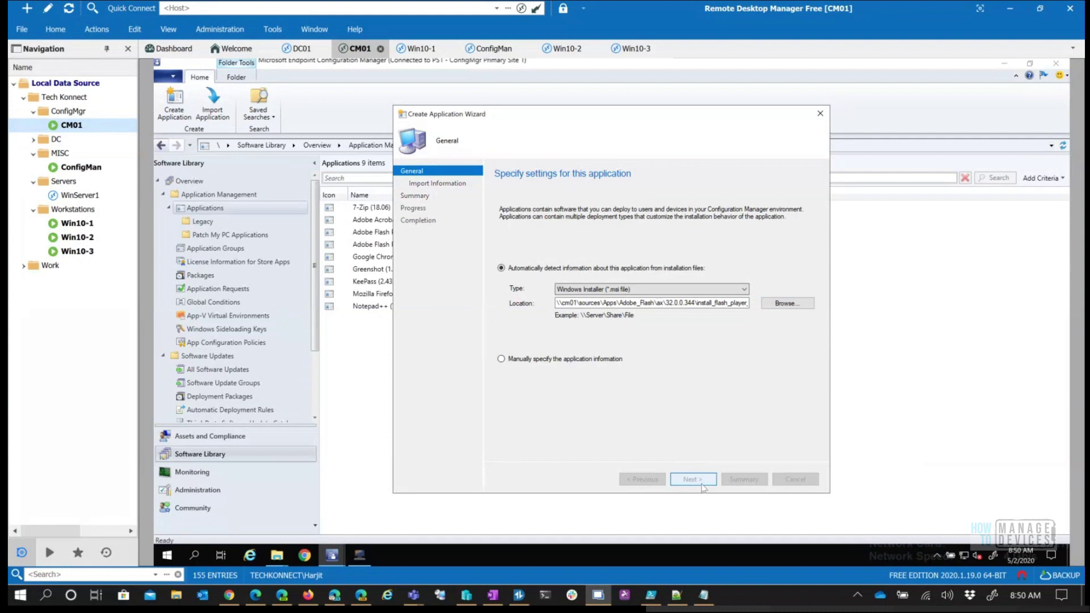
pyautogui.click(703, 482)
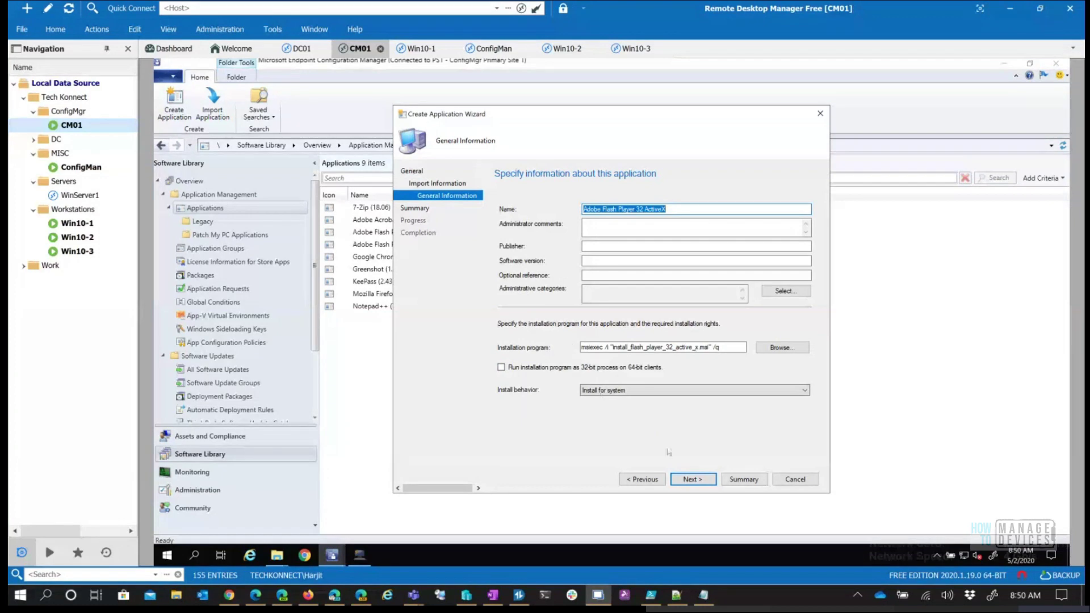
pyautogui.click(792, 595)
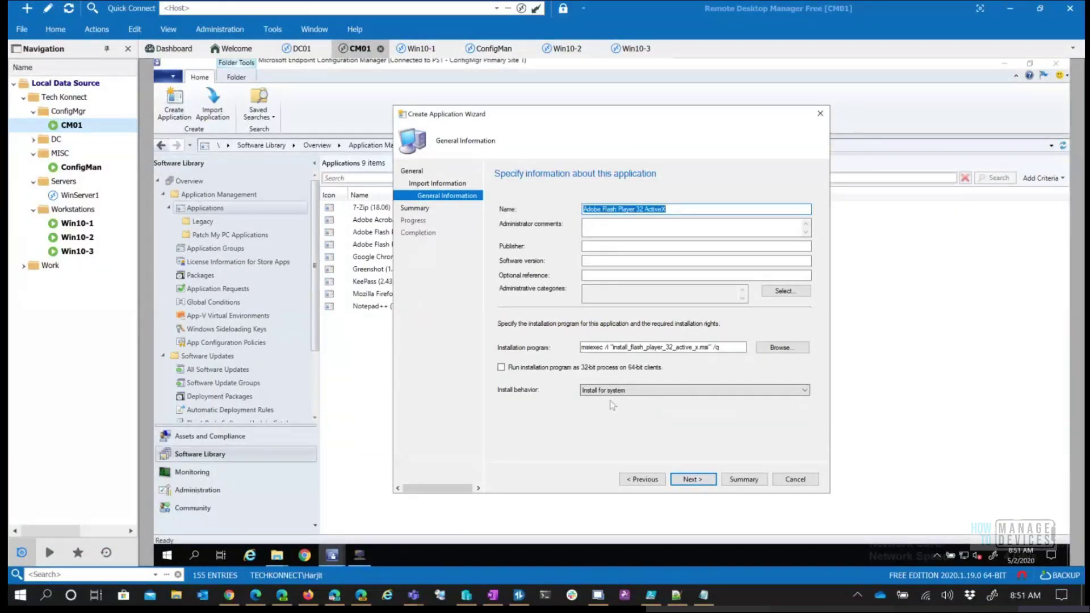
pyautogui.click(626, 391)
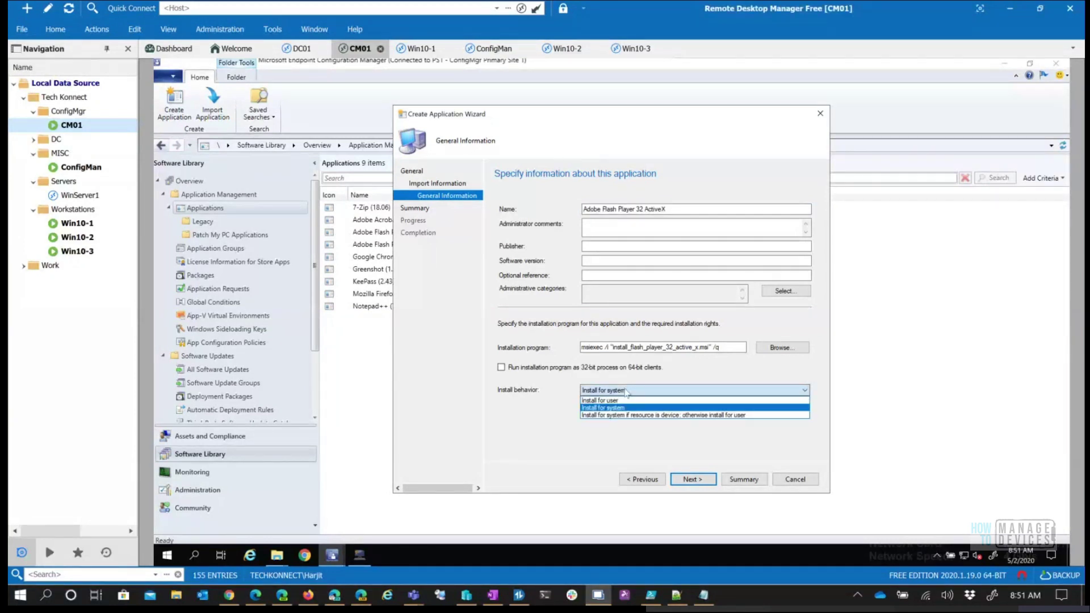
pyautogui.click(620, 408)
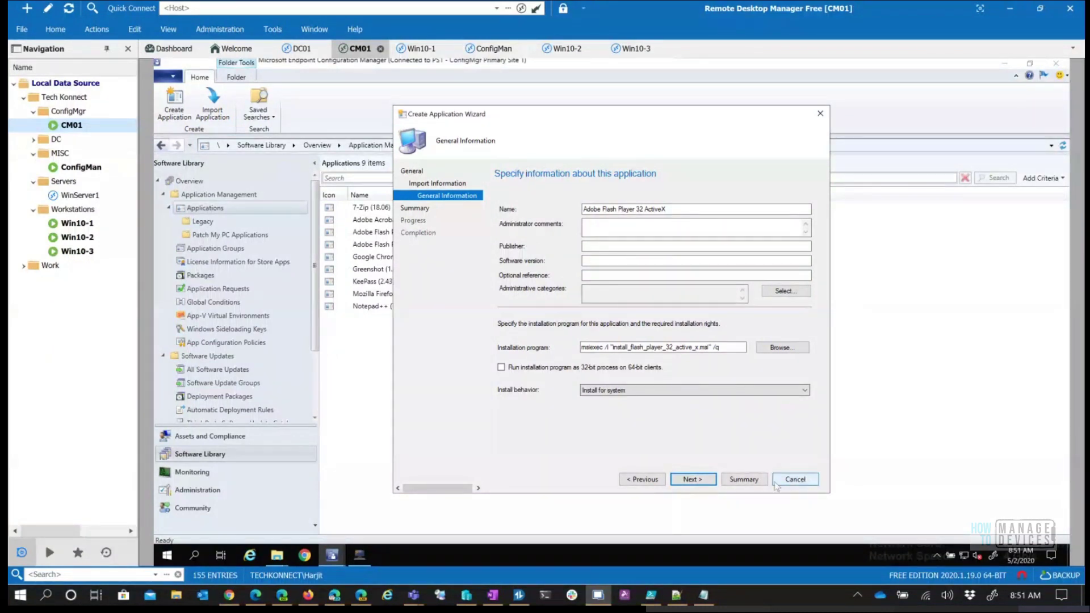
# - Go back to choose manually specifying the application information, view its general information page, and cancel the application creation
pyautogui.click(651, 480)
pyautogui.click(650, 480)
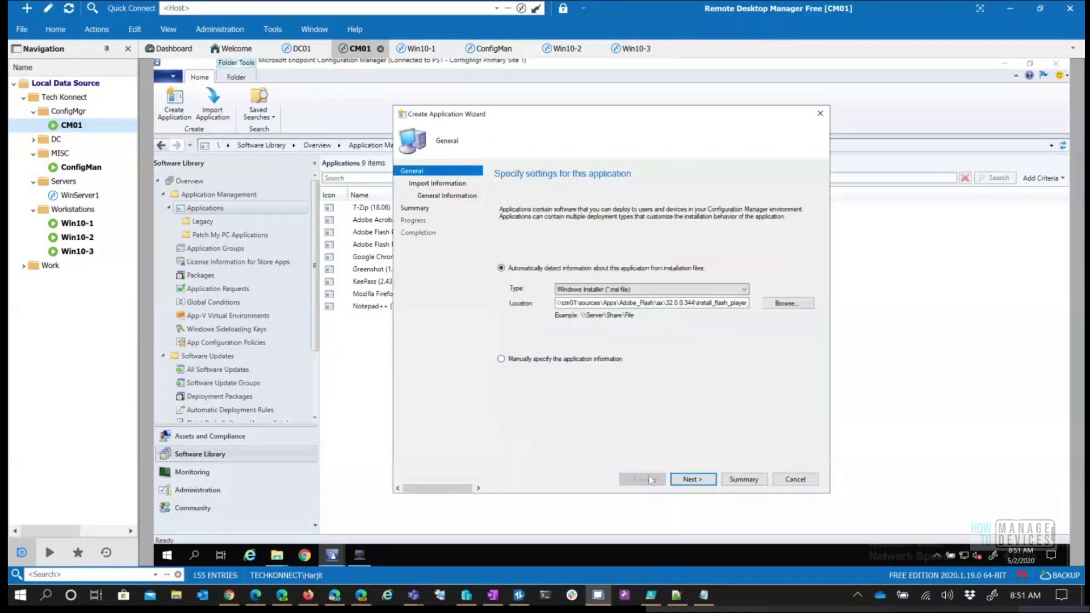
pyautogui.click(559, 361)
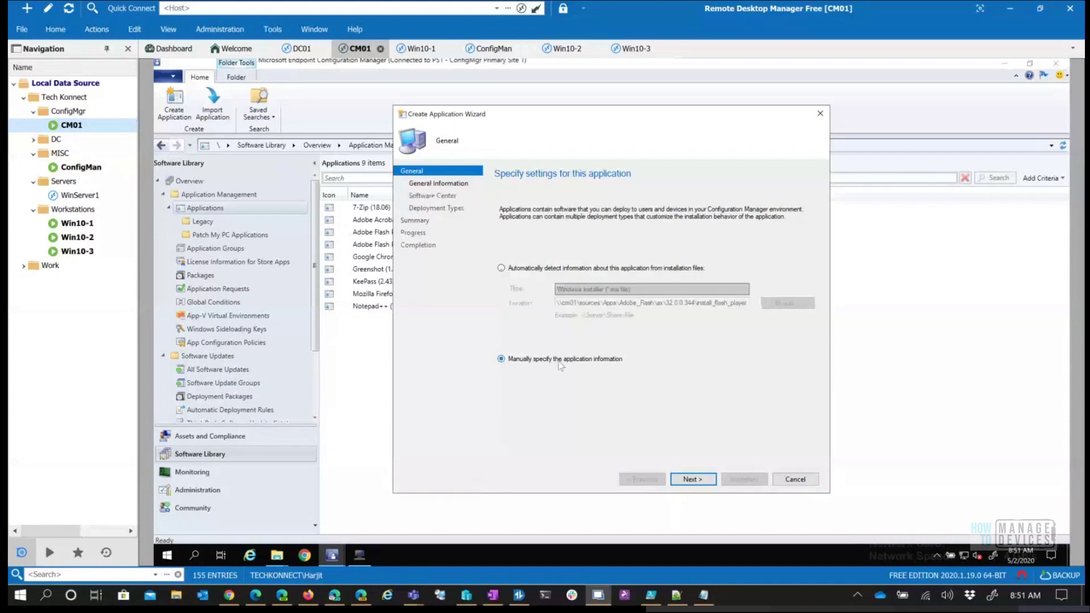
pyautogui.click(695, 478)
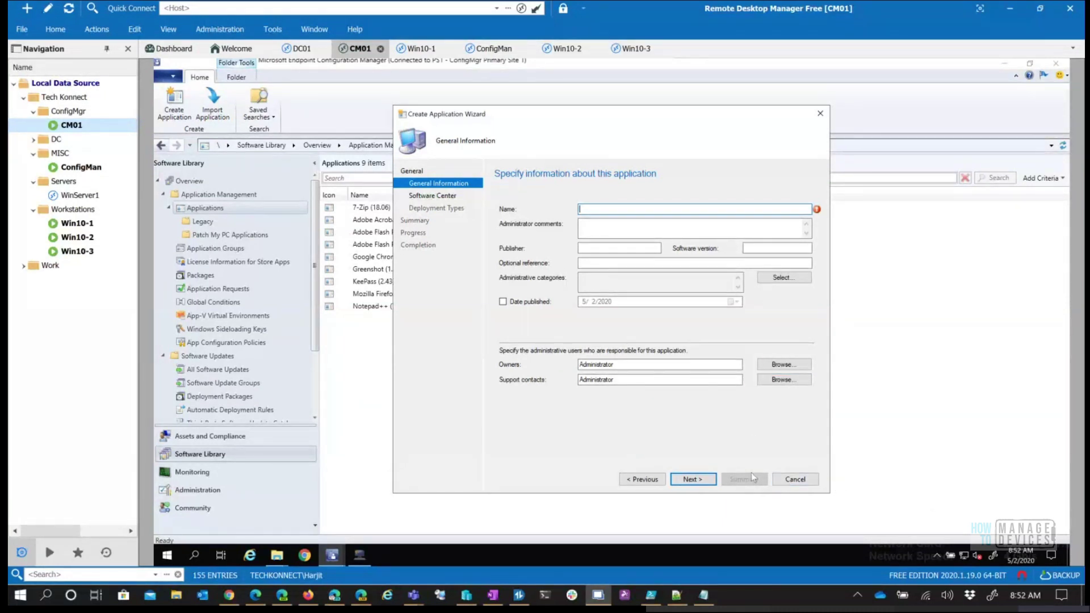
pyautogui.click(807, 480)
pyautogui.click(645, 347)
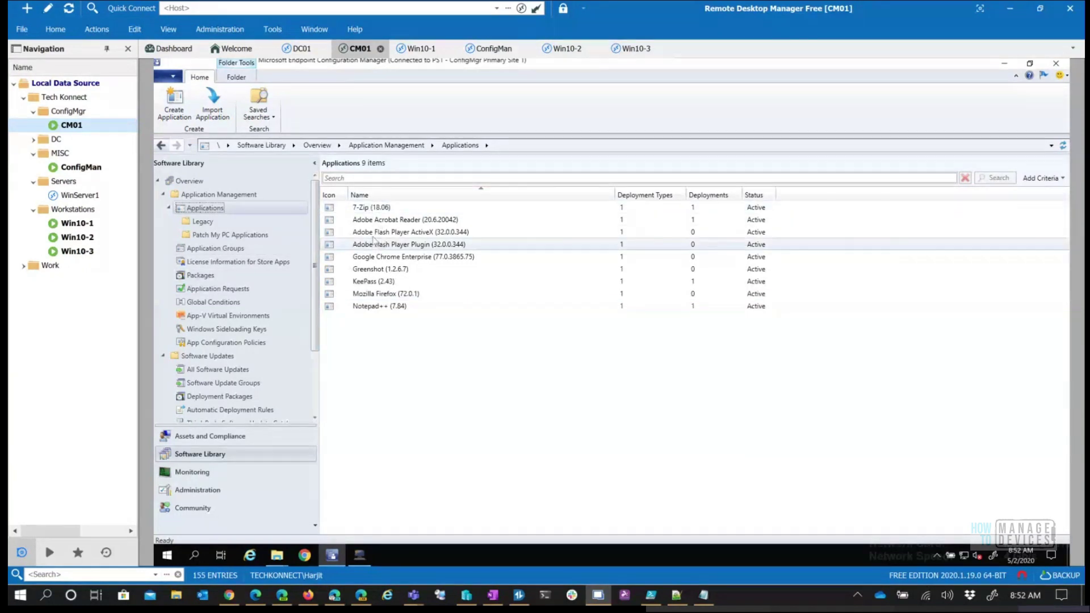
# - View the applications in the Legacy folder, and open the properties of 7-Zip (18.06) from the main Applications list
pyautogui.click(203, 221)
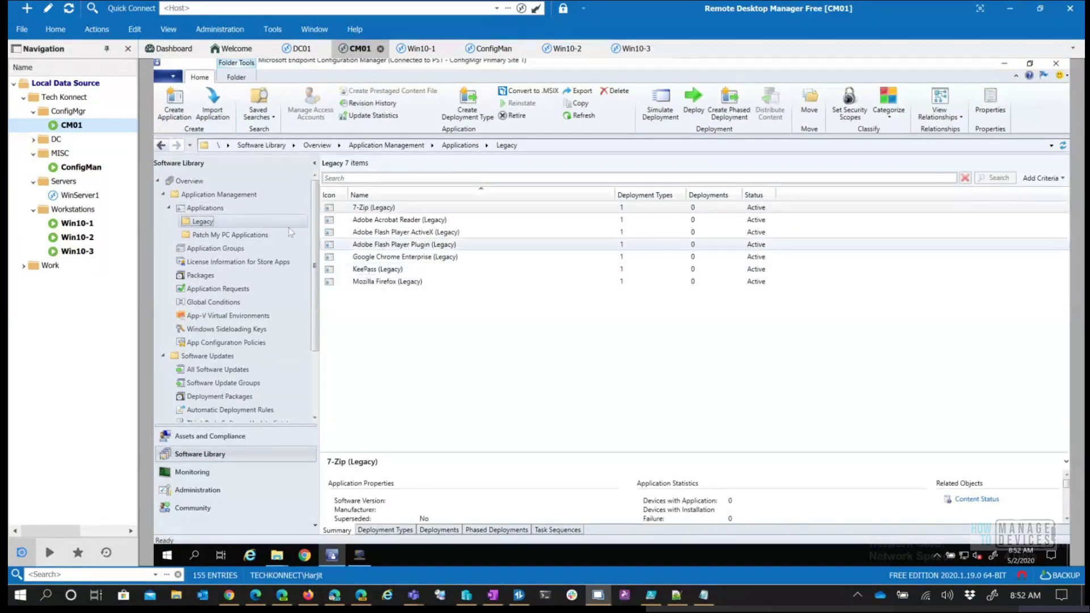
pyautogui.click(233, 209)
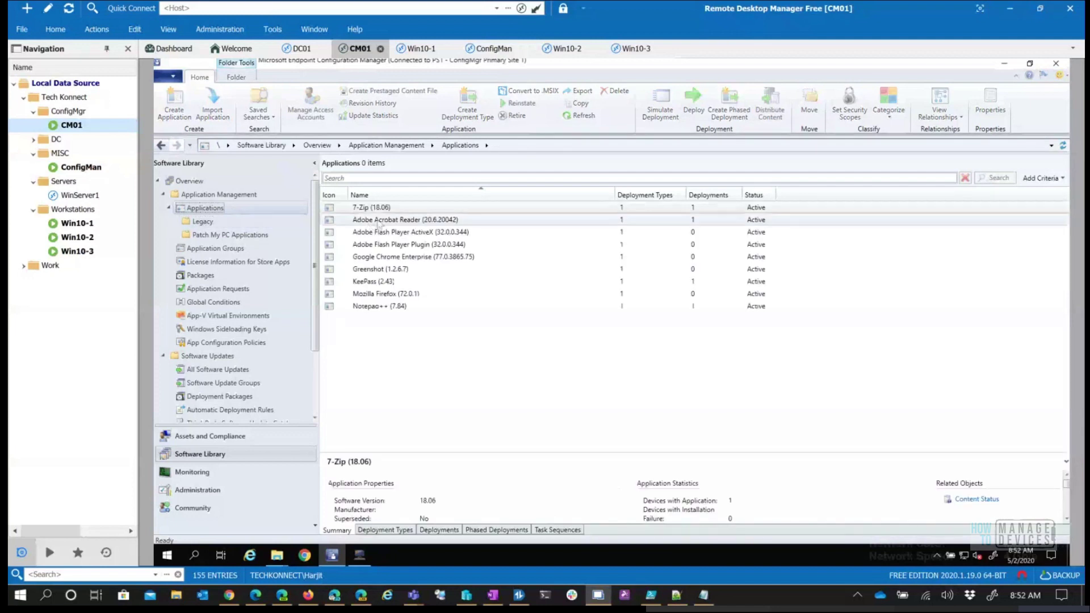
pyautogui.rightClick(424, 213)
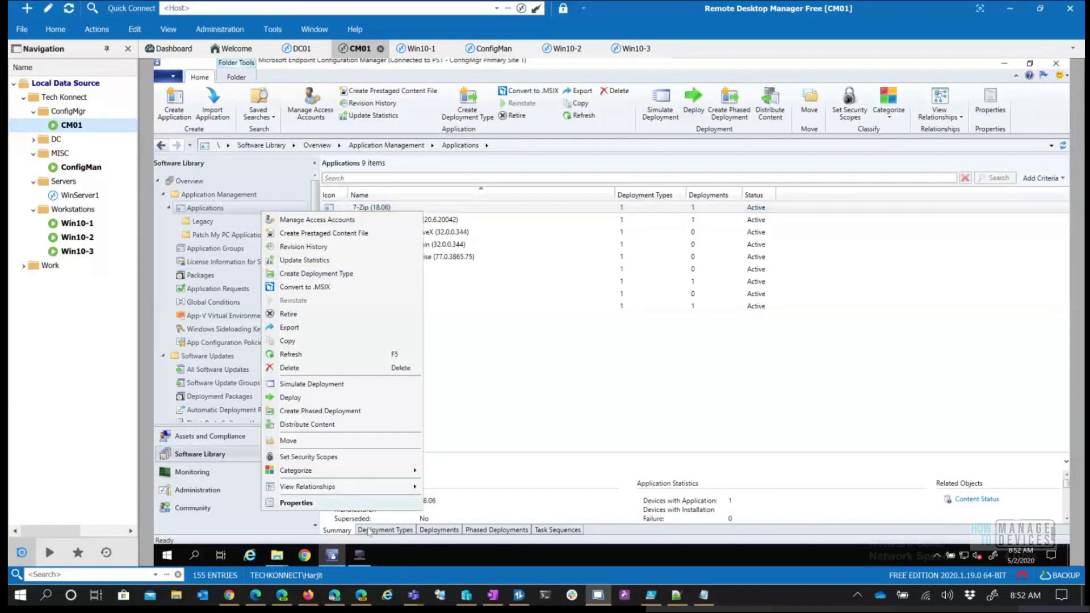
pyautogui.click(318, 503)
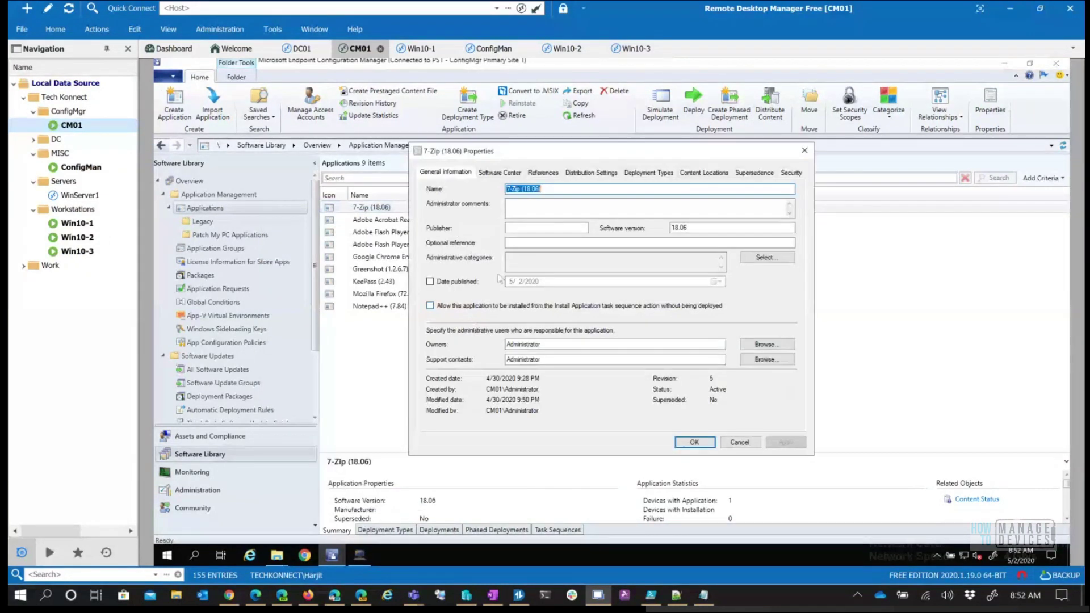
pyautogui.moveTo(596, 157); pyautogui.dragTo(562, 163)
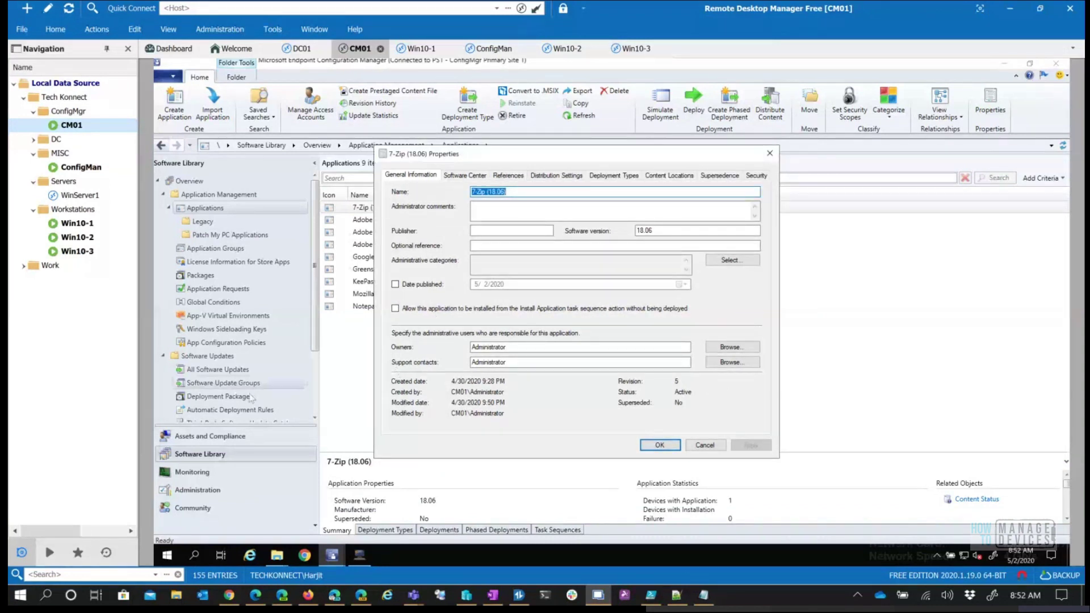
# - Review the Software Center and distribution settings of 7-Zip (18.06), ending at its deployment types
pyautogui.click(470, 177)
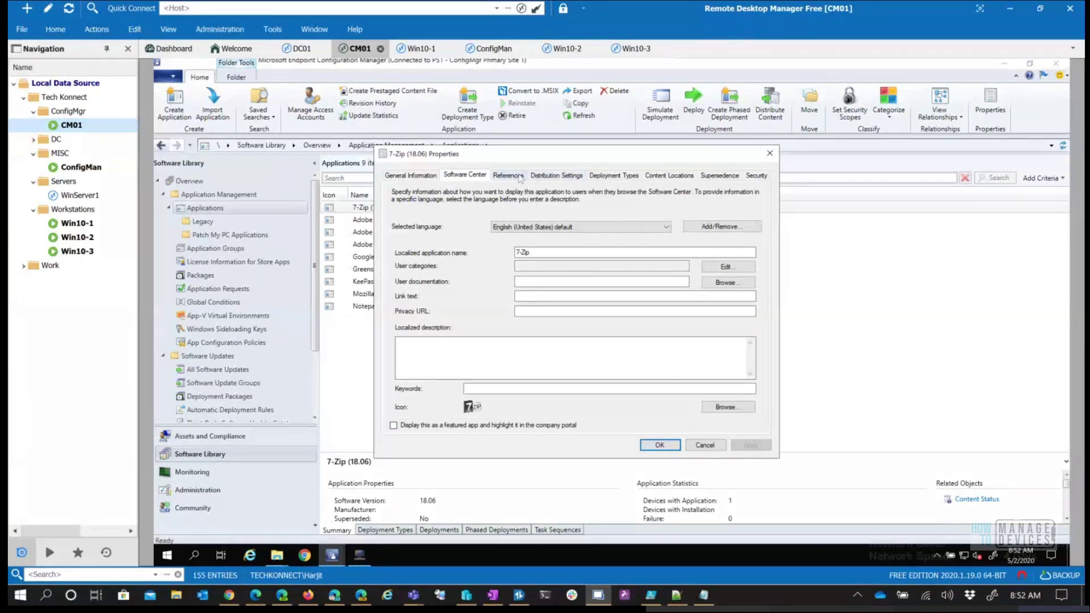
pyautogui.click(565, 177)
pyautogui.click(608, 178)
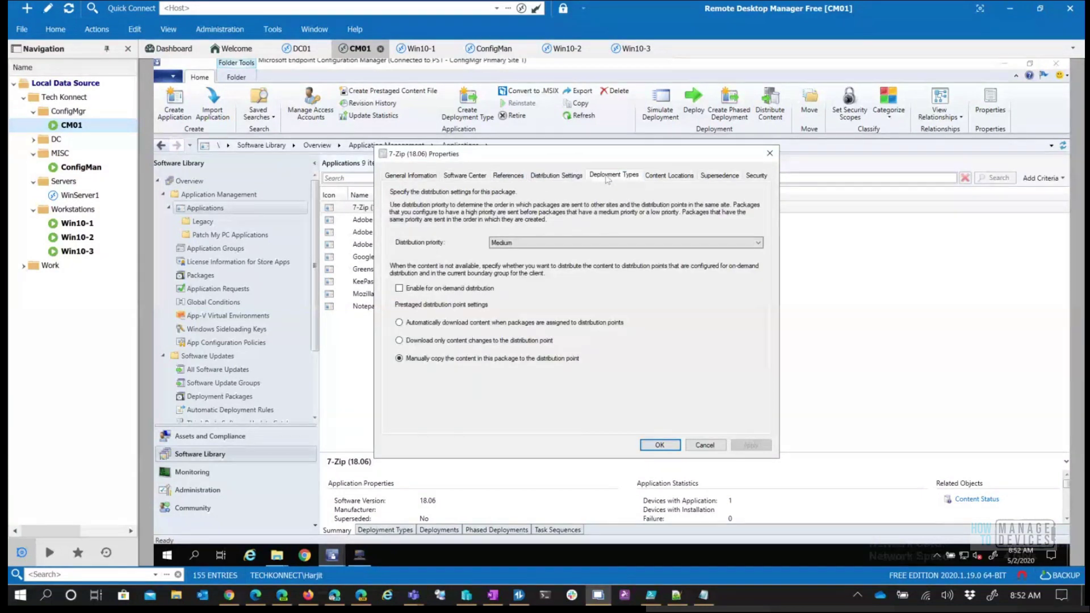
# - Open the 7-Zip 18.06 (x64 edition) Windows Installer deployment type for editing and show its content location settings
pyautogui.click(500, 260)
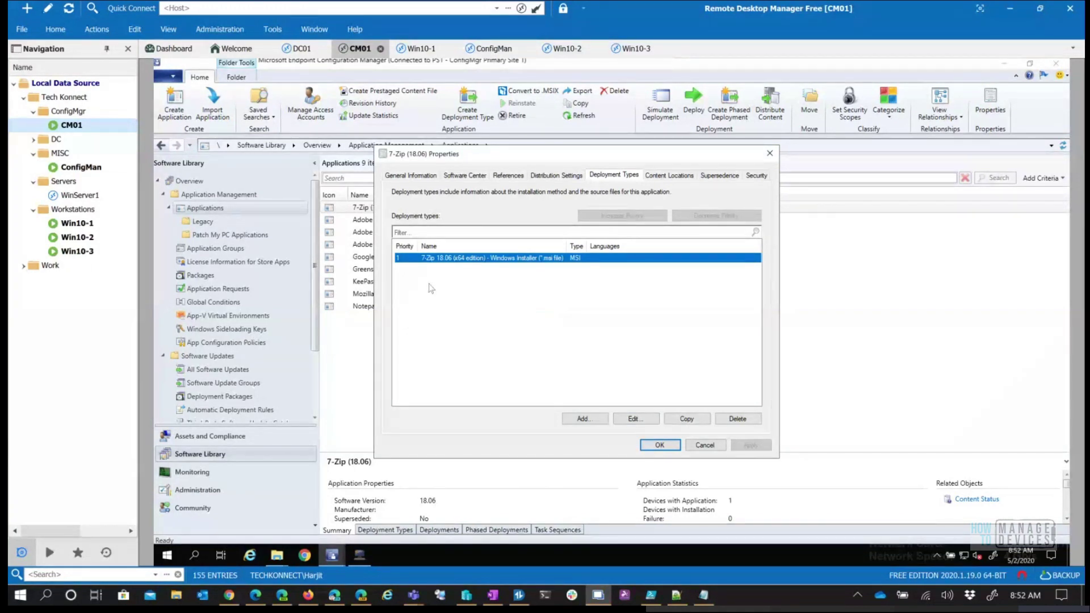
pyautogui.moveTo(541, 159); pyautogui.dragTo(619, 177)
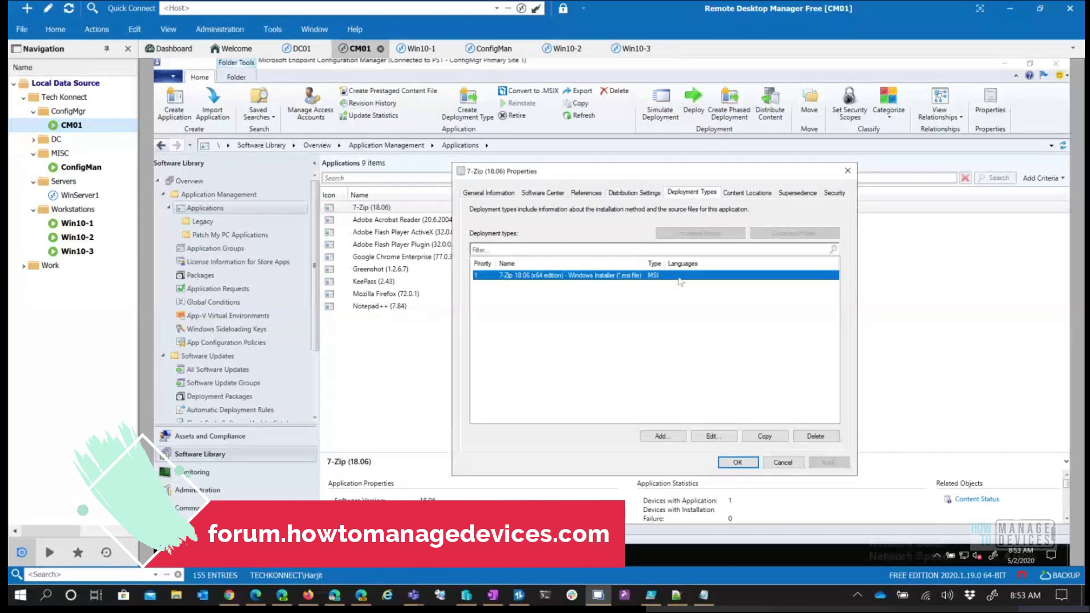
pyautogui.click(731, 439)
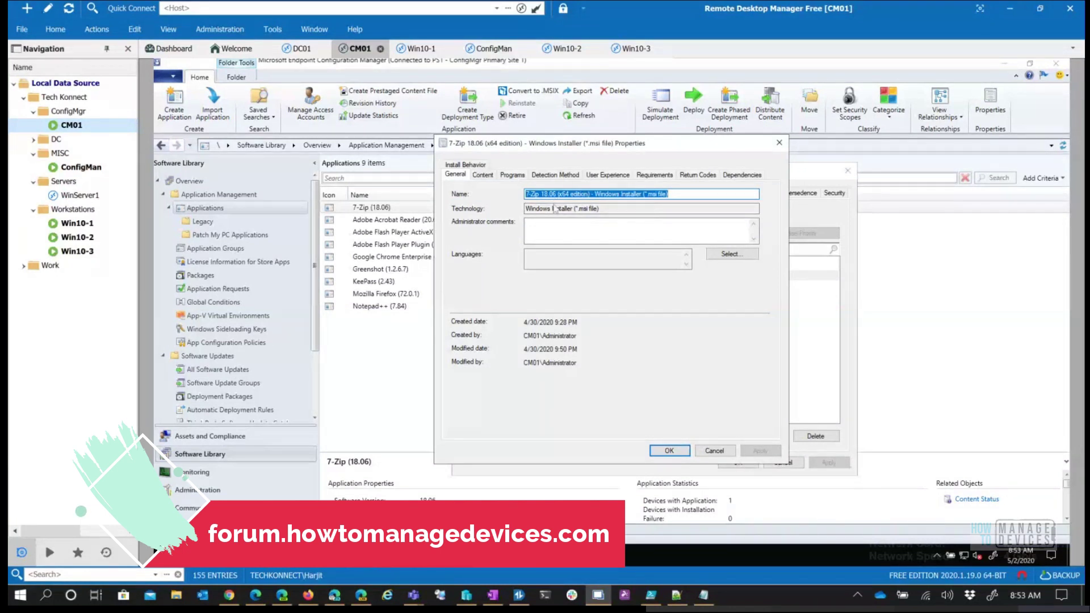
pyautogui.click(490, 177)
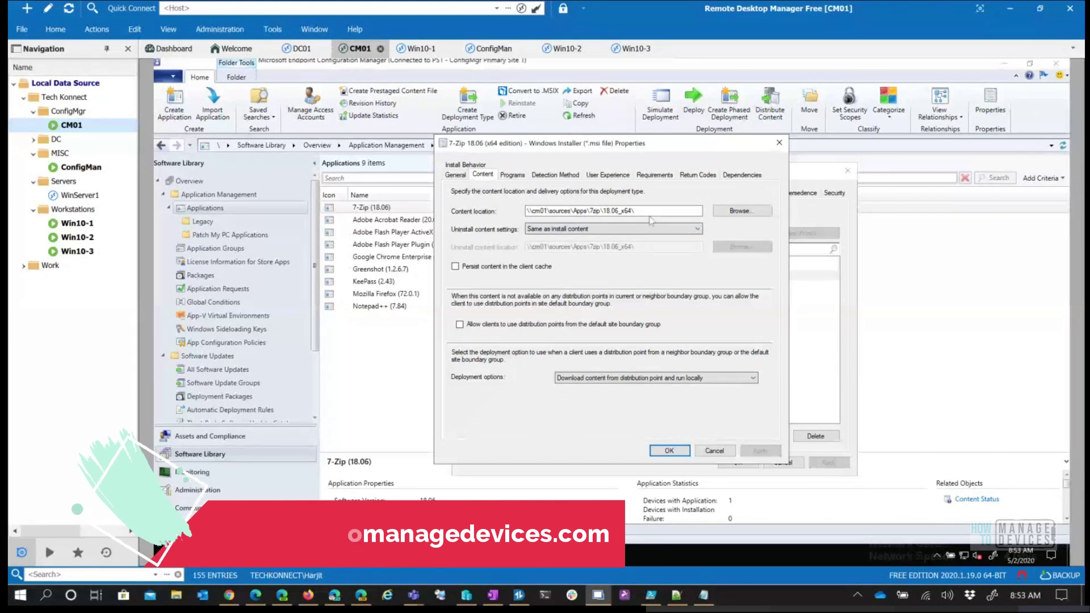
# - Review the install and uninstall programs of the deployment type, and open its MSI product code detection clause for editing
pyautogui.click(521, 177)
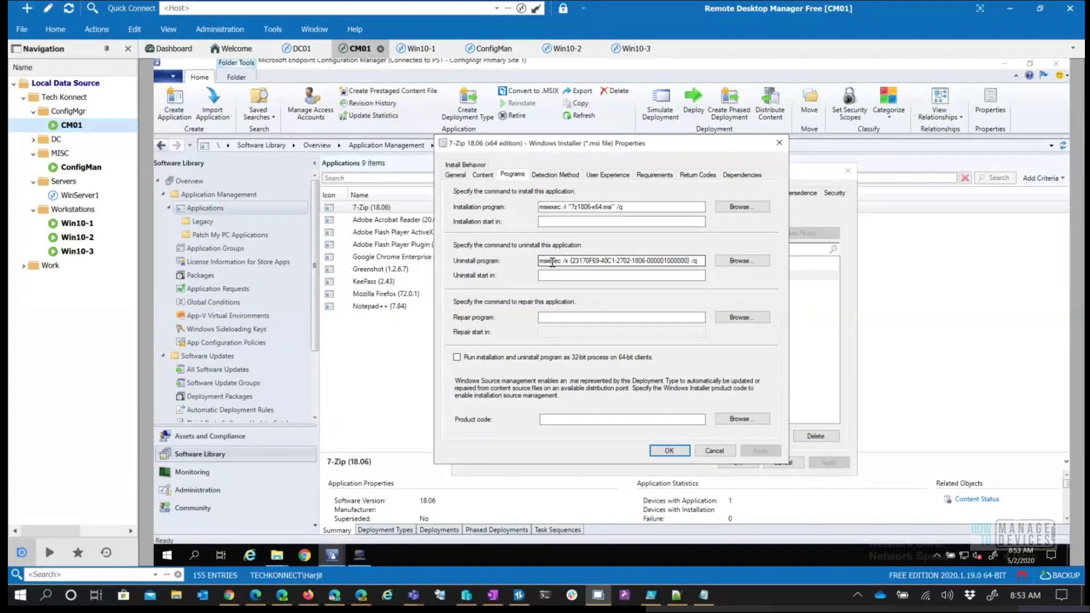
pyautogui.click(568, 175)
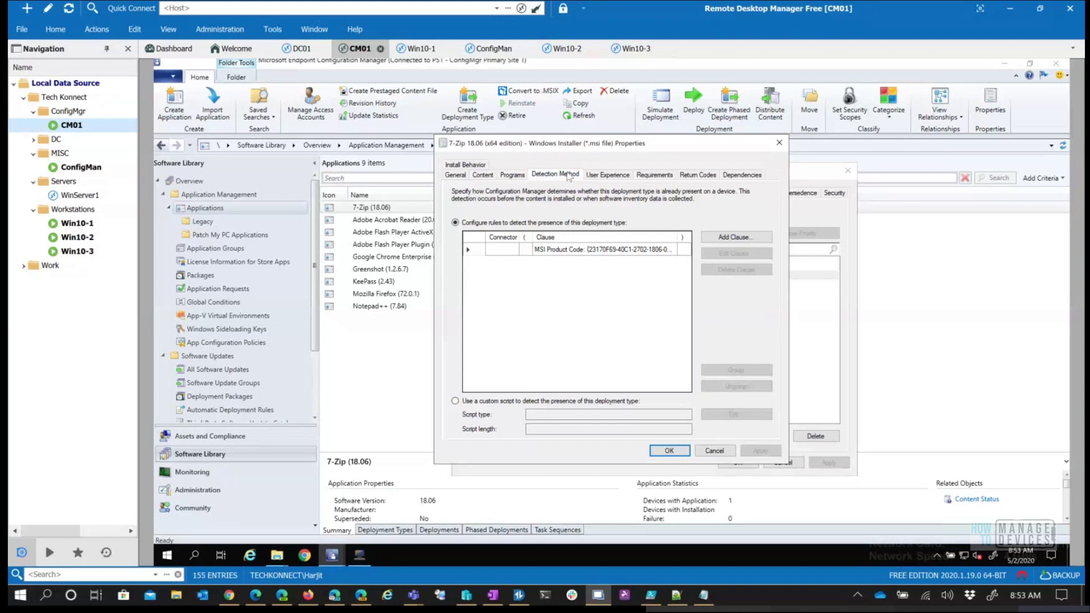
pyautogui.click(627, 252)
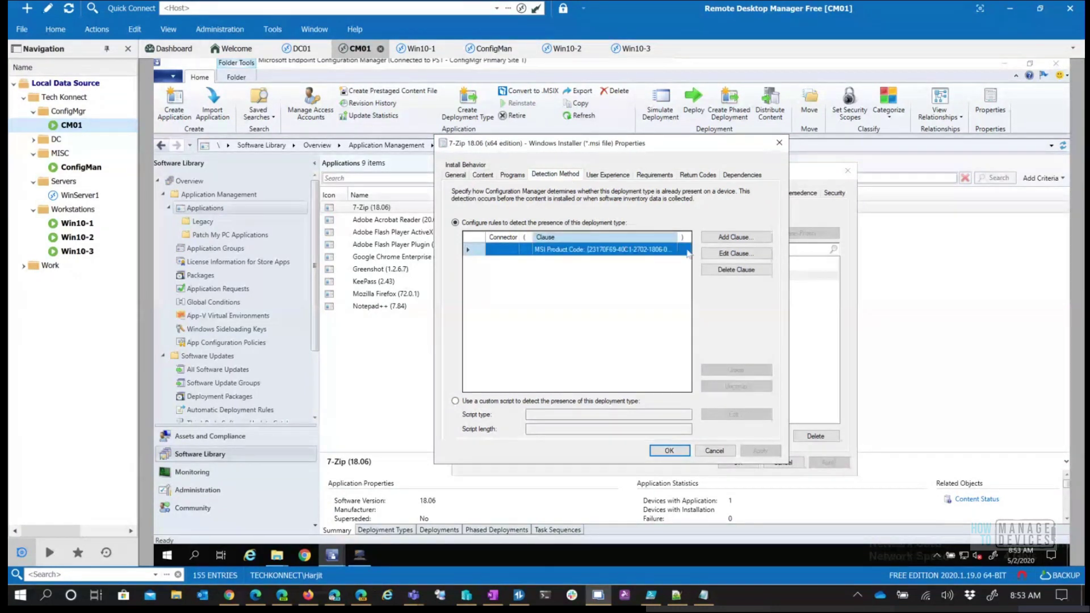
pyautogui.click(730, 253)
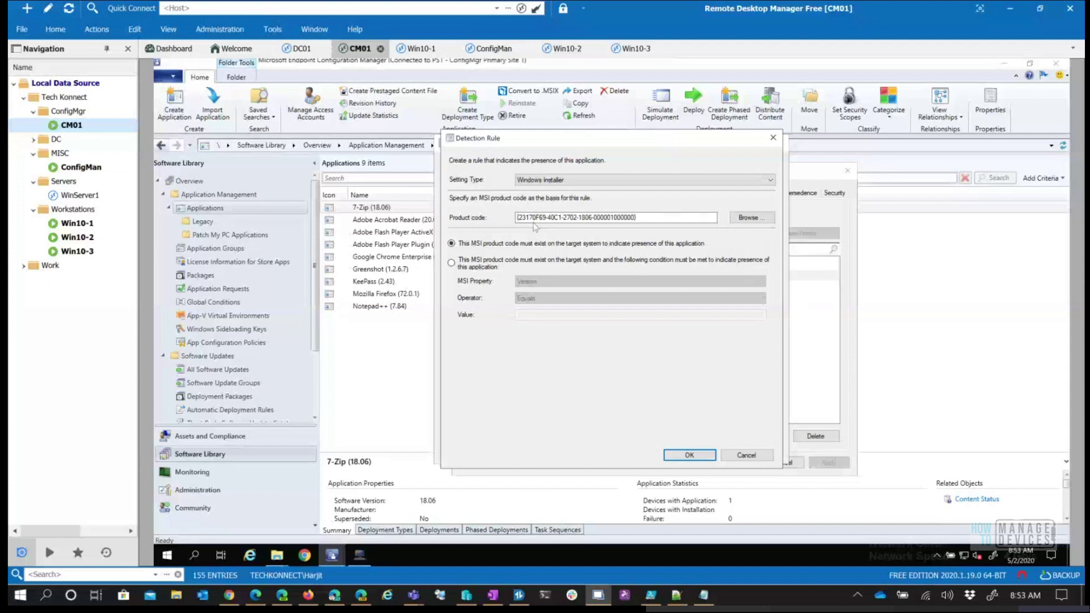
# - Set the detection rule's setting type to File System and move the rule dialog aside
pyautogui.click(642, 180)
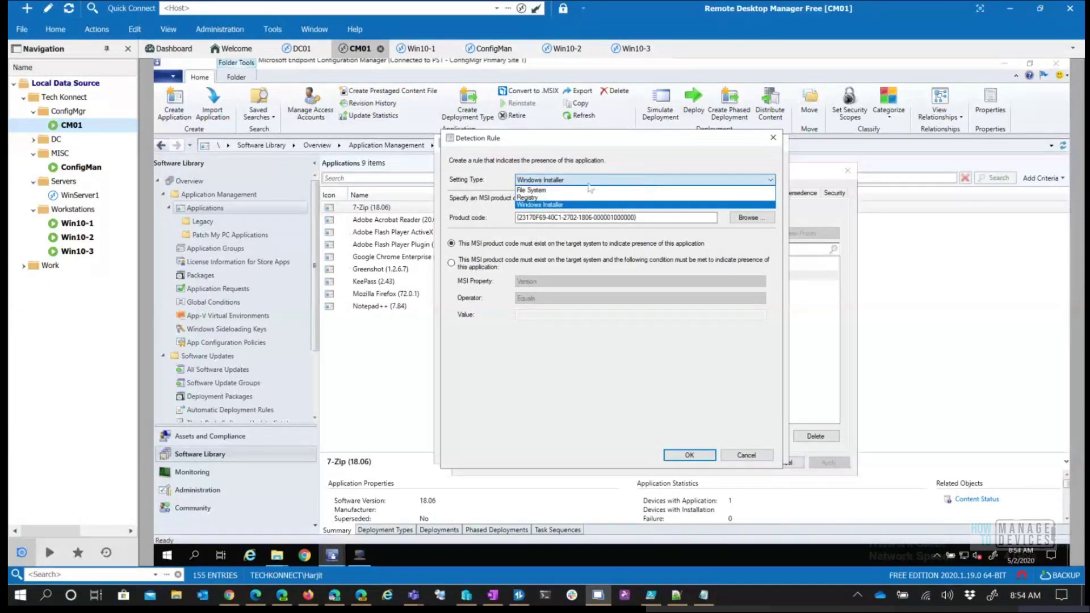
pyautogui.click(570, 191)
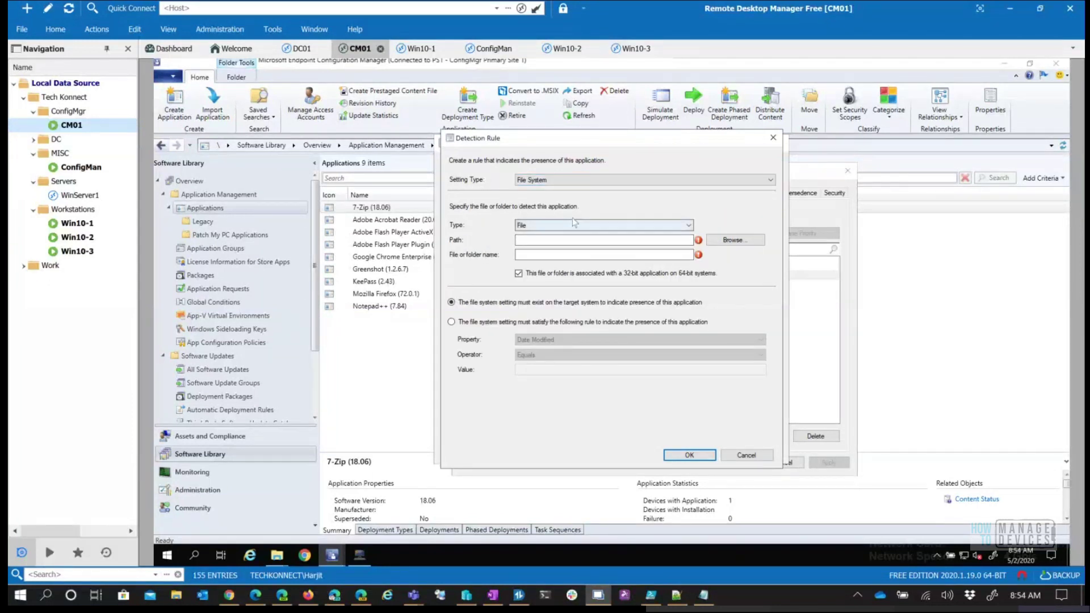
pyautogui.click(603, 180)
pyautogui.click(601, 180)
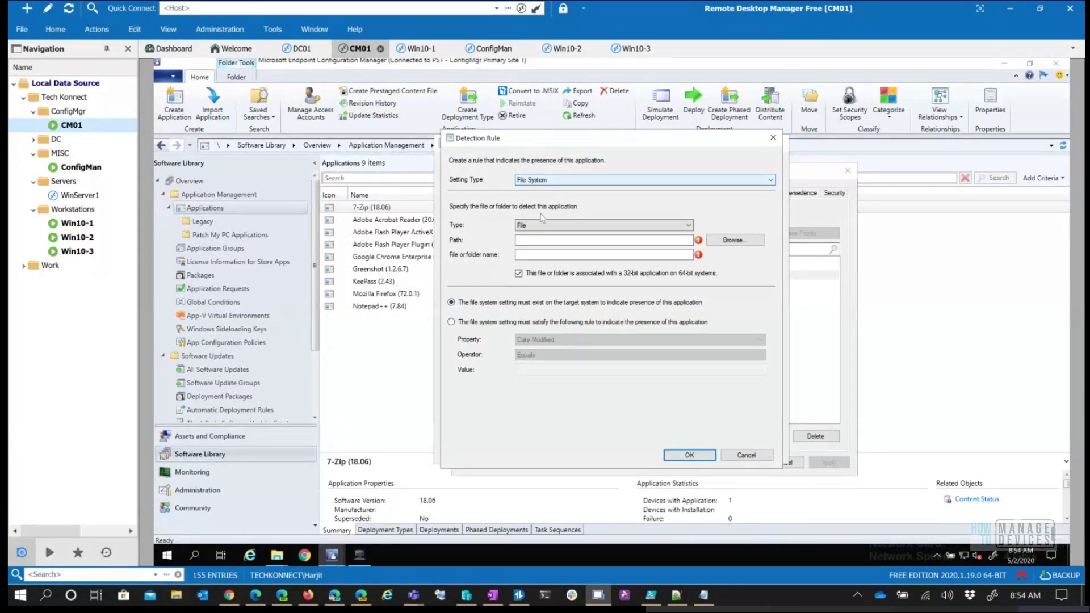
pyautogui.moveTo(618, 140); pyautogui.dragTo(730, 154)
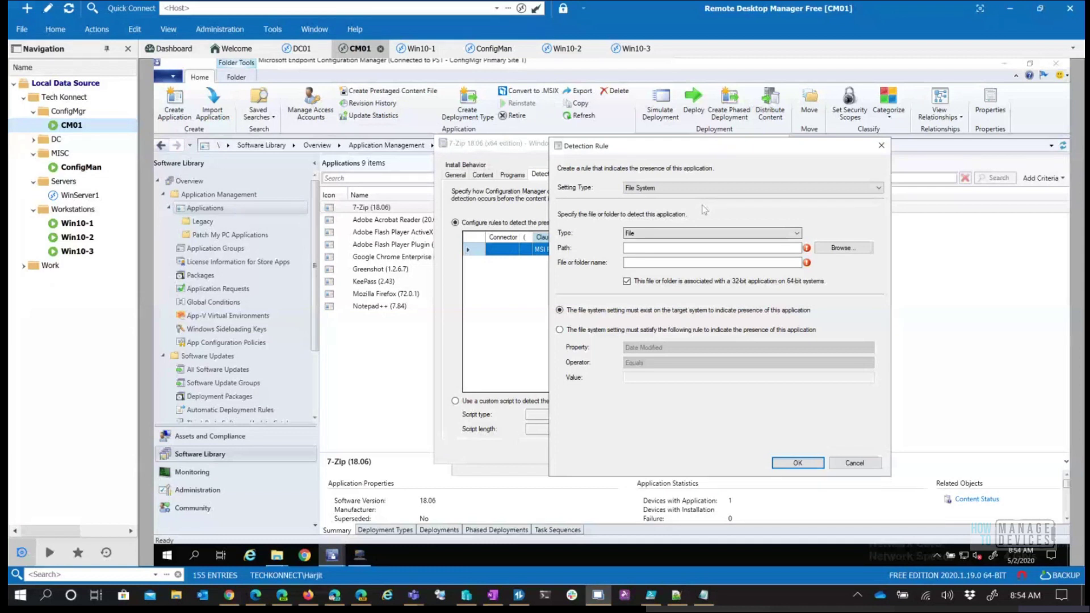
pyautogui.click(628, 249)
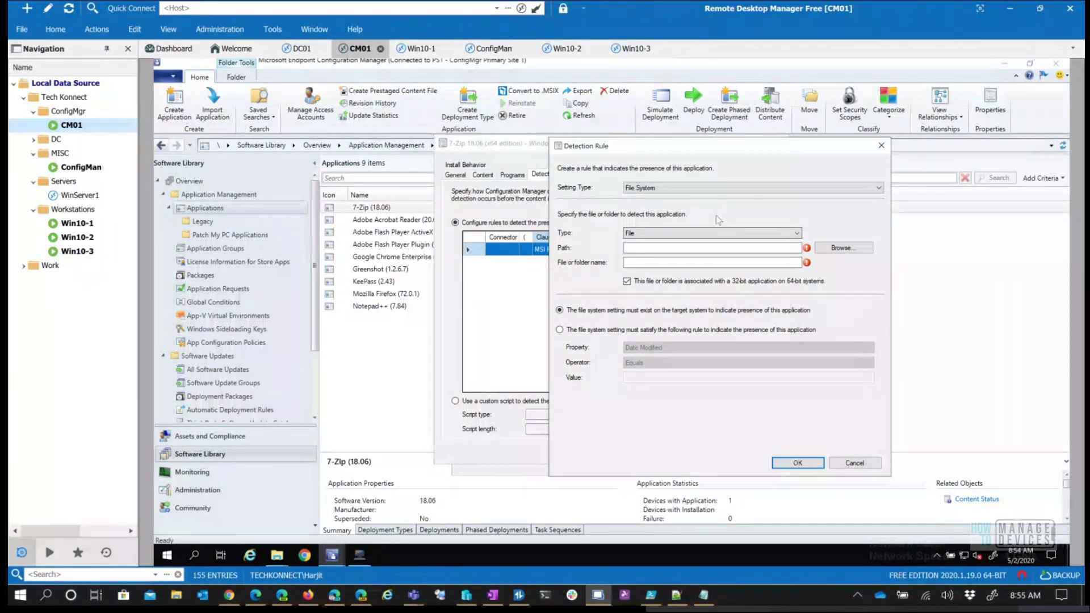
# - Switch to File Explorer on the local computer and browse to C:\Program Files\7-Zip, checking Program Files (x86) on the way
pyautogui.click(180, 599)
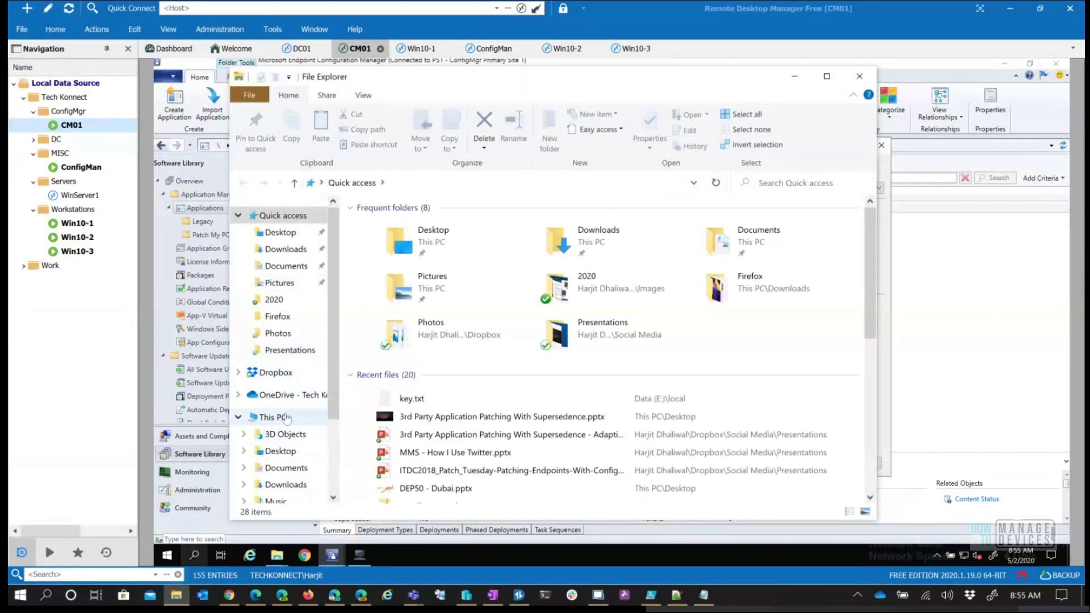
pyautogui.scroll(-2, 278, 454)
pyautogui.click(282, 457)
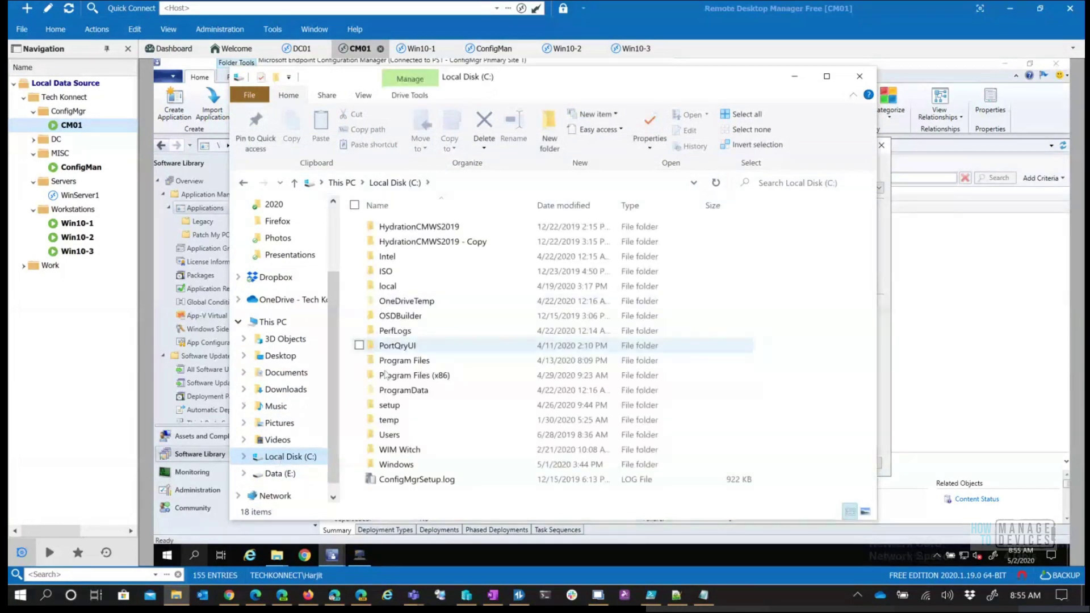
pyautogui.doubleClick(440, 377)
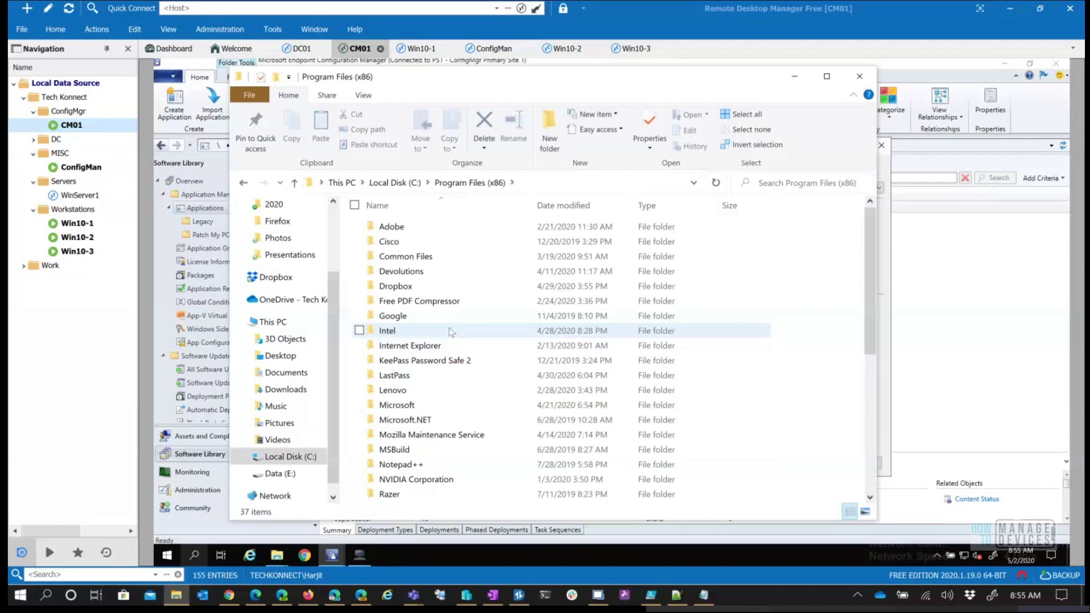
pyautogui.hotkey('alt', 'Left')
pyautogui.click(426, 363)
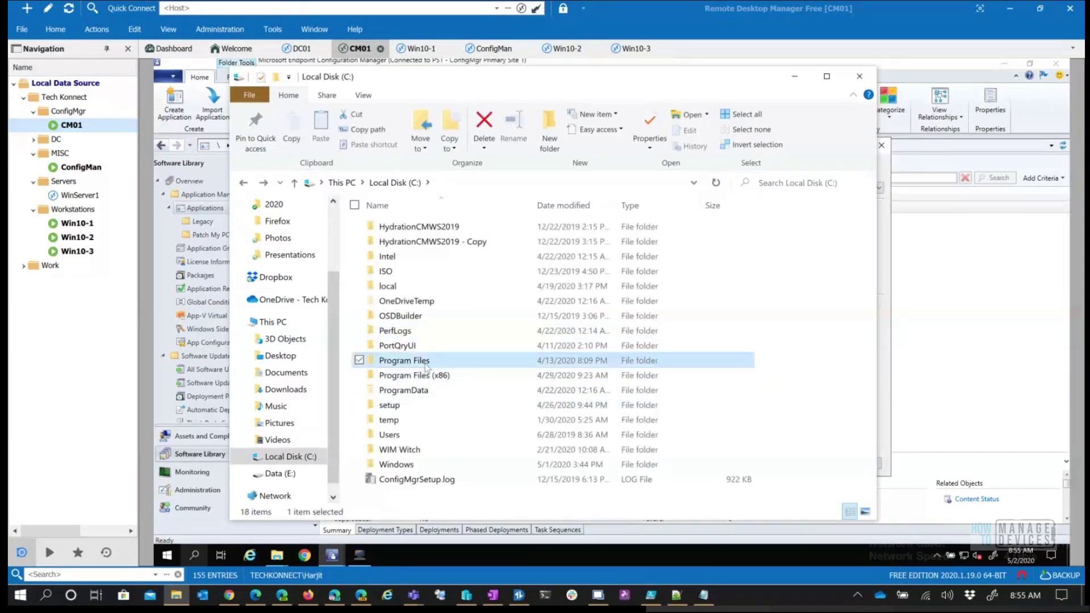
pyautogui.doubleClick(426, 363)
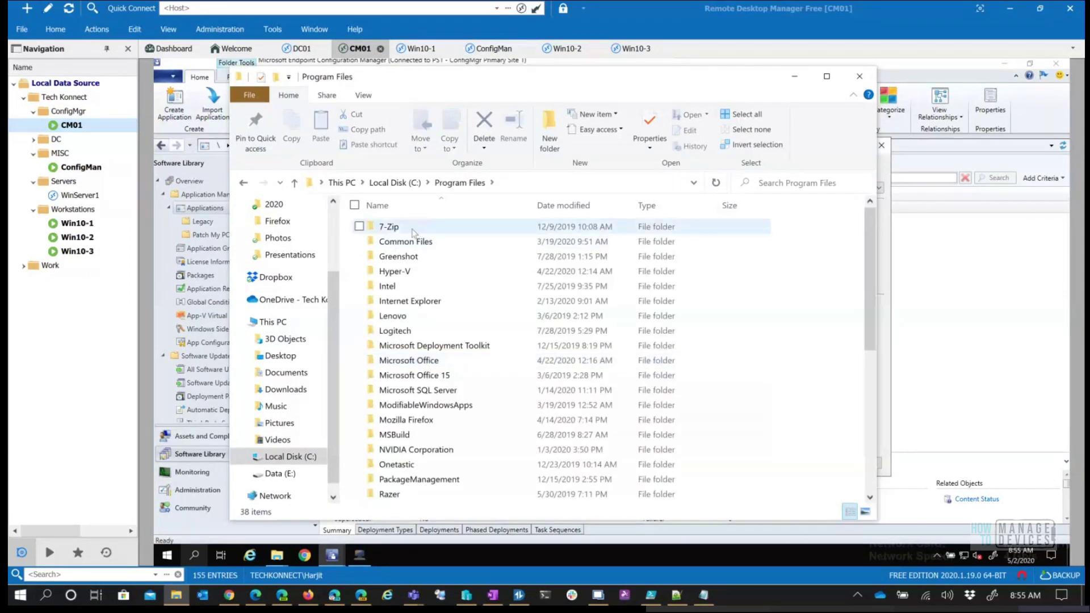
pyautogui.doubleClick(408, 227)
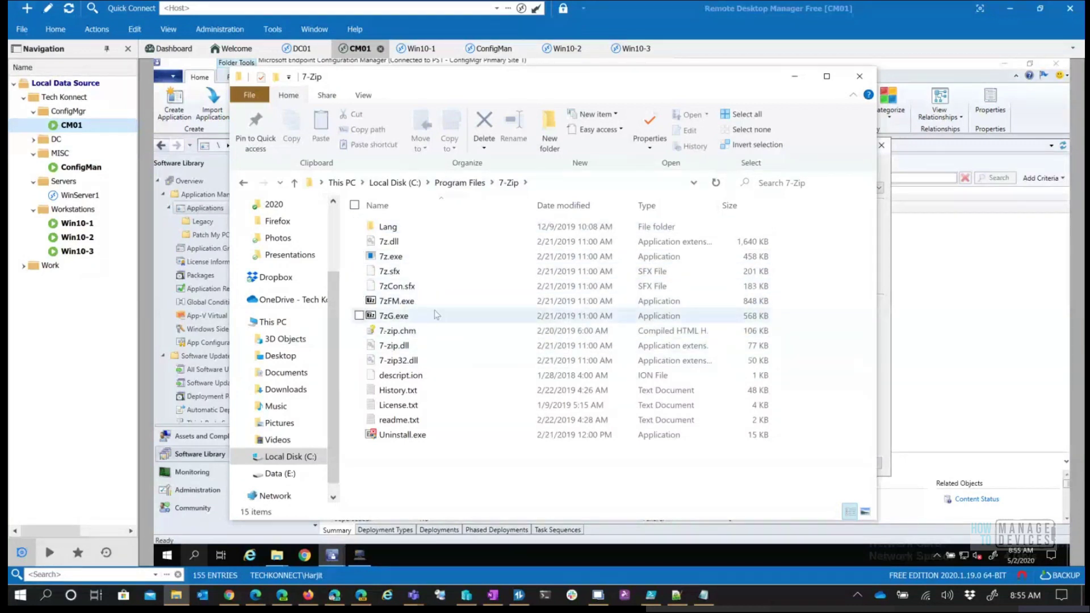
# - Check the file version of 7z.exe in its detailed file properties, and close them without changes
pyautogui.moveTo(441, 314)
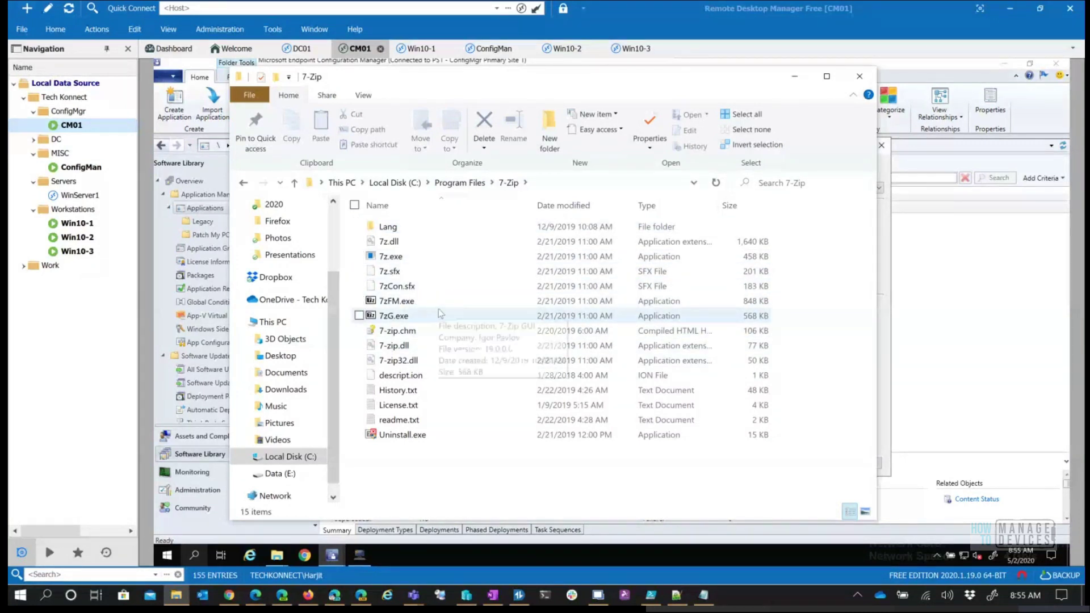
pyautogui.click(429, 261)
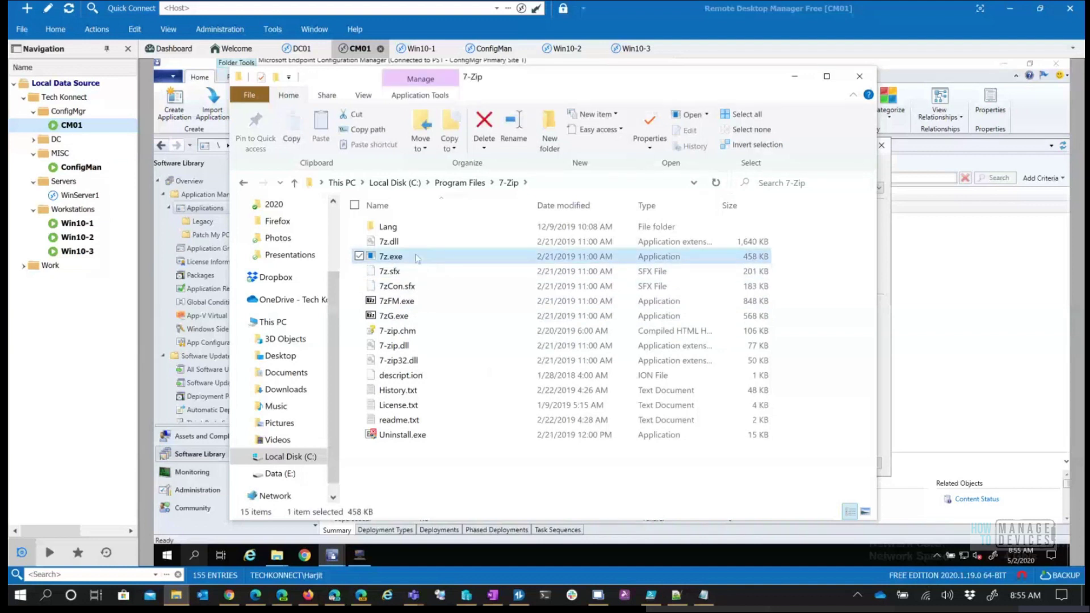
pyautogui.click(397, 243)
pyautogui.click(402, 258)
pyautogui.moveTo(442, 261)
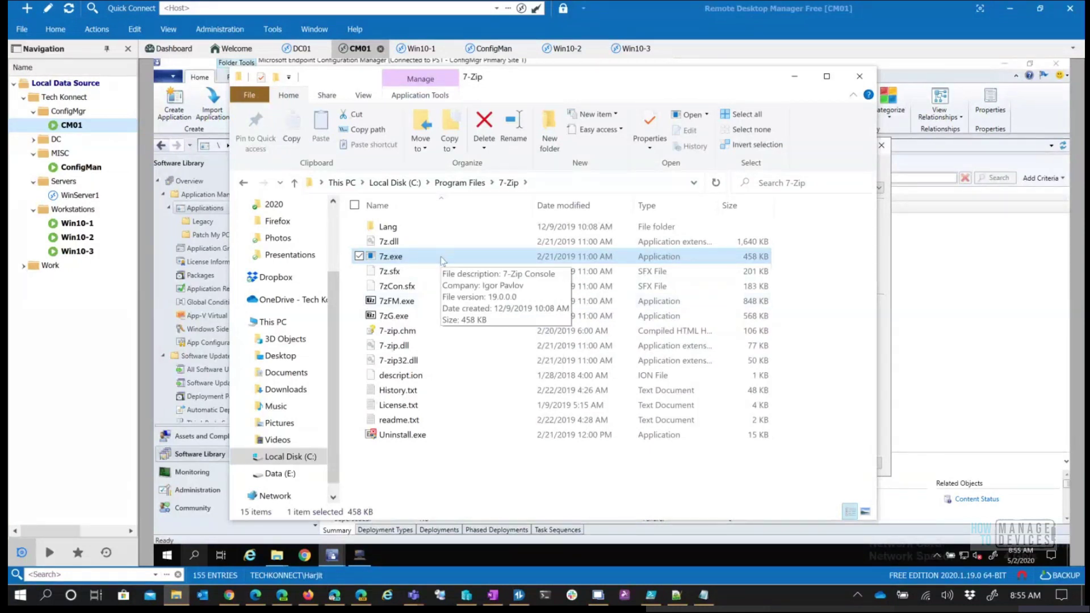
pyautogui.rightClick(442, 260)
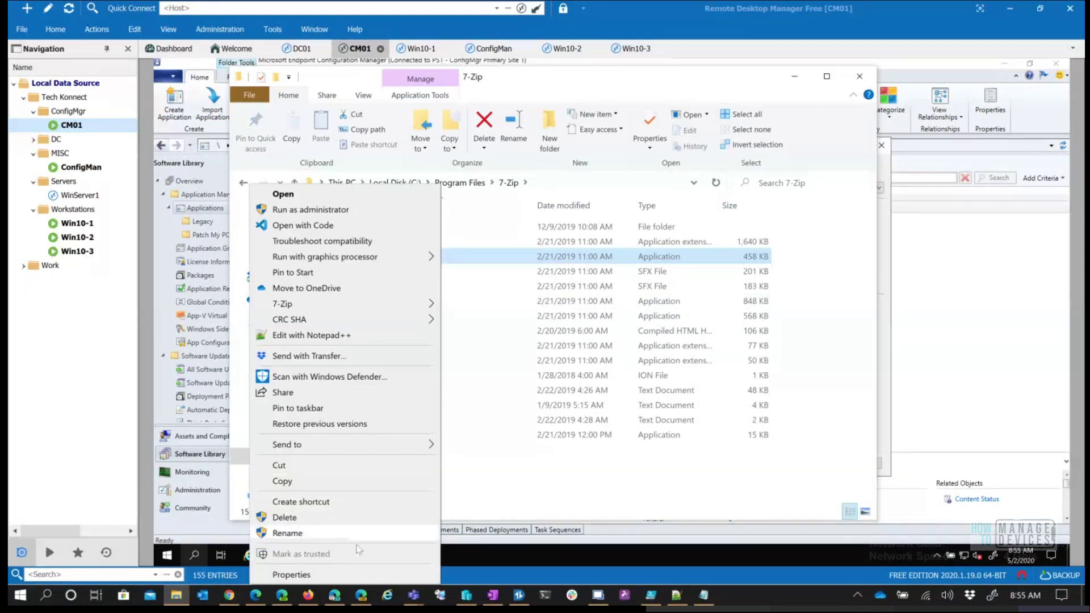
pyautogui.click(348, 575)
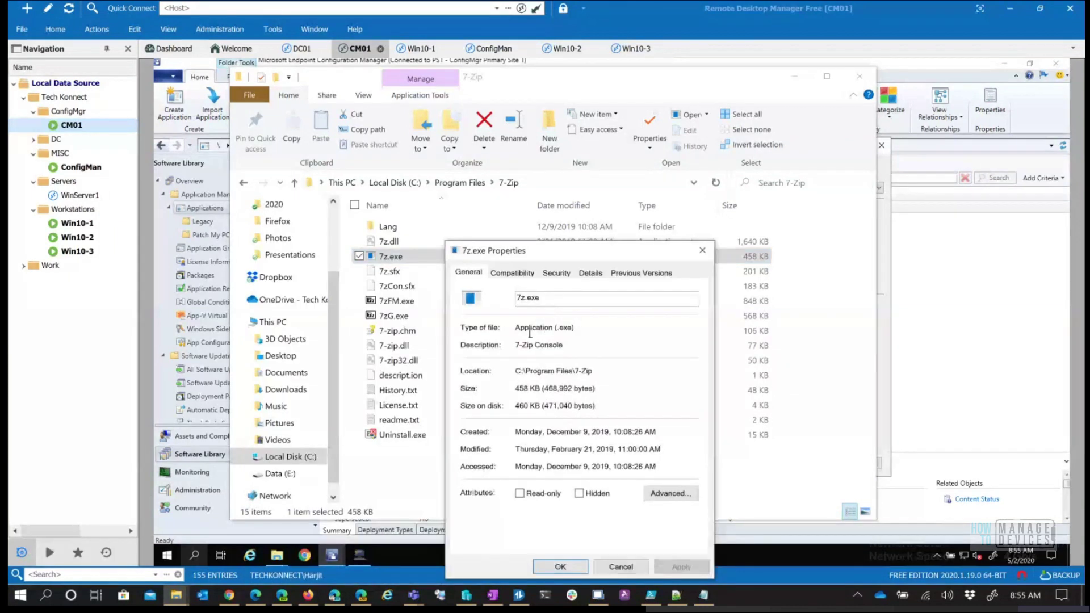
pyautogui.moveTo(572, 250); pyautogui.dragTo(529, 166)
pyautogui.click(556, 193)
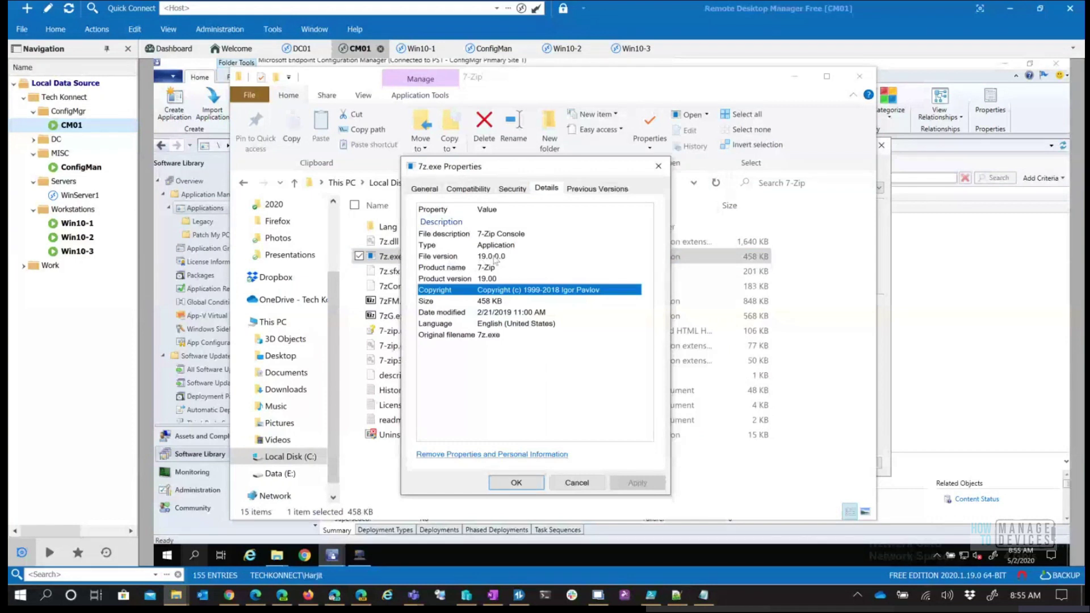
pyautogui.click(477, 249)
pyautogui.click(494, 256)
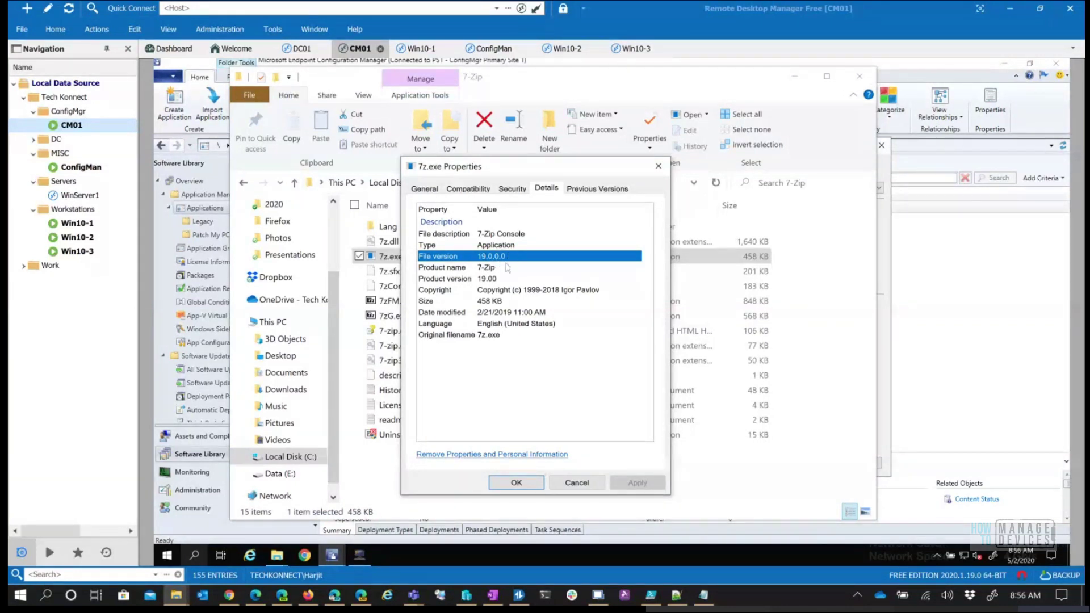
pyautogui.click(576, 482)
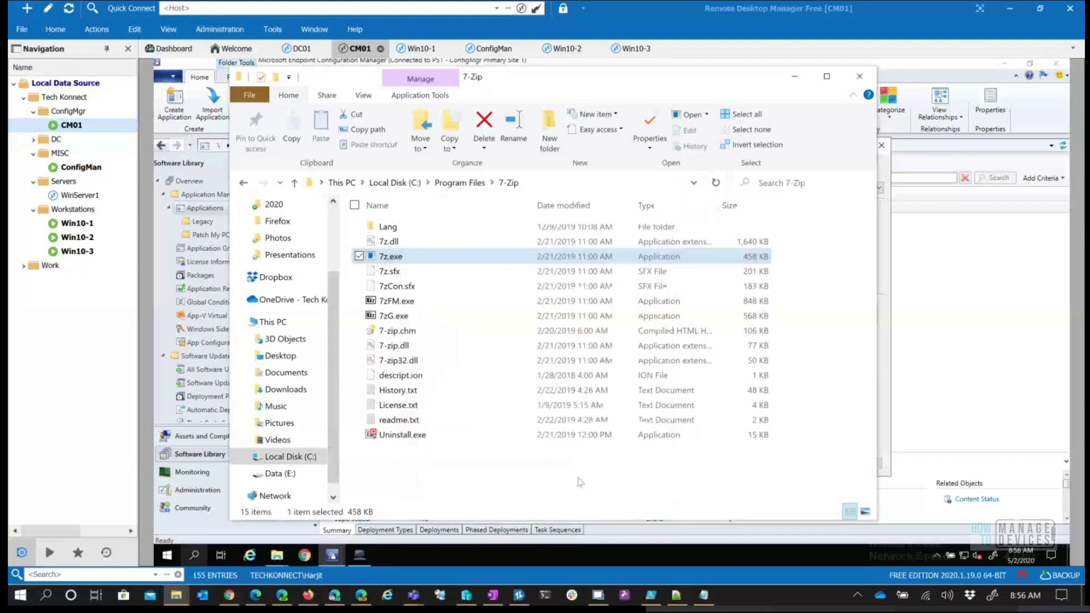
# - Check the file version of 7z.dll in its detailed properties, and close File Explorer to return to the detection rule
pyautogui.click(415, 245)
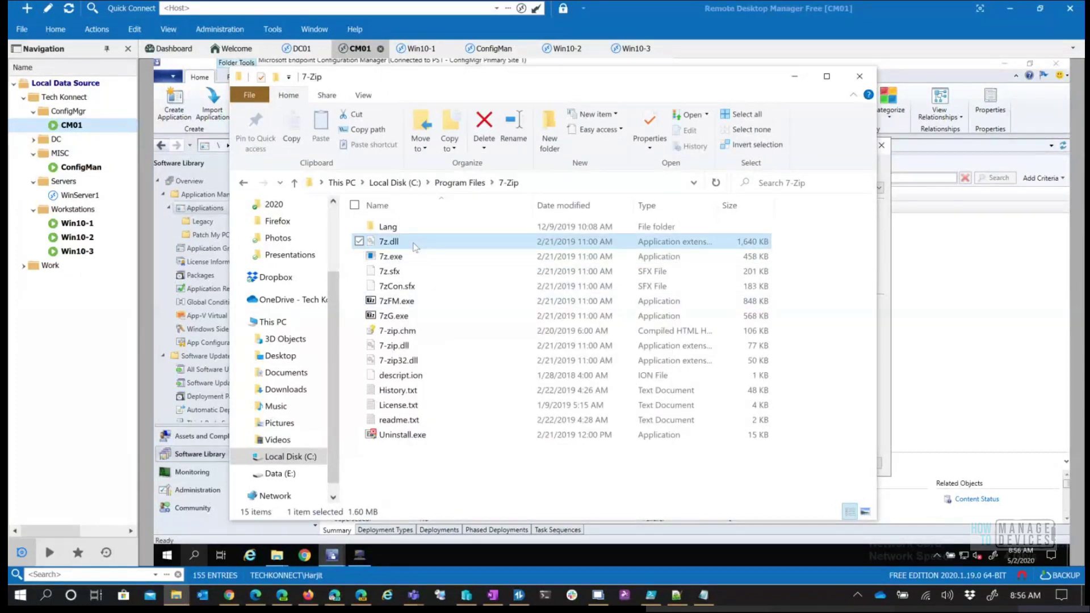
pyautogui.rightClick(415, 246)
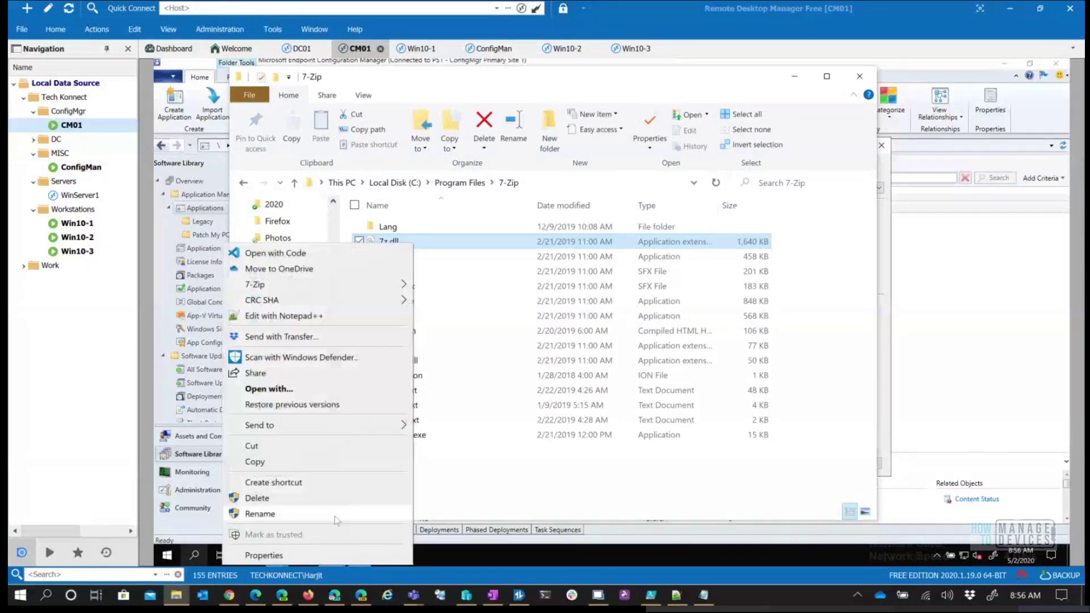
pyautogui.click(325, 555)
pyautogui.click(510, 273)
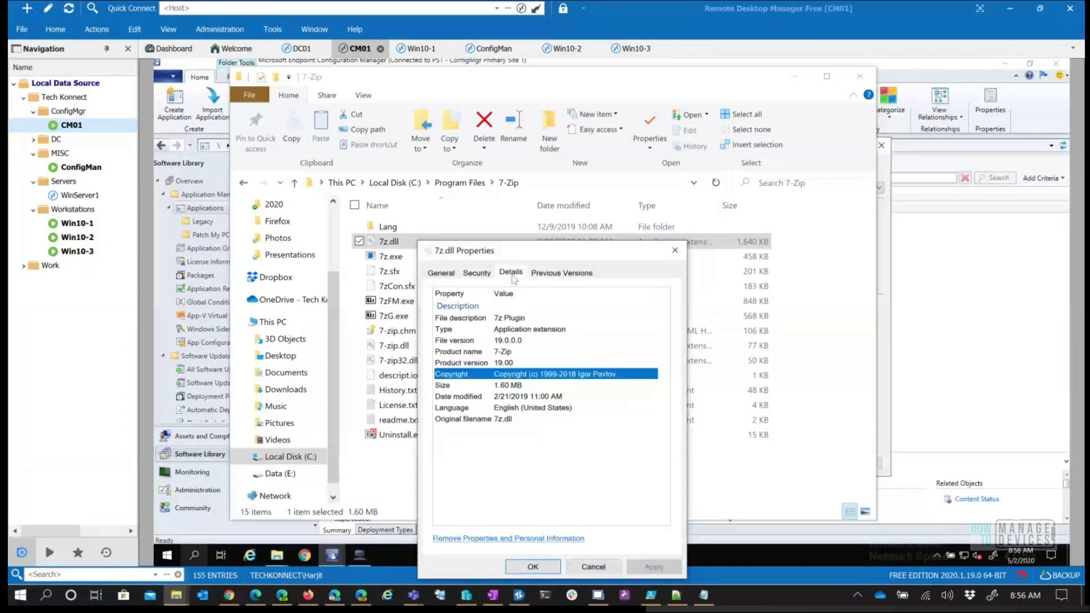
pyautogui.click(509, 341)
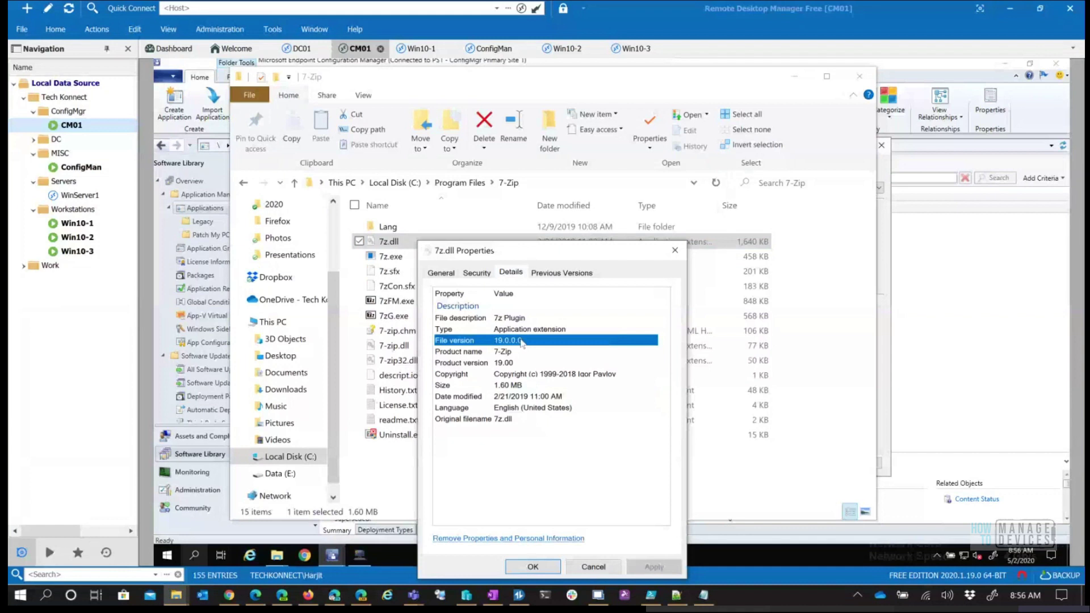
pyautogui.click(598, 573)
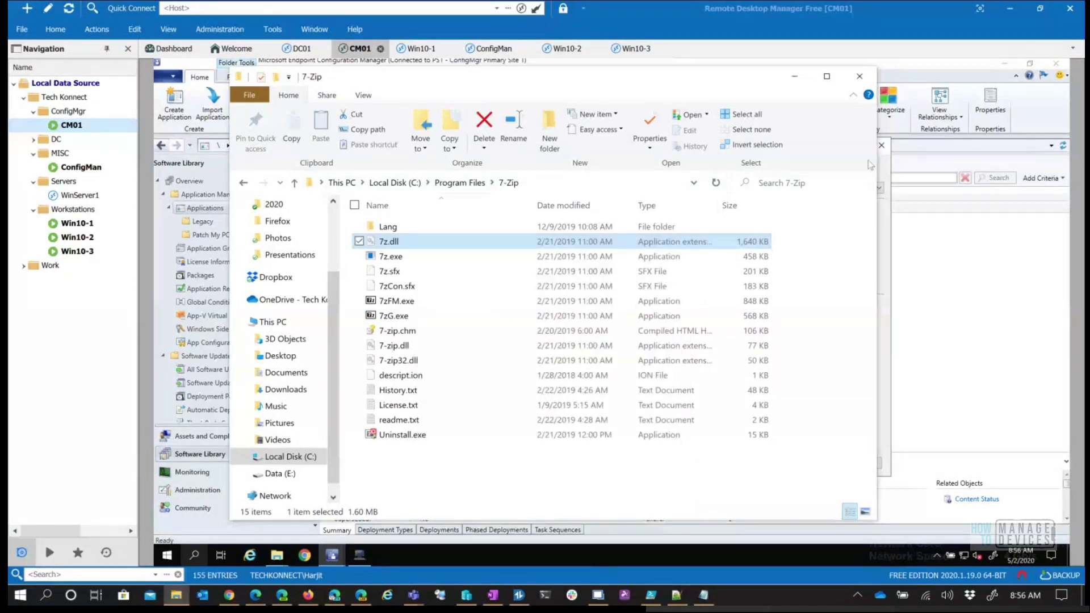
pyautogui.click(858, 77)
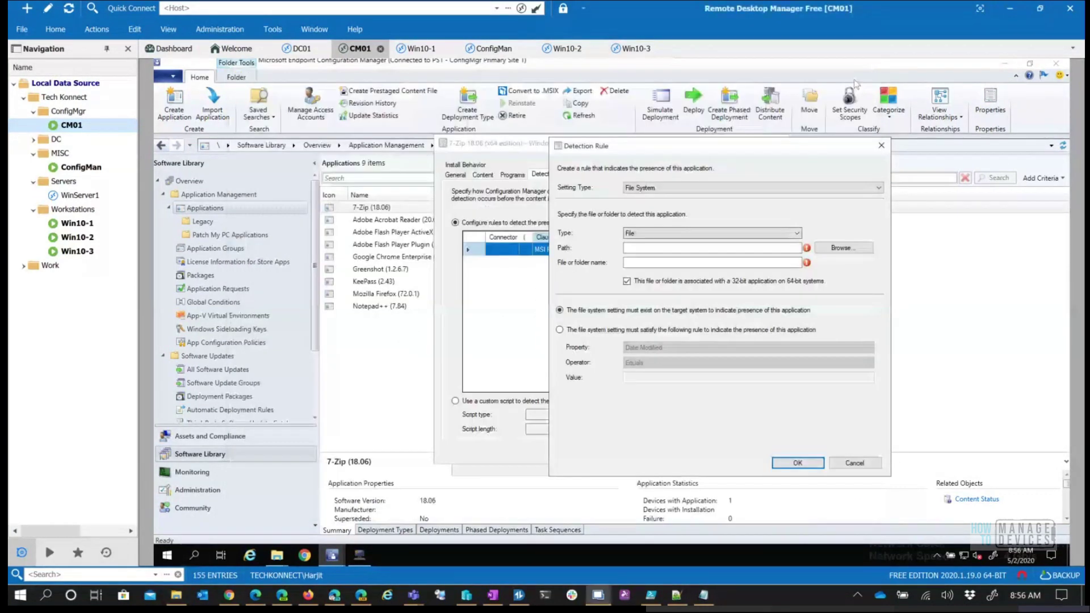
# - Set the detection rule's path to %ProgramFiles%\7zip\ and its file name to 7zip.exe
pyautogui.click(668, 246)
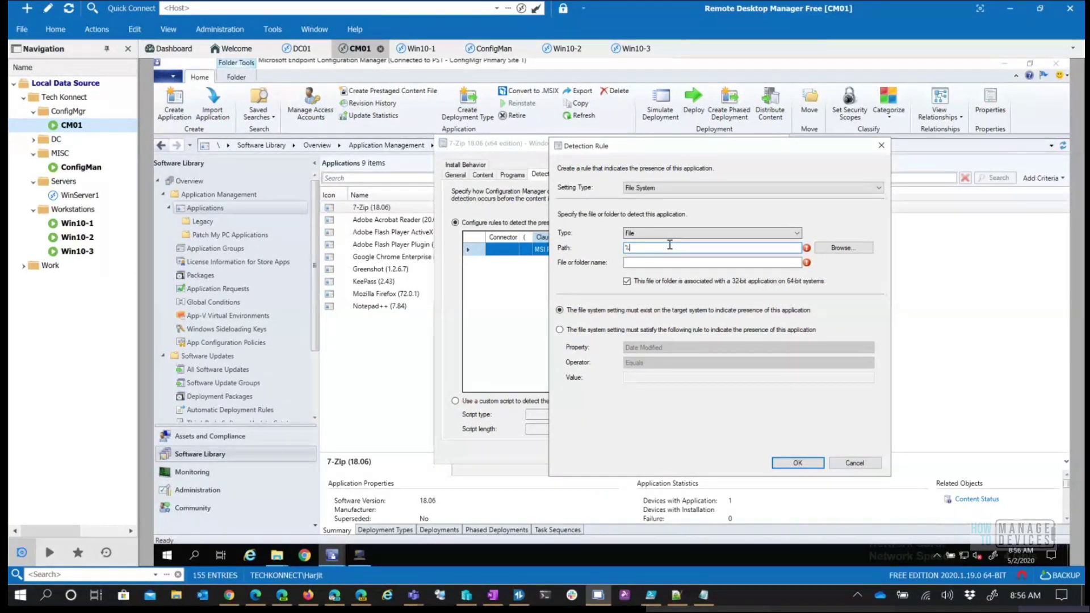
pyautogui.write('ProgramFiles%\\7z')
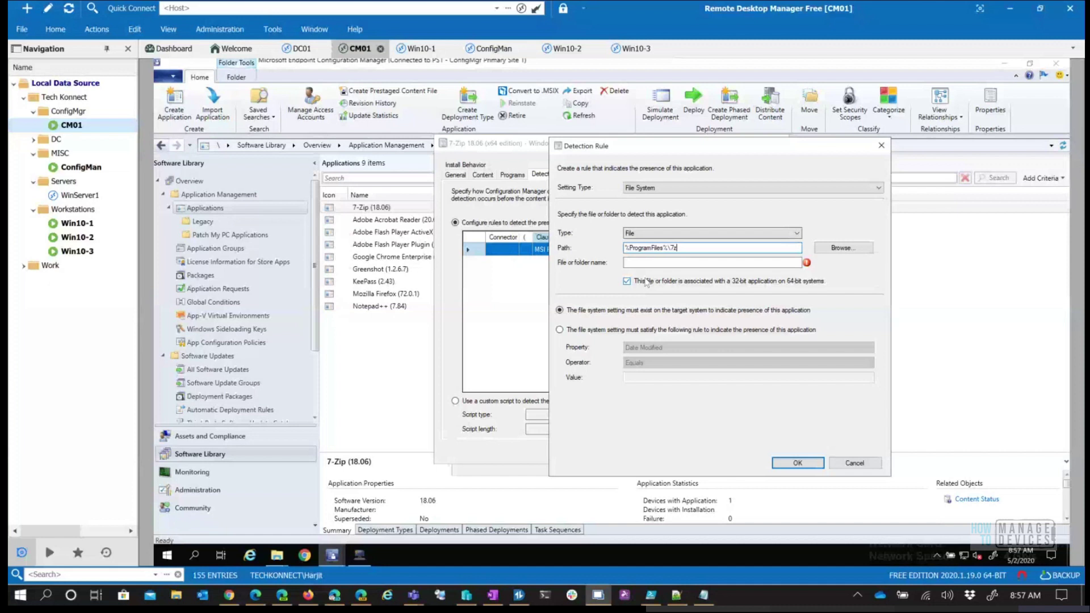
pyautogui.write('ip')
pyautogui.write('\\')
pyautogui.click(669, 262)
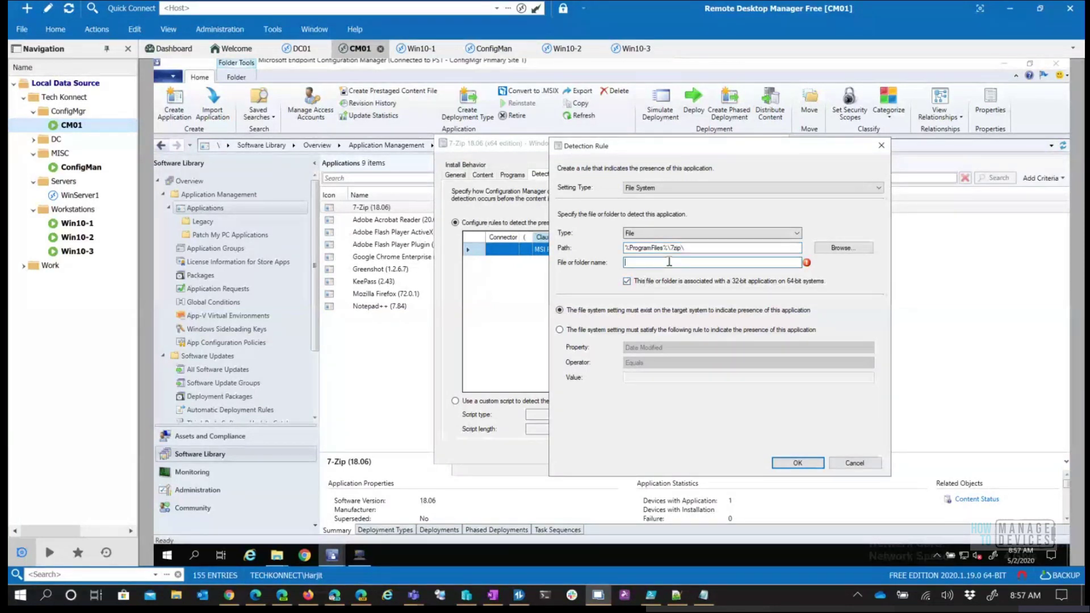
pyautogui.write('7zip.exe')
# - Require the file to satisfy a rule, with property Version, operator Equals and value 19.0.0.0
pyautogui.click(591, 331)
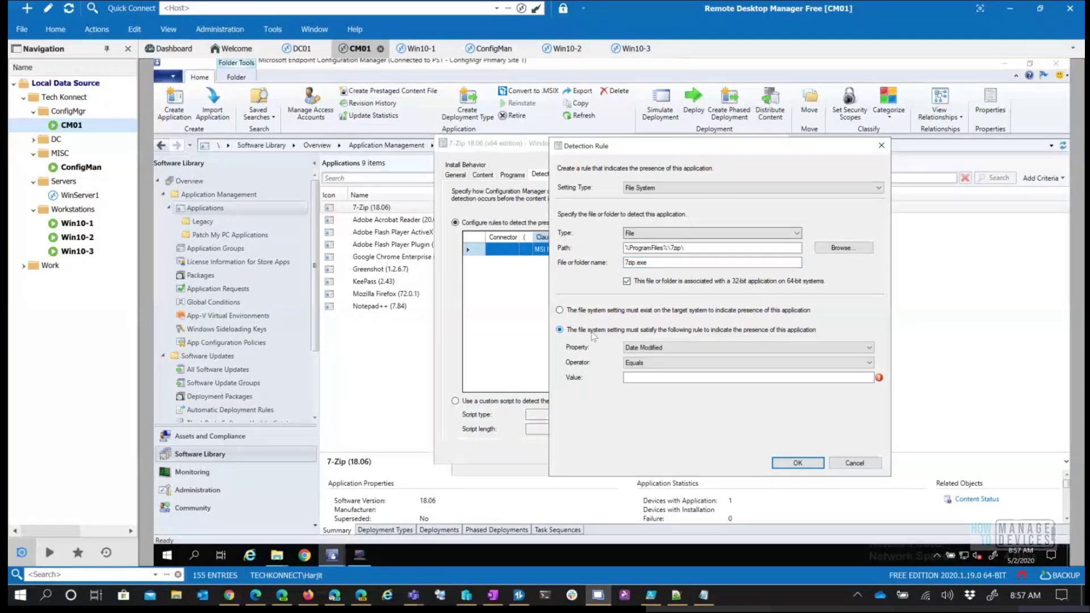
pyautogui.click(682, 351)
pyautogui.click(658, 378)
pyautogui.click(658, 377)
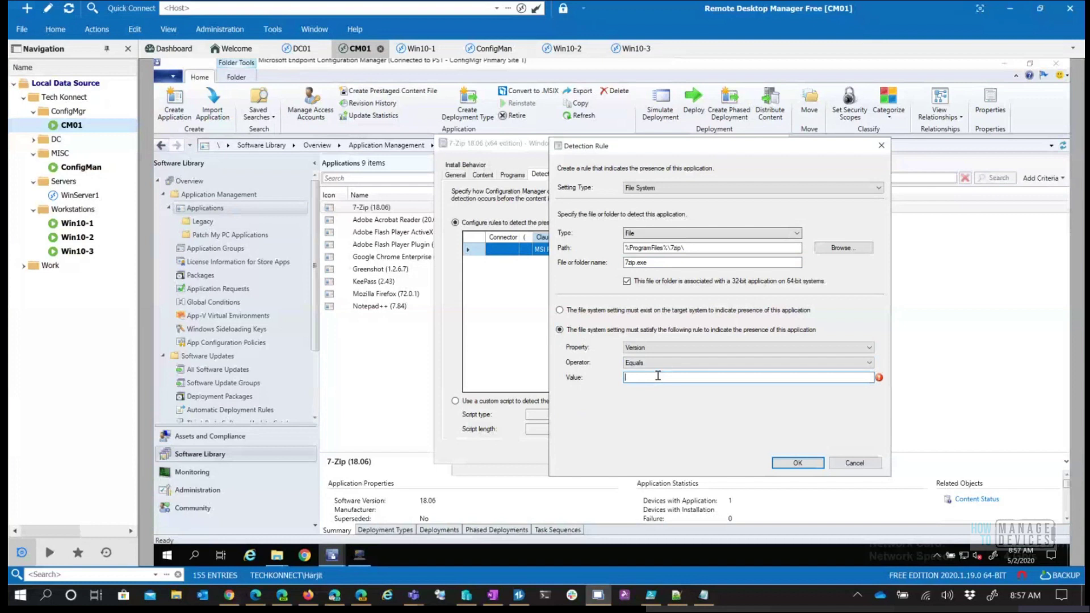
pyautogui.write('19.0.0.0')
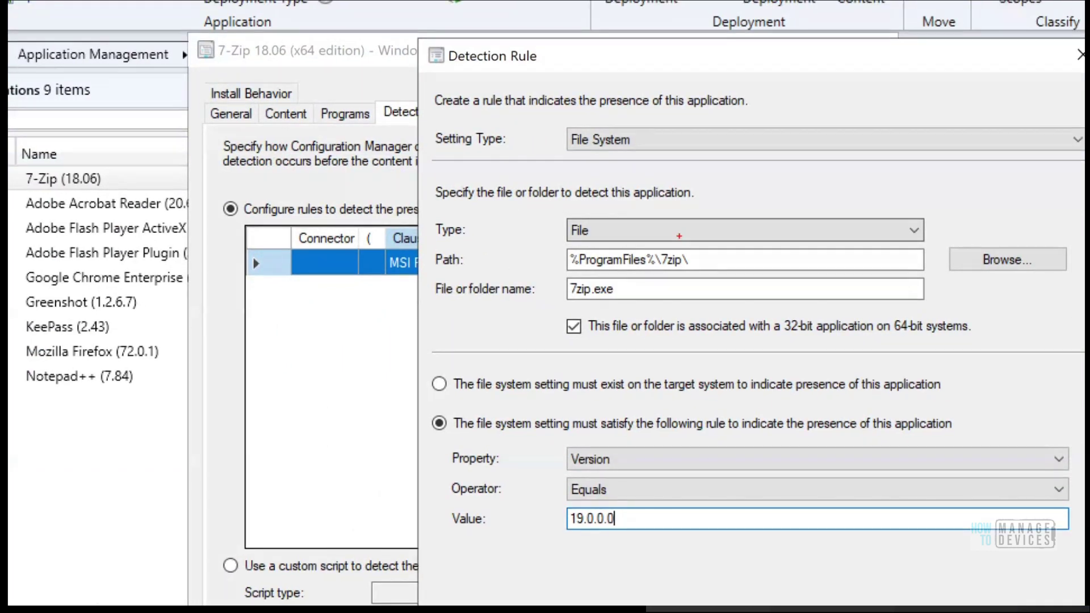
# - Compare the Program Files and Program Files (x86) folders on drive C in File Explorer, and discard the detection rule
pyautogui.moveTo(558, 234)
pyautogui.mouseDown()
pyautogui.moveTo(631, 301)
pyautogui.moveTo(723, 275)
pyautogui.moveTo(600, 212)
pyautogui.moveTo(514, 246)
pyautogui.moveTo(568, 260)
pyautogui.mouseUp()
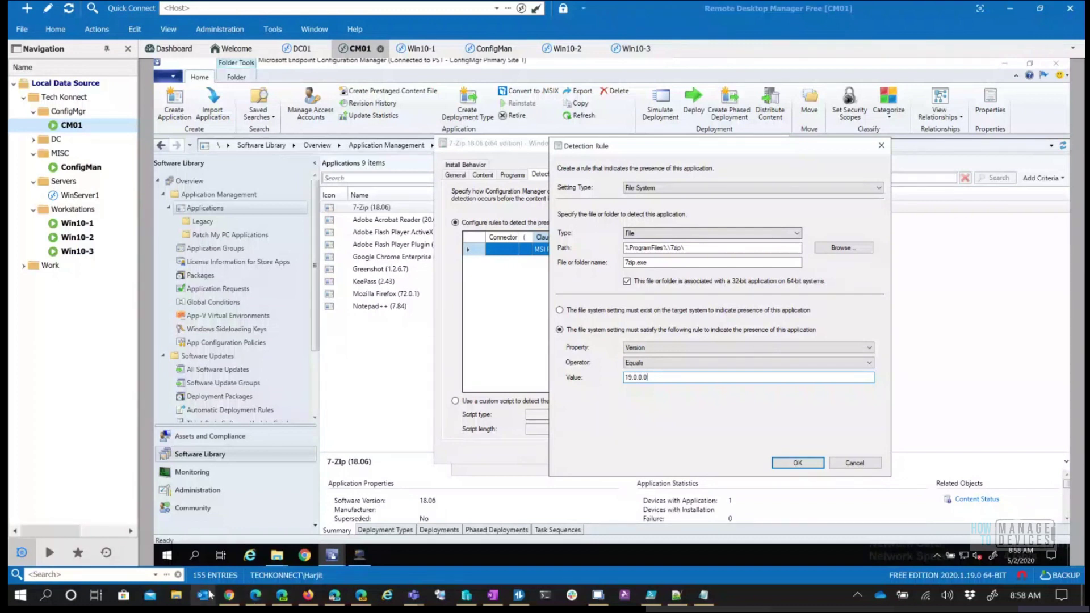
pyautogui.click(177, 596)
pyautogui.scroll(-2, 302, 499)
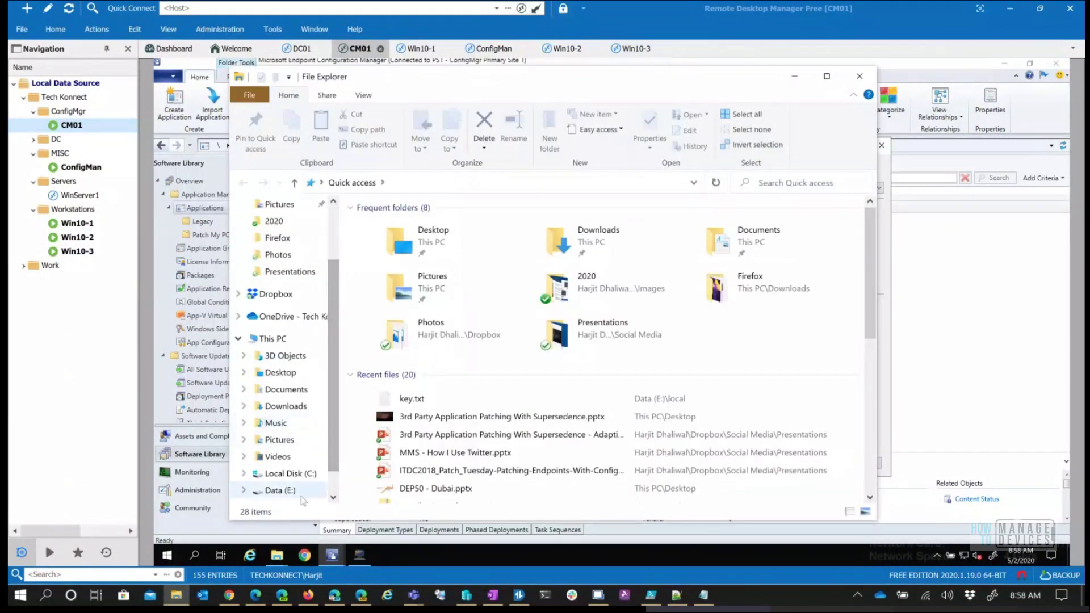
pyautogui.click(286, 474)
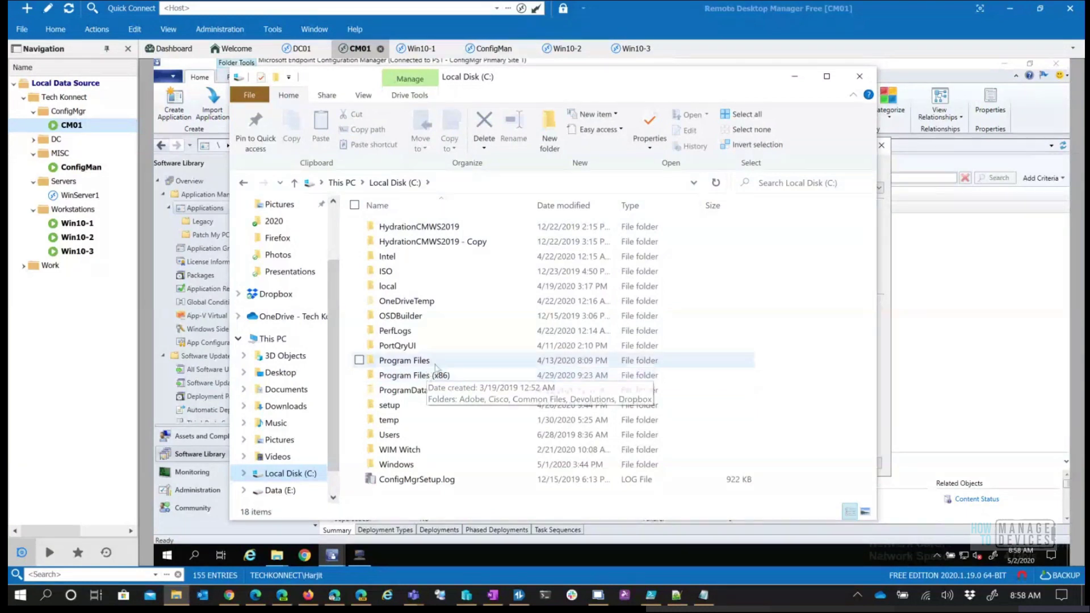
pyautogui.doubleClick(429, 361)
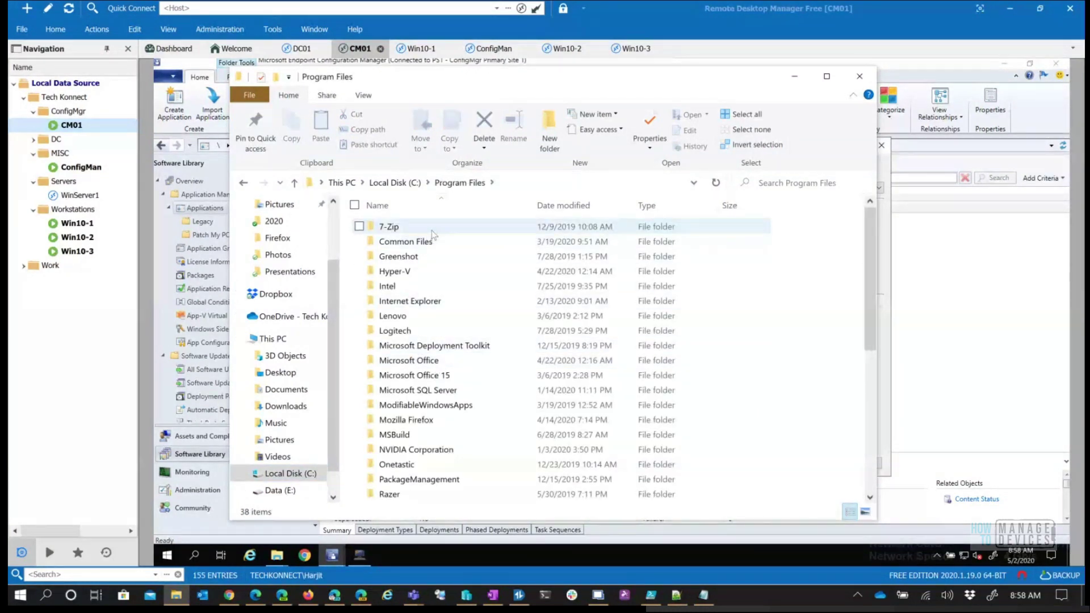
pyautogui.hotkey('alt', 'Left')
pyautogui.doubleClick(447, 375)
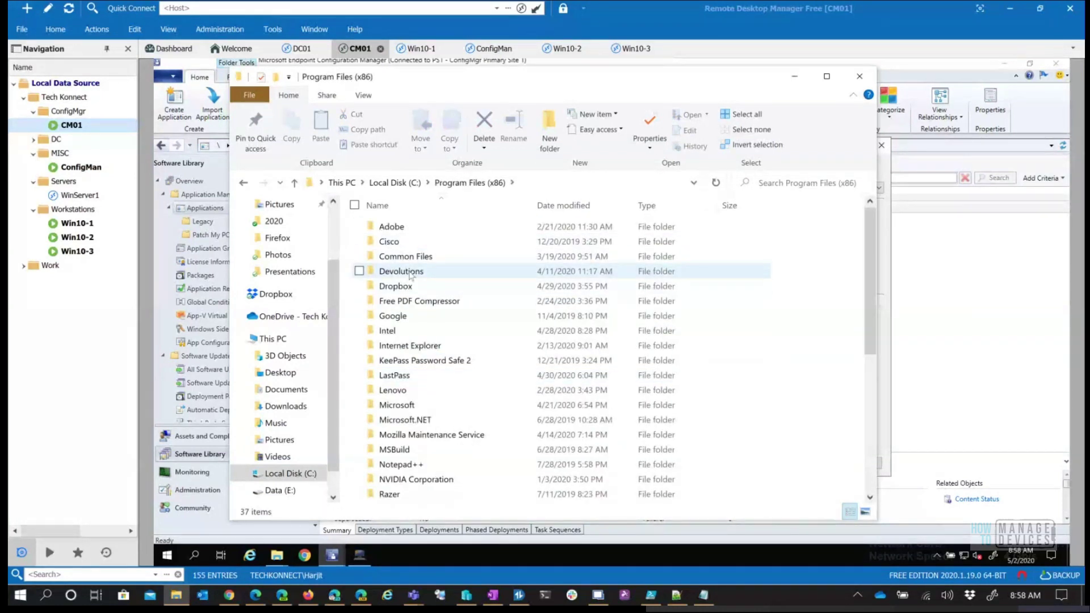
pyautogui.hotkey('alt', 'Left')
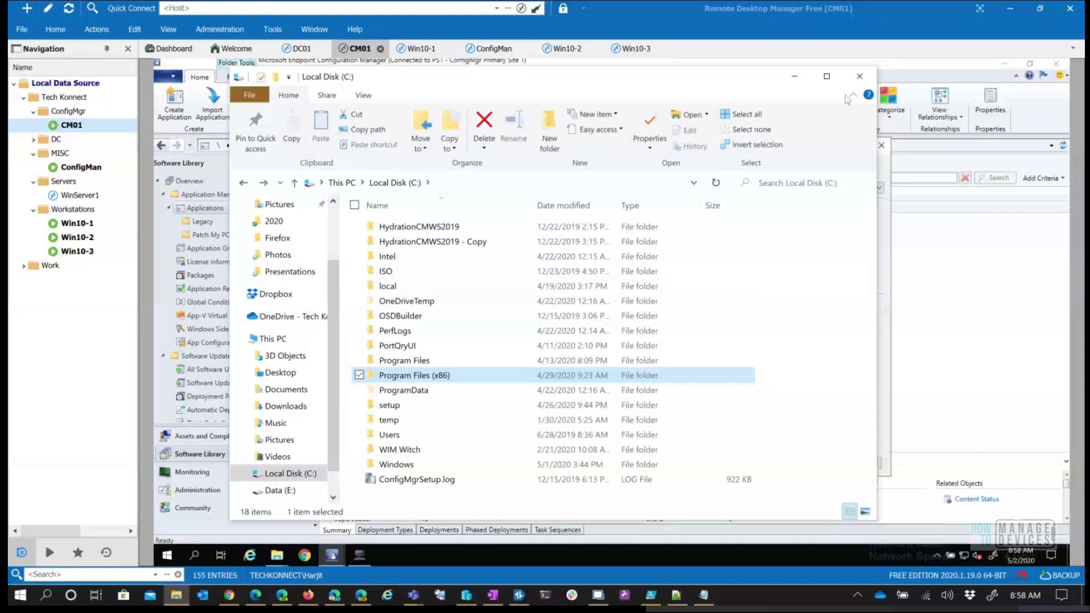
pyautogui.click(861, 78)
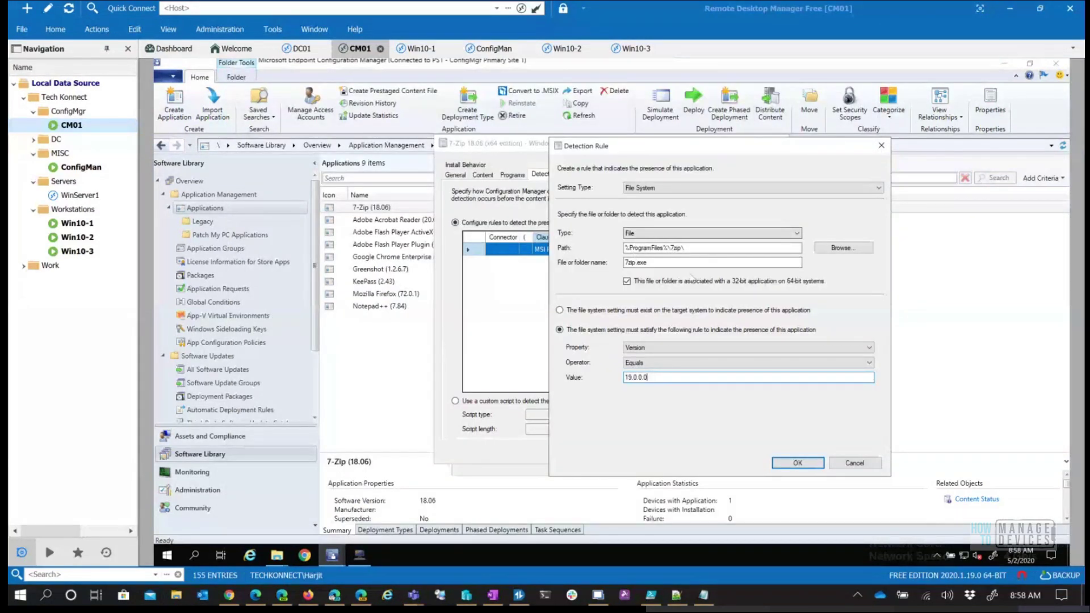
pyautogui.click(856, 463)
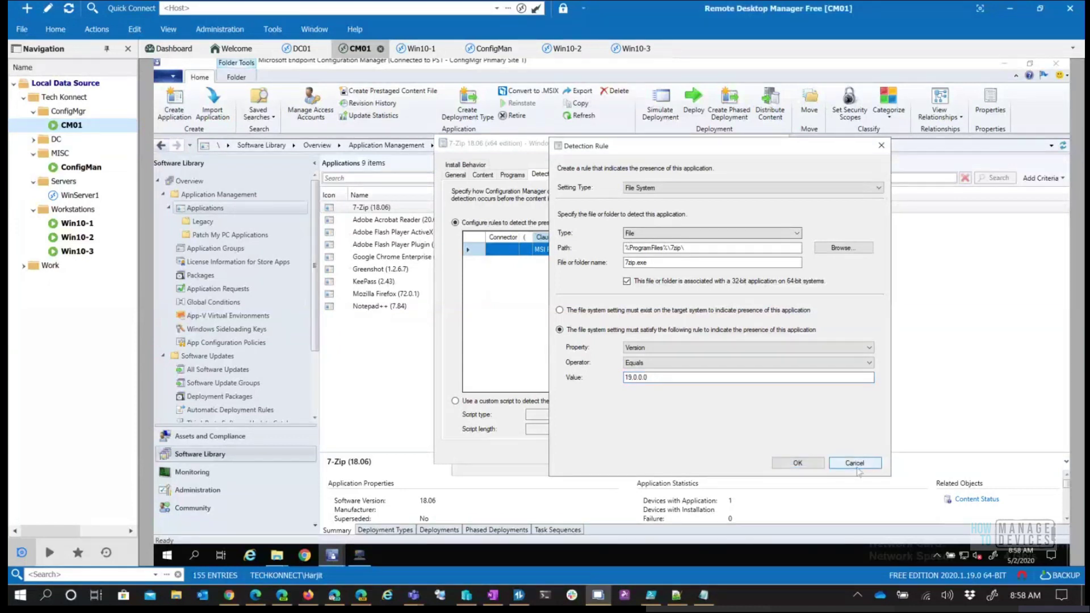
pyautogui.click(856, 462)
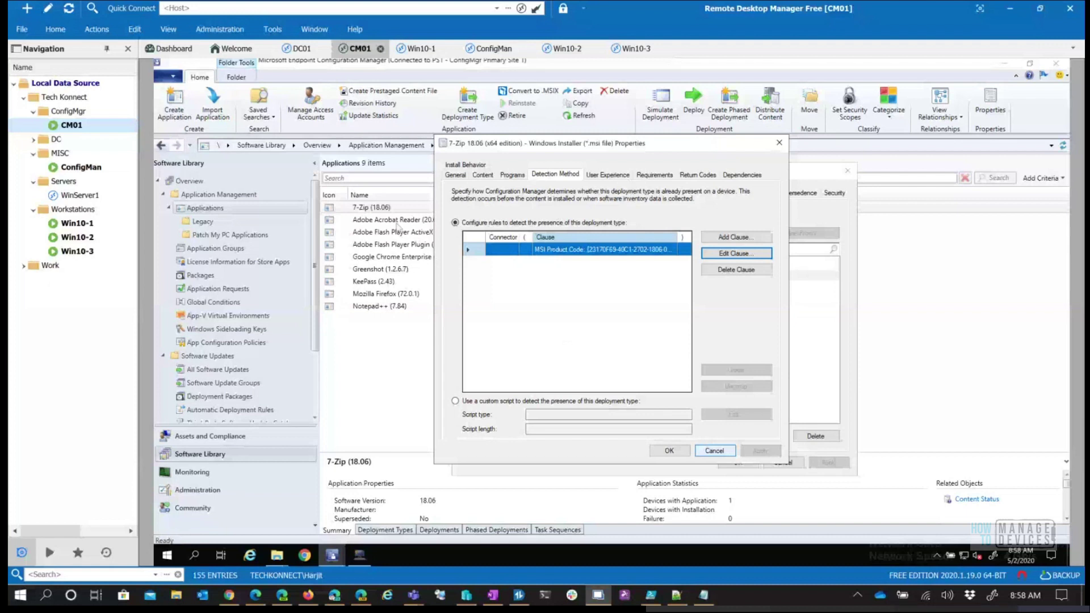
# - Set the deployment type's installation behavior to Install for system and its logon requirement to Whether or not a user is logged on
pyautogui.click(605, 174)
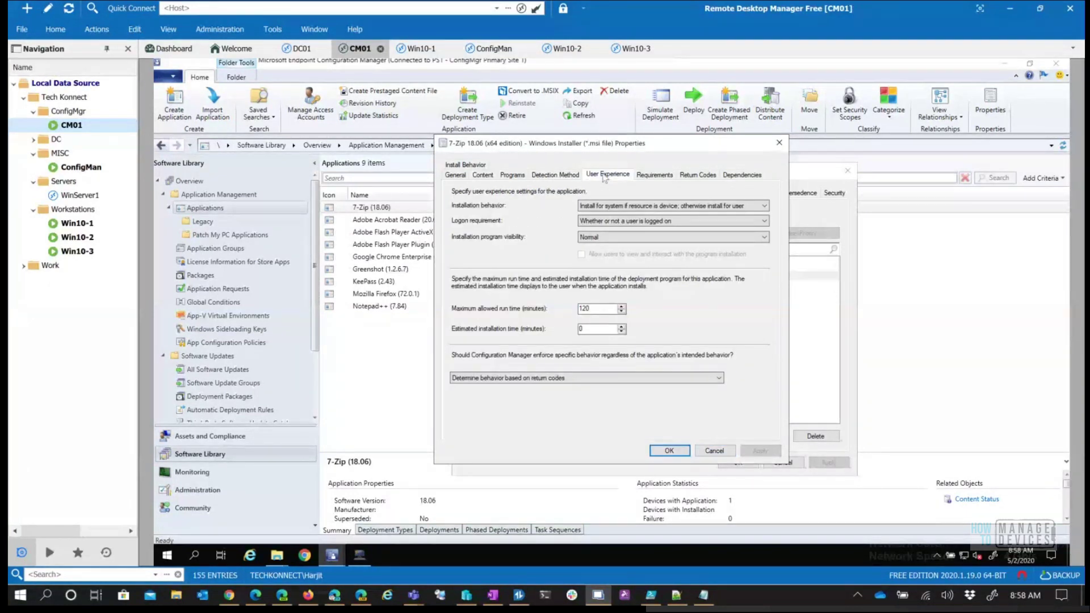
pyautogui.click(727, 206)
pyautogui.click(635, 223)
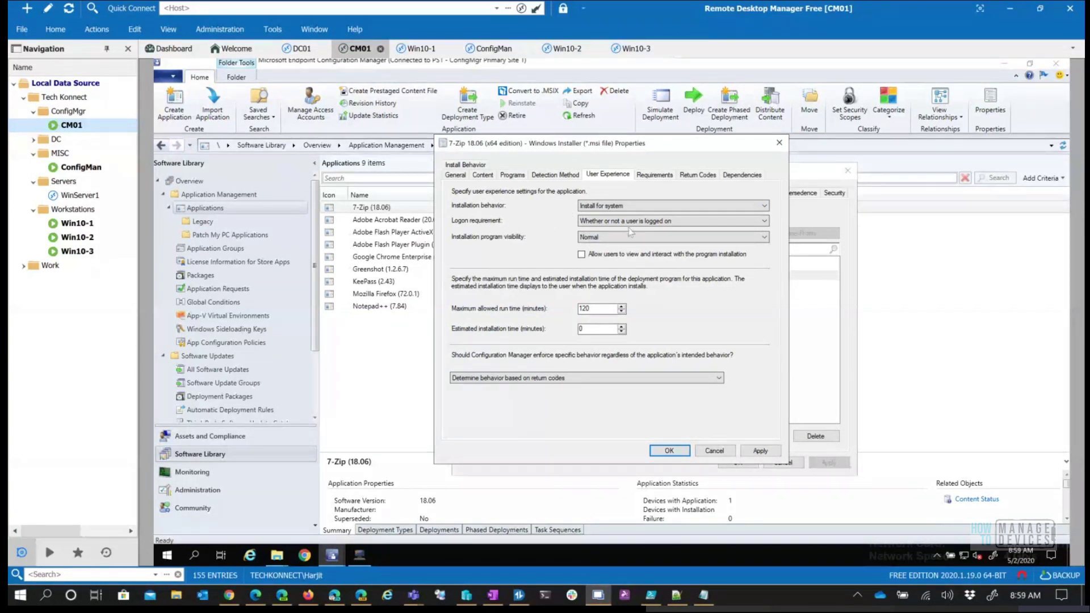
pyautogui.click(645, 224)
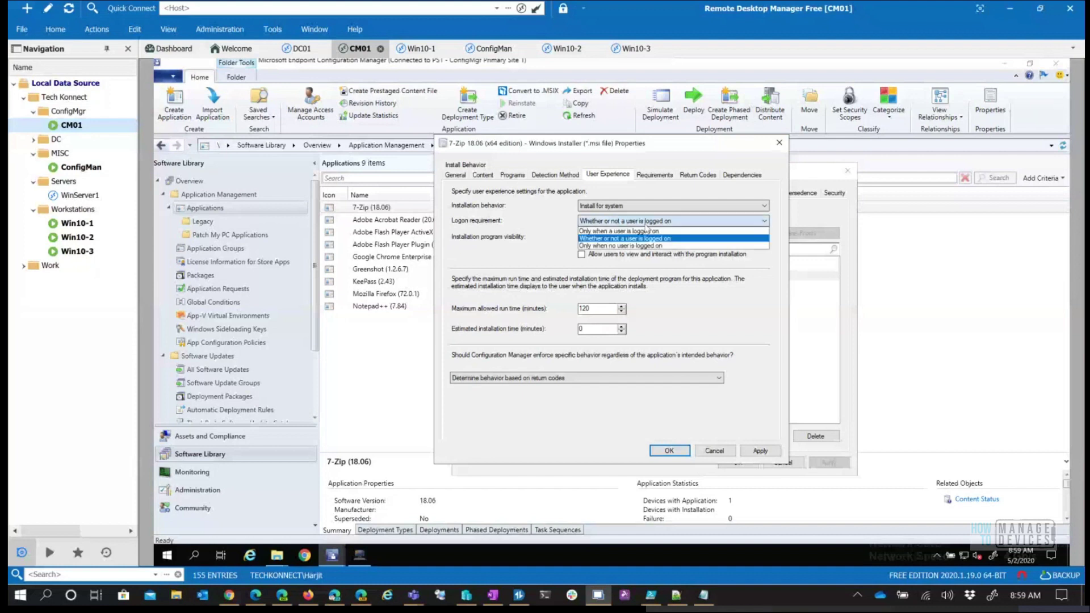
pyautogui.click(645, 241)
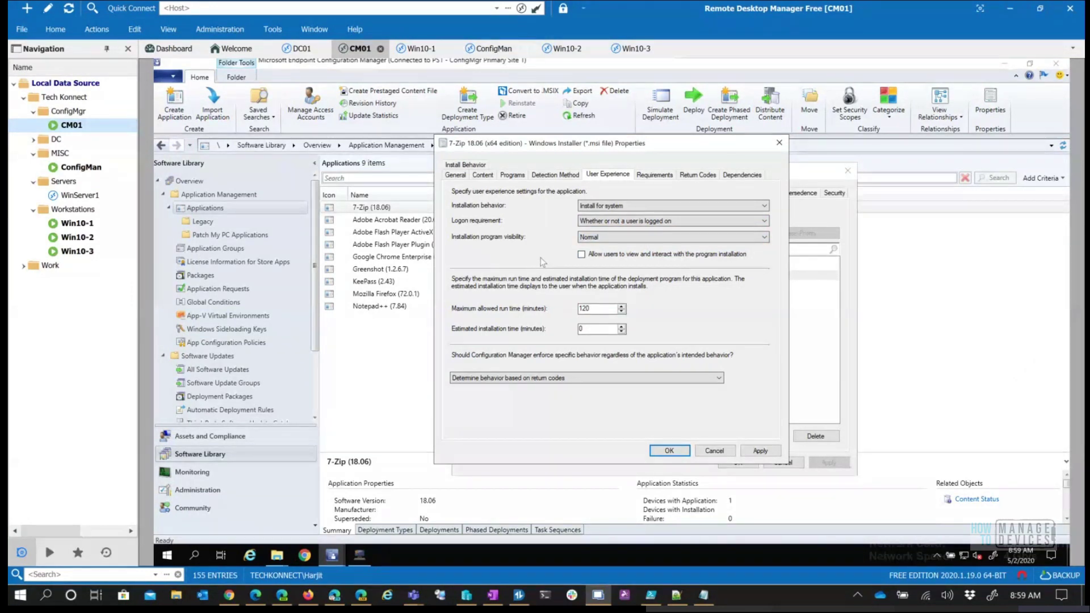
# - Examine the Device category's options for a new deployment type requirement, and cancel without adding one
pyautogui.click(660, 177)
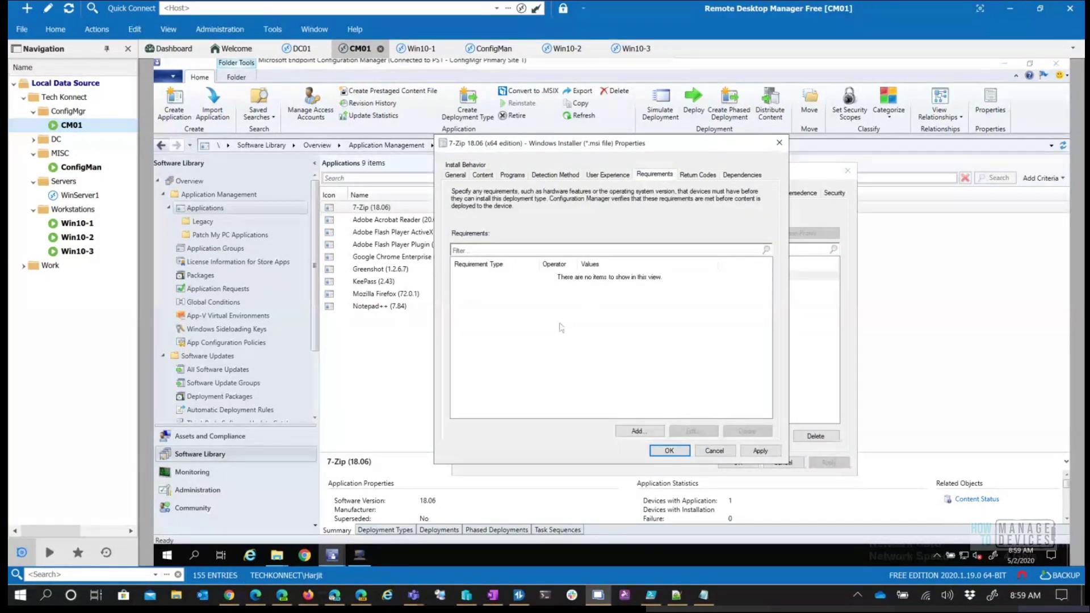
pyautogui.click(643, 431)
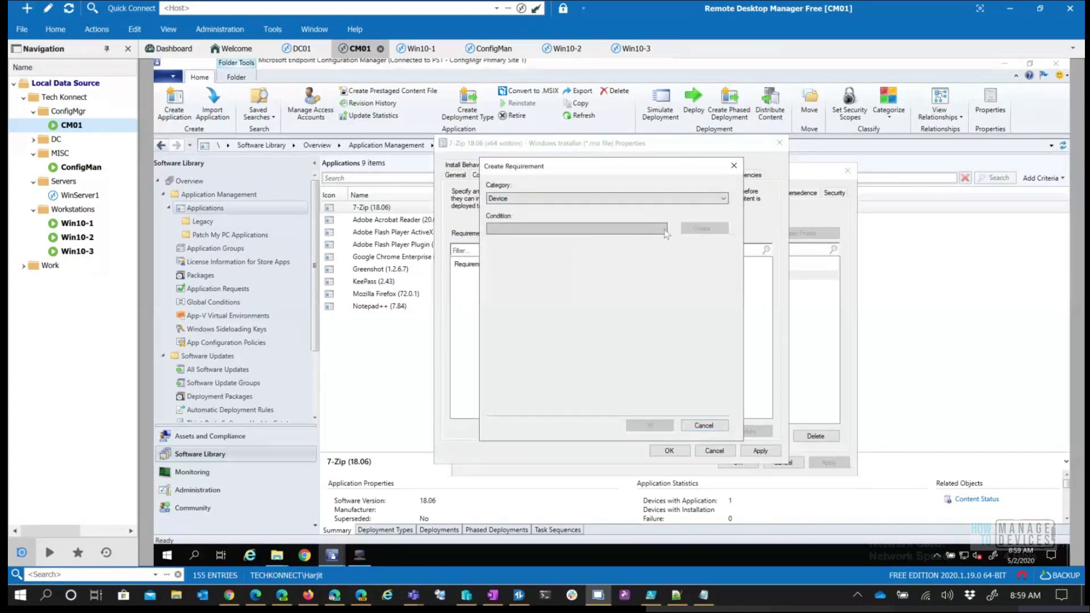
pyautogui.click(699, 200)
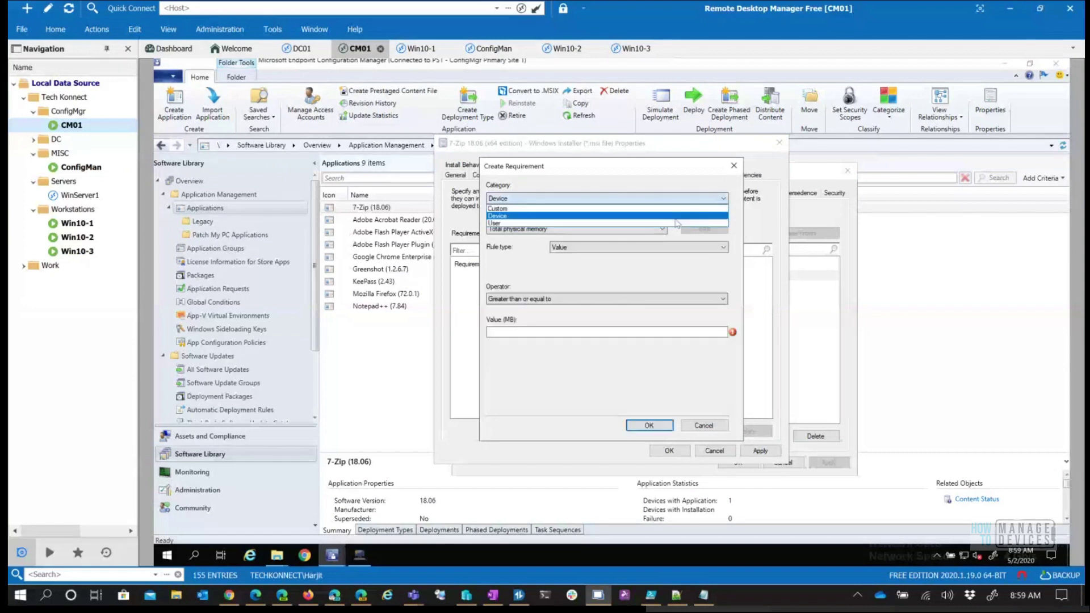
pyautogui.click(645, 216)
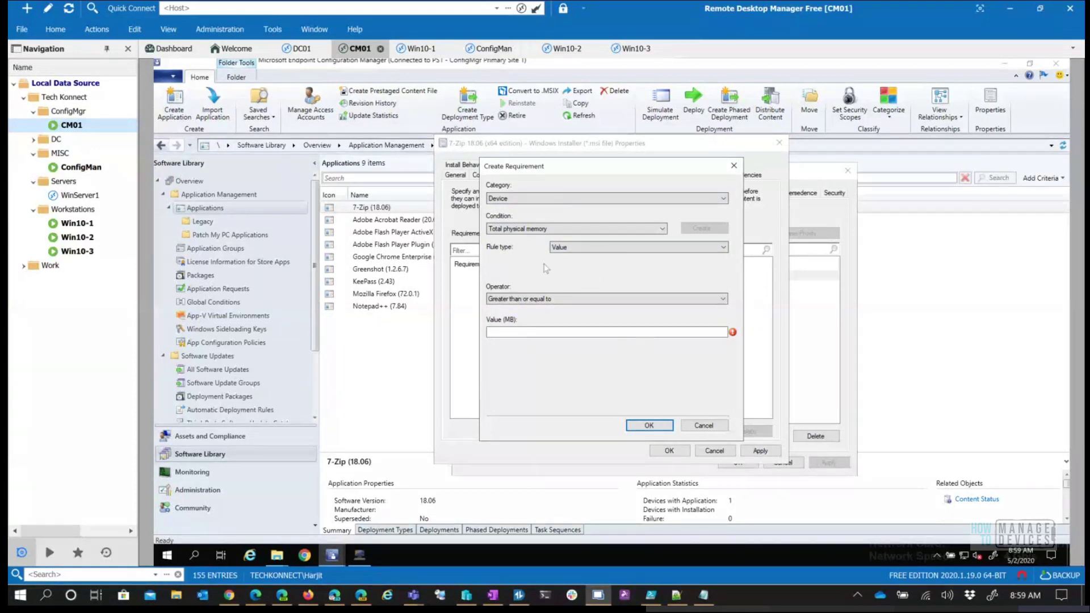
pyautogui.click(704, 425)
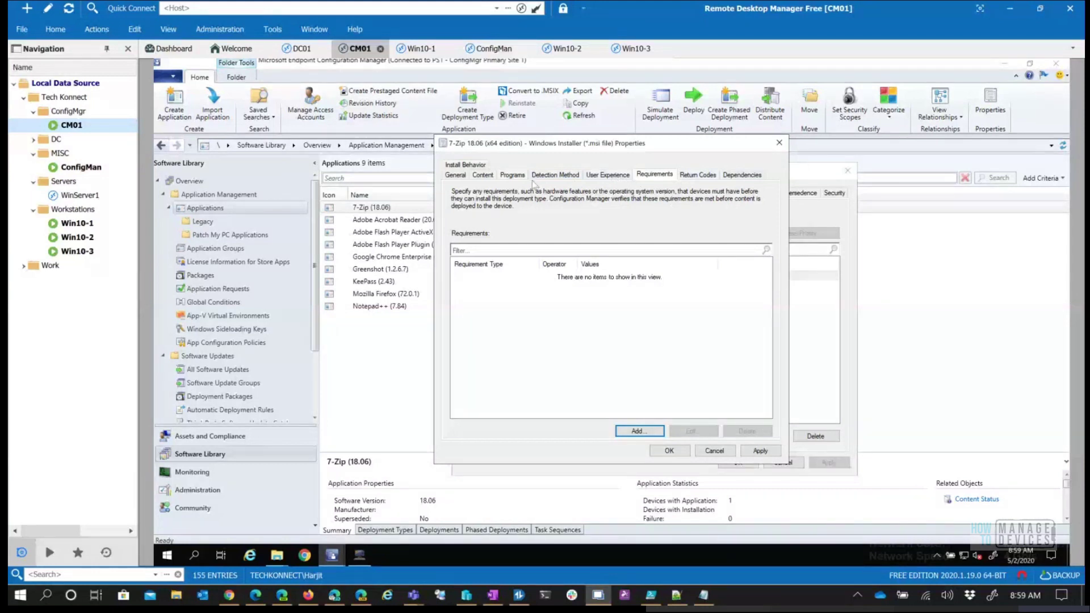
# - Examine how to add Adobe Acrobat Reader as a software dependency of the deployment type, and cancel without adding it
pyautogui.click(743, 175)
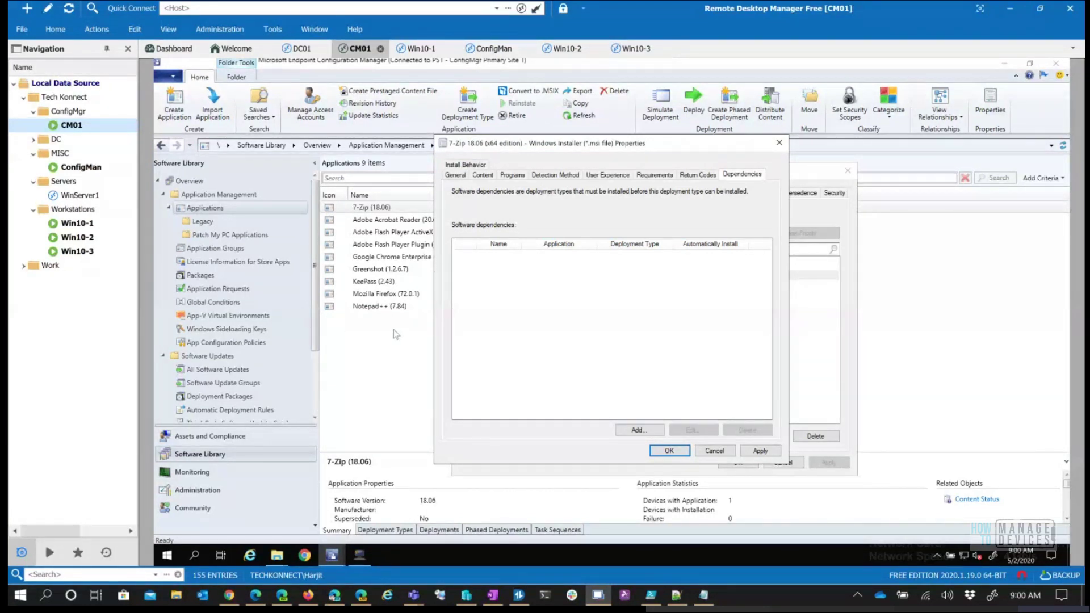
pyautogui.click(640, 429)
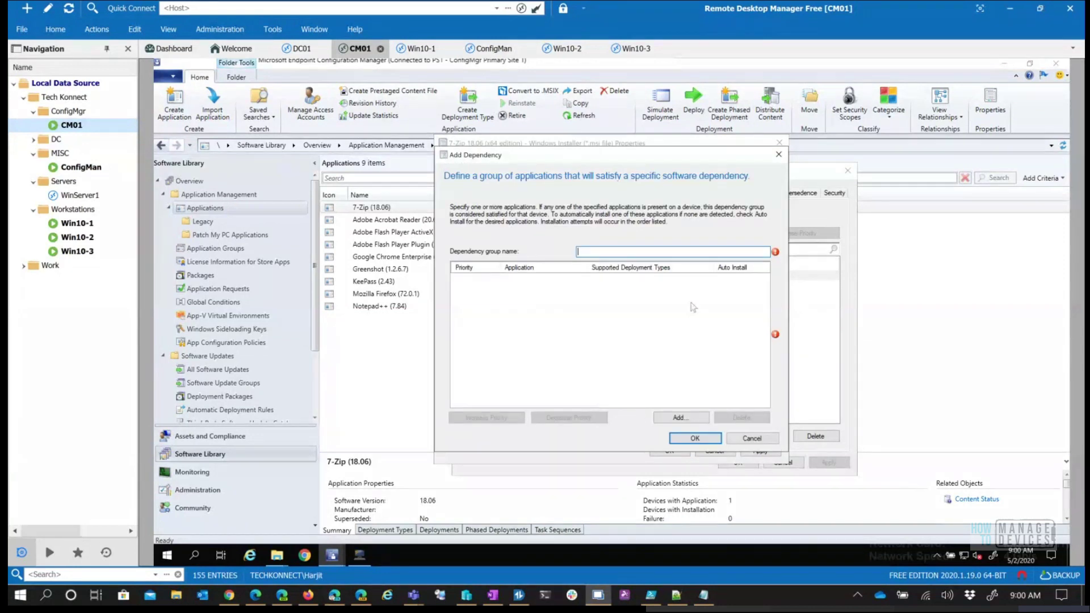
pyautogui.click(680, 417)
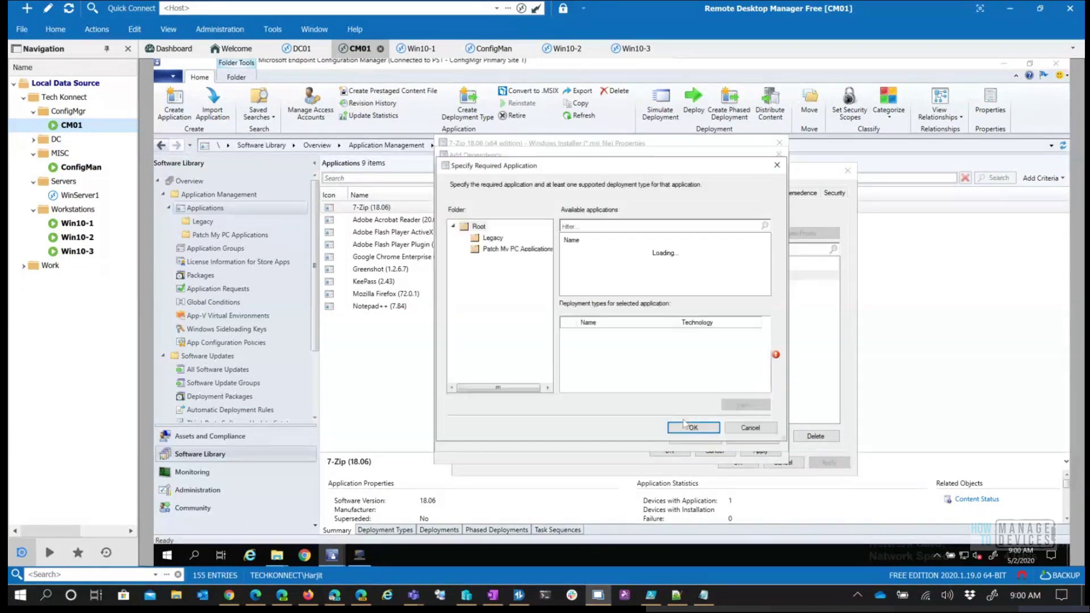
pyautogui.click(484, 227)
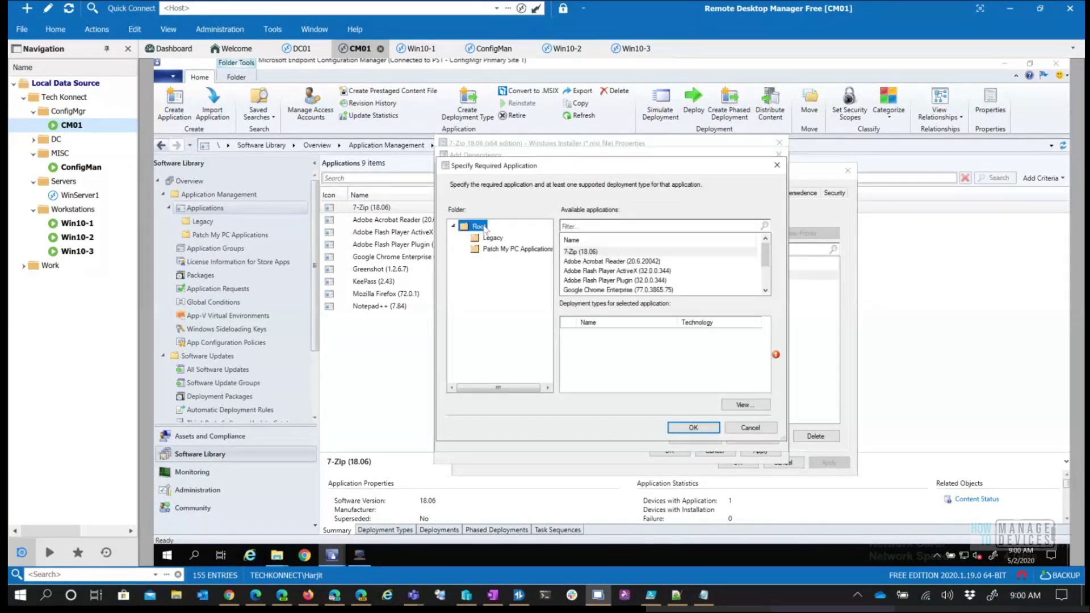
pyautogui.click(616, 261)
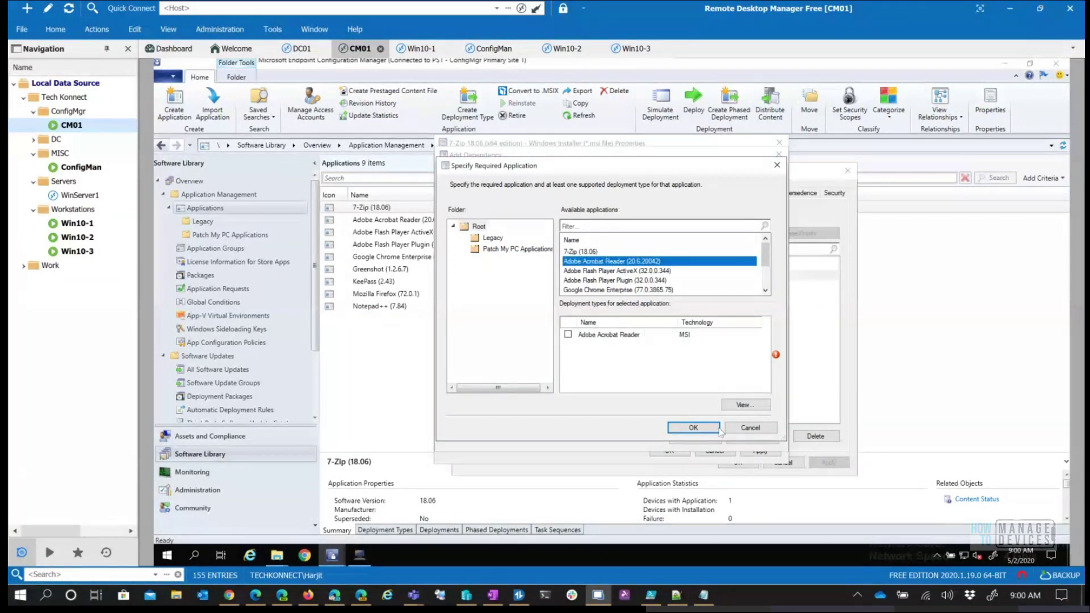
pyautogui.click(693, 427)
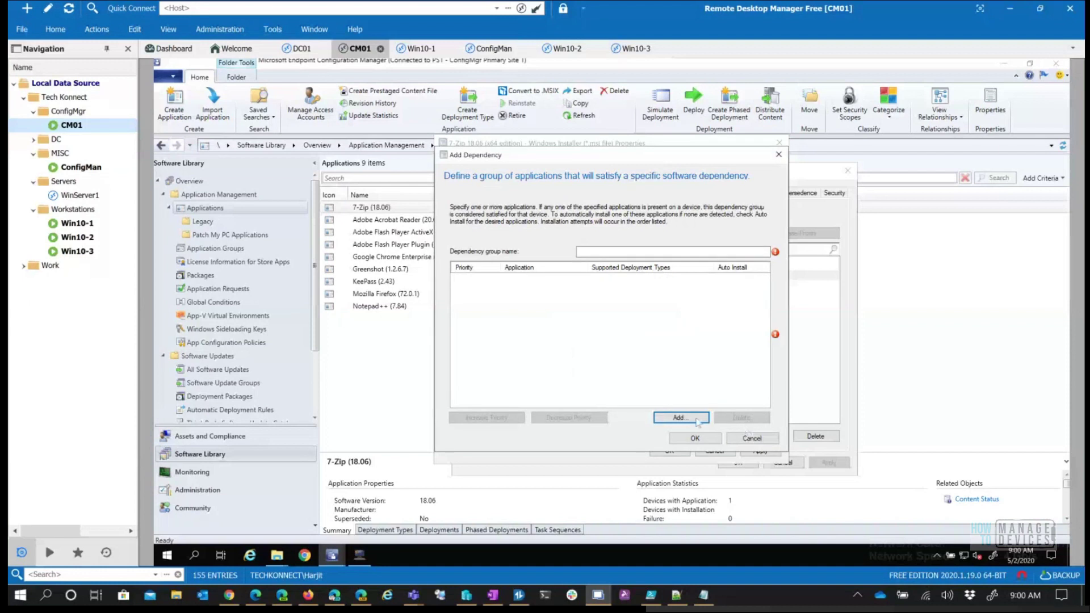
pyautogui.click(754, 440)
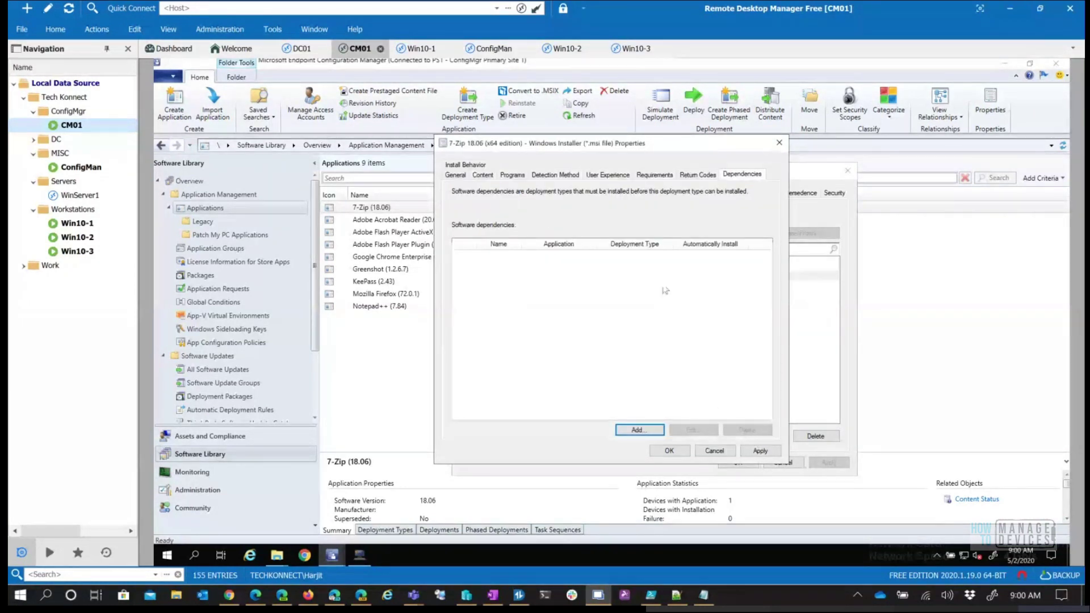
# - Discard the deployment type changes, and review the 7-Zip application's supersedence settings before closing its properties without saving
pyautogui.click(714, 451)
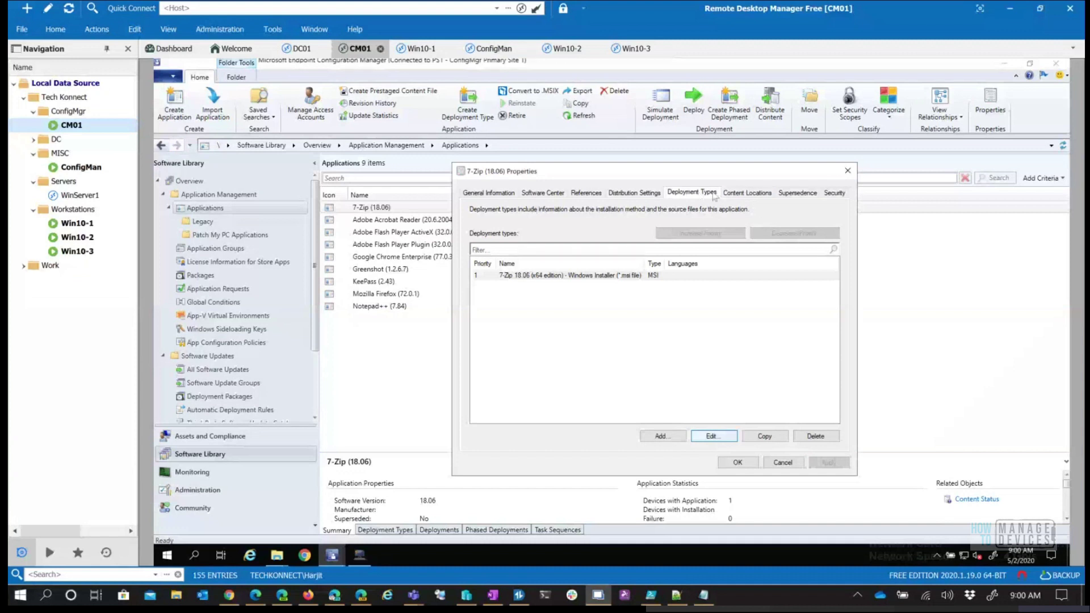
pyautogui.click(795, 194)
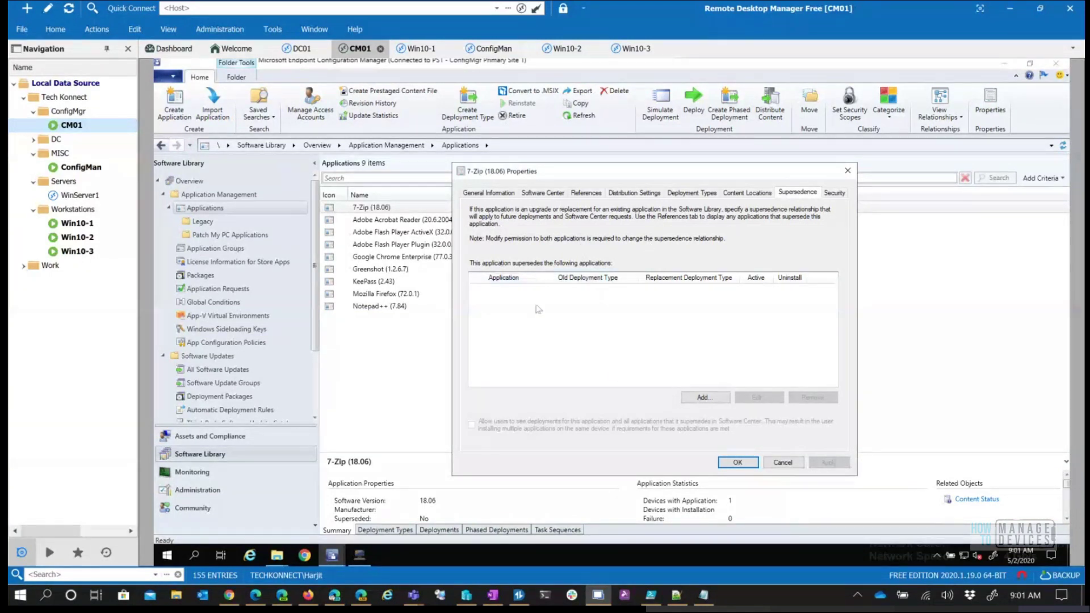
pyautogui.click(781, 462)
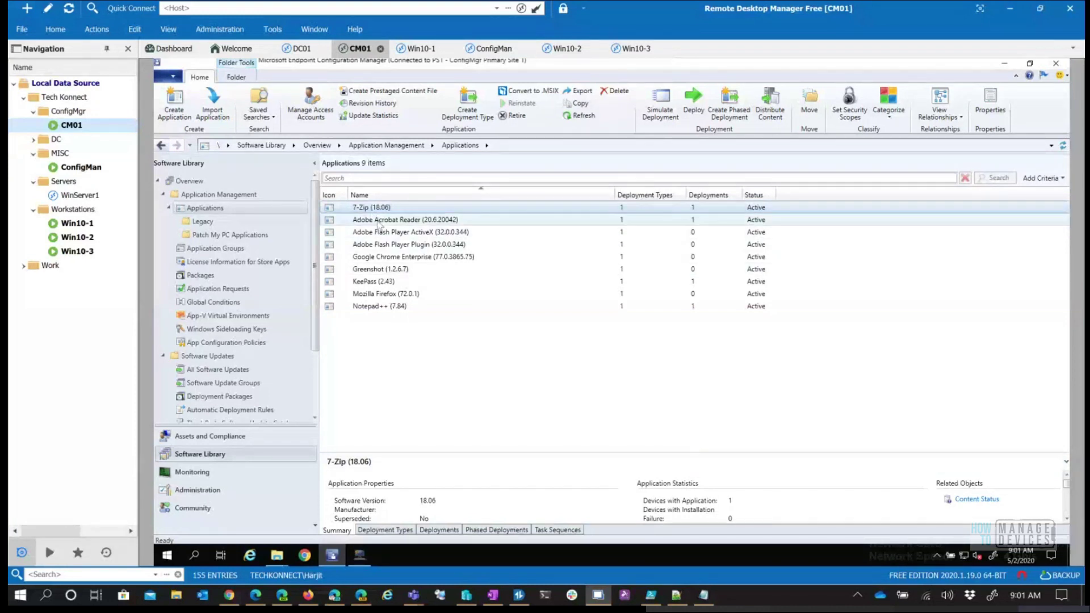
# - Look through the KeePass (2.43) application's properties and open its Keepass - Script deployment type for editing
pyautogui.click(391, 281)
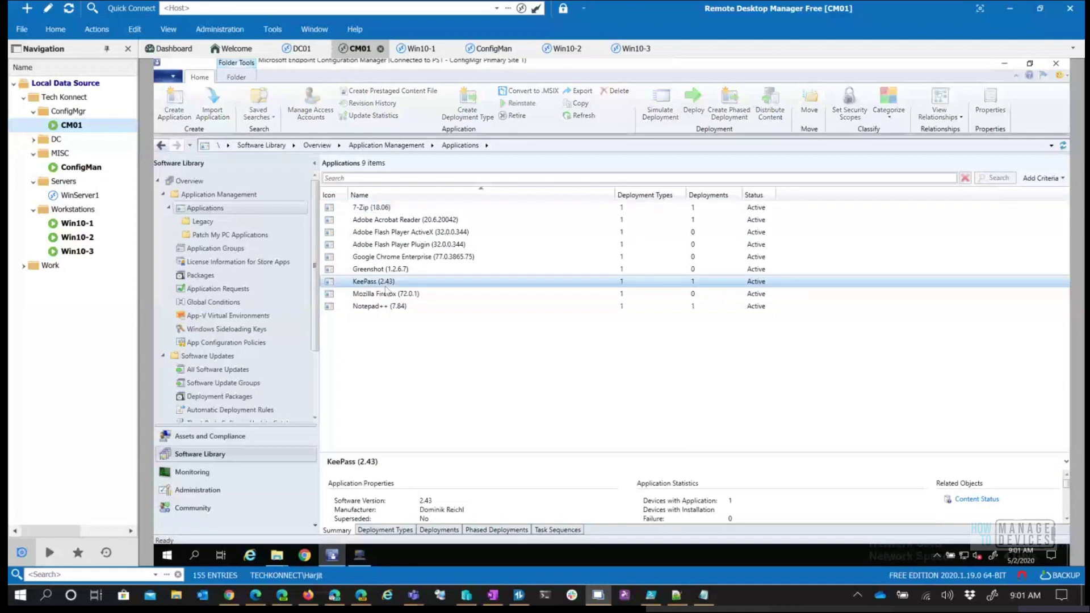
pyautogui.rightClick(393, 282)
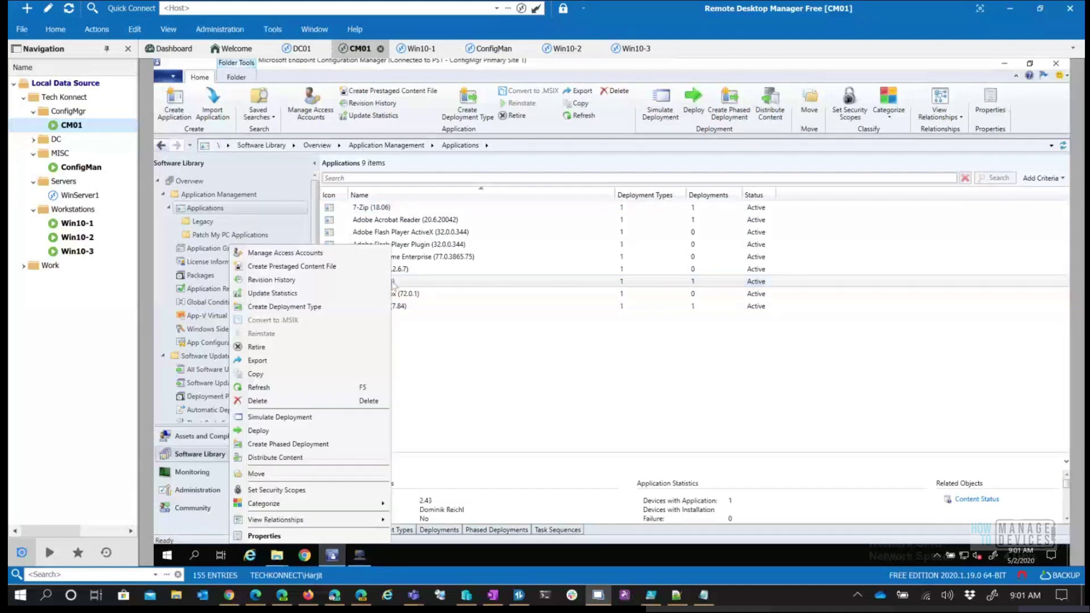
pyautogui.click(265, 536)
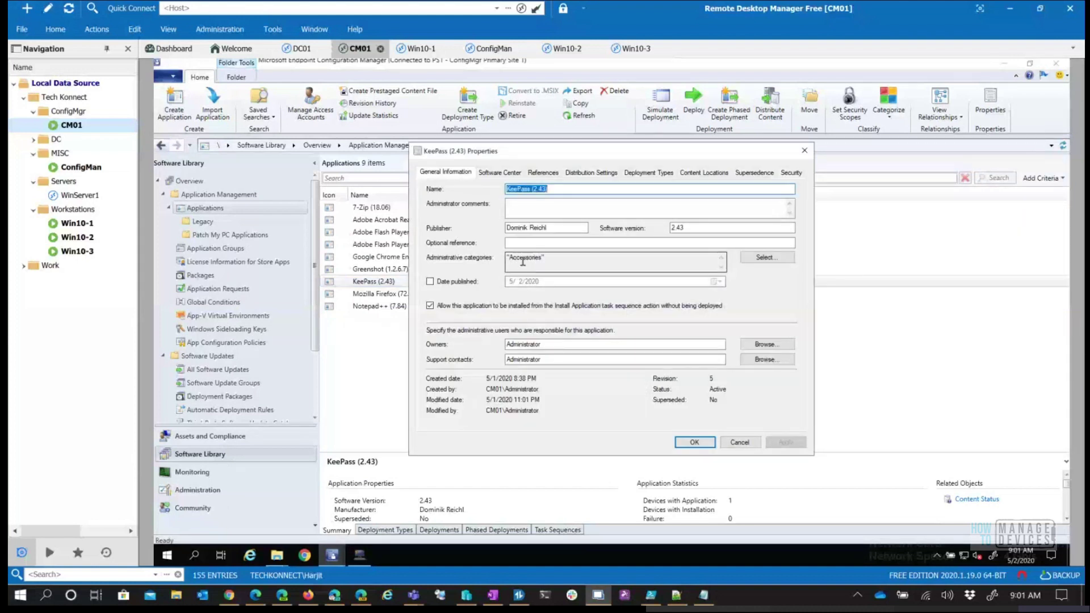
pyautogui.click(499, 172)
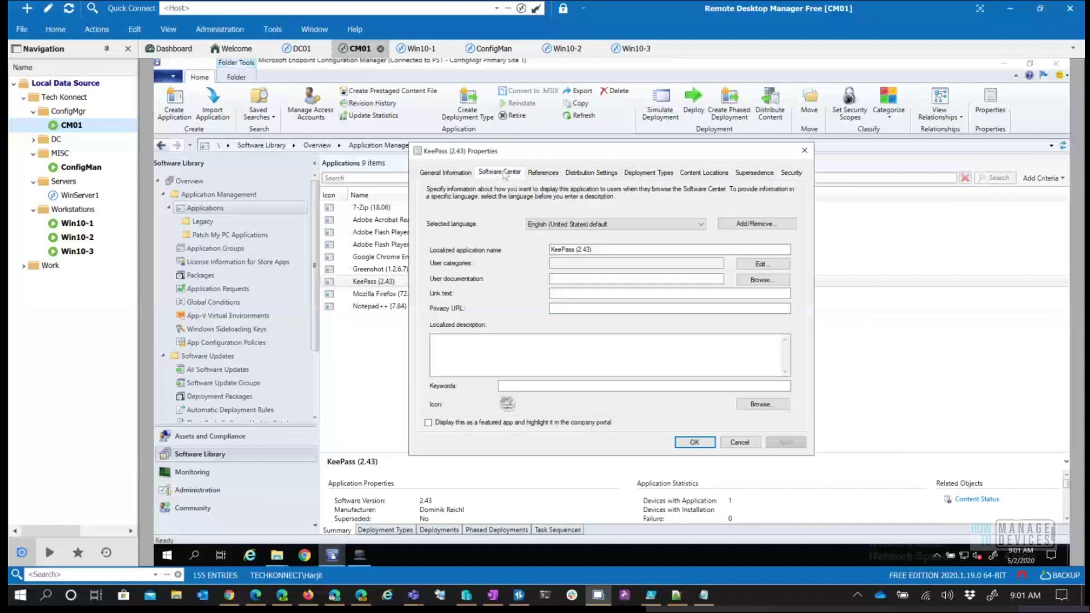
pyautogui.click(584, 176)
pyautogui.click(637, 175)
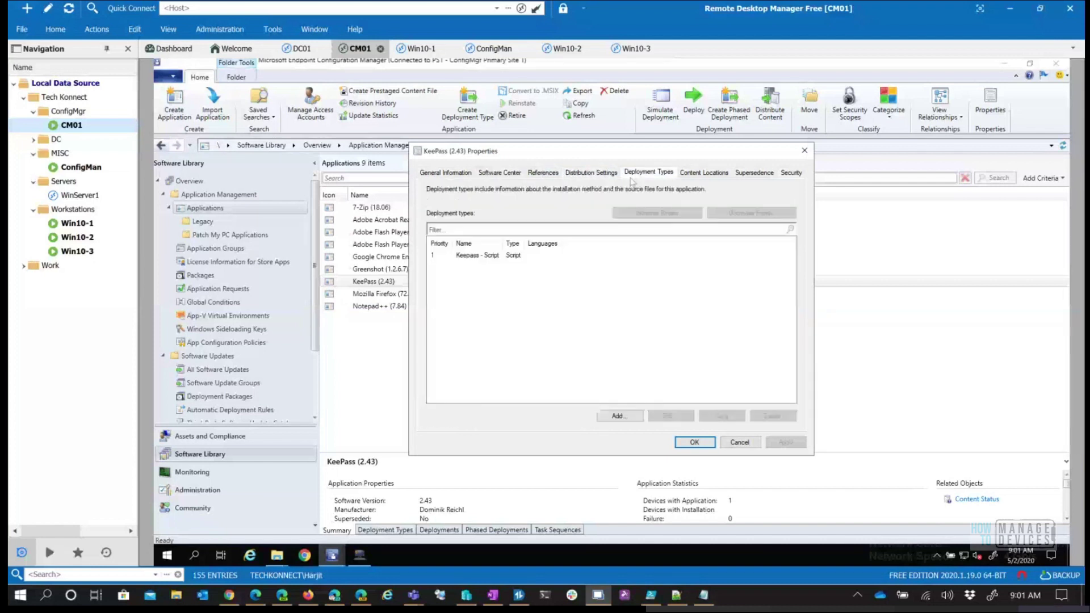
pyautogui.click(502, 255)
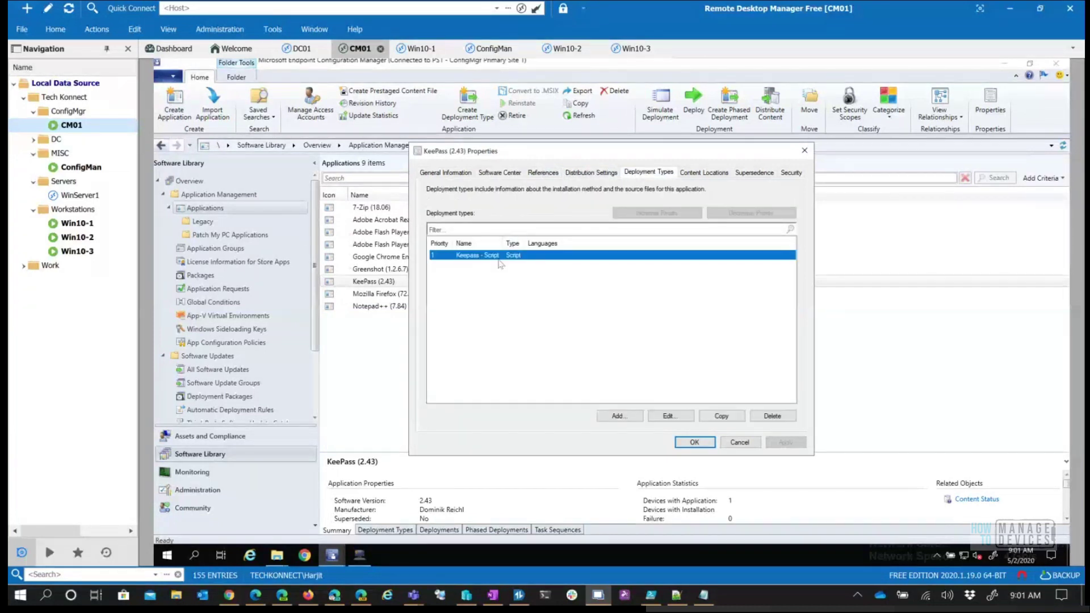
pyautogui.click(669, 417)
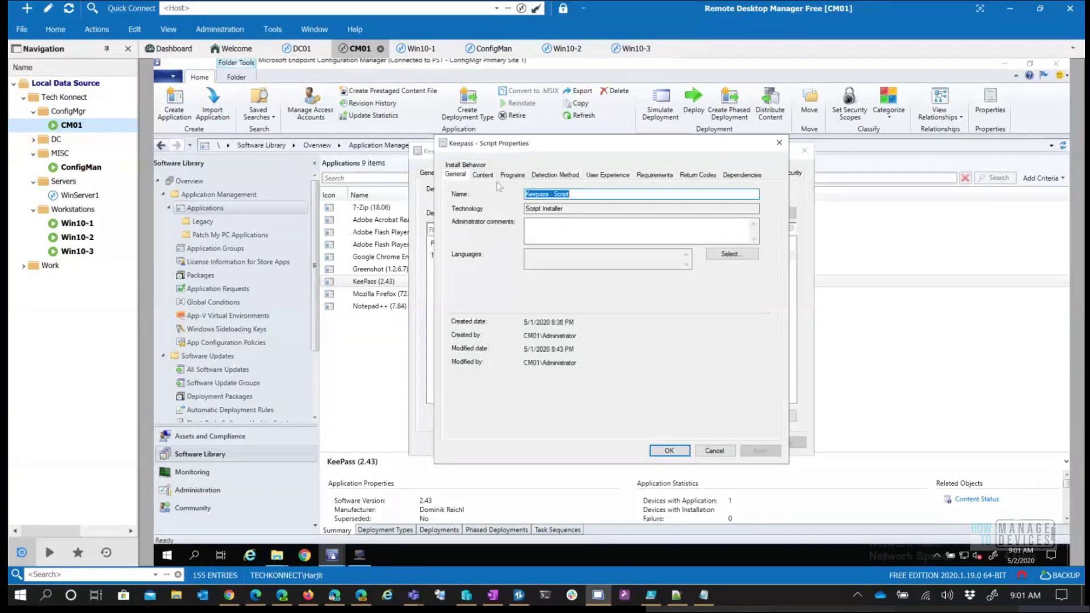
# - Review the content location and the install and uninstall program settings of the Keepass - Script deployment type
pyautogui.click(482, 175)
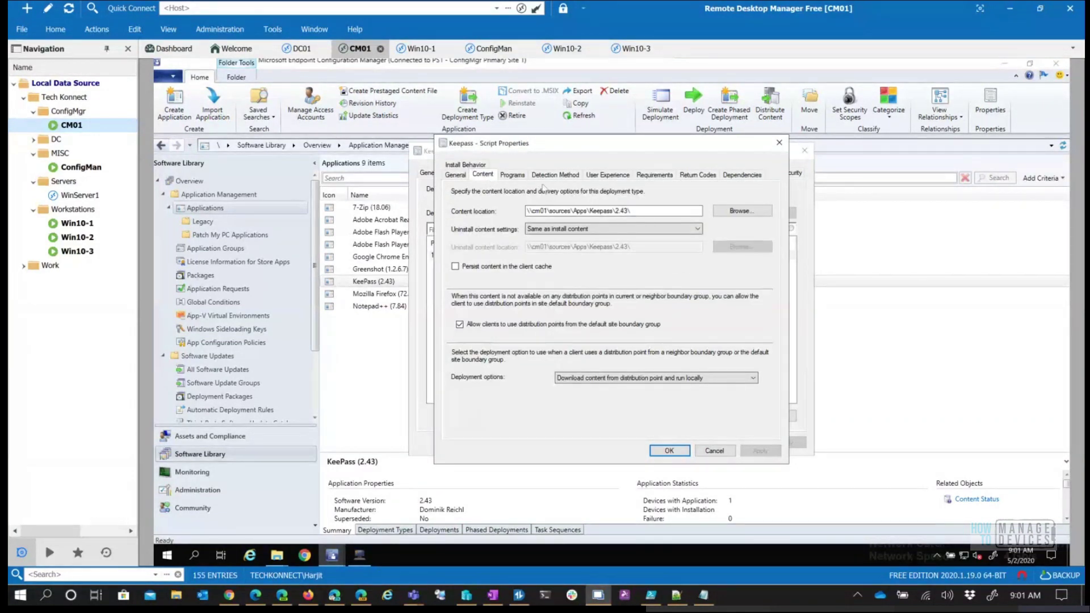
pyautogui.click(518, 176)
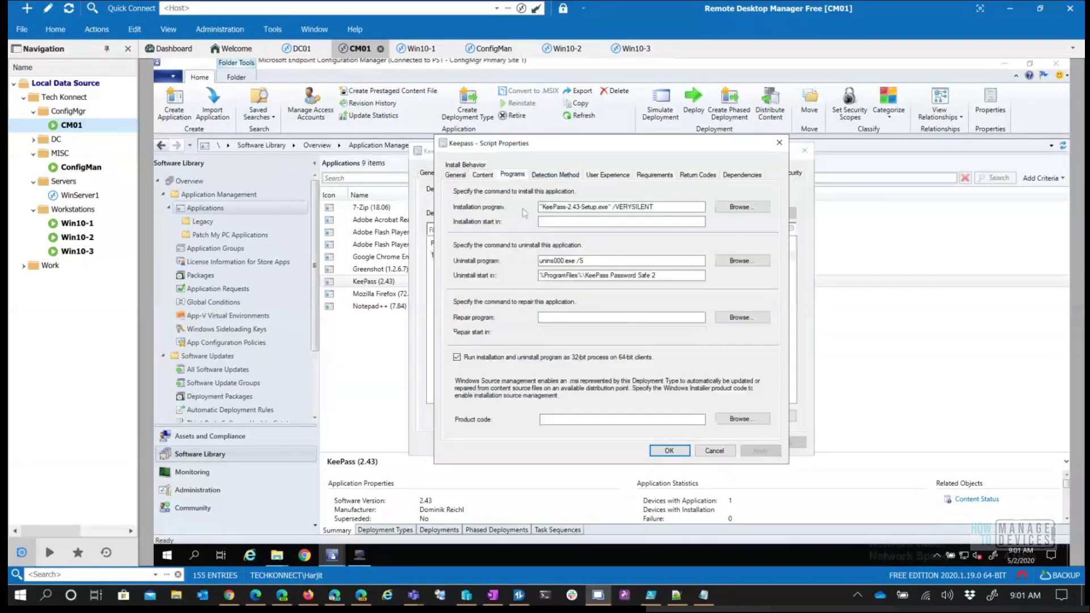
pyautogui.click(576, 221)
# - Examine the KeePass.exe version detection clause, including its path, file name and version rule, and cancel without changing it
pyautogui.click(545, 176)
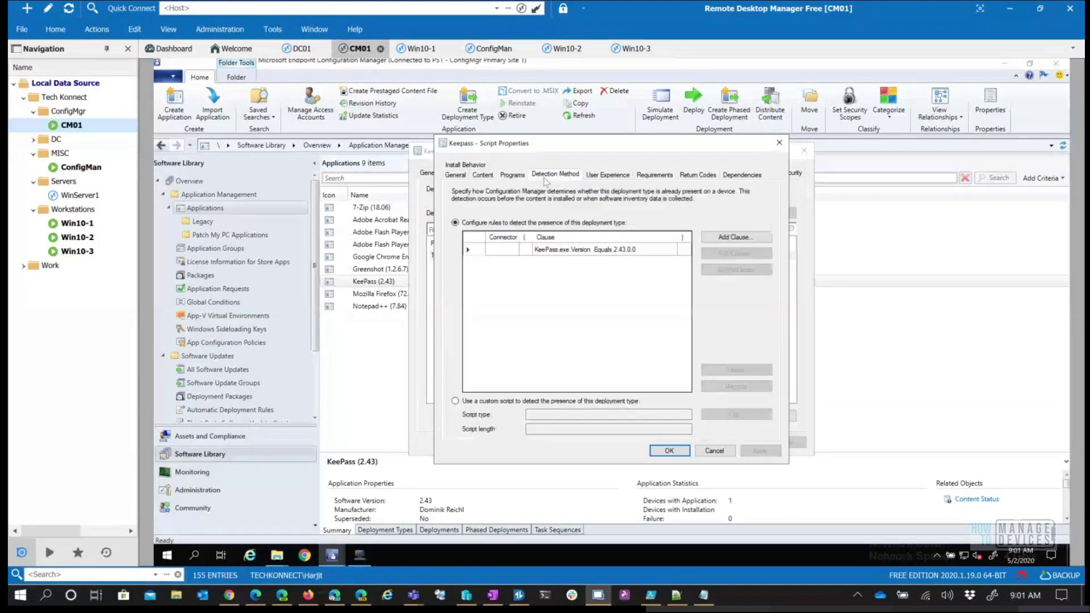
pyautogui.click(601, 251)
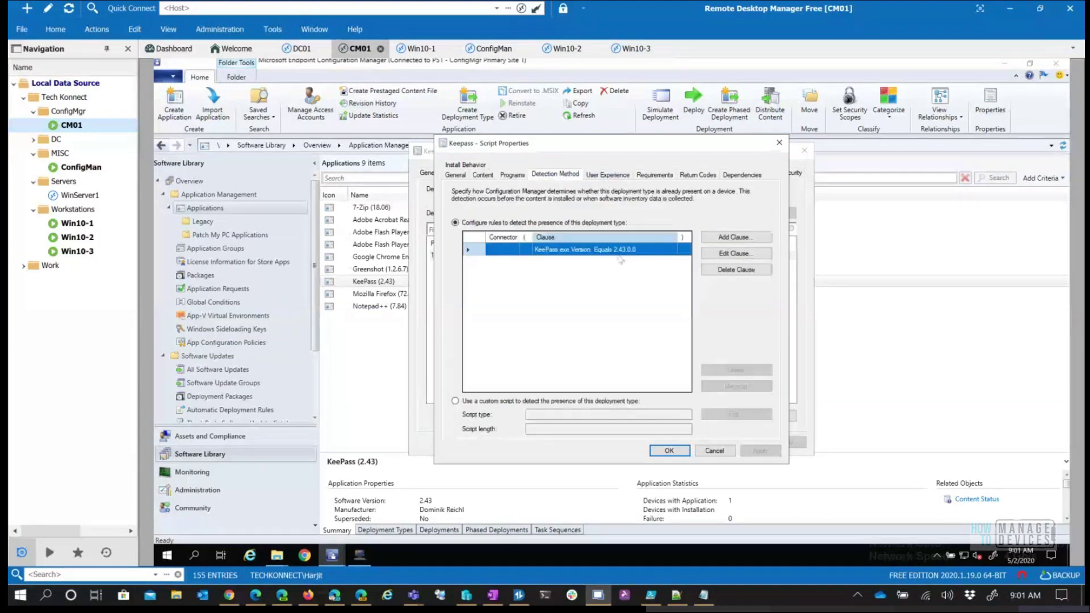
pyautogui.click(721, 258)
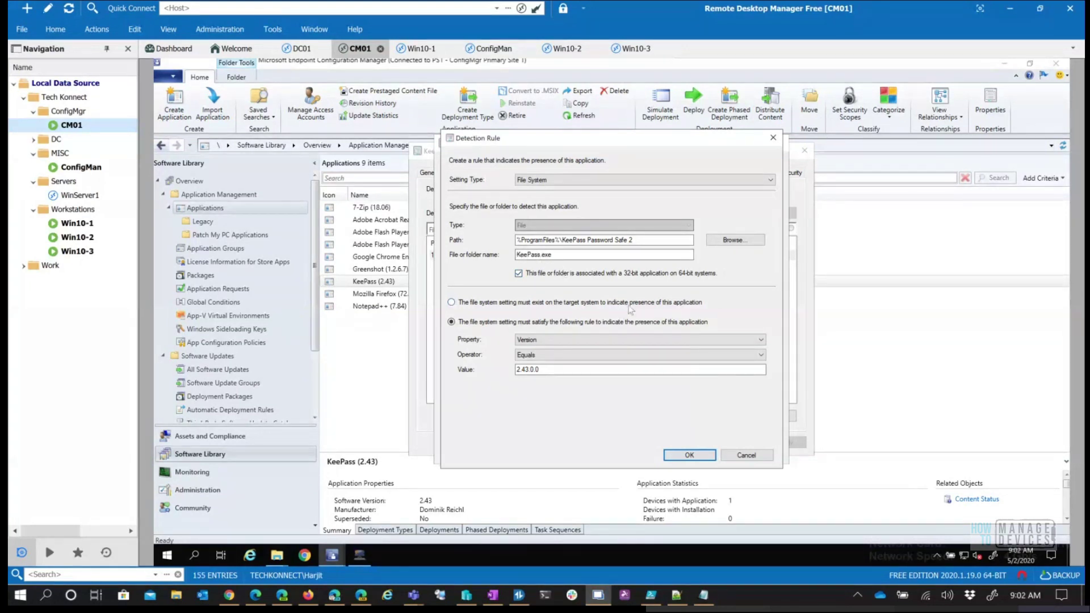
pyautogui.click(773, 605)
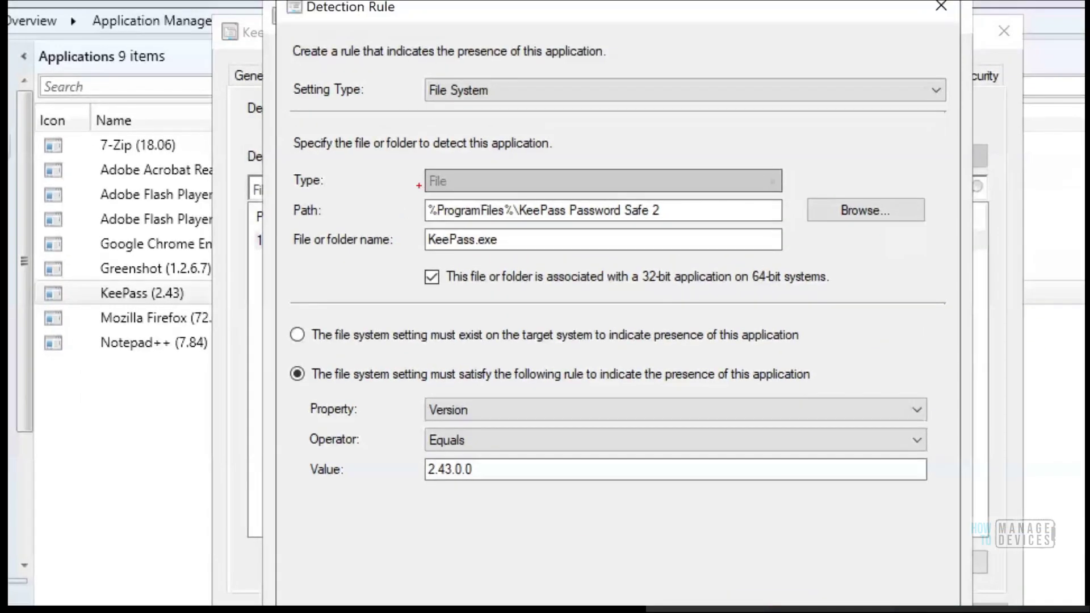
pyautogui.moveTo(749, 268); pyautogui.dragTo(752, 258)
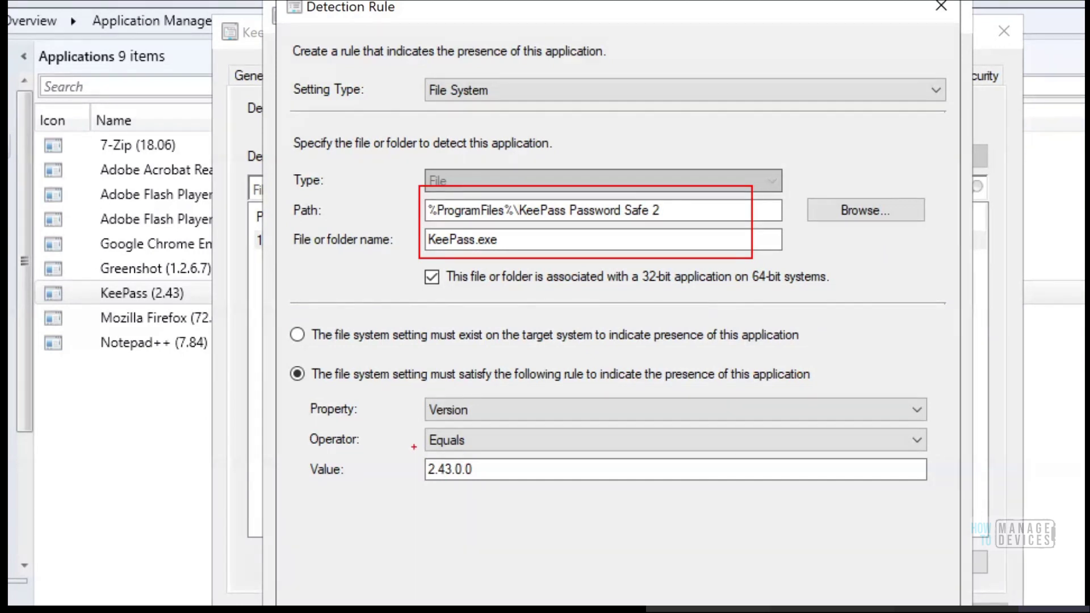
pyautogui.moveTo(414, 447)
pyautogui.mouseDown()
pyautogui.moveTo(421, 470)
pyautogui.moveTo(466, 493)
pyautogui.moveTo(435, 453)
pyautogui.moveTo(403, 470)
pyautogui.mouseUp()
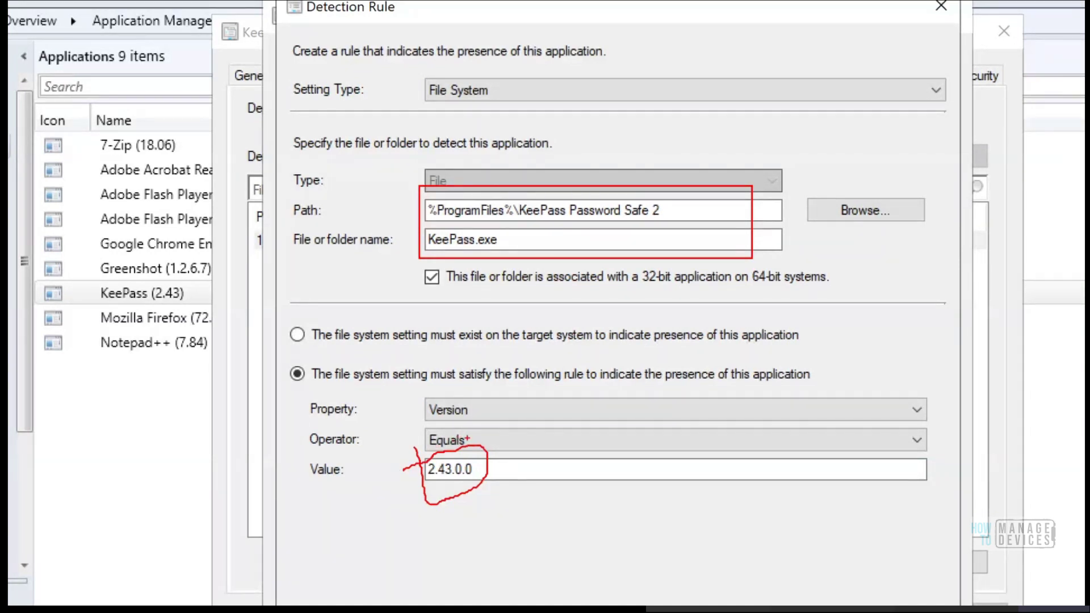
pyautogui.moveTo(473, 439); pyautogui.dragTo(533, 434)
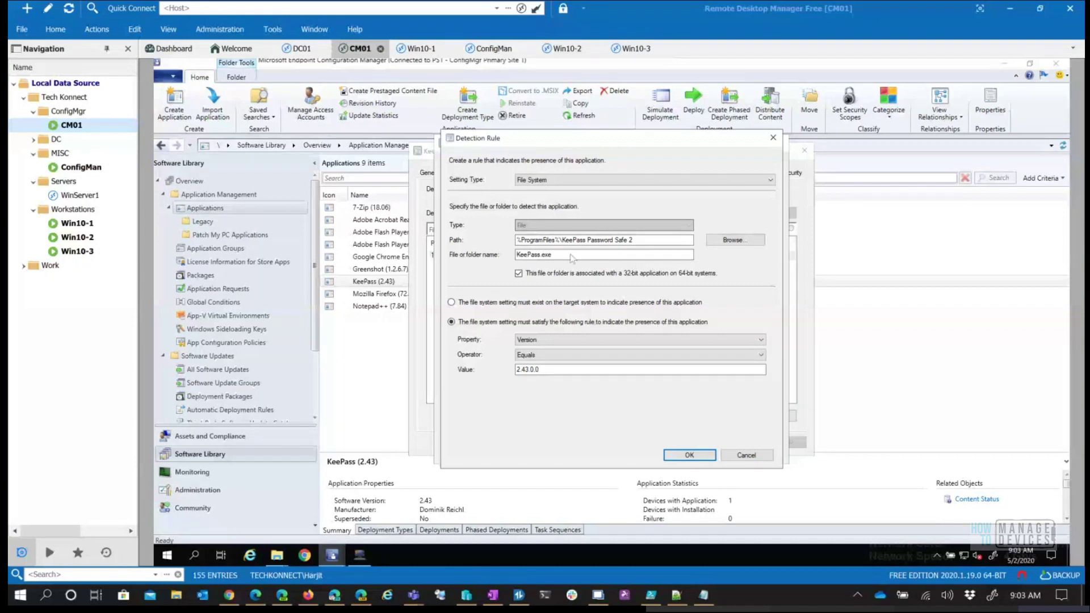
pyautogui.click(746, 456)
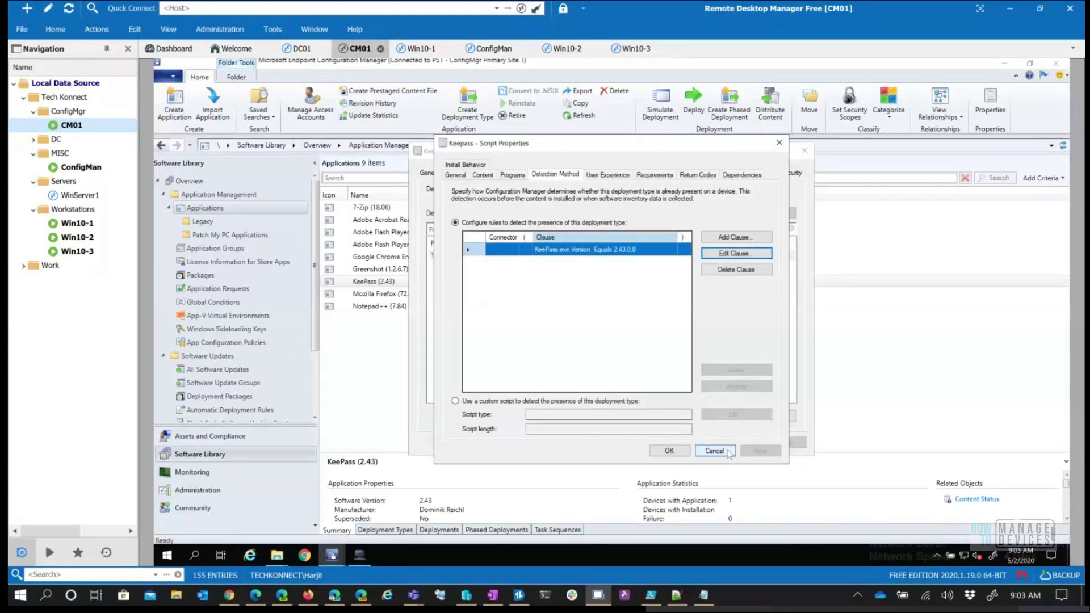
# - Close the Keepass - Script deployment type without saving, and review KeePass's supersedence settings before cancelling its properties
pyautogui.click(729, 453)
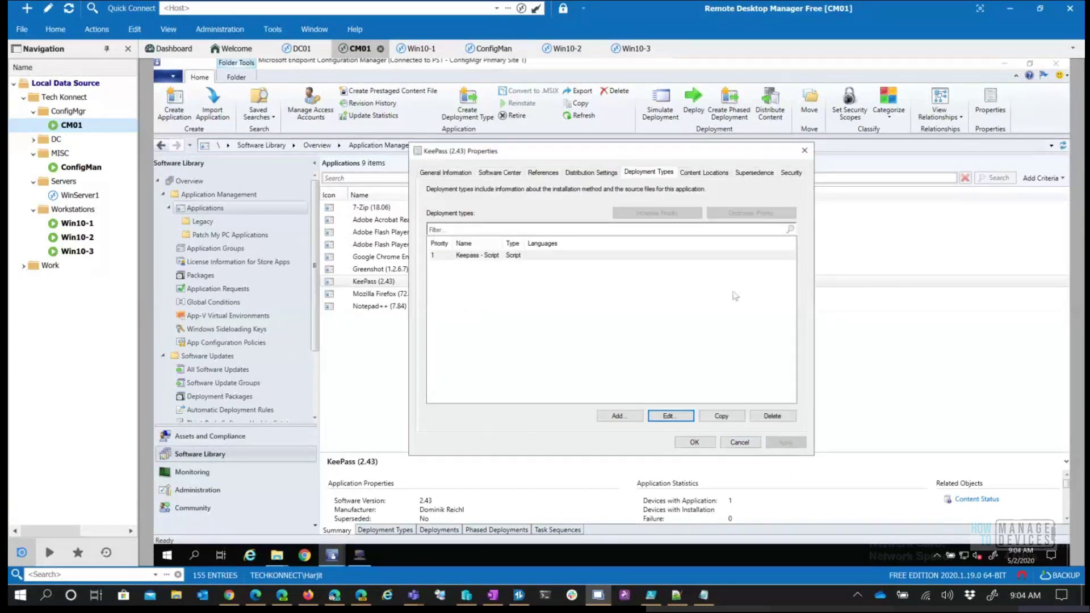
pyautogui.click(760, 173)
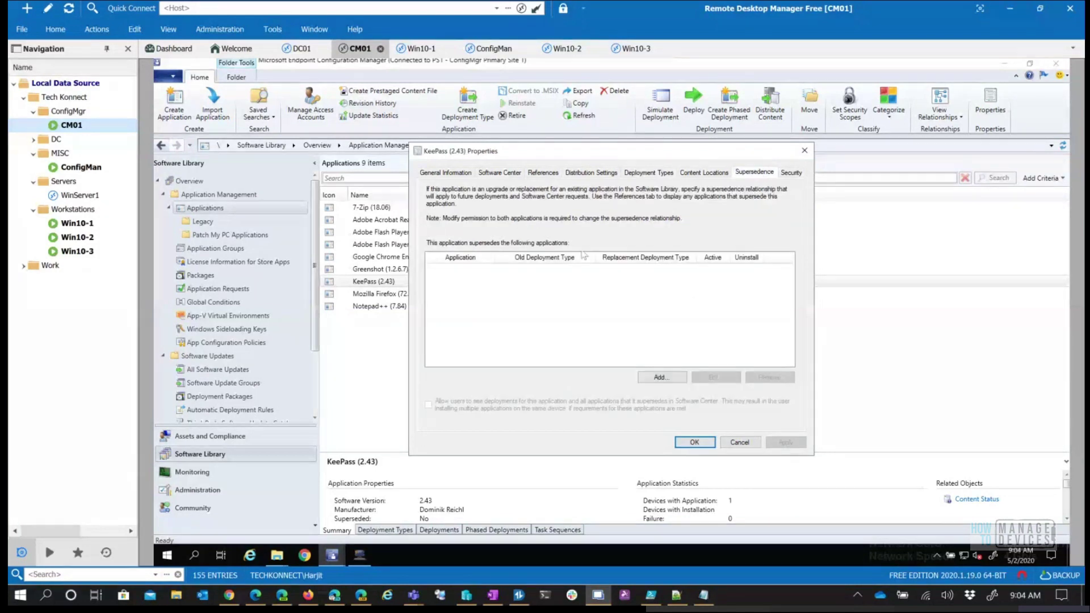
pyautogui.click(735, 442)
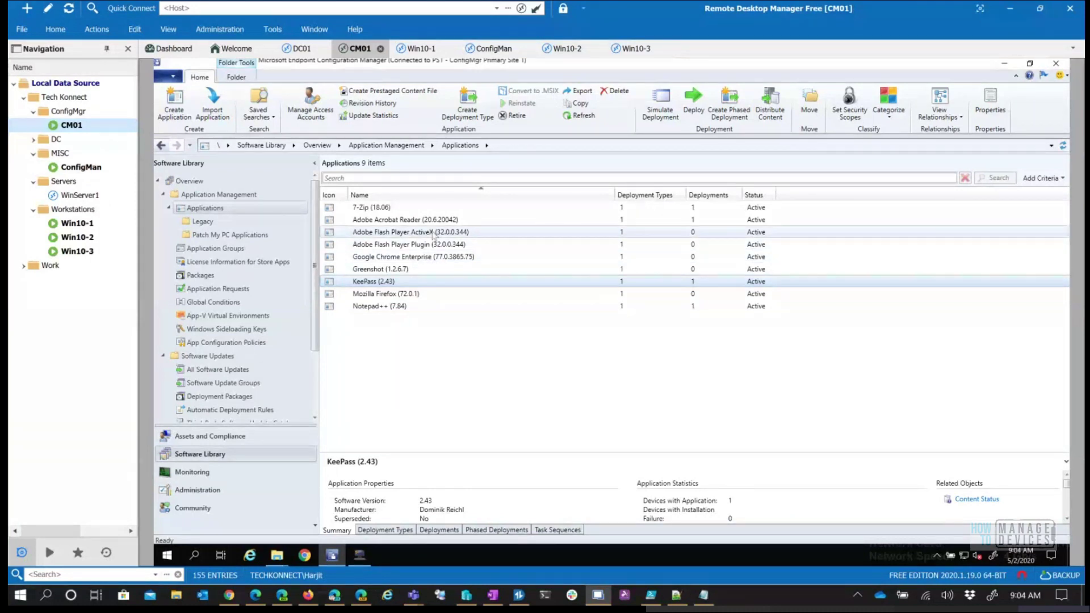
# - Open the Windows Installer deployment type of the Adobe Flash Player ActiveX application for editing
pyautogui.click(433, 232)
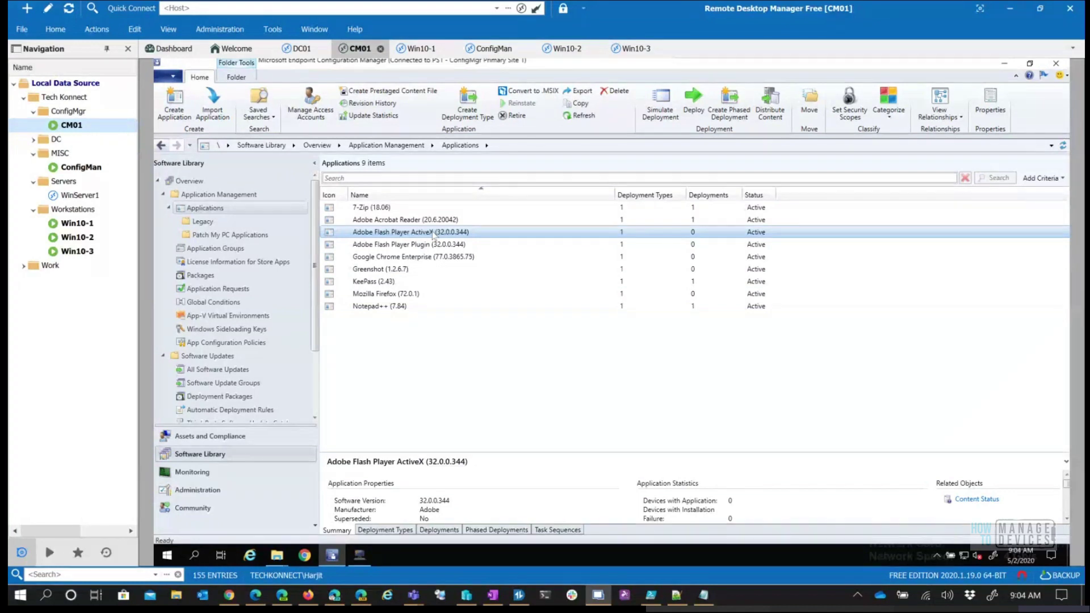
pyautogui.rightClick(433, 234)
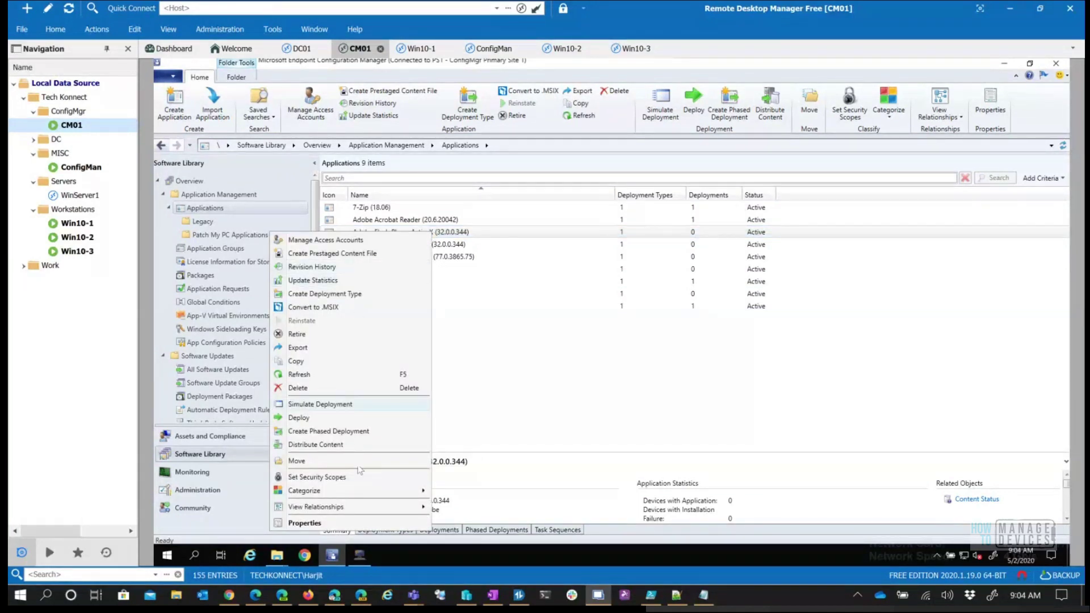
pyautogui.click(343, 523)
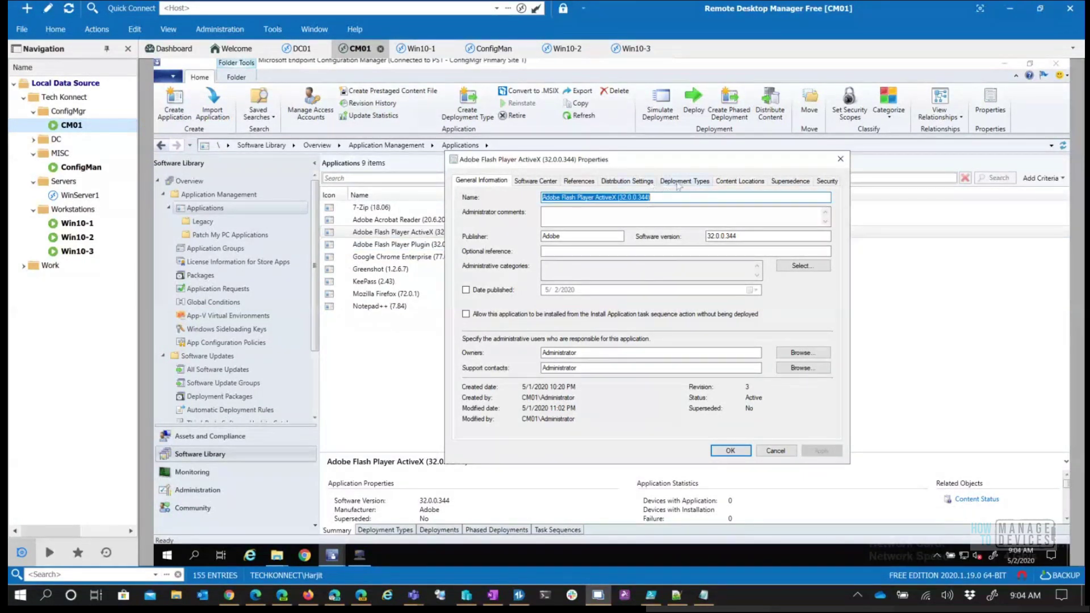
pyautogui.click(678, 182)
pyautogui.click(605, 264)
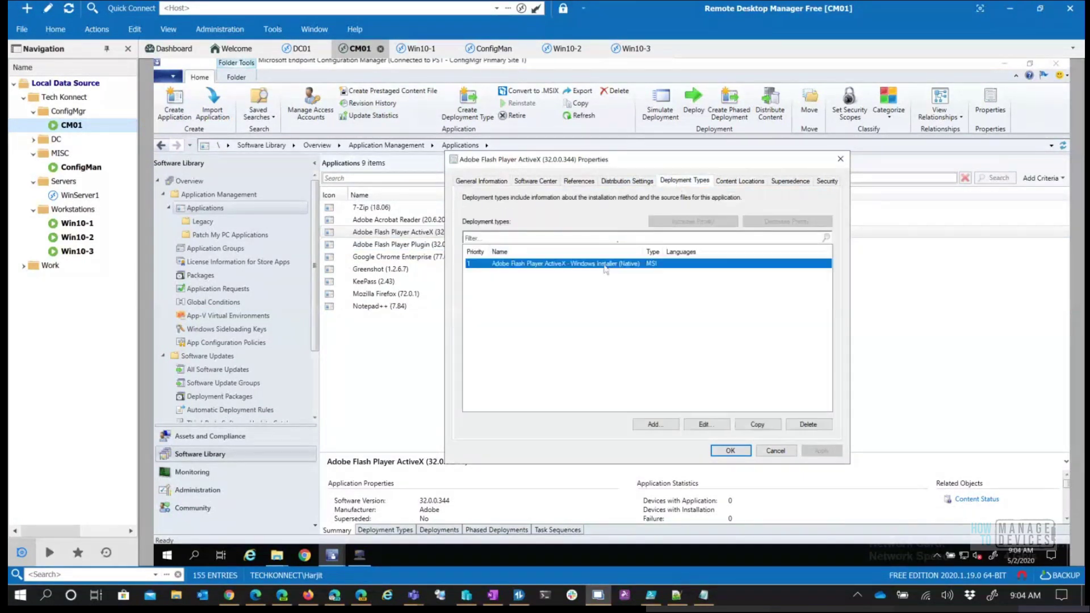
pyautogui.click(708, 423)
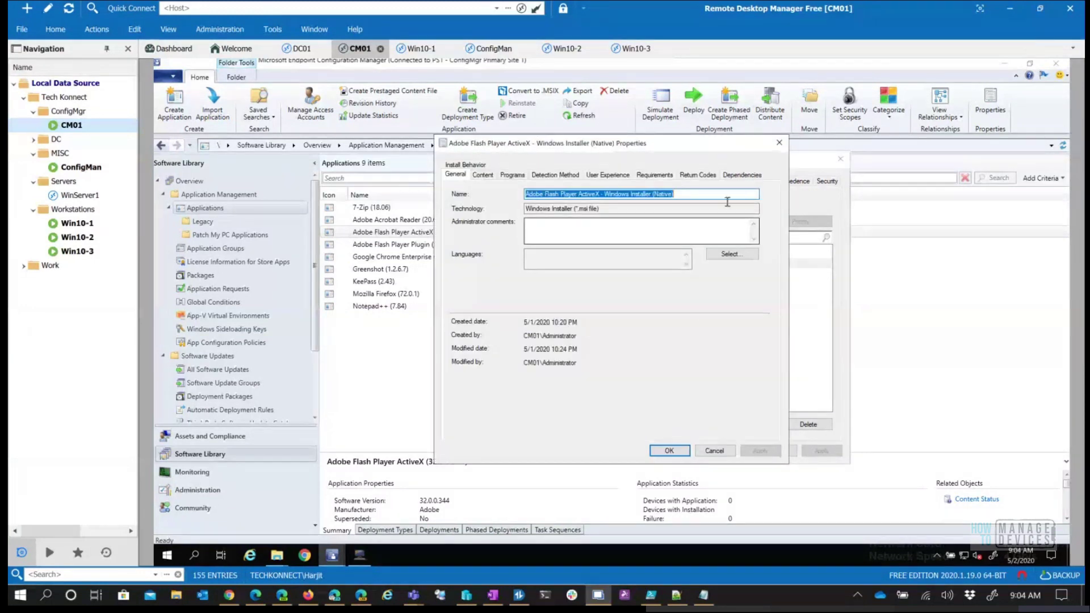
# - Examine the path and version rule of the first FlashUtil_ActiveX.exe detection clause, and cancel without changing it
pyautogui.click(564, 175)
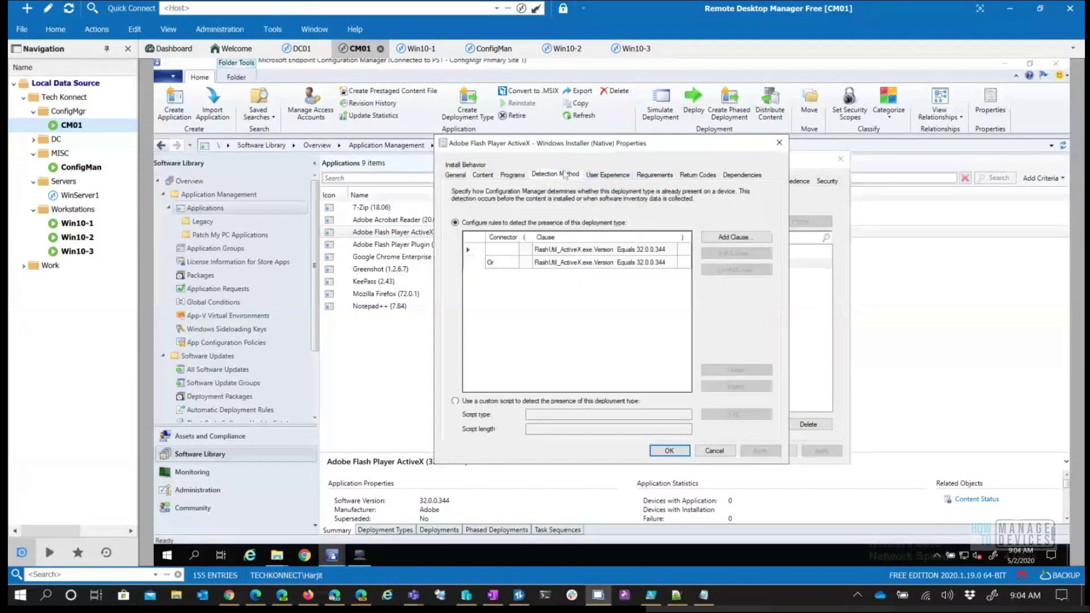
pyautogui.click(604, 254)
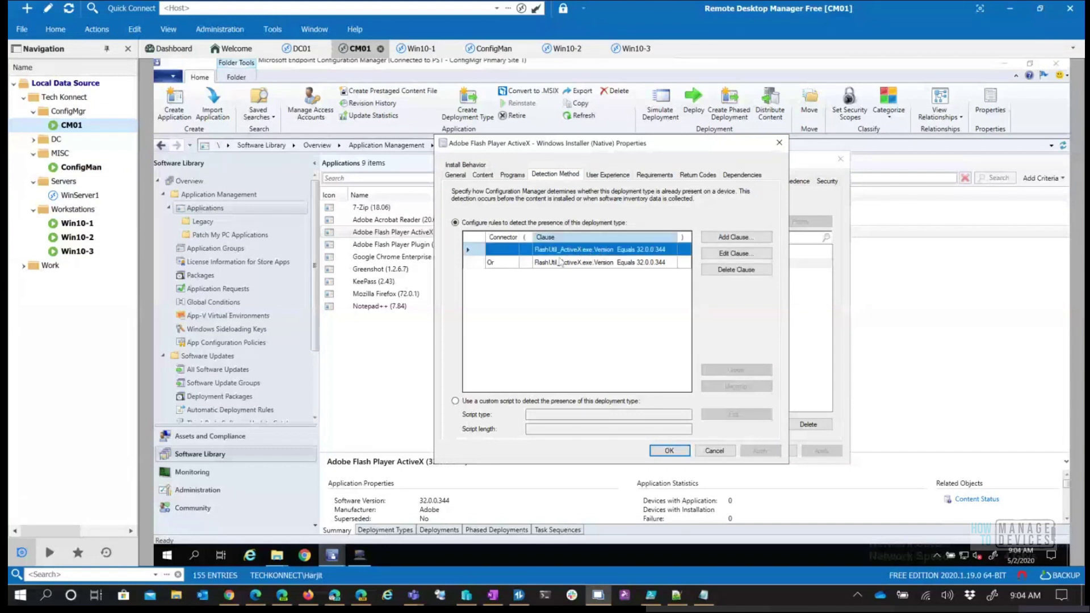
pyautogui.click(737, 253)
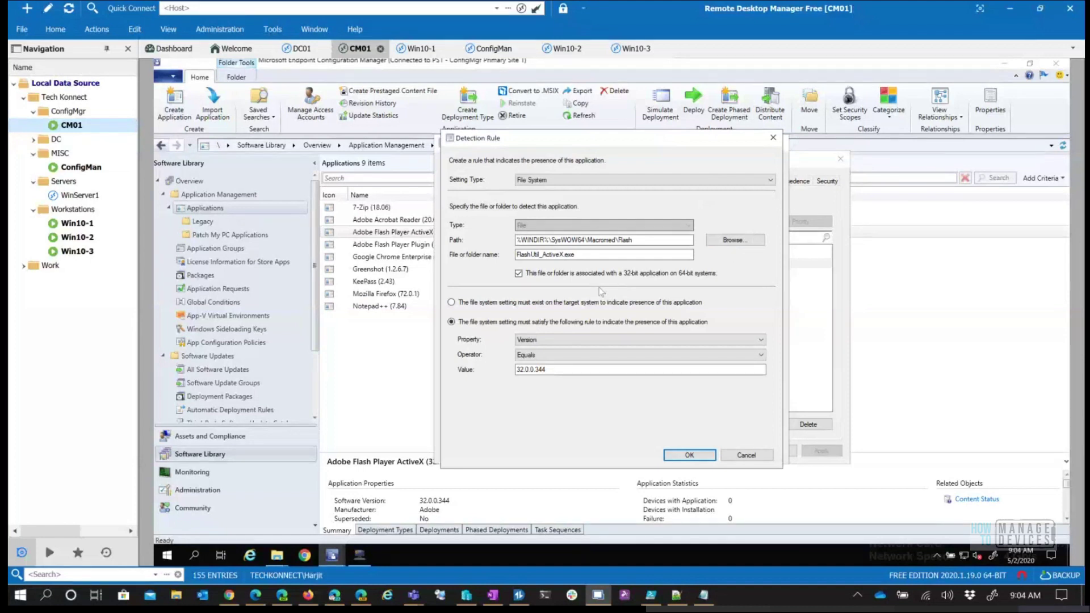
pyautogui.click(518, 241)
pyautogui.click(517, 242)
pyautogui.click(746, 456)
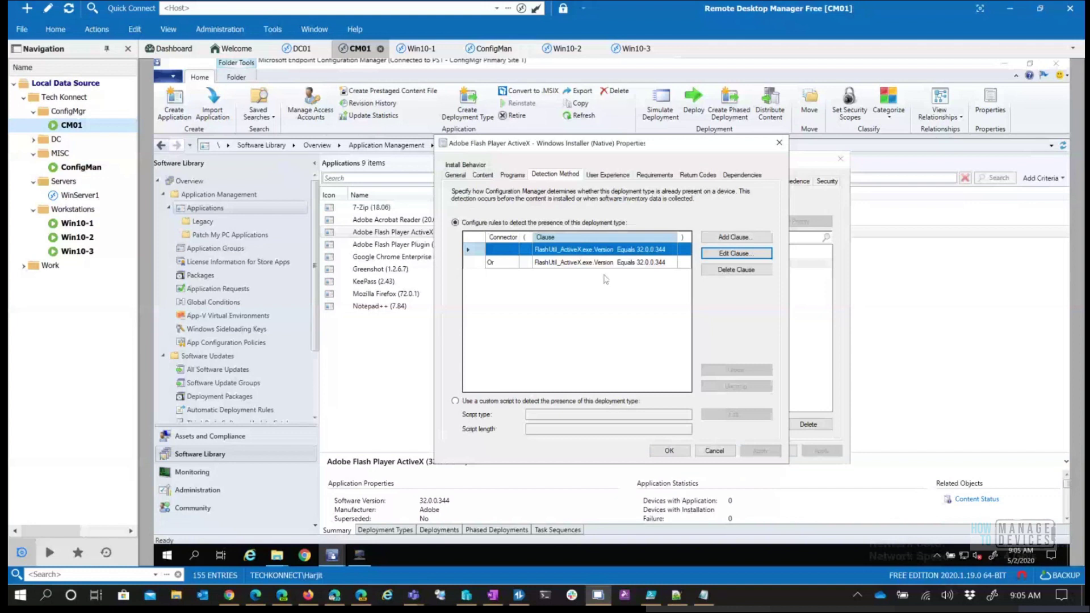
# - Examine the second FlashUtil_ActiveX.exe detection clause, joined by Or, and close the rule, deployment type and application properties without saving
pyautogui.click(512, 260)
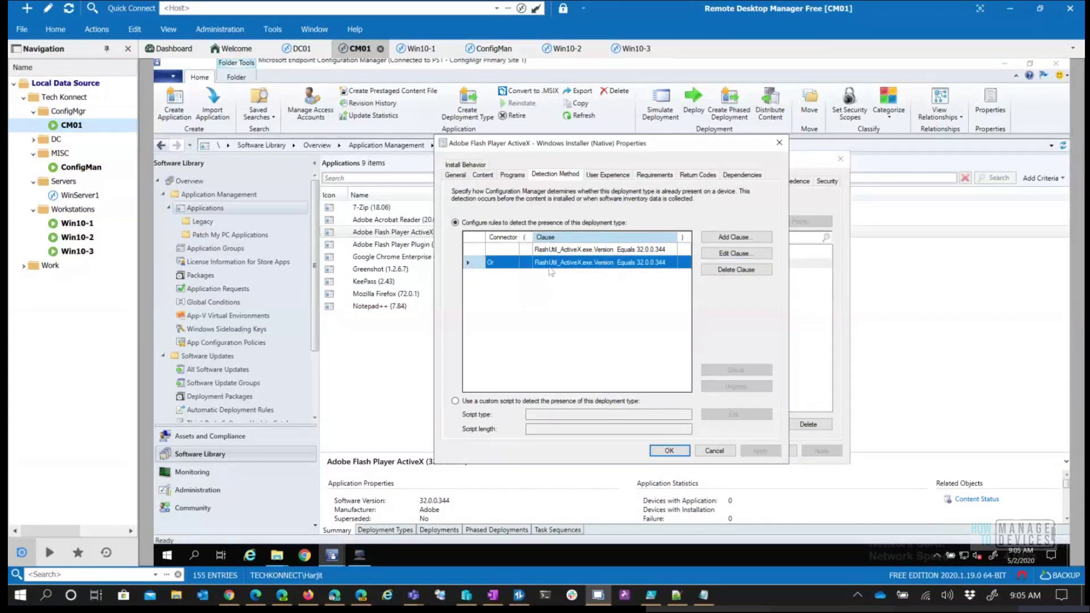
pyautogui.click(705, 257)
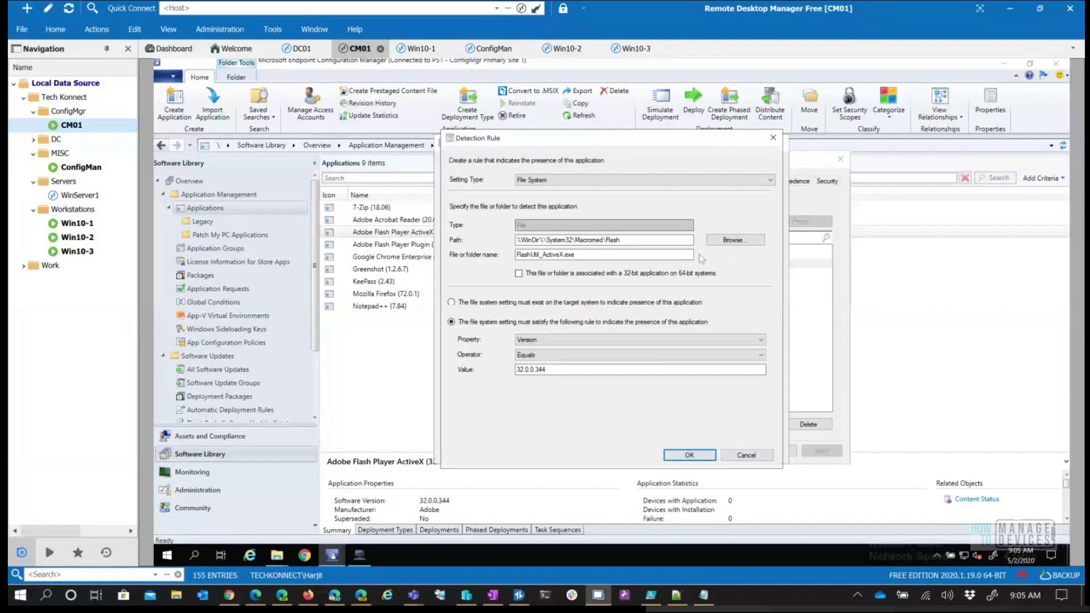
pyautogui.click(571, 240)
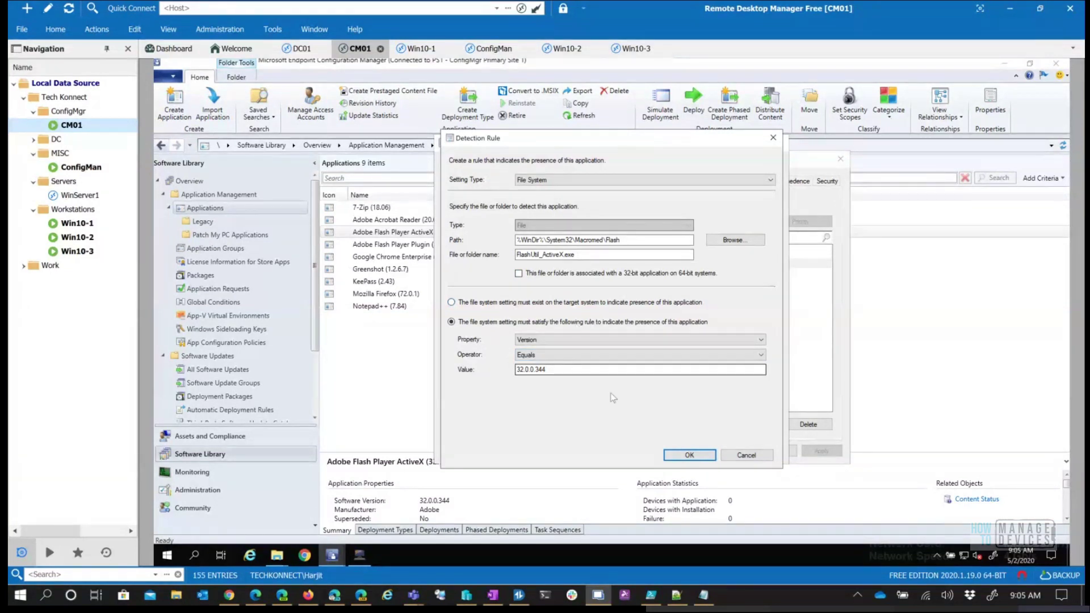
pyautogui.click(747, 455)
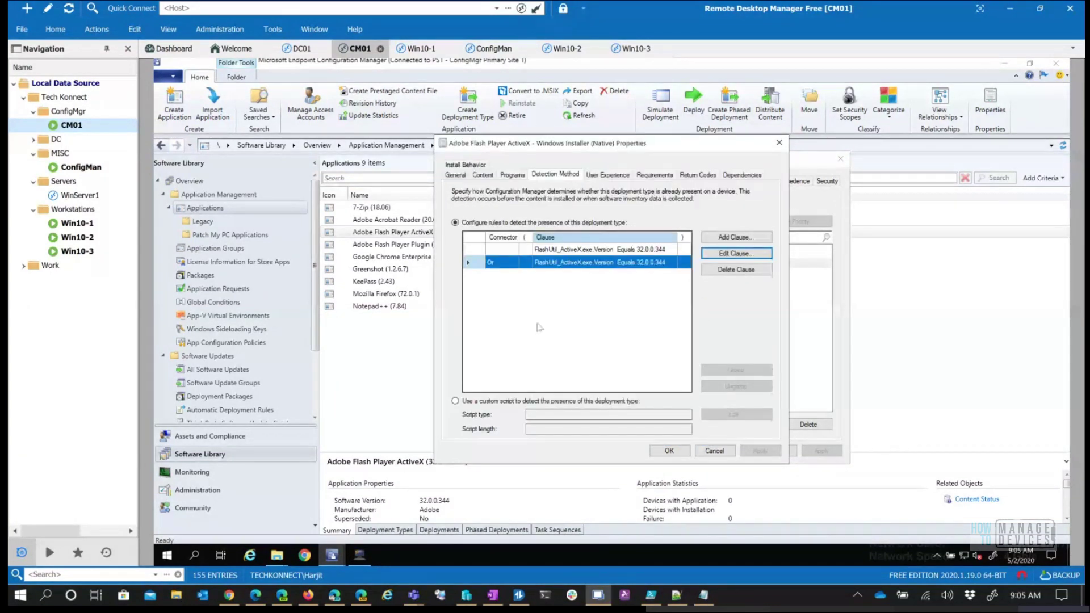
pyautogui.click(725, 451)
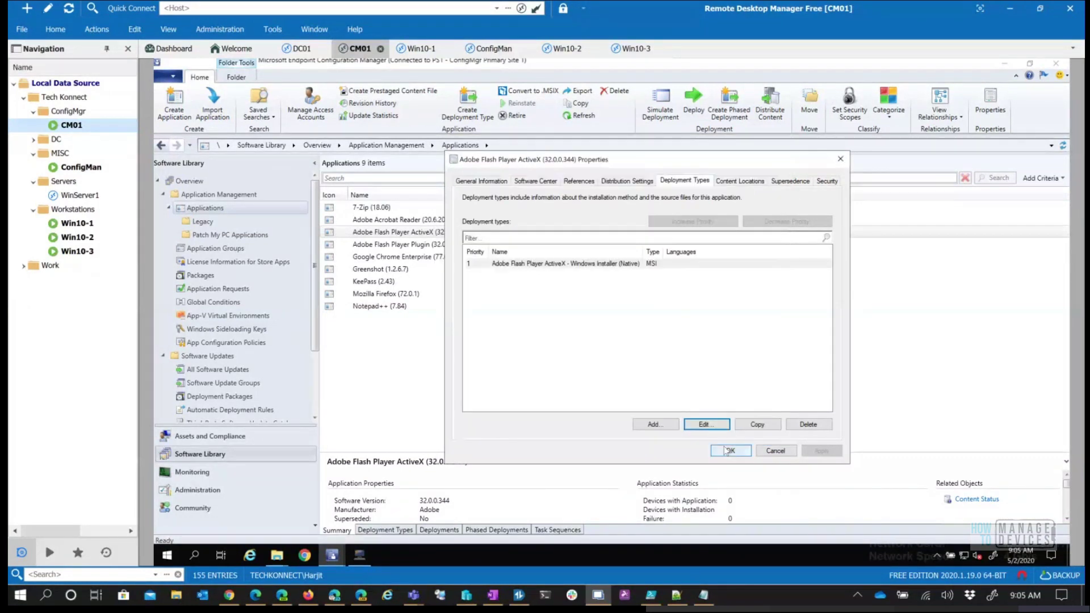
pyautogui.click(780, 451)
# - Open the Windows Installer deployment type of the Adobe Flash Player Plugin application for editing
pyautogui.click(451, 246)
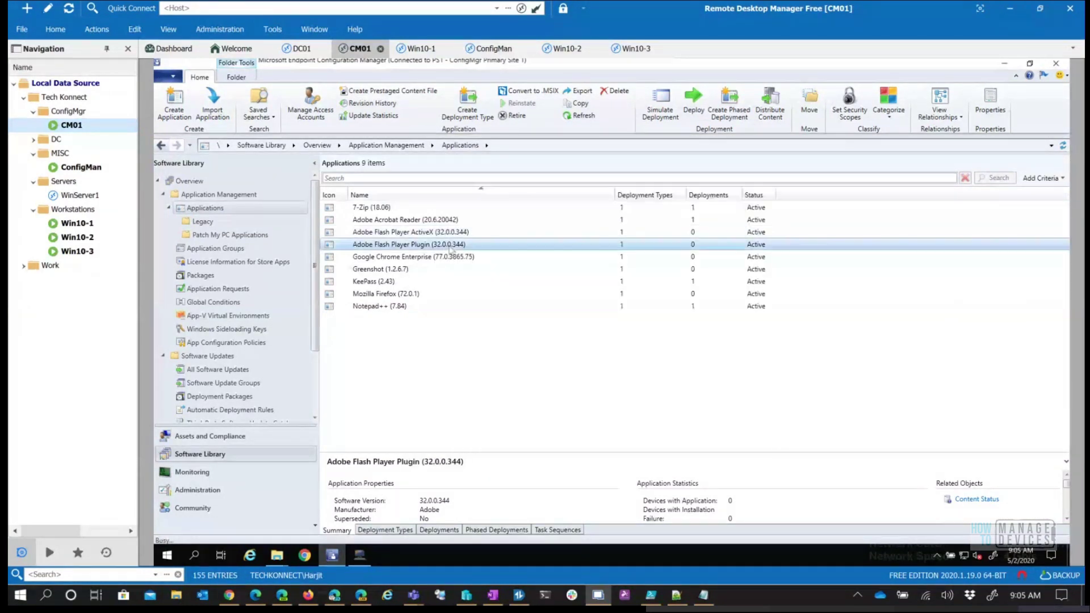
pyautogui.doubleClick(450, 248)
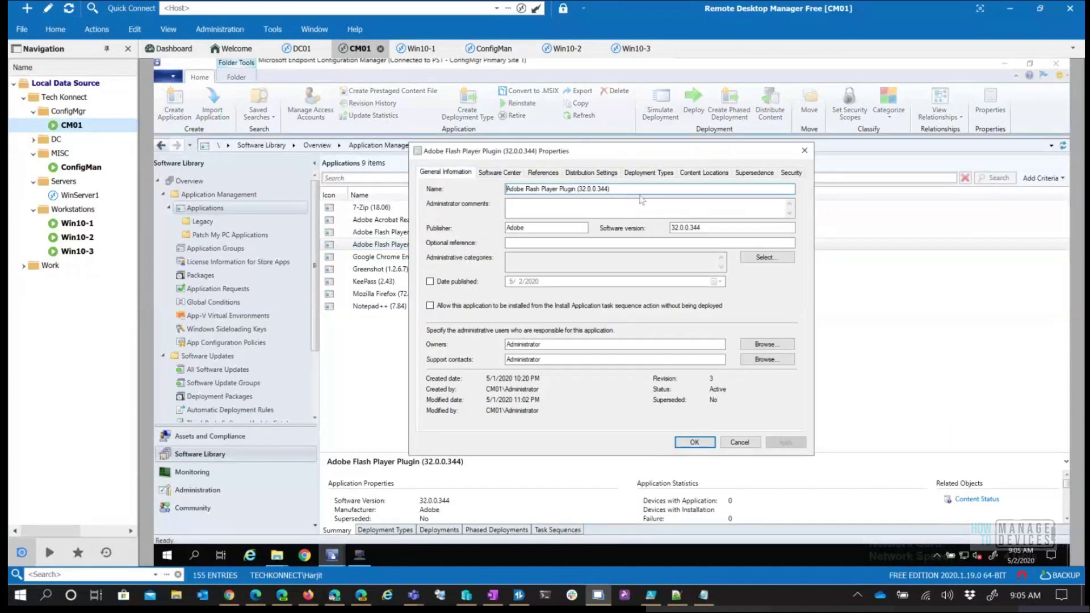
pyautogui.click(648, 172)
pyautogui.click(553, 256)
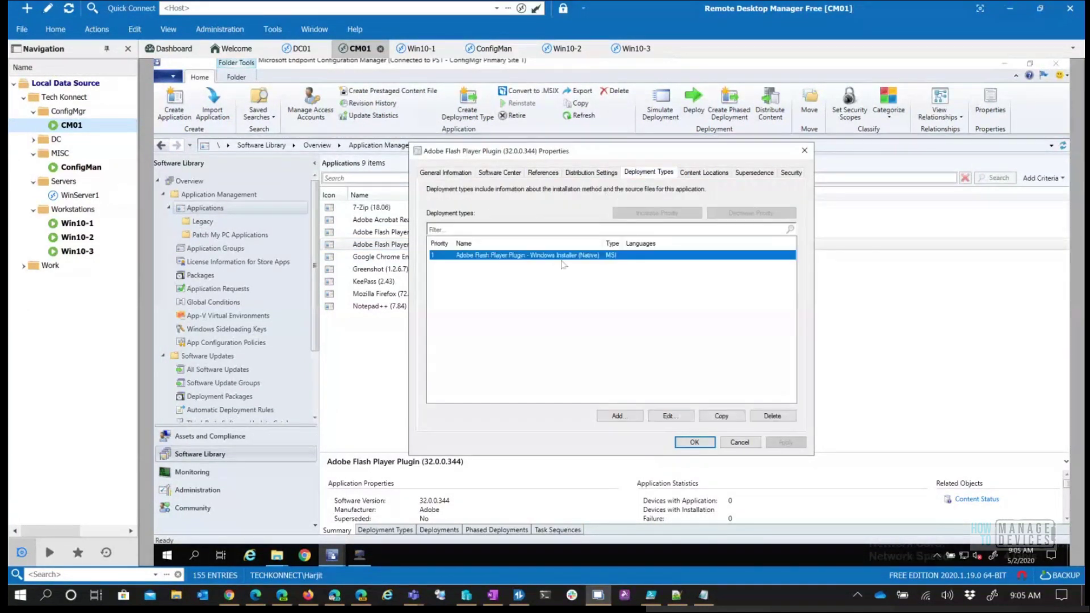
pyautogui.click(680, 418)
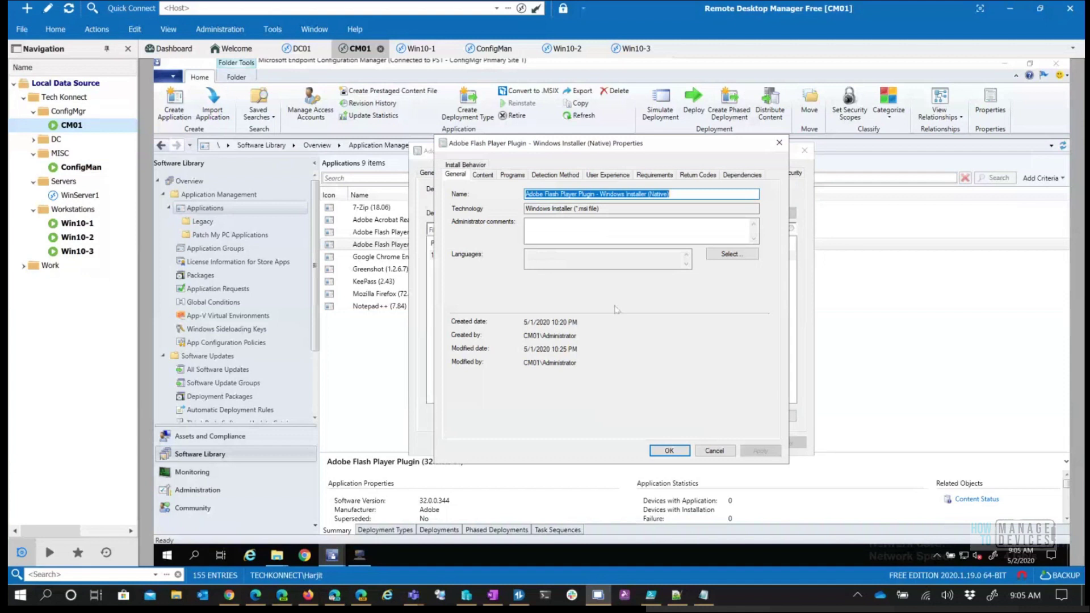
# - Examine the Flash Player Plugin's first file-exists detection clause, and close the rule, deployment type and application properties without saving
pyautogui.click(568, 174)
pyautogui.click(617, 254)
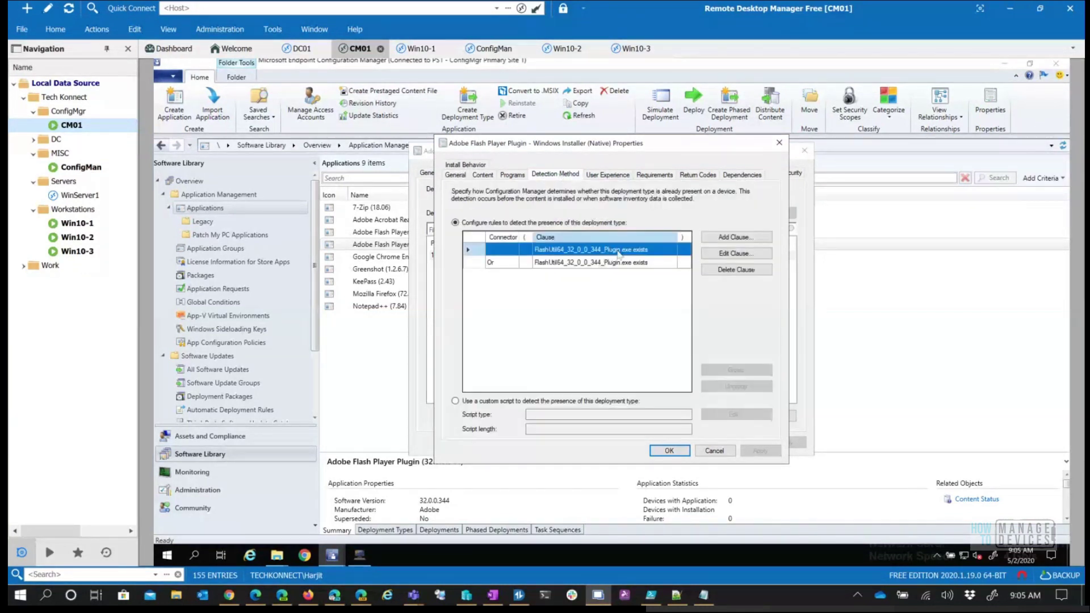
pyautogui.click(725, 255)
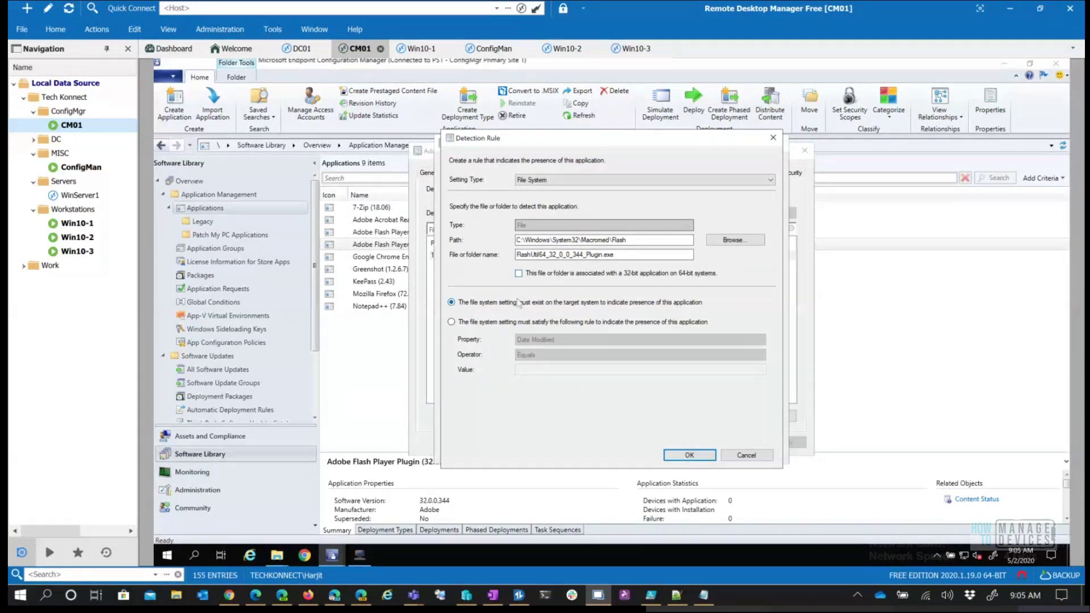
pyautogui.click(729, 455)
pyautogui.click(729, 454)
pyautogui.click(739, 443)
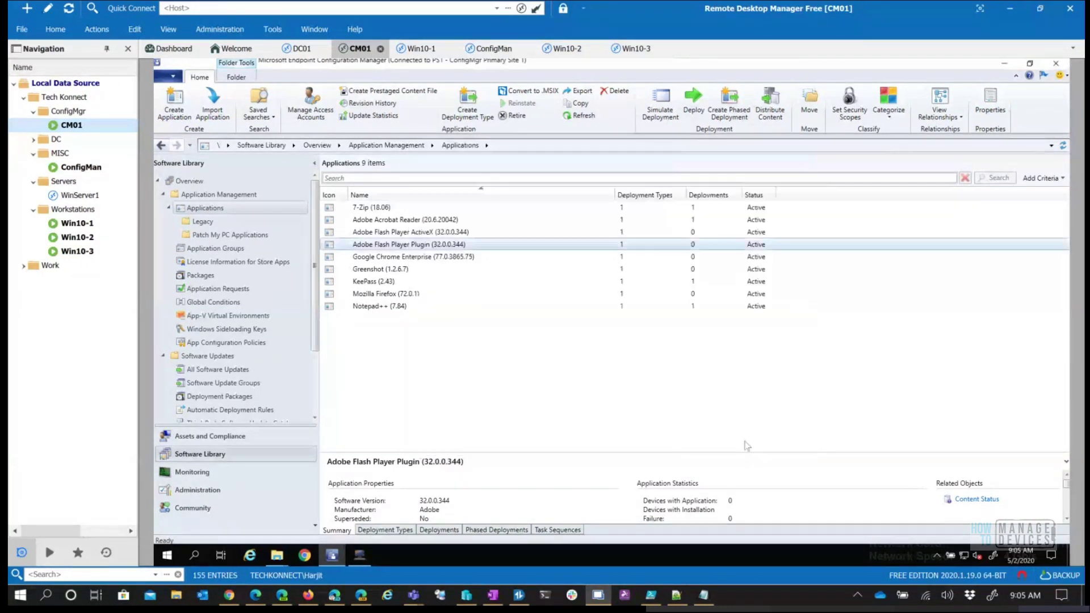
# - Open the MSI deployment type of the Adobe Acrobat Reader (20.6.20042) application for editing
pyautogui.click(396, 222)
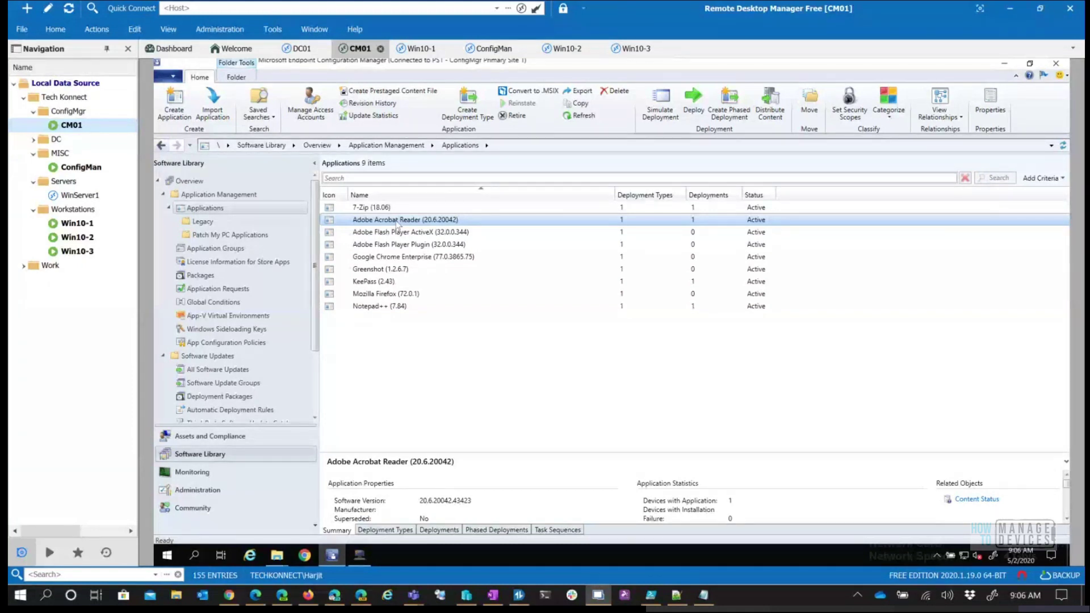
pyautogui.rightClick(396, 224)
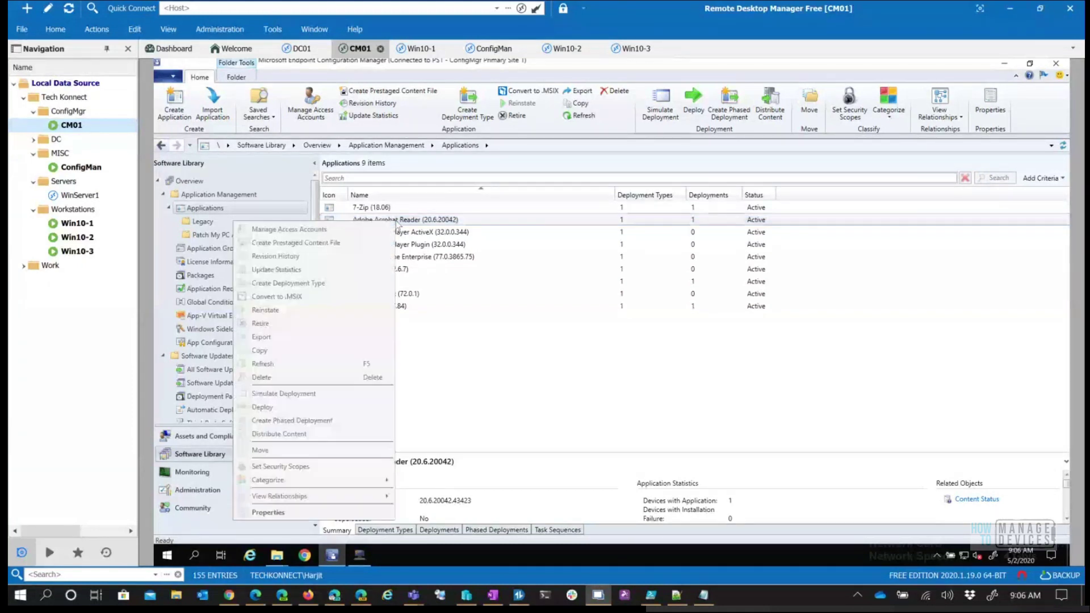
pyautogui.click(325, 513)
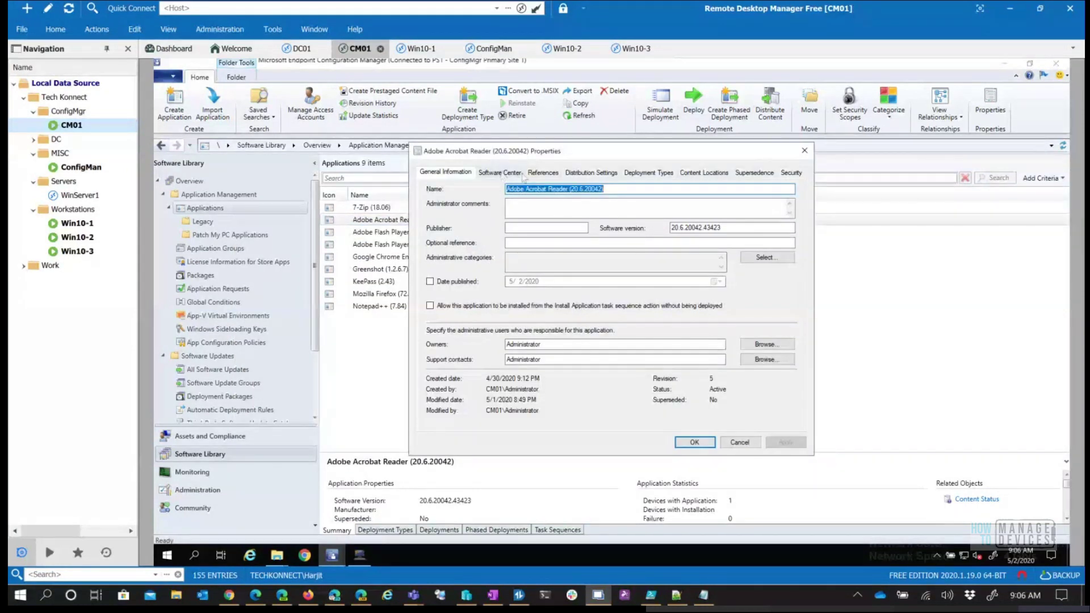
pyautogui.click(649, 172)
pyautogui.click(516, 256)
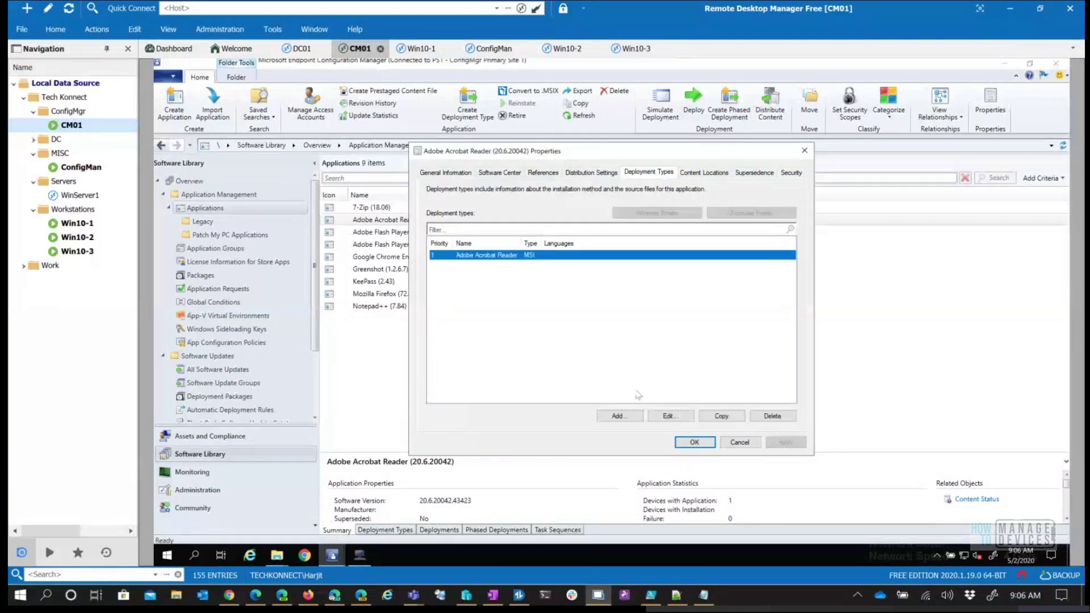
pyautogui.click(680, 418)
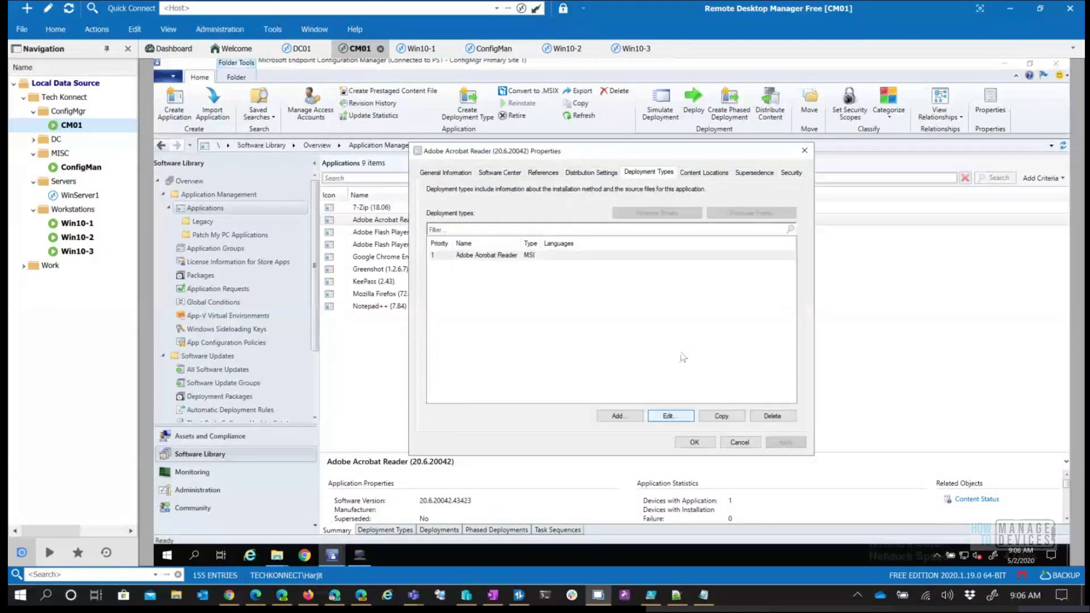
# - Examine the path and version rule of the Acrobat Reader deployment type's AcroRd32.exe detection clause, and cancel without changing it
pyautogui.click(572, 179)
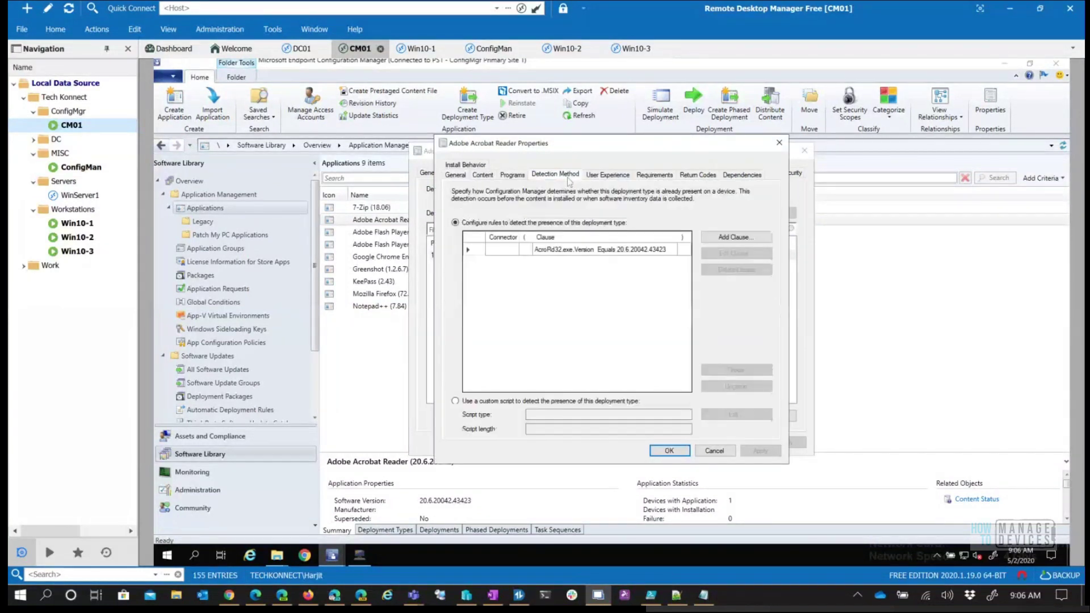
pyautogui.click(614, 253)
pyautogui.click(745, 255)
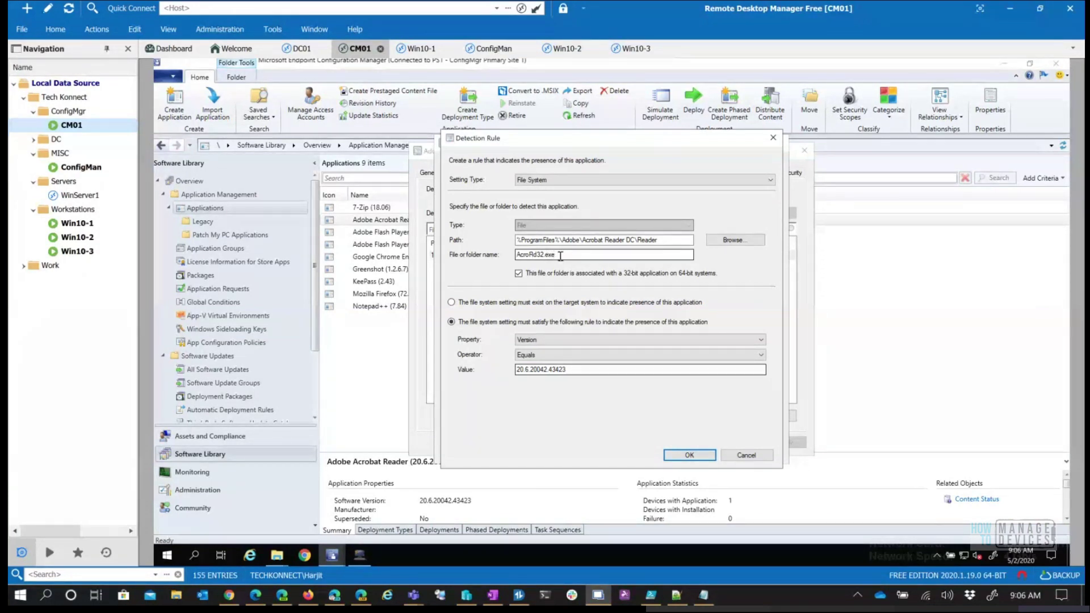
pyautogui.click(740, 456)
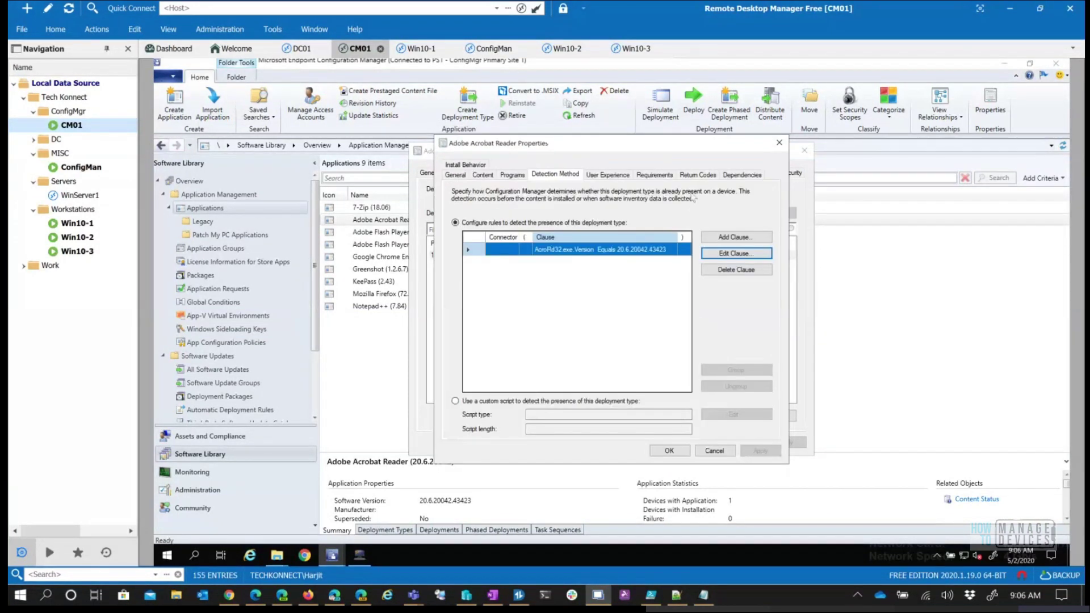
# - Close the deployment type without saving, examine the application's supersedence relationship, and close the application properties
pyautogui.click(714, 451)
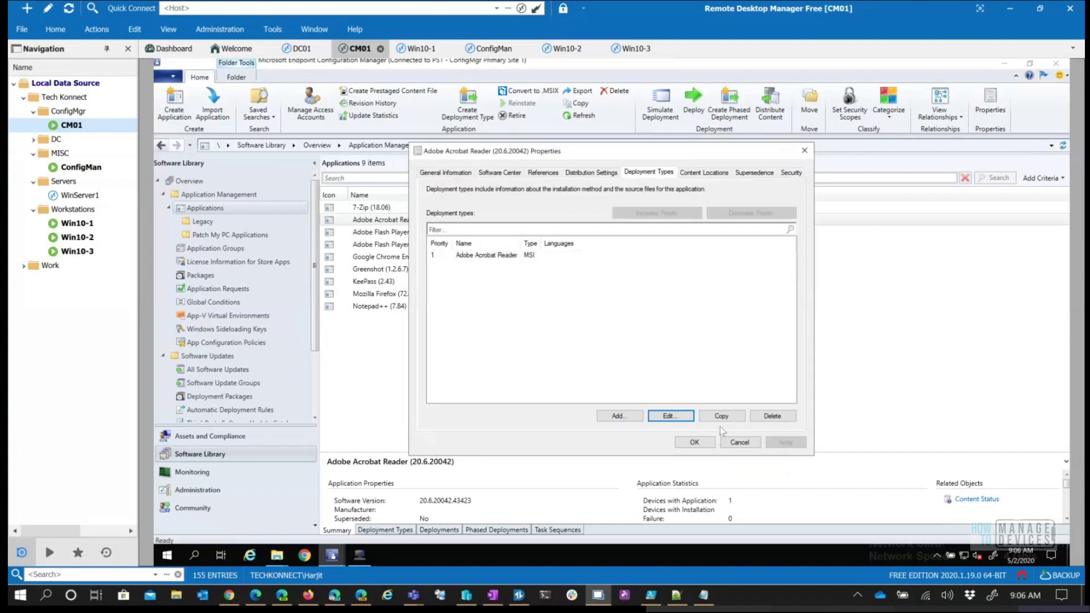
pyautogui.click(748, 175)
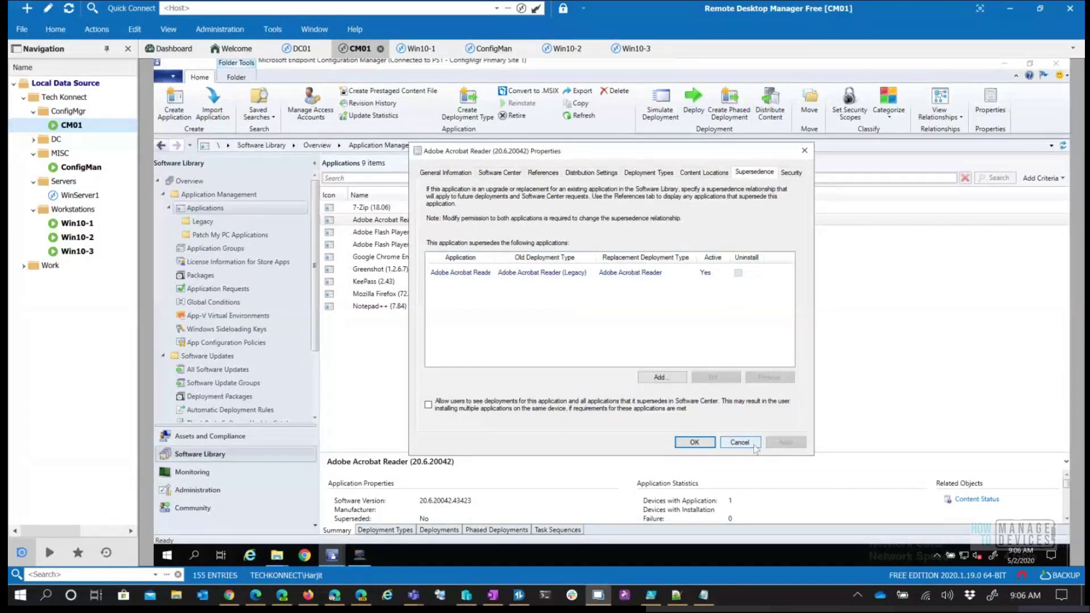
pyautogui.click(704, 442)
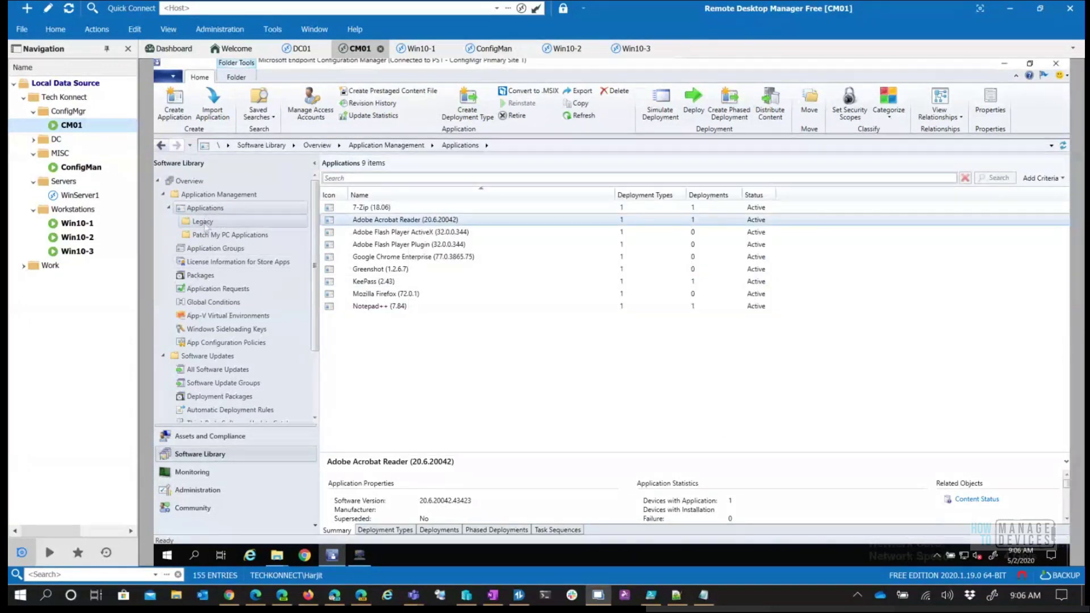
# - Open the general properties of the Adobe Acrobat Reader (Legacy) application in the Legacy folder
pyautogui.click(203, 223)
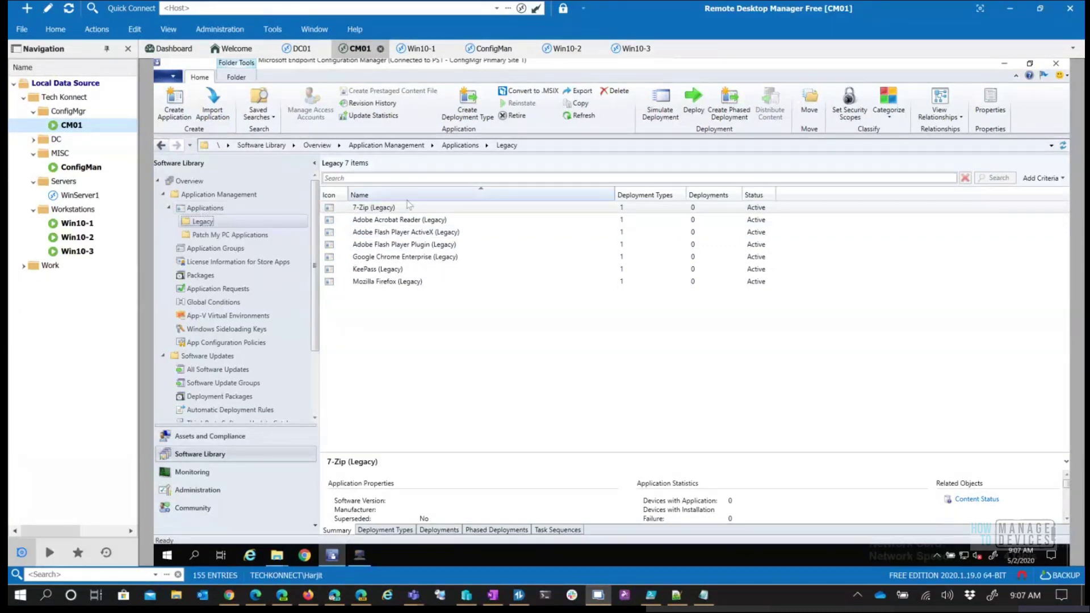
pyautogui.click(412, 220)
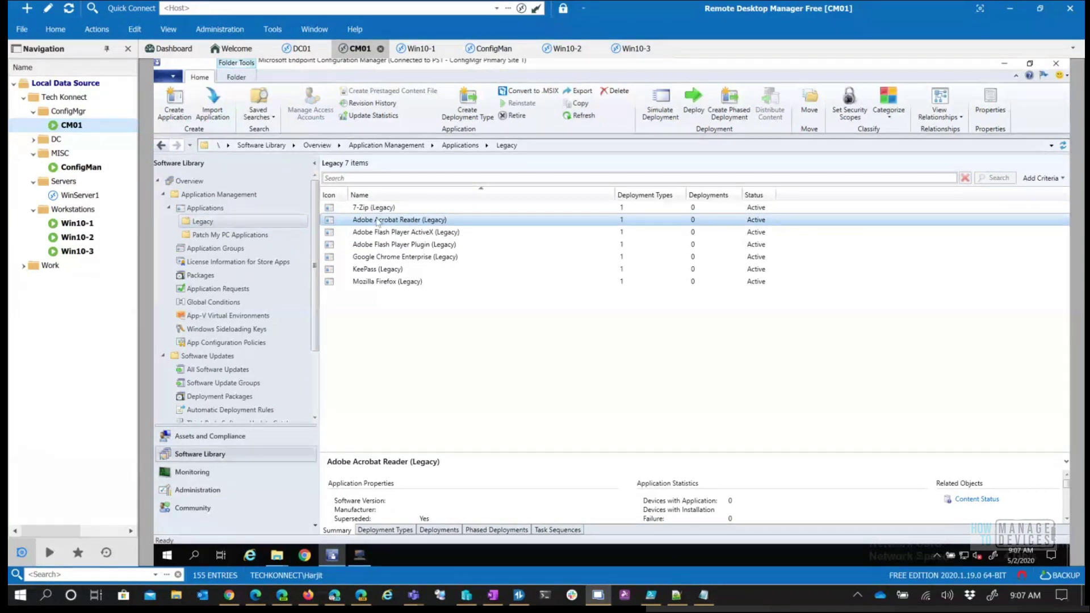
pyautogui.doubleClick(393, 221)
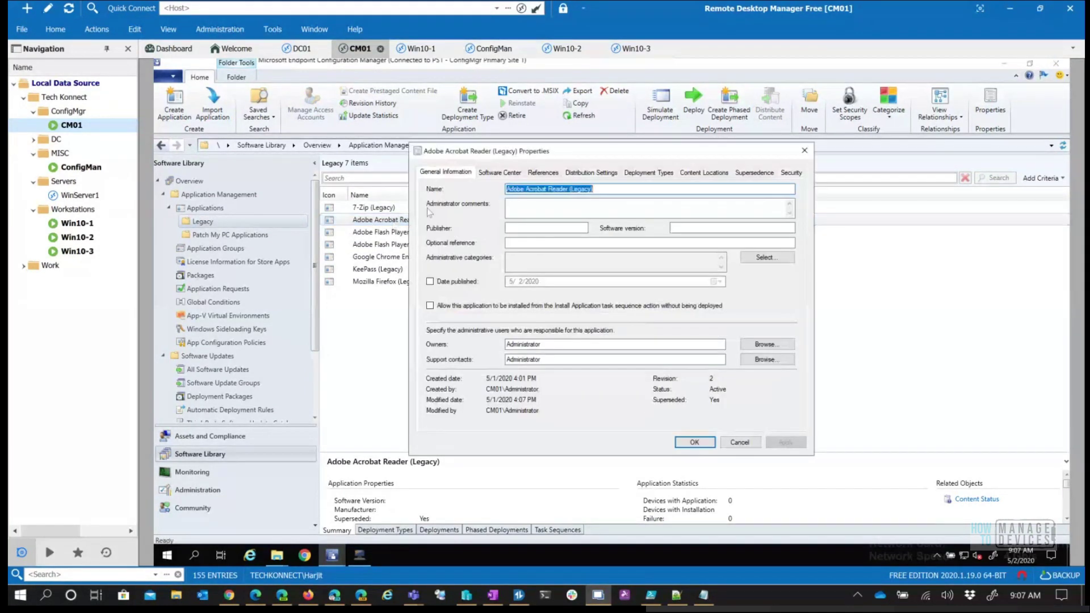
pyautogui.click(605, 191)
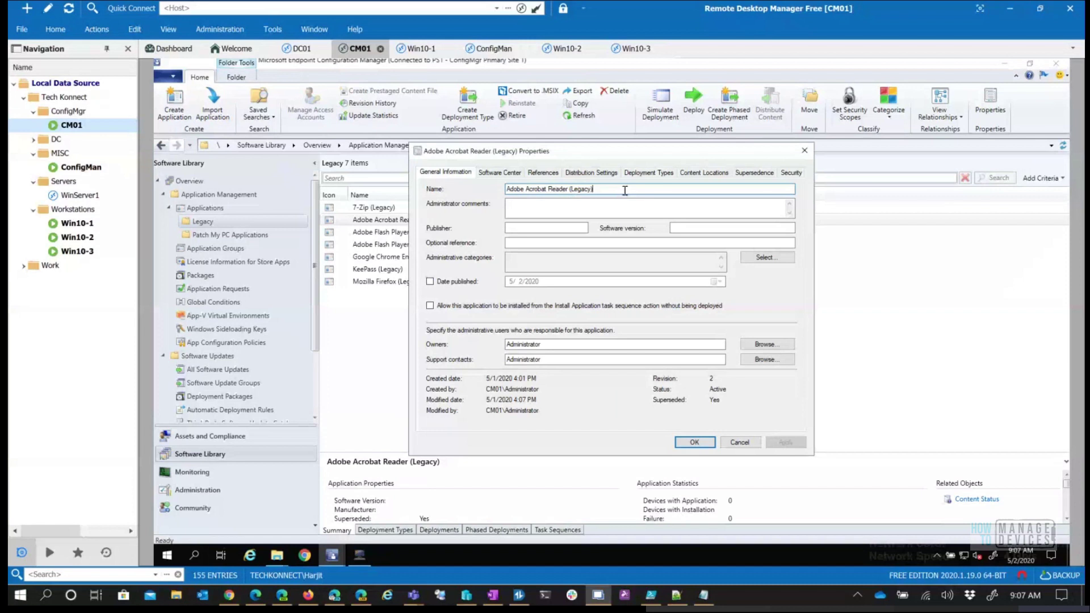
# - Look through the legacy application's Software Center and distribution settings, and open its MSI deployment type for editing
pyautogui.click(502, 172)
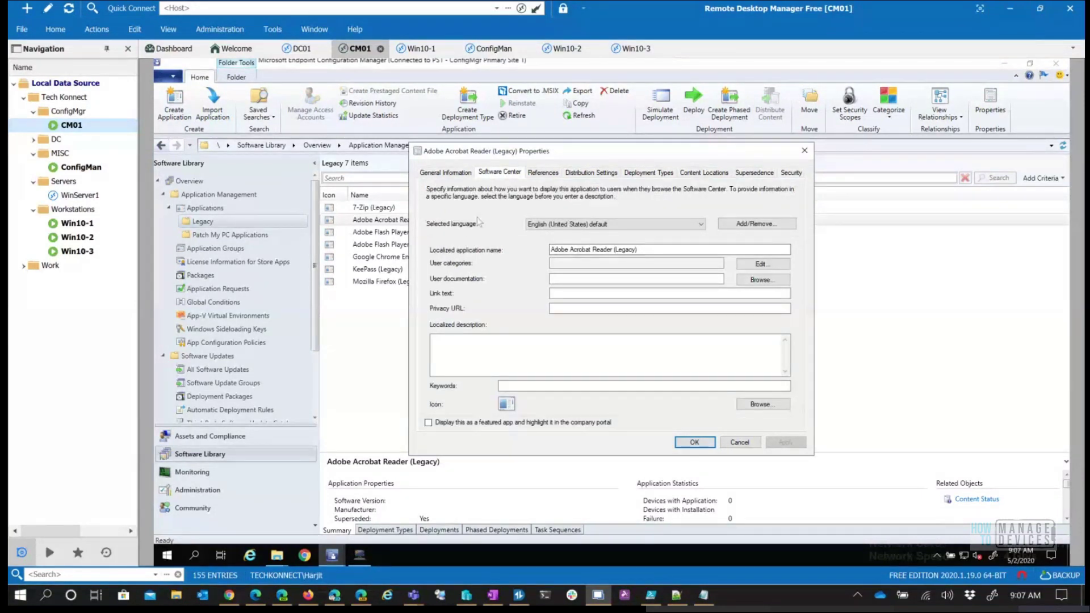
pyautogui.click(592, 174)
pyautogui.click(644, 173)
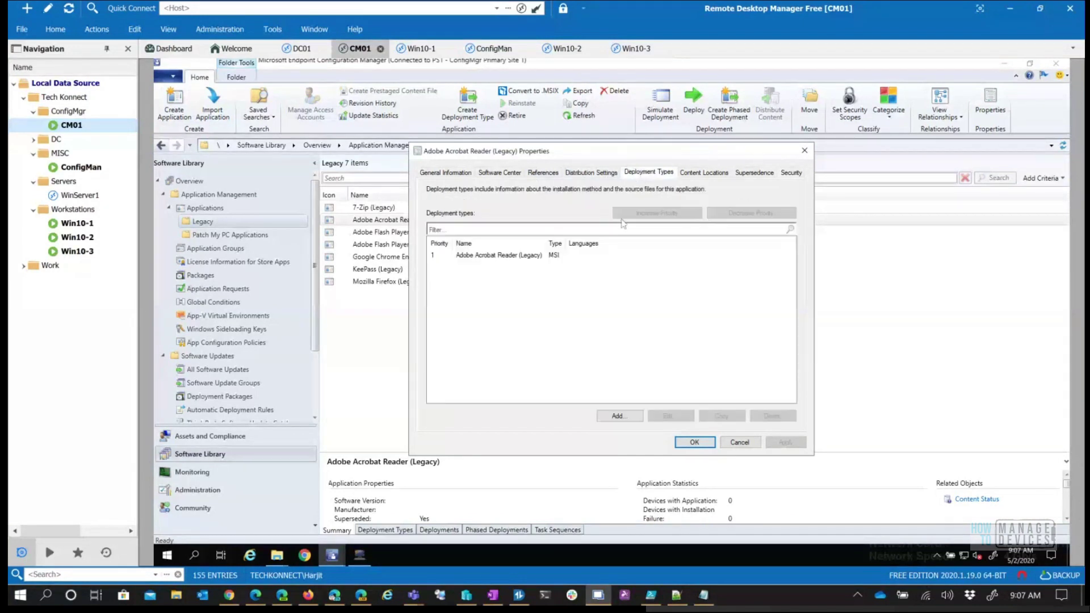
pyautogui.click(497, 257)
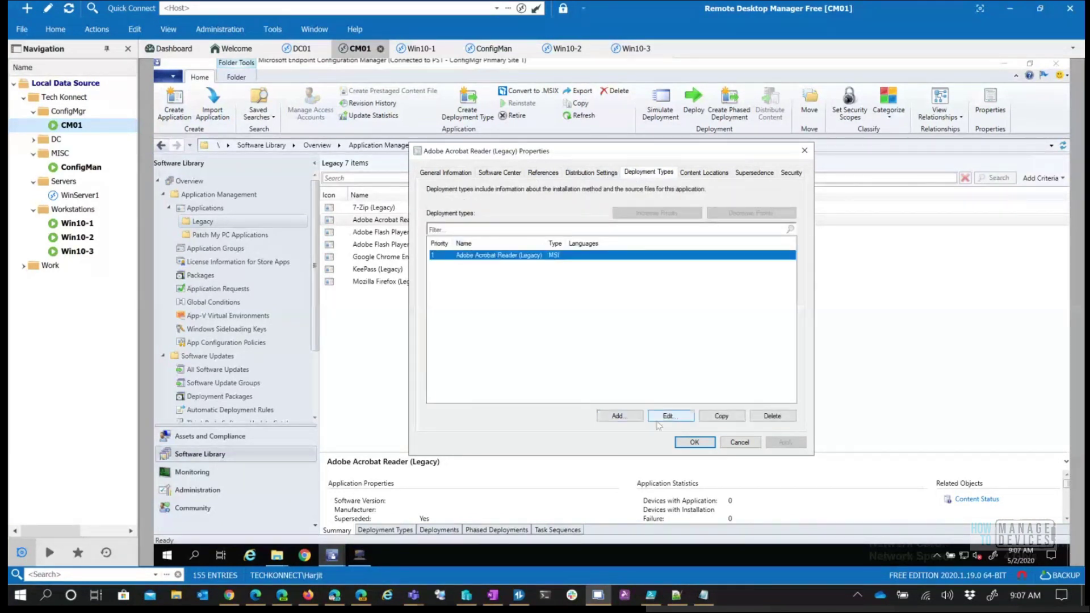
pyautogui.click(669, 418)
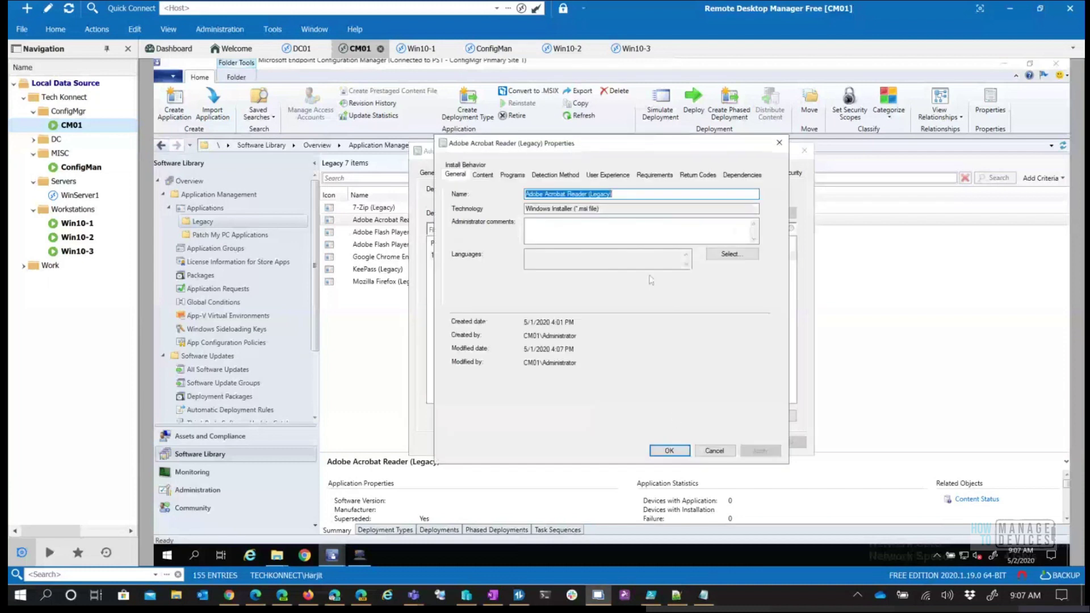
# - Examine the content location and the installation program of the legacy deployment type
pyautogui.click(482, 175)
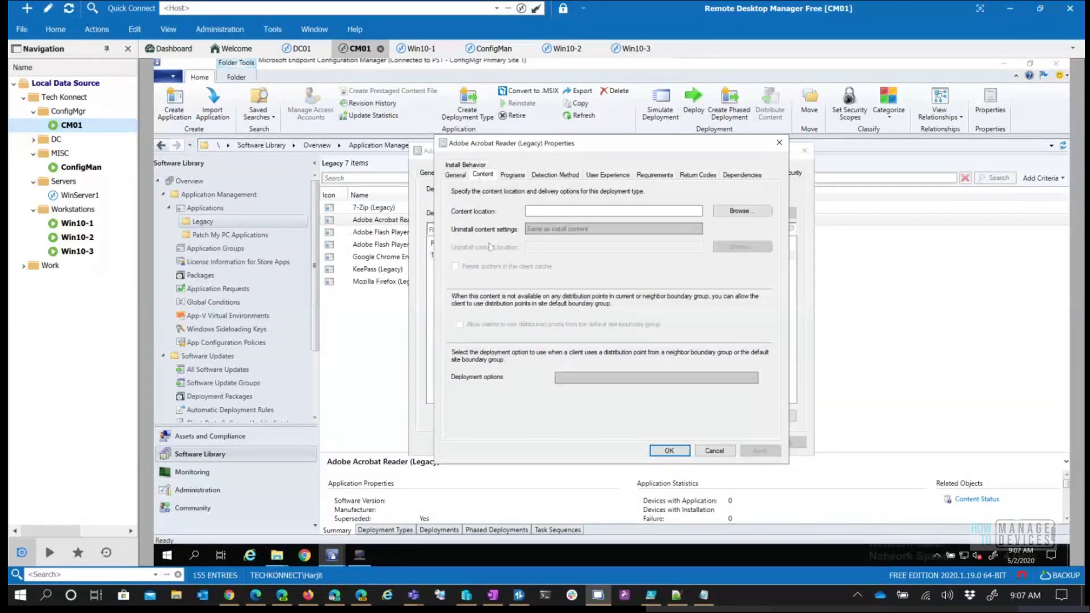
pyautogui.click(527, 212)
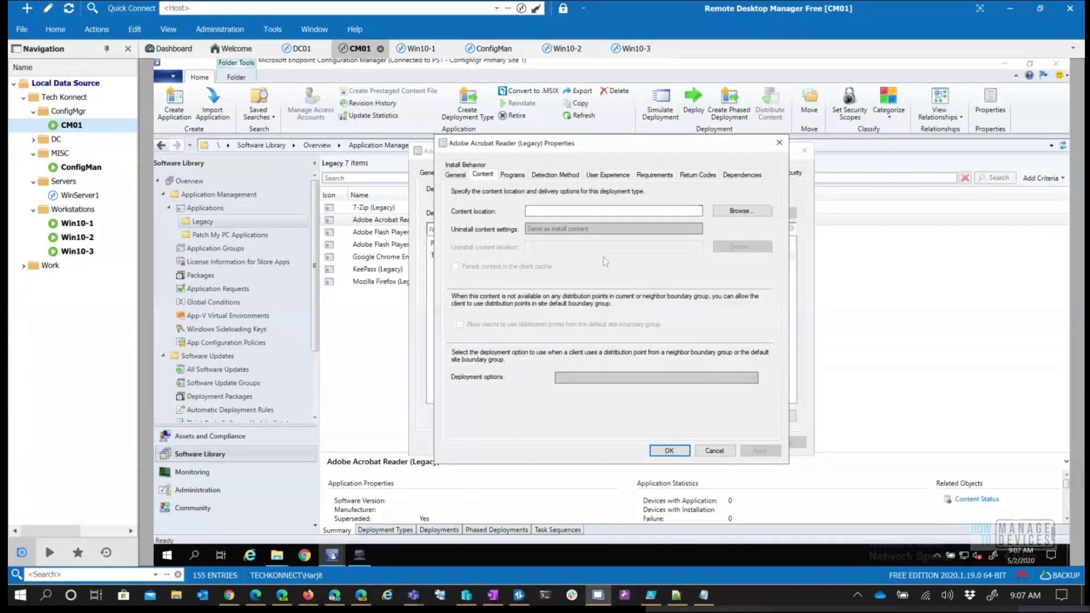
pyautogui.click(510, 177)
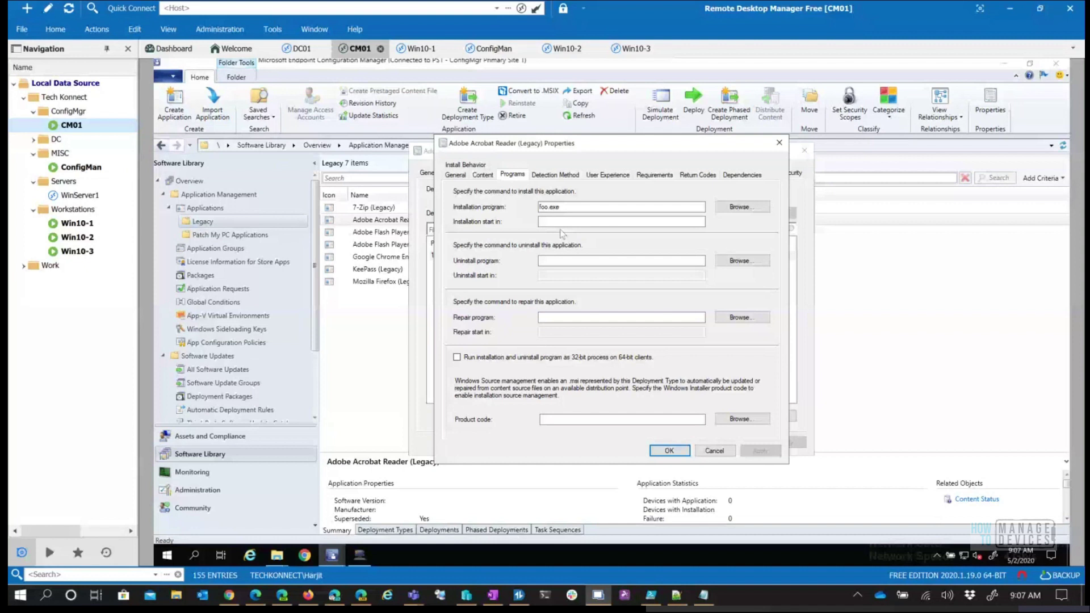
# - Examine the legacy deployment type's first detection clause, the AcroRd32.exe version rule, and cancel without changing it
pyautogui.click(556, 174)
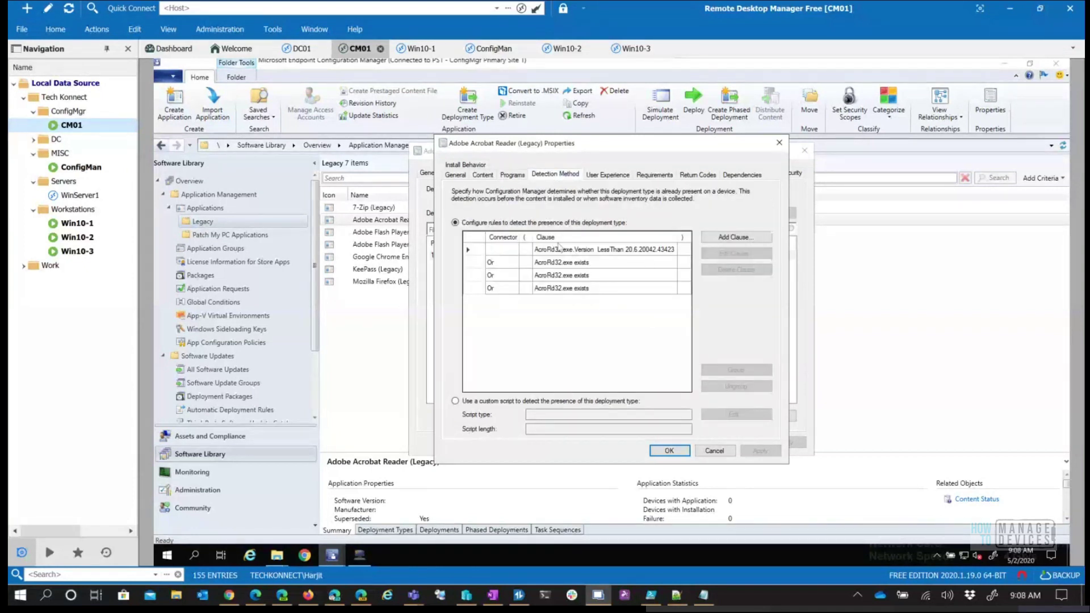
pyautogui.click(562, 258)
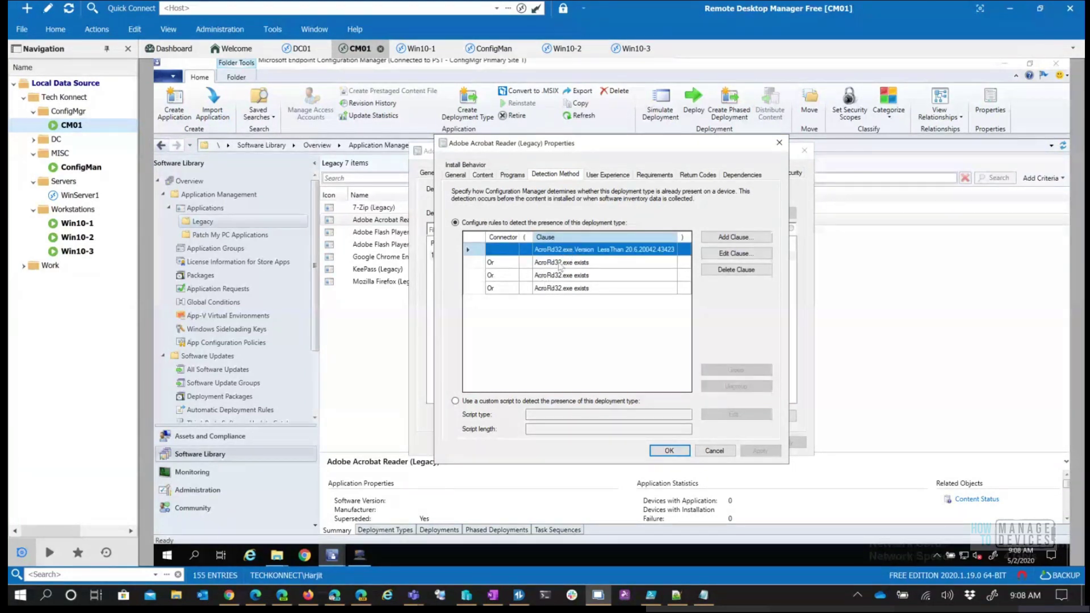
pyautogui.click(735, 256)
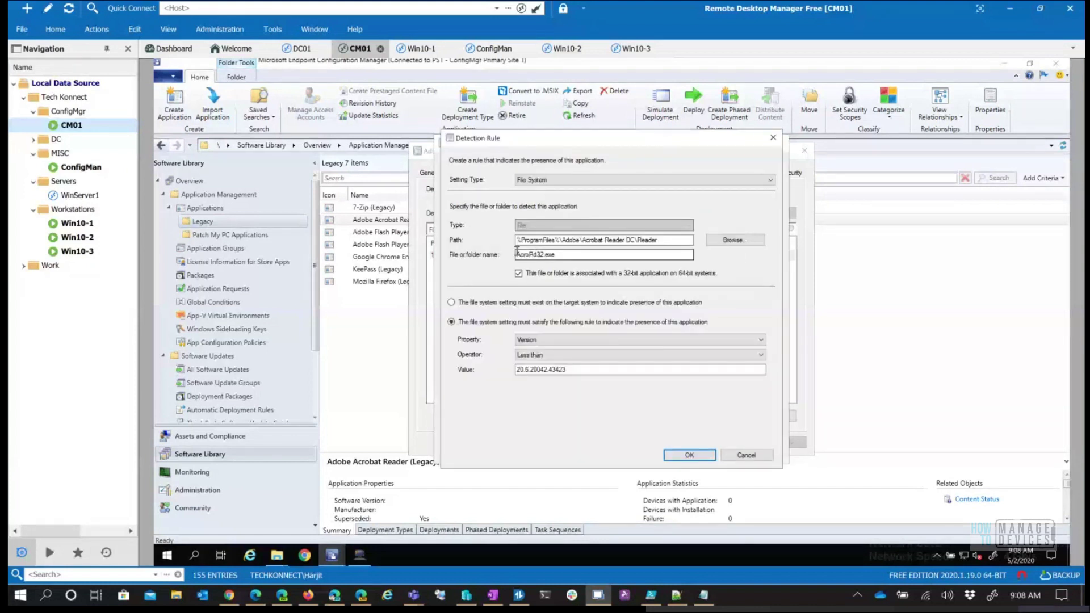
pyautogui.click(536, 255)
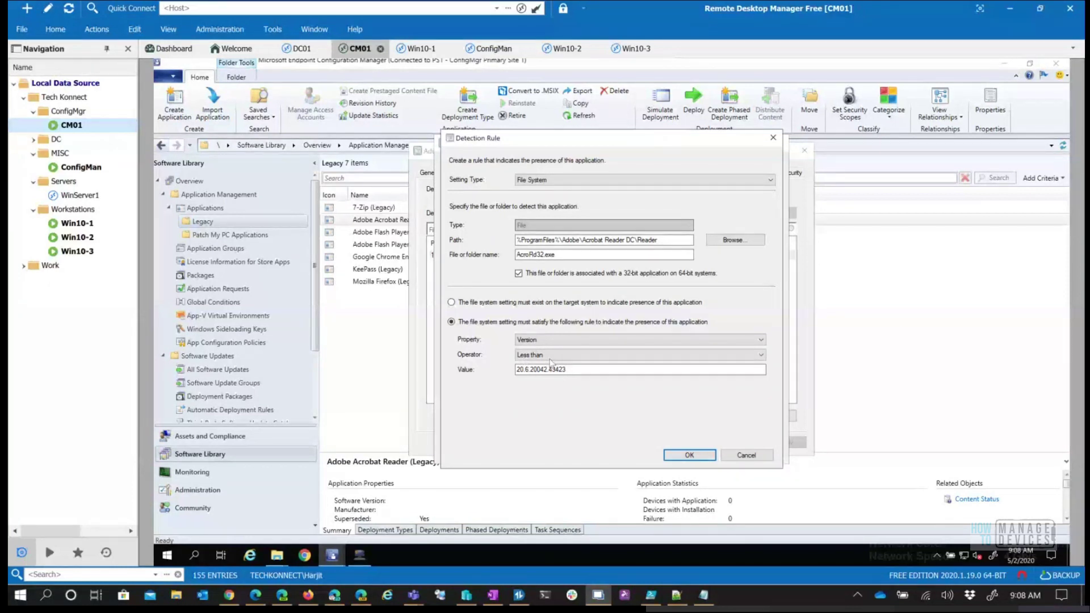
pyautogui.click(774, 605)
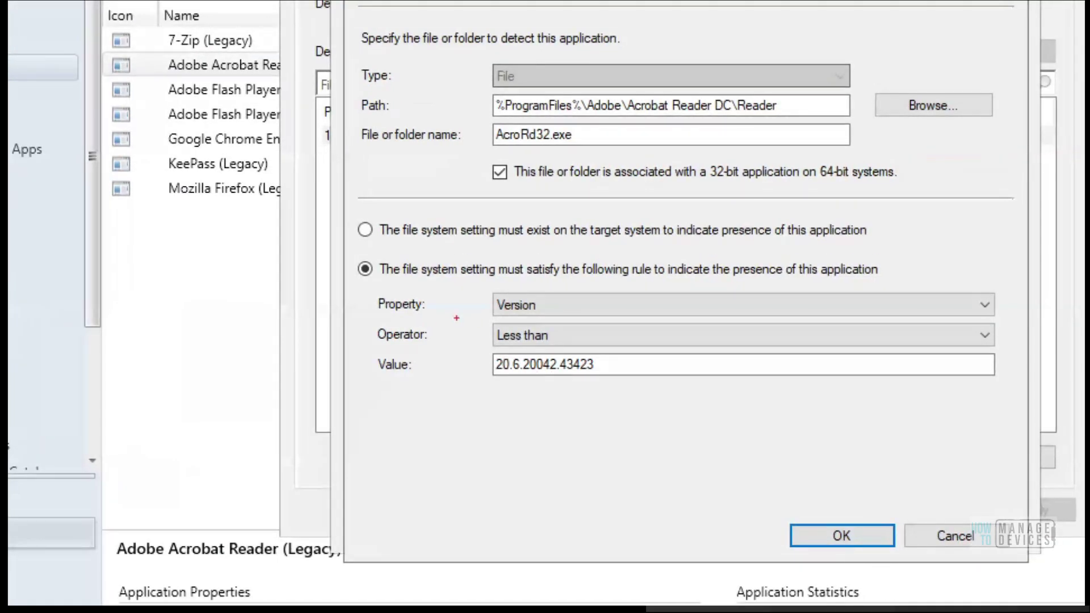
pyautogui.moveTo(483, 322); pyautogui.dragTo(570, 356)
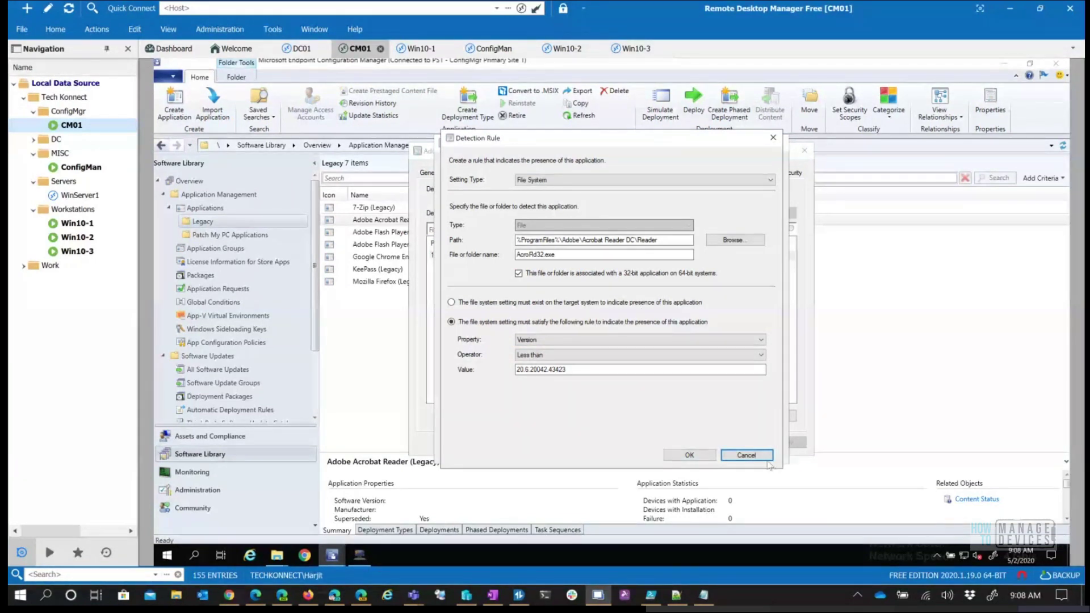
pyautogui.click(764, 457)
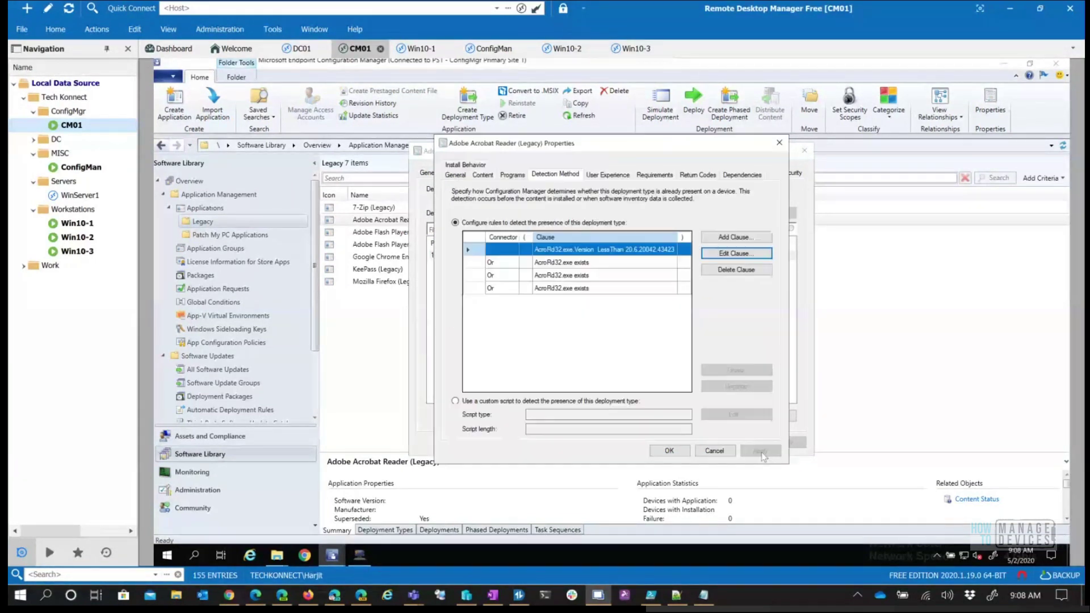
# - Examine the path of the second detection clause, which checks that AcroRd32.exe exists, and close the rule unchanged
pyautogui.click(584, 268)
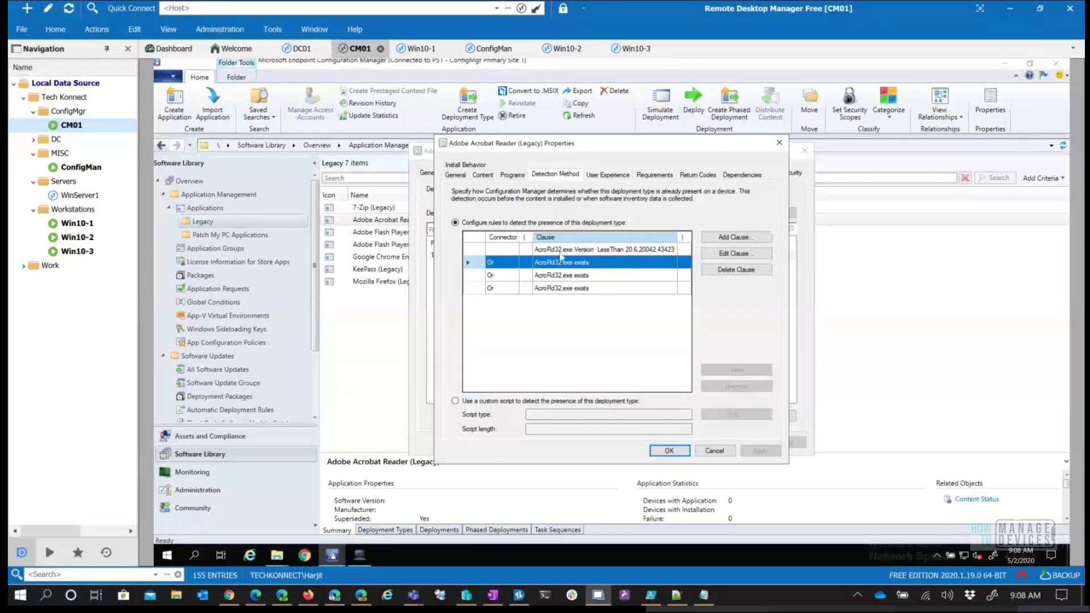
pyautogui.click(736, 253)
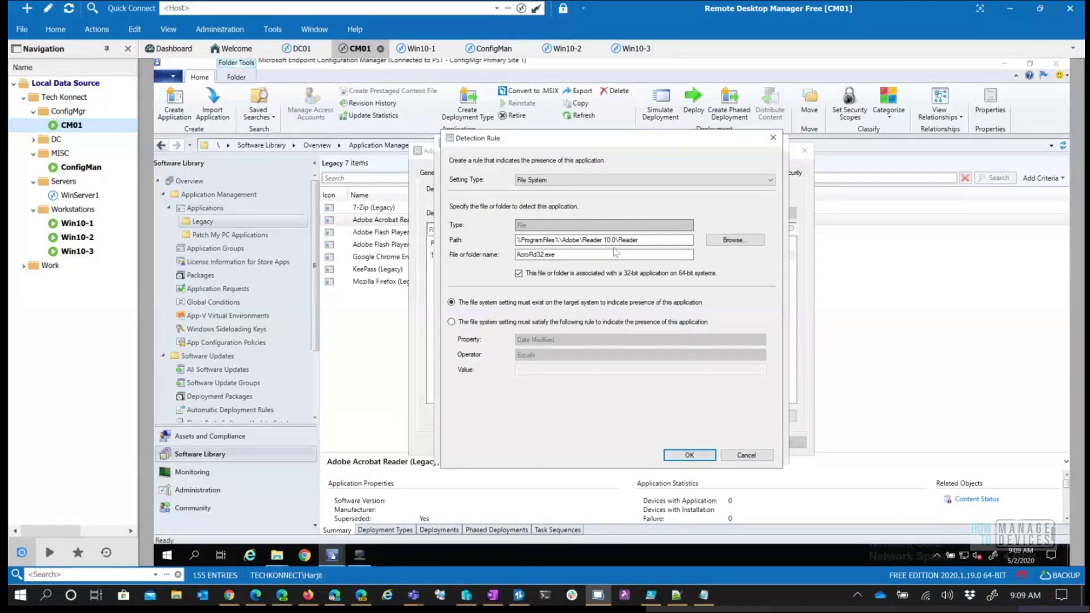
pyautogui.press('Return')
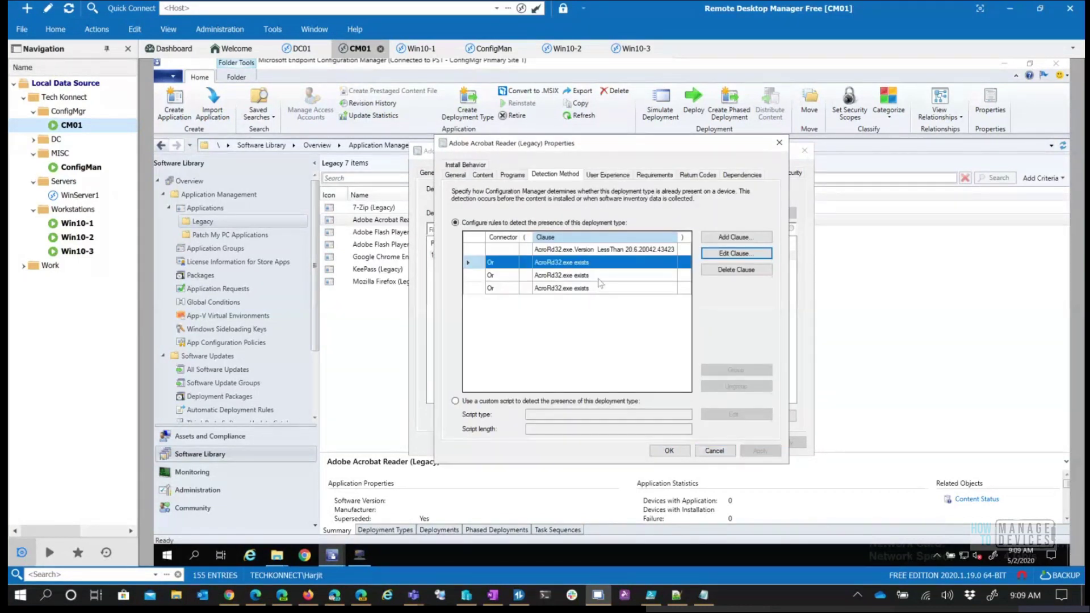
# - Examine the connector options between the detection clauses, and close the legacy Adobe Acrobat Reader properties without saving changes
pyautogui.click(599, 284)
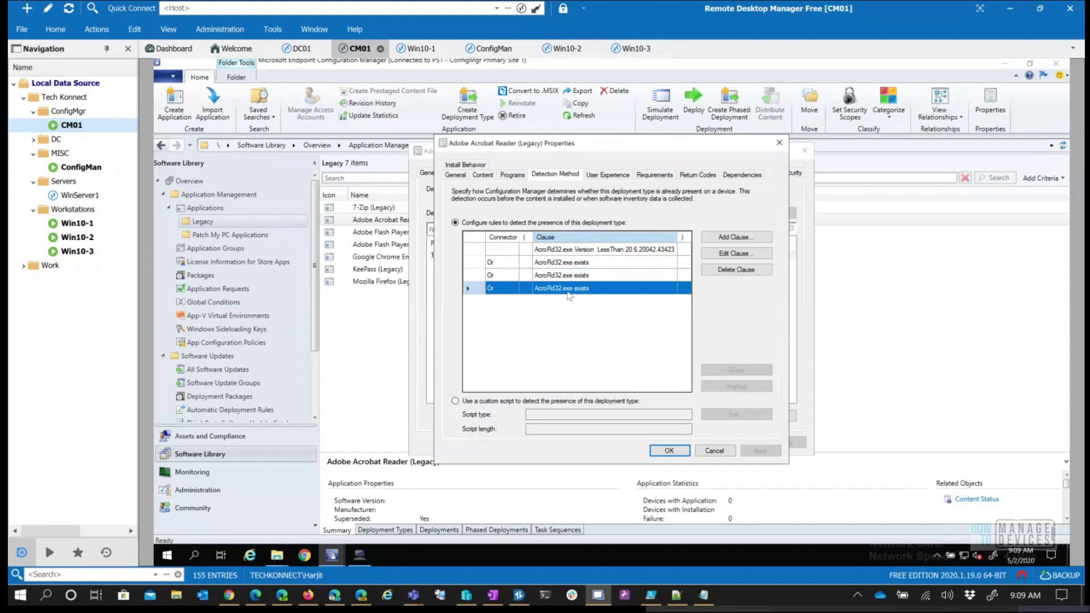
pyautogui.click(505, 264)
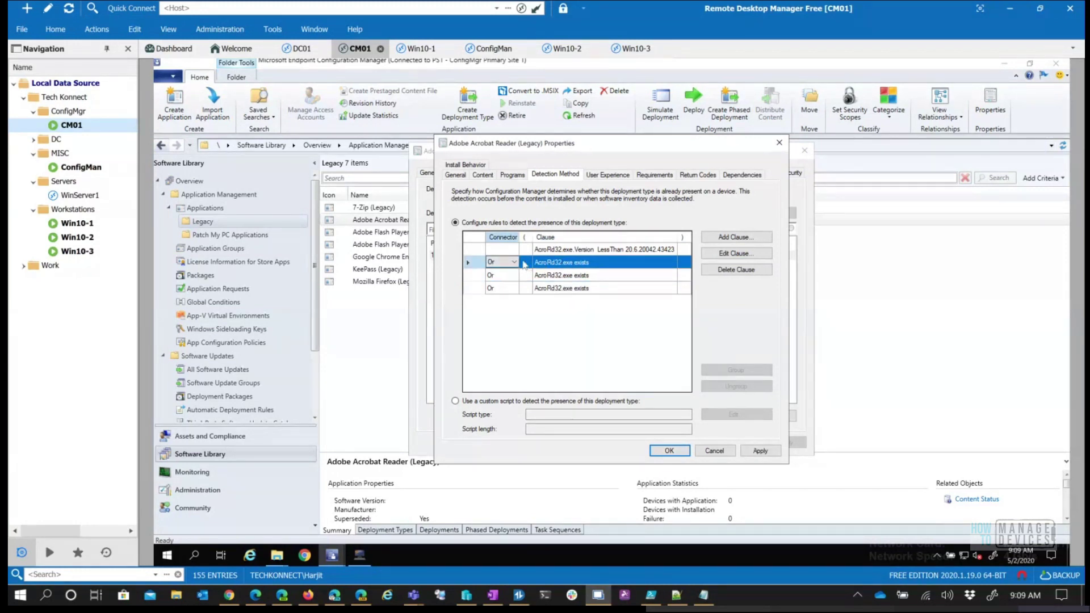
pyautogui.click(515, 262)
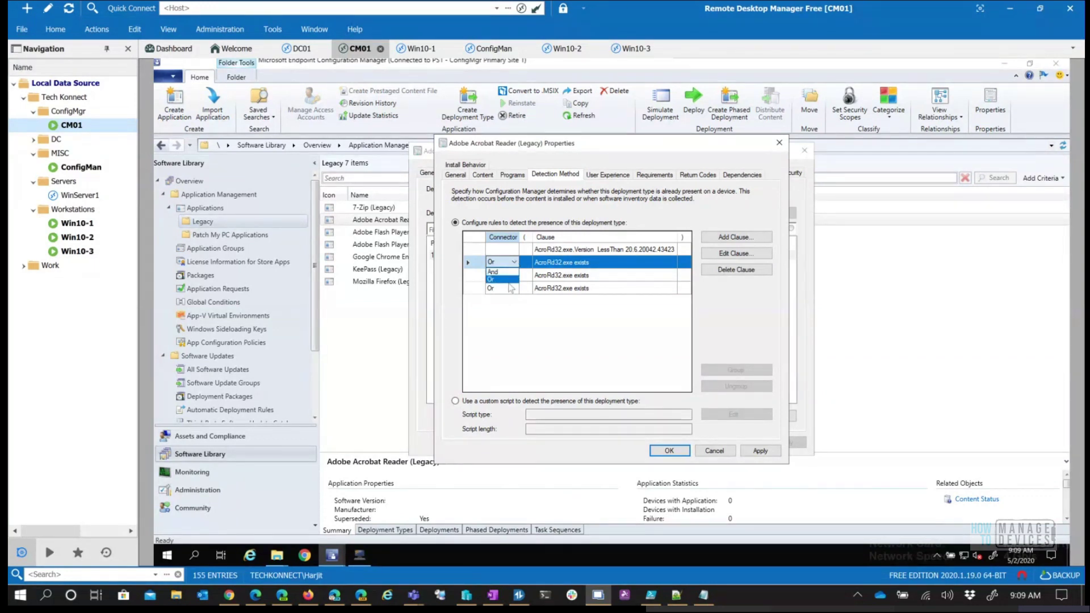
pyautogui.click(502, 279)
pyautogui.click(714, 451)
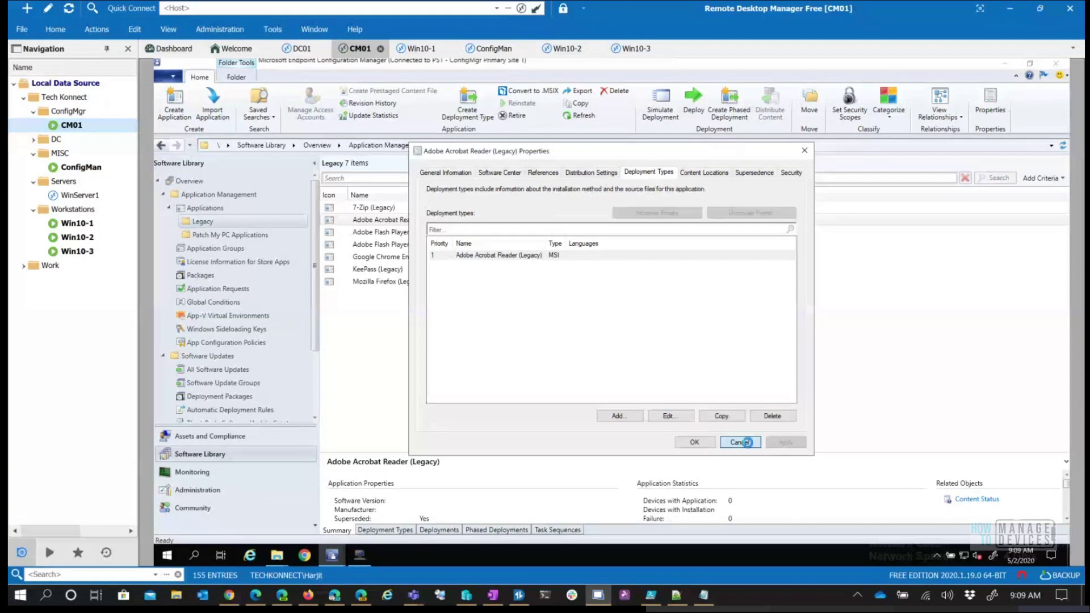
pyautogui.click(740, 442)
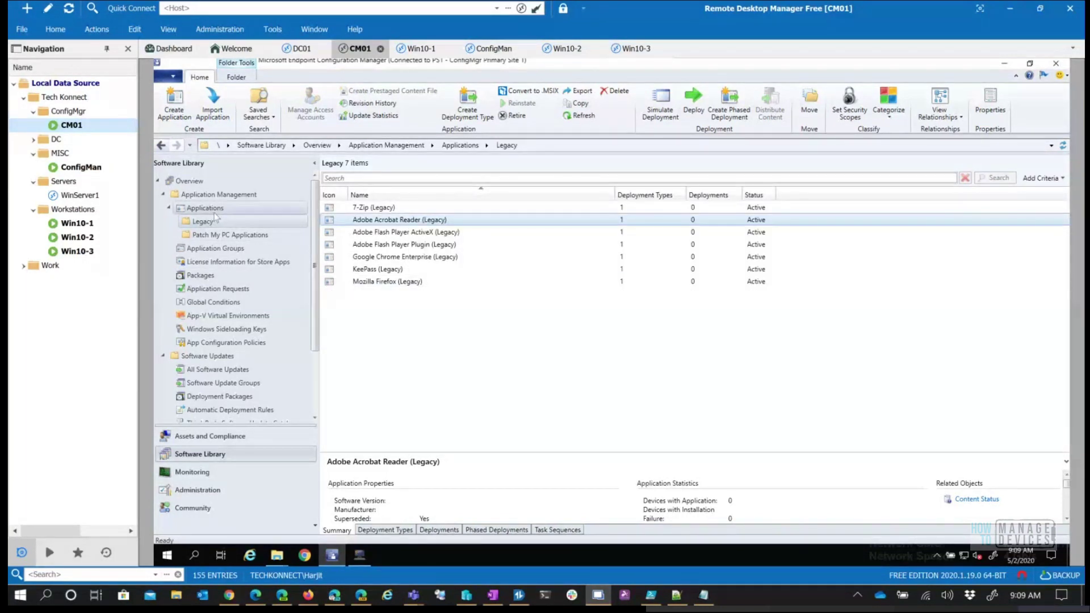
# - Open the KeePass (Legacy) properties, and switch to the Win10-1 session to check 7-Zip's details in Software Center
pyautogui.click(374, 270)
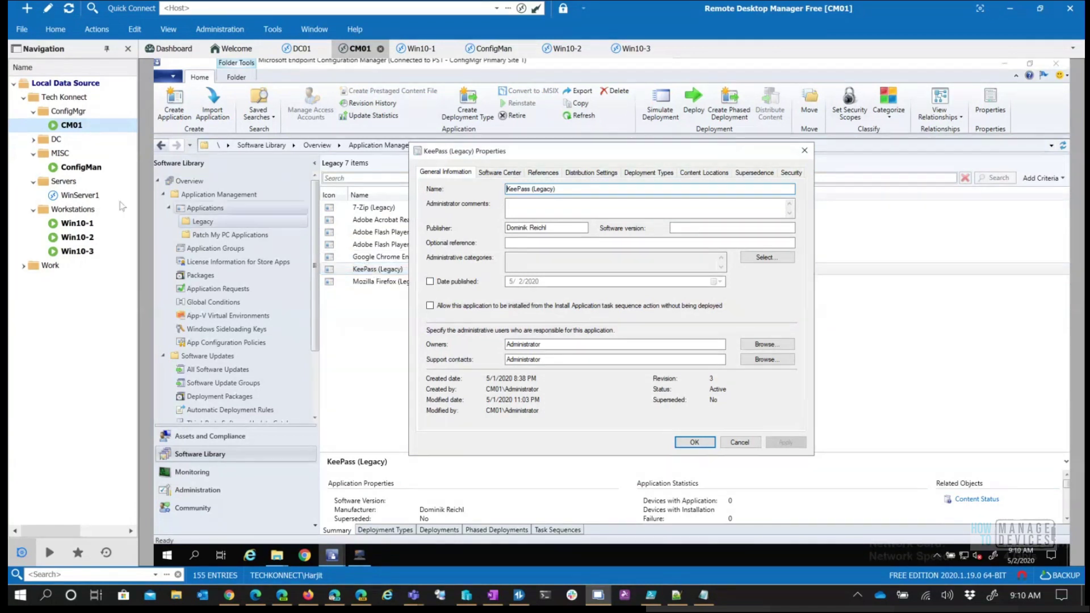
pyautogui.doubleClick(69, 227)
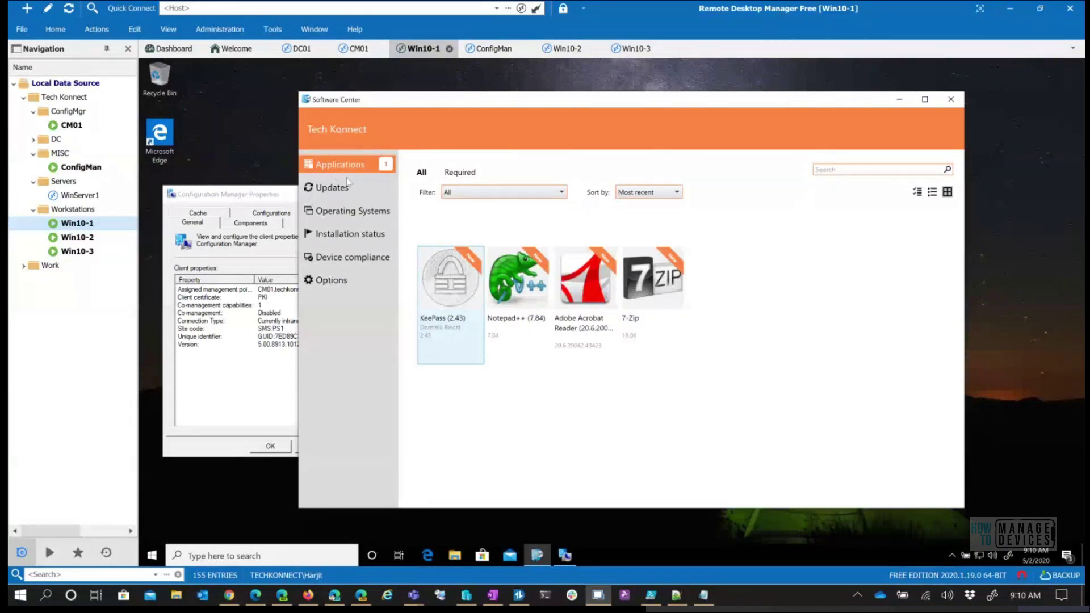
pyautogui.click(335, 191)
pyautogui.click(344, 168)
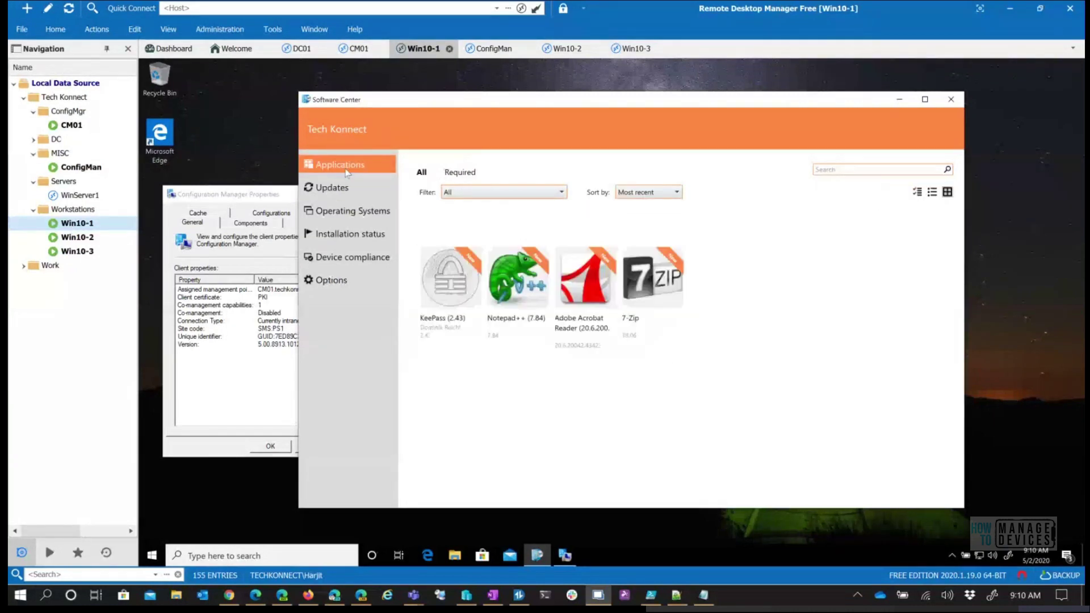
pyautogui.click(637, 298)
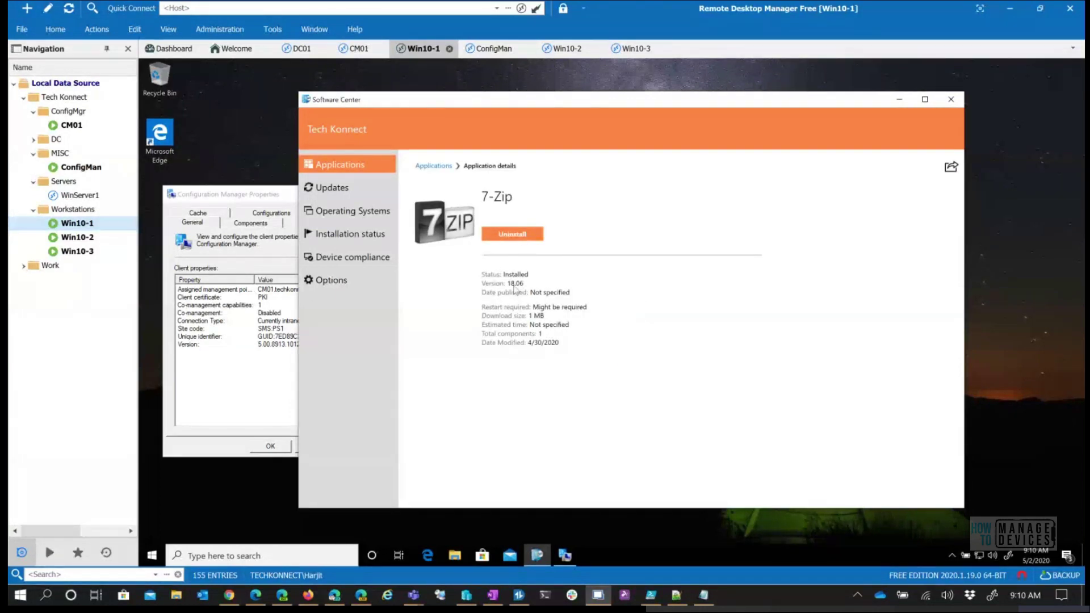
pyautogui.click(346, 170)
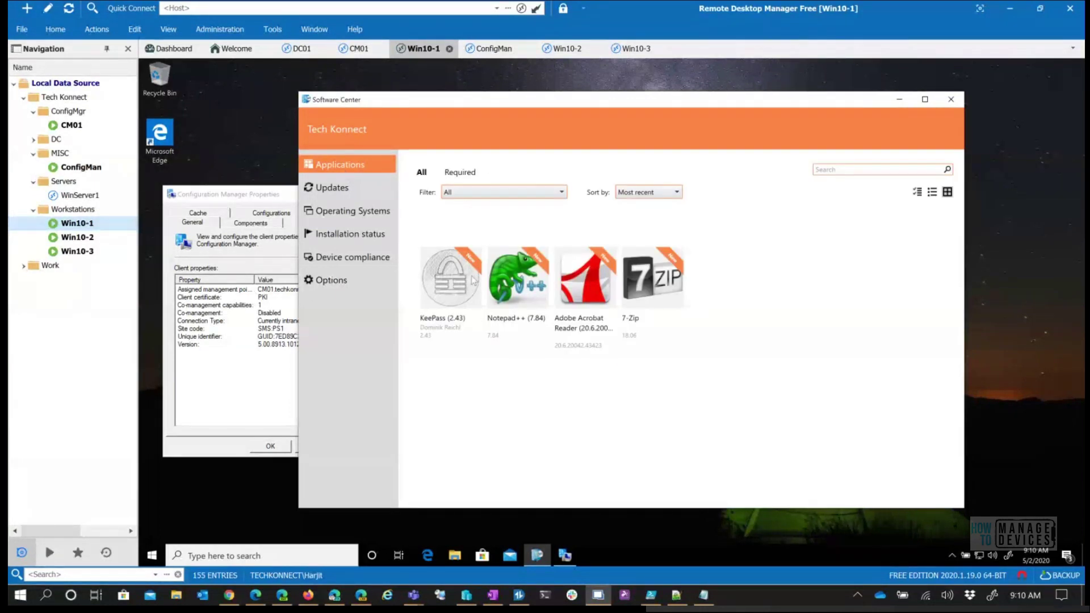
# - Check the Software Center details of Adobe Acrobat Reader, Notepad++ and KeePass on Win10-1
pyautogui.click(597, 290)
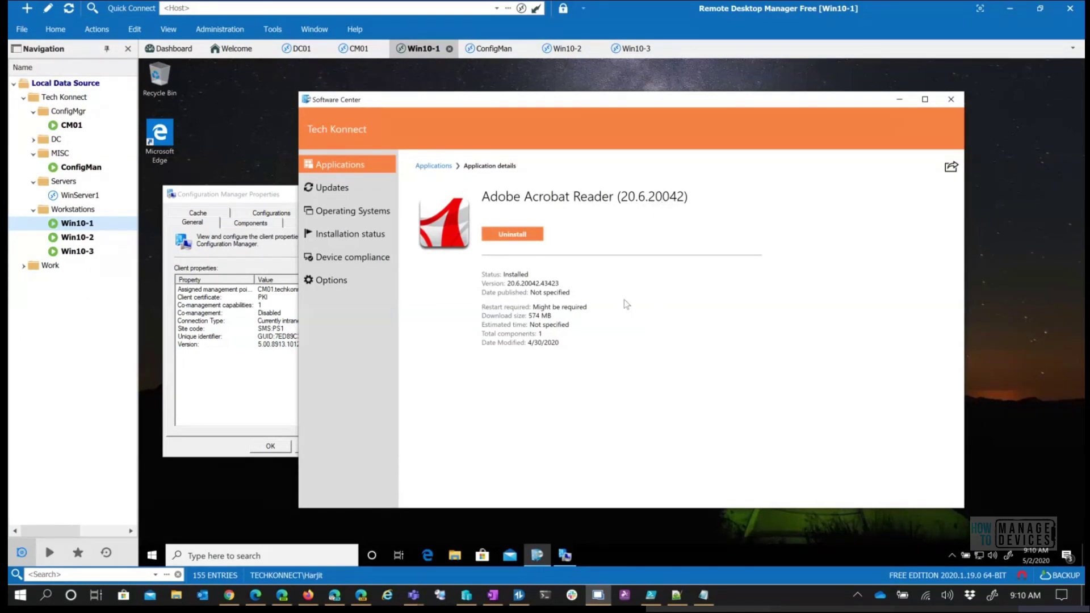
pyautogui.click(344, 169)
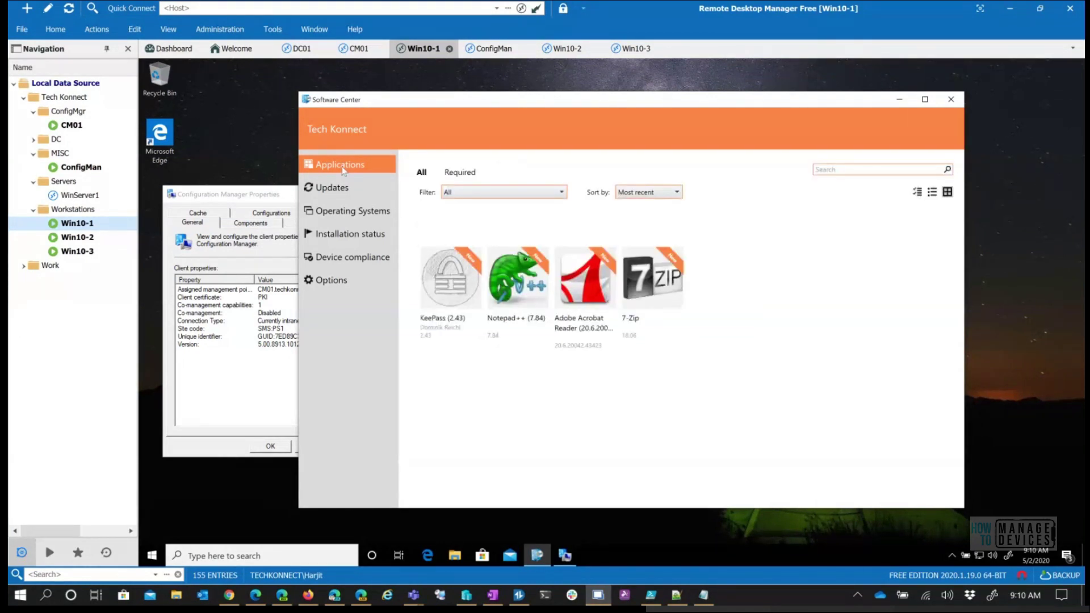
pyautogui.click(515, 277)
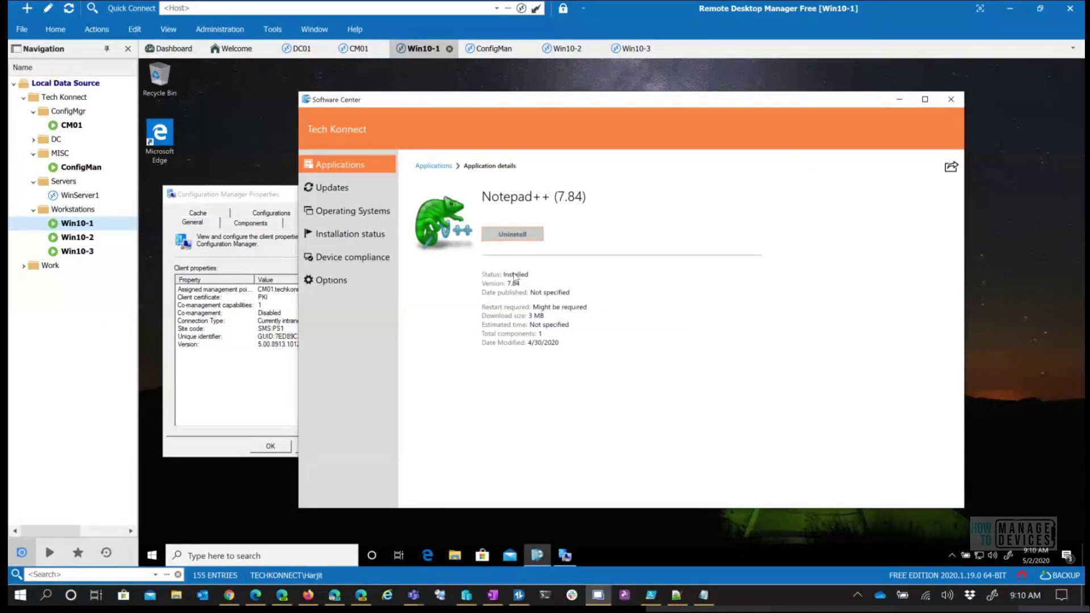
pyautogui.click(348, 165)
pyautogui.click(450, 278)
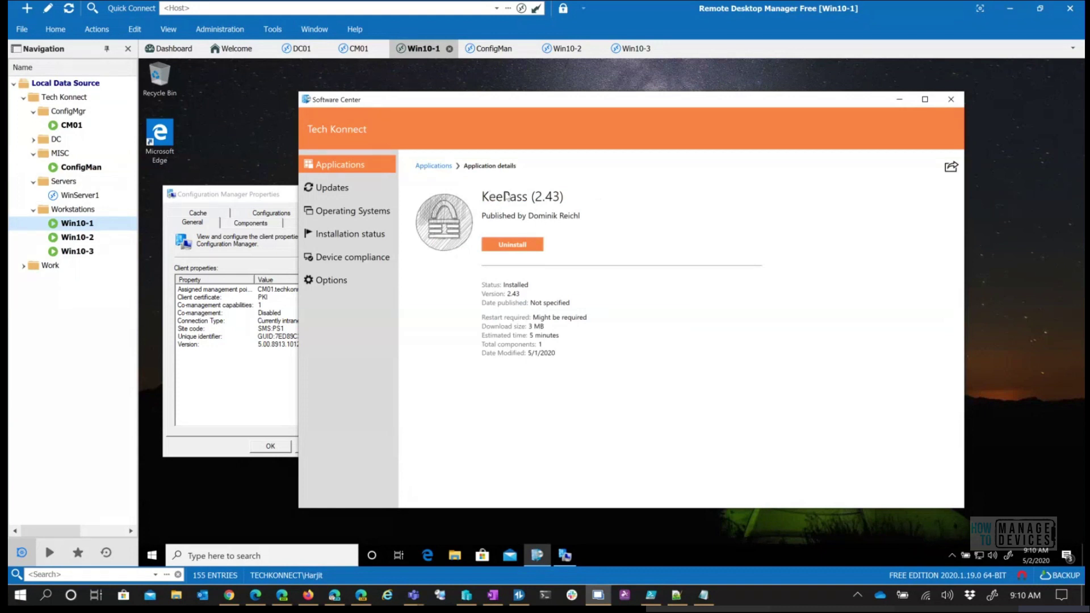
pyautogui.click(337, 168)
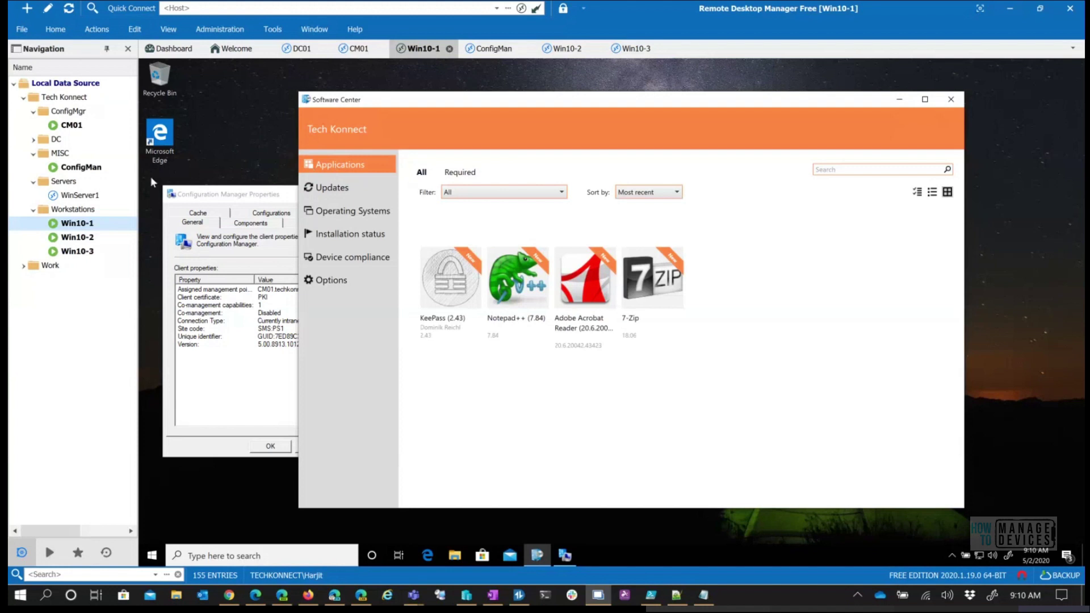
# - Switch to the Win10-2 session and start installing KeePass (2.43) and Notepad++ (7.84) from Software Center
pyautogui.doubleClick(78, 238)
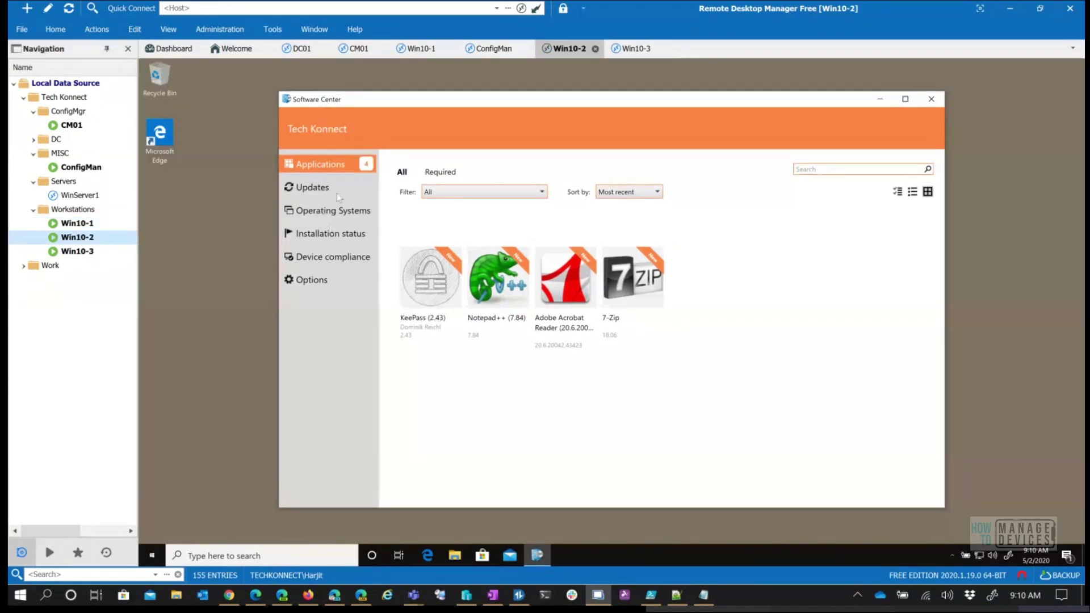
pyautogui.click(427, 291)
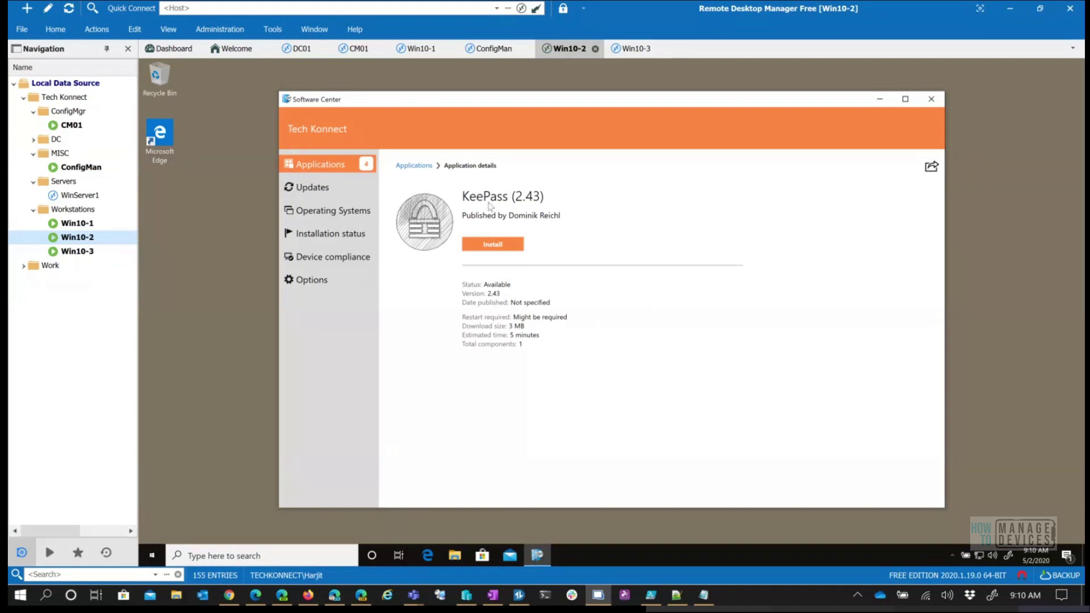
pyautogui.click(494, 246)
pyautogui.click(328, 168)
pyautogui.click(498, 292)
pyautogui.click(491, 245)
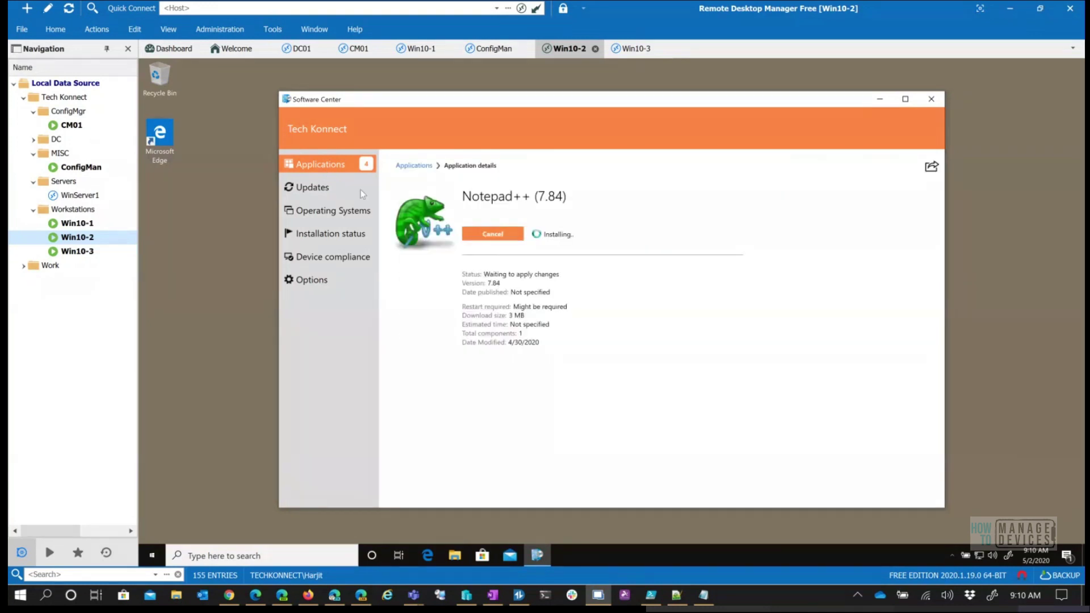
# - Start installing Adobe Acrobat Reader (20.6.20042) and 7-Zip on Win10-2, and check the installation status of the applications
pyautogui.click(341, 169)
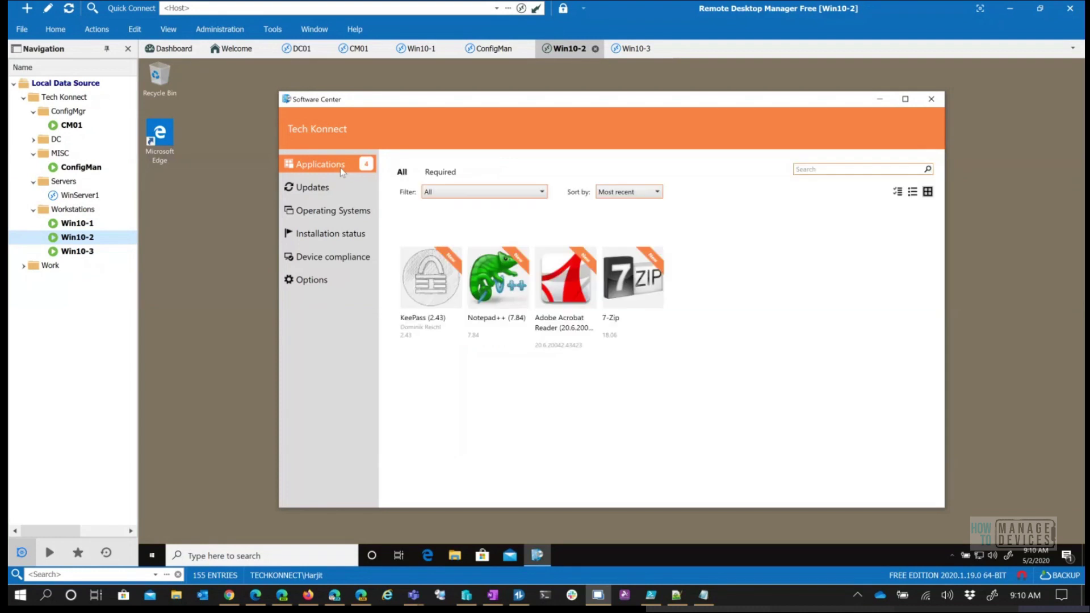
pyautogui.click(569, 284)
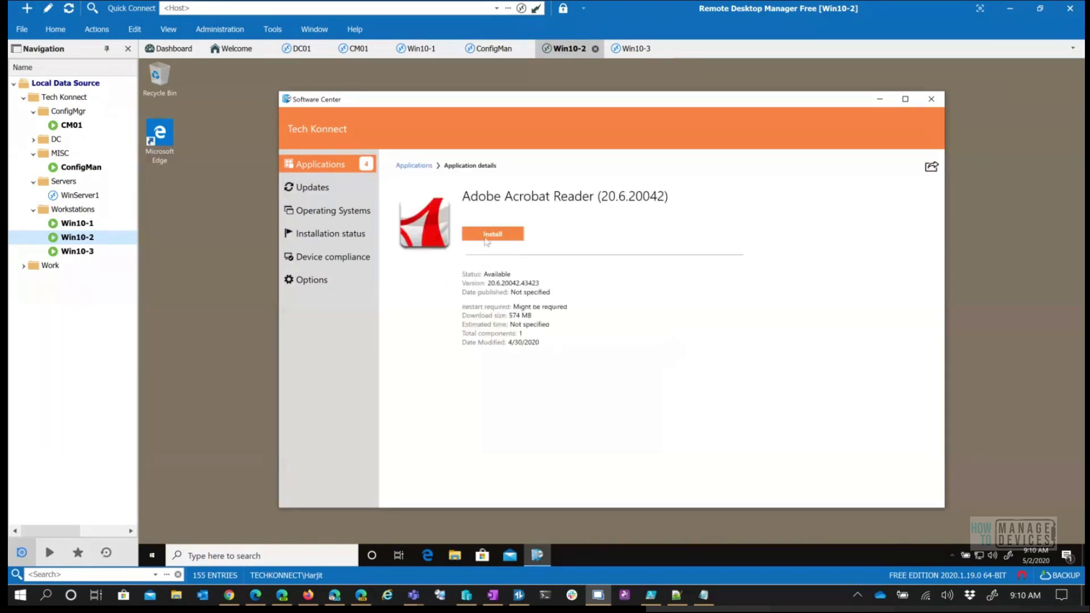
pyautogui.click(492, 234)
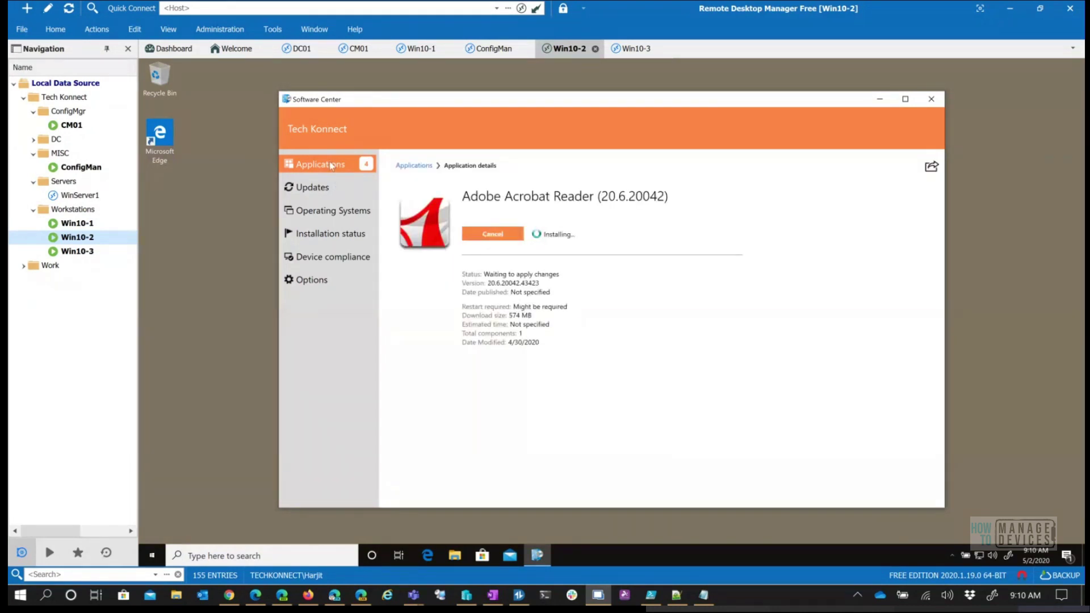
pyautogui.click(331, 165)
pyautogui.click(633, 274)
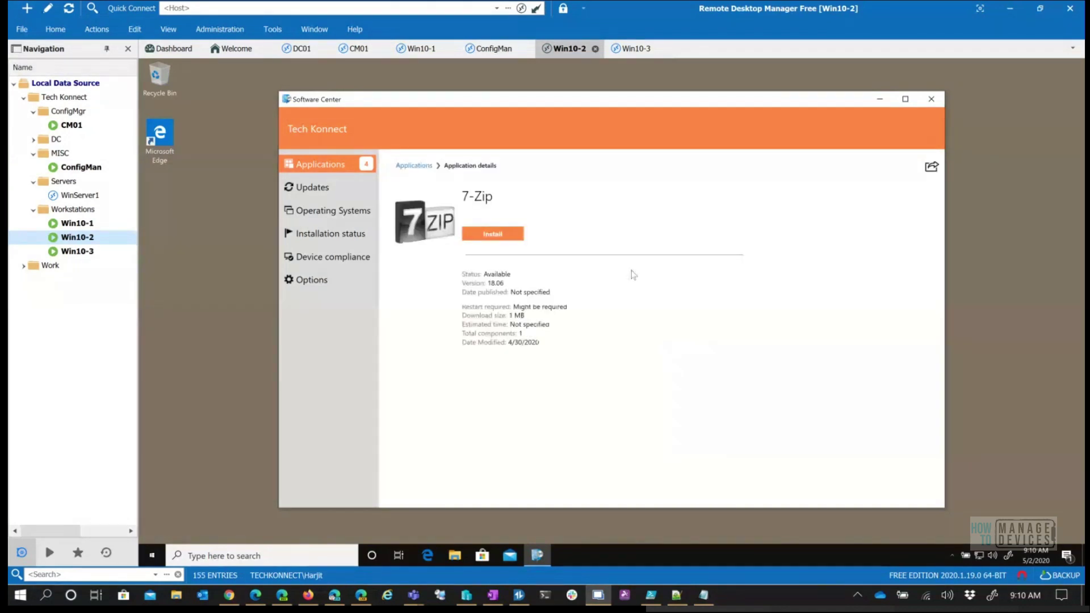
pyautogui.click(503, 239)
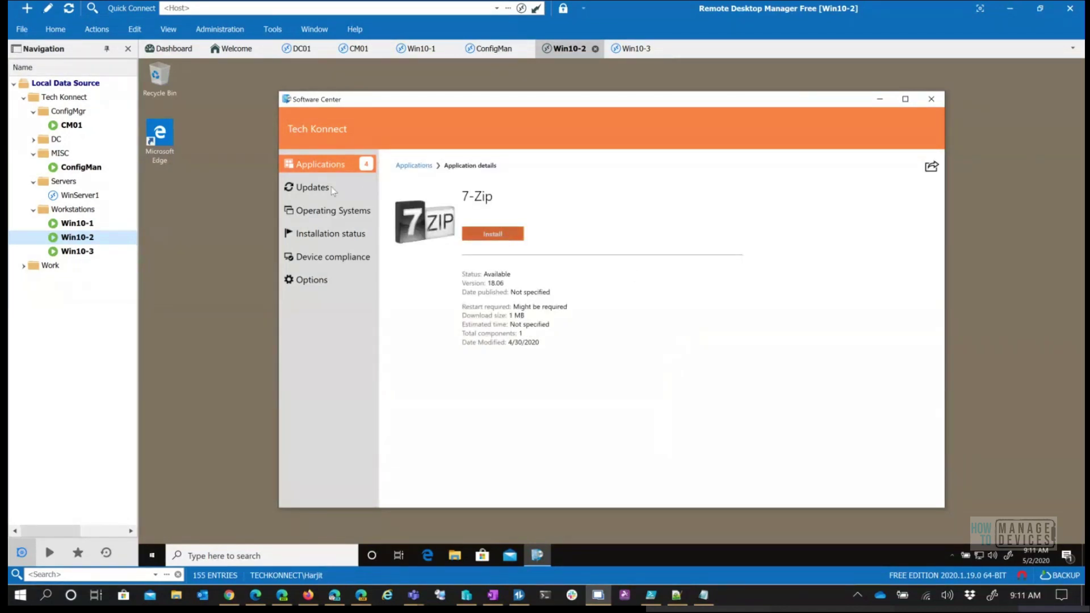
pyautogui.click(320, 167)
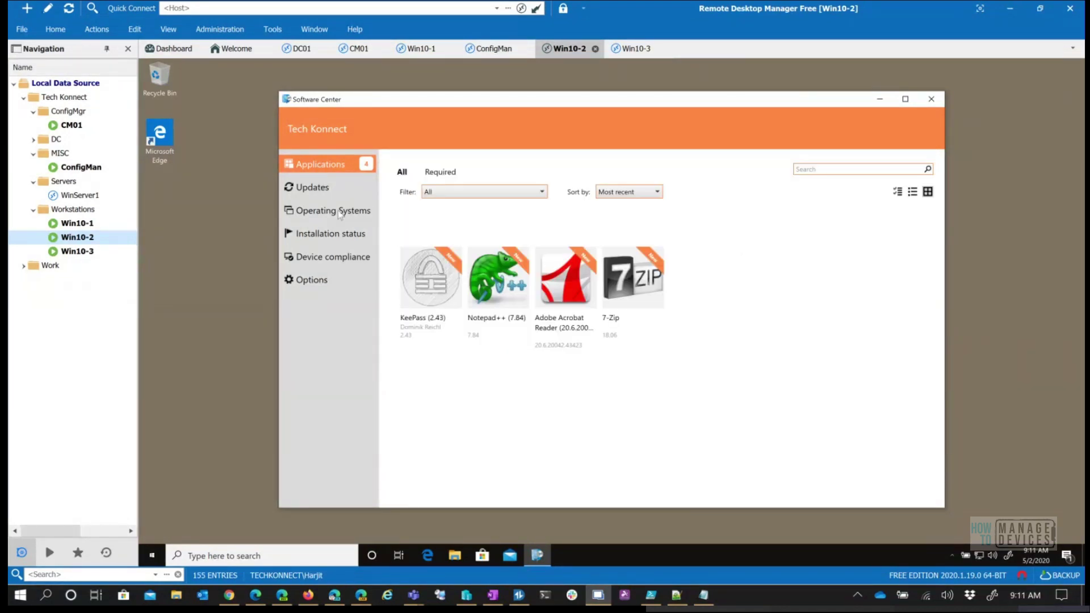
pyautogui.click(343, 238)
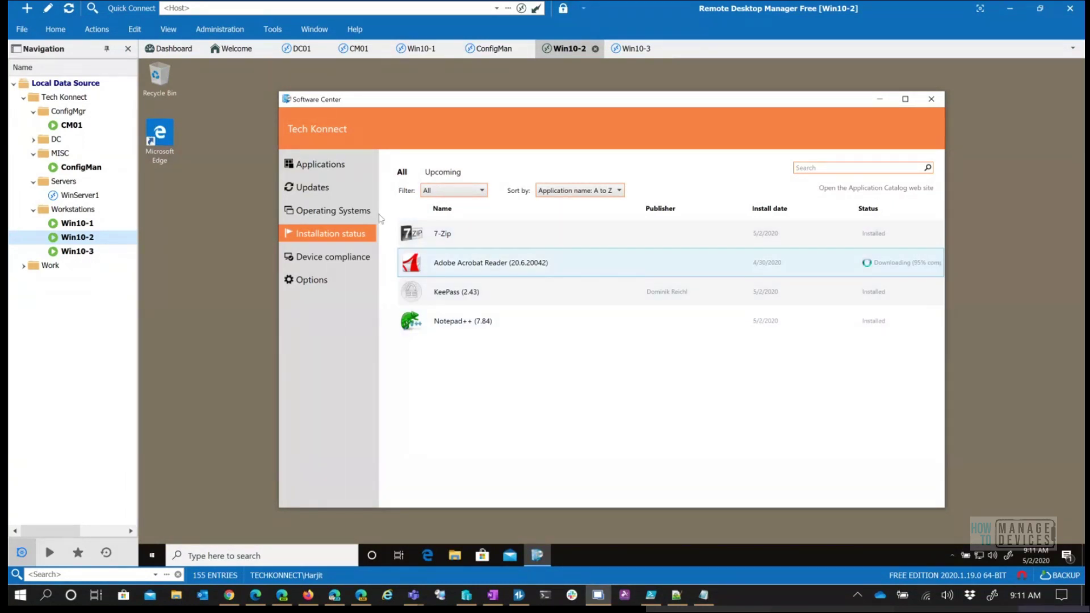
# - Return to the CM01 session, cancel the KeePass (Legacy) properties, and select Notepad++ (7.84) in the main Applications list
pyautogui.doubleClick(79, 129)
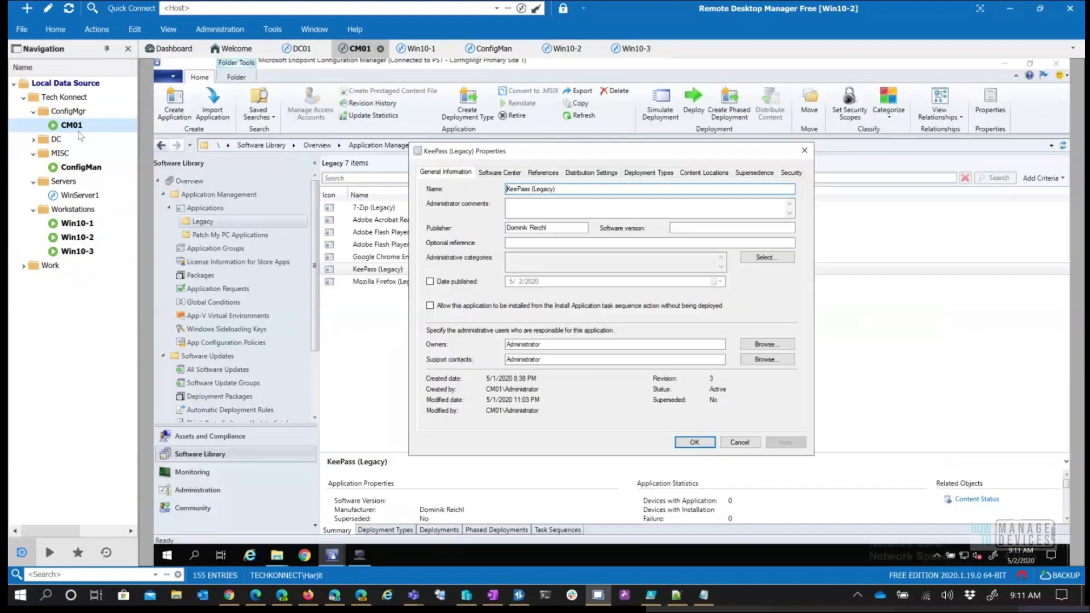
pyautogui.click(739, 443)
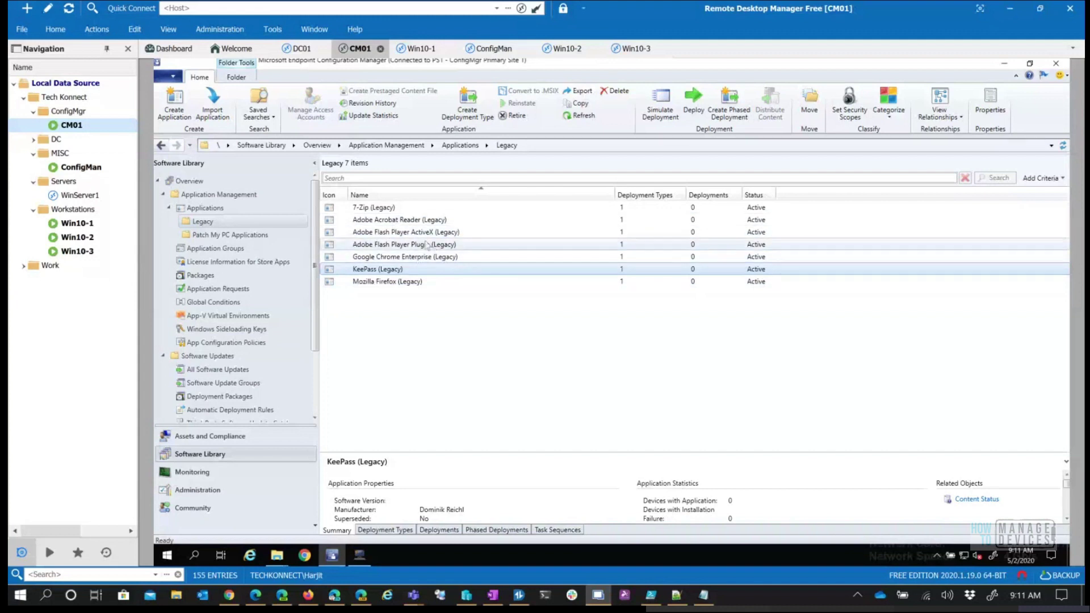
pyautogui.click(221, 211)
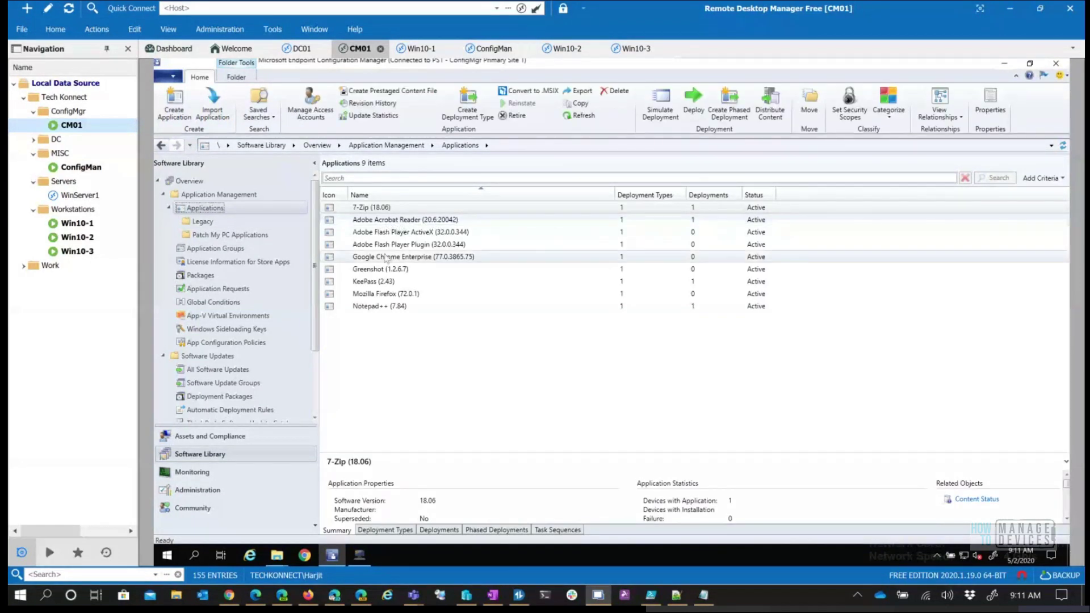
pyautogui.click(376, 307)
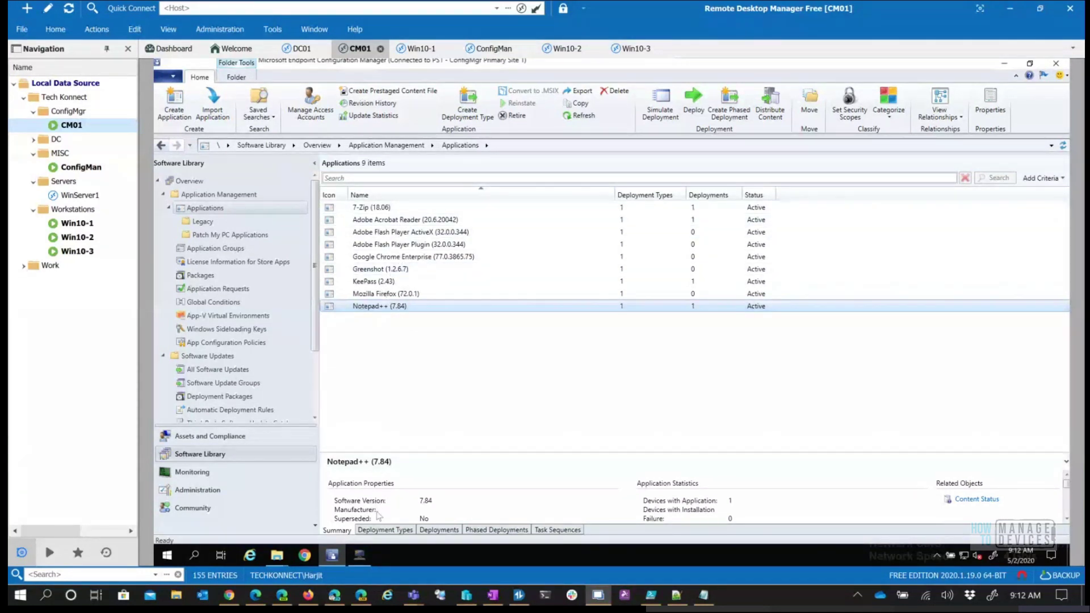
# - Compare the applications in the Legacy folder with those in the main Applications list
pyautogui.click(202, 222)
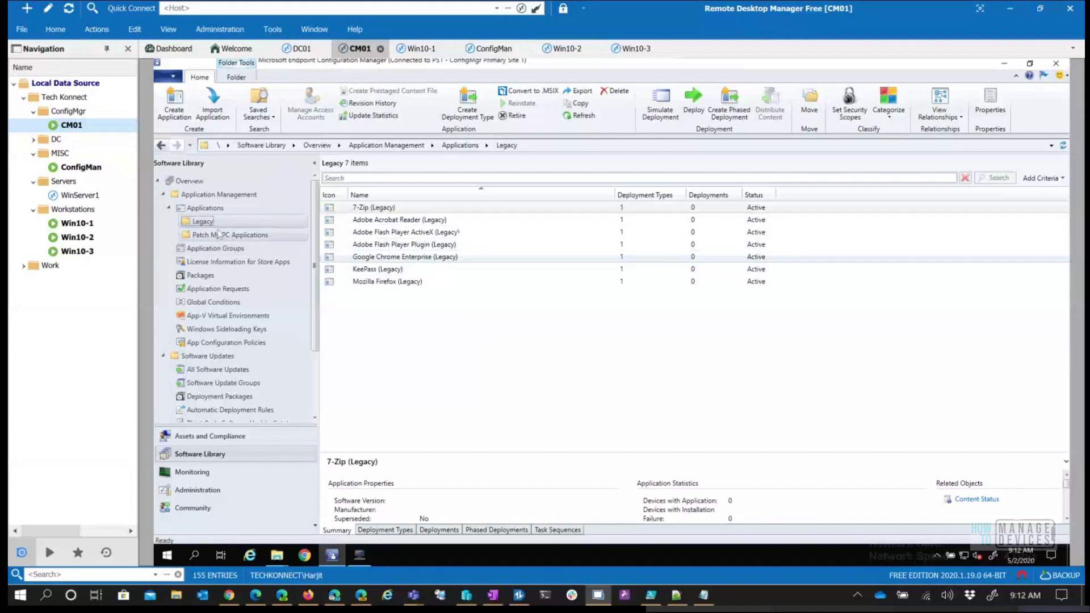
pyautogui.click(205, 208)
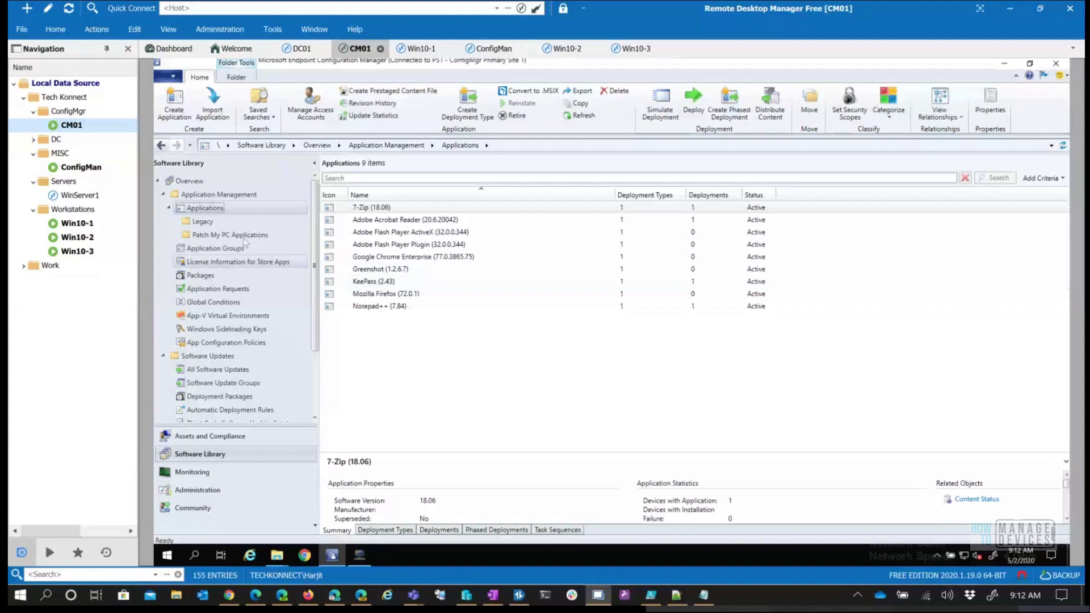
pyautogui.click(203, 222)
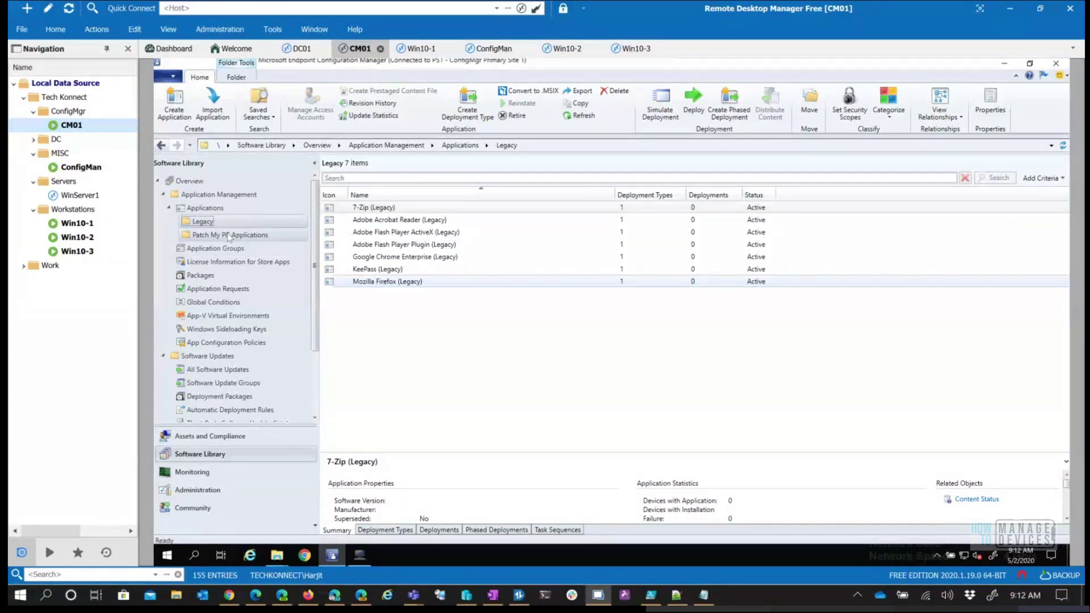
pyautogui.click(205, 208)
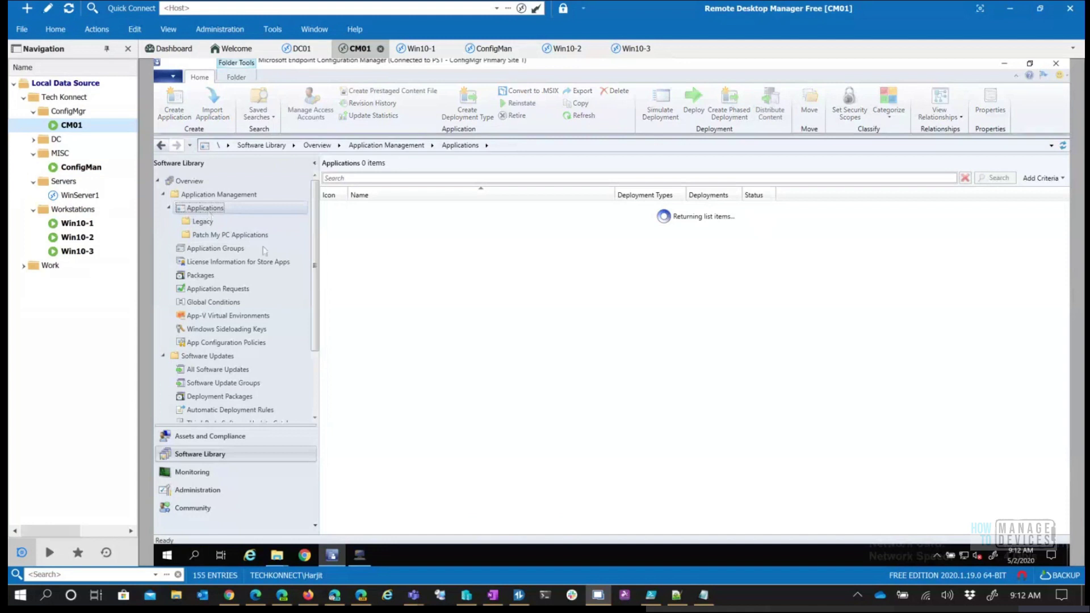
# - Open the Notepad++ (7.84) properties and view the detection method clause of its Notepad++ script deployment type
pyautogui.click(379, 307)
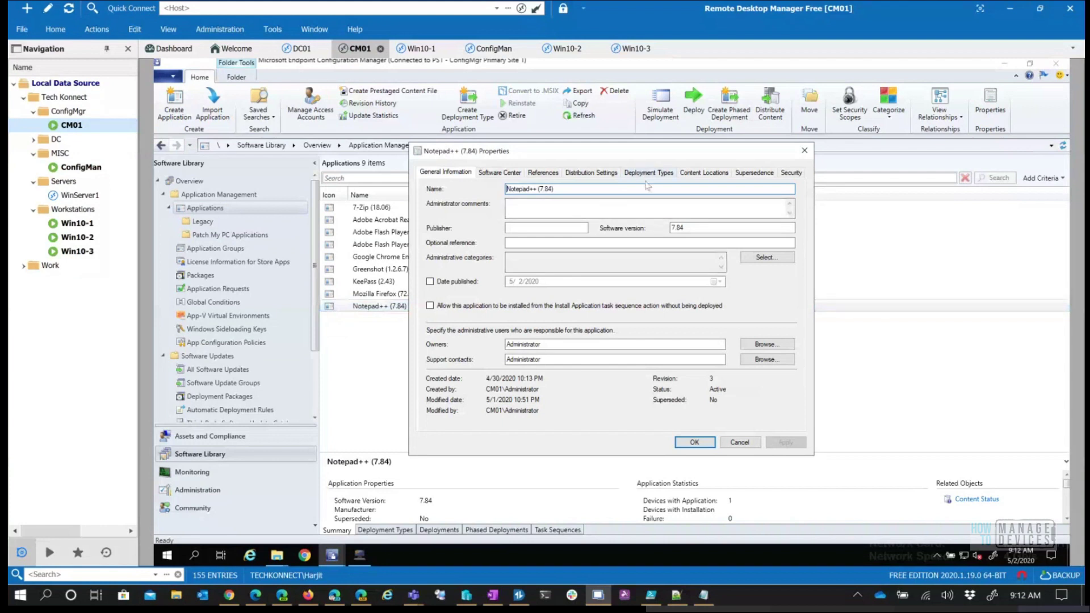
pyautogui.click(649, 173)
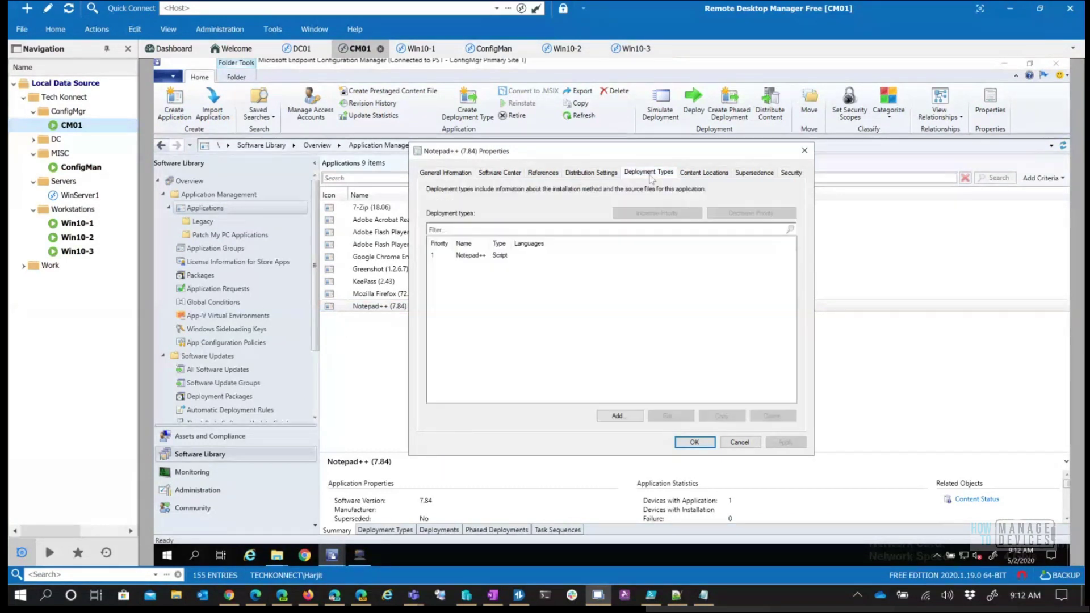
pyautogui.click(506, 256)
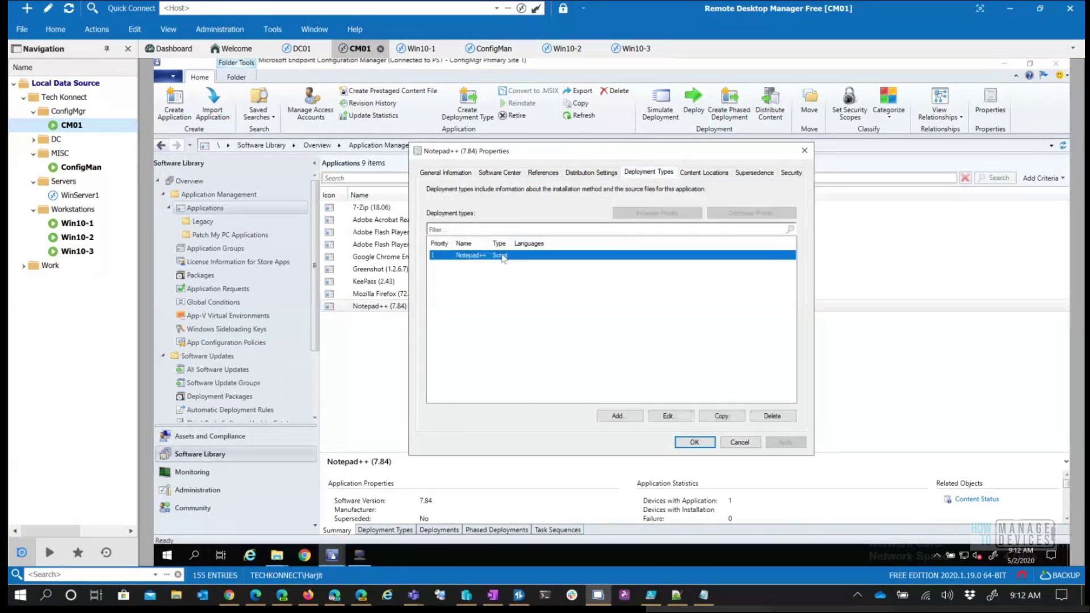
pyautogui.click(684, 417)
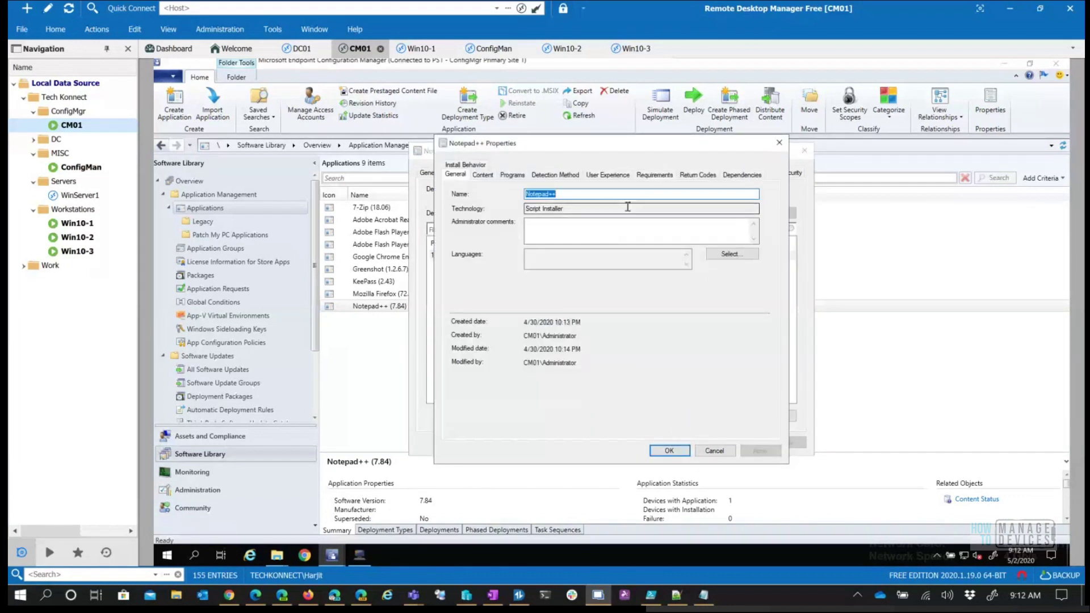
pyautogui.click(566, 176)
pyautogui.click(632, 252)
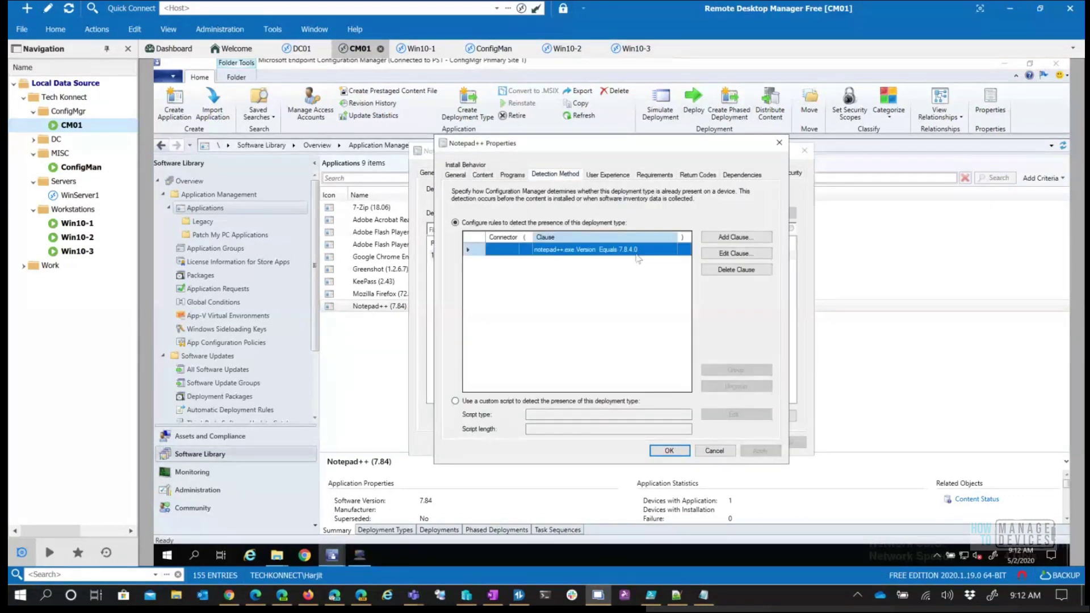
# - Inspect the notepad++.exe detection rule and its file path, then cancel the rule, deployment type and application properties
pyautogui.click(745, 256)
pyautogui.click(603, 239)
pyautogui.moveTo(604, 239); pyautogui.dragTo(464, 234)
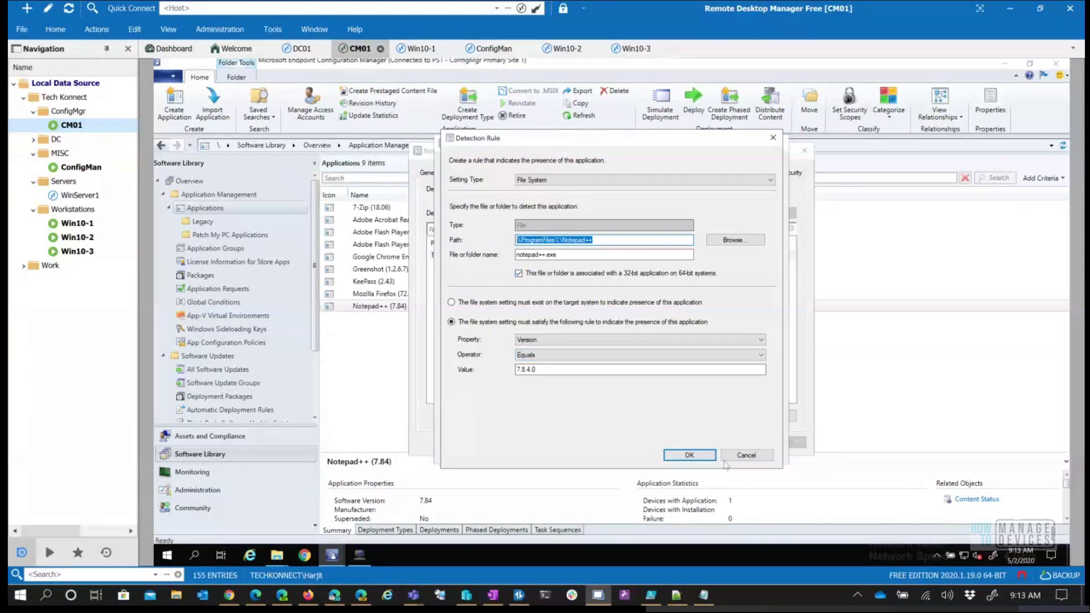
pyautogui.click(746, 456)
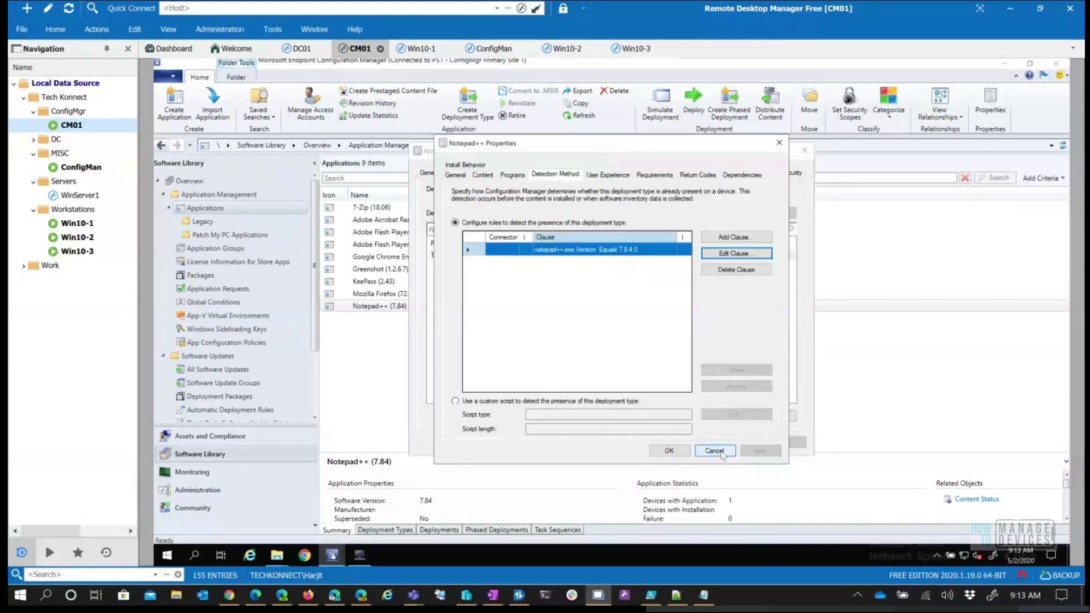
pyautogui.click(721, 453)
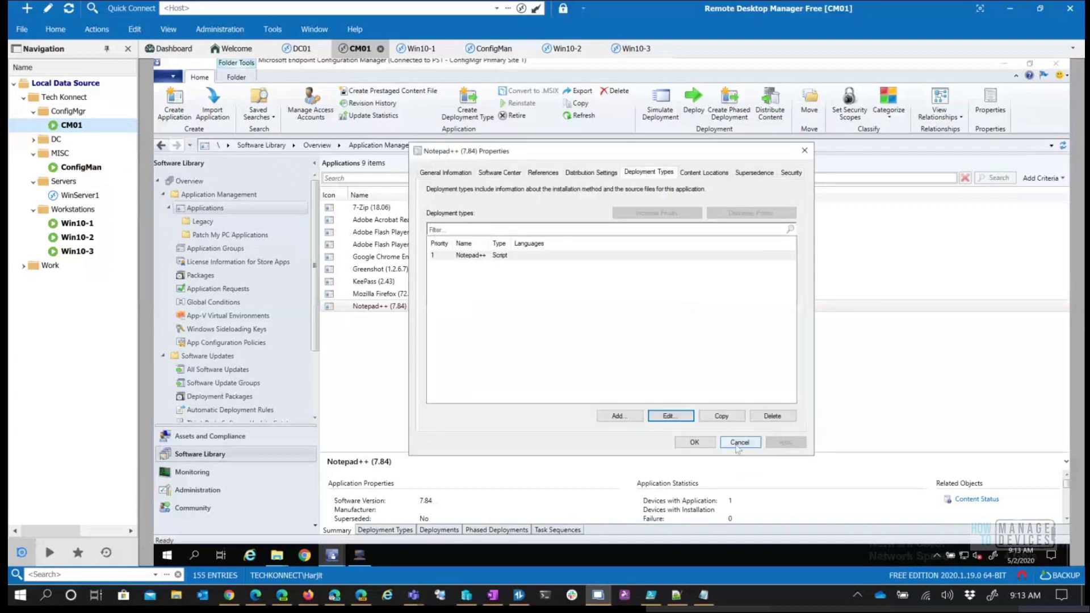
pyautogui.click(737, 446)
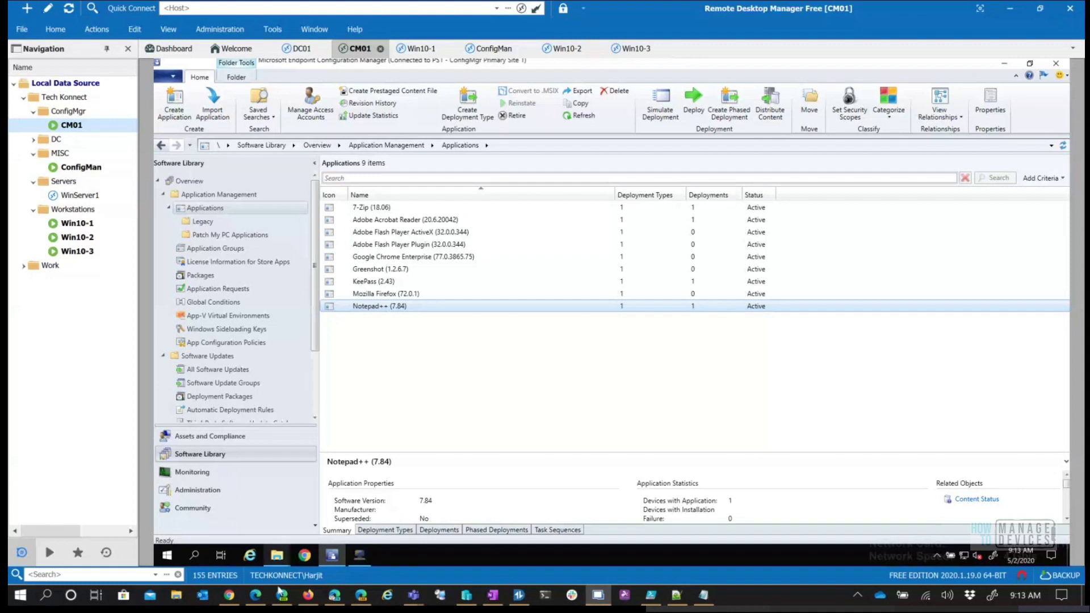
# - Examine the Notepad++ 7.85 source files in E:\sources\Apps, then return to the Notepad++ folder
pyautogui.click(277, 556)
pyautogui.click(337, 510)
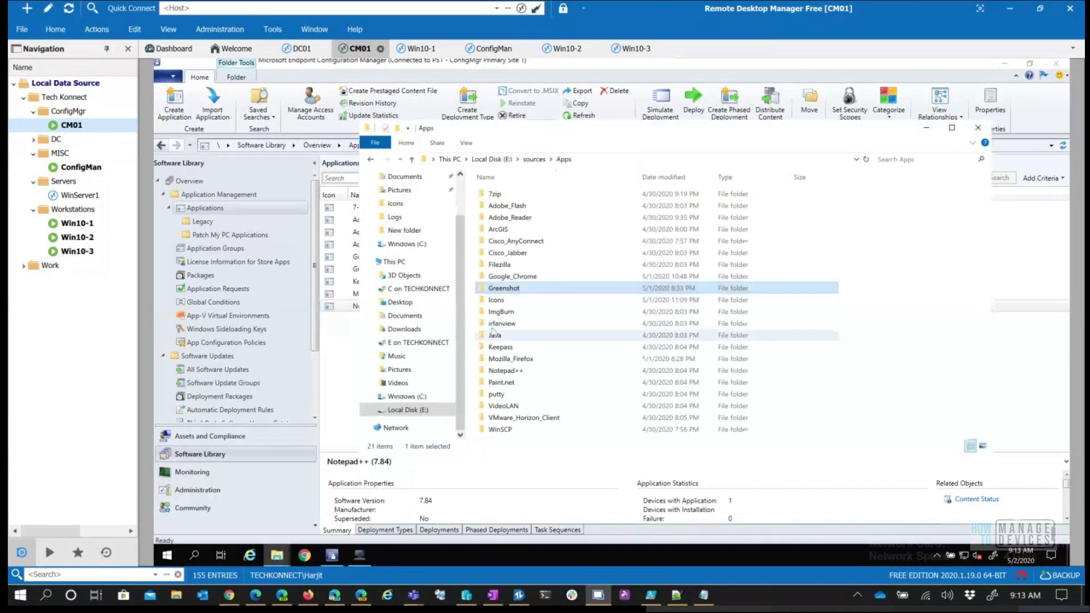
pyautogui.doubleClick(524, 370)
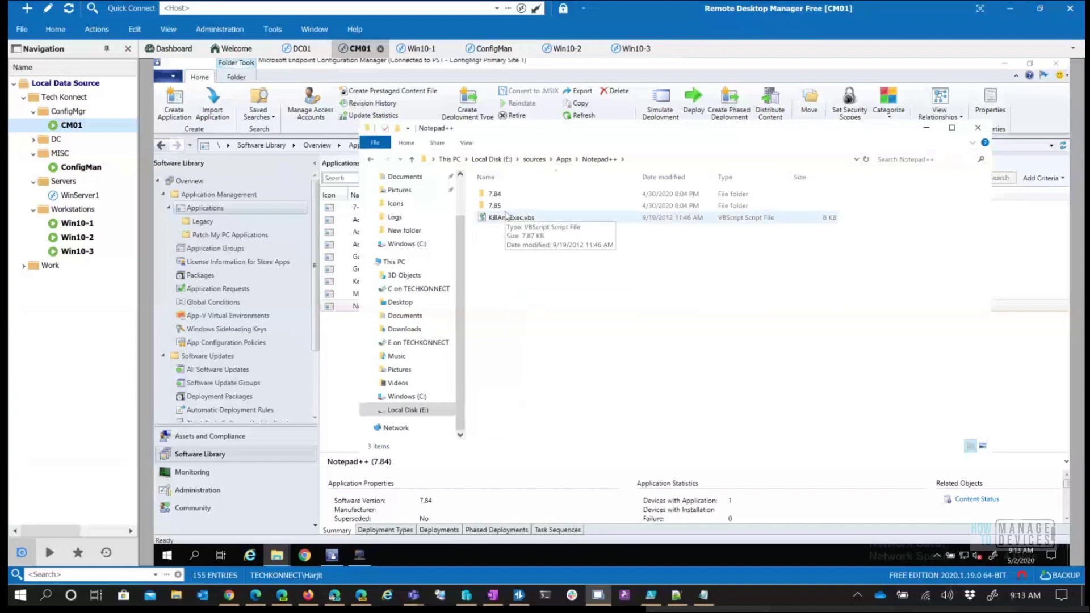
pyautogui.doubleClick(511, 207)
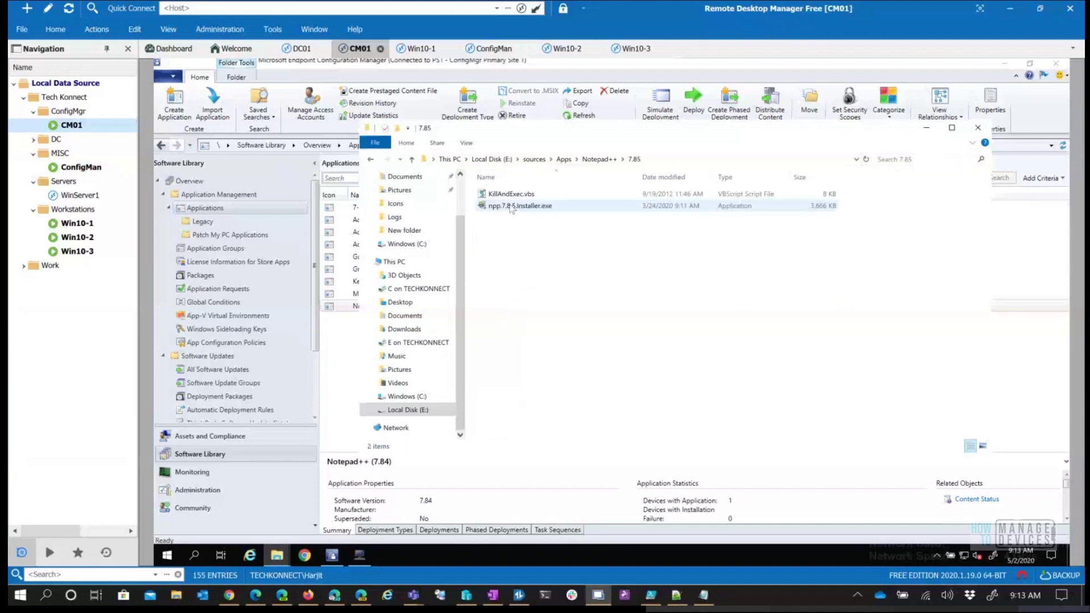
pyautogui.click(541, 196)
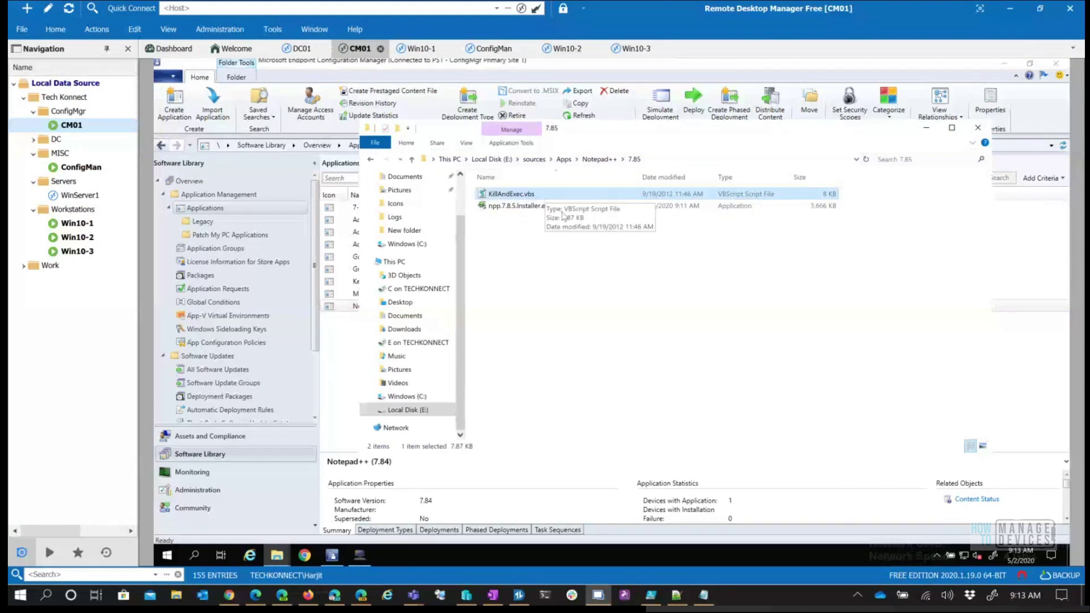
pyautogui.click(531, 207)
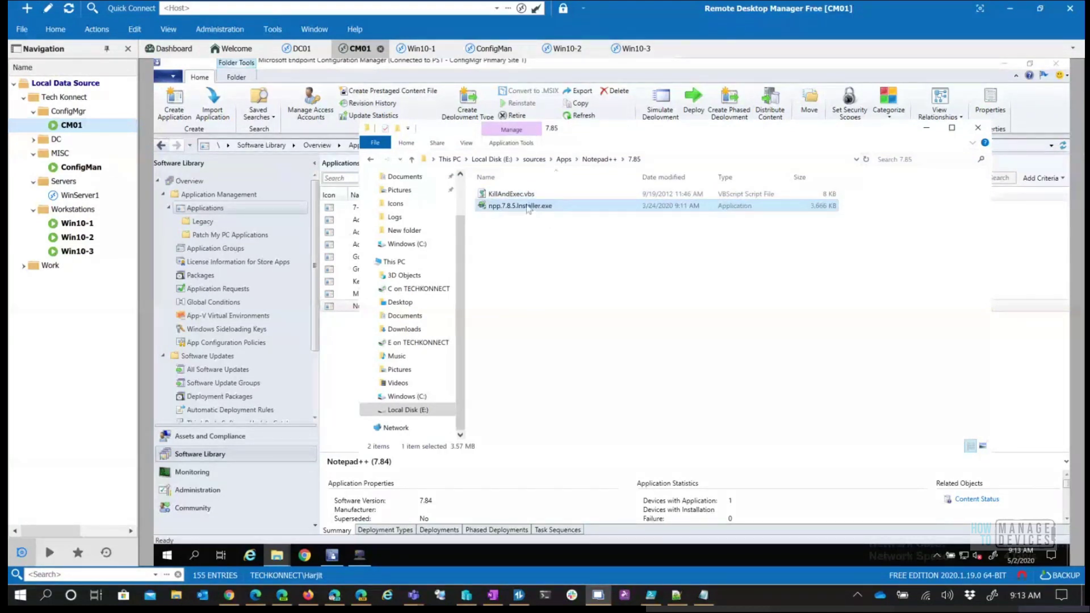
pyautogui.click(599, 160)
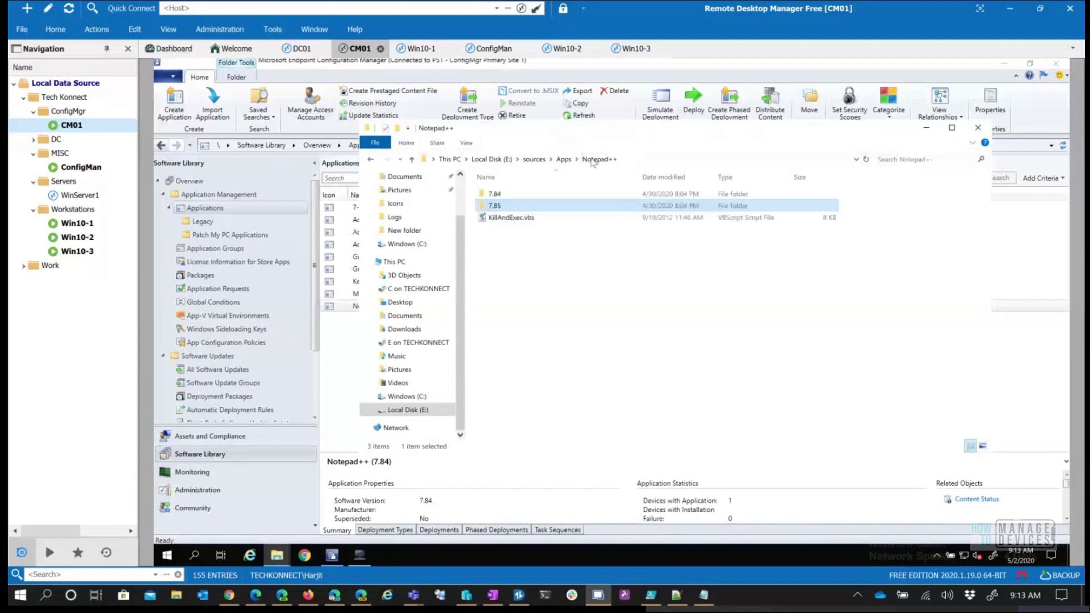
# - Return to the Configuration Manager console and review the deployments of Notepad++ (7.84)
pyautogui.click(350, 353)
pyautogui.click(397, 306)
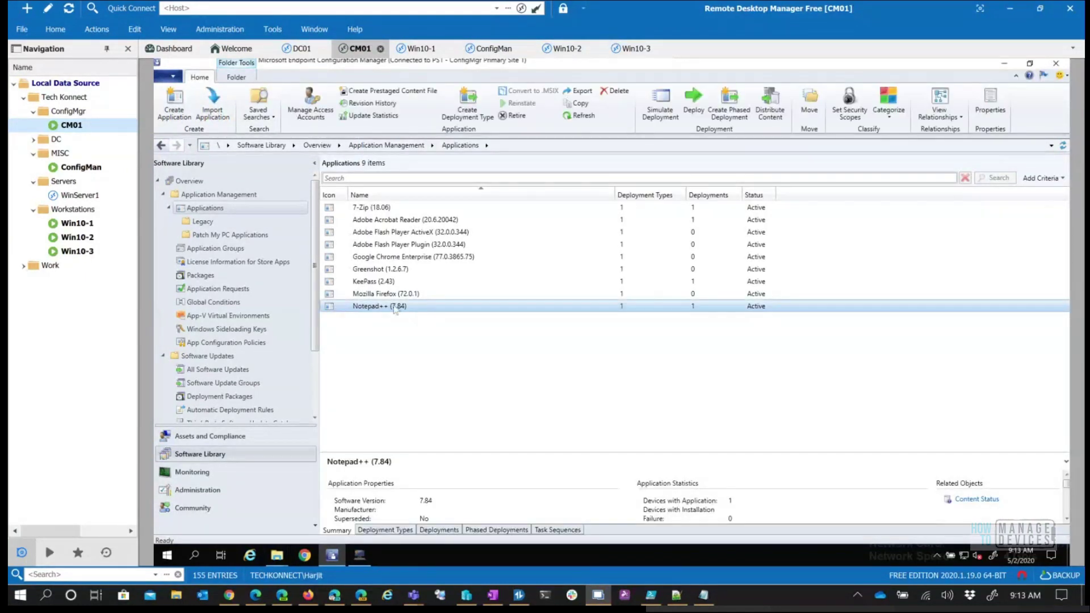
pyautogui.click(439, 530)
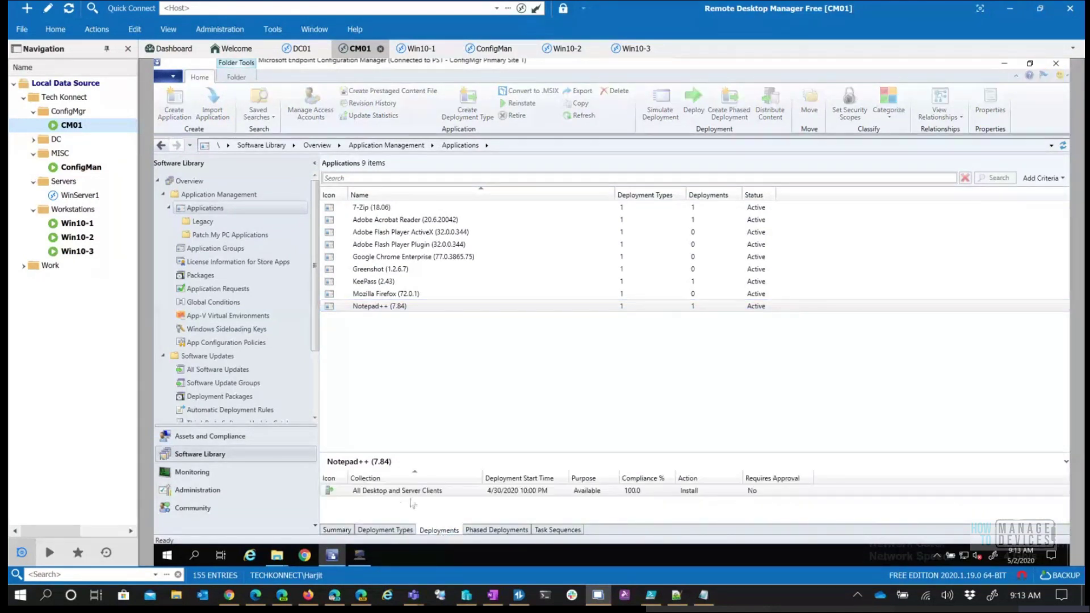
pyautogui.moveTo(448, 455); pyautogui.dragTo(443, 433)
pyautogui.click(425, 470)
pyautogui.rightClick(418, 474)
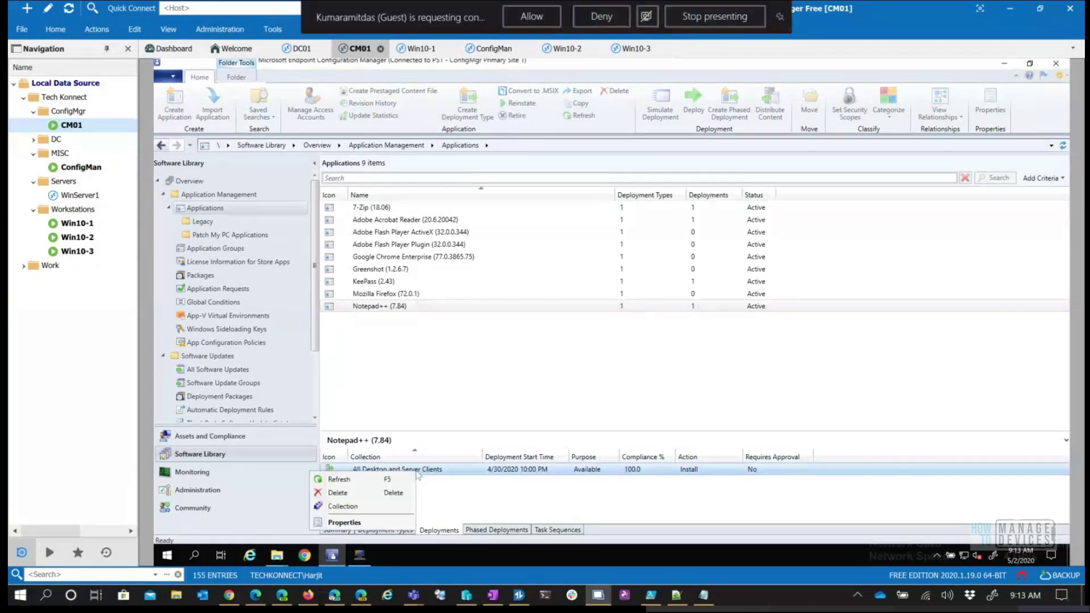
pyautogui.click(428, 410)
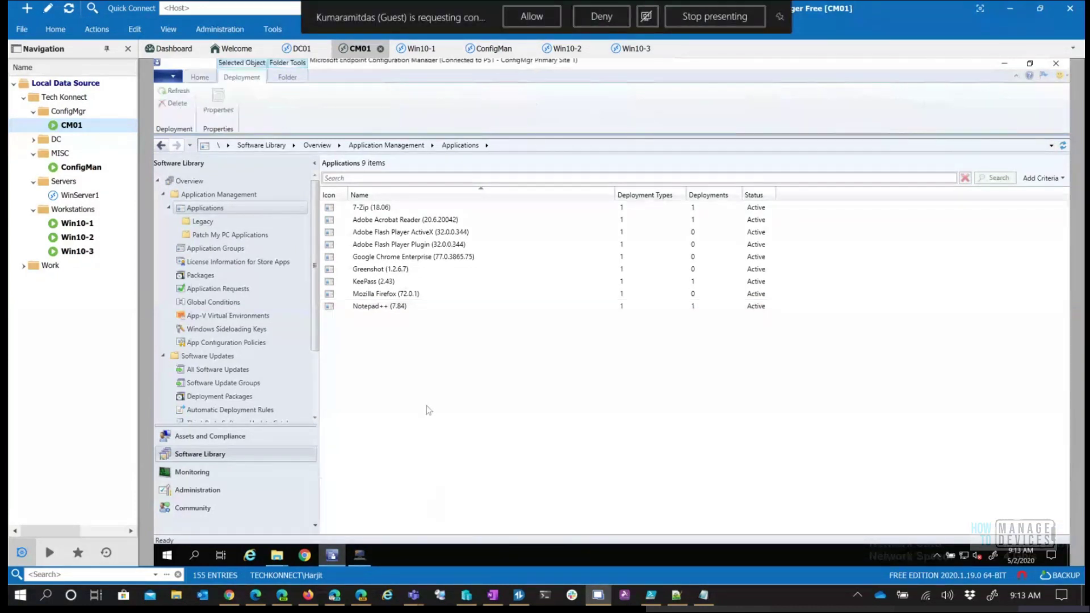
# - Create a copy of the Notepad++ (7.84) application
pyautogui.click(375, 307)
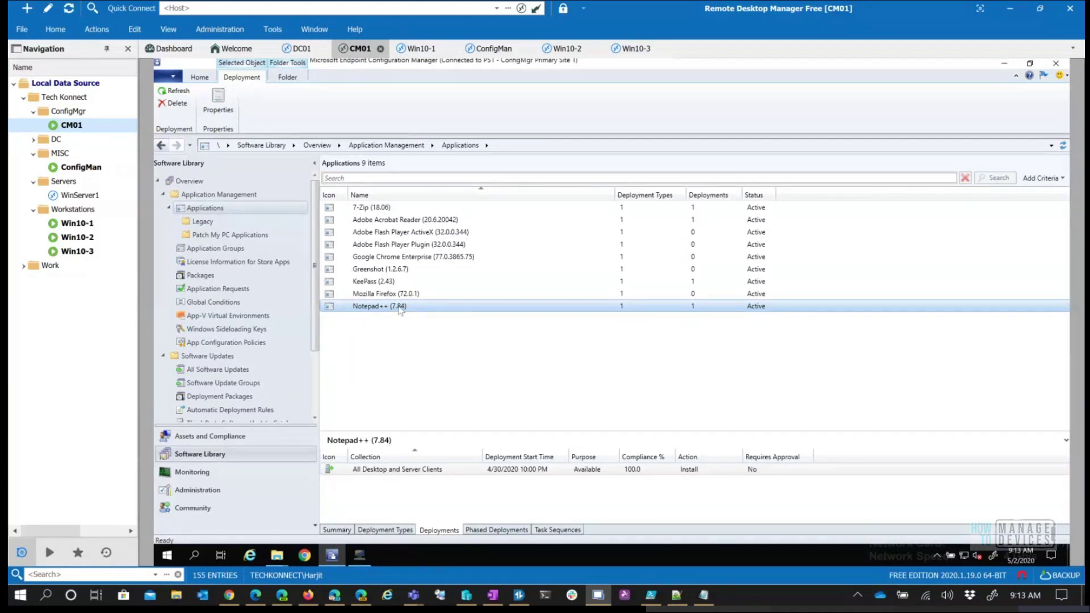
pyautogui.rightClick(401, 308)
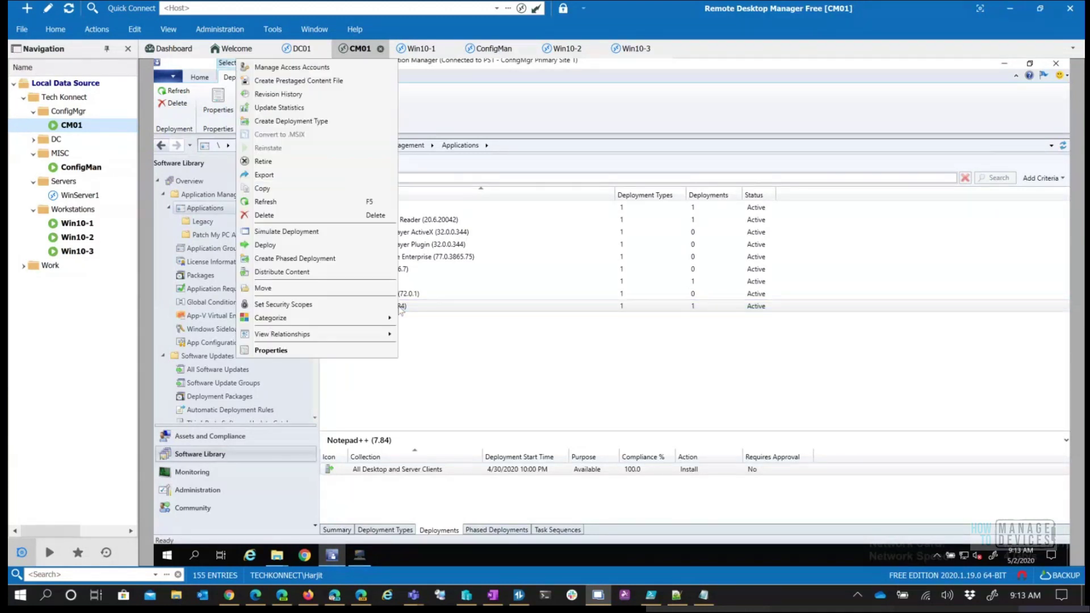
pyautogui.click(311, 188)
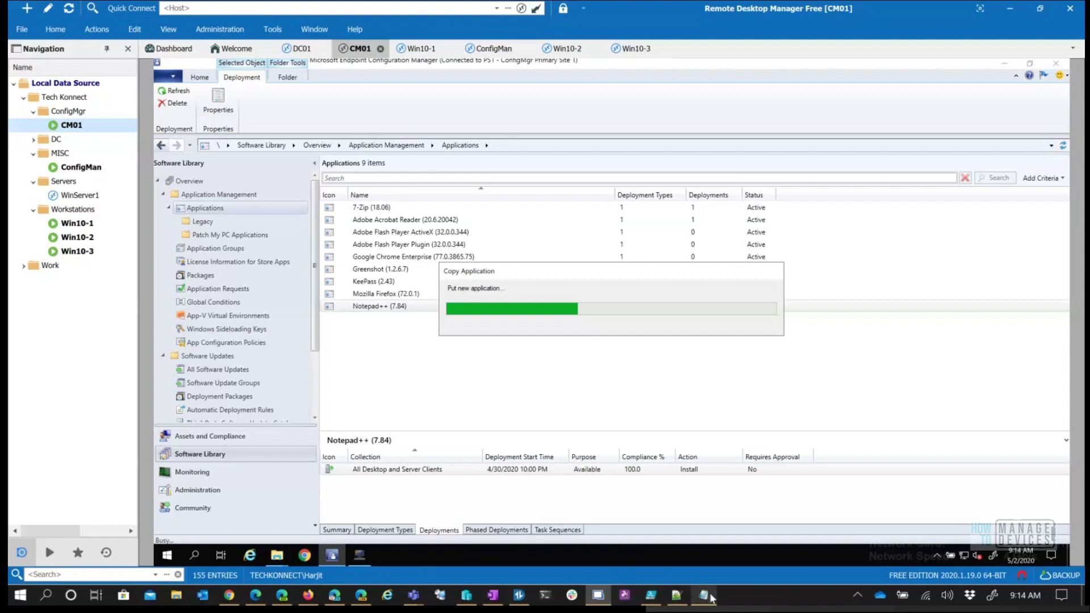
# - Look up the Notepad++ (7.8.5) install, uninstall and detection details in the untitled Notepad notes, then minimize them
pyautogui.moveTo(703, 600)
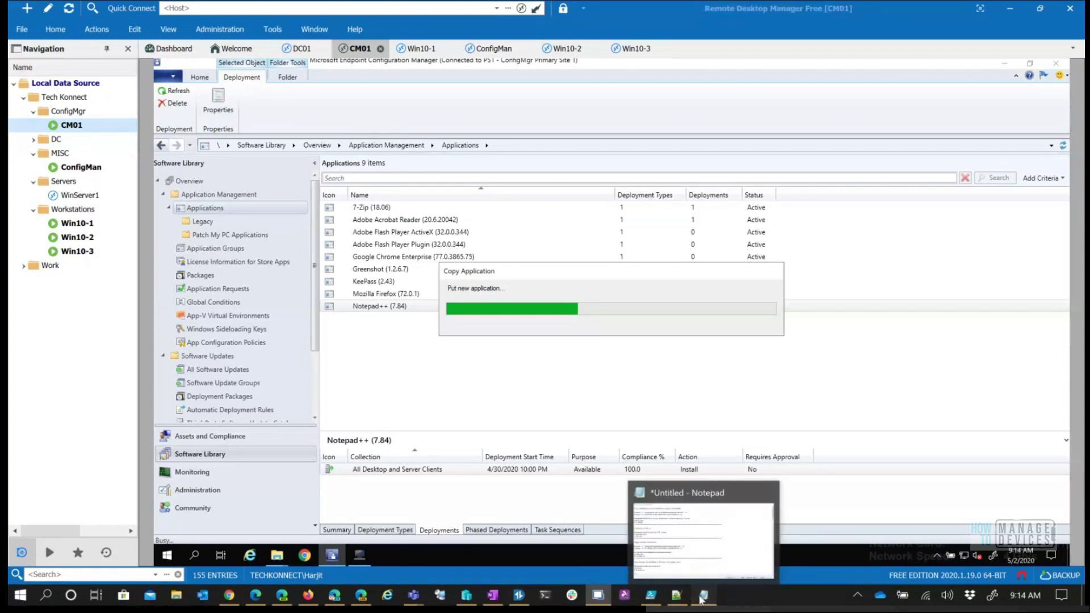
pyautogui.click(702, 596)
pyautogui.scroll(-11, 440, 305)
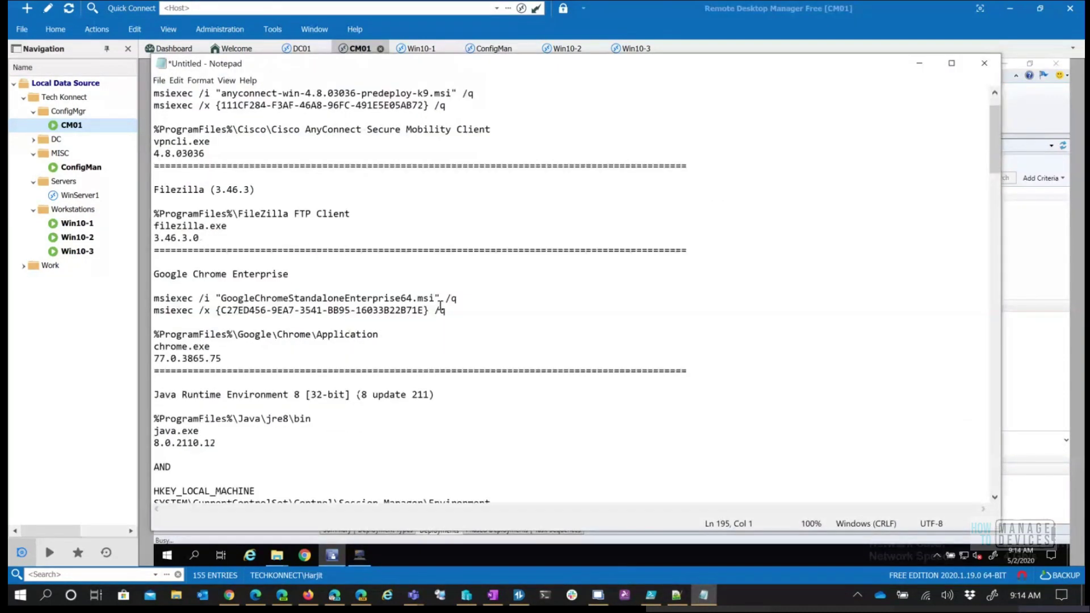
pyautogui.scroll(-12, 437, 304)
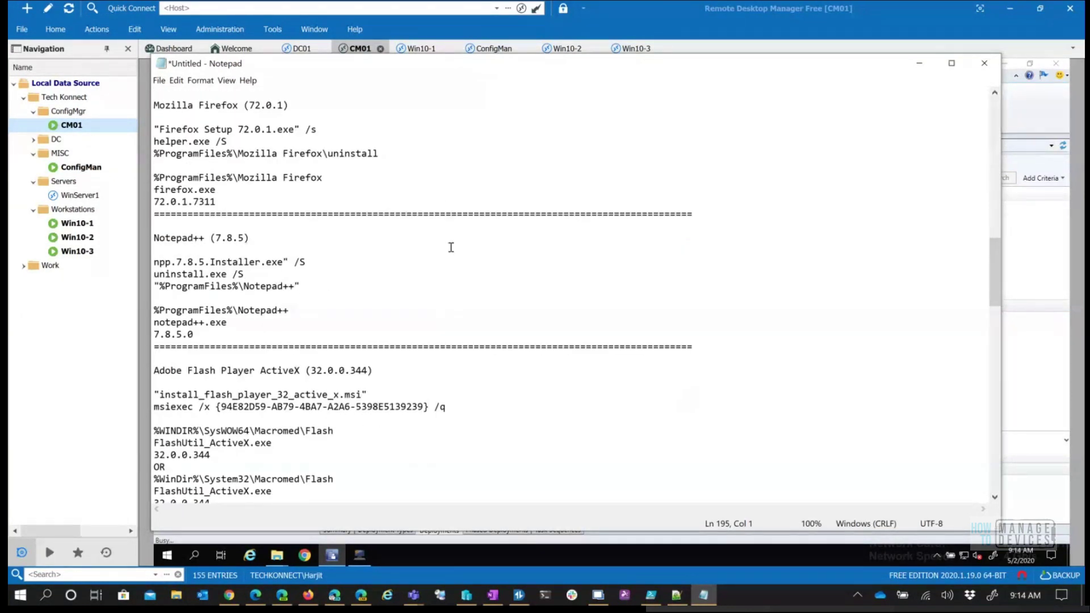
pyautogui.click(919, 63)
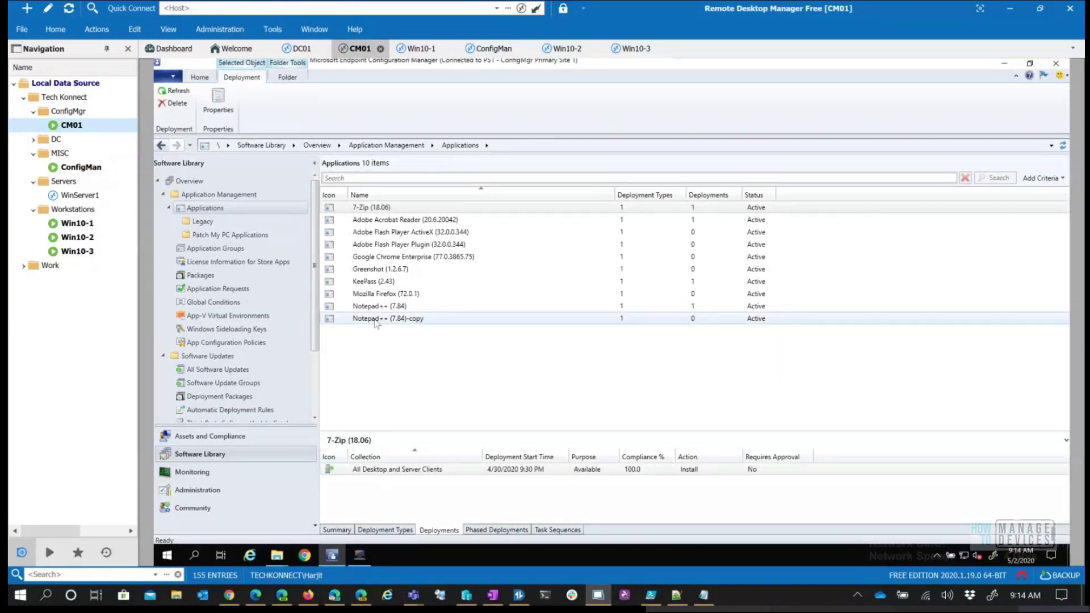
# - Compare the deployments of Notepad++ (7.84)-copy with those of the original Notepad++ (7.84)
pyautogui.click(377, 318)
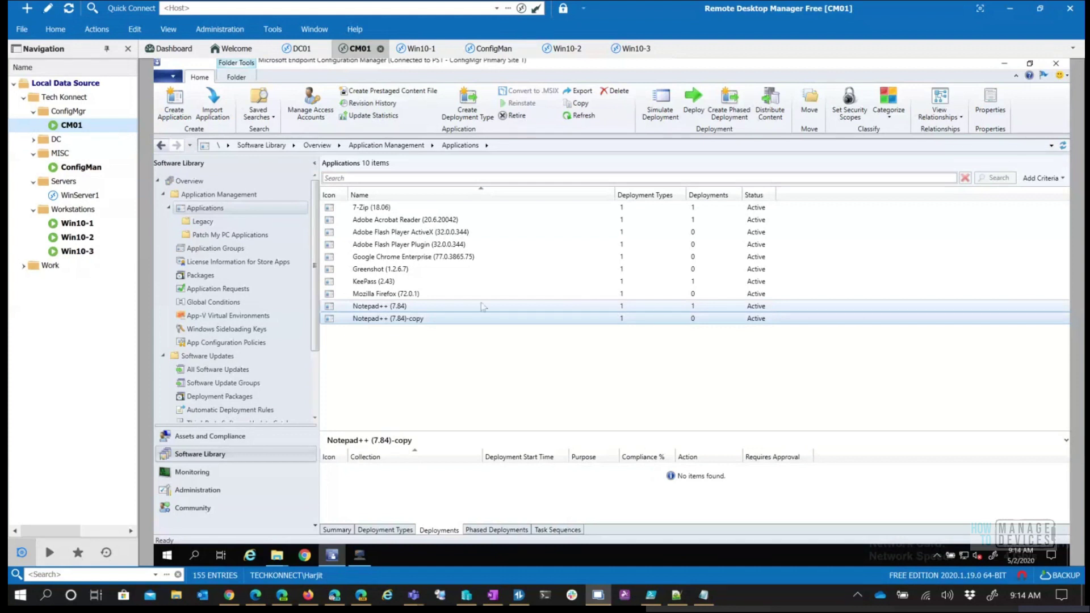
pyautogui.click(394, 307)
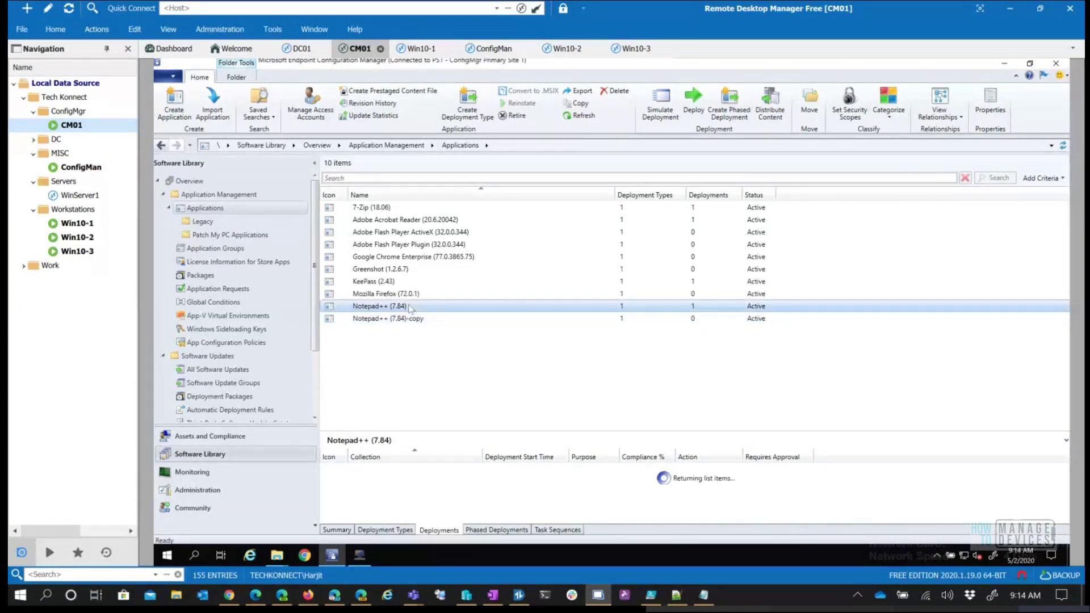
pyautogui.click(438, 473)
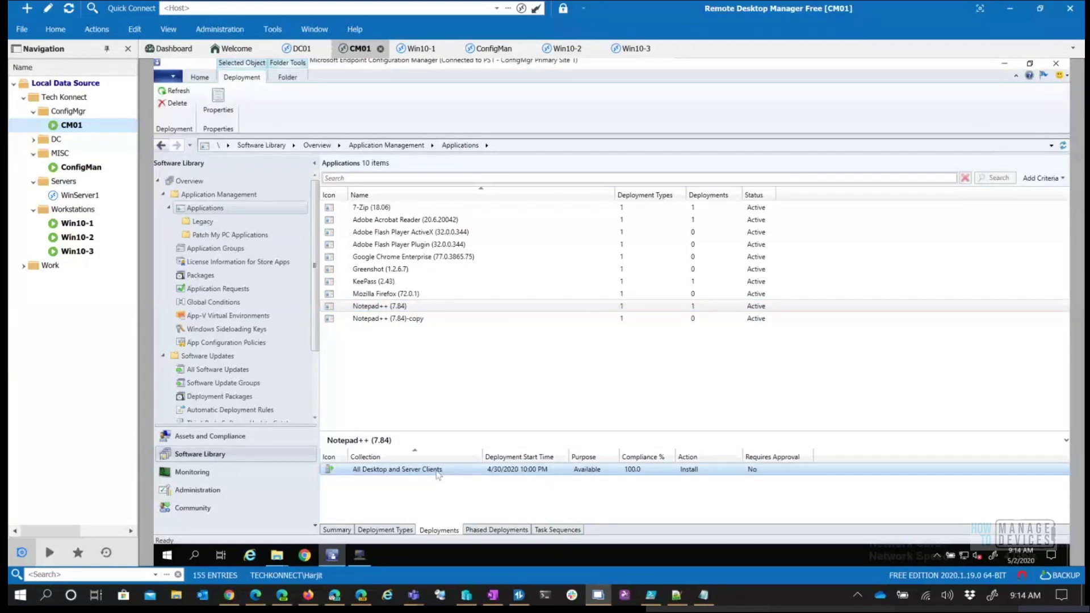
pyautogui.rightClick(437, 472)
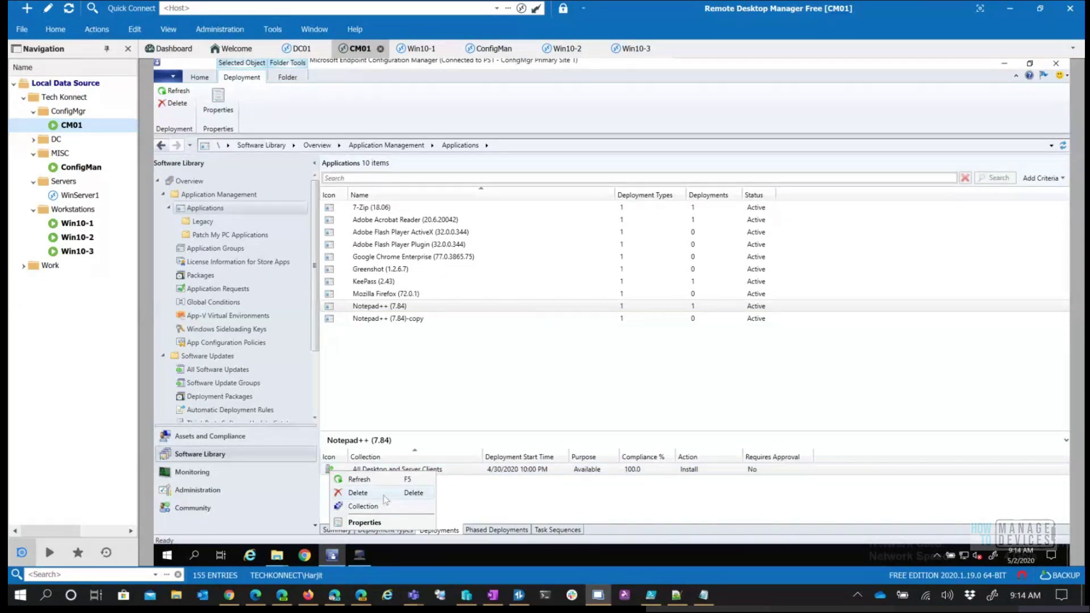
# - In the properties of Notepad++ (7.84)-copy, set the name to Notepad++ (7.85) and the software version to 7.85
pyautogui.click(421, 321)
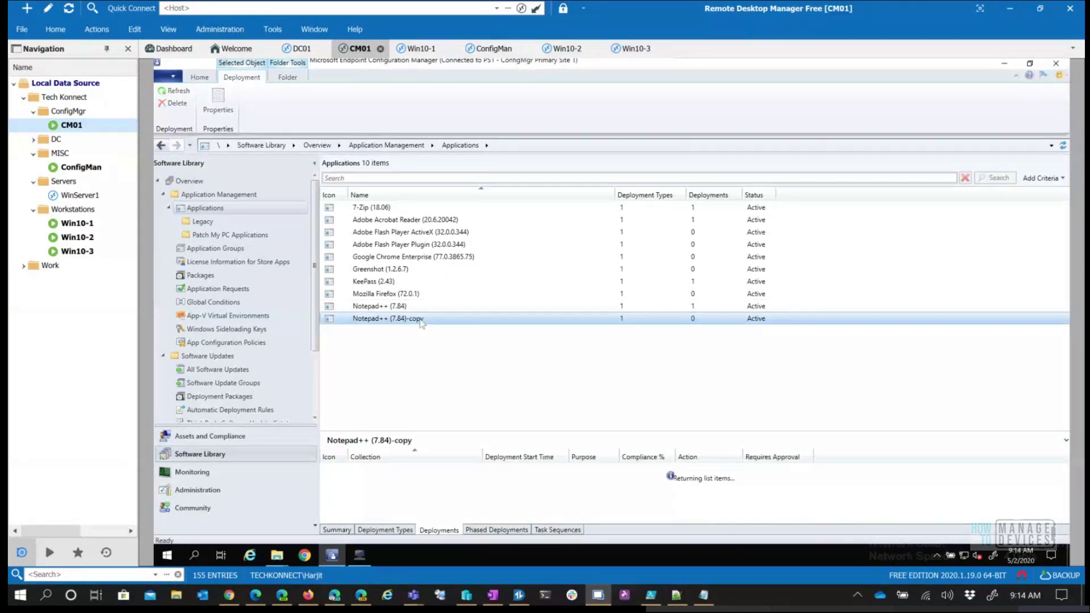
pyautogui.rightClick(421, 320)
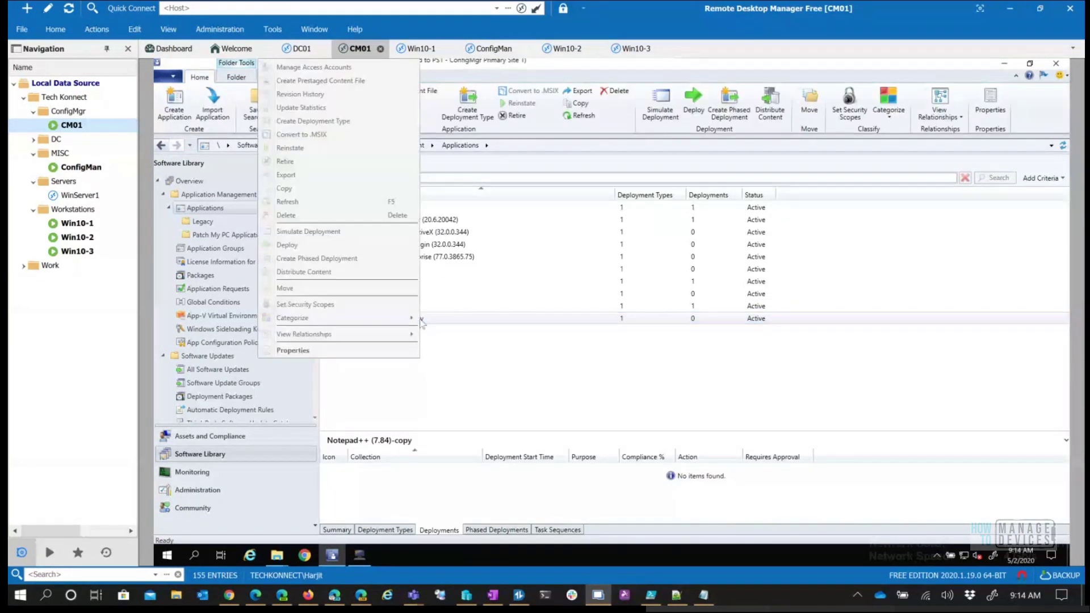
pyautogui.click(358, 352)
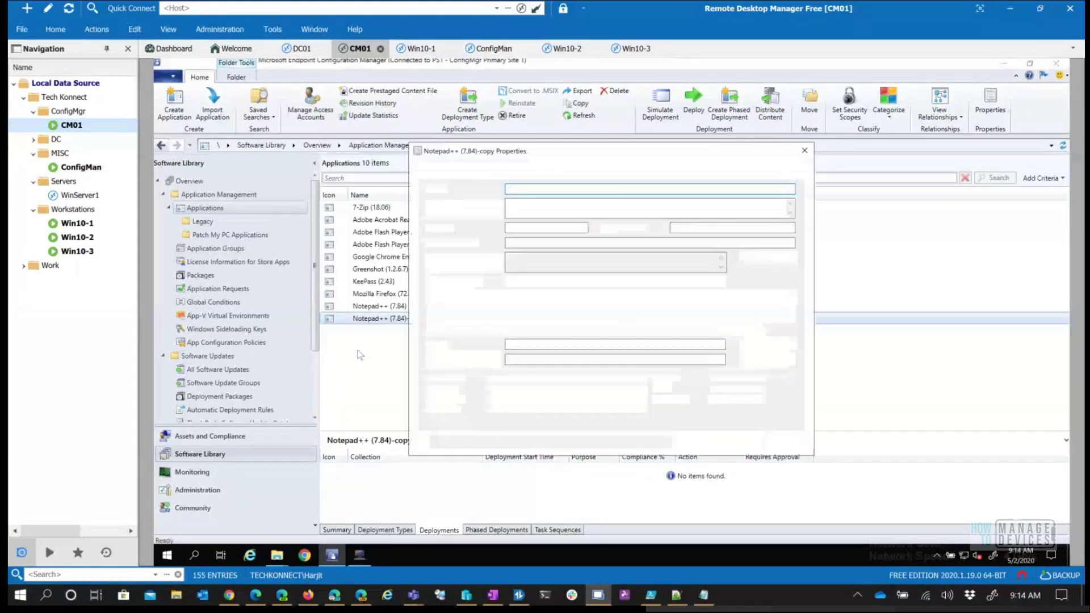
pyautogui.click(573, 188)
pyautogui.press('BackSpace')
pyautogui.press('BackSpace')
pyautogui.press('BackSpace')
pyautogui.press('BackSpace')
pyautogui.press('BackSpace')
pyautogui.press('BackSpace')
pyautogui.write('5)')
pyautogui.click(676, 229)
pyautogui.write('5')
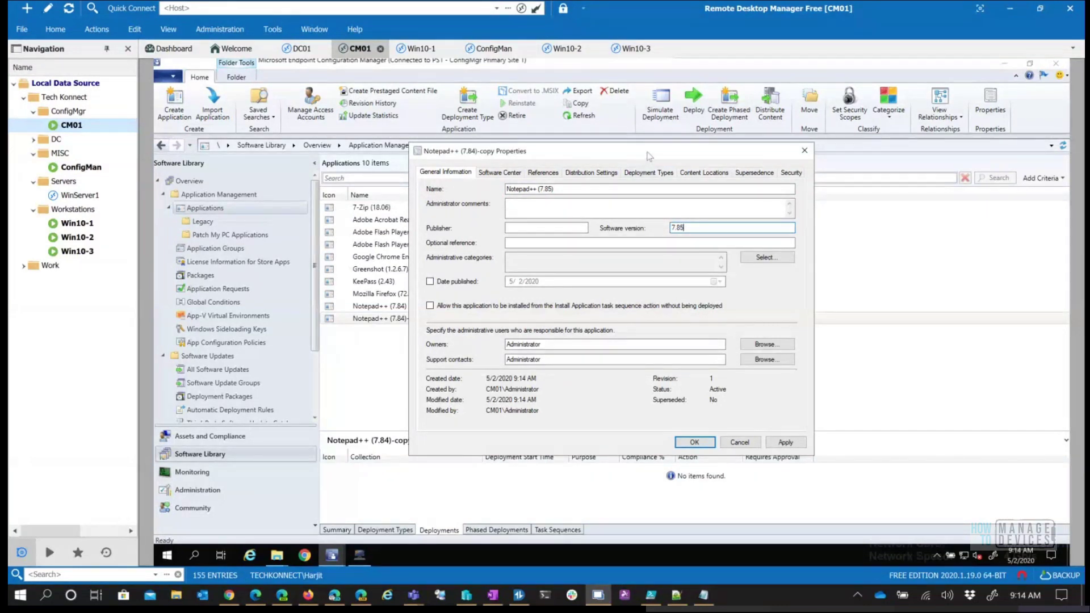
# - Set the localized application name for Software Center to Notepad++ (7.85) and check how applications are listed in Software Center on Win10-1
pyautogui.moveTo(649, 156); pyautogui.dragTo(723, 171)
pyautogui.click(570, 190)
pyautogui.click(670, 265)
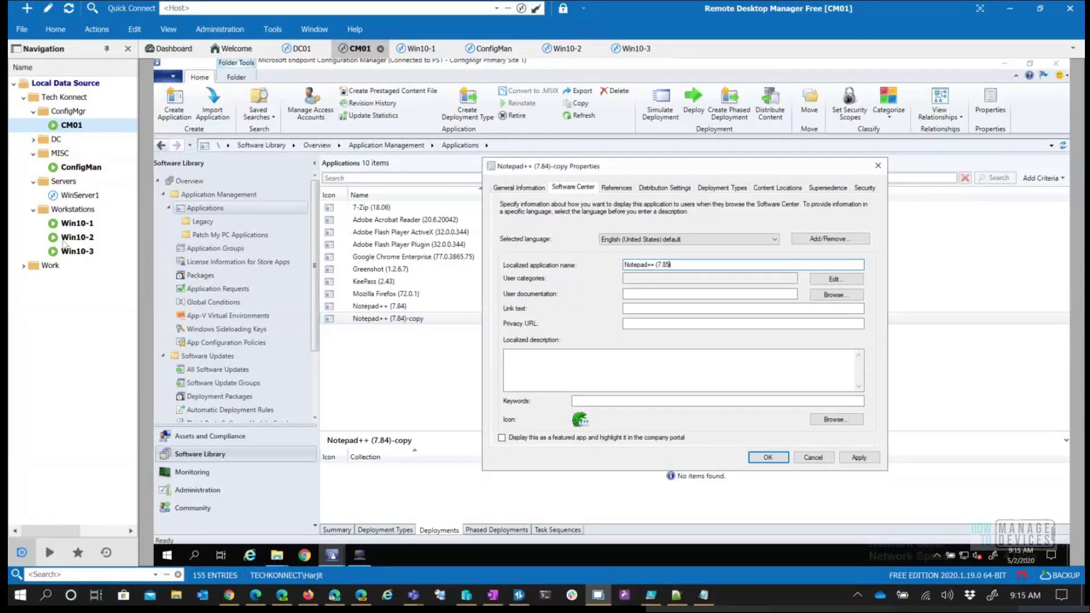
pyautogui.doubleClick(78, 227)
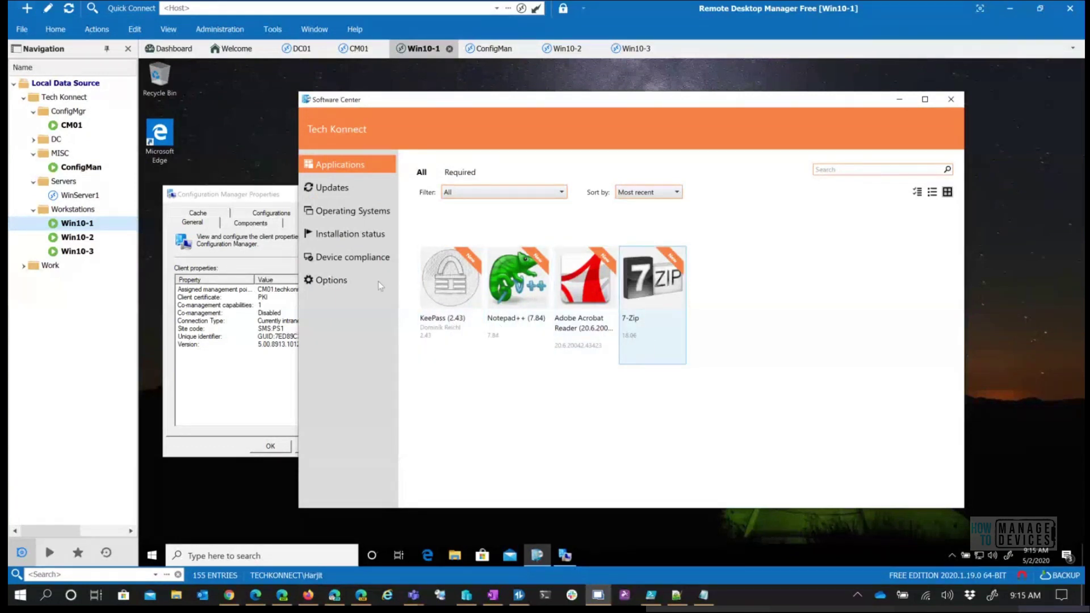
pyautogui.click(68, 125)
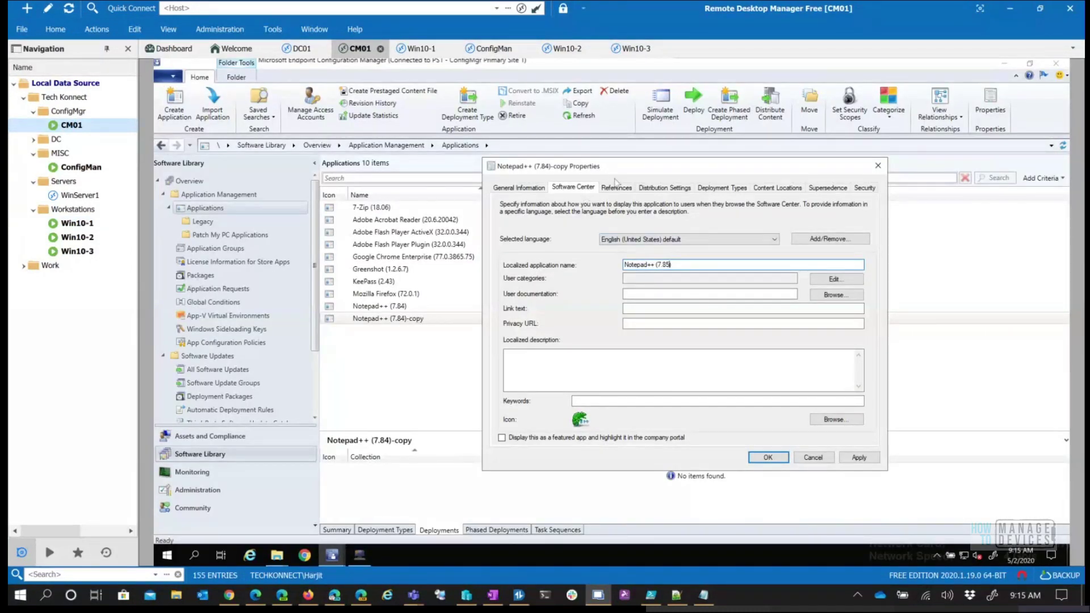
# - Edit the Notepad++ deployment type and set its content location to the 7.85 folder in \\cm01\sources\Apps\Notepad++
pyautogui.click(645, 188)
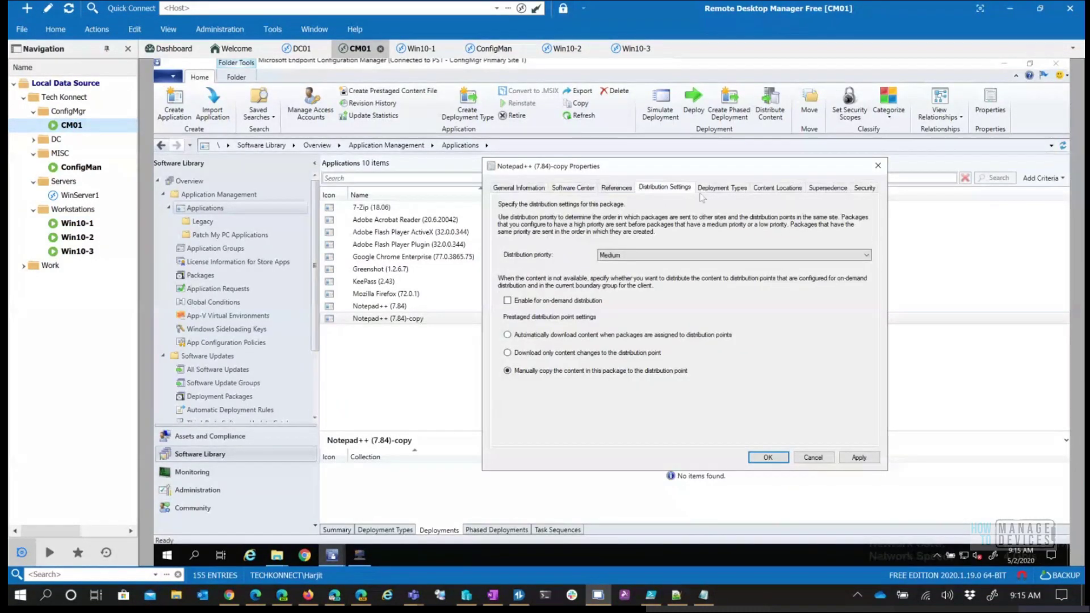
pyautogui.click(704, 190)
pyautogui.click(569, 272)
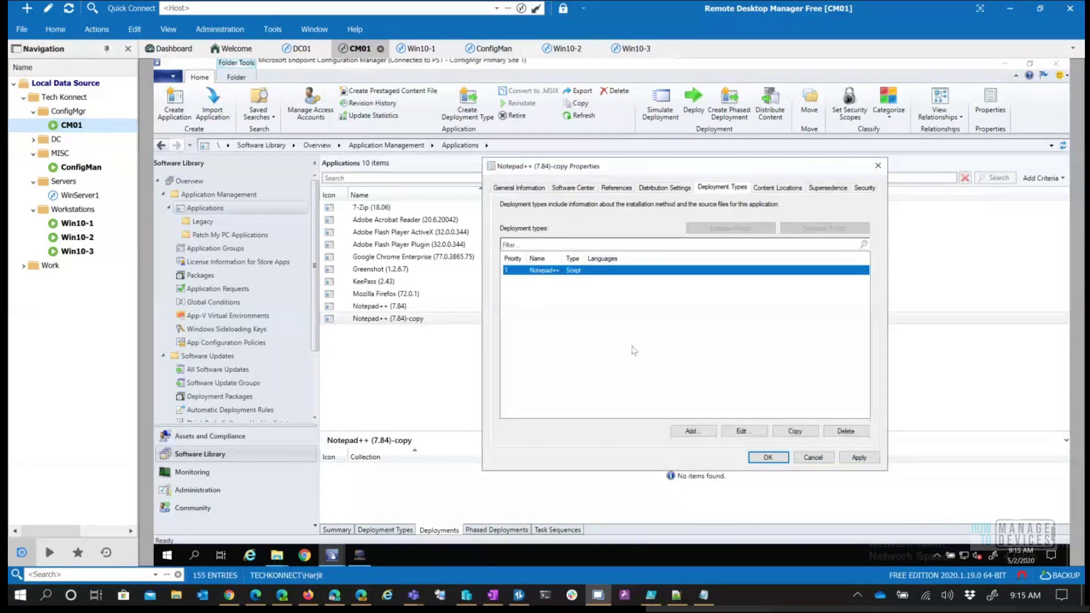
pyautogui.click(746, 433)
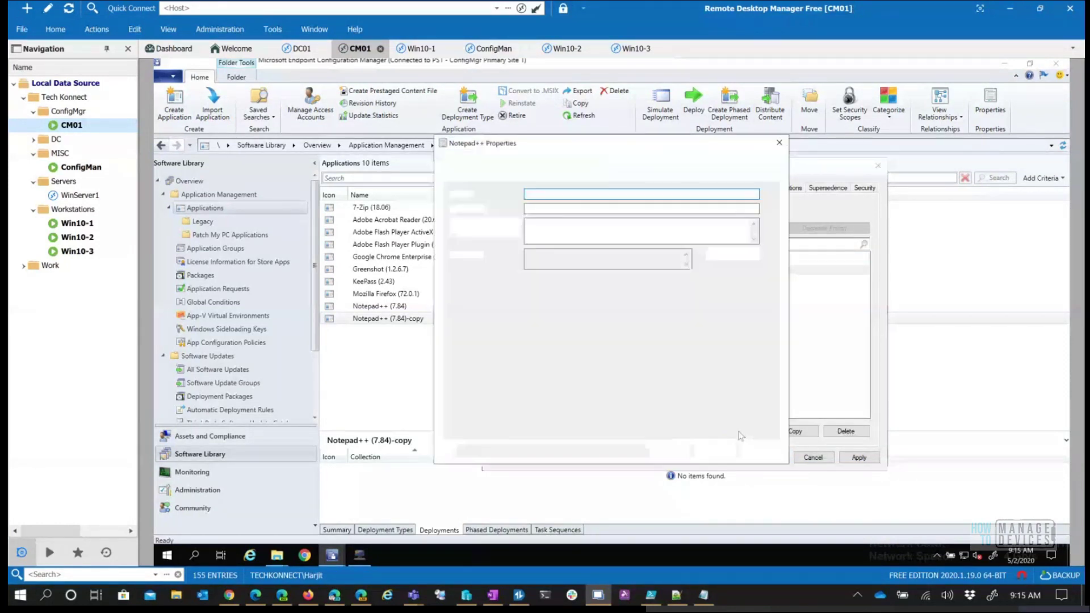
pyautogui.click(484, 176)
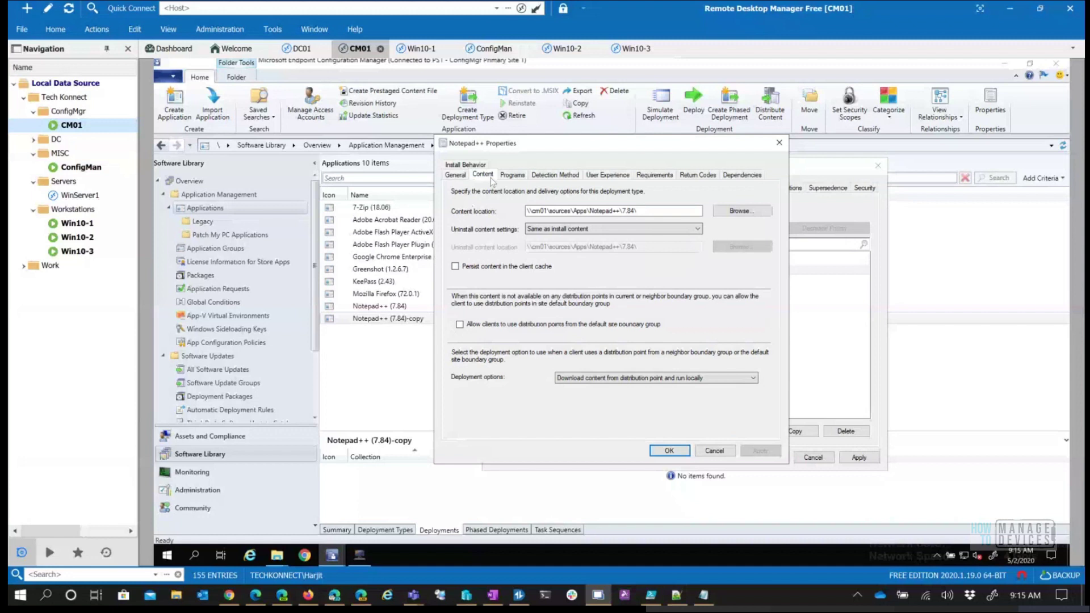
pyautogui.click(741, 213)
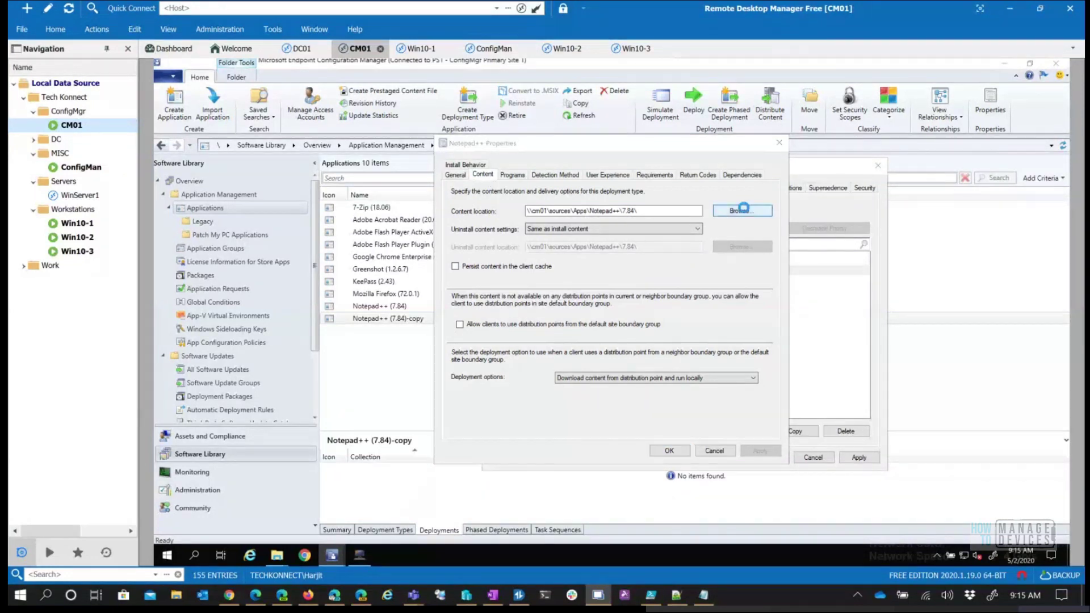
pyautogui.click(630, 179)
pyautogui.click(556, 243)
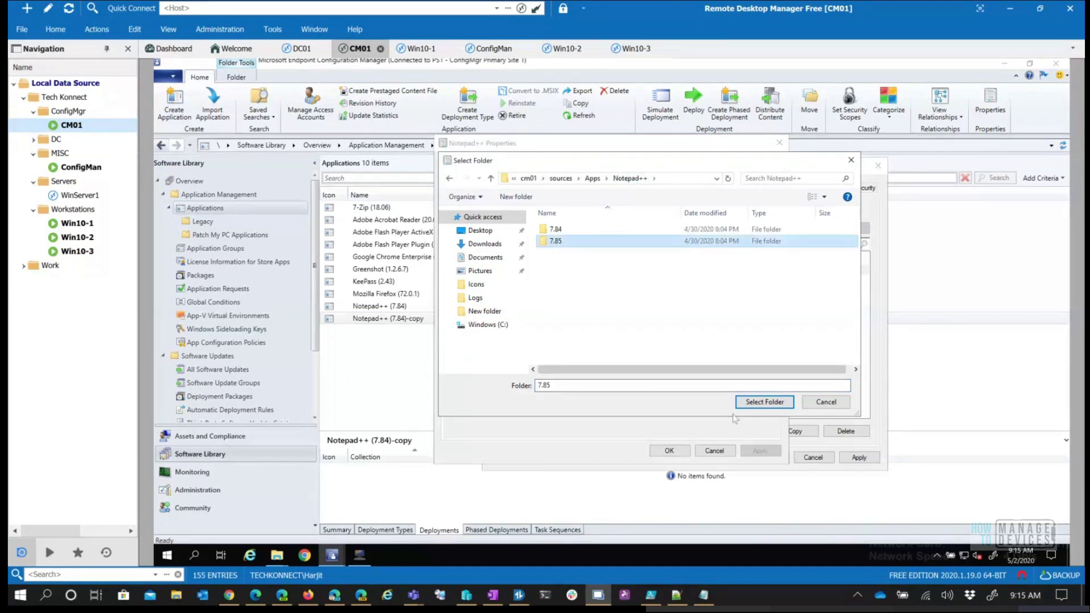
pyautogui.click(757, 403)
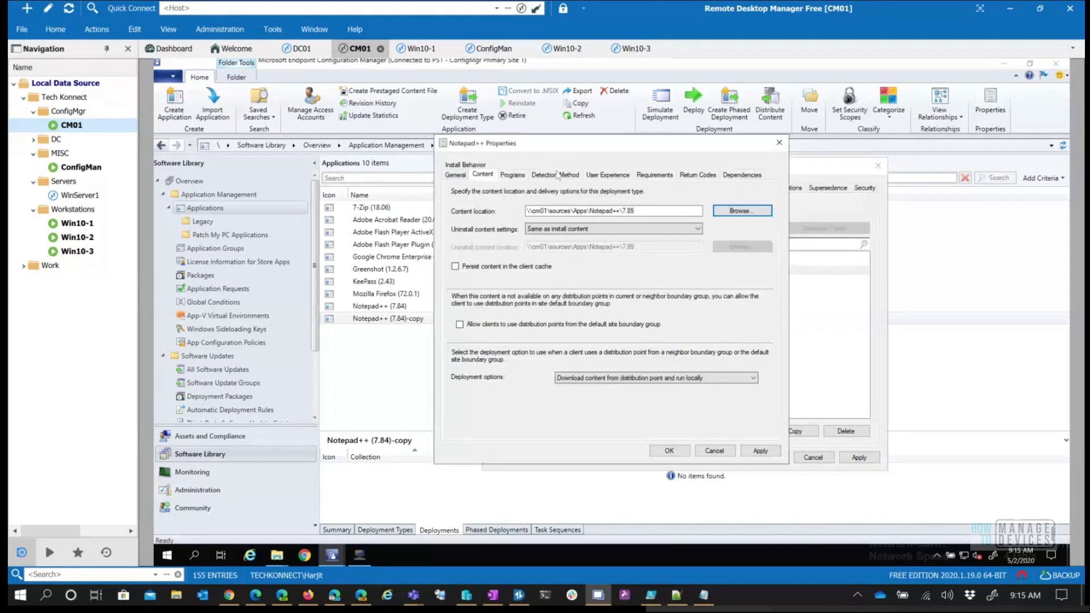
# - Check the installer's file name in the 7.85 source folder and set the deployment type's installation program to "npp.7.8.5.Installer.exe" /S
pyautogui.click(512, 175)
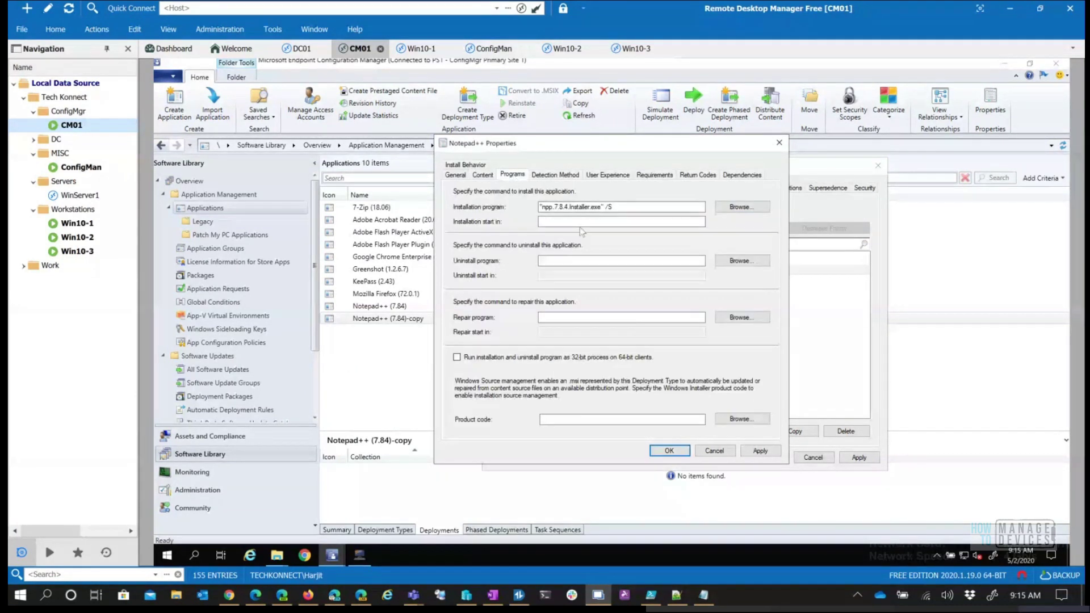
pyautogui.click(278, 557)
pyautogui.click(321, 514)
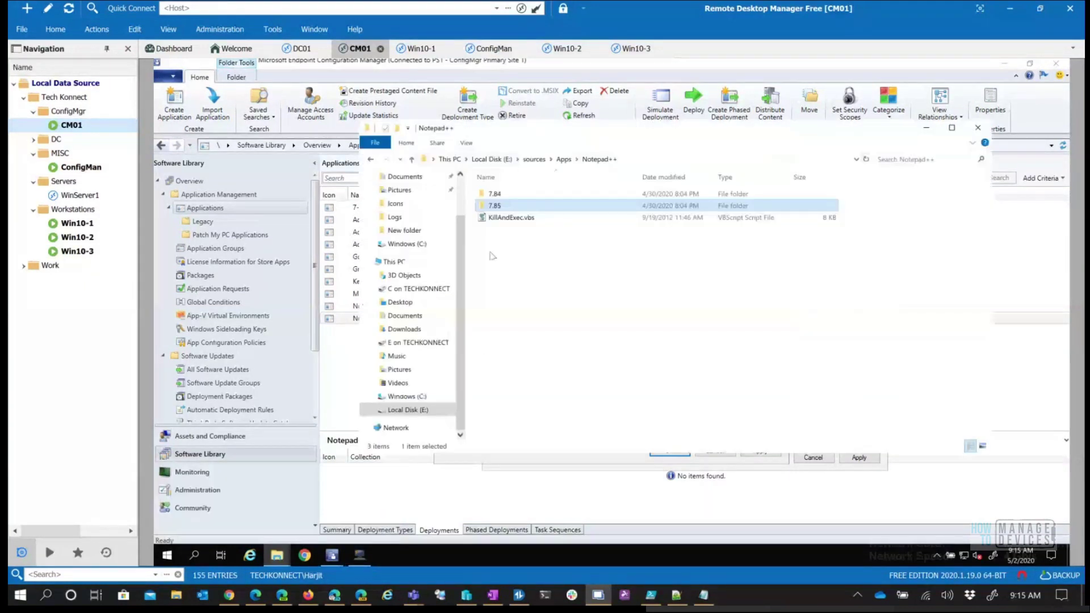
pyautogui.press('Return')
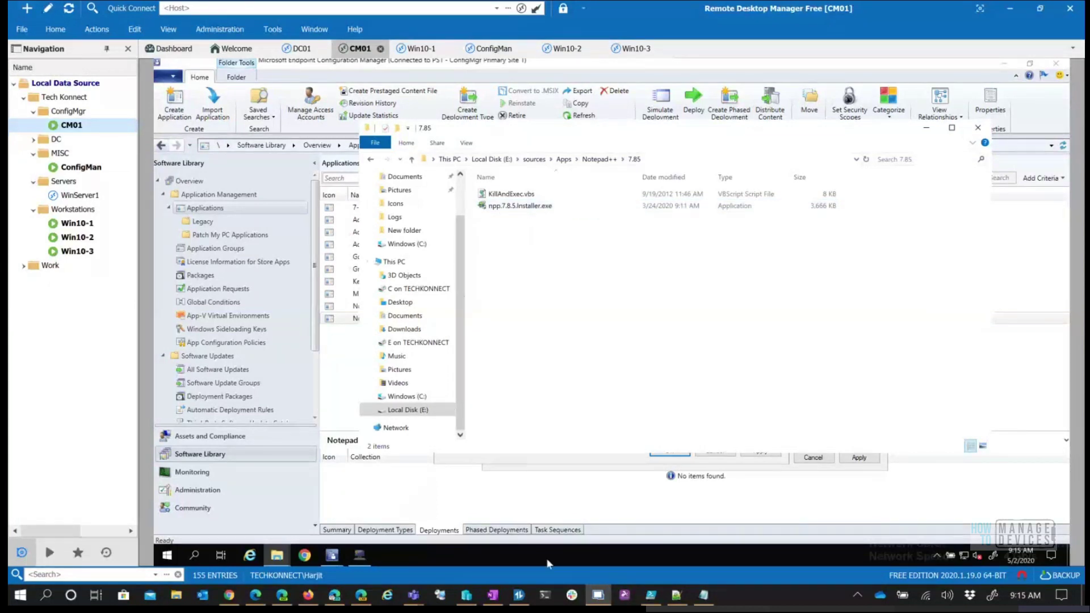
pyautogui.click(401, 484)
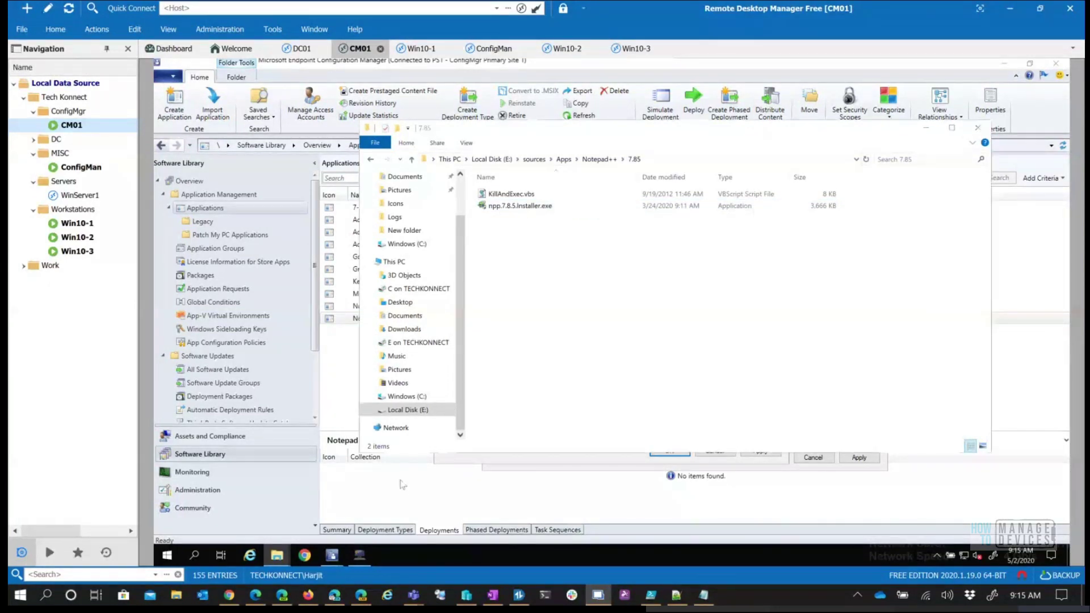
pyautogui.click(578, 461)
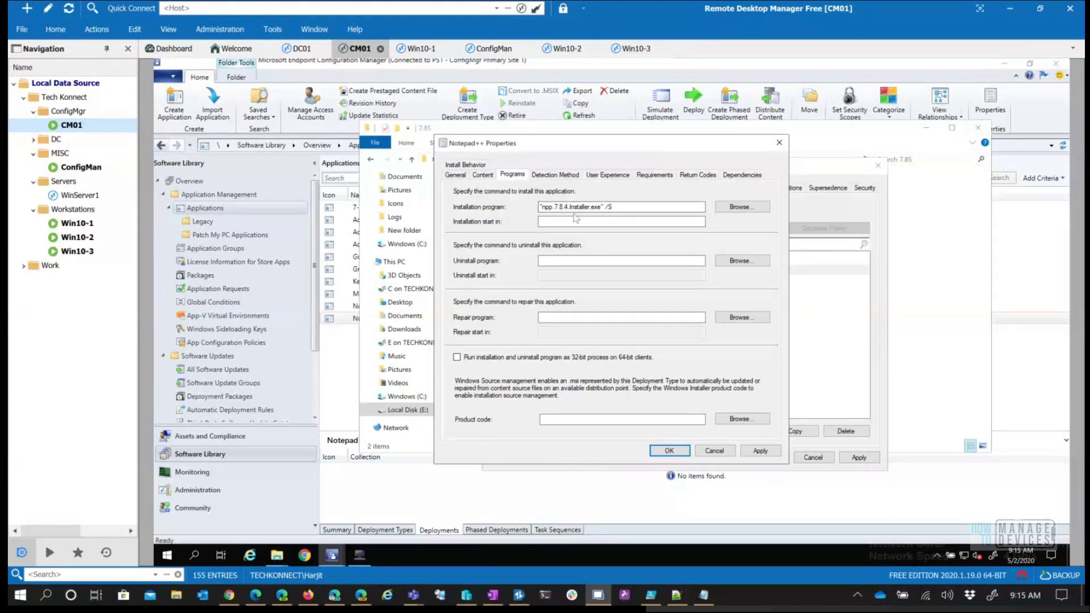
pyautogui.click(567, 208)
pyautogui.press('BackSpace')
pyautogui.write('5')
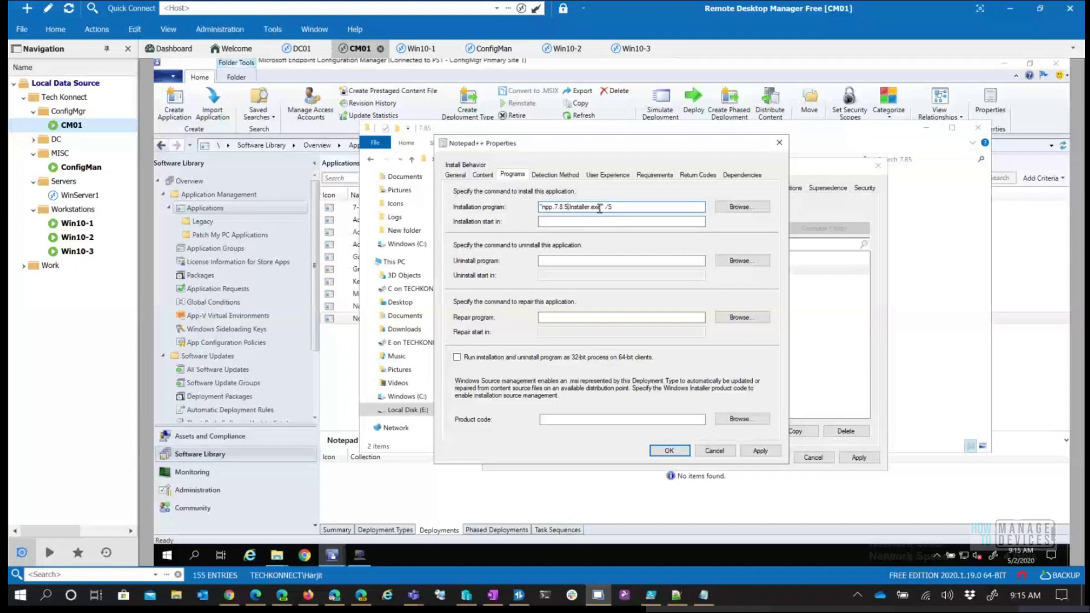
# - Open the deployment type's notepad++.exe version detection clause for editing
pyautogui.click(548, 175)
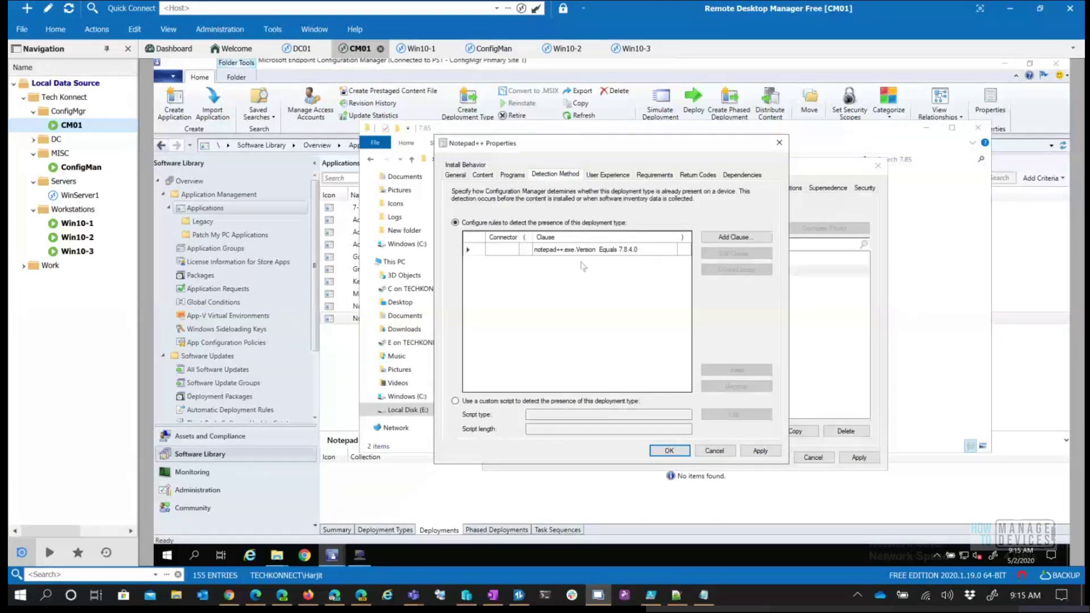
pyautogui.click(619, 253)
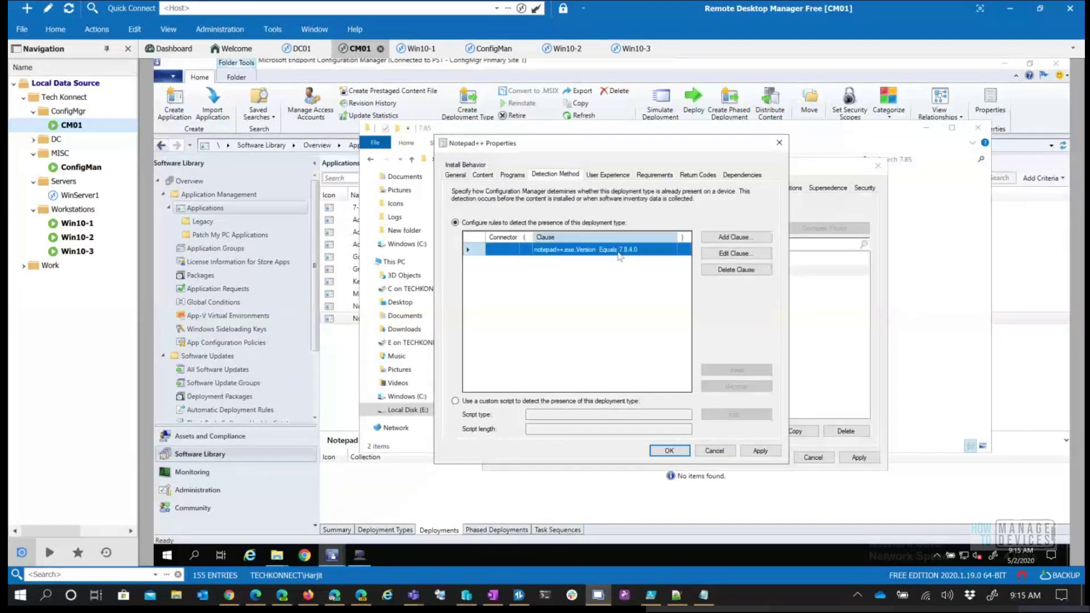
pyautogui.click(738, 253)
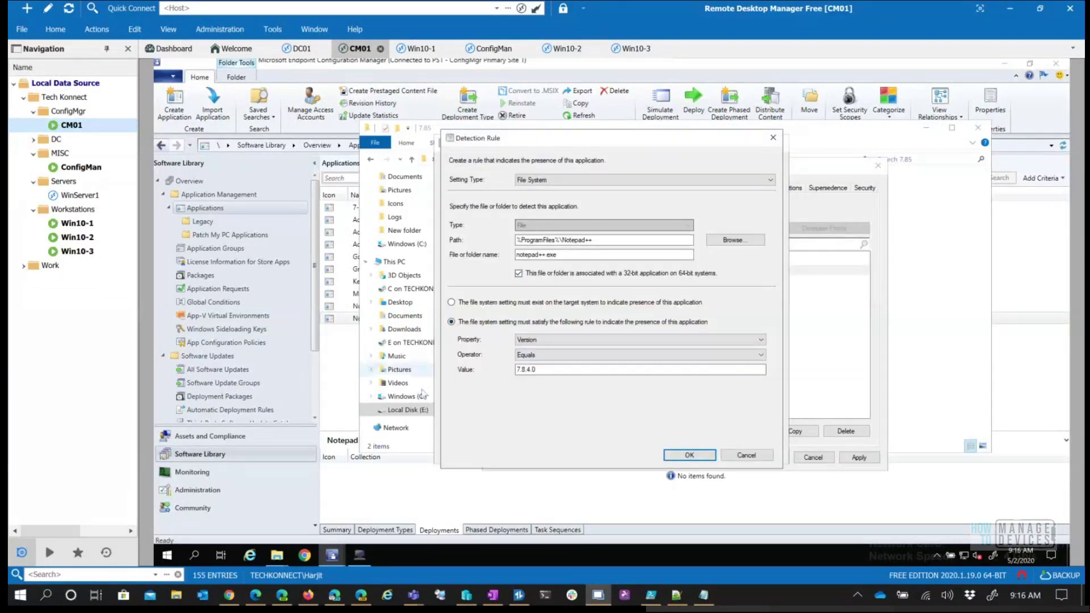
# - Look up the file version of npp.7.8.5.Installer.exe in its file details and return to the detection rule
pyautogui.click(404, 455)
pyautogui.click(536, 208)
pyautogui.rightClick(536, 210)
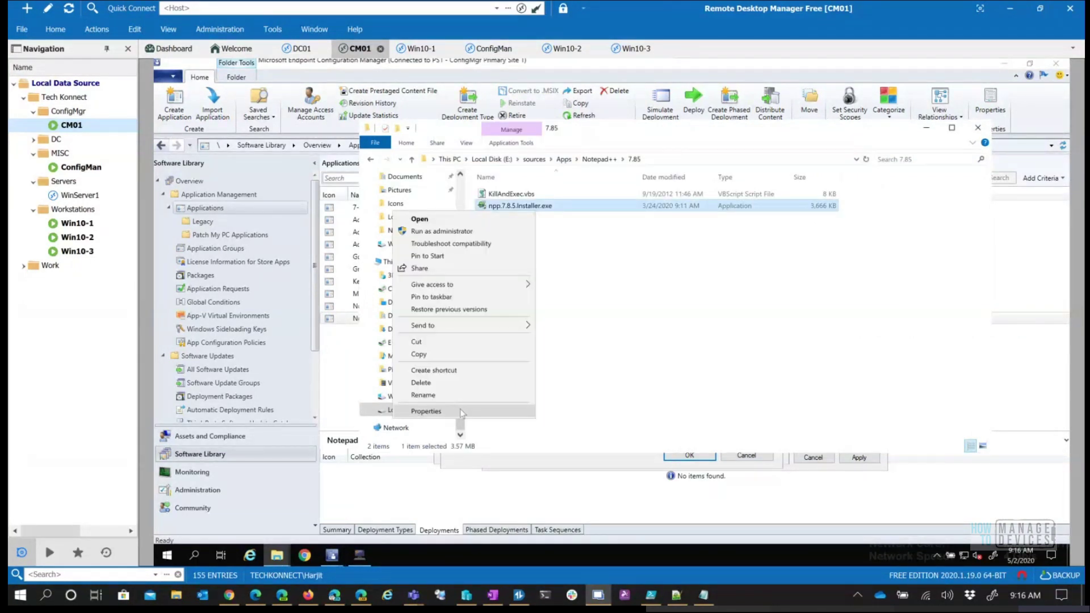
pyautogui.click(460, 409)
pyautogui.click(570, 206)
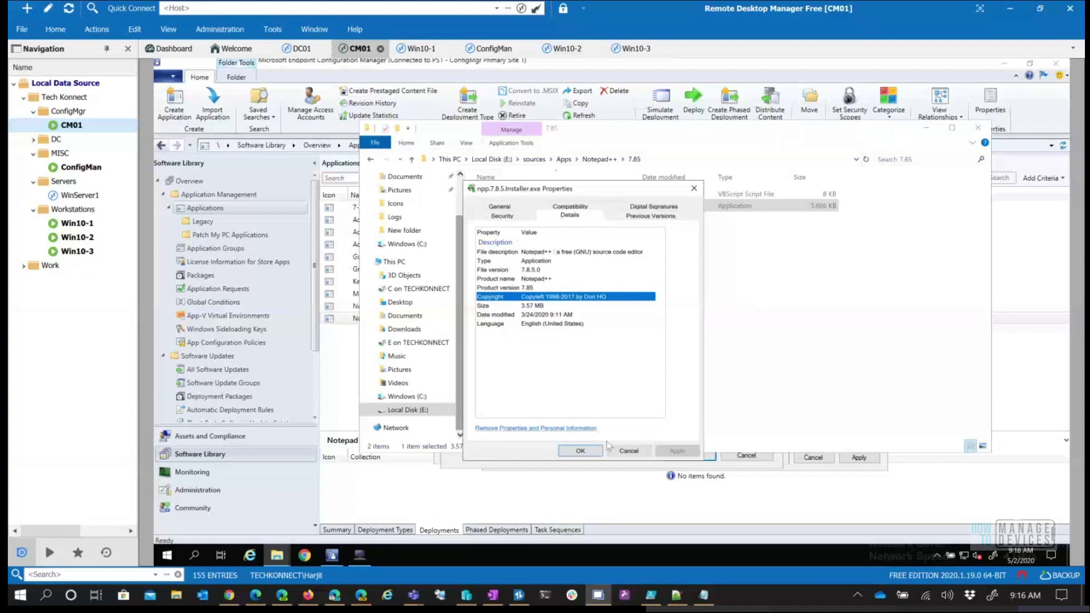
pyautogui.click(628, 451)
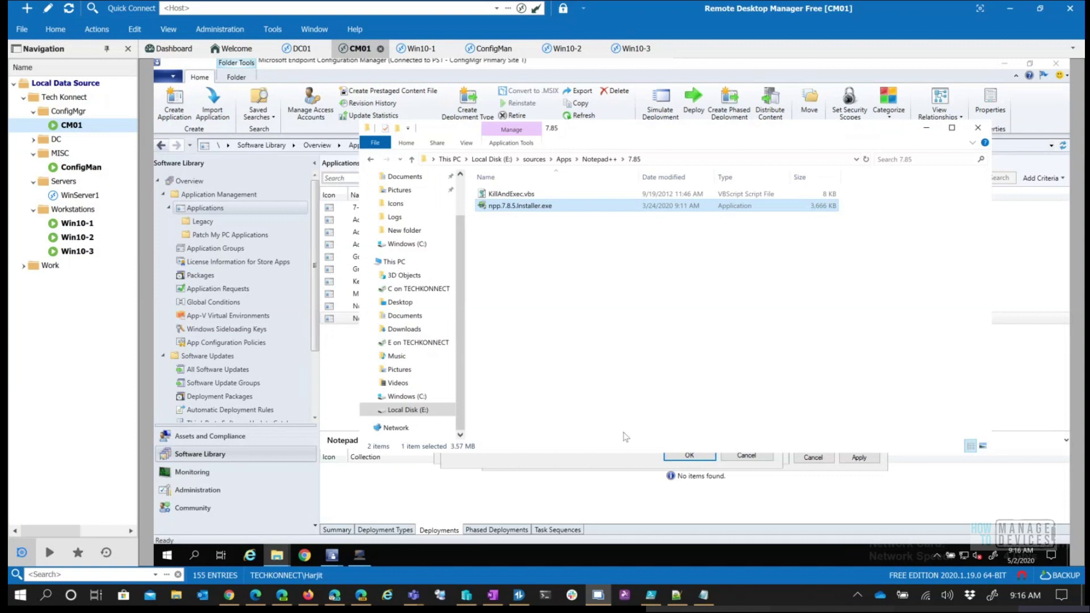
pyautogui.moveTo(604, 136); pyautogui.dragTo(538, 130)
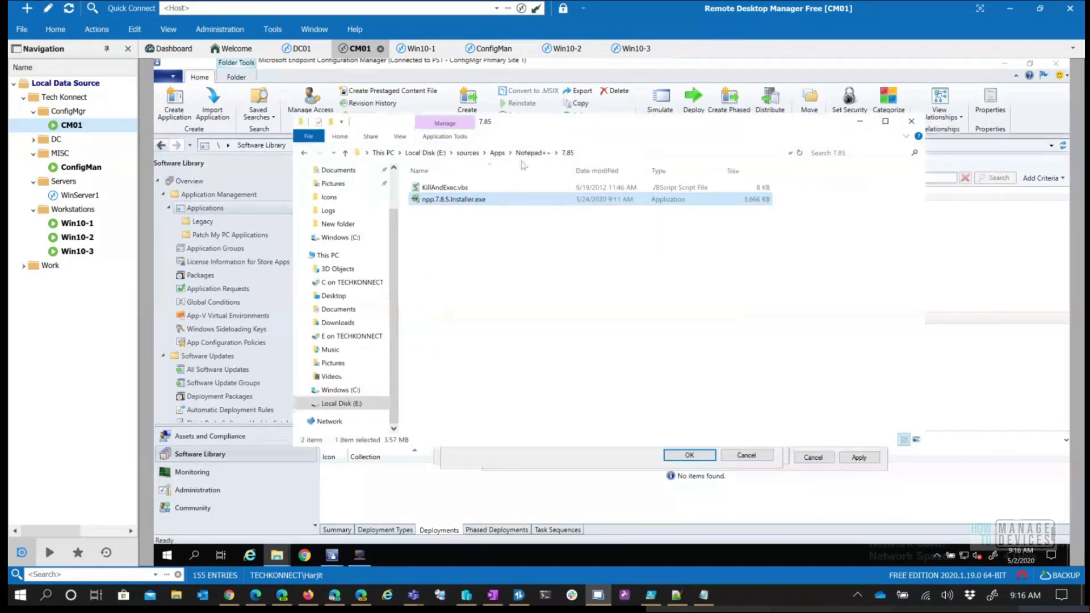
pyautogui.click(555, 458)
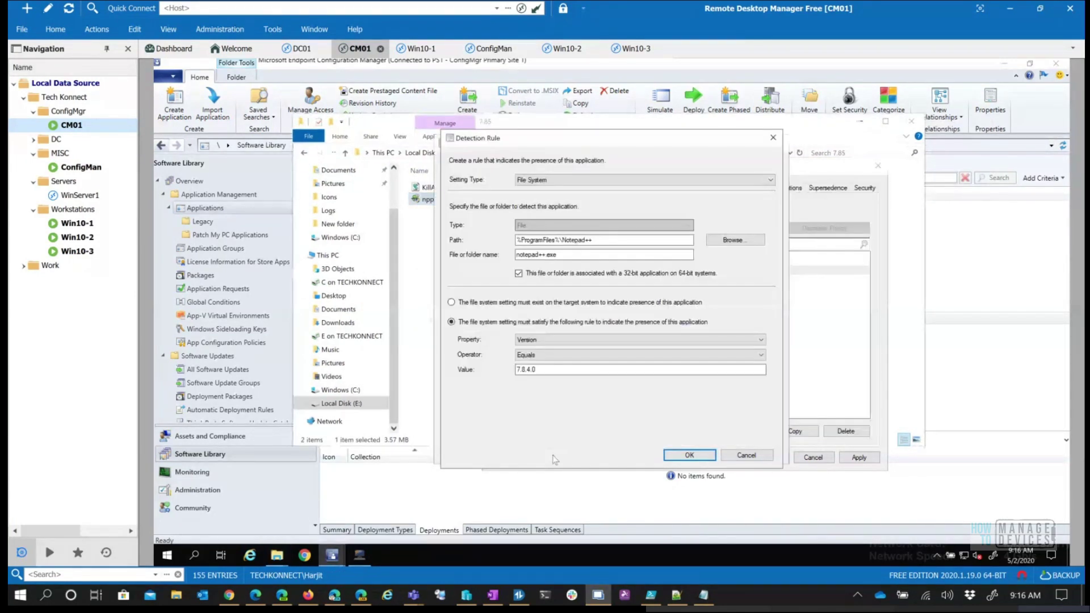
pyautogui.click(526, 259)
# - In File Explorer on the local computer, examine the version details of notepad++.exe in C:\Program Files (x86)\Notepad++, and close the window
pyautogui.click(182, 594)
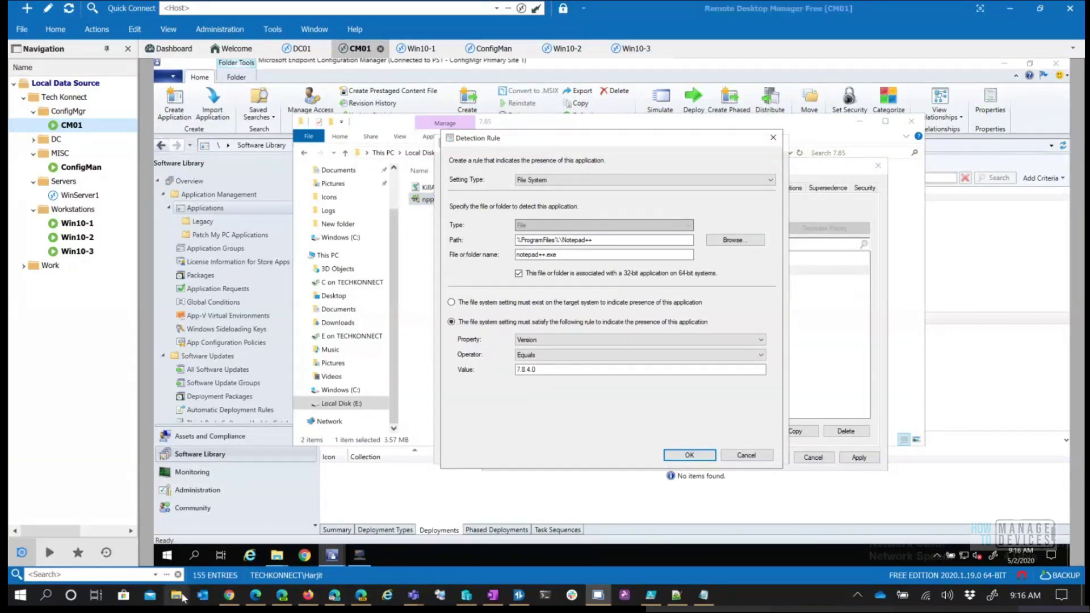
pyautogui.scroll(-2, 301, 439)
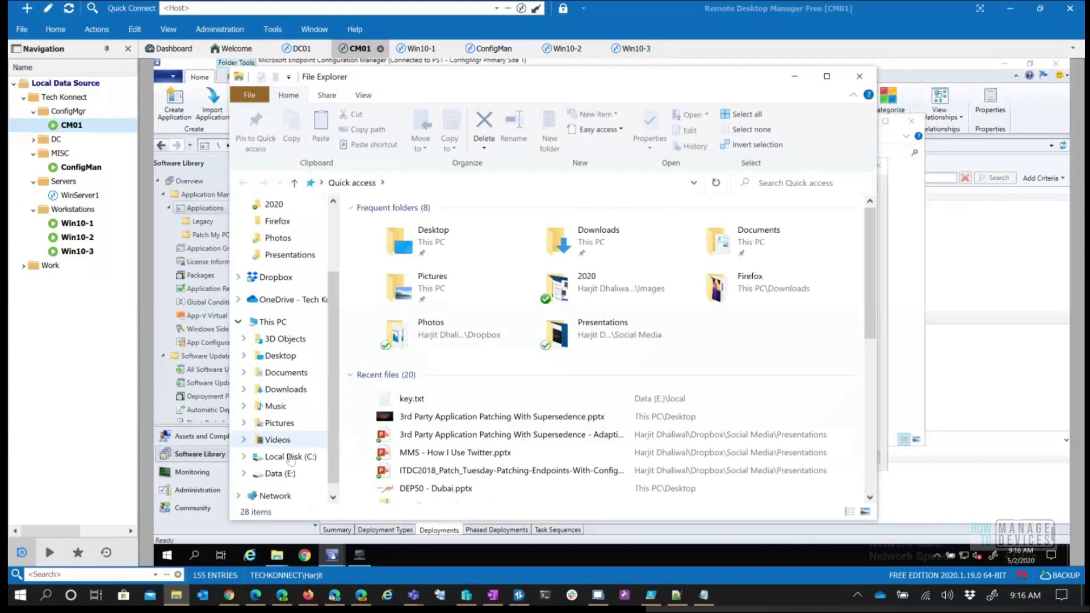
pyautogui.click(293, 457)
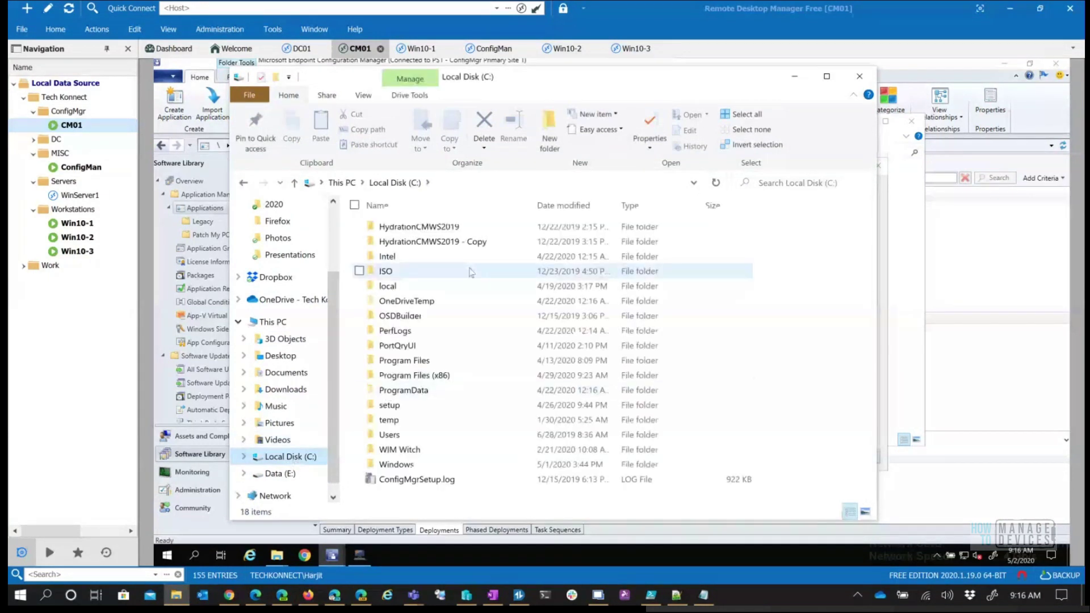
pyautogui.click(448, 377)
pyautogui.doubleClick(449, 377)
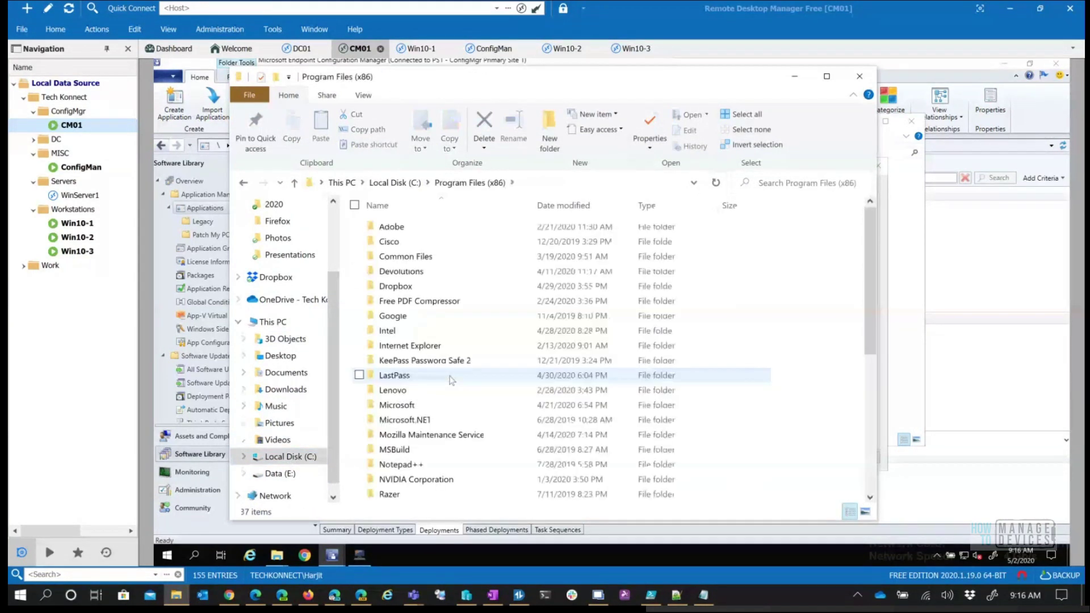
pyautogui.scroll(-1, 417, 426)
pyautogui.click(416, 425)
pyautogui.doubleClick(416, 424)
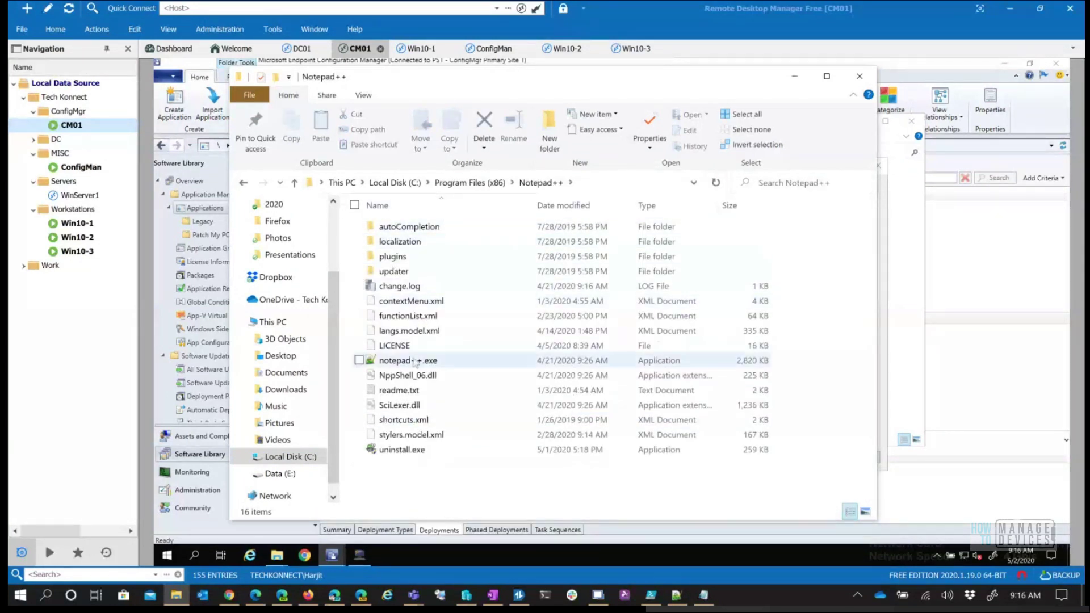
pyautogui.click(441, 361)
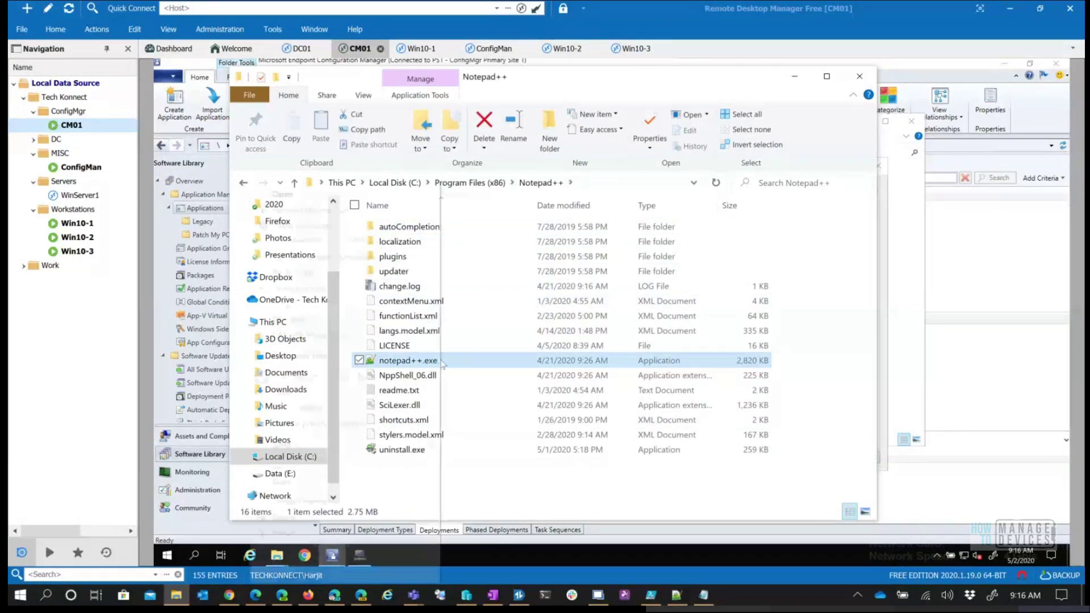
pyautogui.rightClick(442, 364)
pyautogui.click(322, 575)
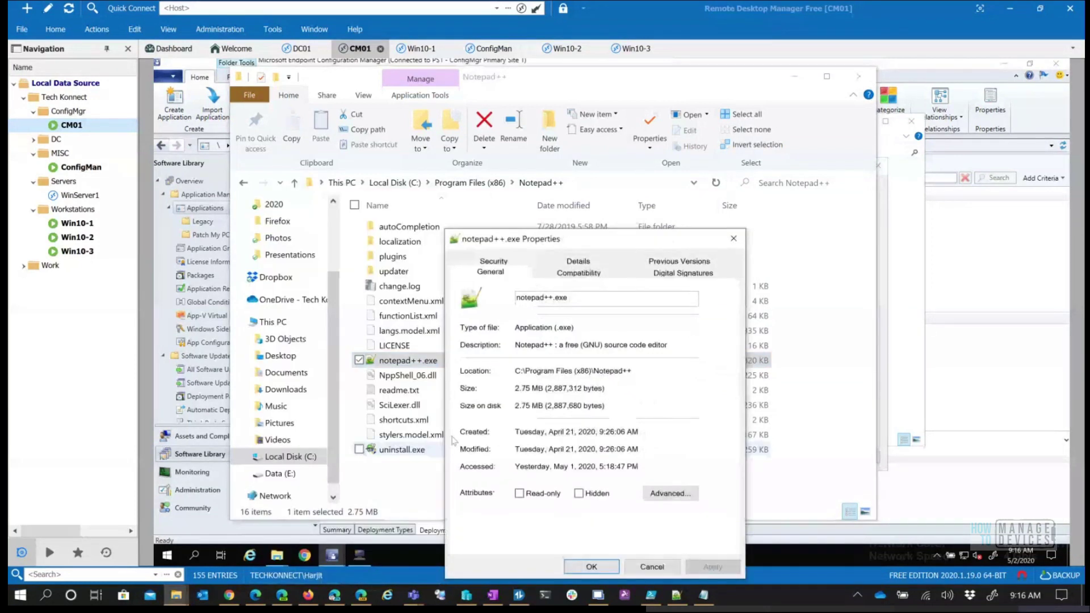
pyautogui.click(578, 263)
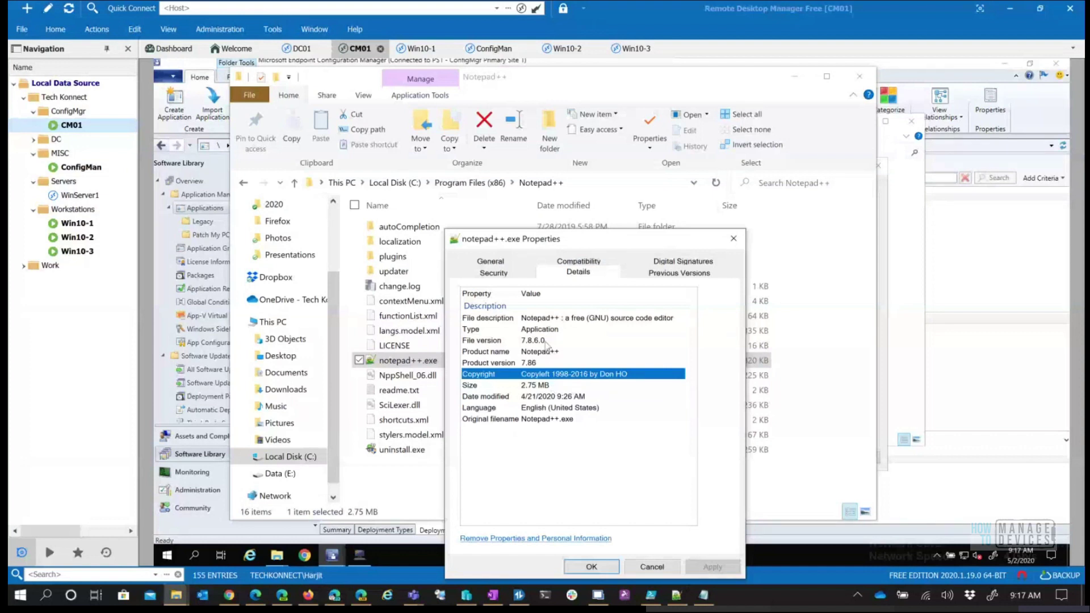
pyautogui.click(670, 567)
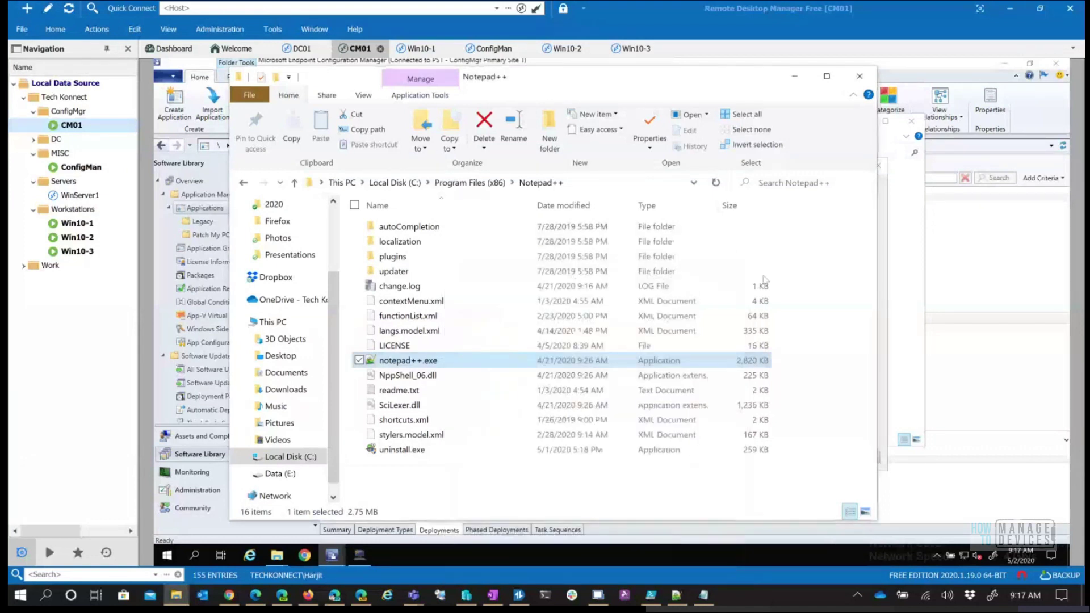
pyautogui.click(860, 77)
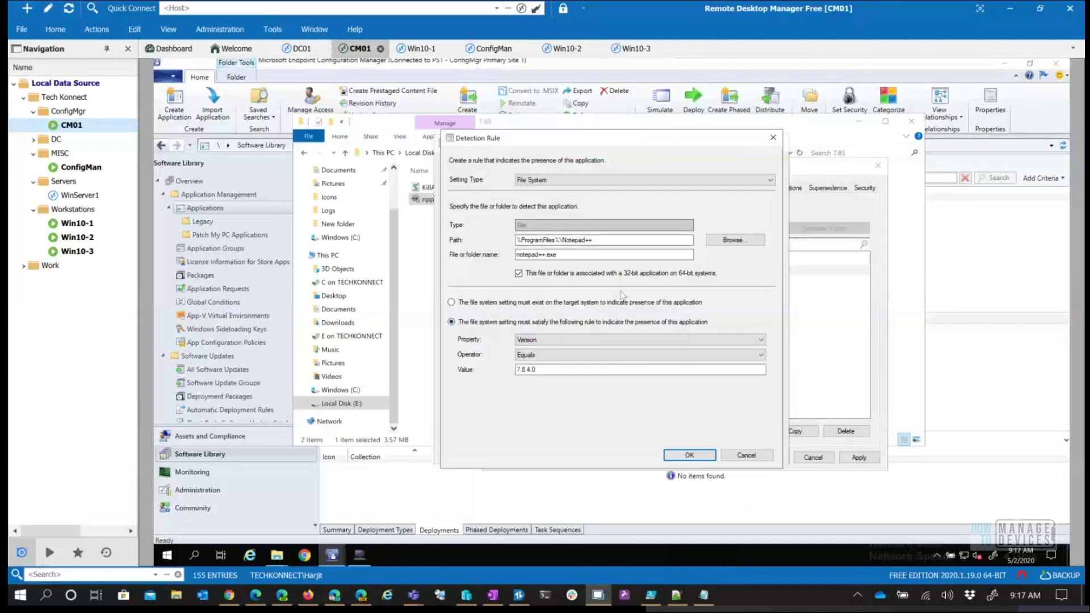
# - Set the detection rule's version value to 7.8.5.0 and save the deployment type and application properties
pyautogui.click(534, 370)
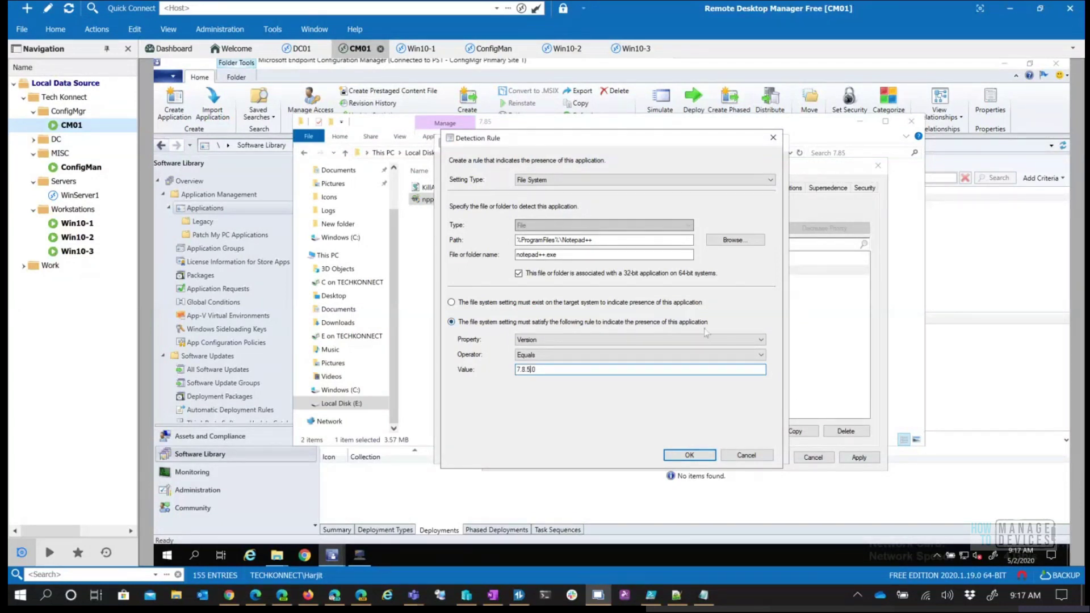
pyautogui.click(688, 456)
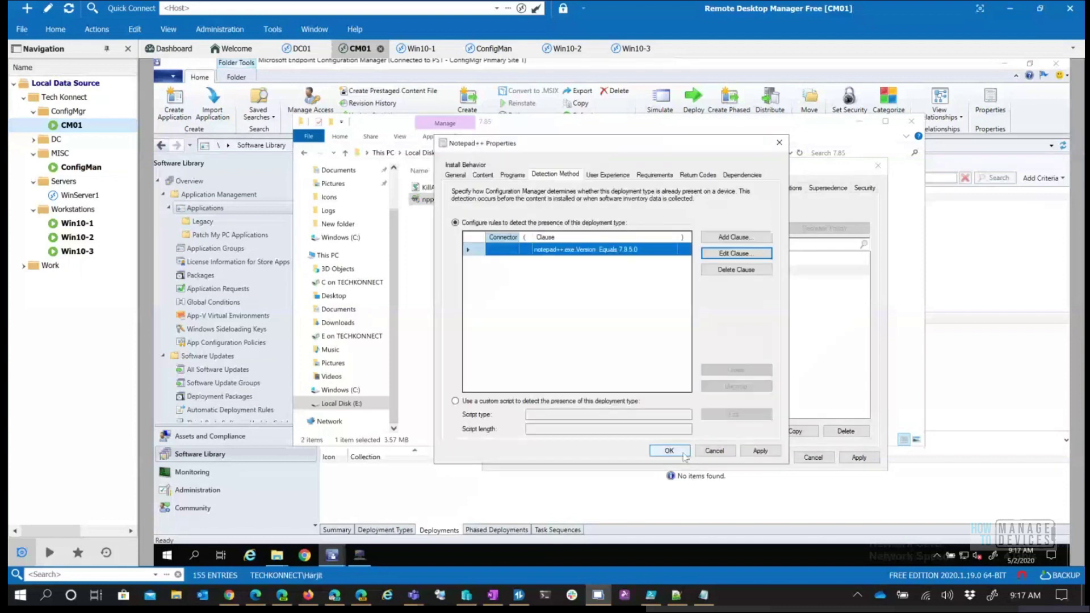
pyautogui.click(670, 451)
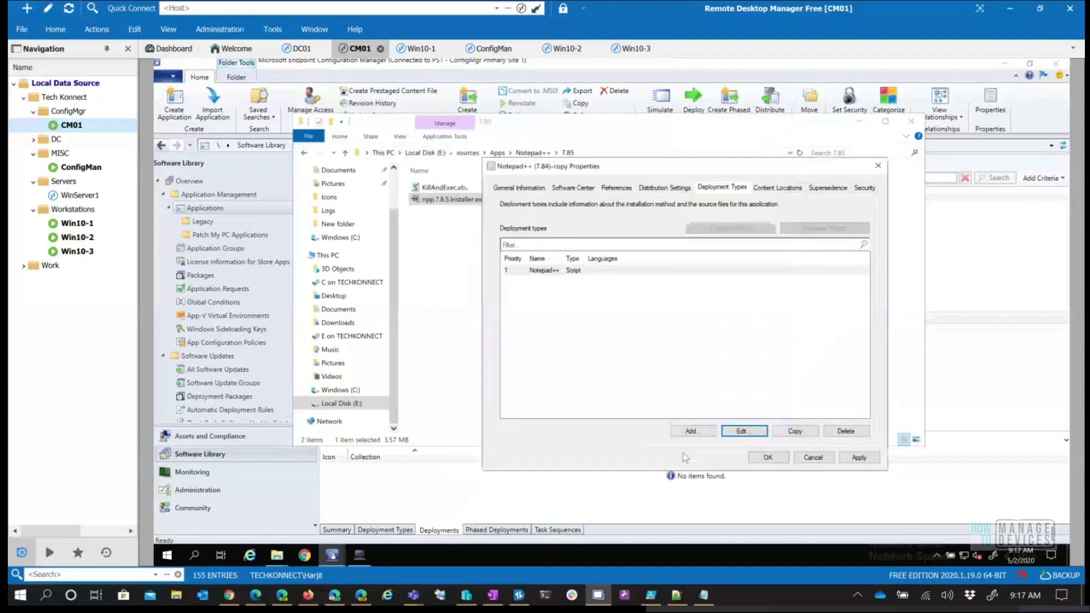
pyautogui.click(771, 460)
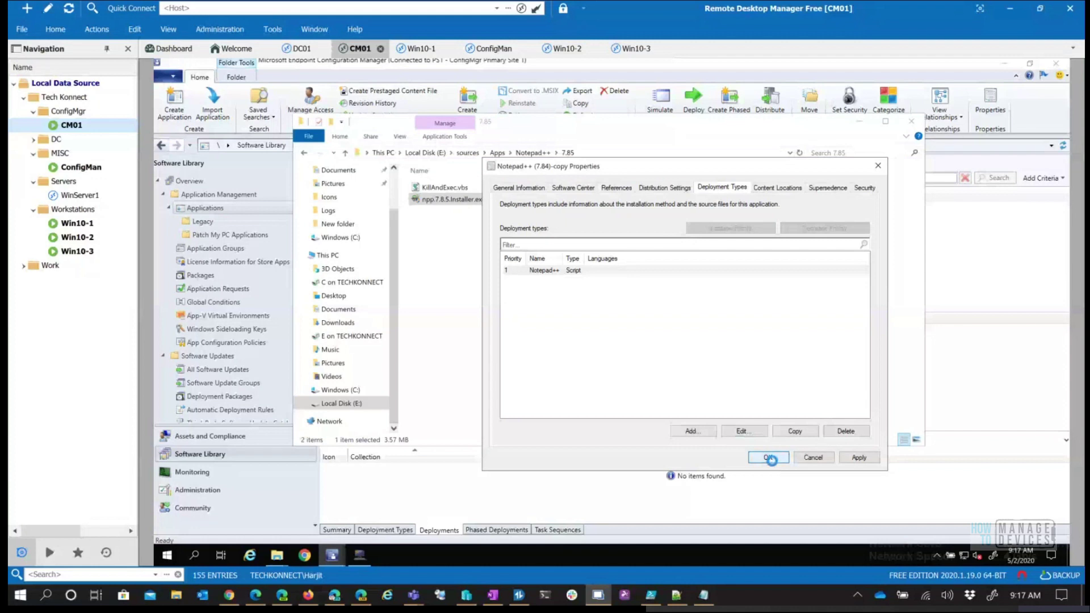
pyautogui.click(860, 122)
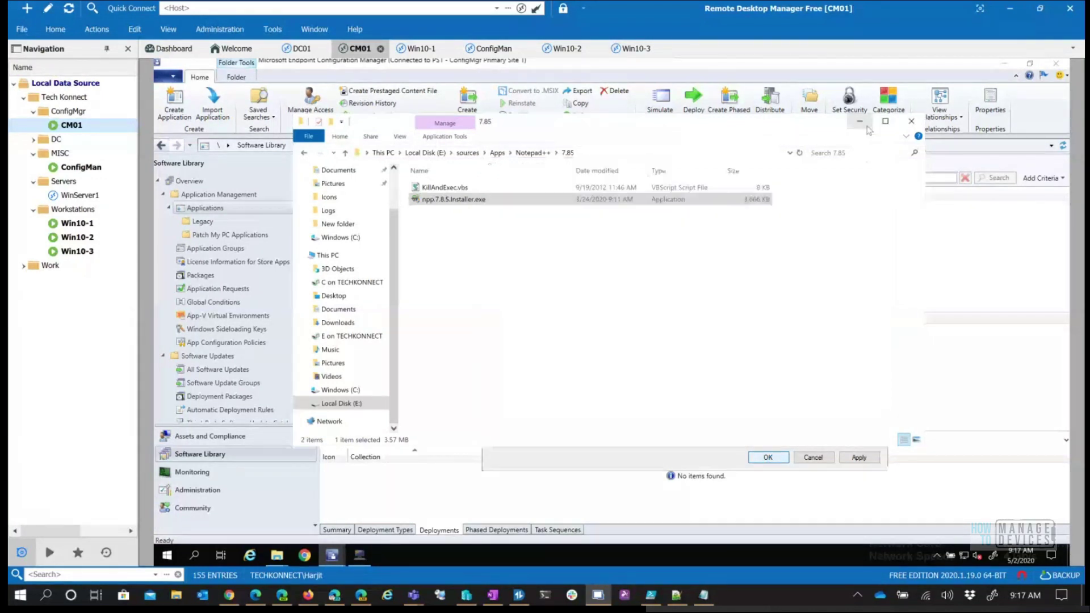
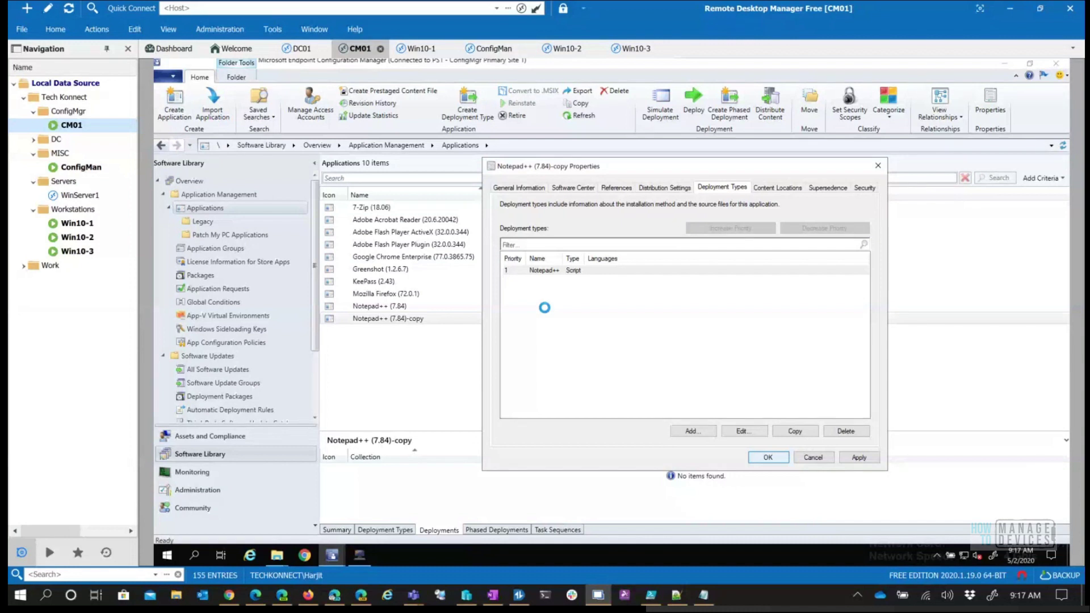
# - Delete the All Desktop and Server Clients deployment of Notepad++ (7.84)
pyautogui.click(404, 307)
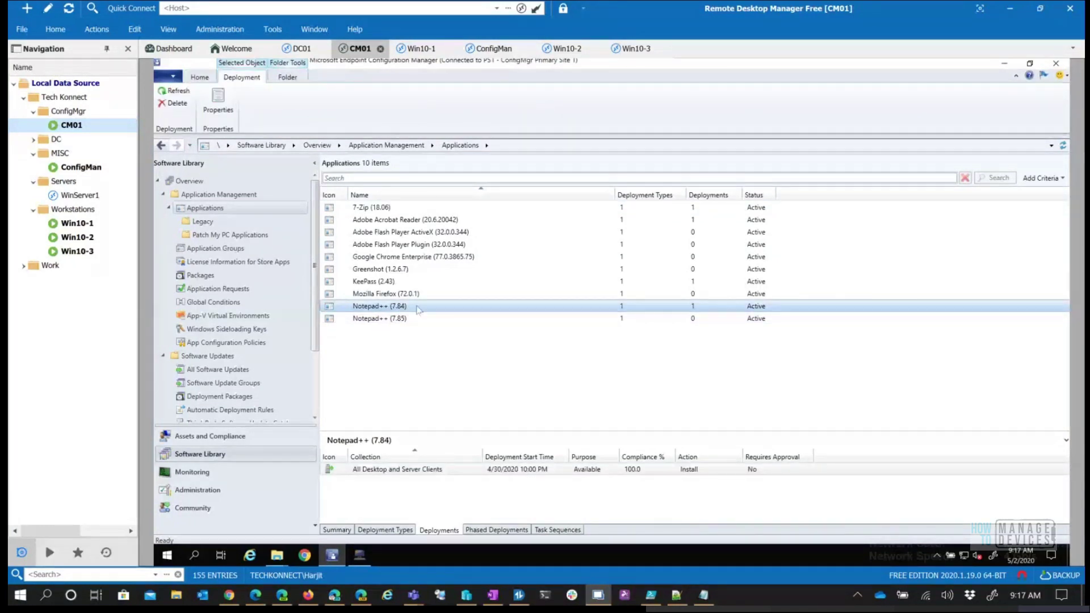
pyautogui.rightClick(418, 310)
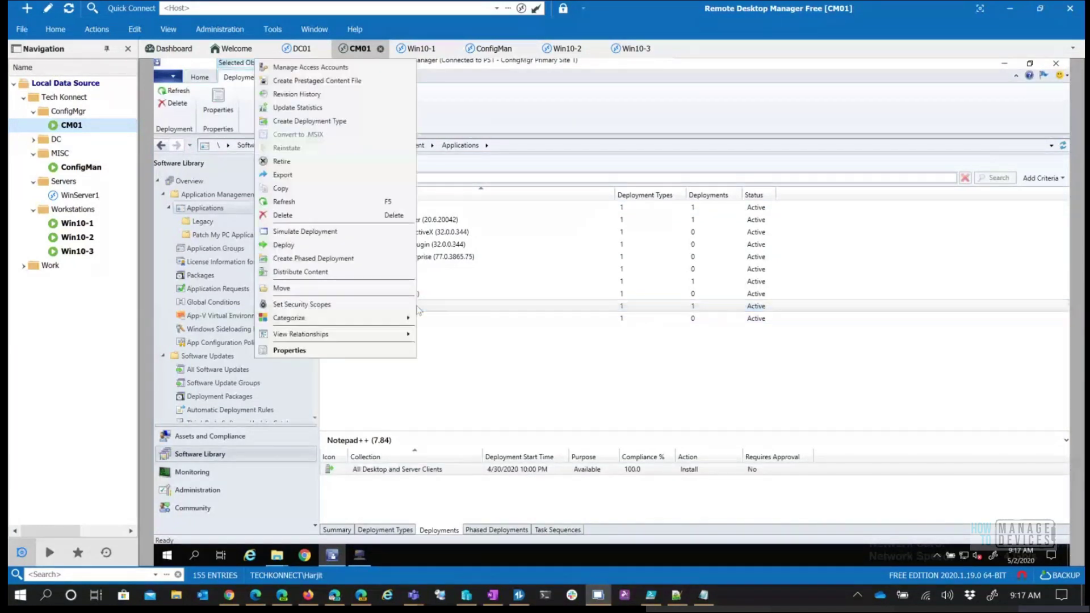
pyautogui.click(453, 474)
pyautogui.rightClick(454, 476)
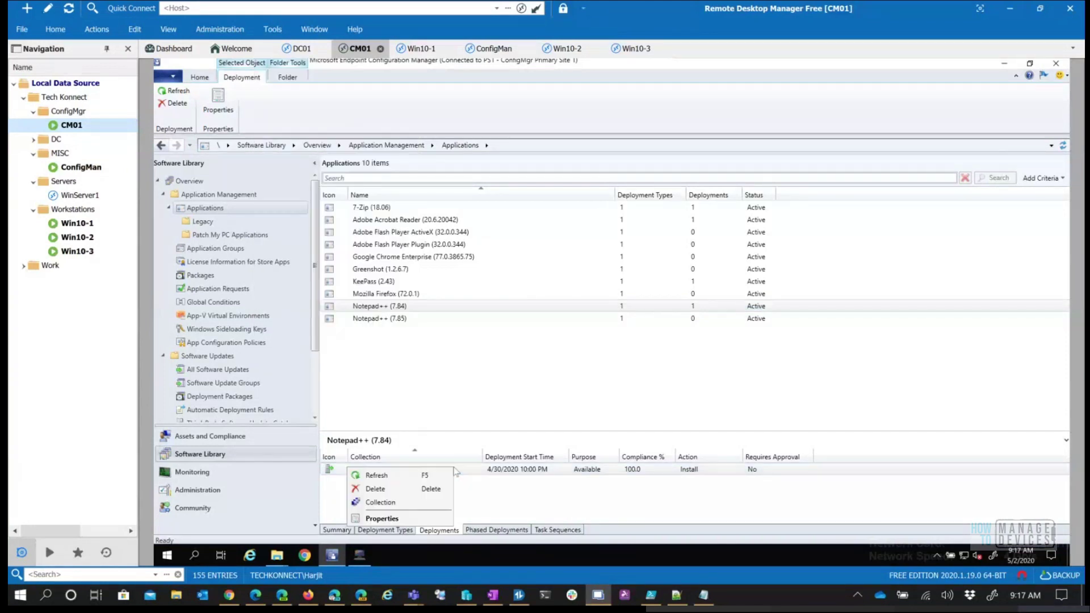
pyautogui.click(413, 489)
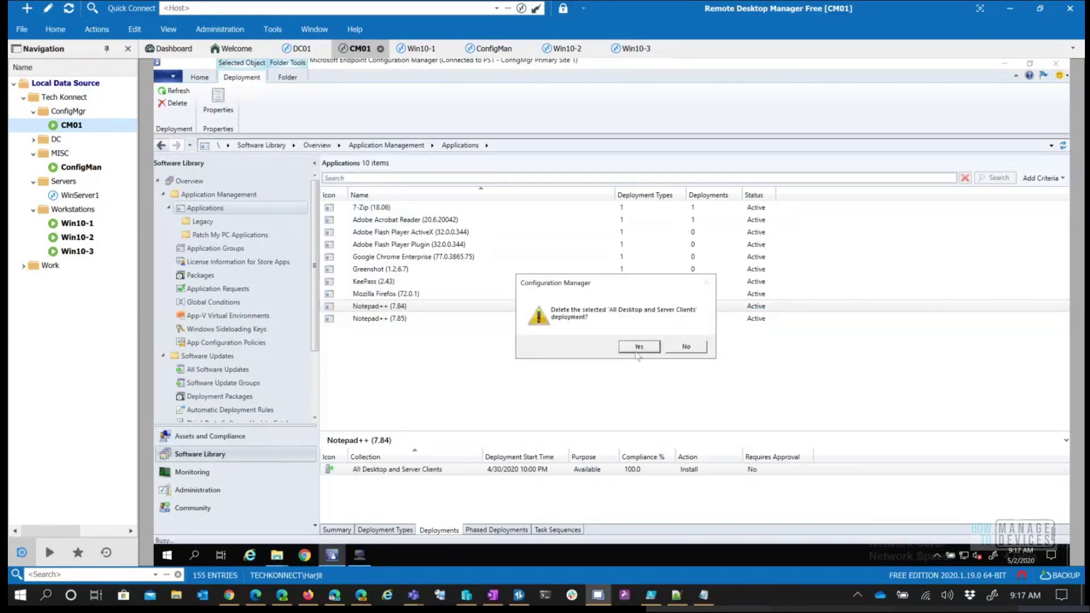
pyautogui.click(640, 347)
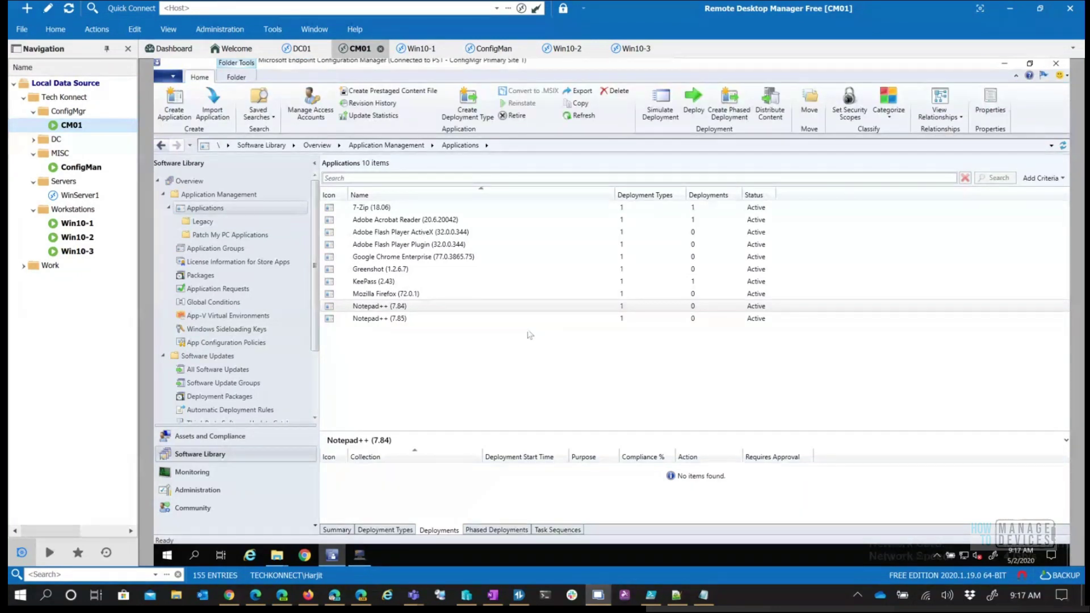
# - Retire the Notepad++ (7.84) application
pyautogui.click(402, 318)
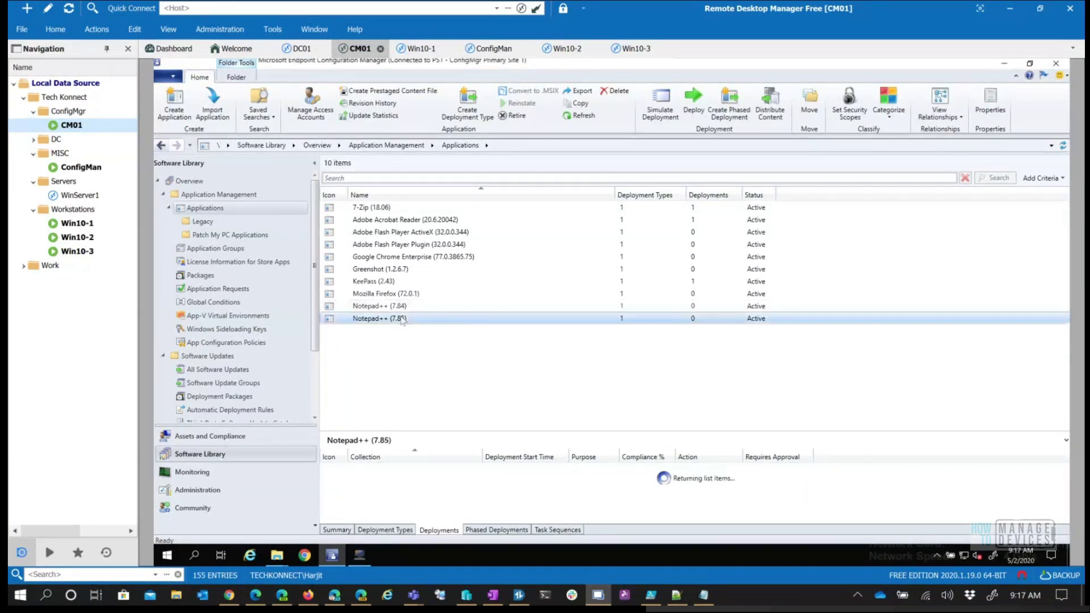
pyautogui.click(428, 306)
pyautogui.rightClick(429, 307)
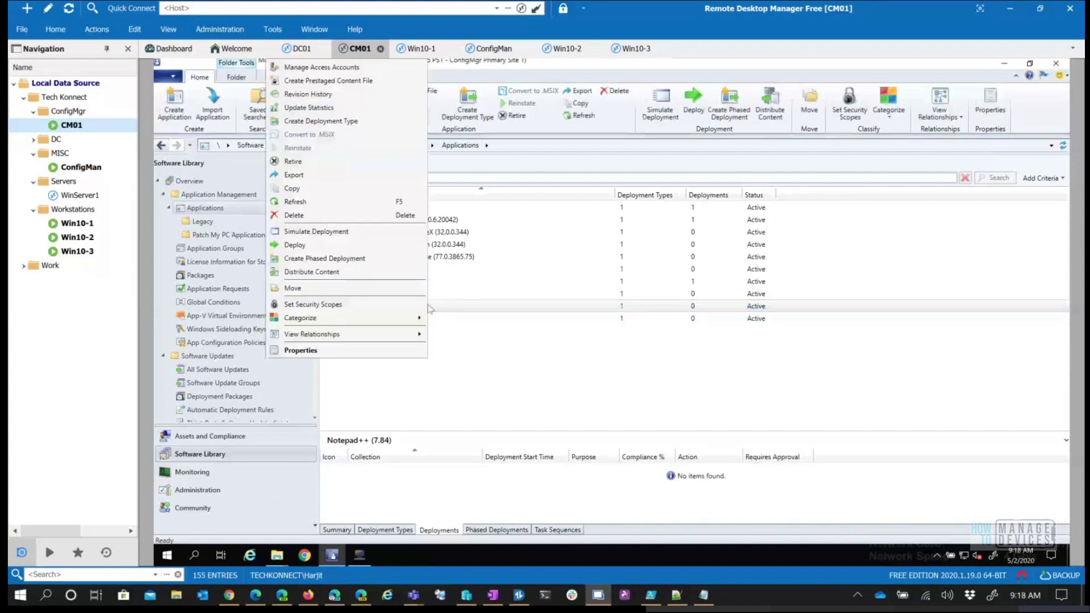
pyautogui.click(293, 161)
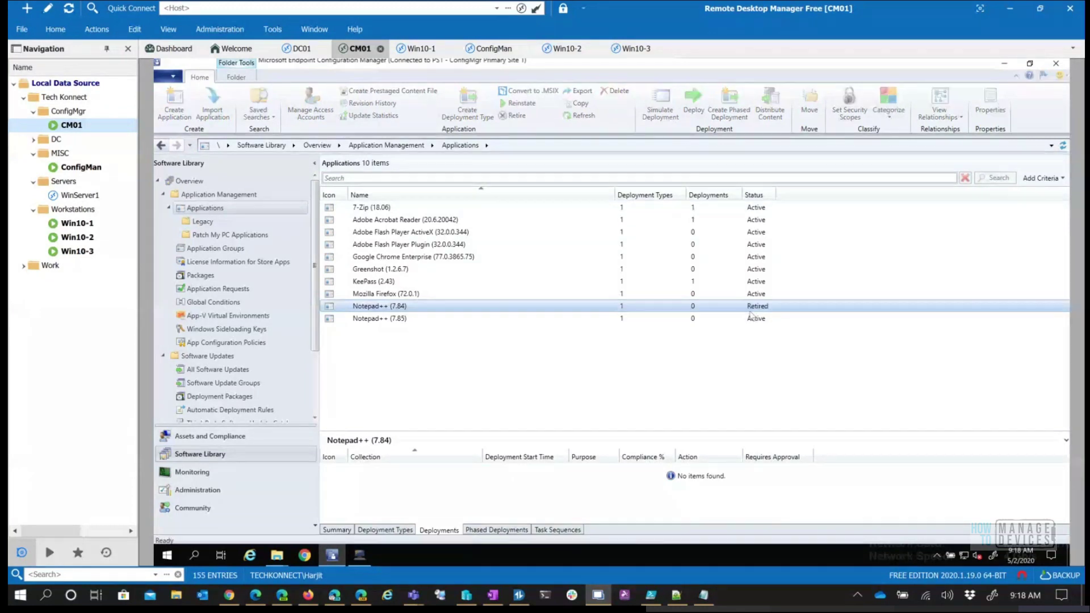
# - Distribute the content of Notepad++ (7.85) to the distribution point CM01.TECHKONNECT.DHALICO.COM
pyautogui.click(402, 320)
pyautogui.rightClick(401, 320)
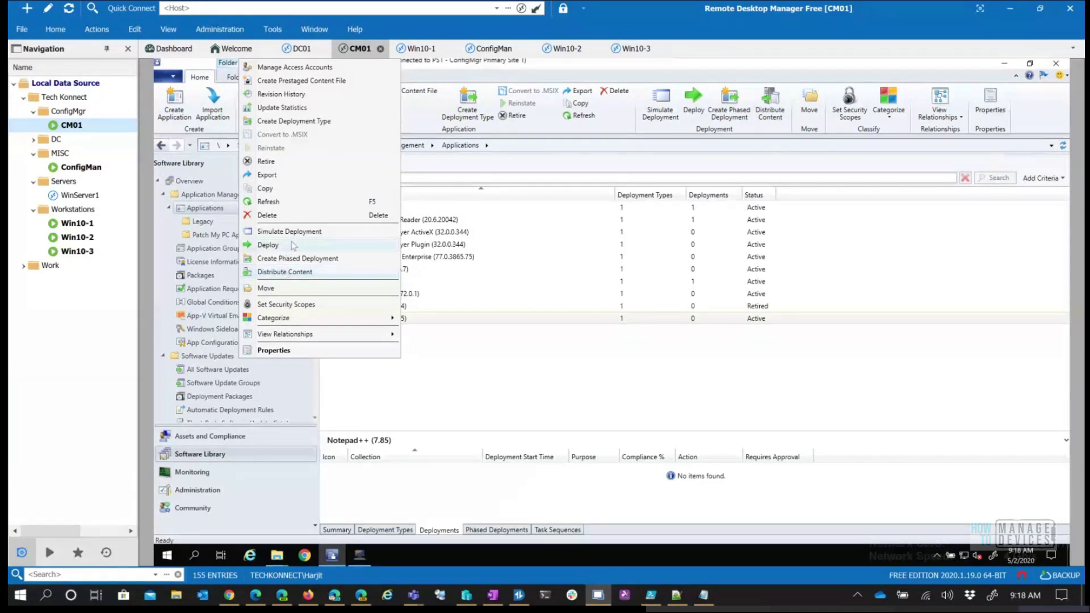
pyautogui.click(295, 272)
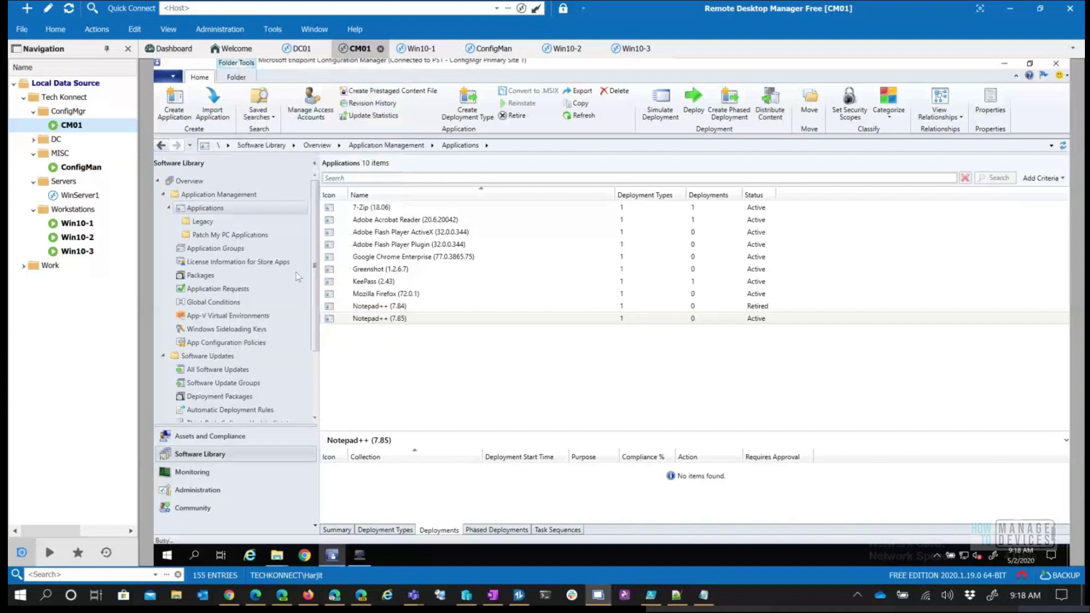
pyautogui.click(686, 454)
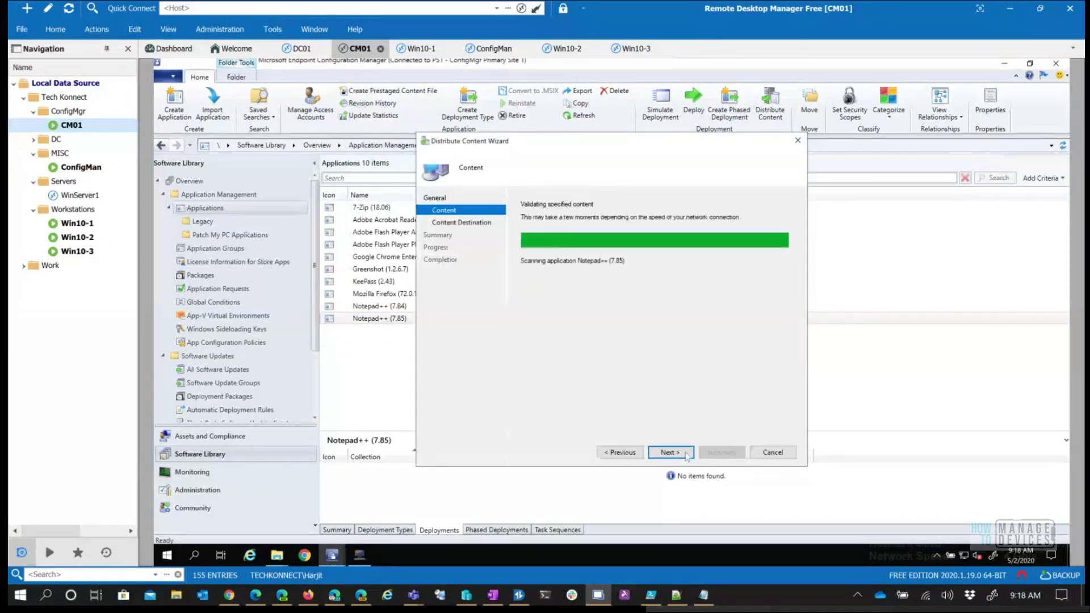
pyautogui.click(687, 454)
pyautogui.click(763, 282)
pyautogui.click(770, 308)
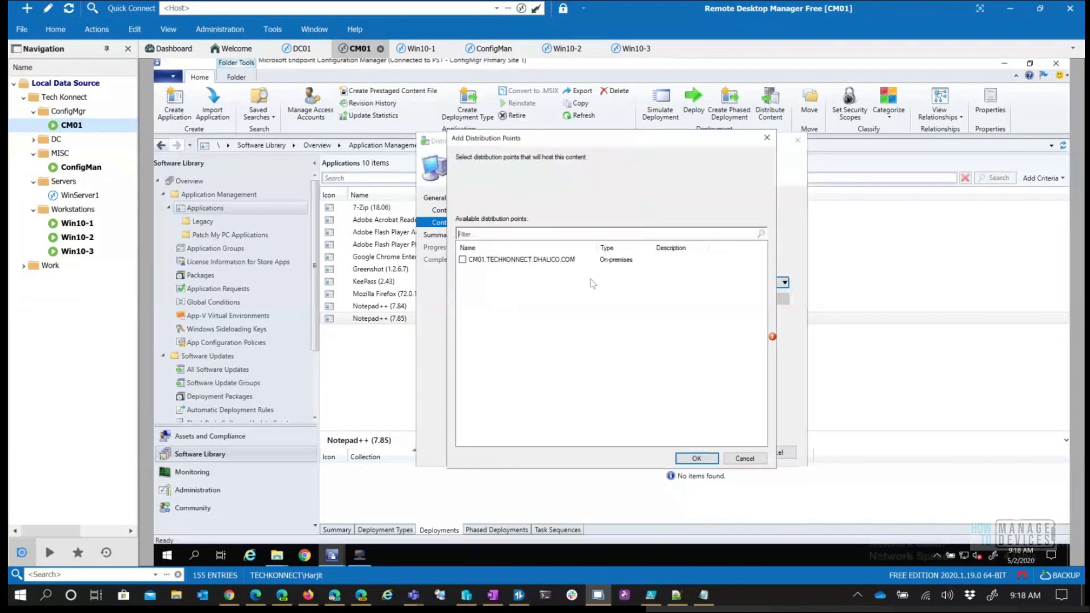
pyautogui.click(462, 259)
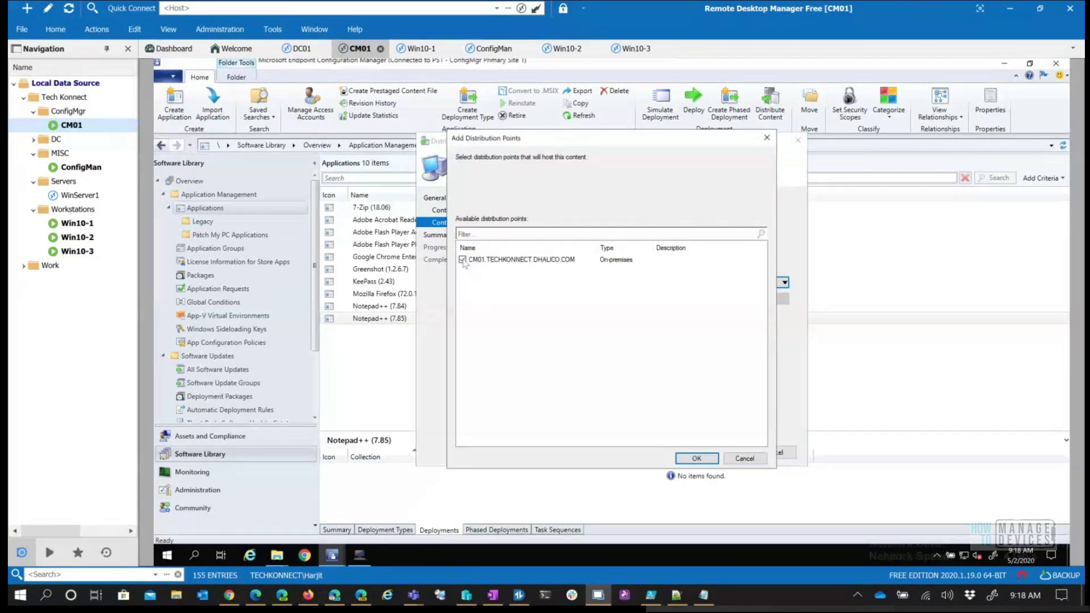
pyautogui.click(688, 455)
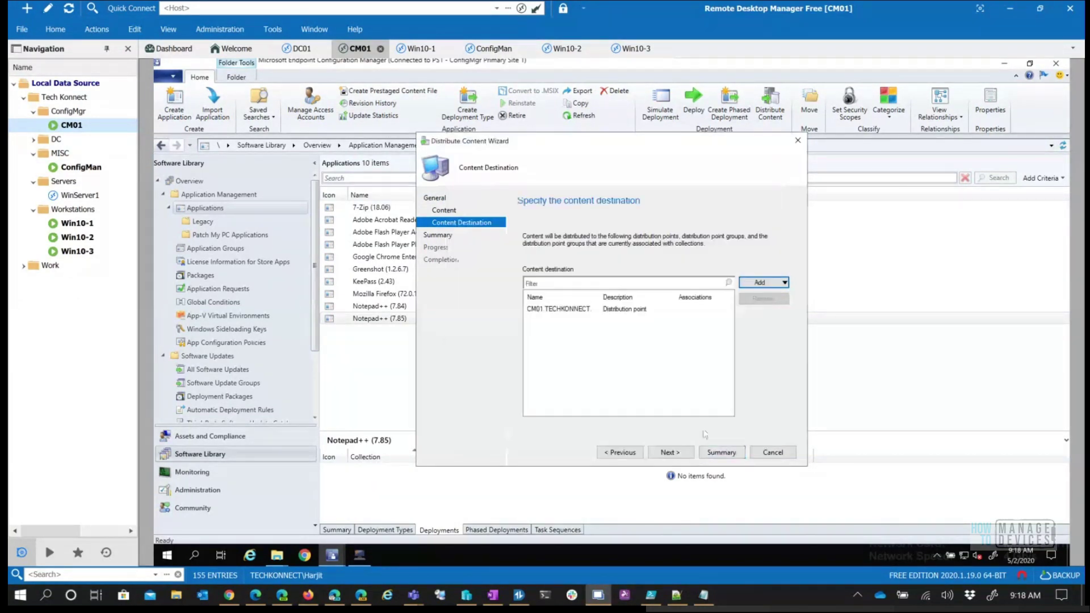
pyautogui.click(675, 454)
pyautogui.click(677, 455)
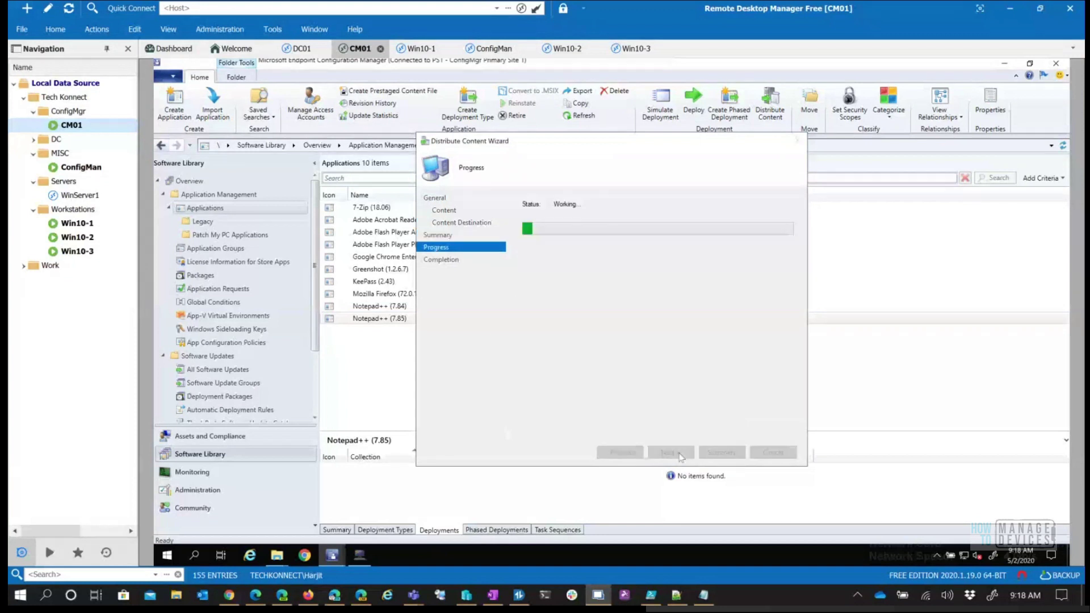
pyautogui.click(764, 455)
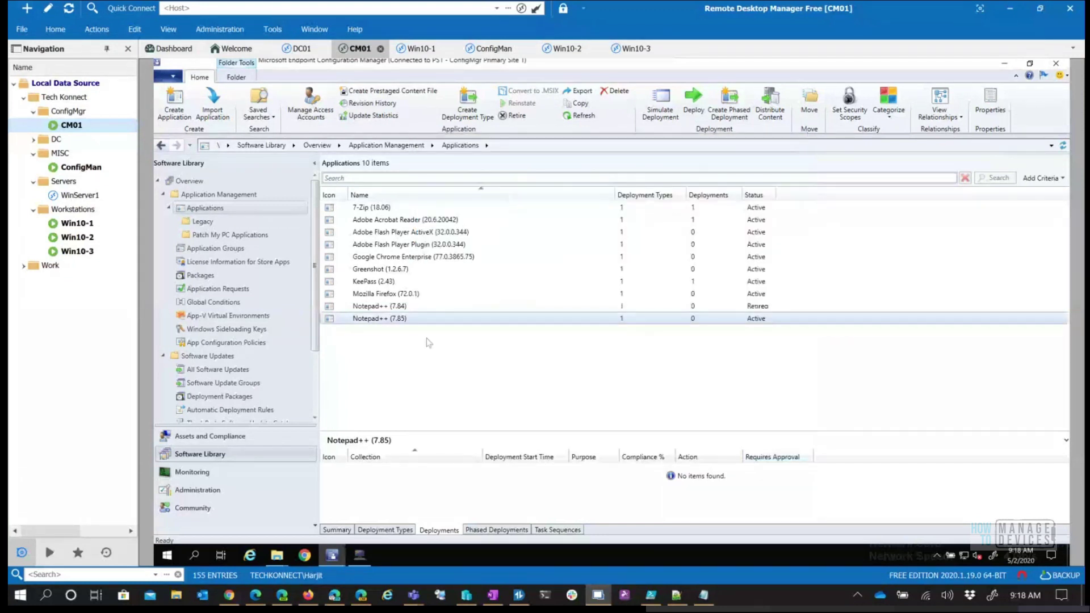
# - Start a deployment of Notepad++ (7.85) to the All Desktop and Server Clients device collection and continue to the deployment settings
pyautogui.rightClick(409, 319)
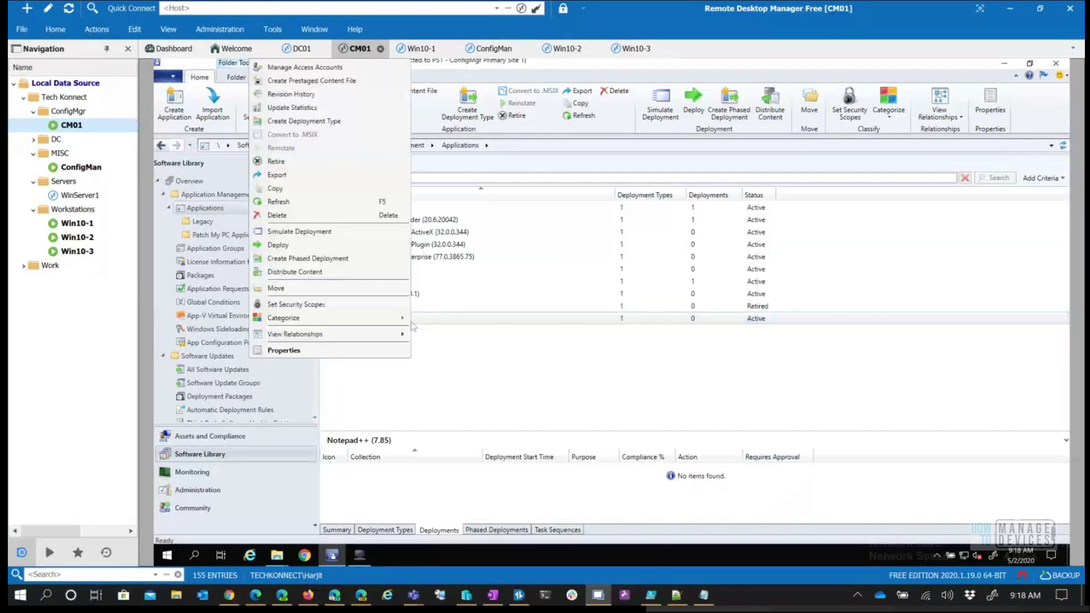
pyautogui.click(301, 247)
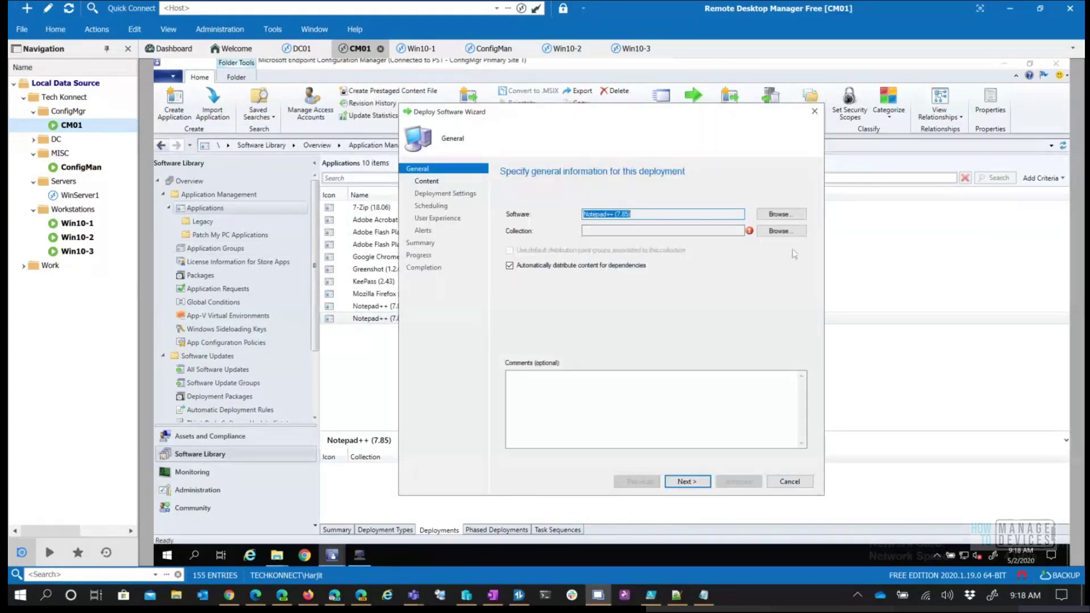
pyautogui.click(781, 231)
pyautogui.click(503, 195)
pyautogui.click(482, 214)
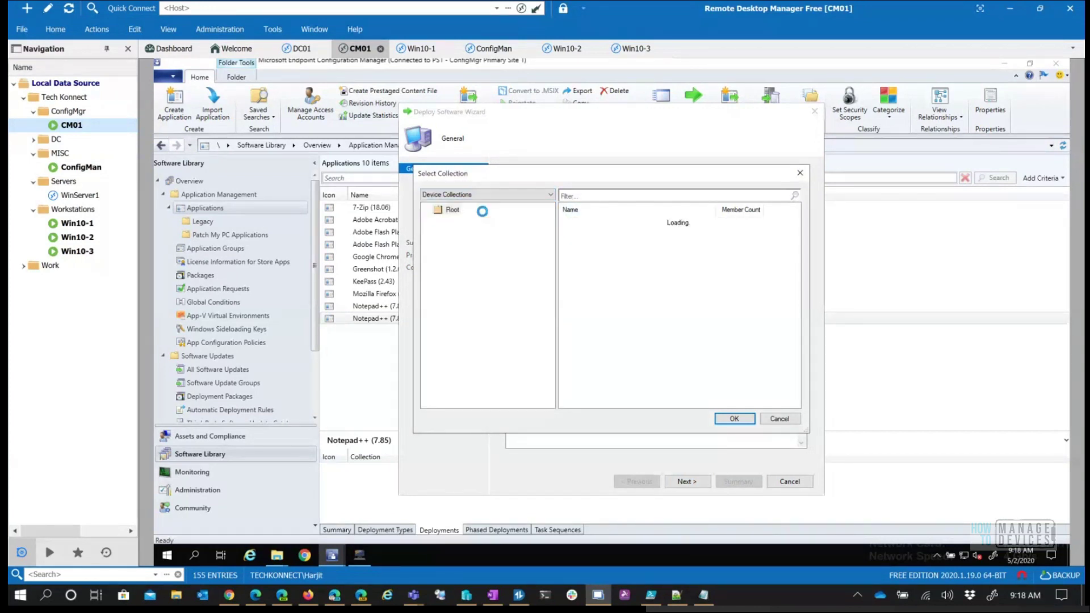
pyautogui.click(639, 226)
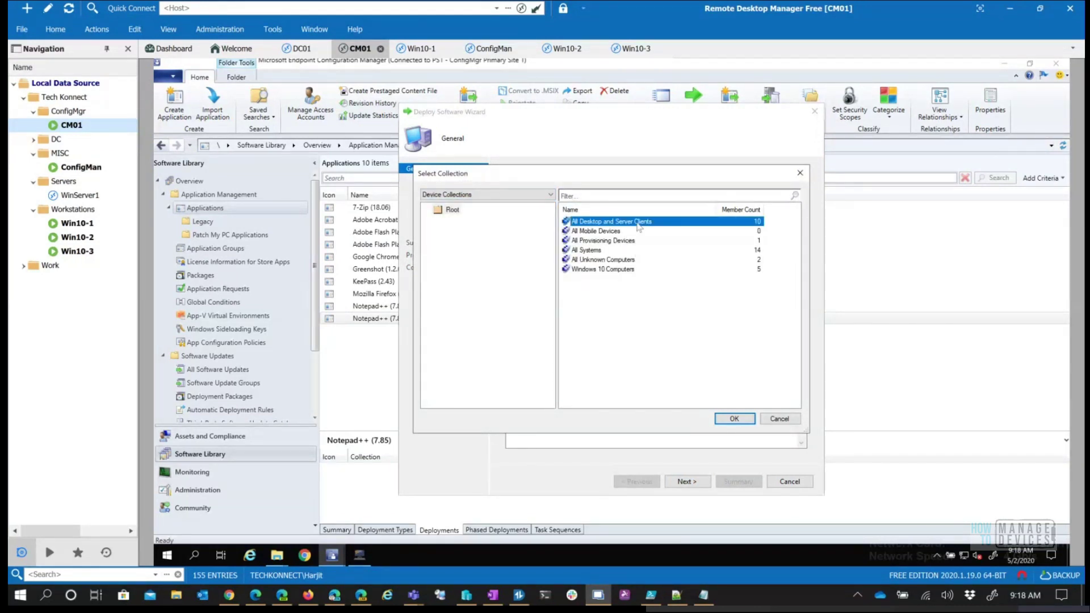
pyautogui.click(734, 419)
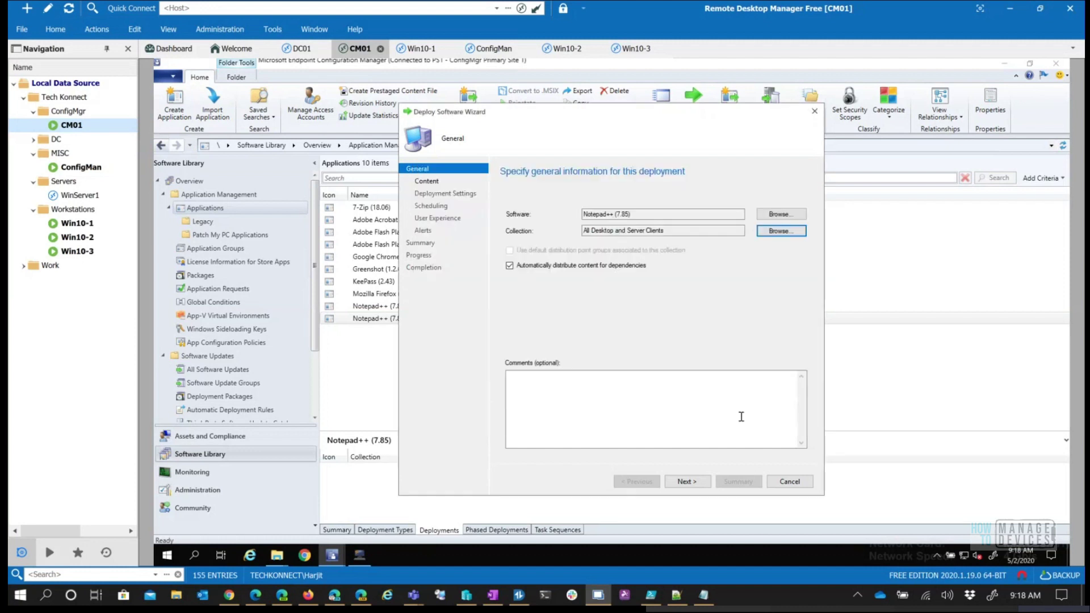
pyautogui.click(682, 481)
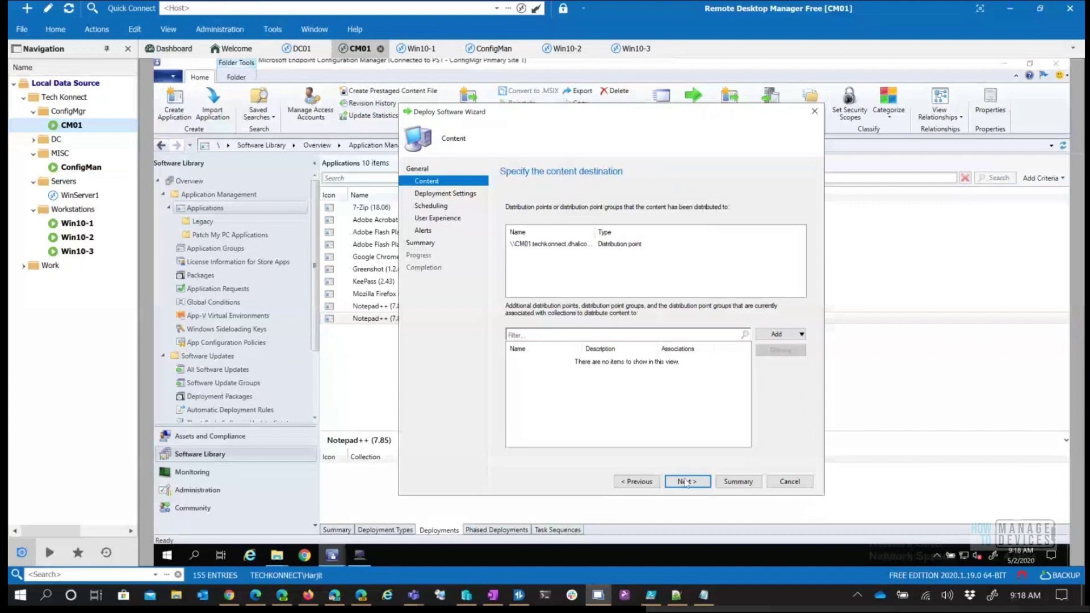
pyautogui.click(685, 482)
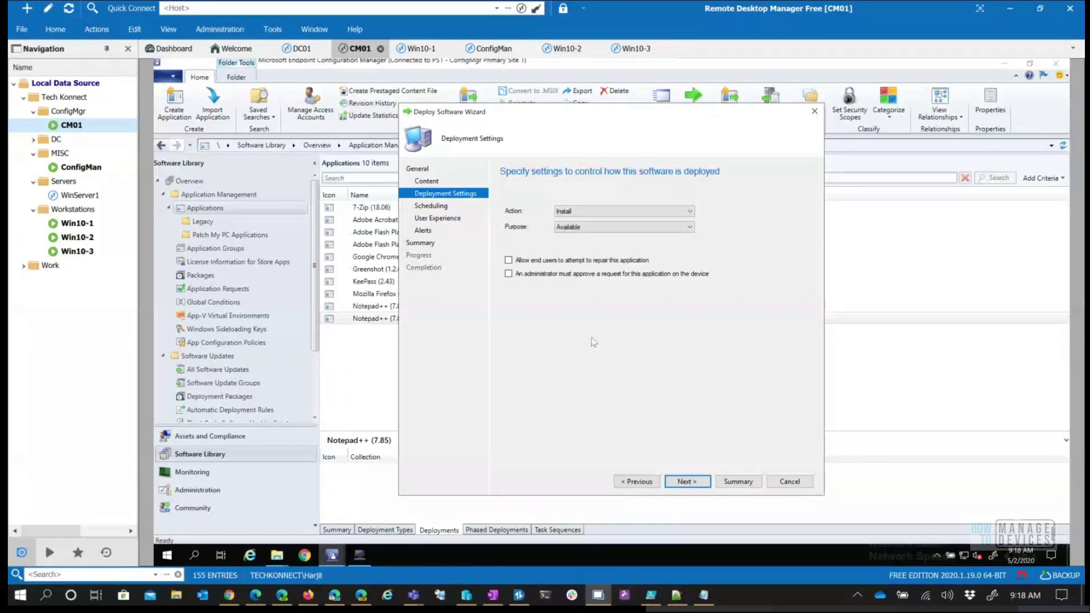
# - Keep the deployment's purpose as Available, allow end users to attempt to repair the application, and continue to scheduling
pyautogui.click(578, 228)
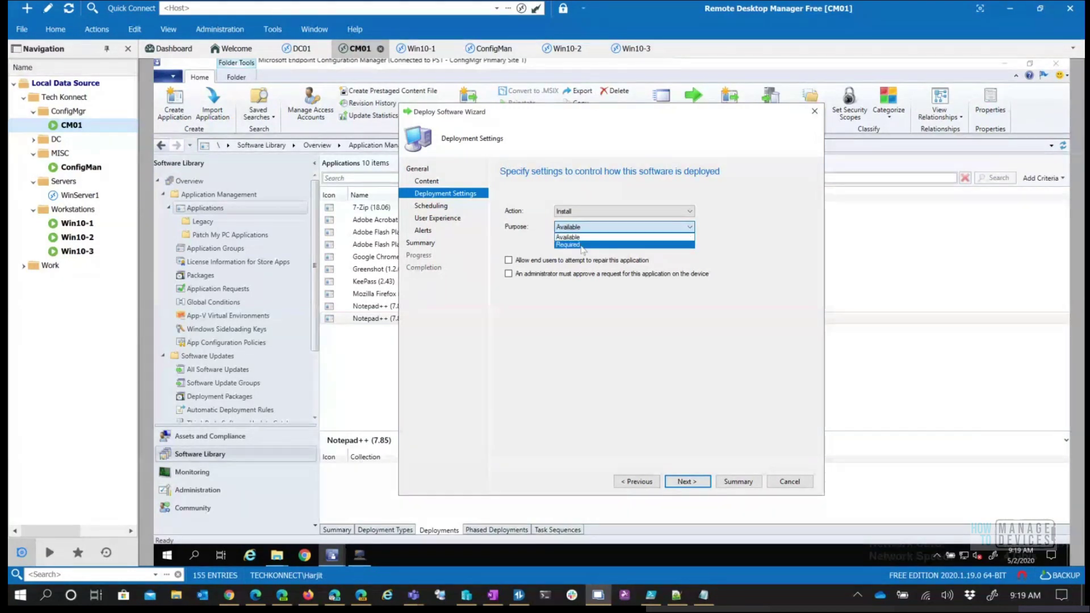
pyautogui.click(510, 295)
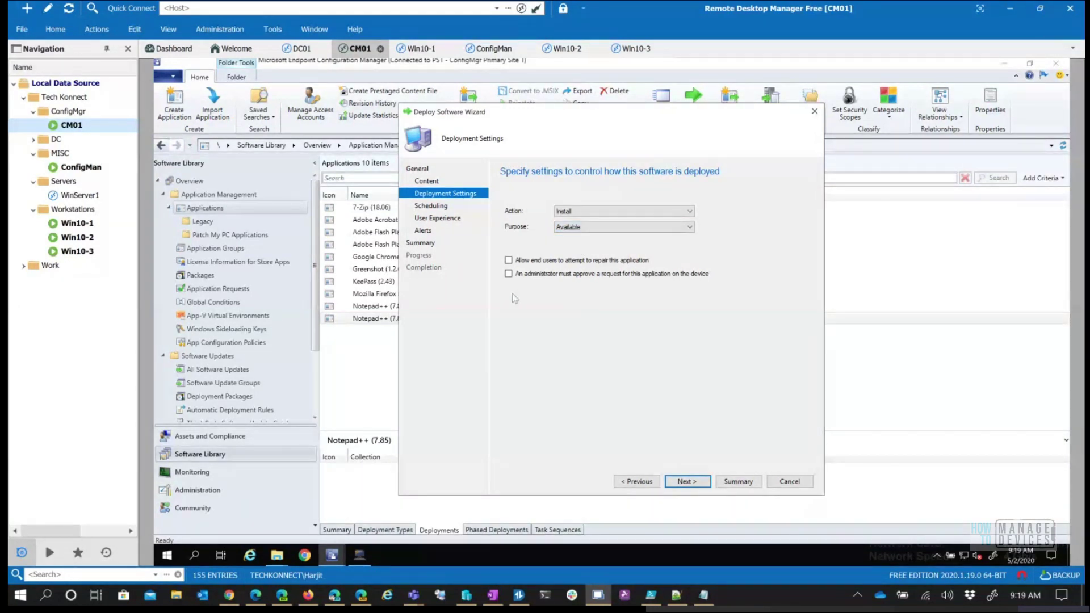
pyautogui.click(539, 262)
pyautogui.click(599, 230)
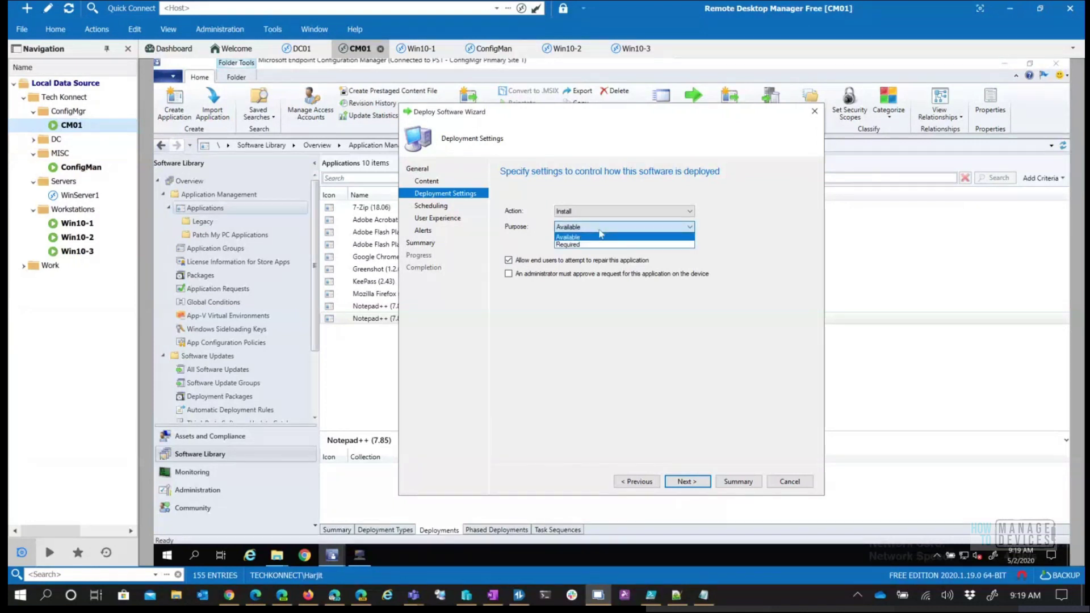
pyautogui.click(602, 307)
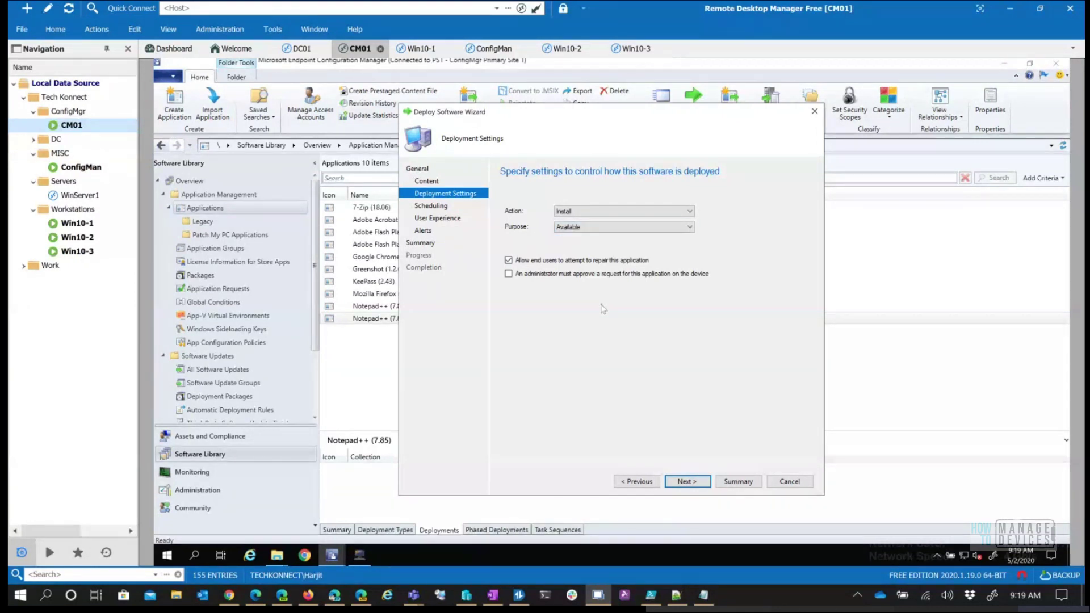
pyautogui.click(687, 481)
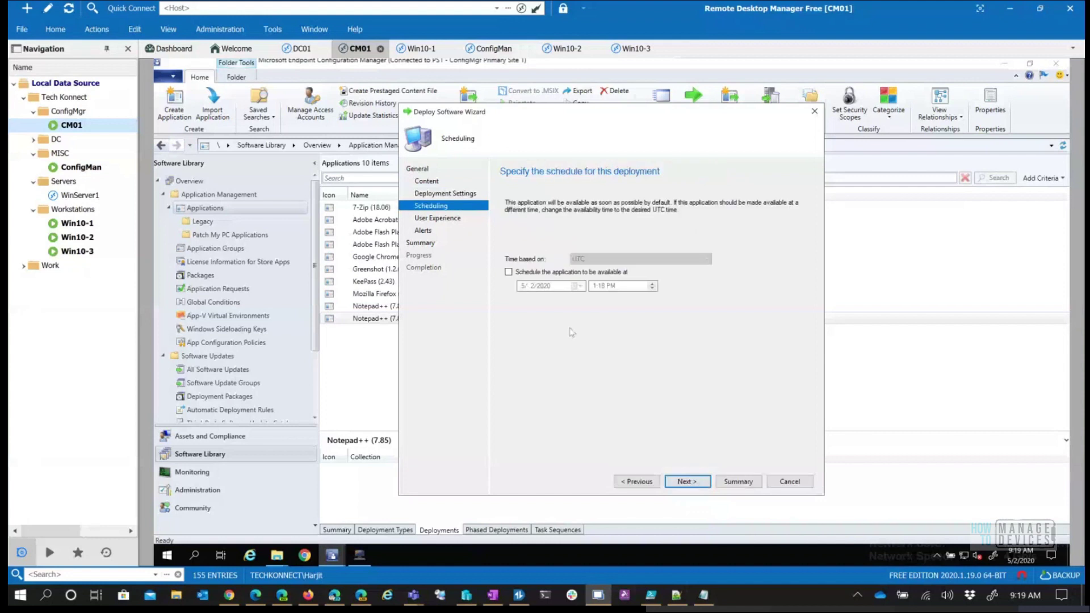
# - Schedule the application to be available on 5/2/2020 at 9:15 AM, based on client local time
pyautogui.click(532, 275)
pyautogui.click(592, 259)
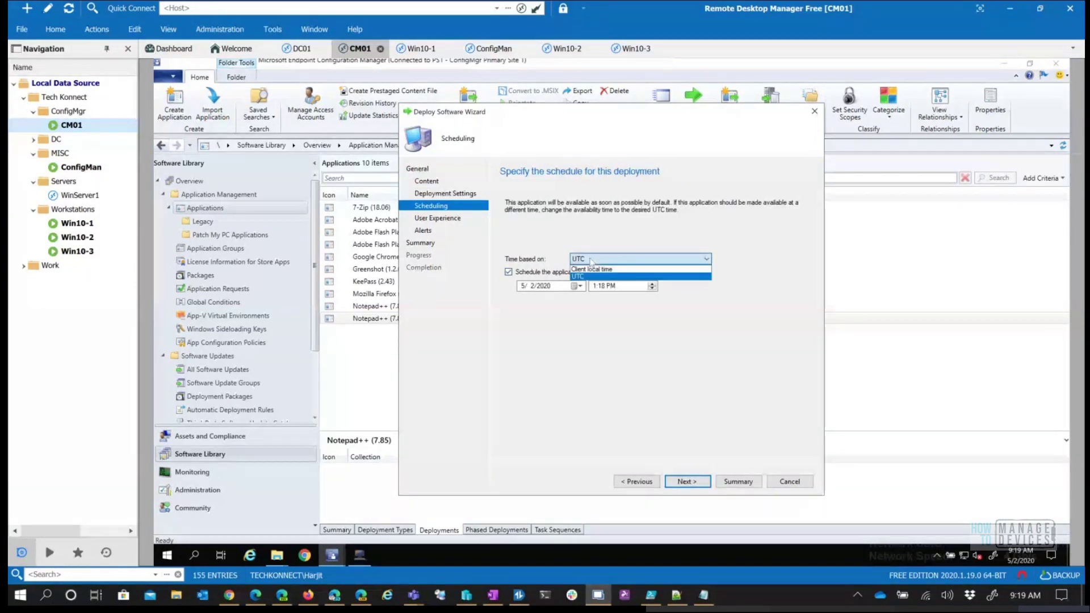
pyautogui.click(591, 269)
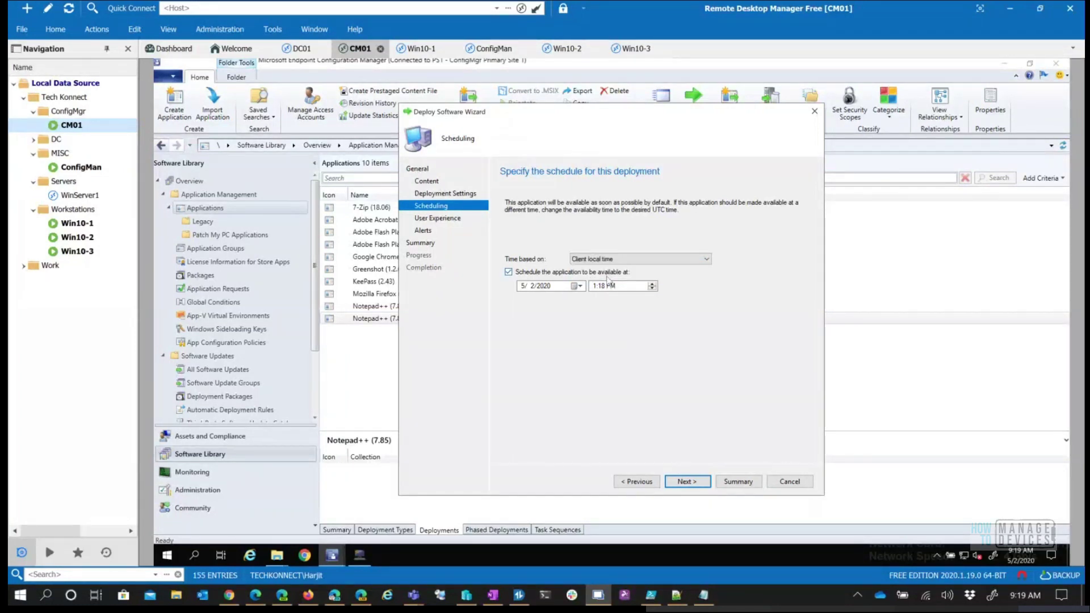
pyautogui.click(593, 286)
pyautogui.write('3')
pyautogui.write('9')
pyautogui.write('15')
# - Try the Required purpose with a scheduled installation deadline, and return the deployment's purpose to Available
pyautogui.click(640, 482)
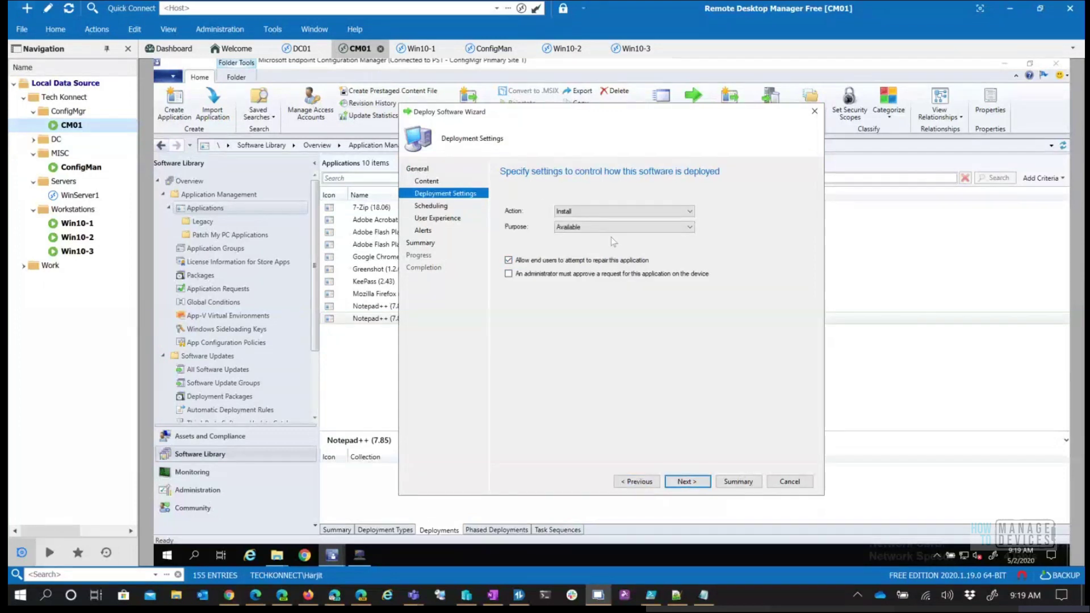
pyautogui.click(595, 226)
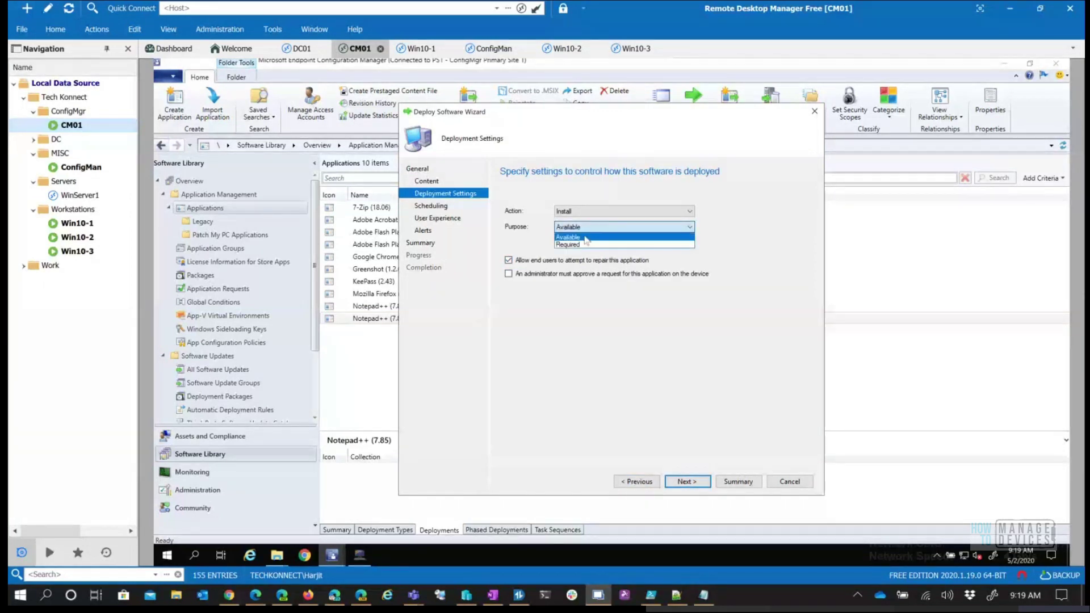
pyautogui.click(580, 245)
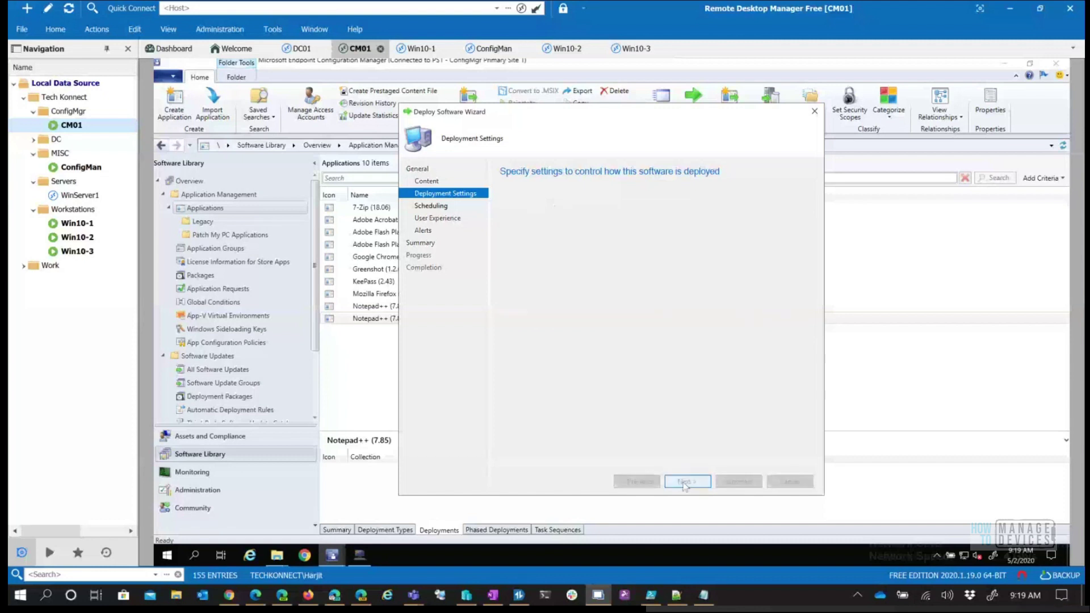
pyautogui.click(685, 481)
pyautogui.click(536, 285)
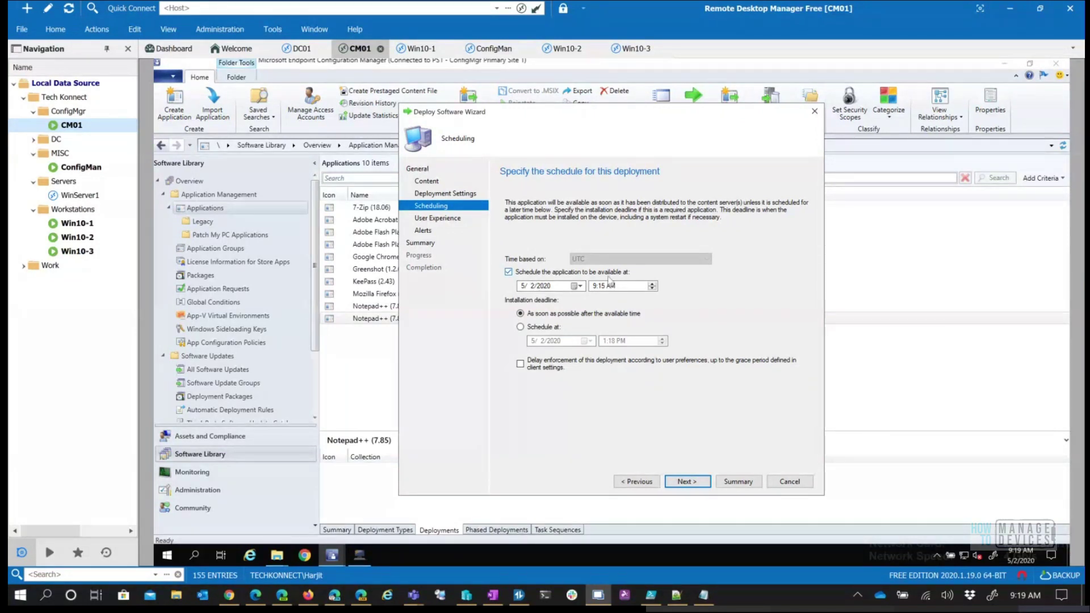
pyautogui.click(546, 330)
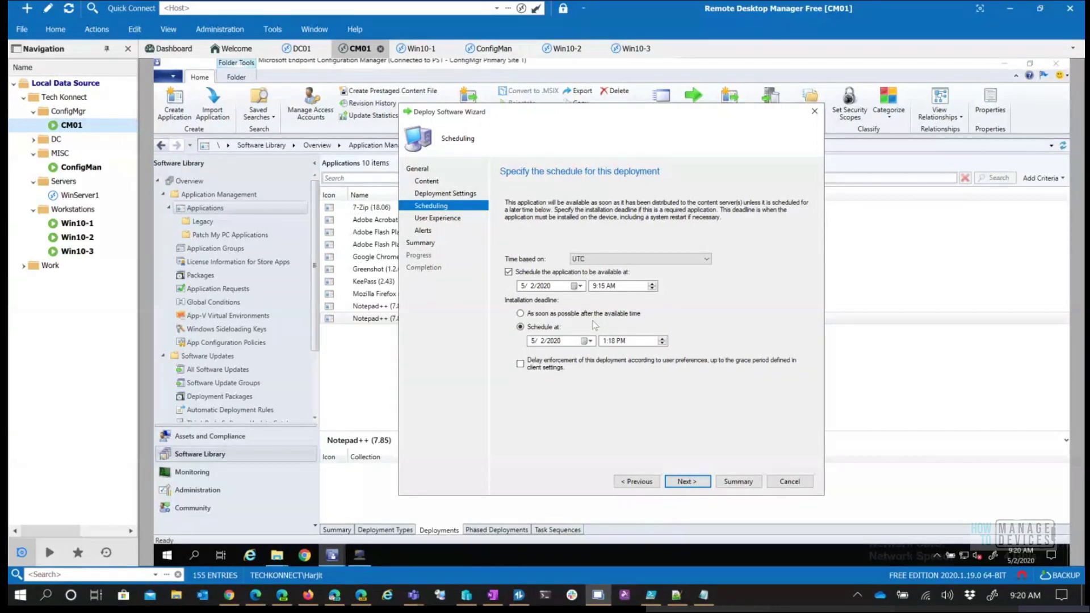
pyautogui.click(631, 484)
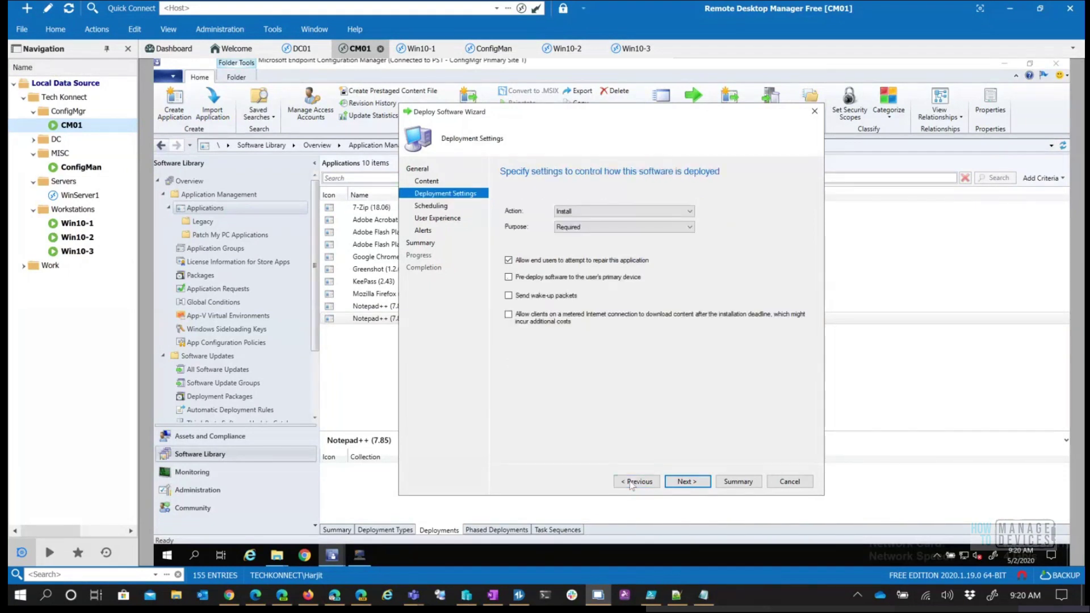
pyautogui.click(573, 227)
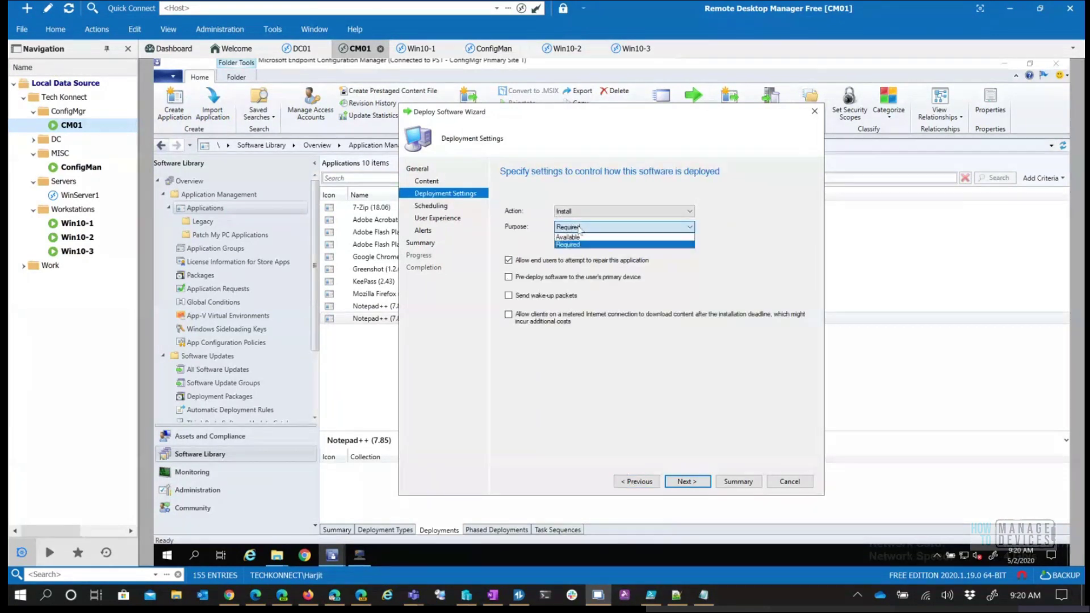
pyautogui.click(574, 239)
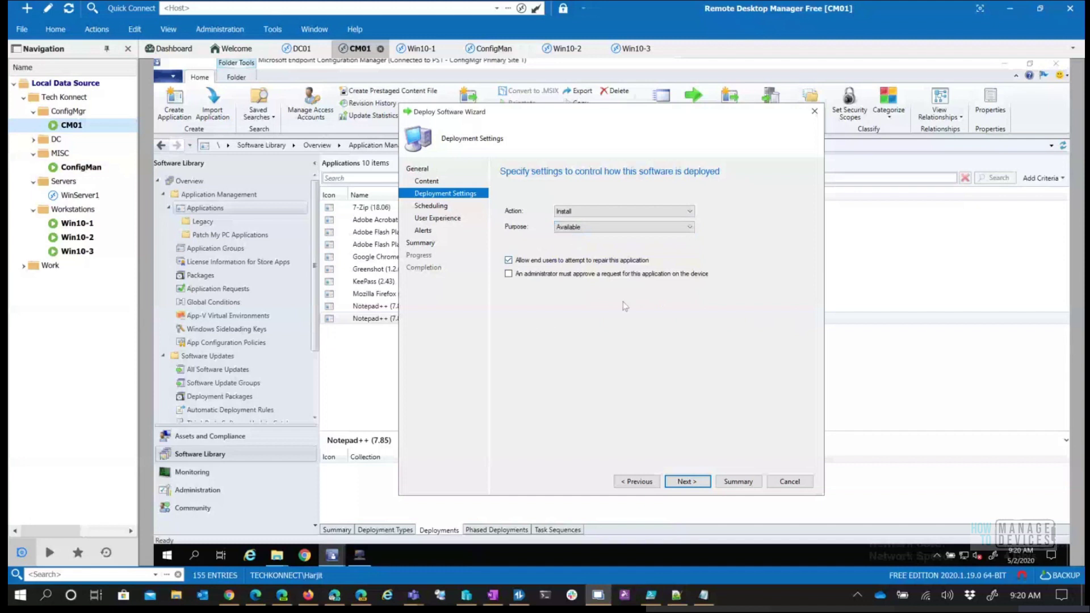
# - Base the deployment schedule on client local time and continue to the user experience settings
pyautogui.click(698, 483)
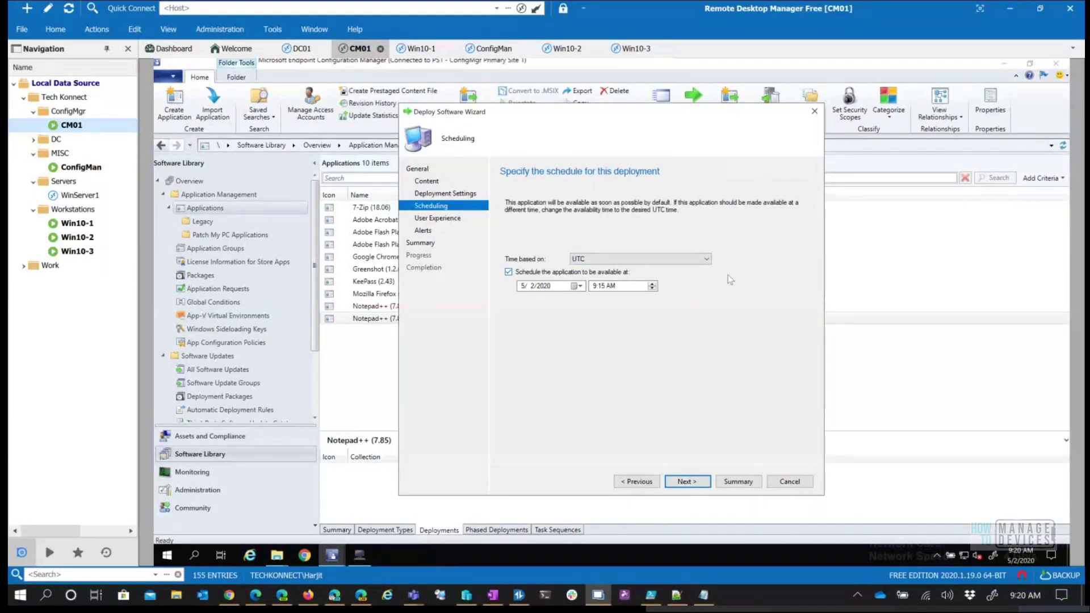
pyautogui.click(638, 261)
pyautogui.click(615, 276)
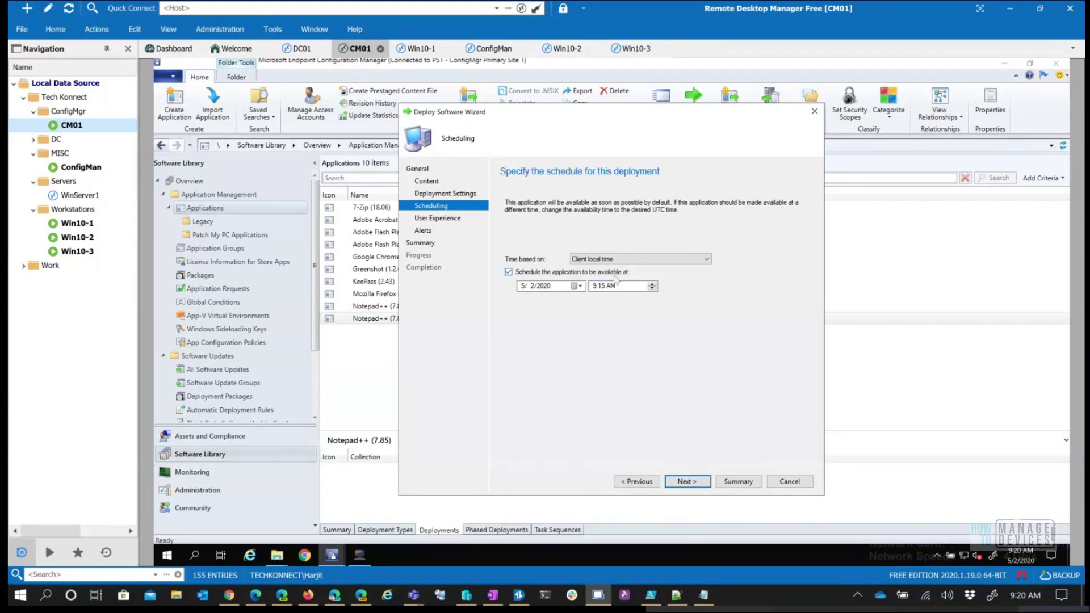
pyautogui.click(683, 481)
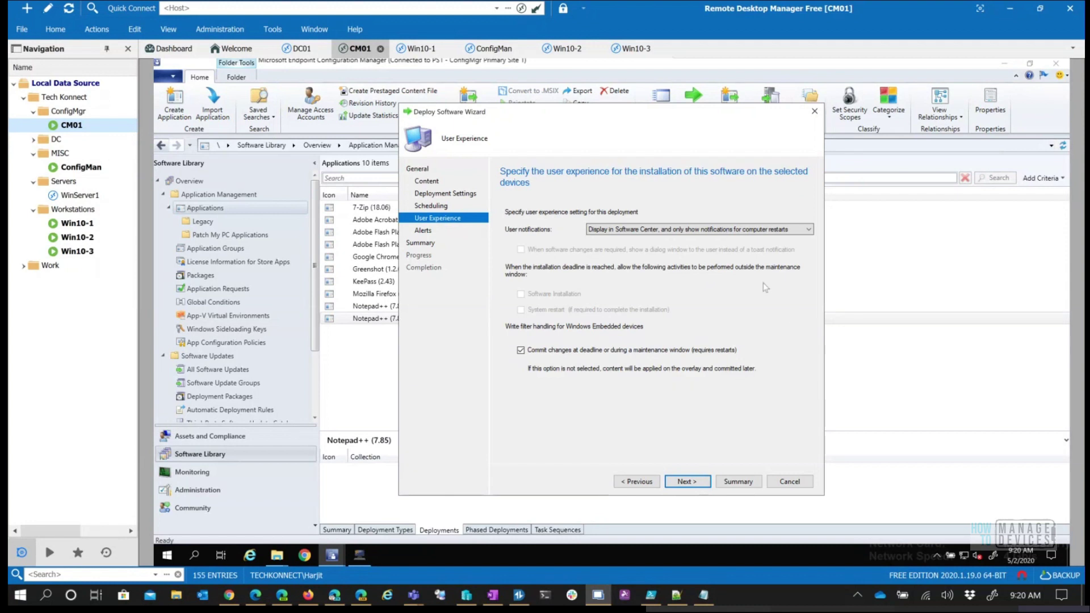
# - Keep user notifications limited to computer restarts, leave the alert options unchanged, and complete the Notepad++ (7.85) deployment
pyautogui.click(680, 230)
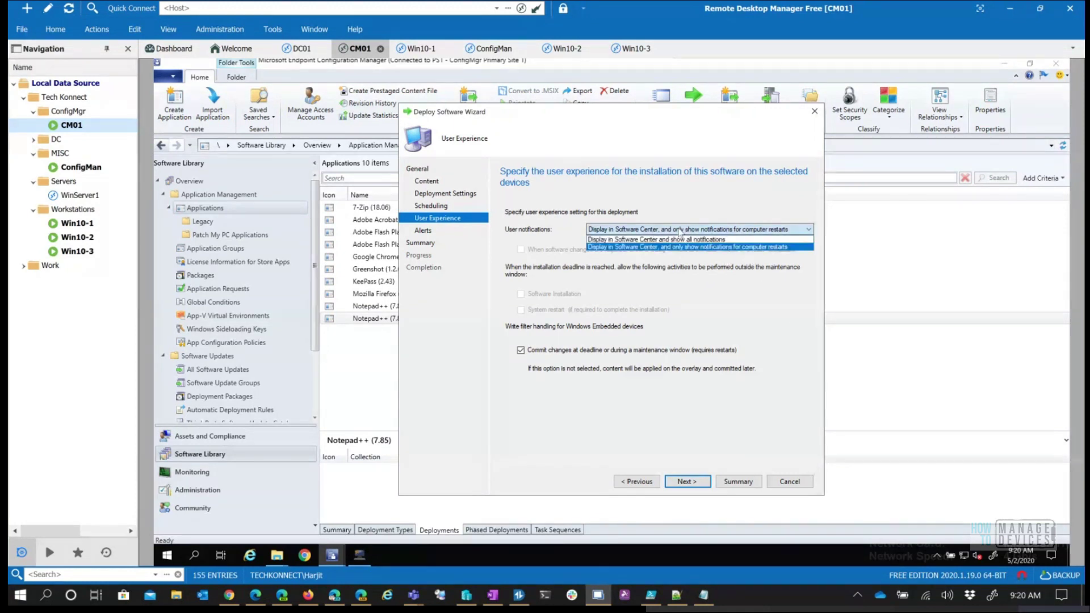
pyautogui.click(679, 230)
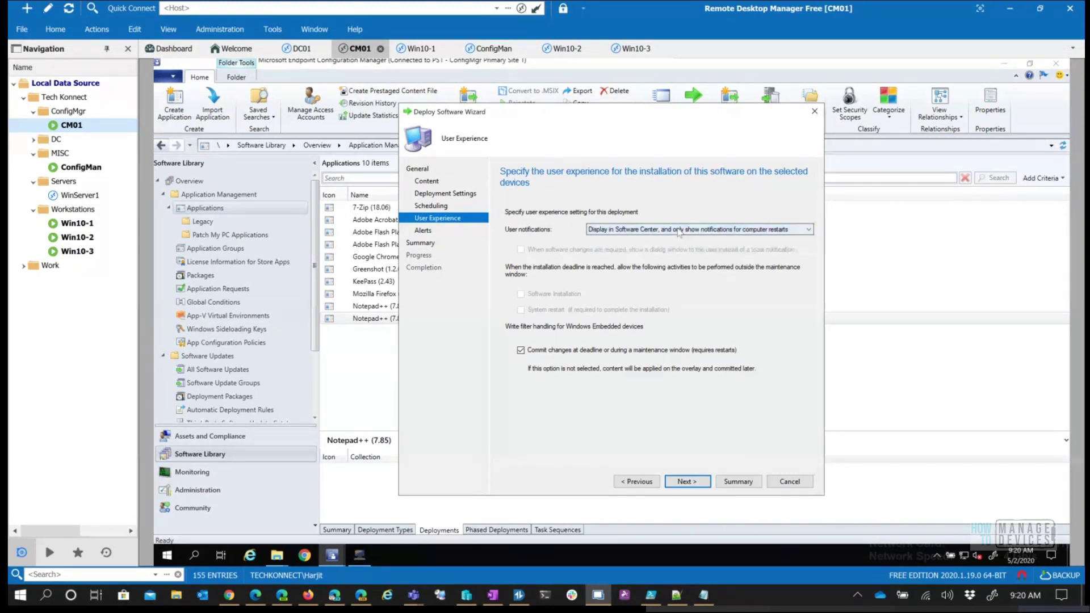
pyautogui.click(694, 485)
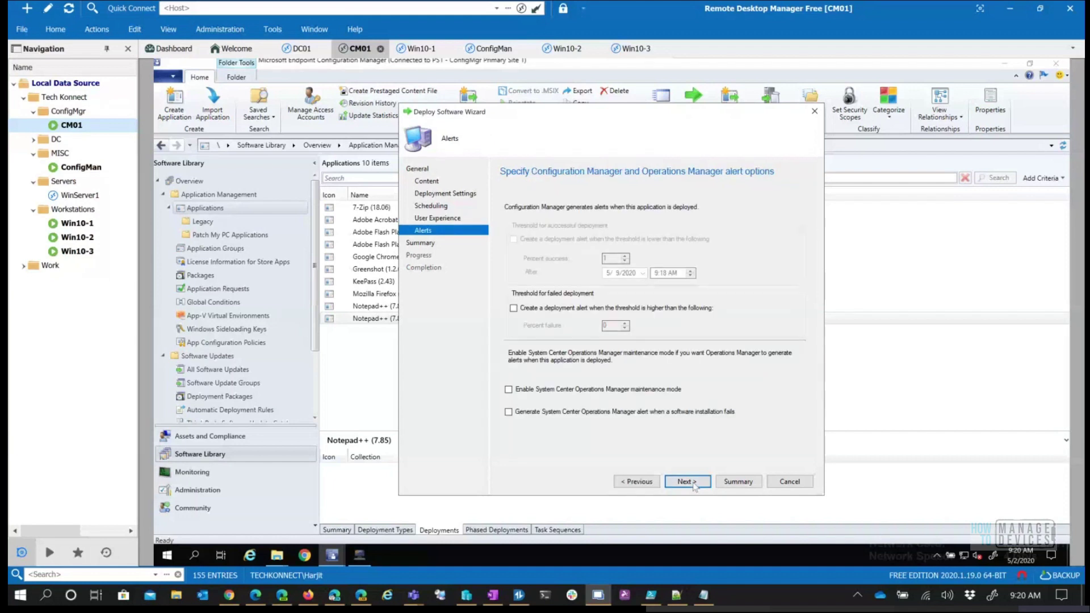
pyautogui.click(693, 483)
pyautogui.click(694, 483)
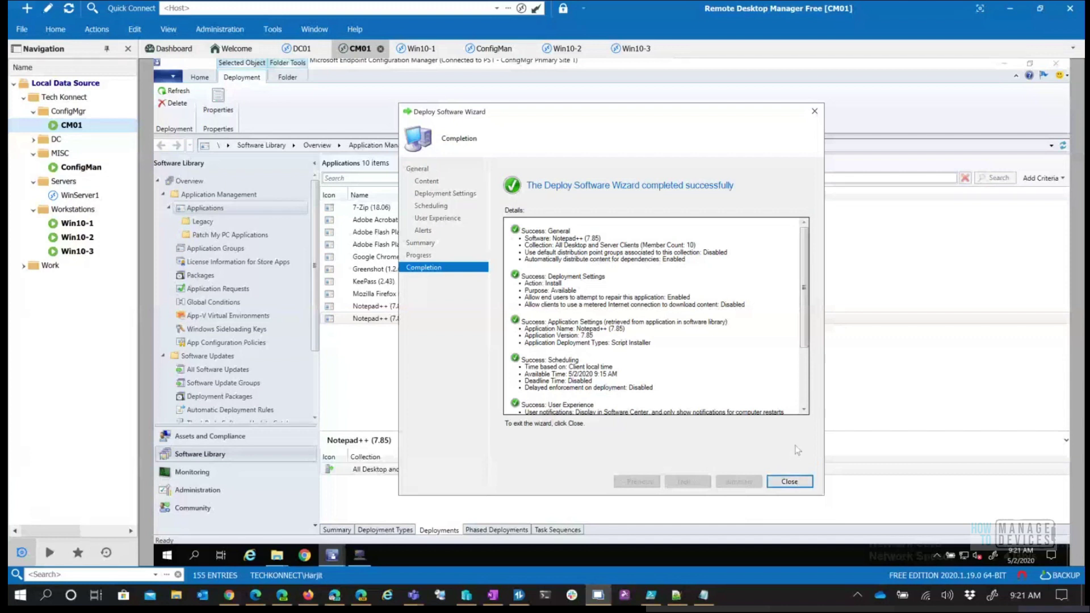
pyautogui.click(794, 482)
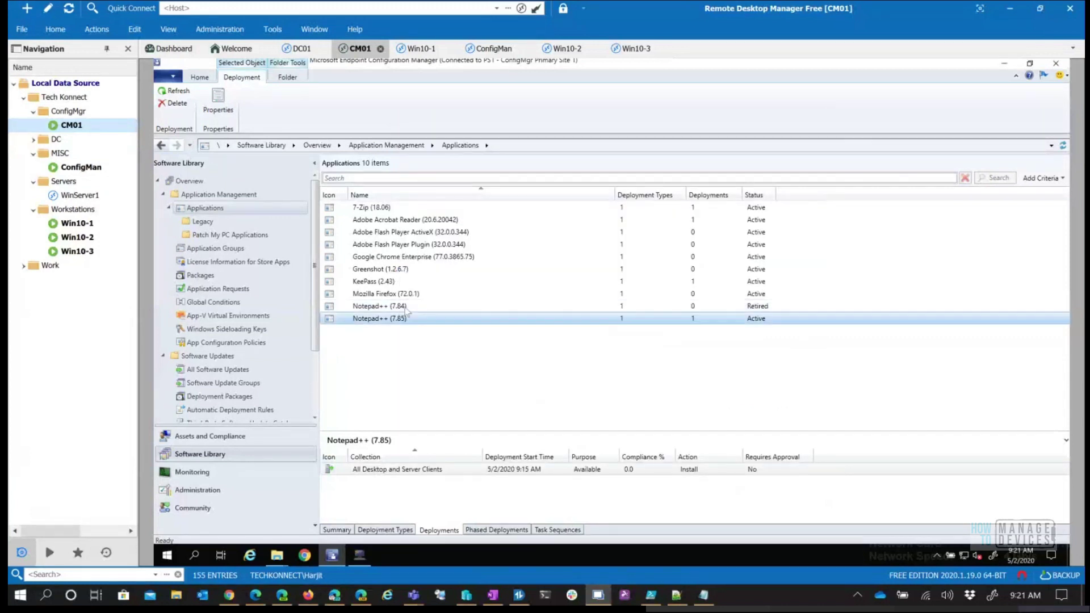
# - Switch to the Win10-1 session and close its open Configuration Manager Properties window
pyautogui.doubleClick(80, 223)
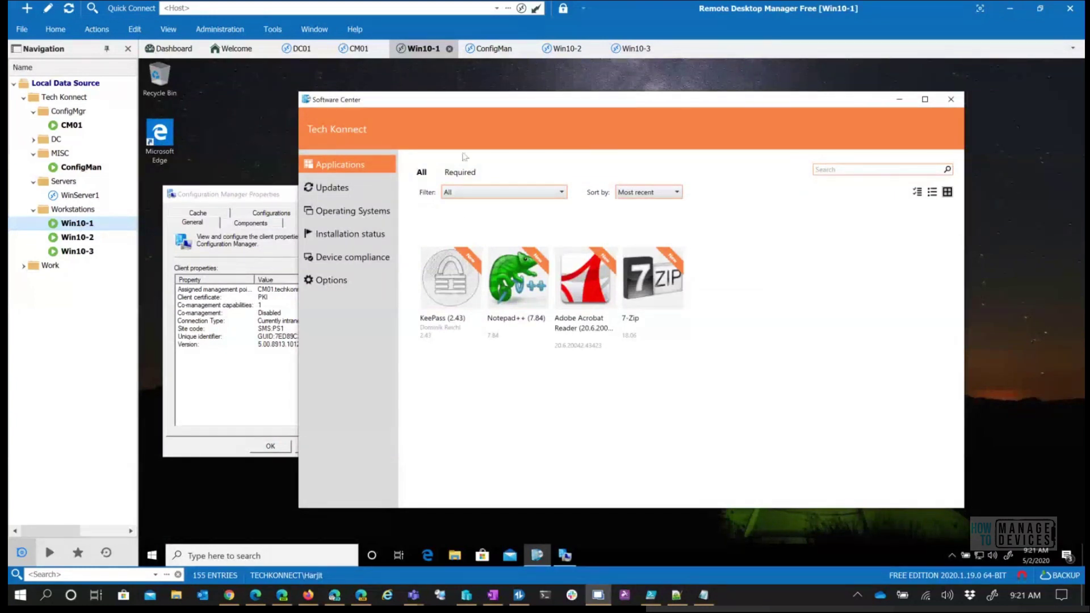
pyautogui.click(251, 192)
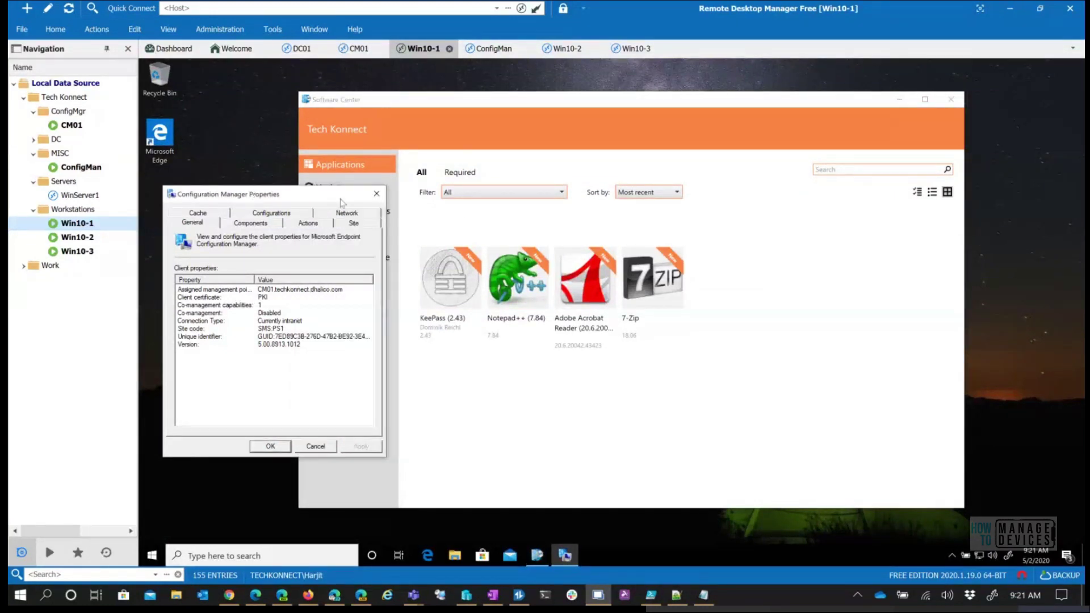
pyautogui.click(377, 195)
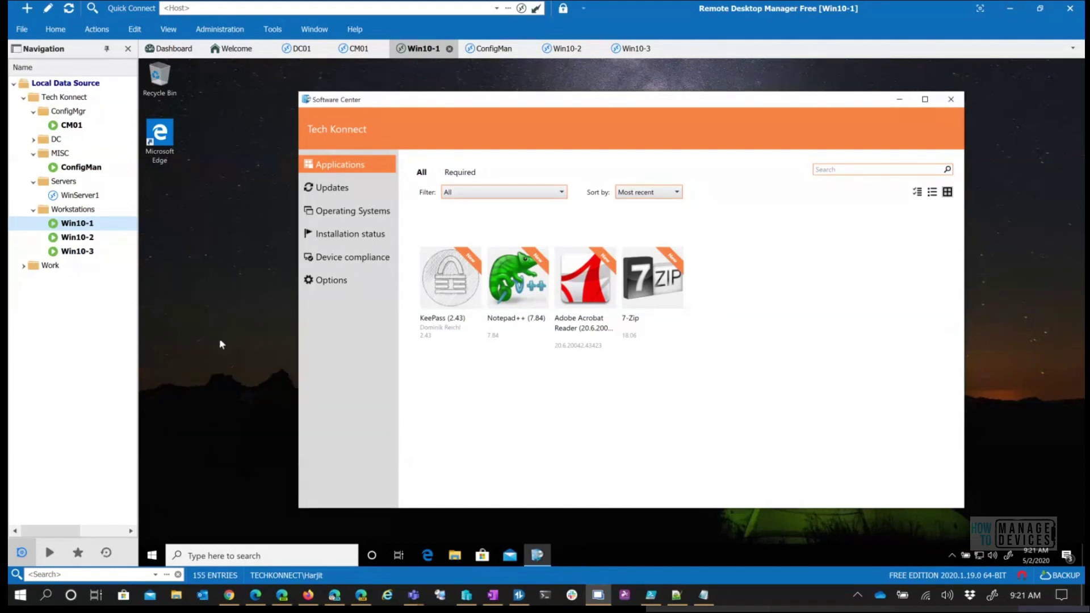
# - View the Configuration Manager client's available actions through System and Security in Control Panel, and close both windows
pyautogui.click(156, 559)
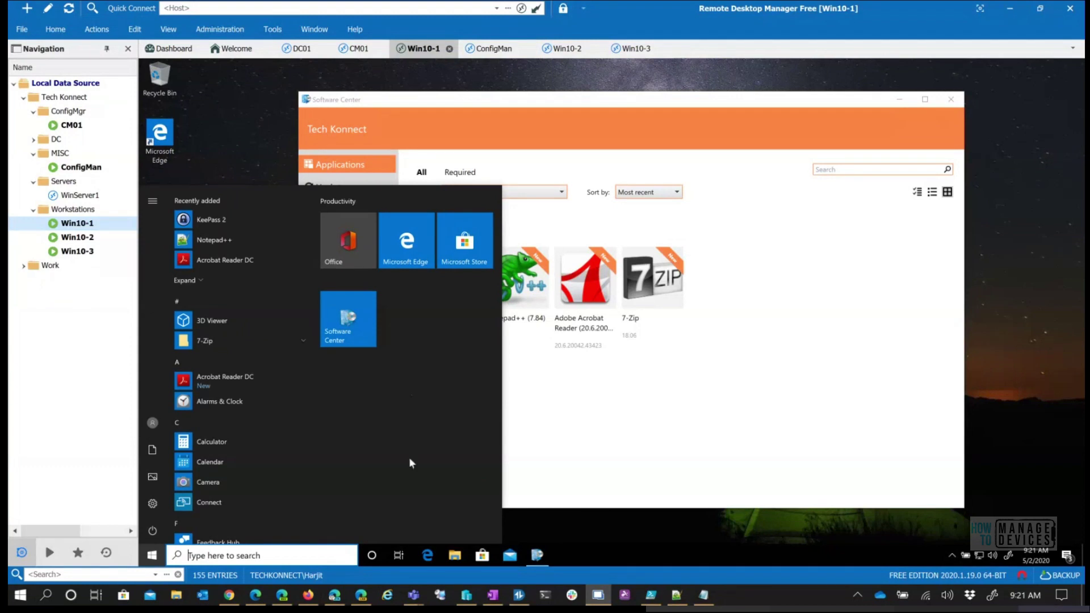
pyautogui.write('con')
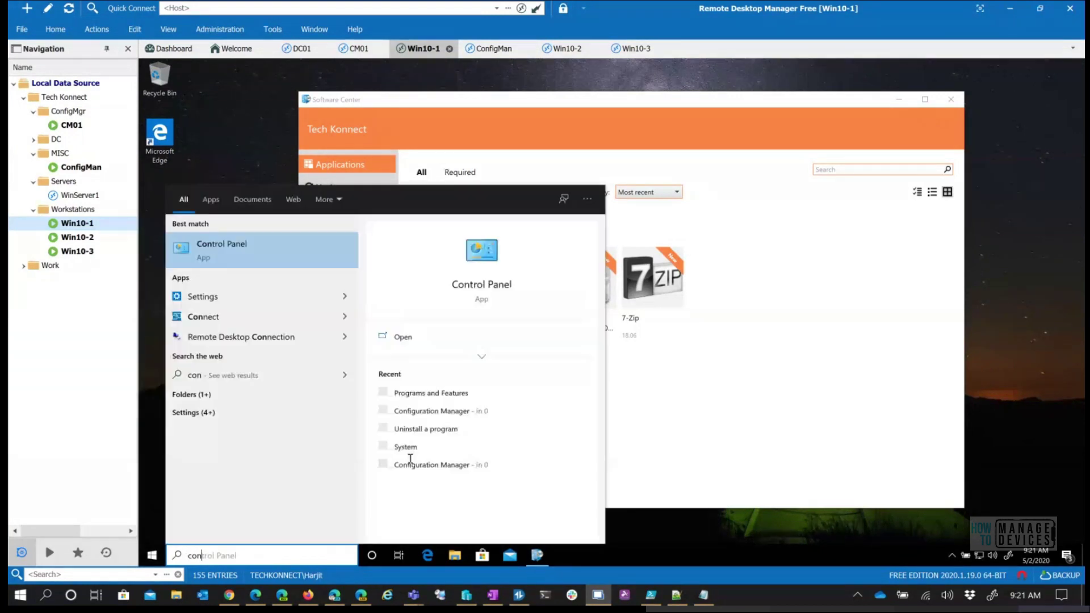
pyautogui.press('Return')
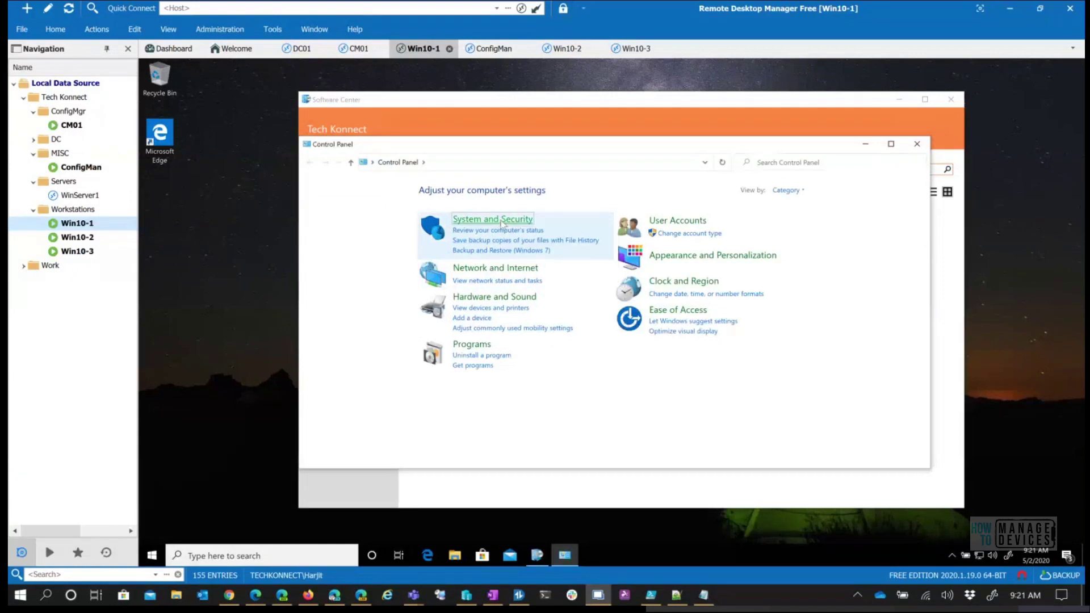
pyautogui.click(499, 220)
pyautogui.scroll(-1, 525, 442)
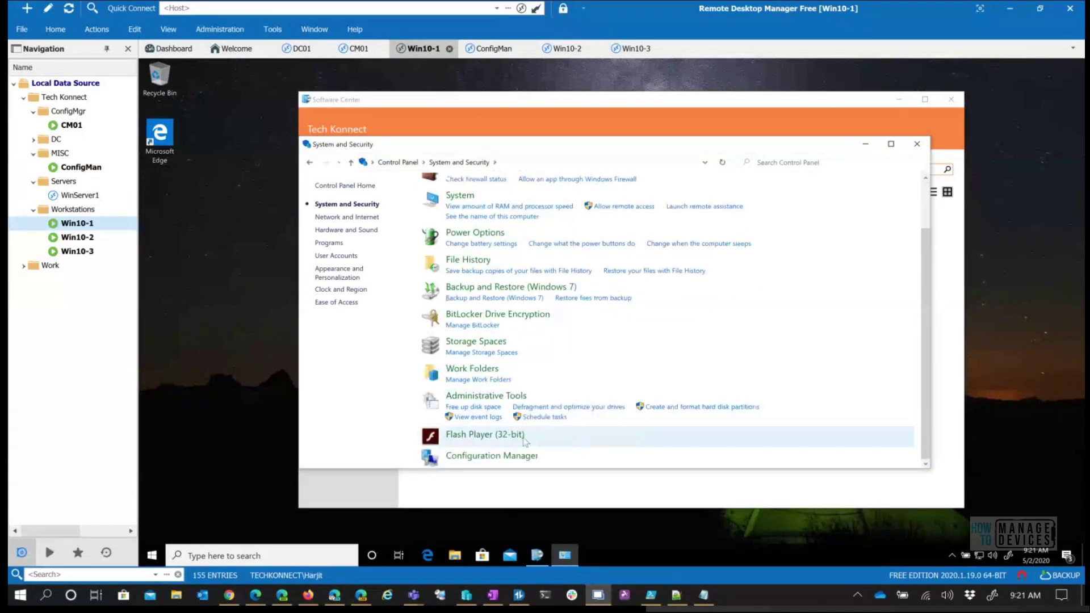
pyautogui.click(500, 461)
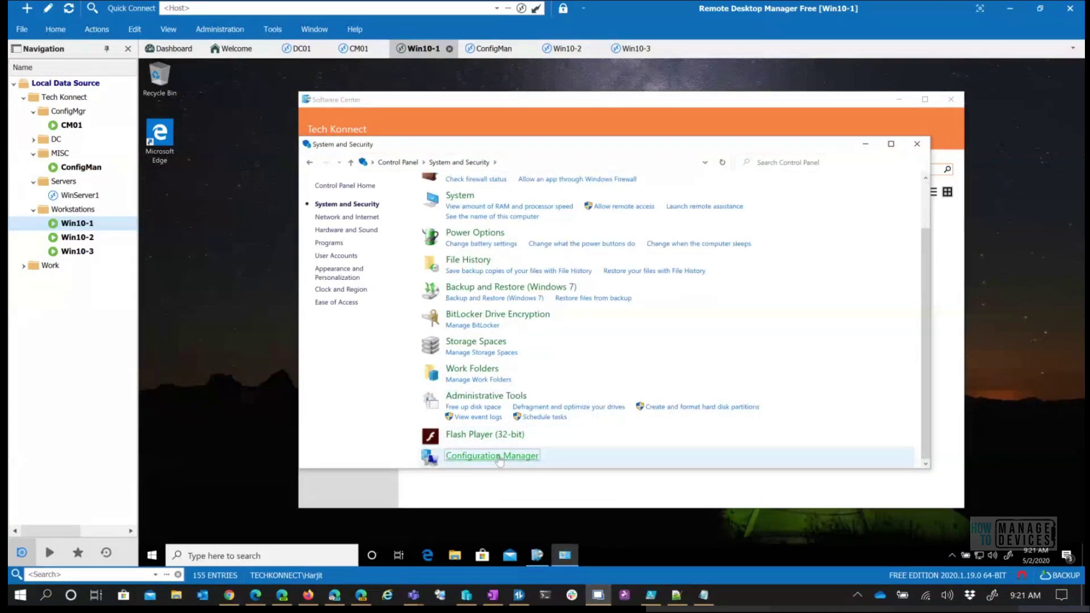
pyautogui.click(376, 183)
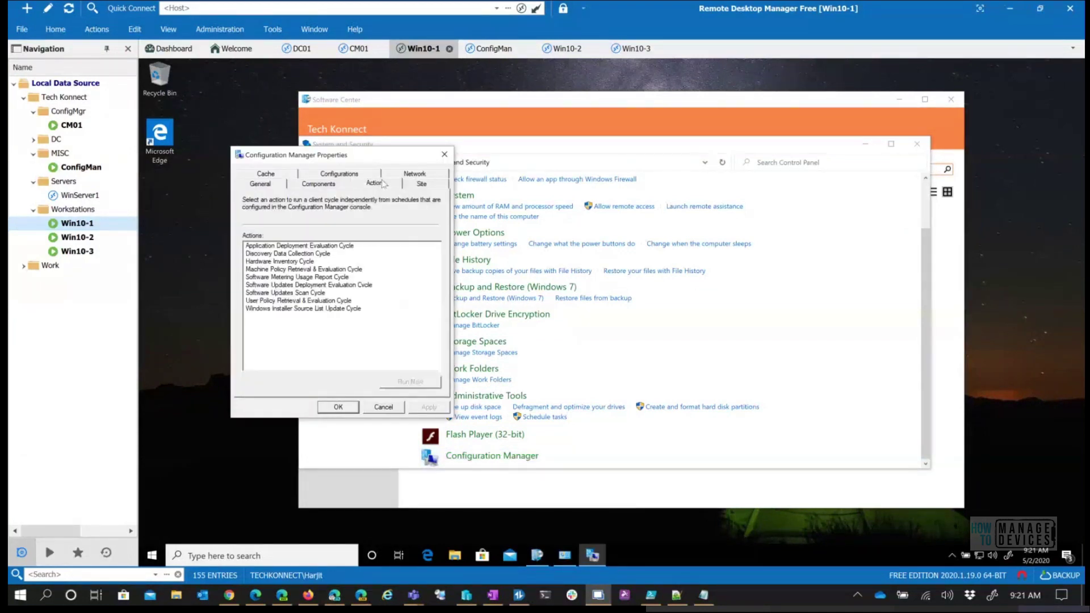
pyautogui.moveTo(327, 161); pyautogui.dragTo(302, 169)
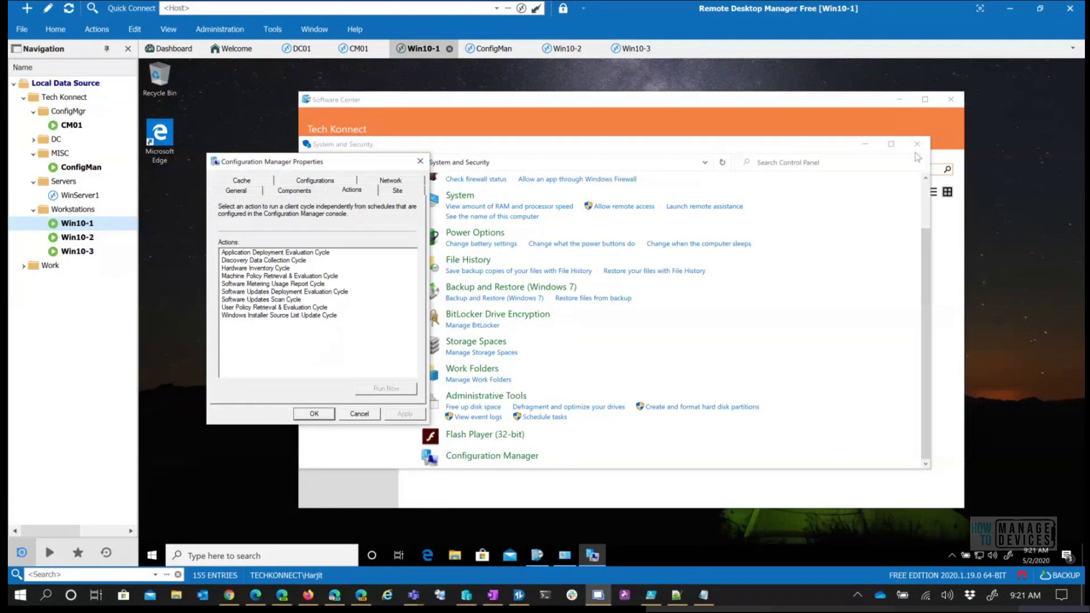
pyautogui.click(917, 143)
pyautogui.click(420, 161)
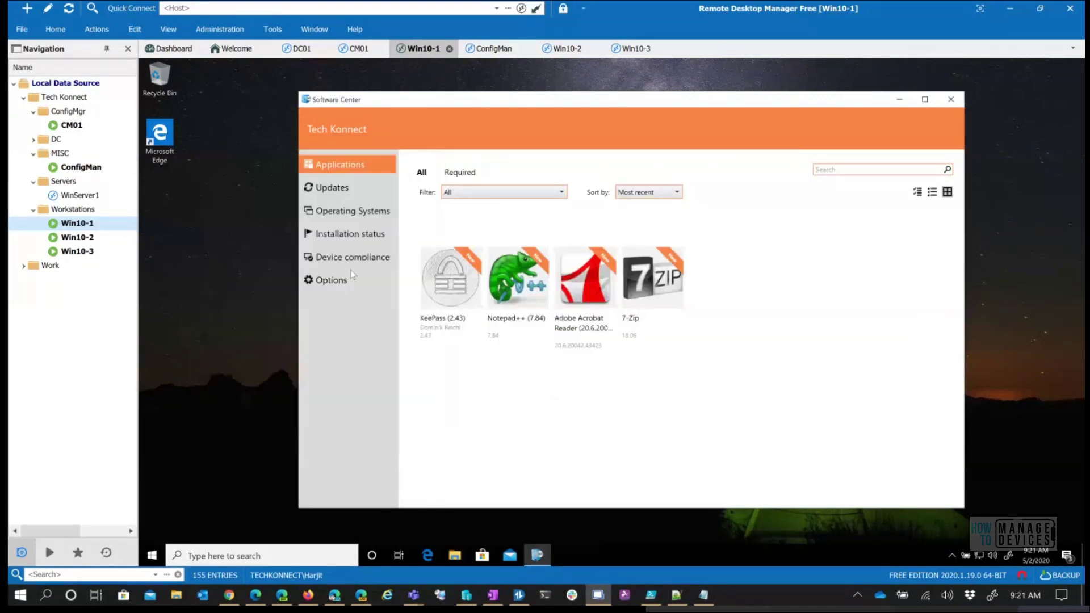
# - Run control smscfgrc to open the Configuration Manager client properties, and move the window clear of the listed Software Center applications
pyautogui.click(151, 557)
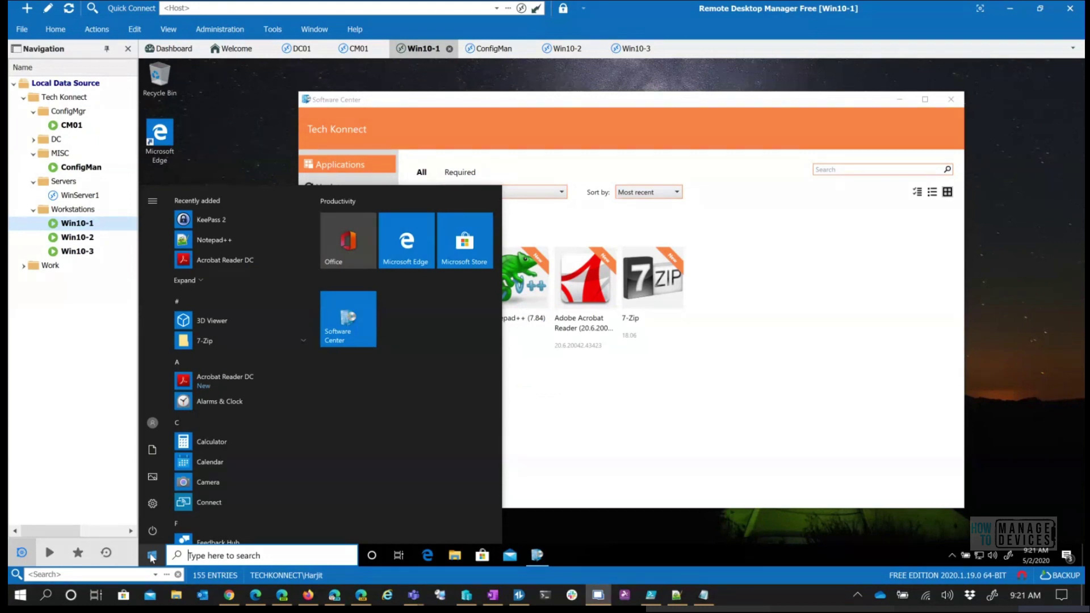
pyautogui.write('run')
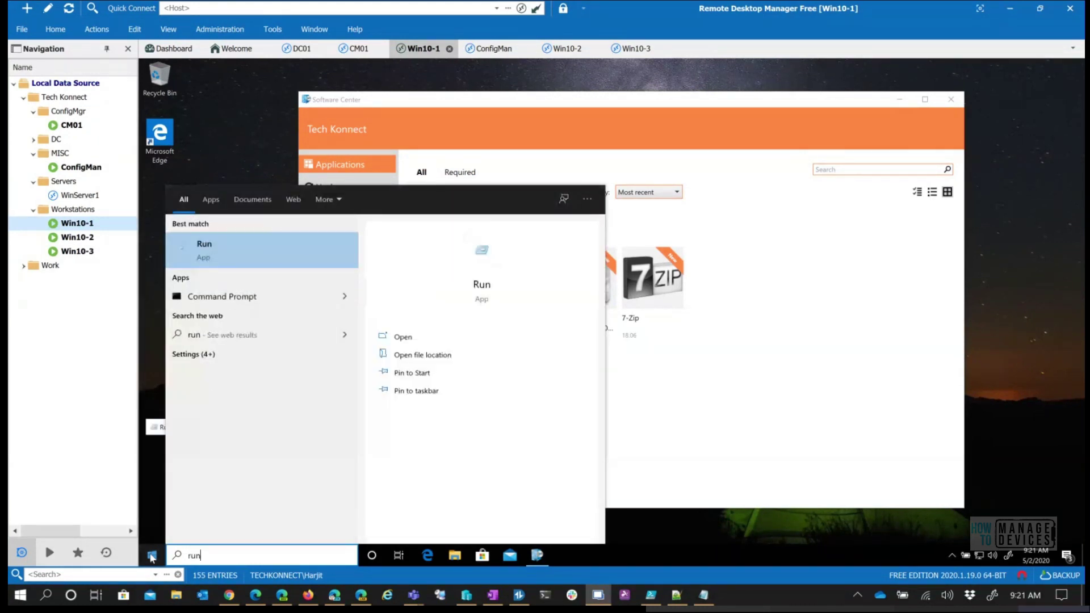
pyautogui.press('Return')
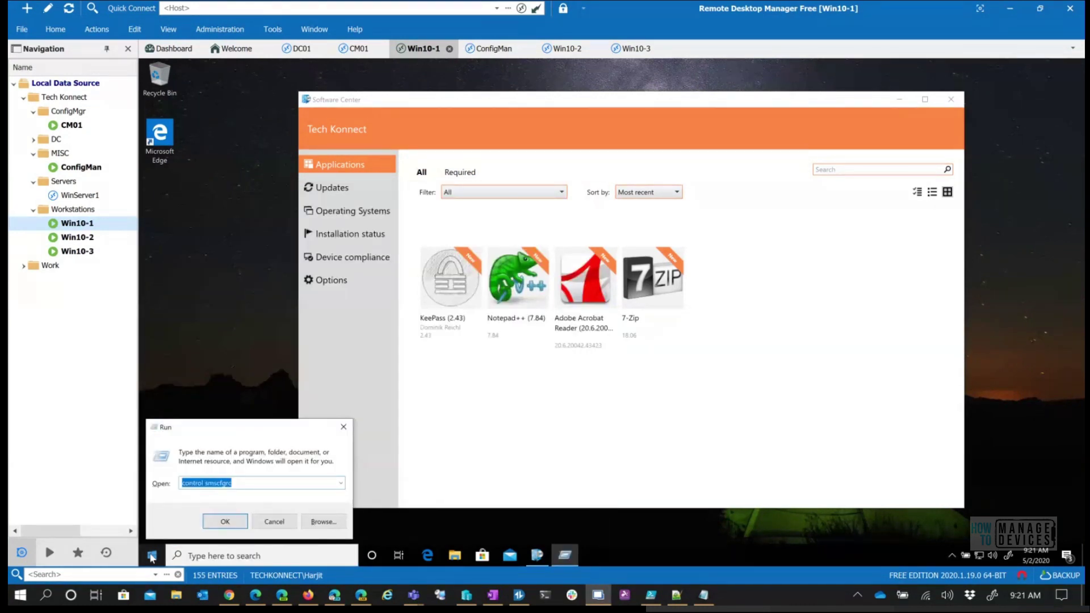
pyautogui.click(240, 487)
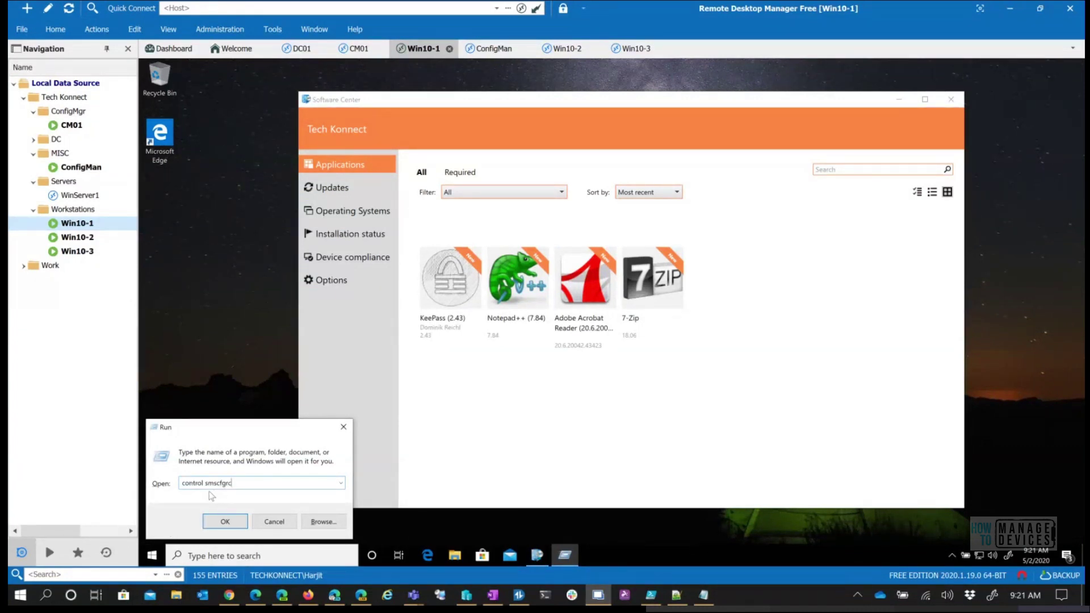
pyautogui.click(230, 521)
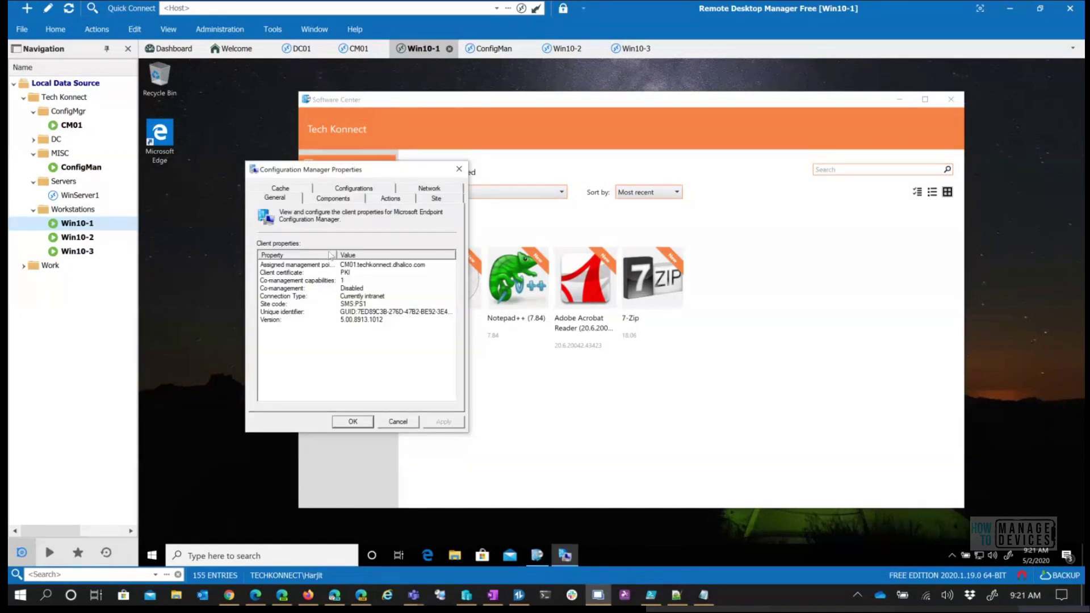
pyautogui.moveTo(391, 175); pyautogui.dragTo(341, 199)
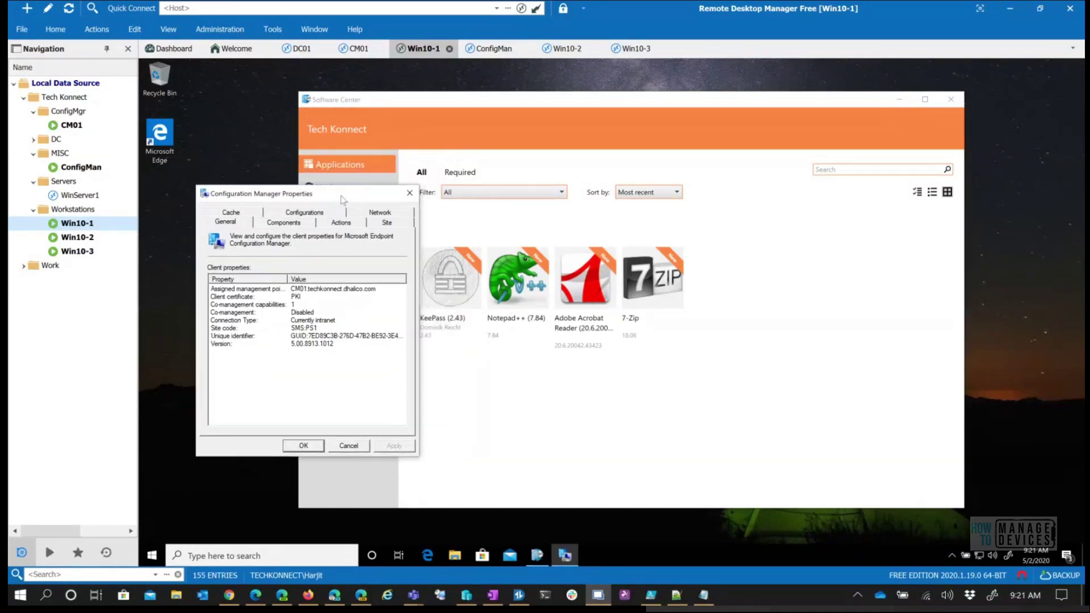
# - Run the Machine Policy Retrieval & Evaluation Cycle and the Application Deployment Evaluation Cycle on the Win10-1 client
pyautogui.click(344, 228)
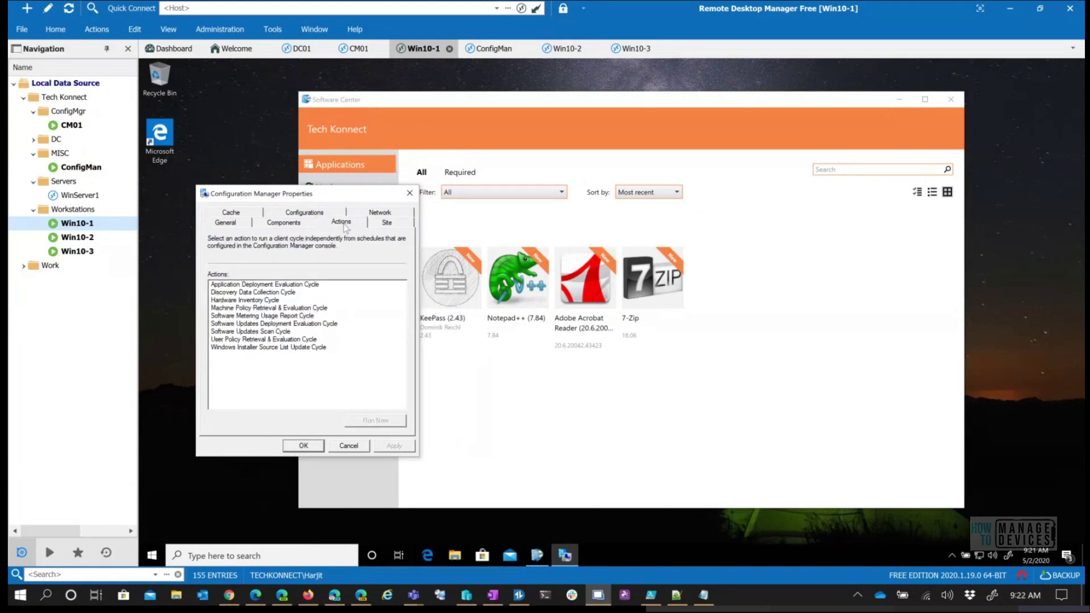
pyautogui.click(264, 308)
pyautogui.click(378, 419)
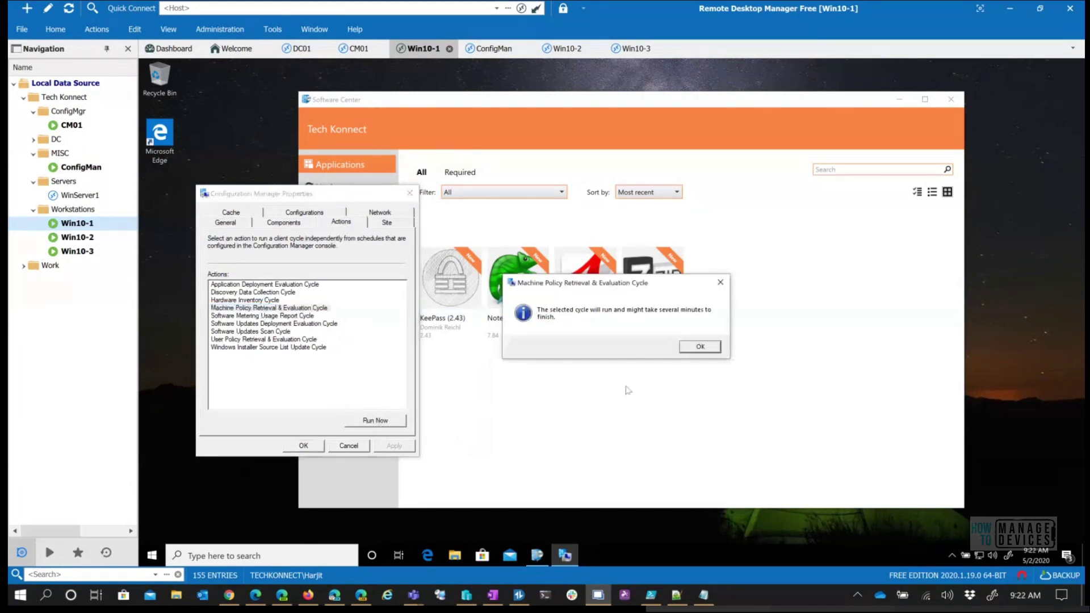
pyautogui.click(714, 351)
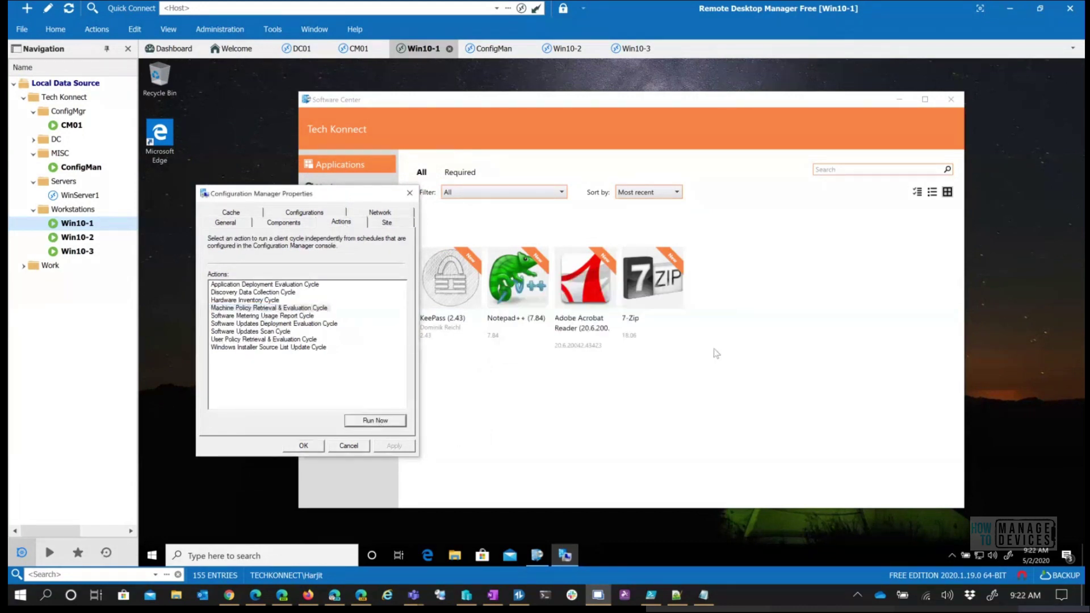
pyautogui.click(307, 285)
pyautogui.click(397, 421)
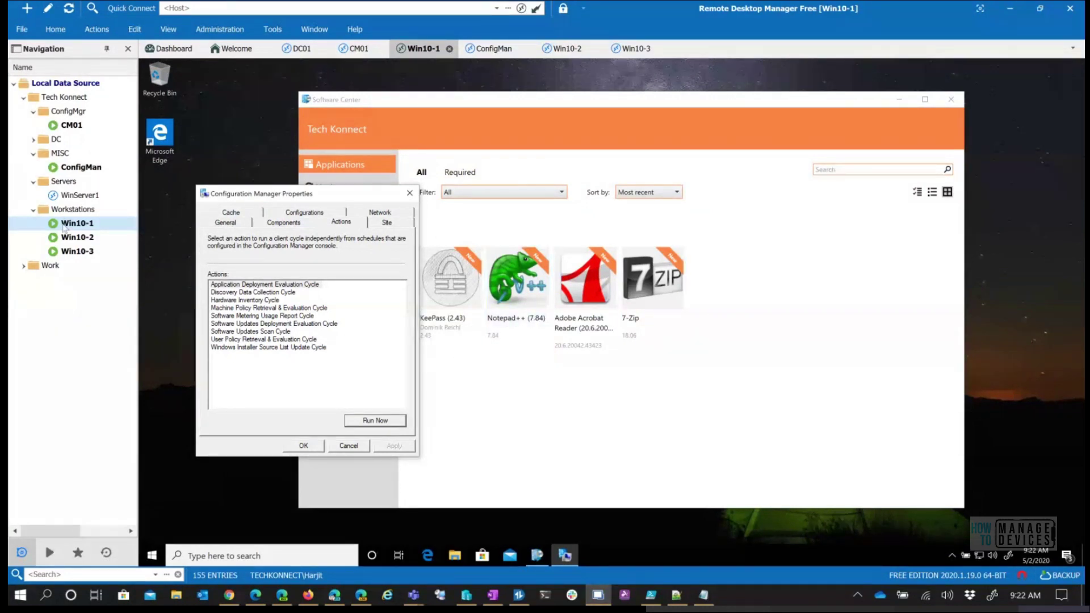
# - Switch to the Win10-2 session, show Software Center's applications, and run control smscfgrc to open the Configuration Manager client properties
pyautogui.click(81, 241)
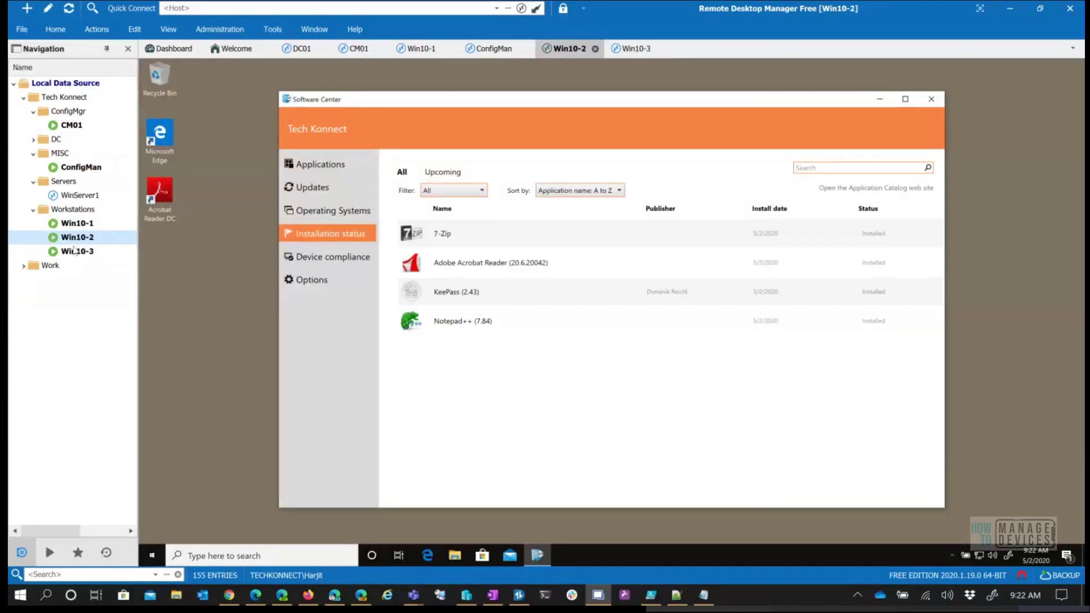
pyautogui.click(320, 171)
pyautogui.click(154, 555)
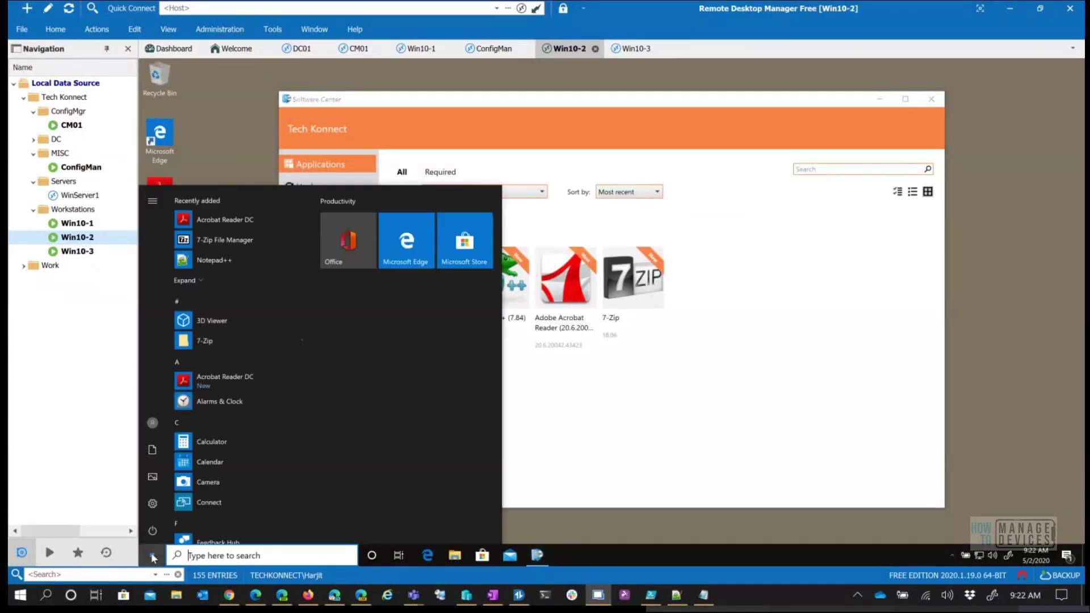
pyautogui.write('run')
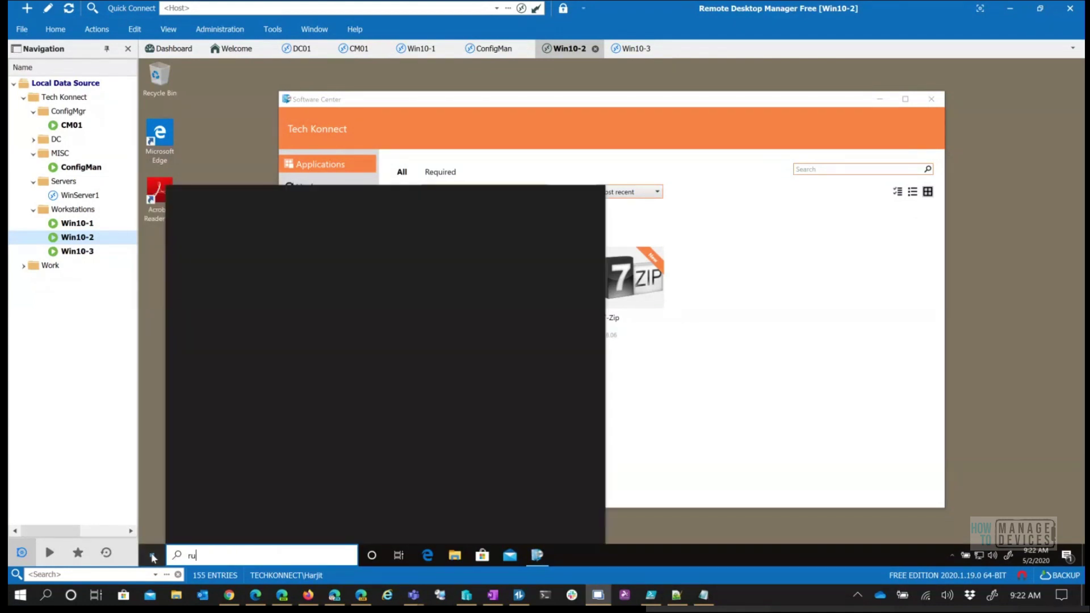
pyautogui.press('Return')
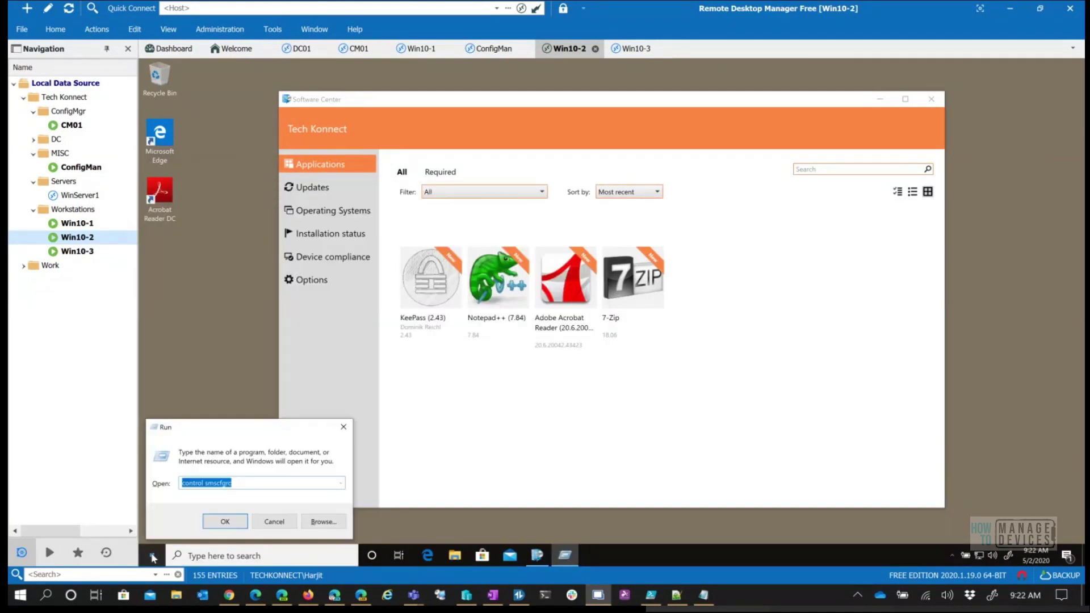
pyautogui.press('Return')
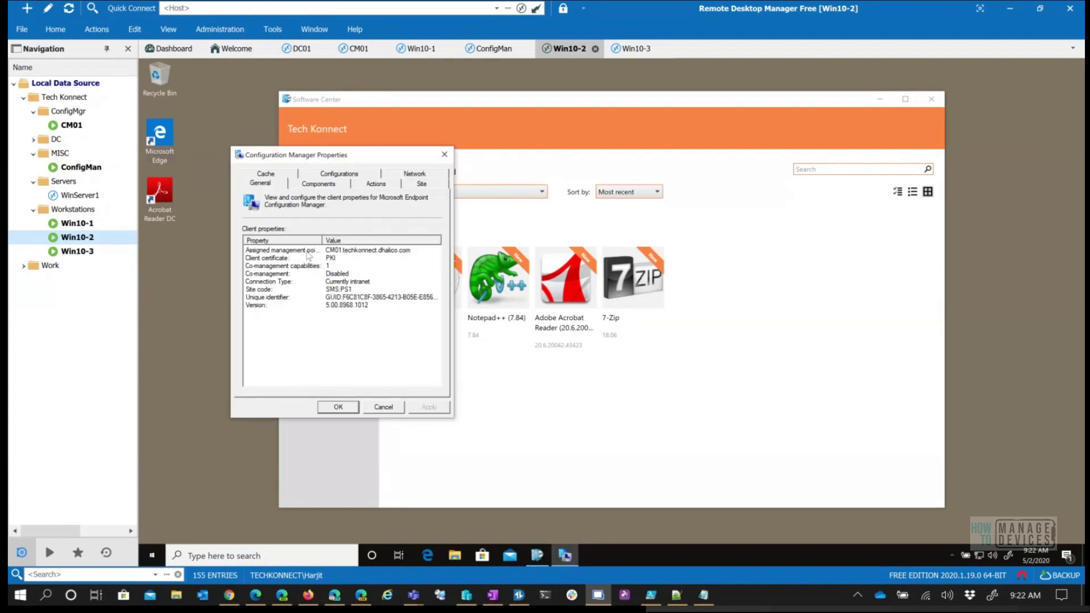
# - Run the Machine Policy Retrieval & Evaluation Cycle and the Application Deployment Evaluation Cycle on the Win10-2 client
pyautogui.click(376, 184)
pyautogui.click(318, 270)
pyautogui.click(410, 382)
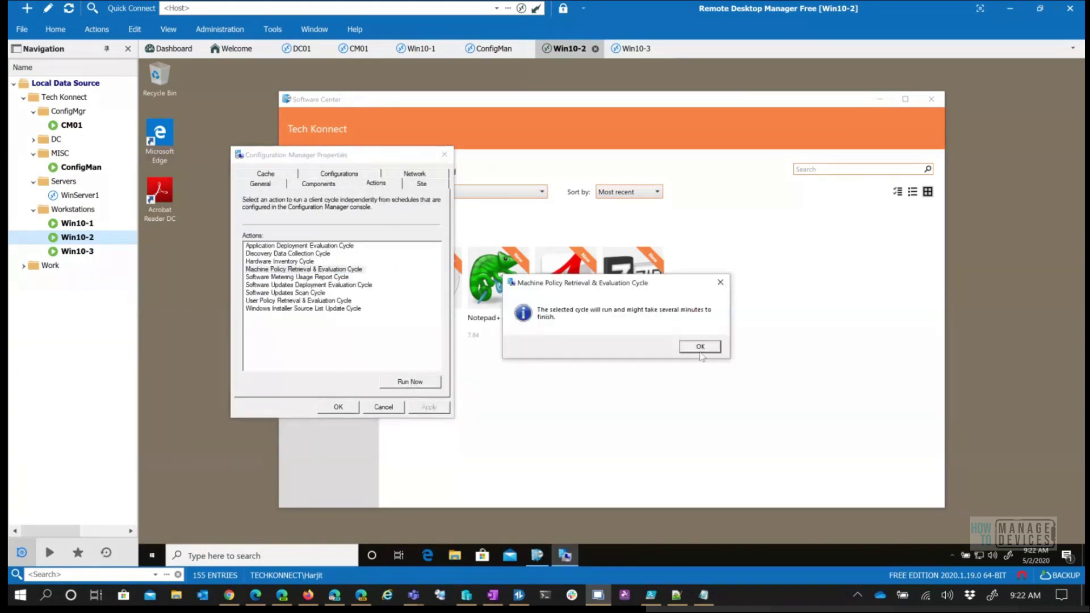
pyautogui.click(700, 352)
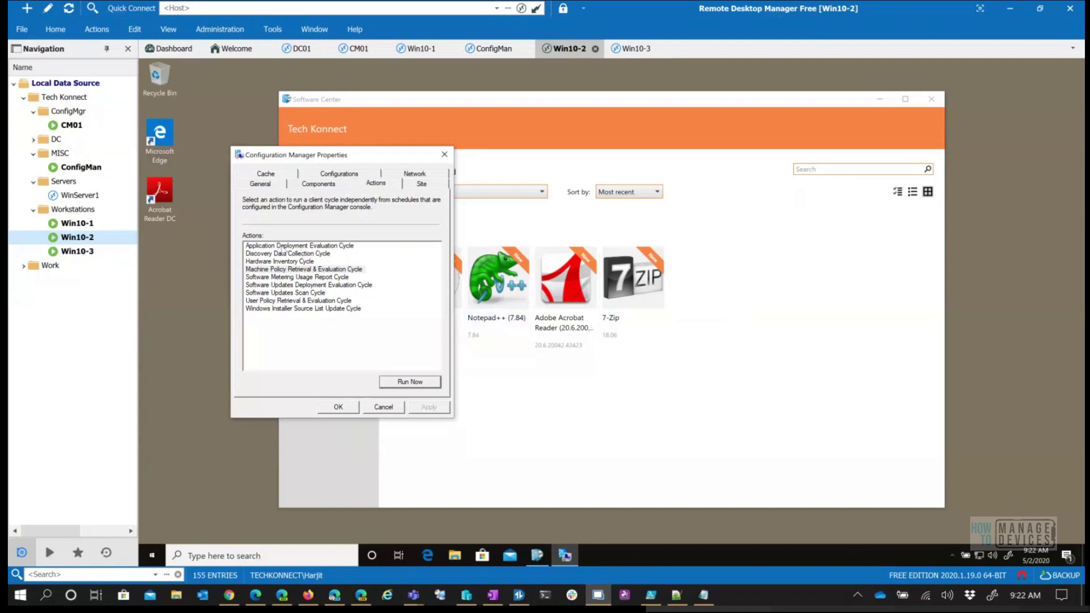
pyautogui.click(282, 246)
pyautogui.click(410, 382)
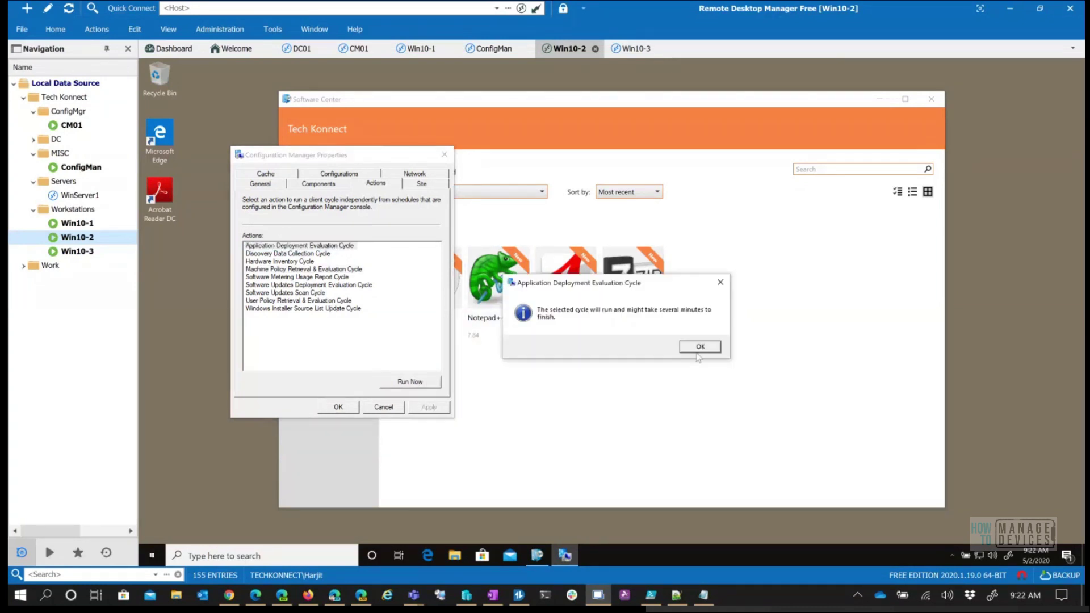
pyautogui.click(699, 349)
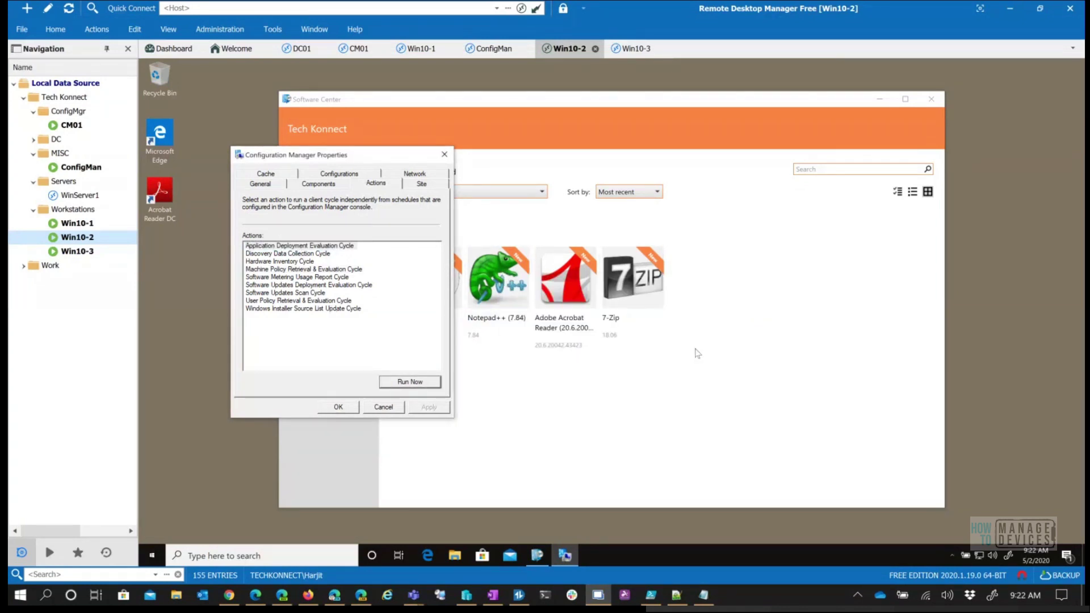
# - Return to the Win10-1 session to check the applications offered in Software Center
pyautogui.click(68, 224)
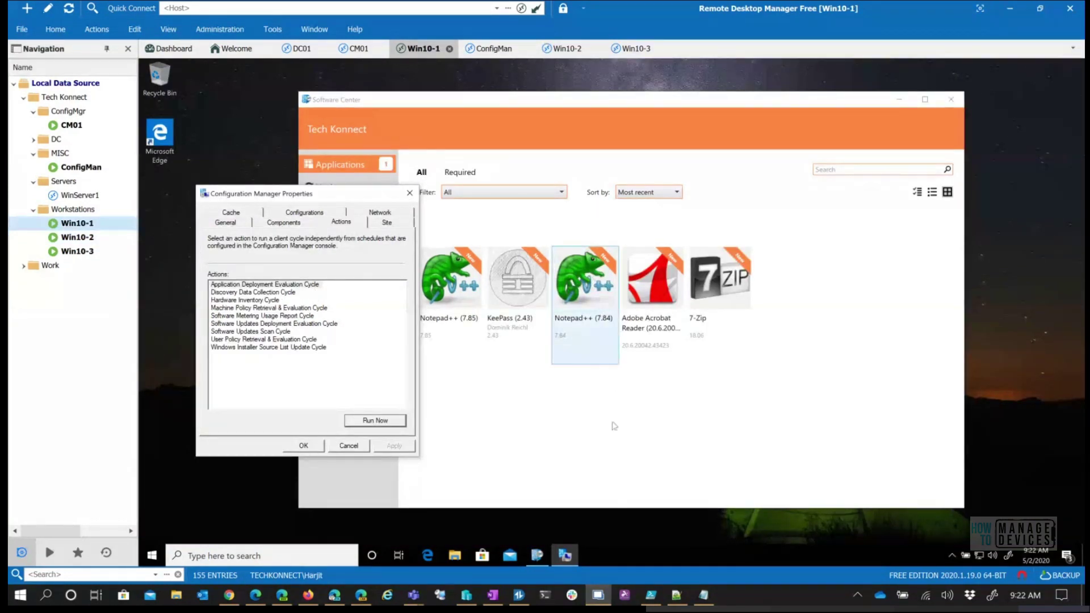
# - Bring Software Center forward on Win10-1 and open the details of the Notepad++ (7.85) application
pyautogui.click(674, 219)
pyautogui.moveTo(692, 104); pyautogui.dragTo(725, 100)
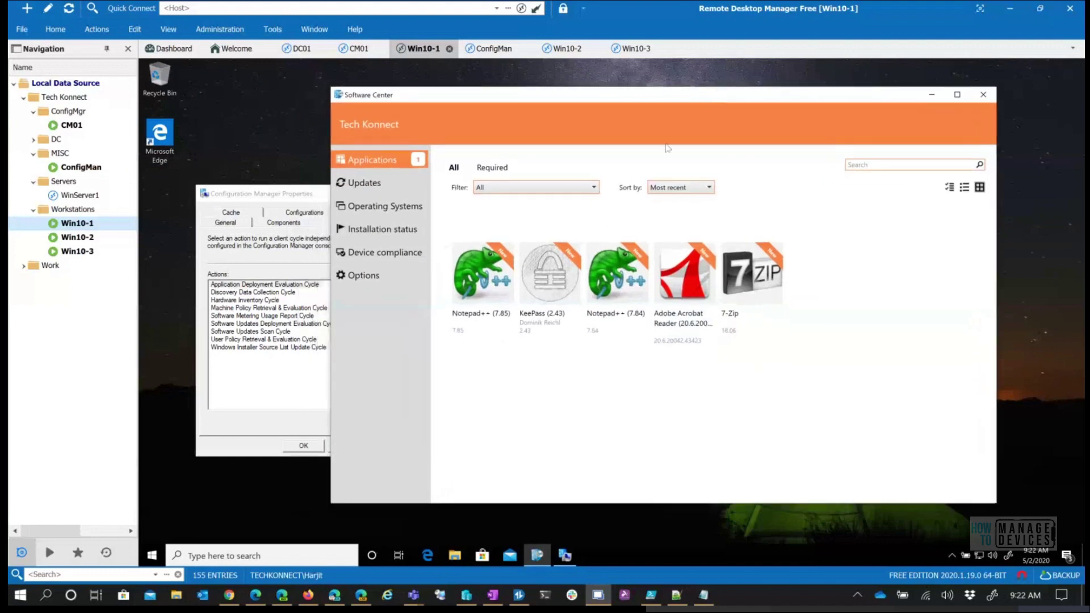
pyautogui.click(478, 293)
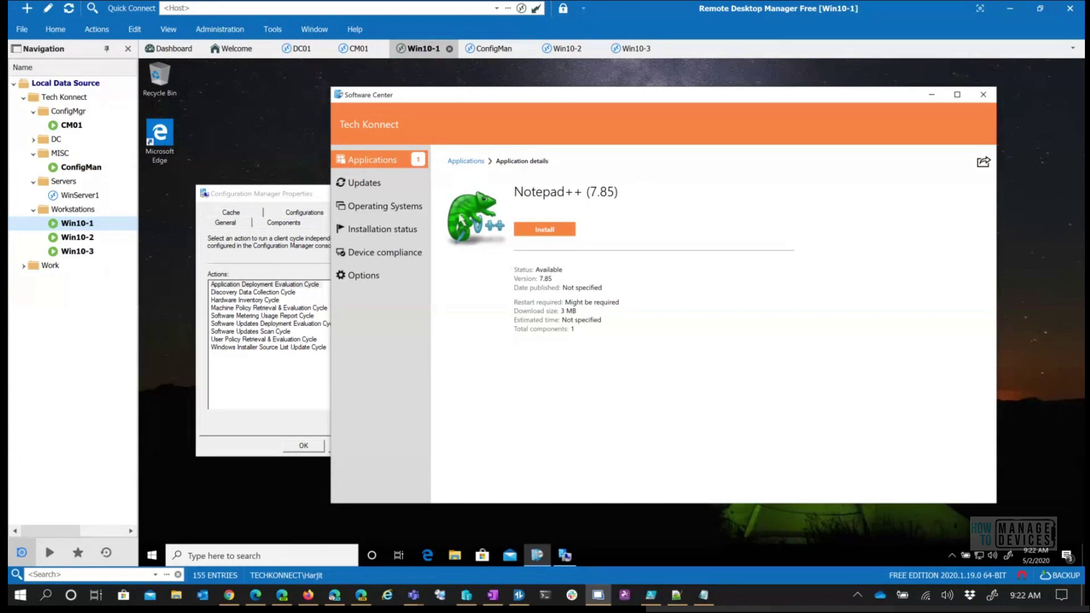
pyautogui.click(527, 229)
# - Switch to the CM01 session and check the deployment of the Notepad++ (7.85) application in the Configuration Manager console
pyautogui.click(72, 125)
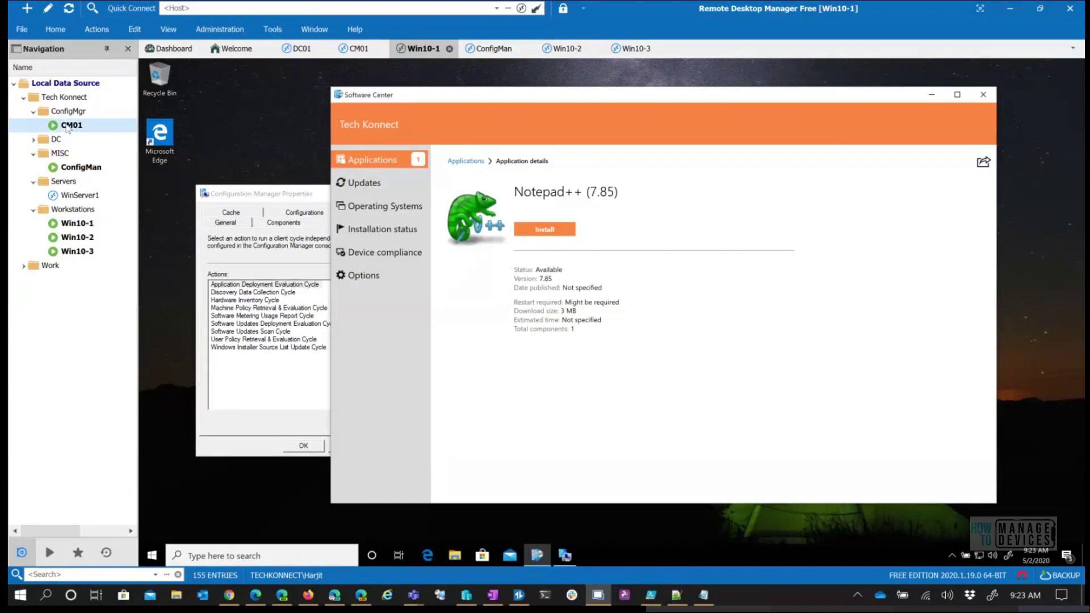
pyautogui.click(369, 319)
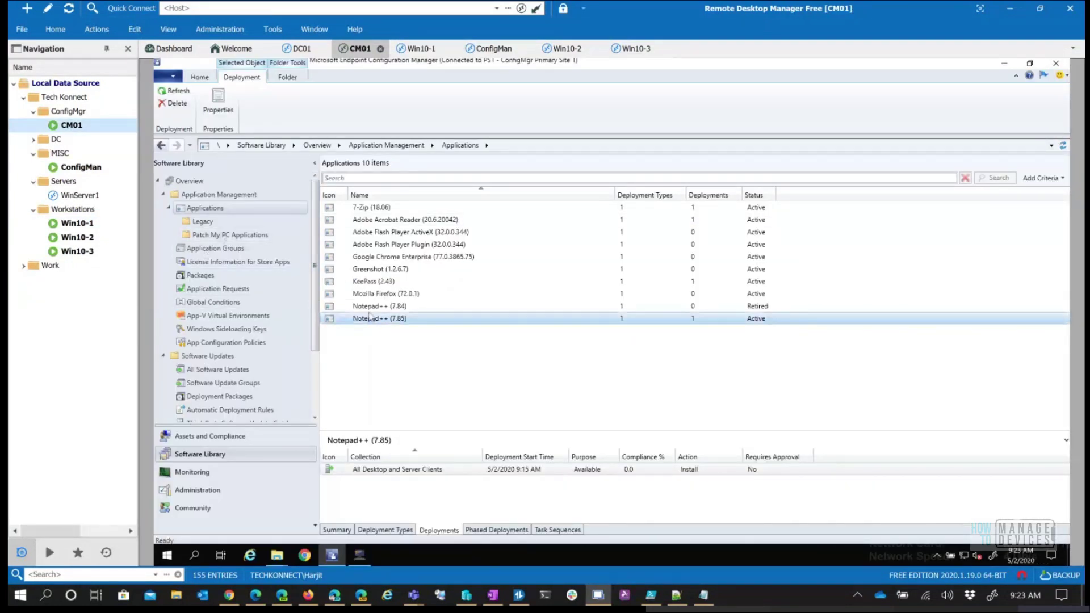
pyautogui.click(387, 360)
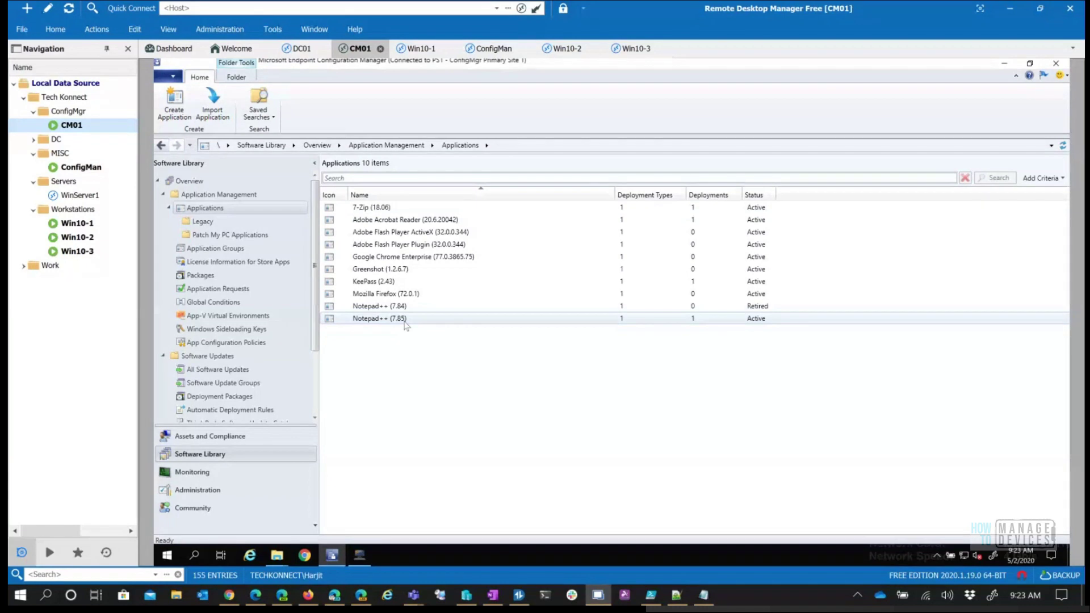
# - Copy the path %ProgramFiles%\Notepad++ from the Notepad++ (7.8.5) section of the Notepad notes and return to the CM01 session
pyautogui.click(703, 595)
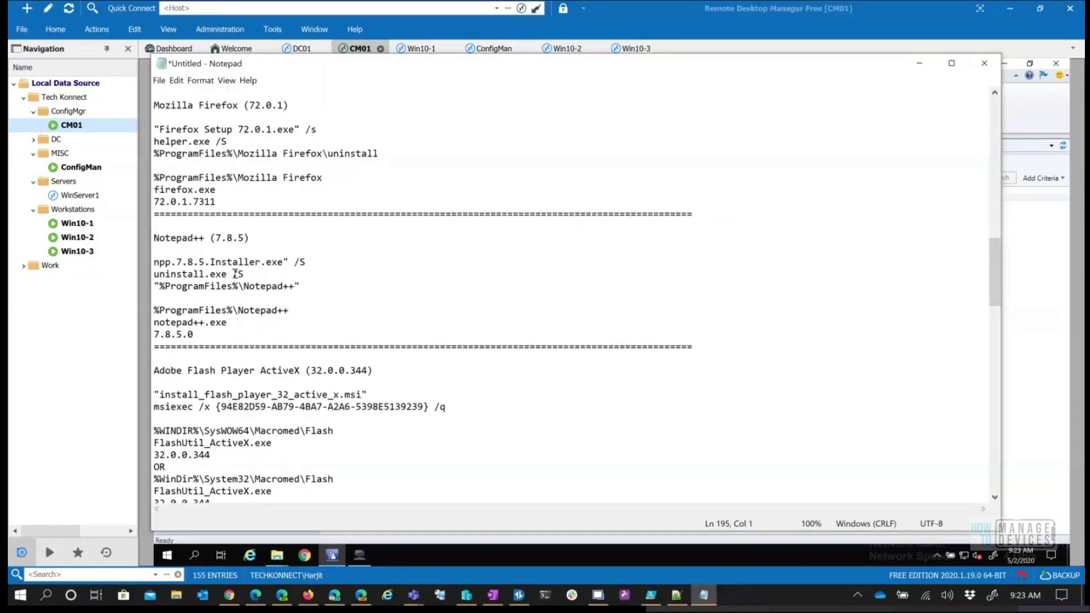
pyautogui.moveTo(292, 314); pyautogui.dragTo(150, 311)
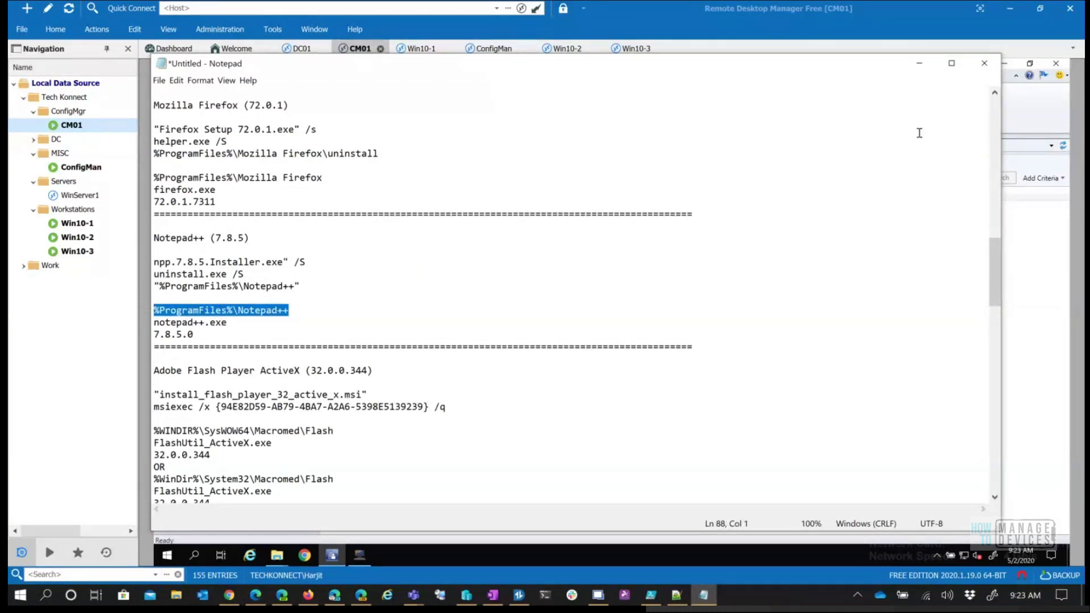
pyautogui.click(919, 64)
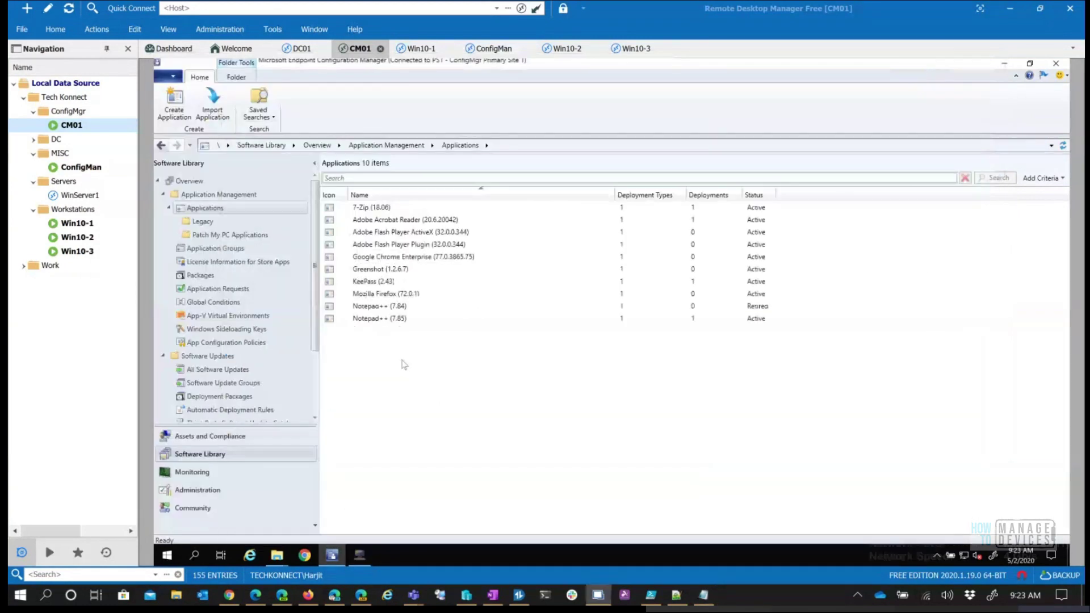
# - Start creating a new application in the Applications node, with its information specified manually
pyautogui.click(199, 222)
pyautogui.click(205, 209)
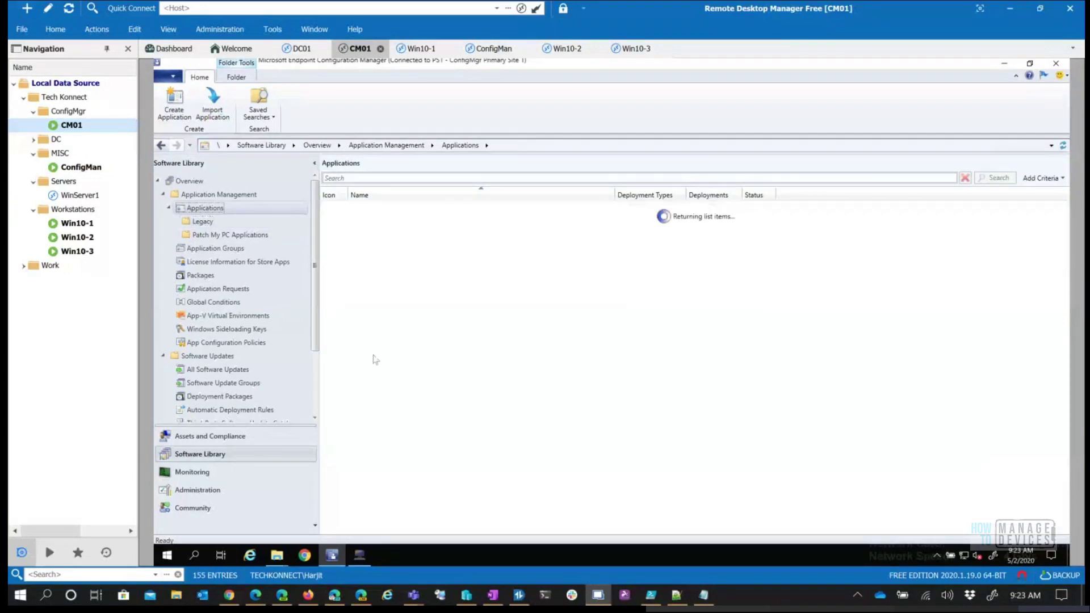
pyautogui.rightClick(380, 337)
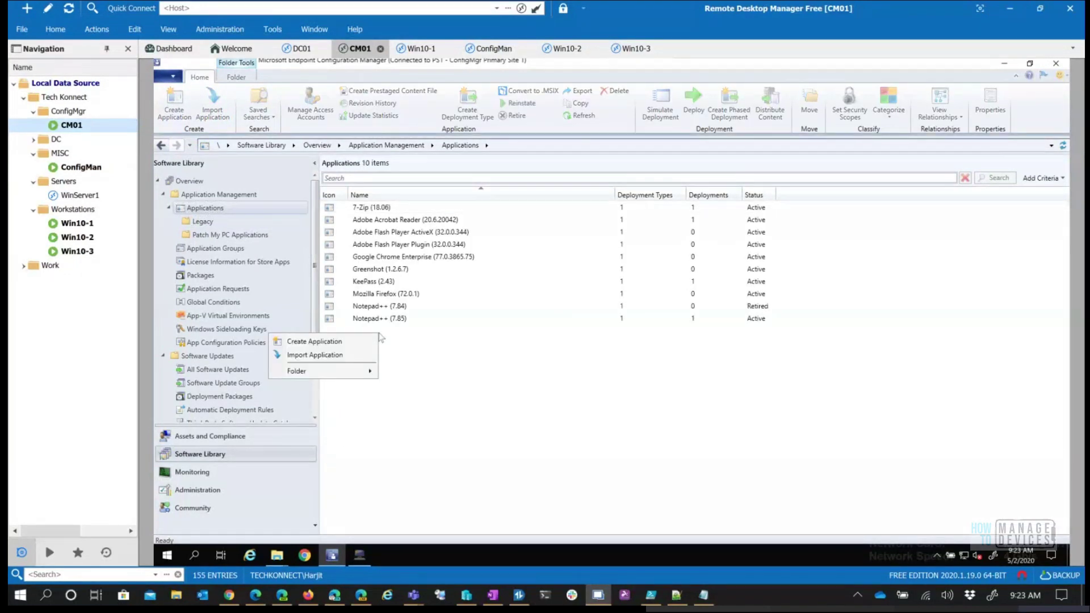
pyautogui.click(335, 342)
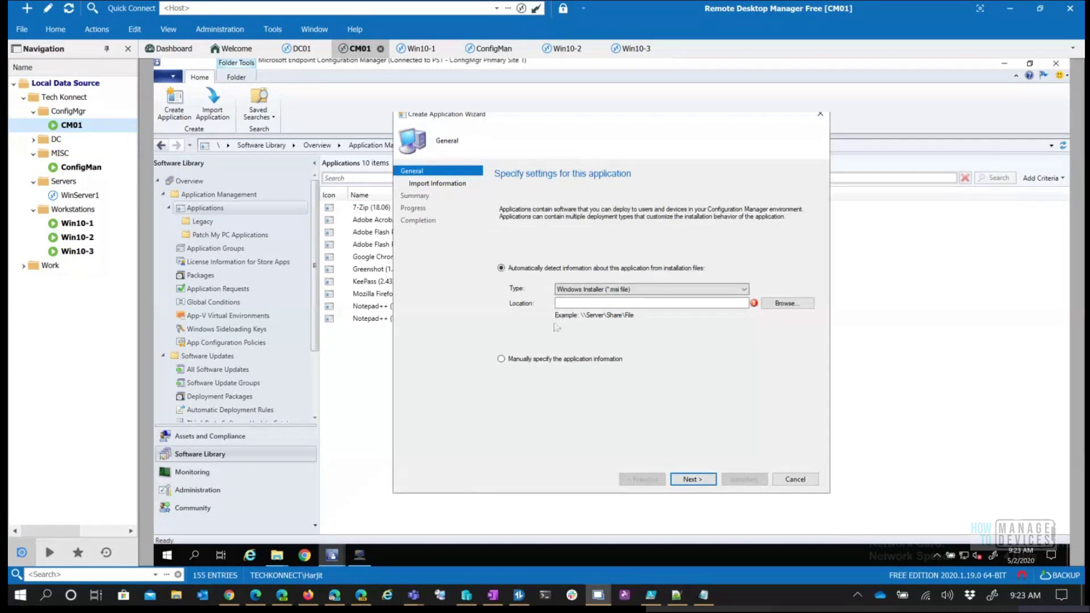
pyautogui.click(542, 360)
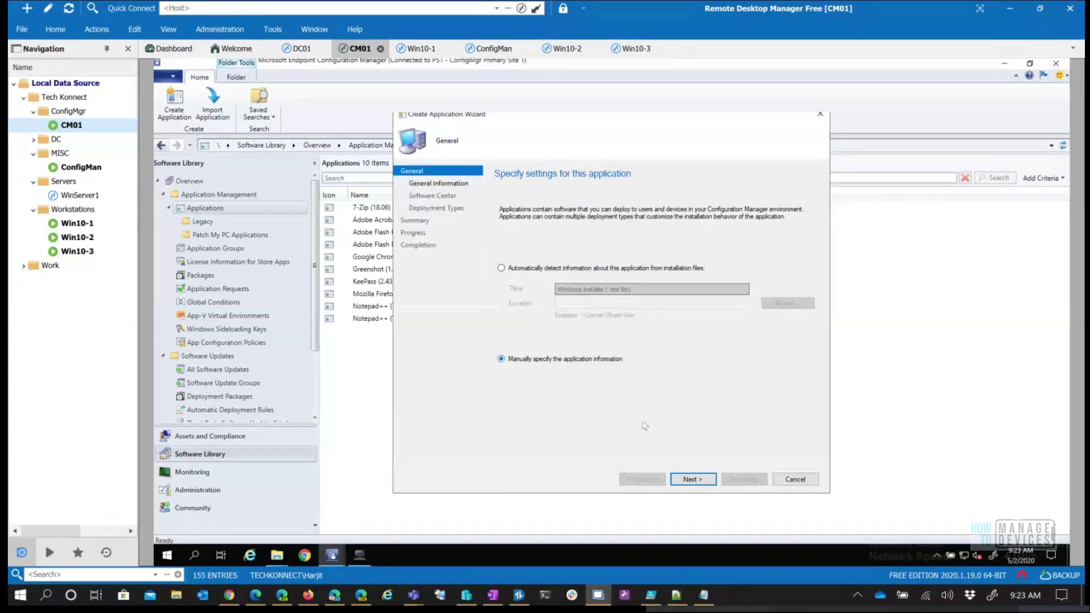
pyautogui.click(694, 479)
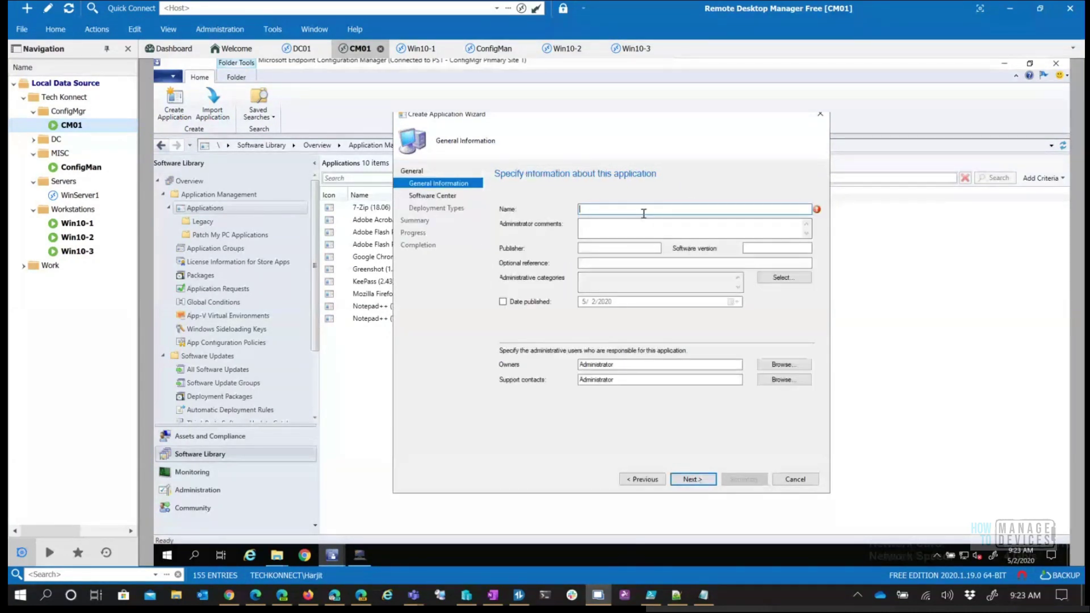
# - Name the new application "Notepad++ (Fake)" and accept its default Software Center entry
pyautogui.write('Notepad++ ')
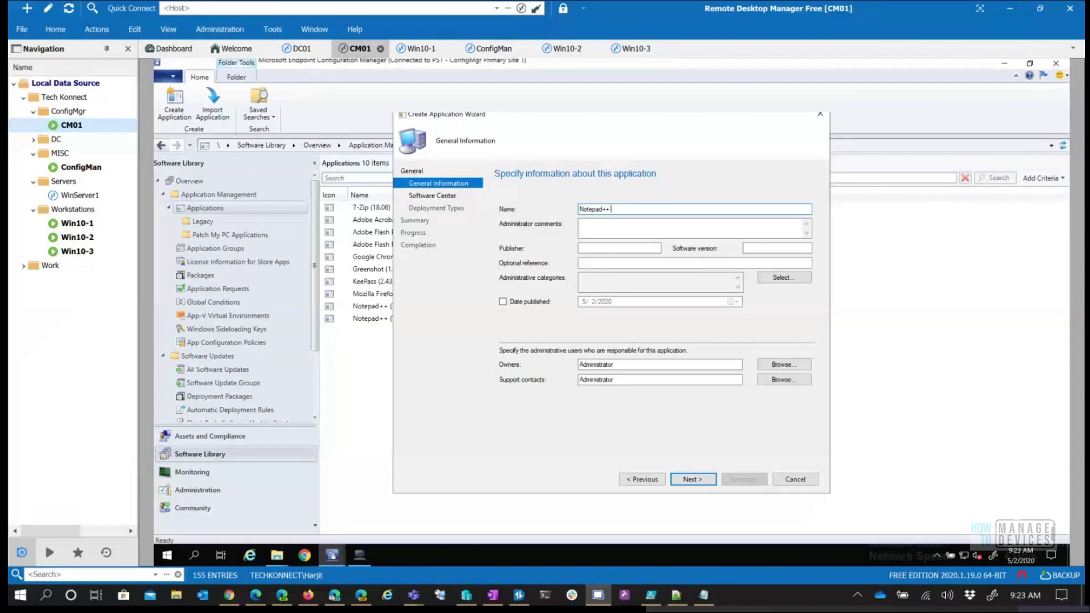
pyautogui.write('(Fake)')
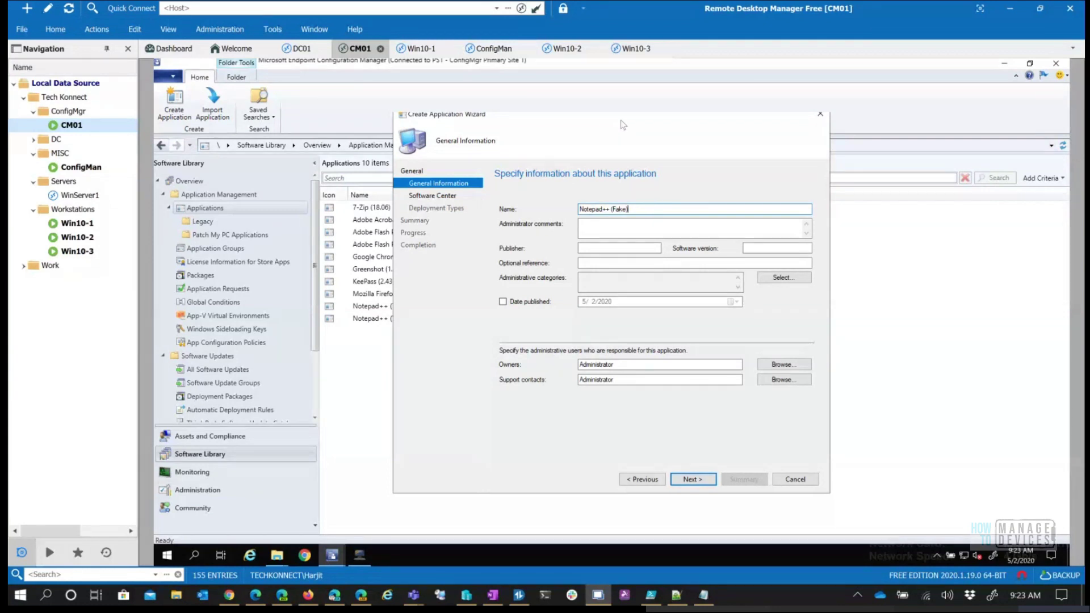
pyautogui.click(696, 480)
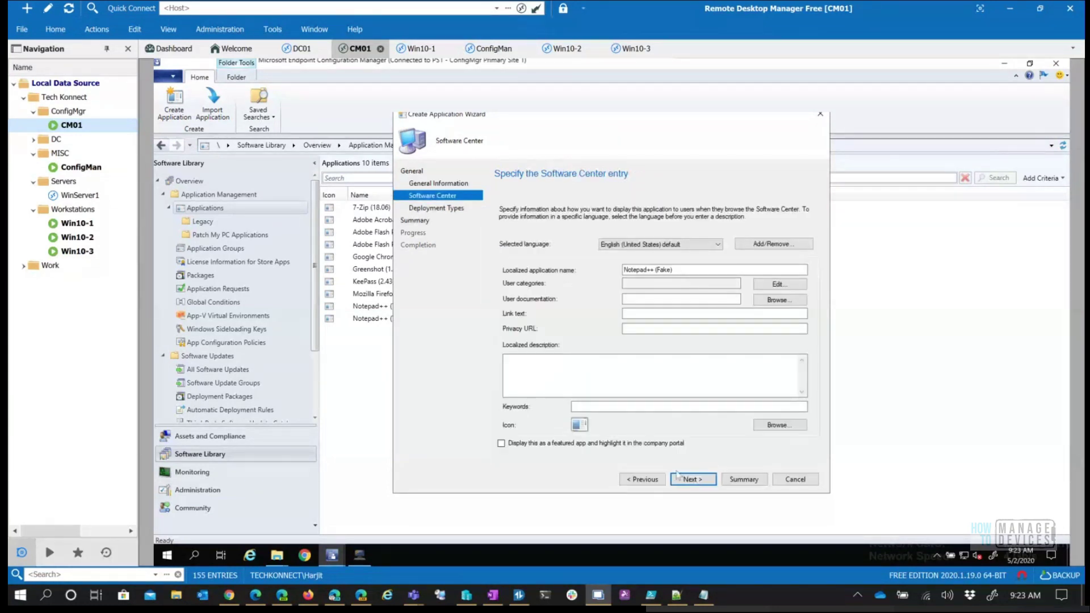
pyautogui.click(681, 479)
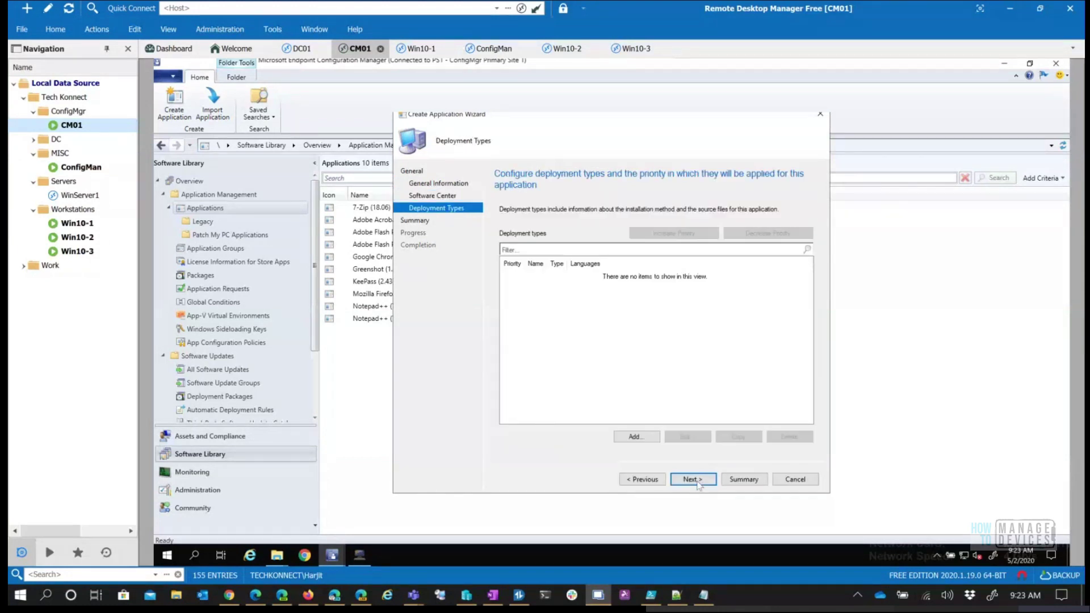
# - Add a deployment type of type Script Installer to the application
pyautogui.click(636, 437)
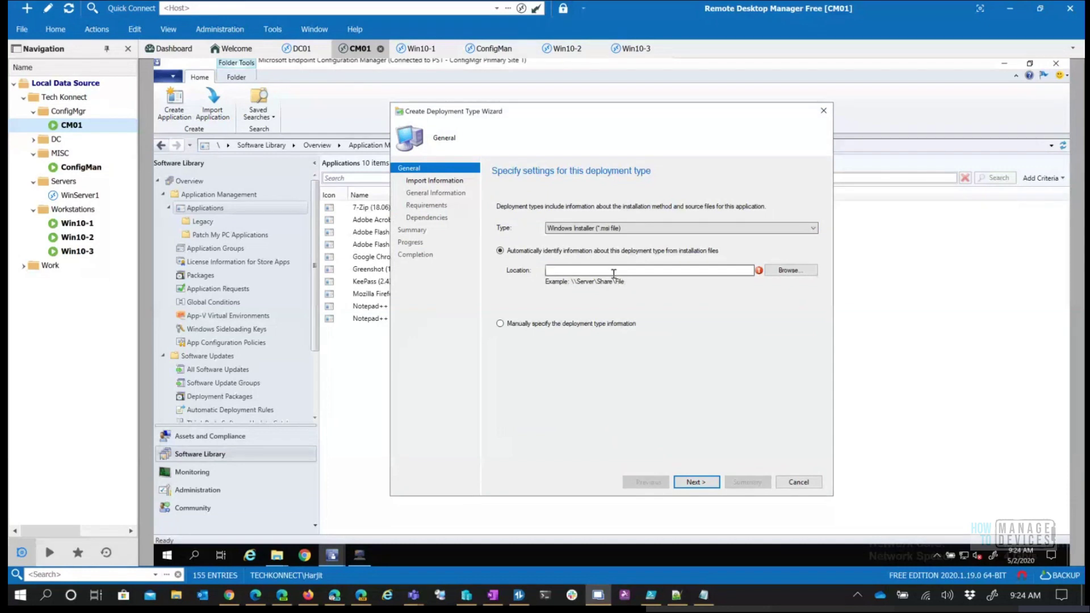
pyautogui.click(595, 229)
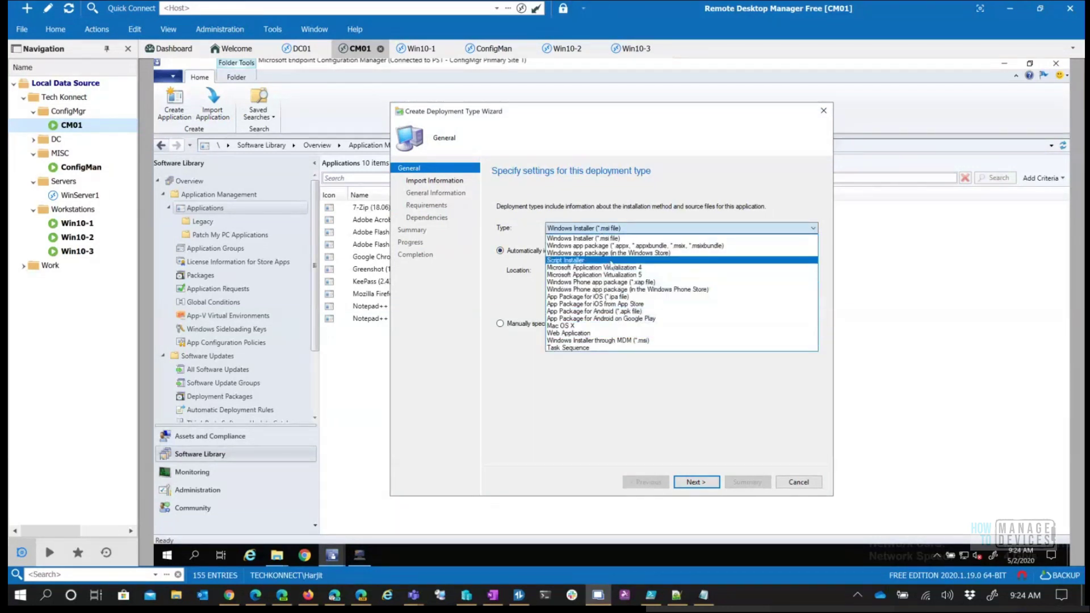
pyautogui.click(601, 260)
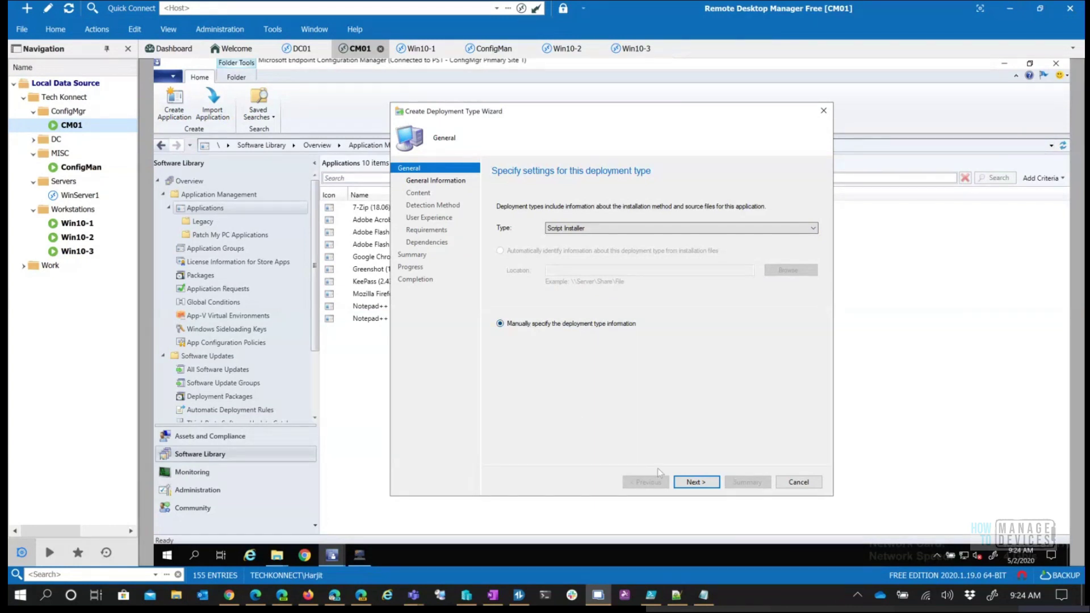
pyautogui.click(694, 481)
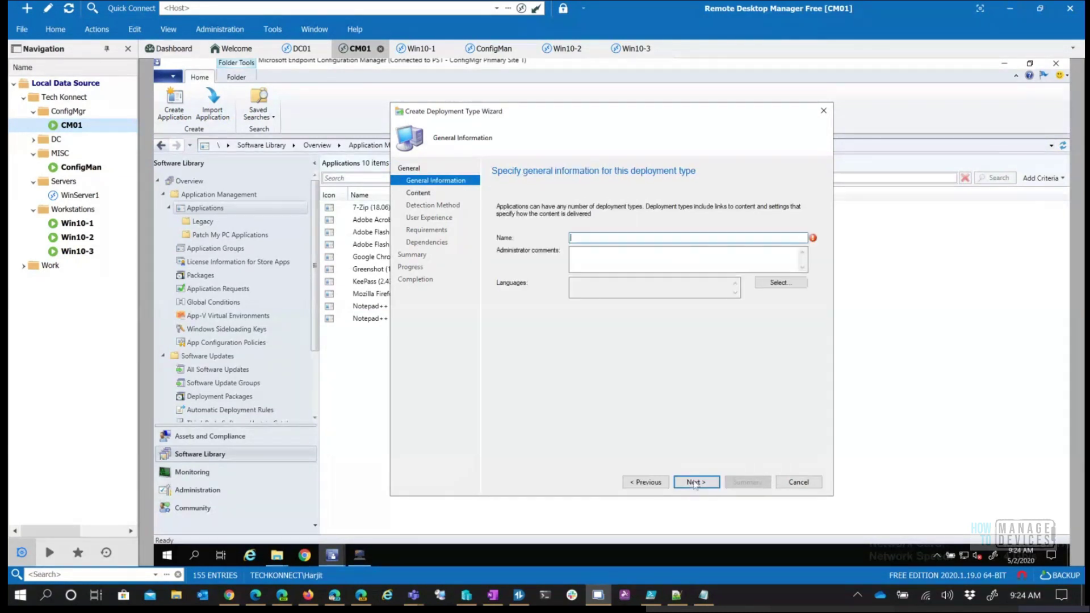
# - Name the deployment type "Notepad++ (Fake)" and continue to its content settings
pyautogui.write('Notepad')
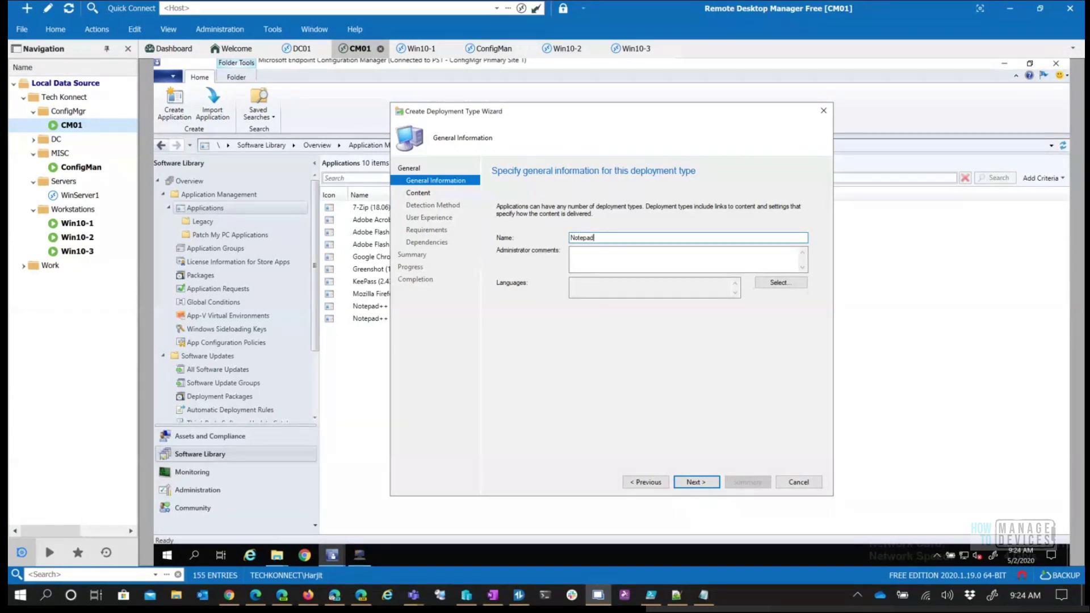
pyautogui.write('++ (fake')
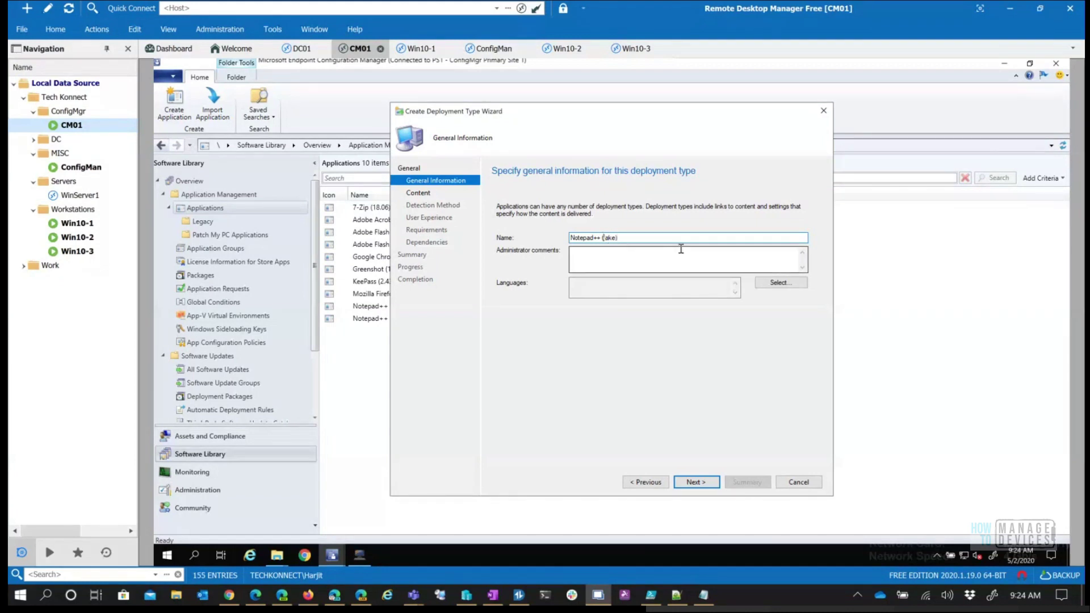
pyautogui.click(632, 239)
pyautogui.press('BackSpace')
pyautogui.write('Fake)')
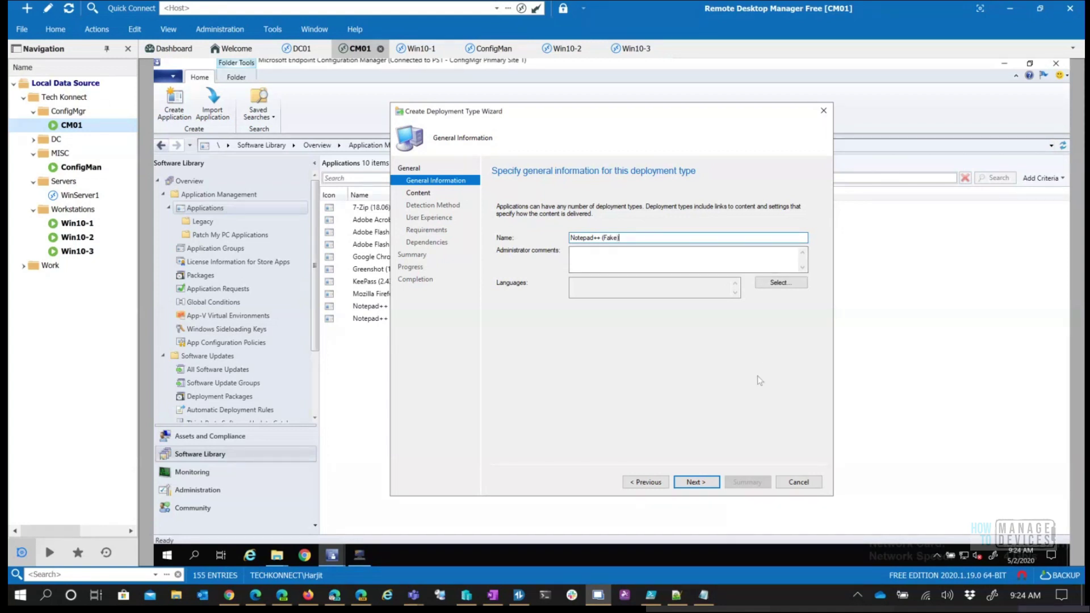
pyautogui.click(712, 484)
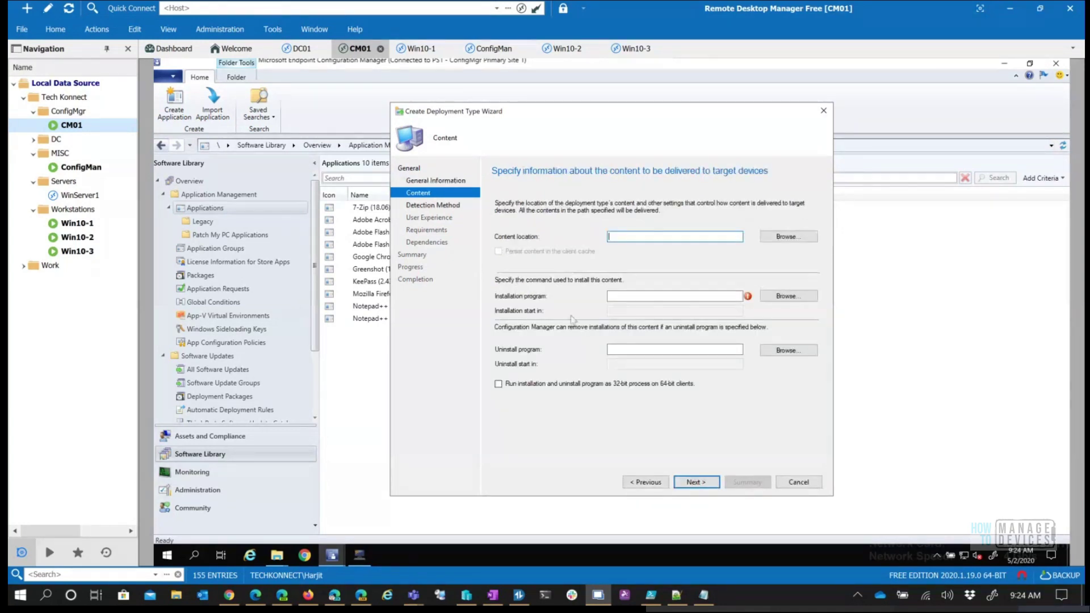
# - Set the installation program to masala.exe, leave the content location empty, and continue to the detection method
pyautogui.click(651, 296)
pyautogui.write('masala.')
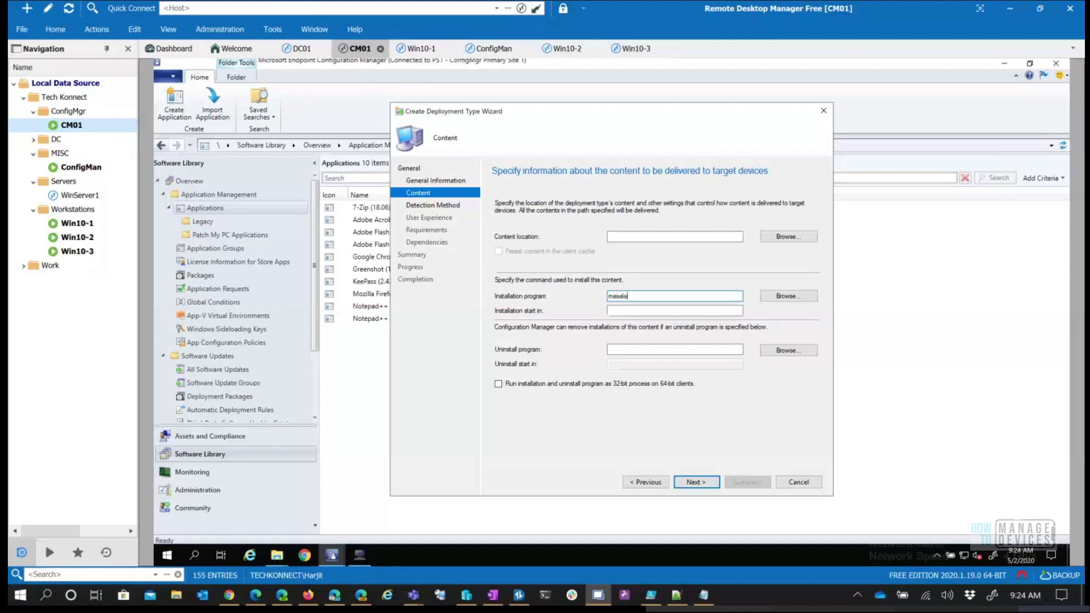
pyautogui.write('exe')
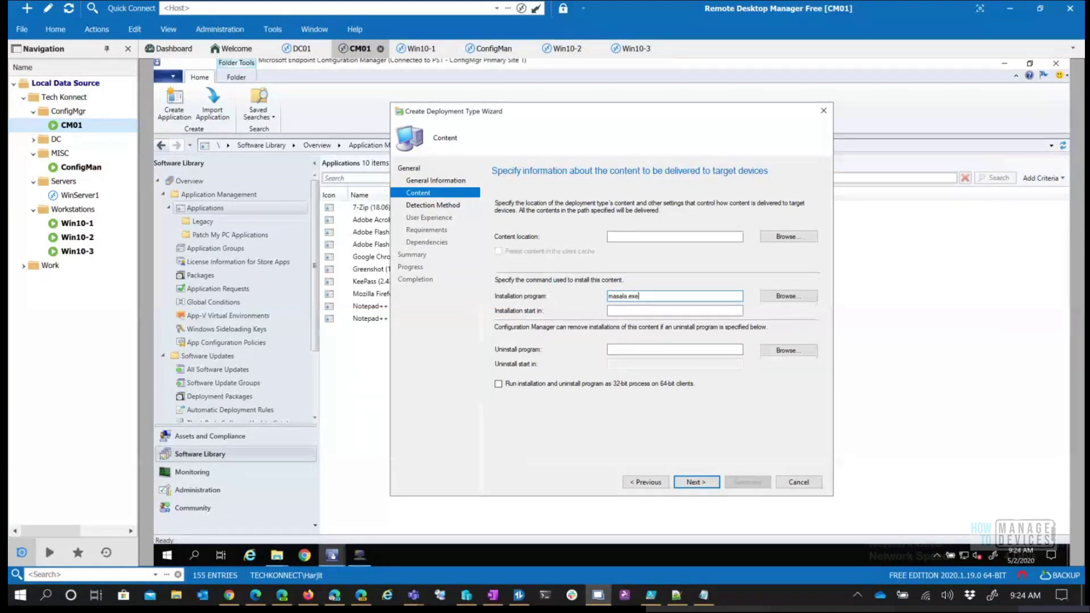
pyautogui.click(711, 485)
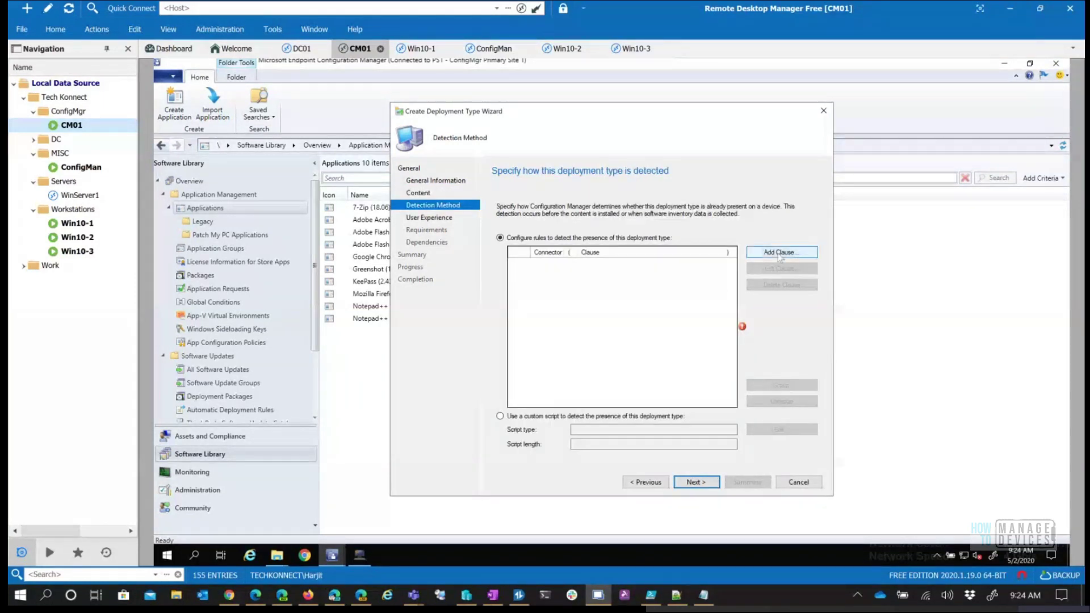
# - Add a file system detection clause for a file with the path %ProgramFiles%\Notepad++
pyautogui.click(780, 253)
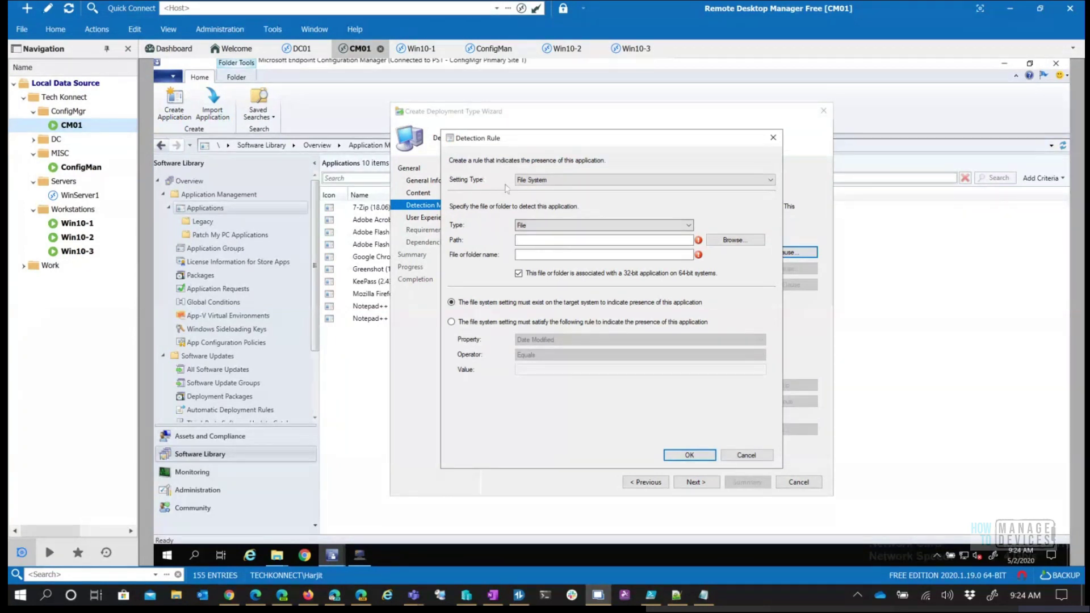
pyautogui.click(557, 242)
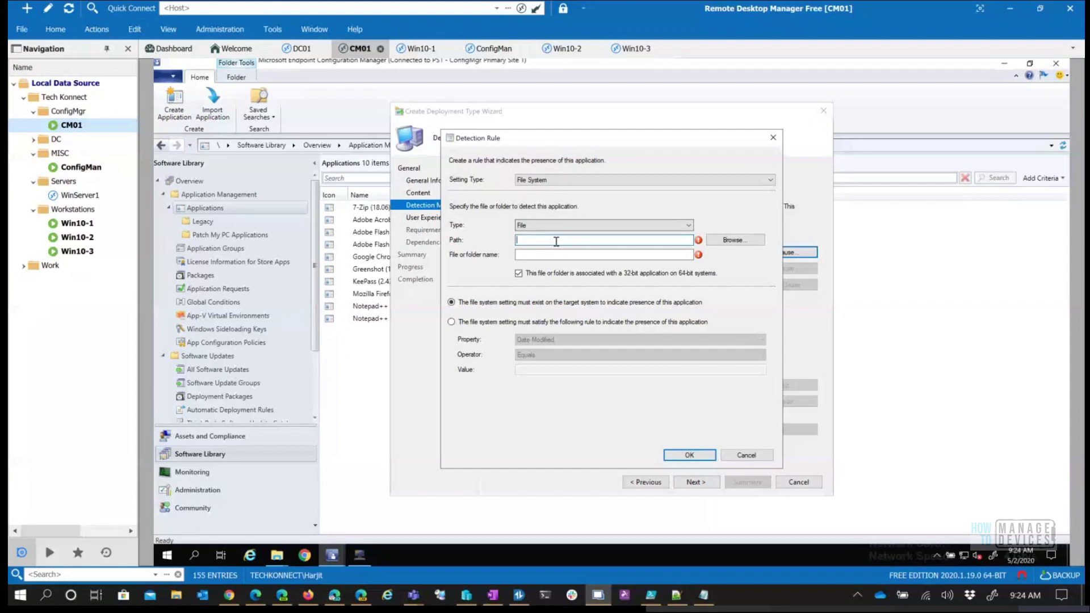
pyautogui.write('%ProgramFiles%\\Notepad++')
# - Copy notepad++.exe from the Notepad notes and enter it as the detection rule's file or folder name
pyautogui.click(704, 595)
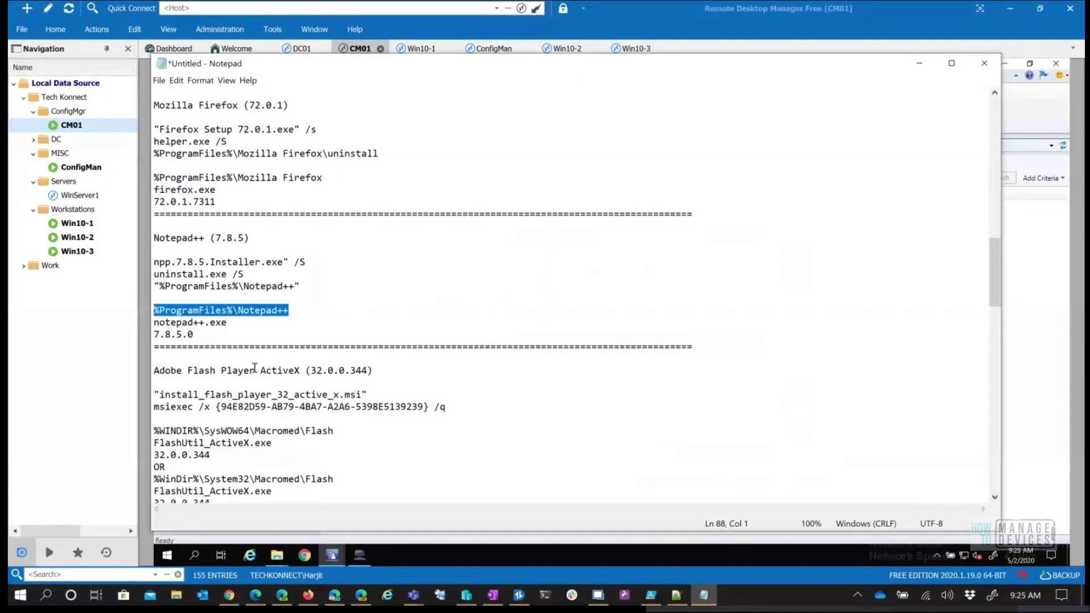
pyautogui.click(227, 329)
pyautogui.moveTo(232, 323); pyautogui.dragTo(149, 322)
pyautogui.hotkey('ctrl', 'c')
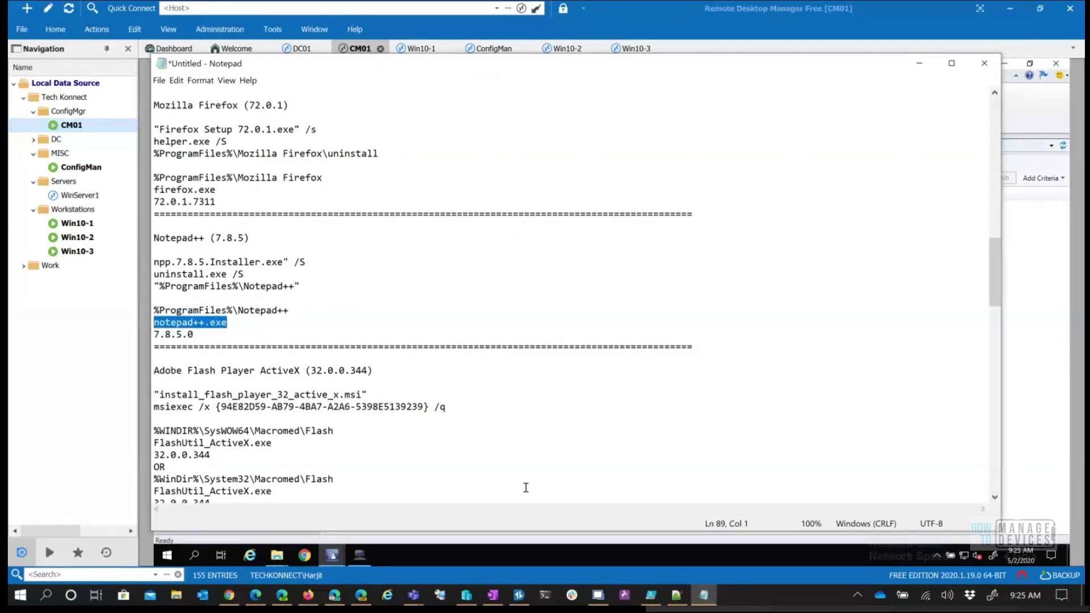
pyautogui.click(836, 16)
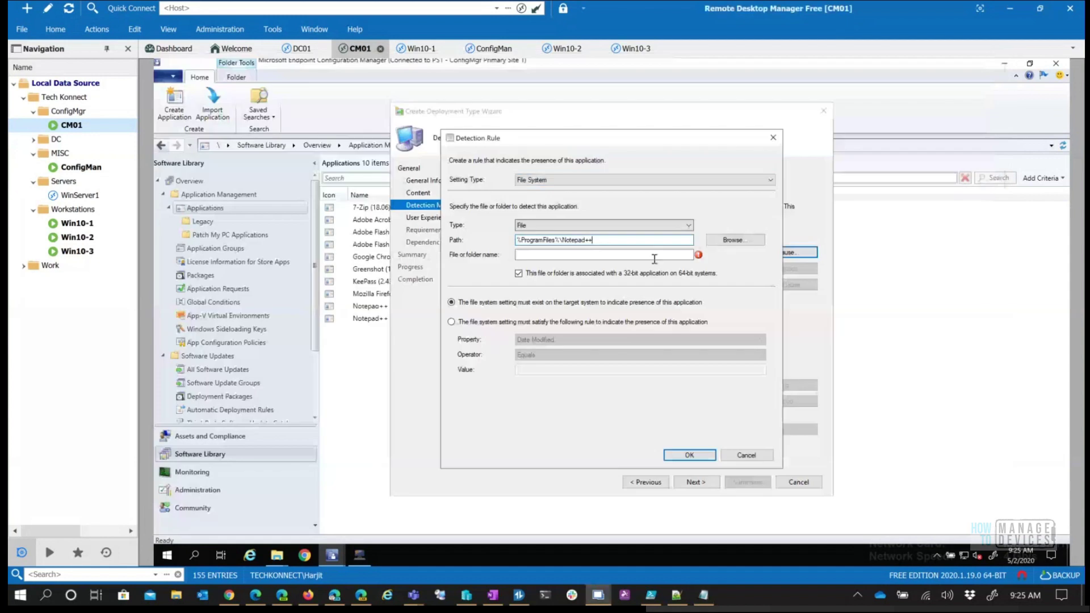
pyautogui.click(568, 254)
pyautogui.hotkey('ctrl', 'v')
# - Require the file's version to be less than 7.8.5.0 in the detection rule, save the clause, and continue to the user experience settings
pyautogui.click(485, 322)
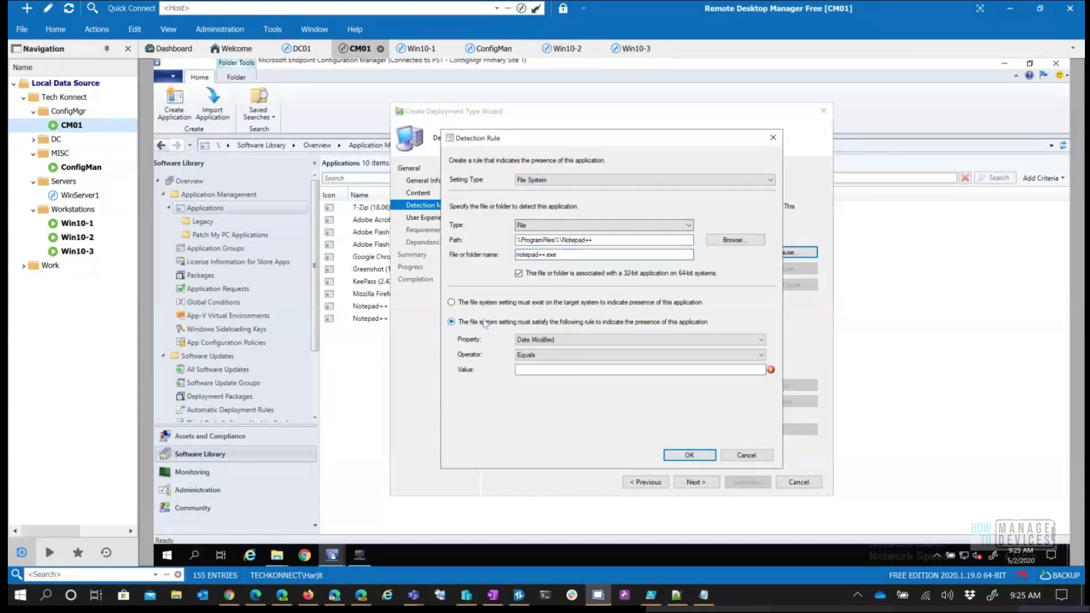
pyautogui.click(539, 341)
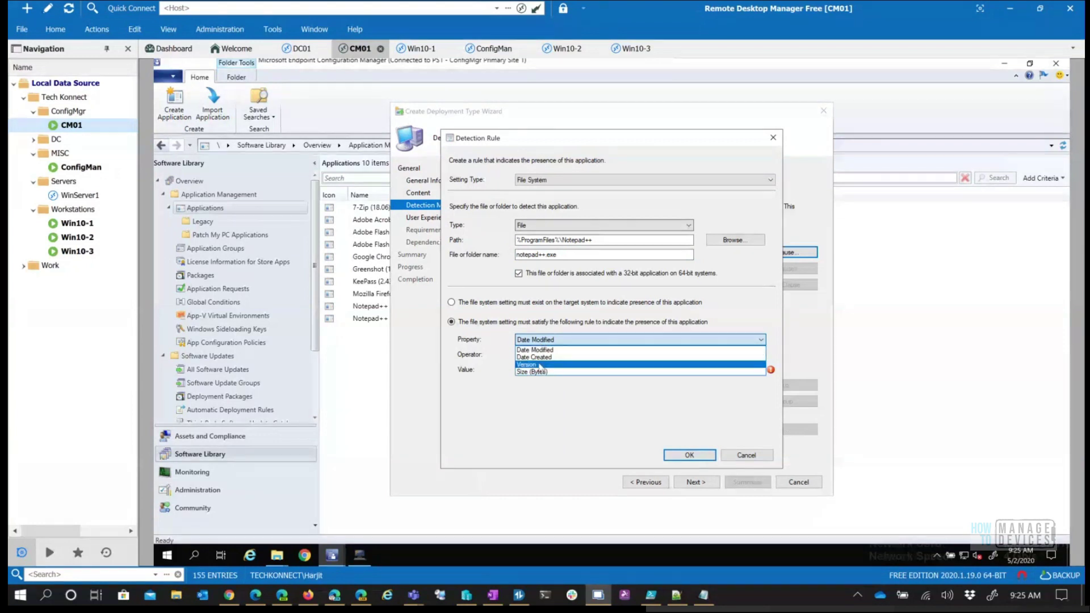
pyautogui.click(528, 364)
pyautogui.click(548, 355)
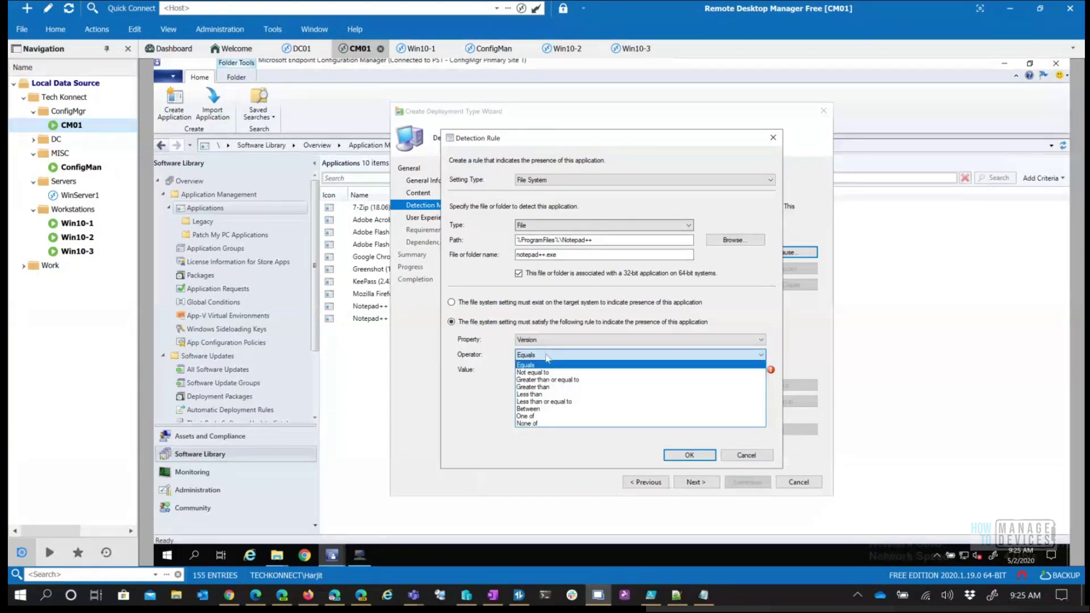
pyautogui.click(541, 394)
pyautogui.click(557, 369)
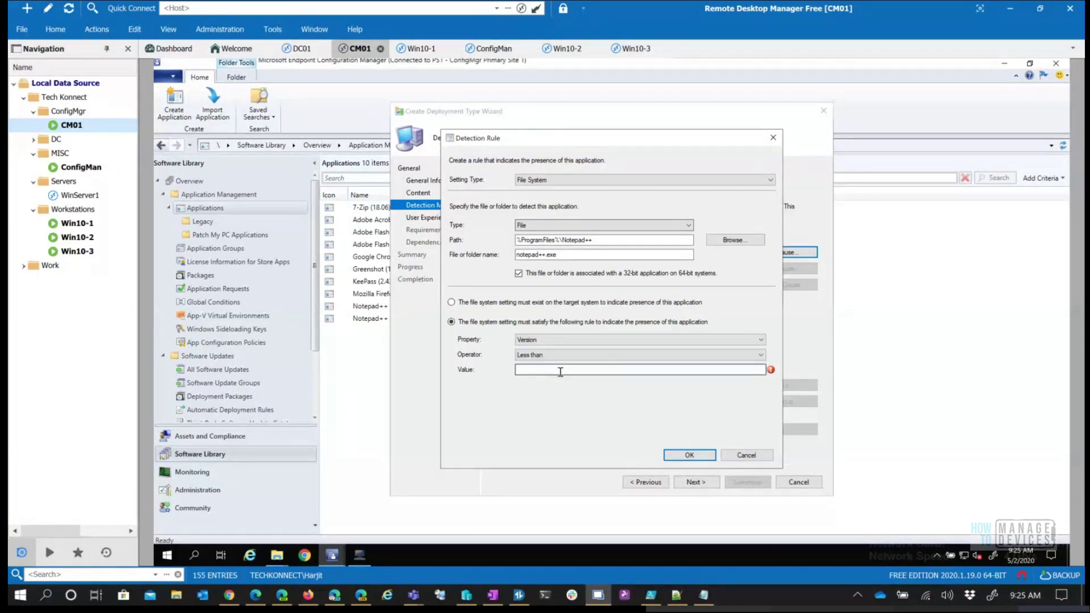
pyautogui.write('7')
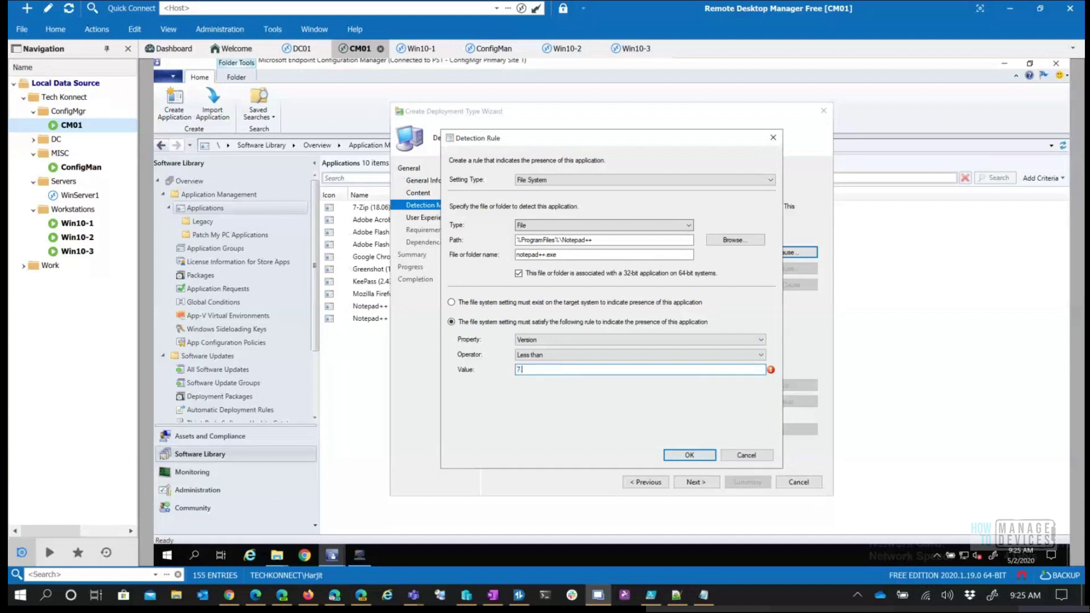
pyautogui.write('.8.5.0')
pyautogui.click(688, 455)
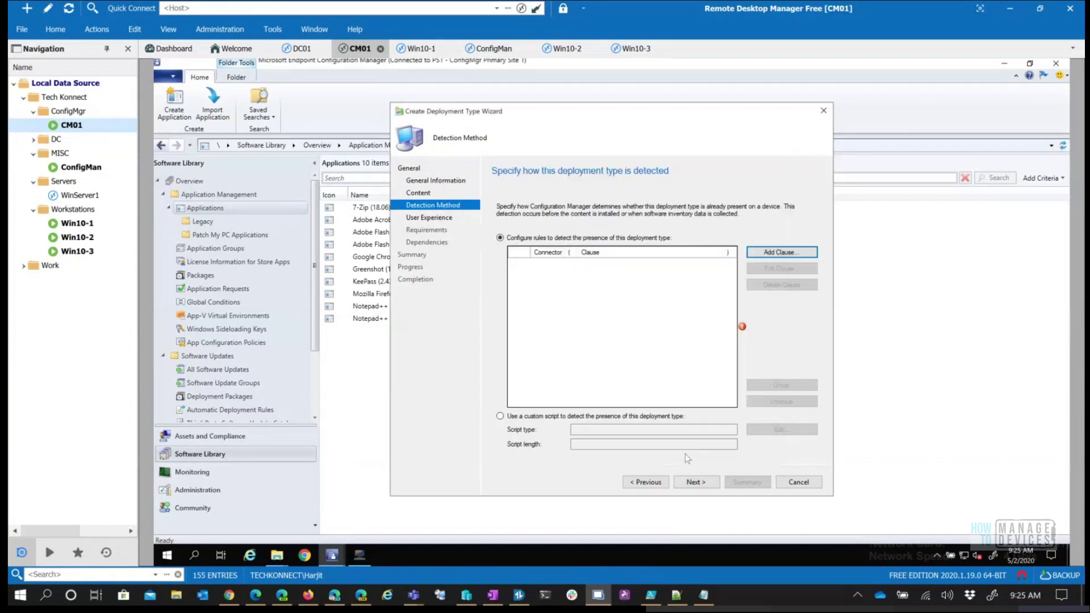
pyautogui.click(695, 483)
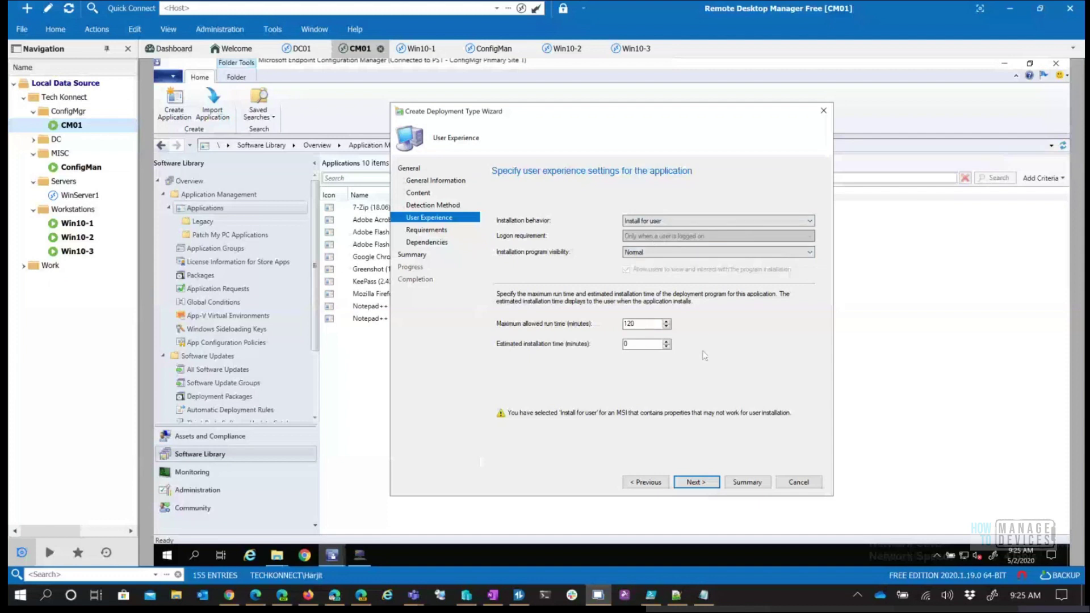
# - Set the installation behavior to Install for system and the logon requirement to Whether or not a user is logged on, and continue to requirements
pyautogui.click(704, 220)
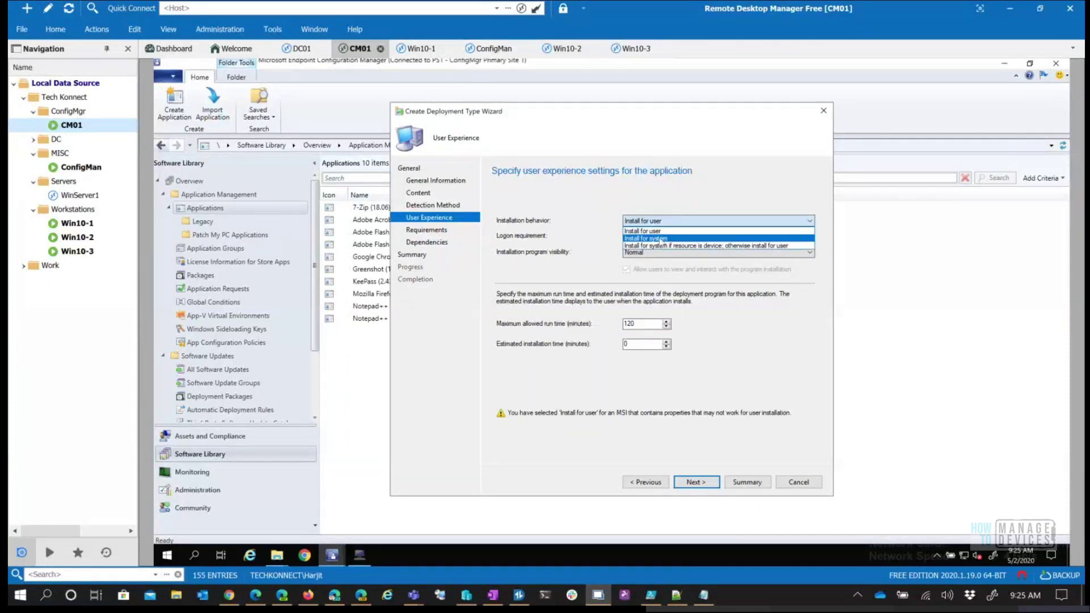
pyautogui.click(660, 239)
pyautogui.click(683, 236)
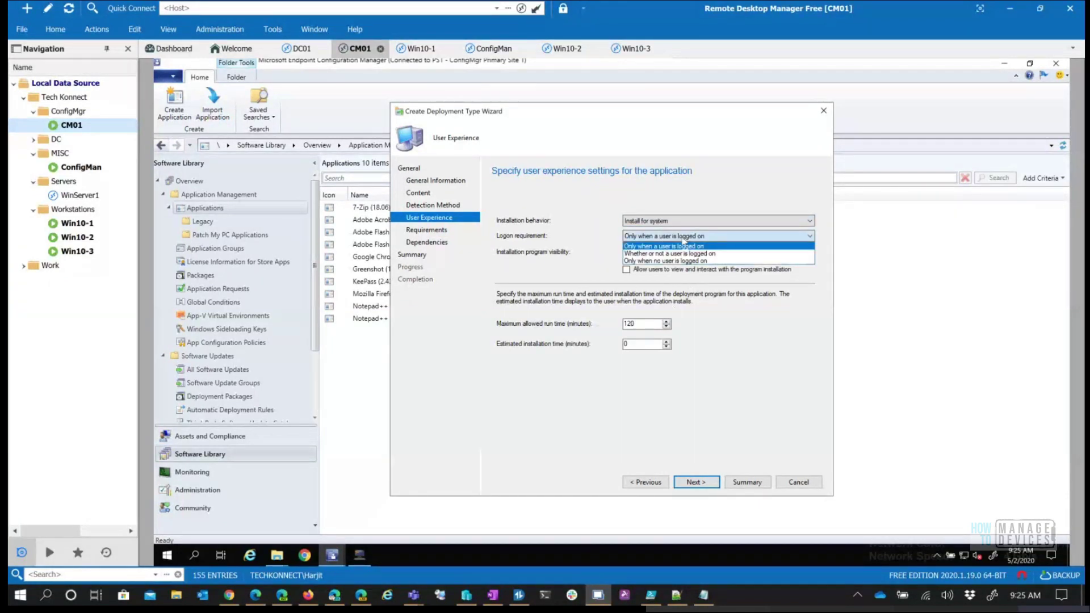
pyautogui.click(659, 253)
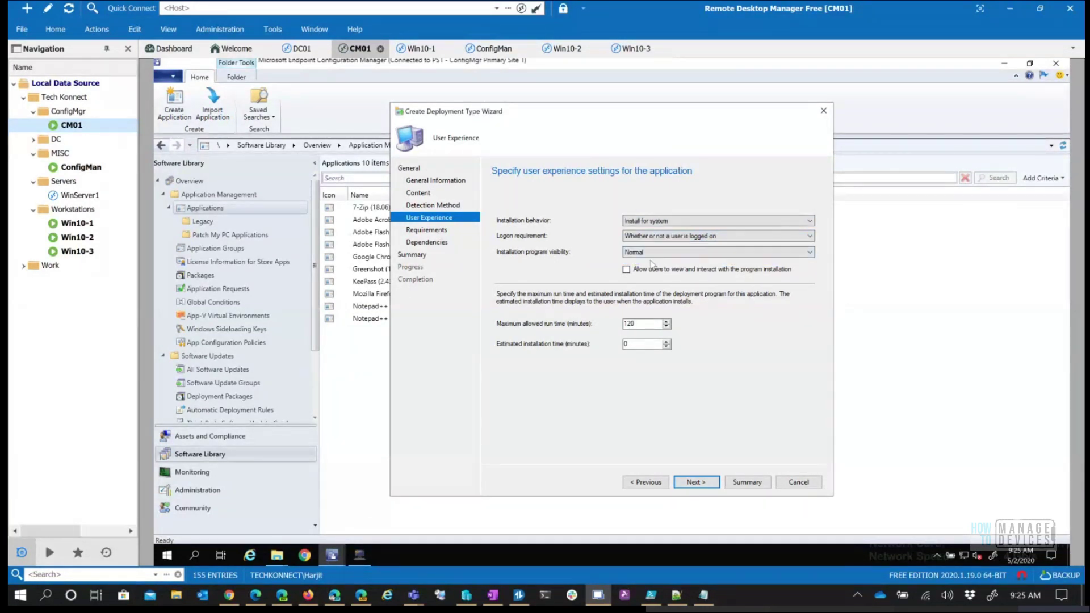
pyautogui.click(707, 485)
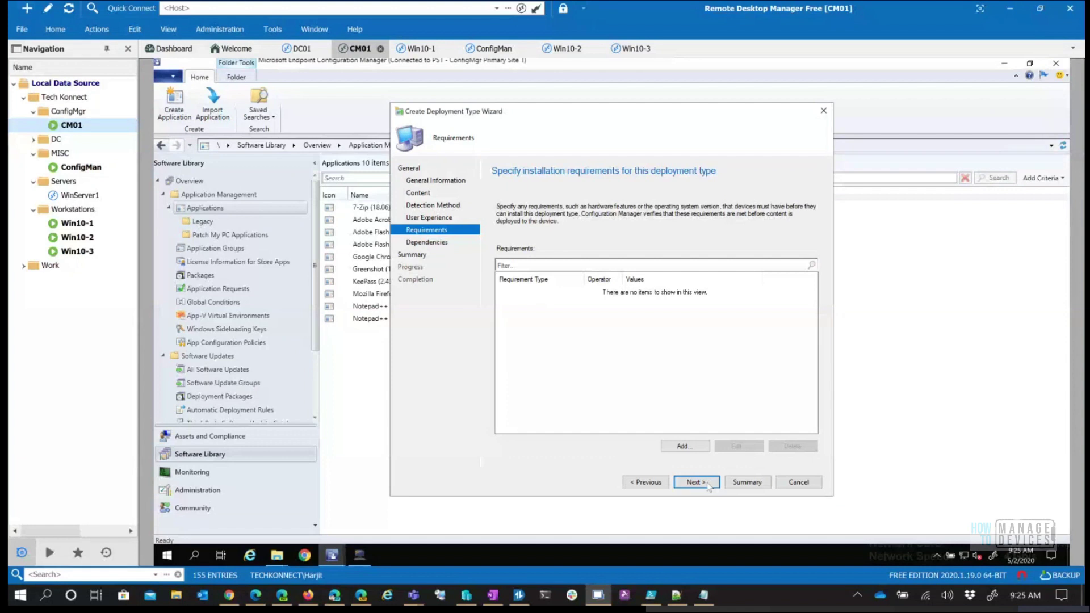
# - Complete the deployment type without requirements or dependencies, and finish creating the Notepad++ (Fake) application
pyautogui.click(696, 482)
pyautogui.click(696, 482)
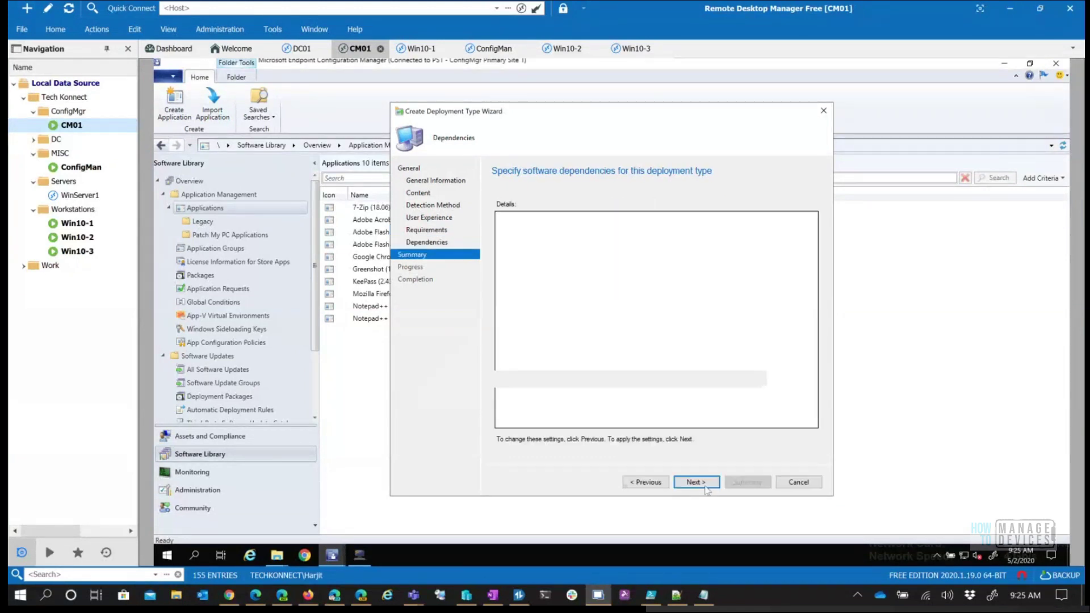
pyautogui.click(706, 487)
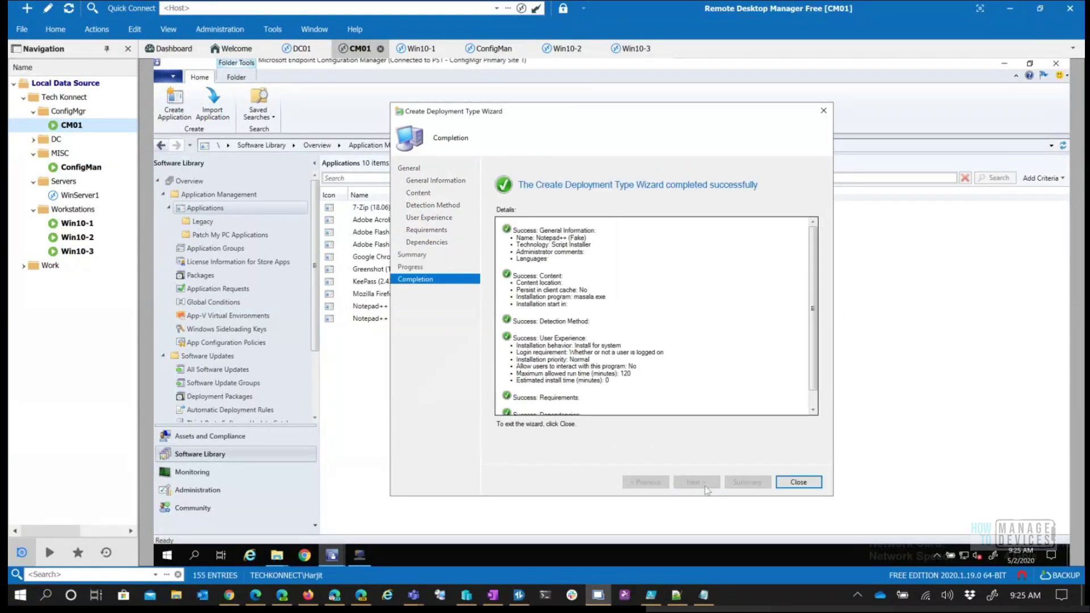
pyautogui.click(798, 482)
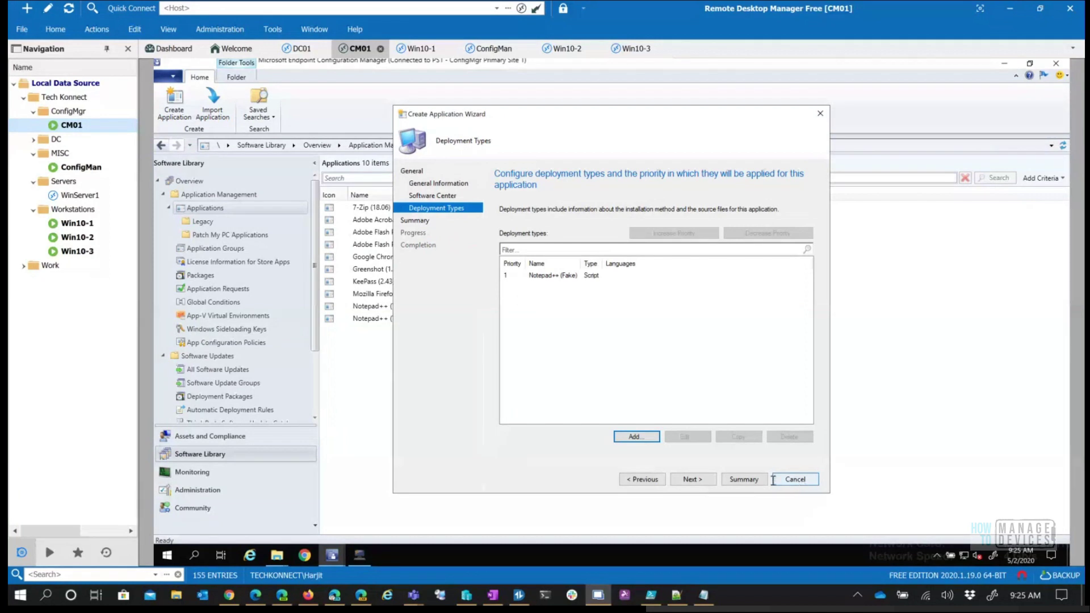
pyautogui.click(694, 481)
pyautogui.click(704, 480)
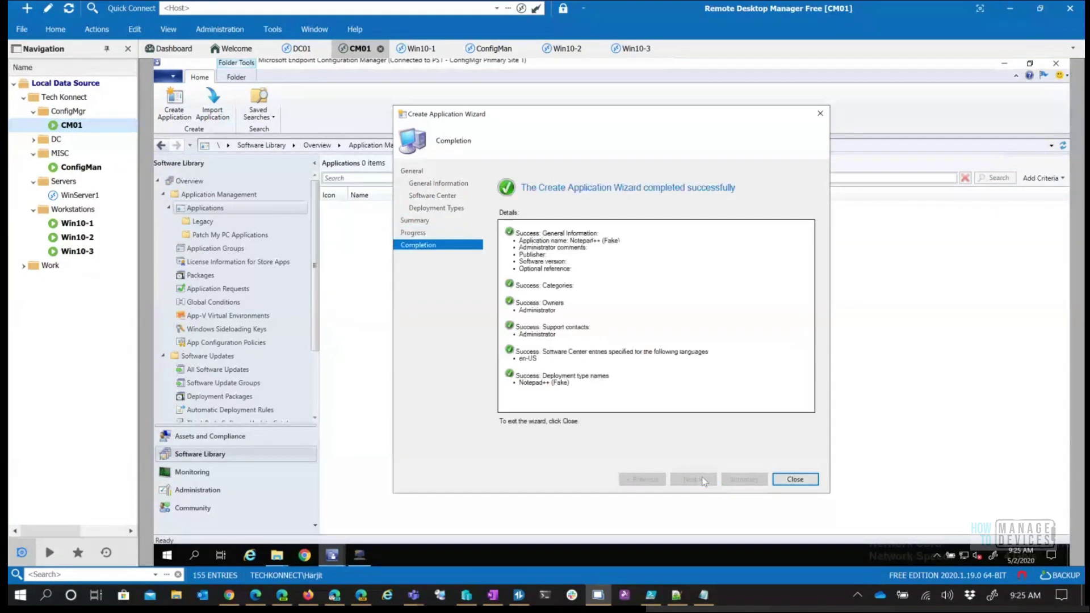
pyautogui.click(792, 481)
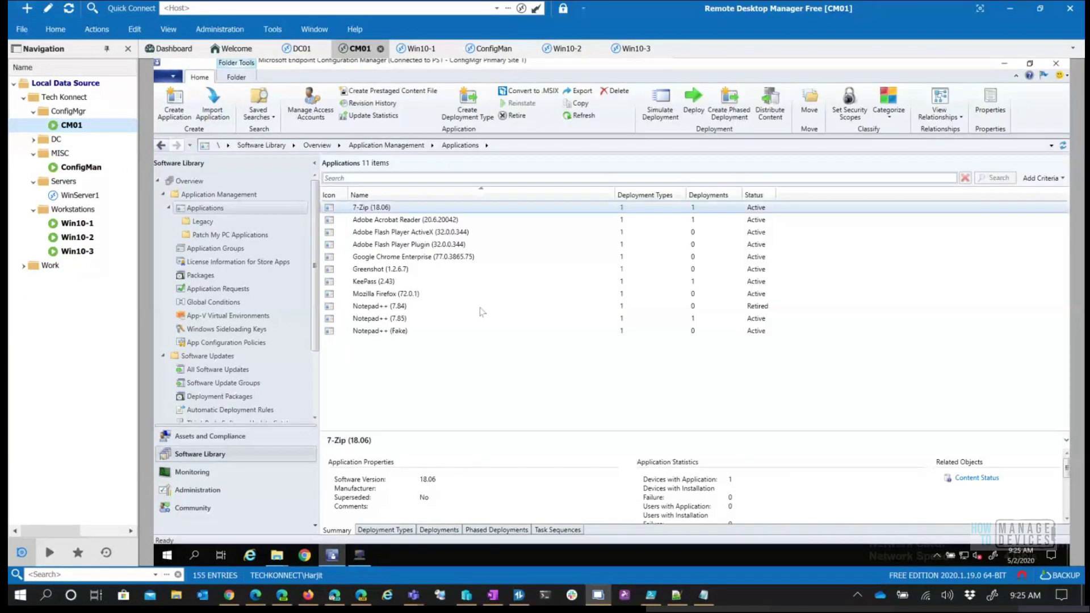
# - Create a folder named Retired under the Applications node
pyautogui.click(401, 306)
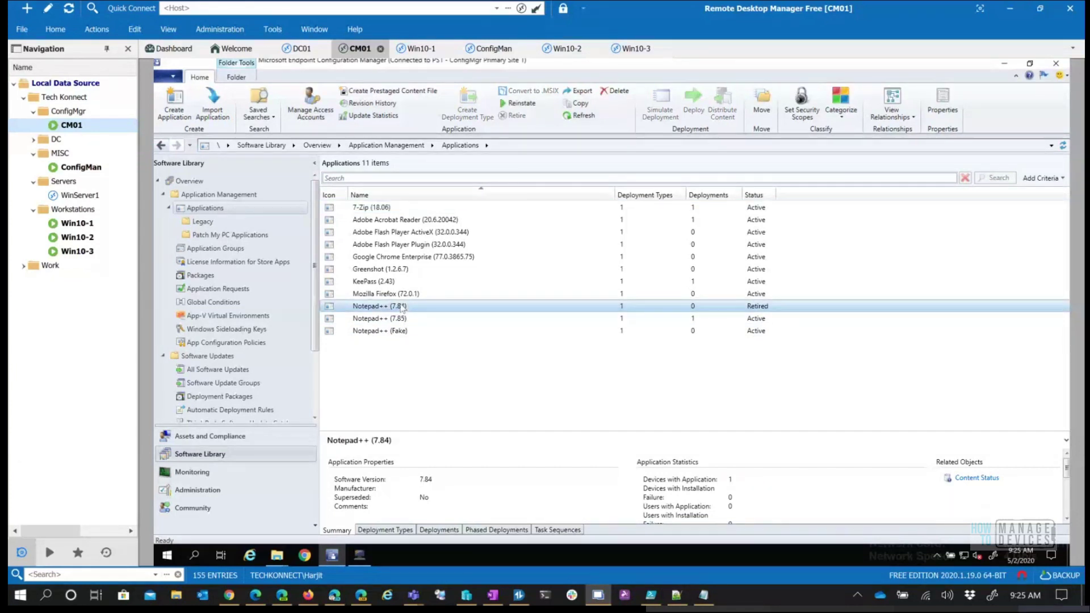
pyautogui.rightClick(208, 209)
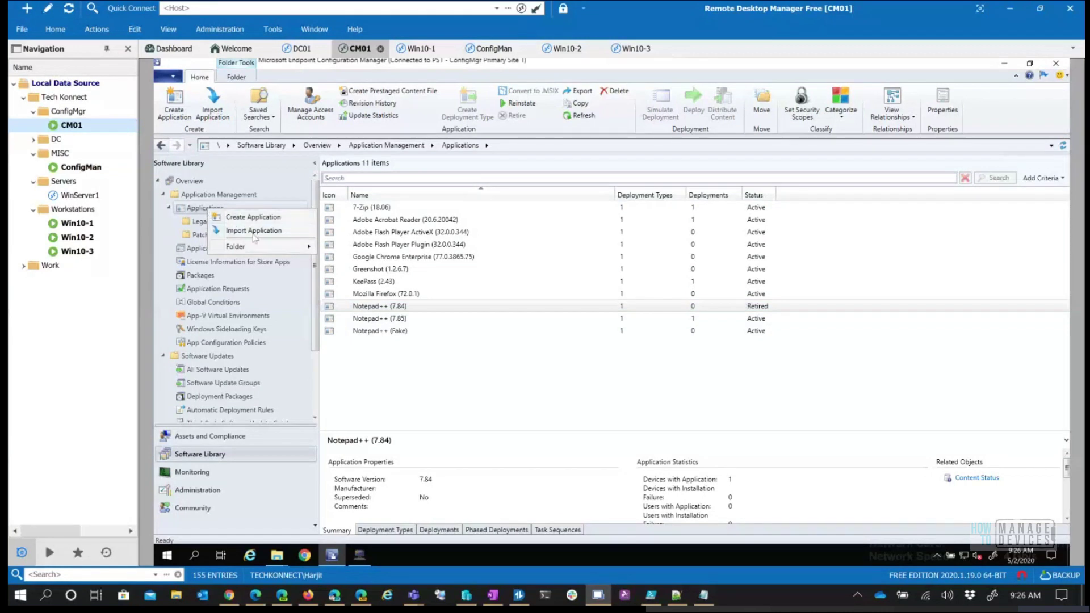
pyautogui.moveTo(252, 247)
pyautogui.click(355, 248)
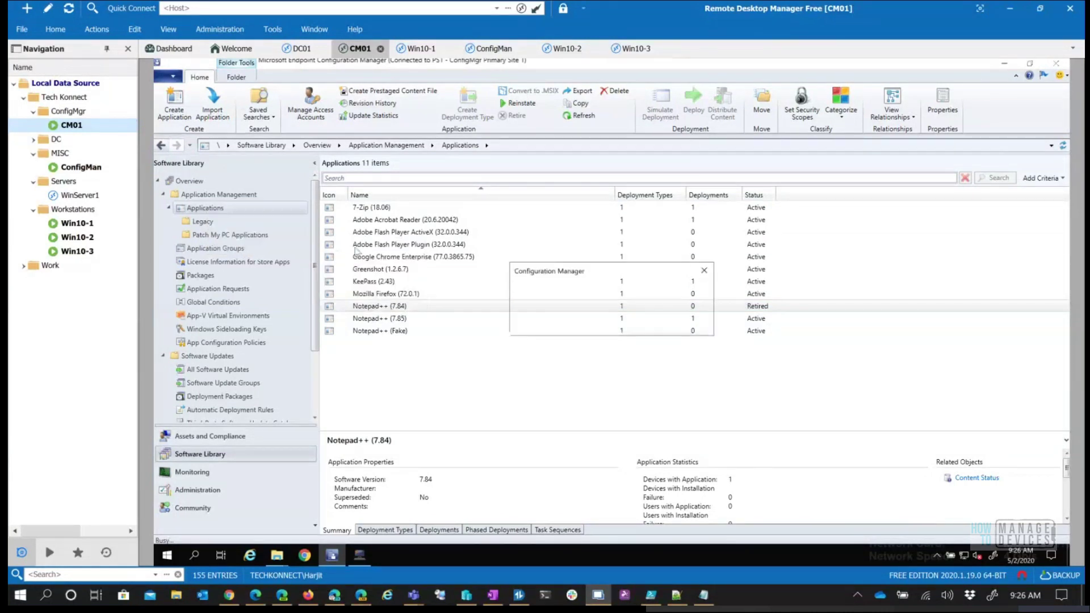
pyautogui.write('Retired')
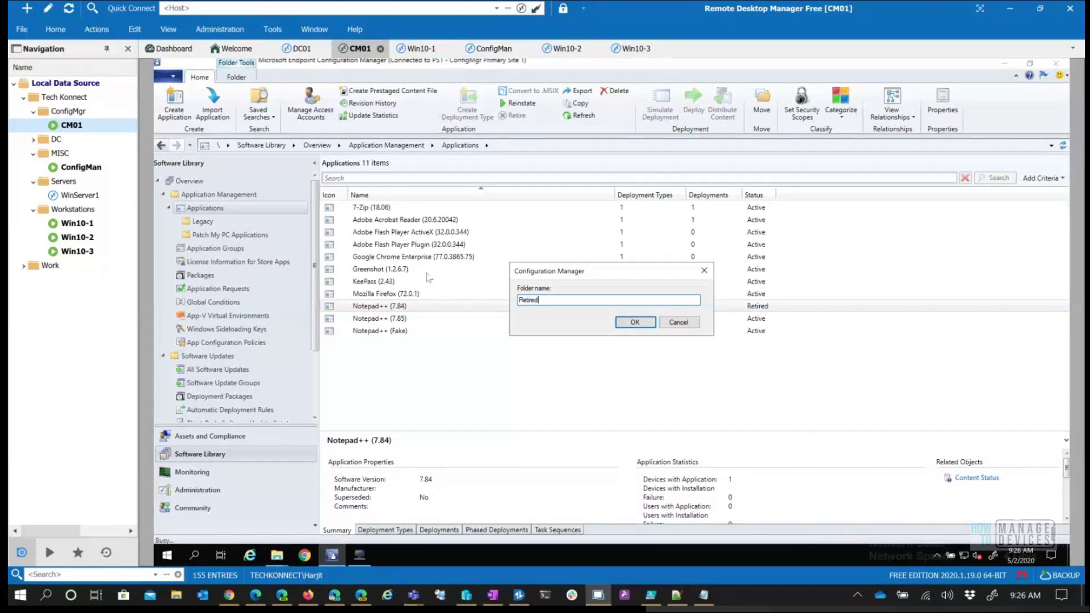
pyautogui.click(624, 324)
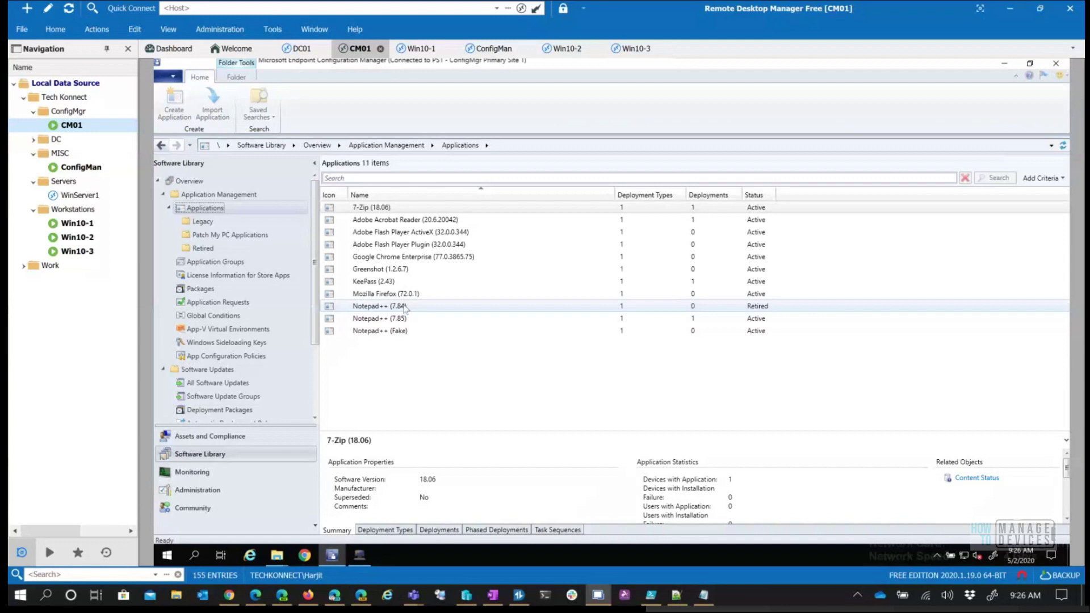
# - Move the retired Notepad++ (7.84) application into the Retired folder
pyautogui.rightClick(405, 307)
pyautogui.click(292, 280)
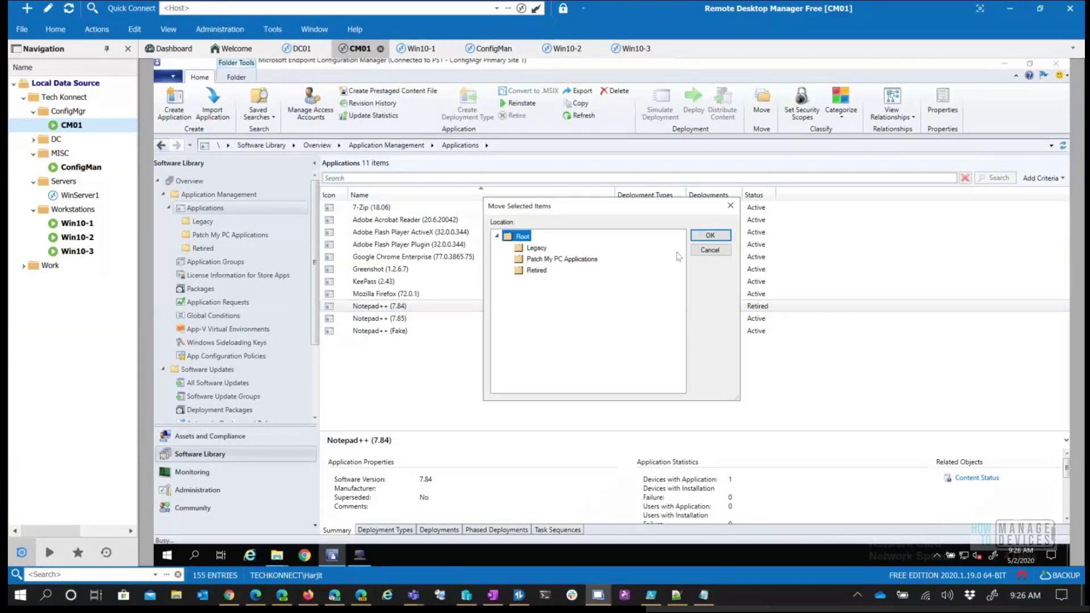
pyautogui.click(548, 269)
pyautogui.moveTo(621, 208); pyautogui.dragTo(624, 221)
pyautogui.click(704, 249)
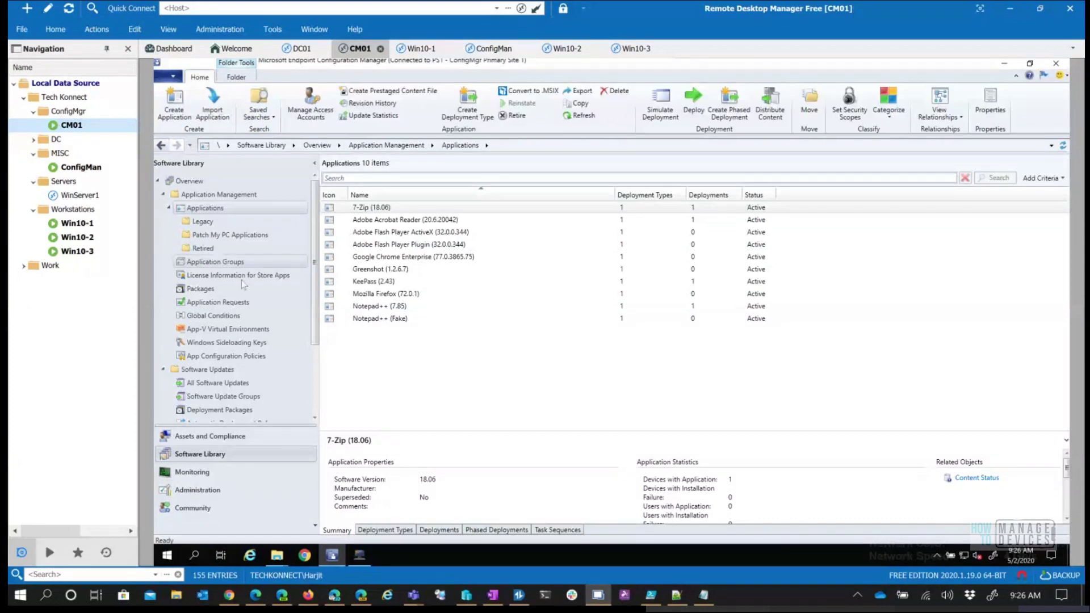
# - Check the deployments of Notepad++ (7.85) and Notepad++ (Fake), and open the supersedence settings in the properties of Notepad++ (7.85)
pyautogui.click(366, 307)
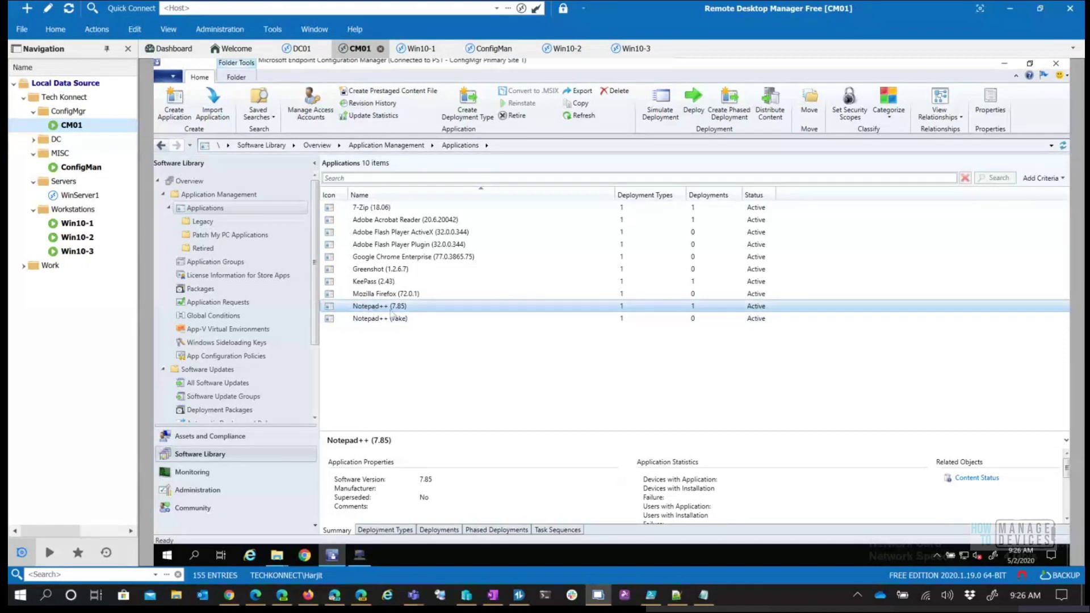
pyautogui.click(440, 531)
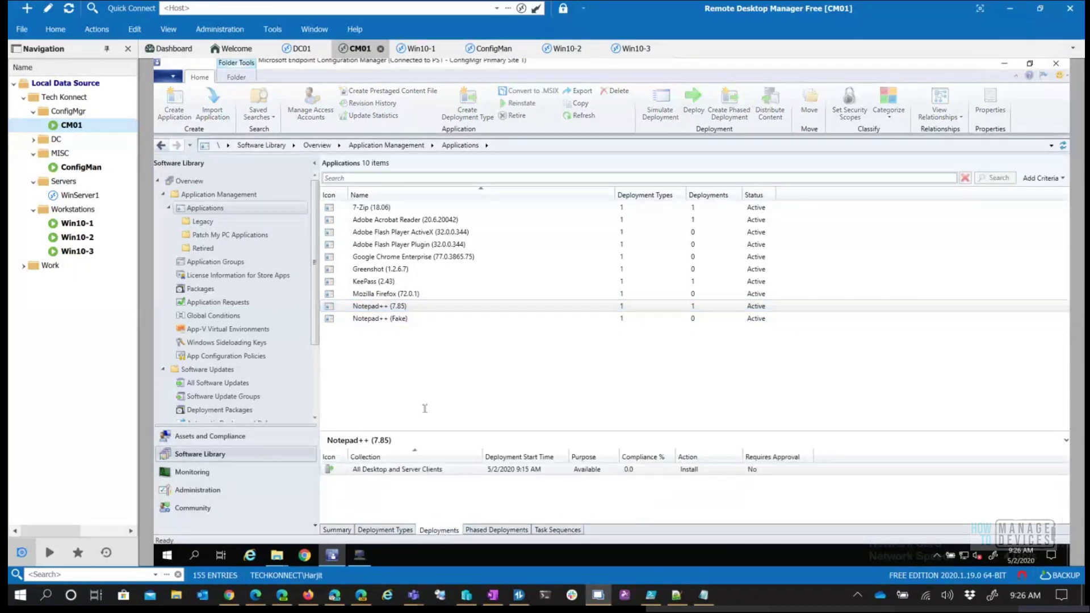
pyautogui.click(381, 319)
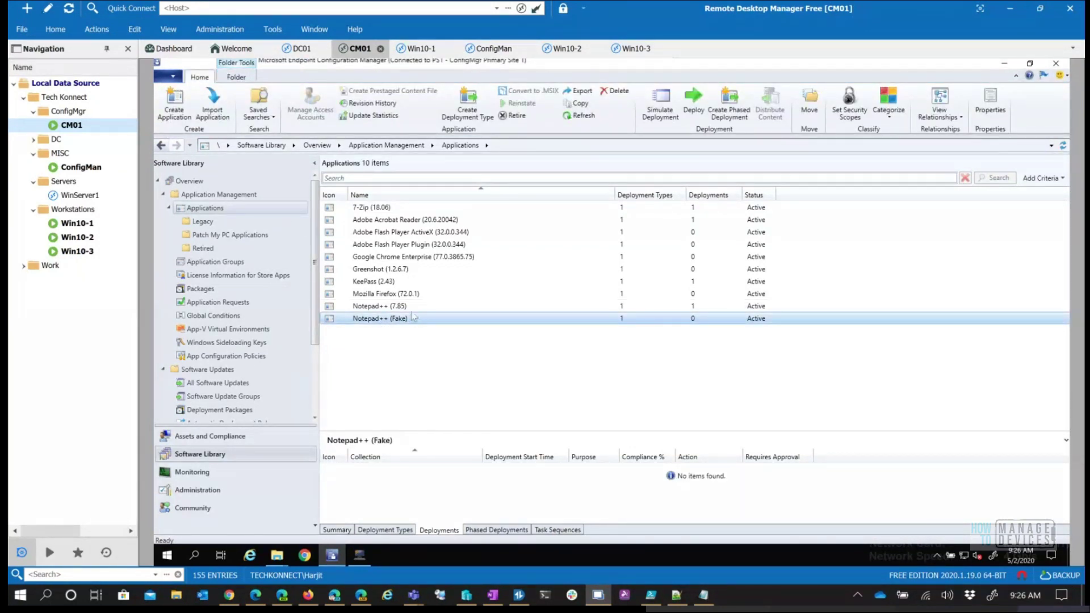
pyautogui.click(419, 309)
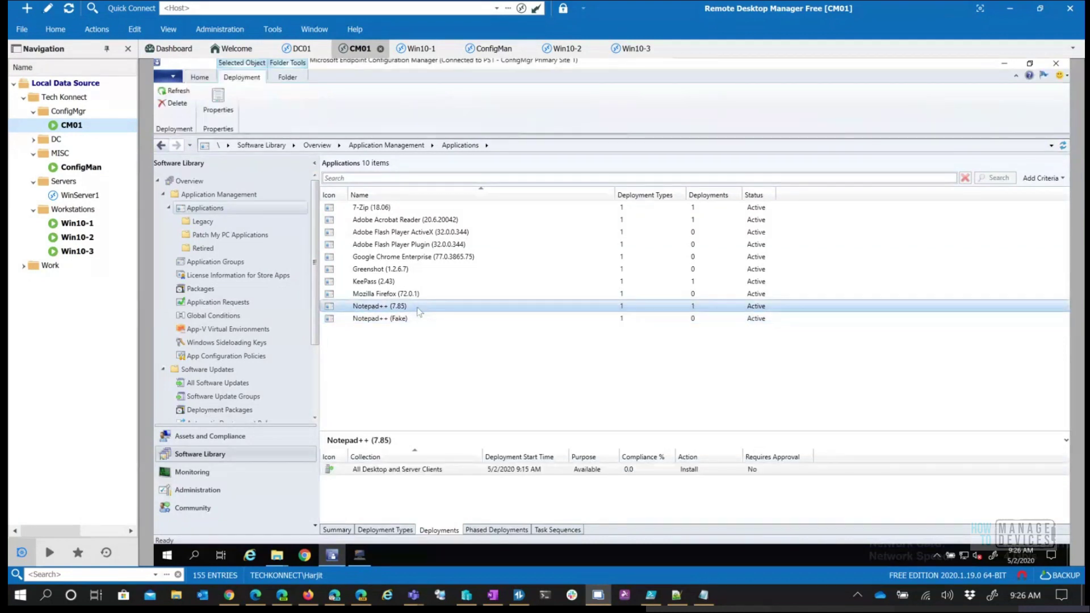
pyautogui.doubleClick(418, 309)
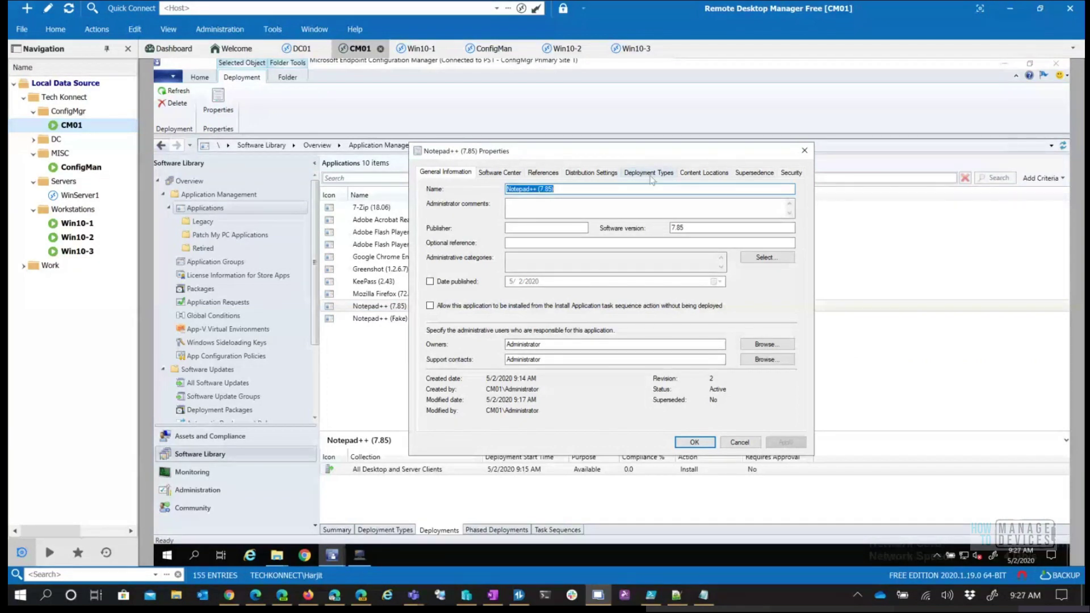
pyautogui.click(757, 173)
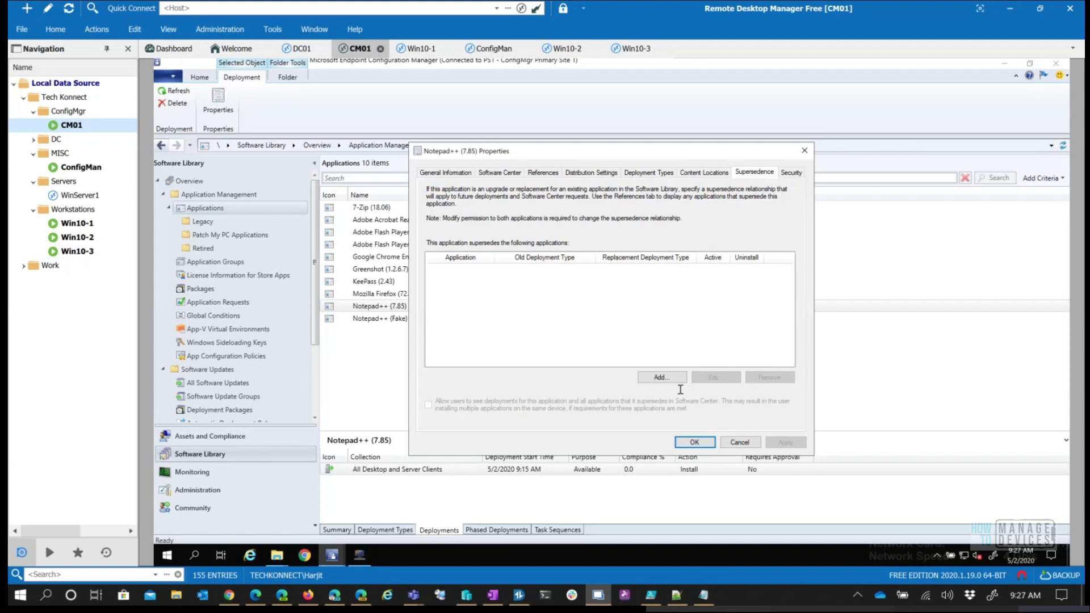
# - Add a supersedence relationship to Notepad++ (7.85) with Notepad++ (Fake) as the superseded application
pyautogui.click(659, 377)
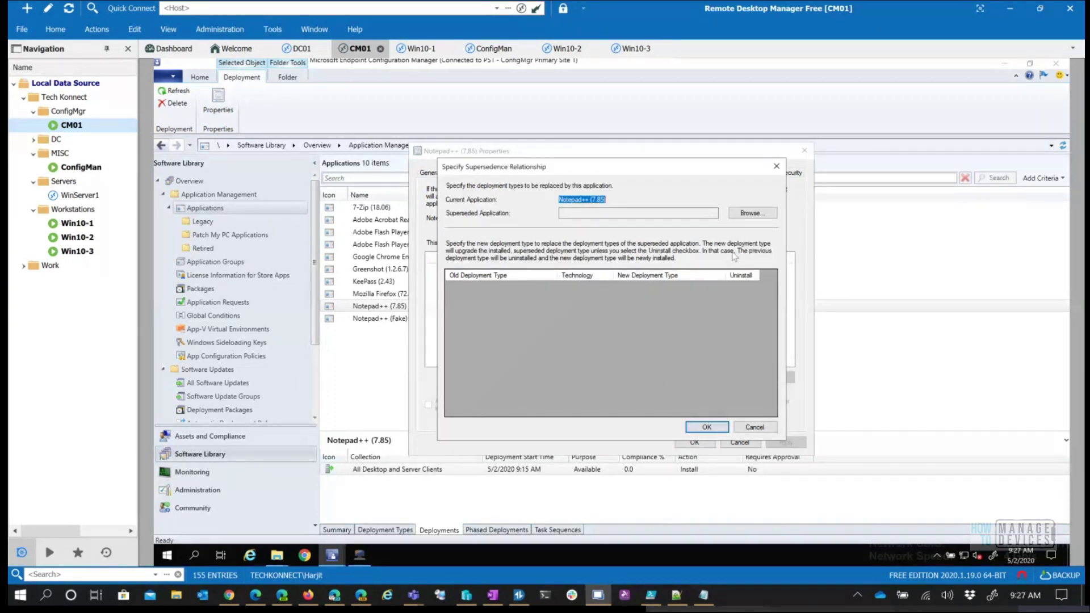
pyautogui.click(749, 213)
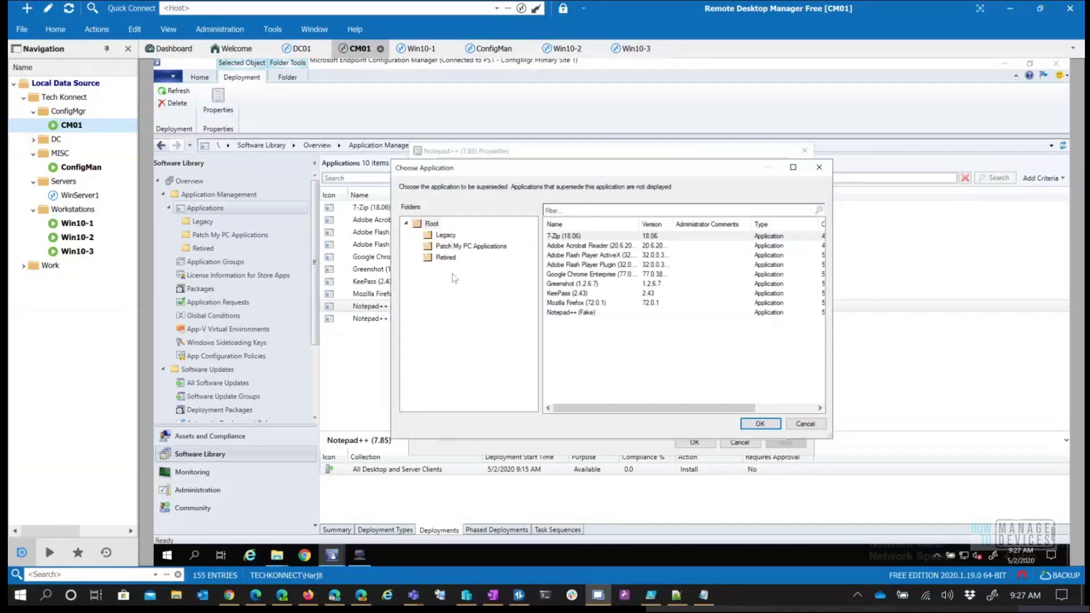
pyautogui.click(564, 313)
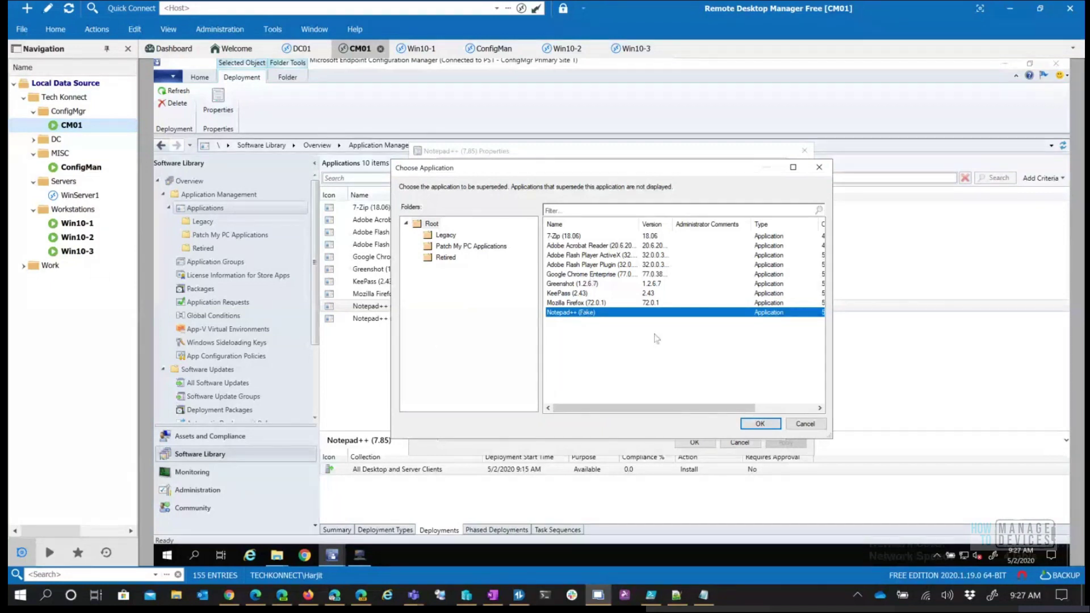
pyautogui.click(766, 428)
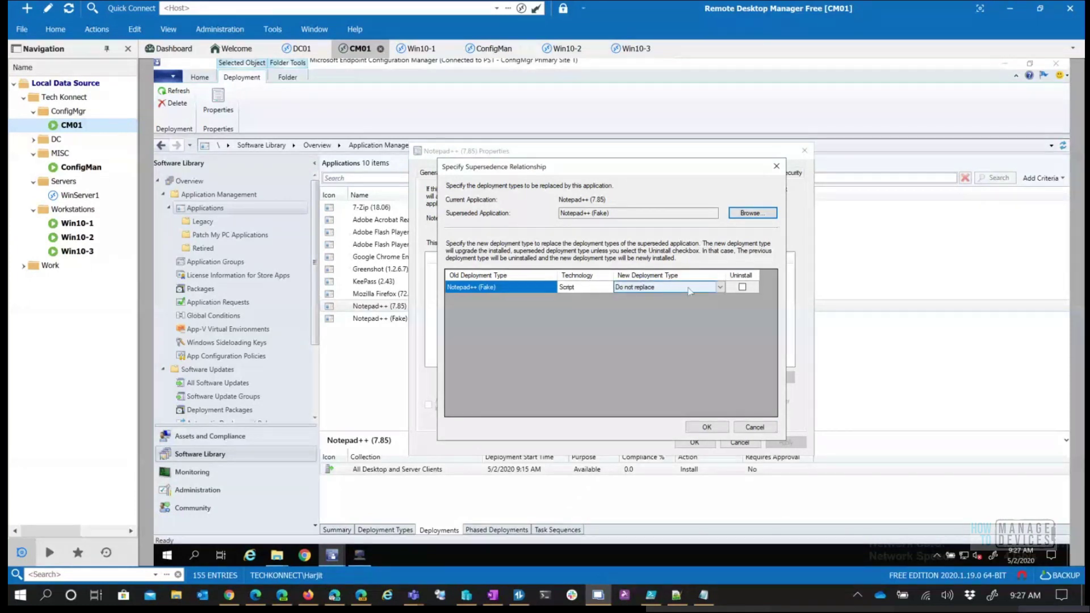
# - Replace the Notepad++ (Fake) deployment type with Notepad++, without uninstalling it, and save the supersedence settings
pyautogui.click(721, 288)
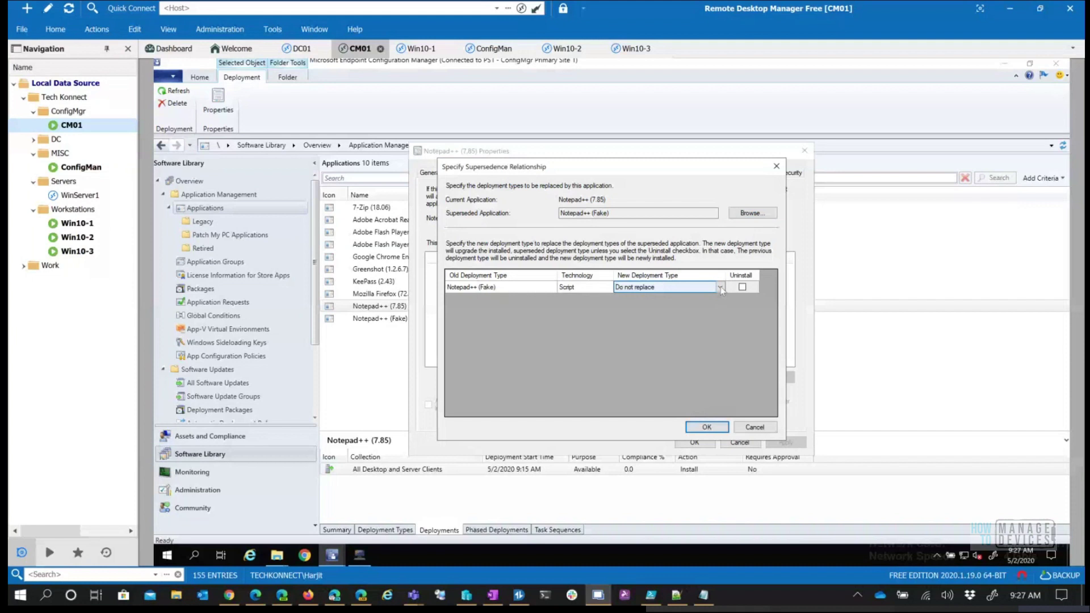
pyautogui.click(720, 289)
pyautogui.click(639, 305)
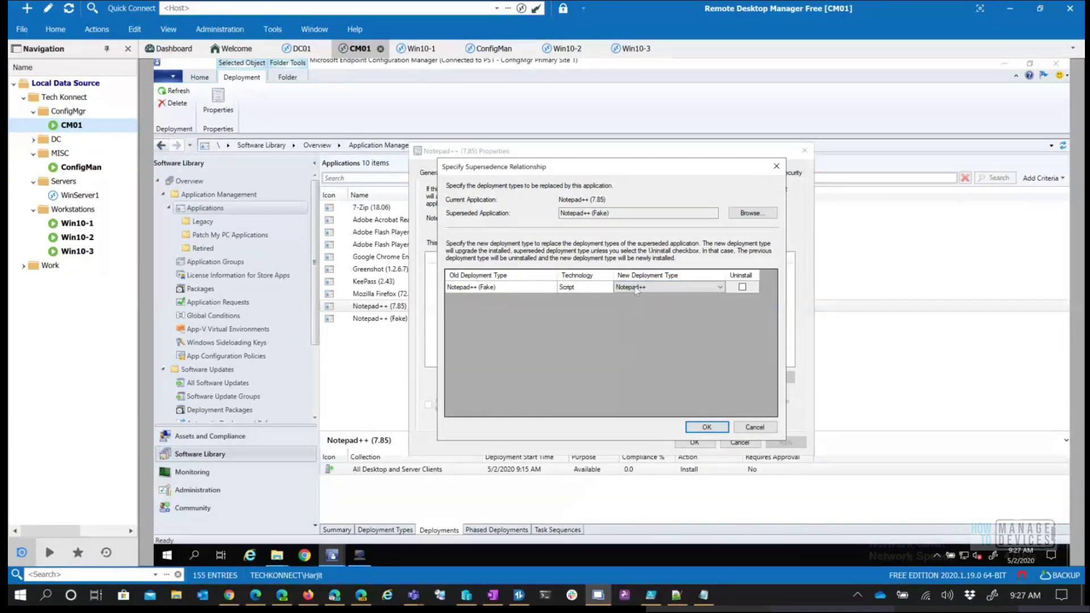
pyautogui.click(709, 427)
pyautogui.click(702, 445)
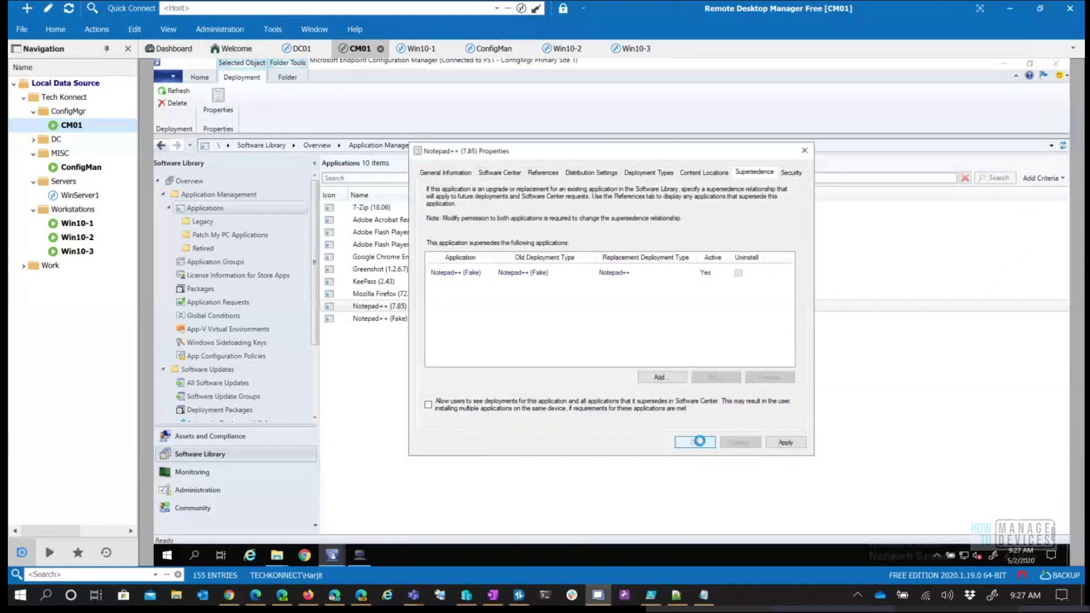
# - Delete the existing deployment of Notepad++ (7.85) to the All Desktop and Server Clients collection
pyautogui.click(430, 472)
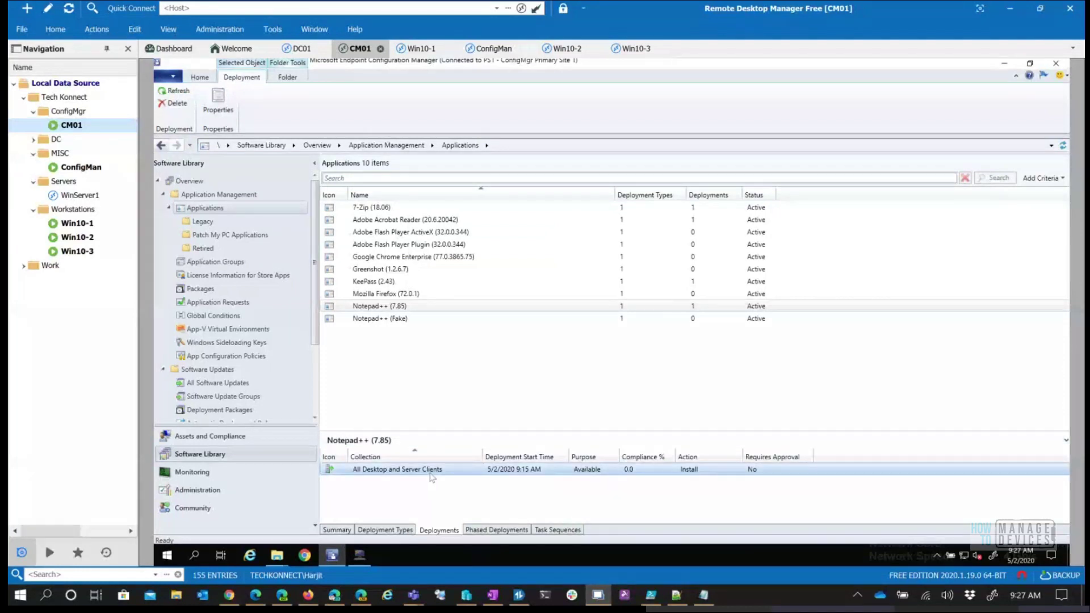
pyautogui.rightClick(435, 474)
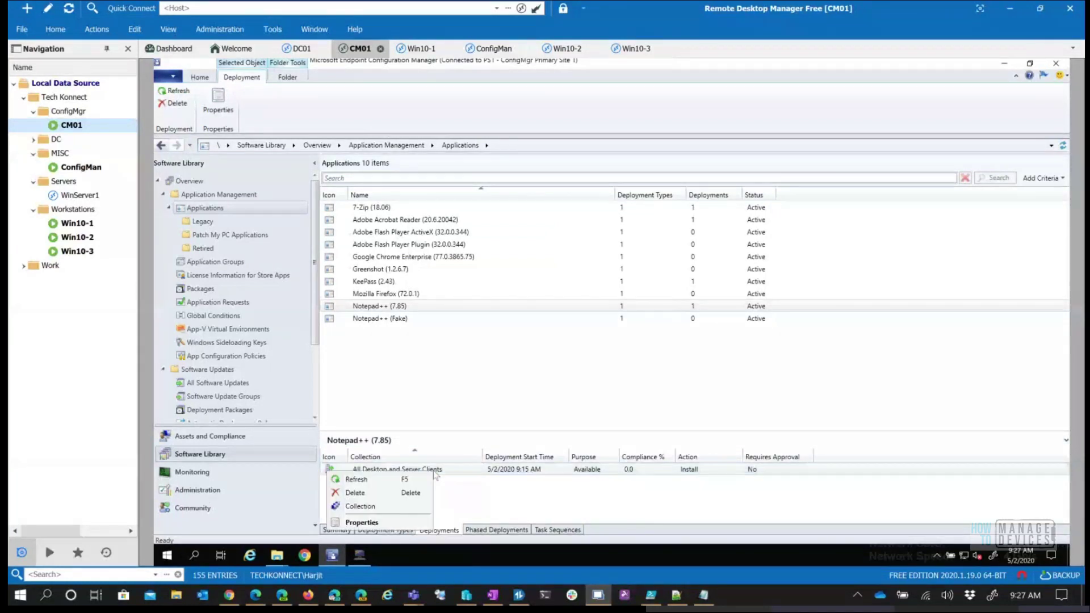
pyautogui.click(369, 493)
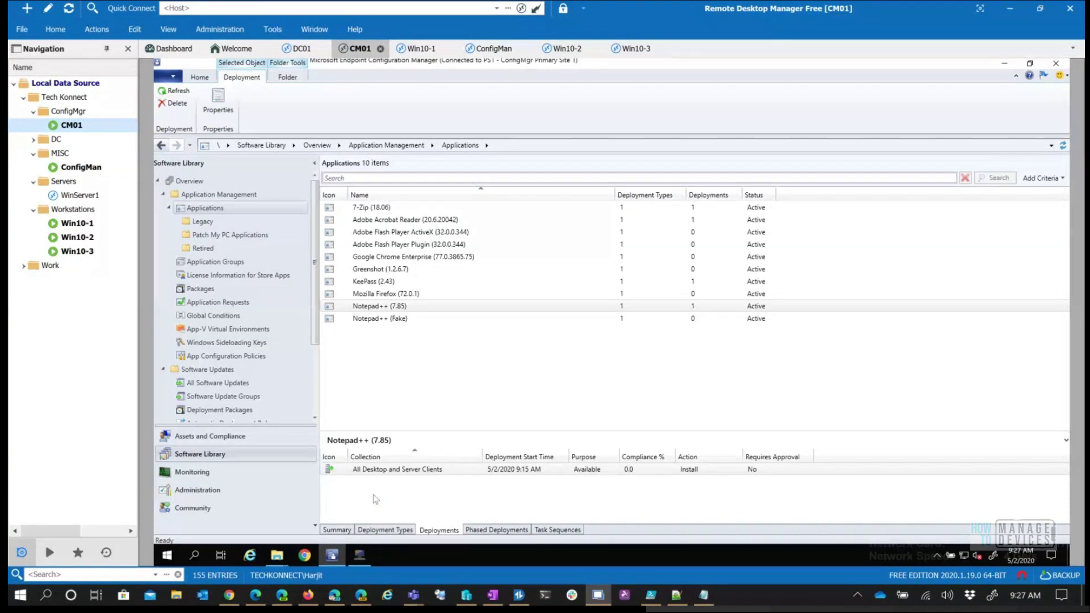
pyautogui.click(636, 347)
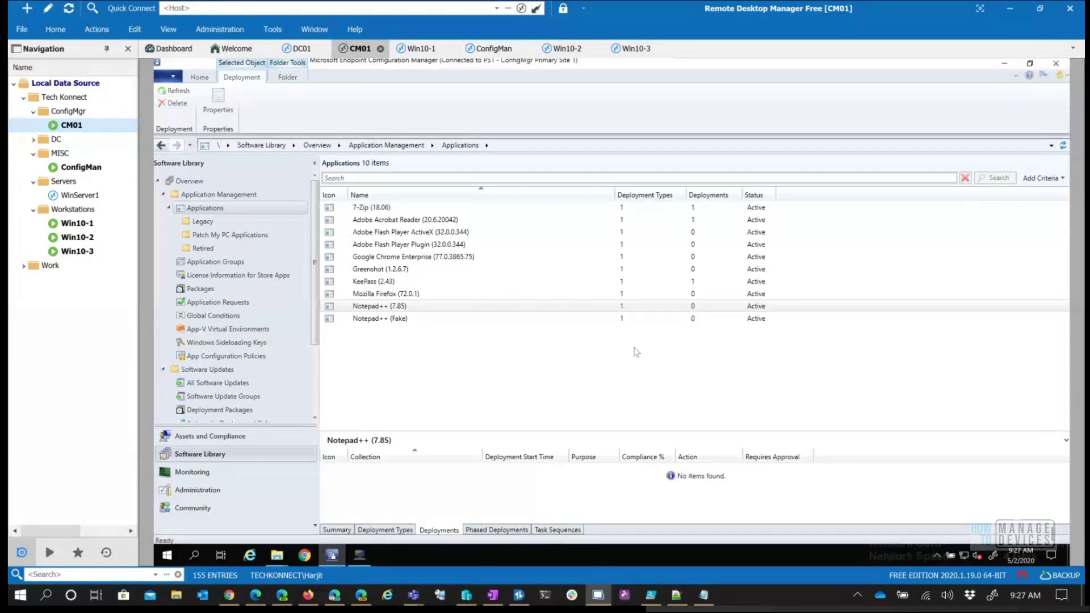
# - Start a new deployment of Notepad++ (7.85) to the All Desktop and Server Clients device collection, keeping its content distribution
pyautogui.rightClick(416, 309)
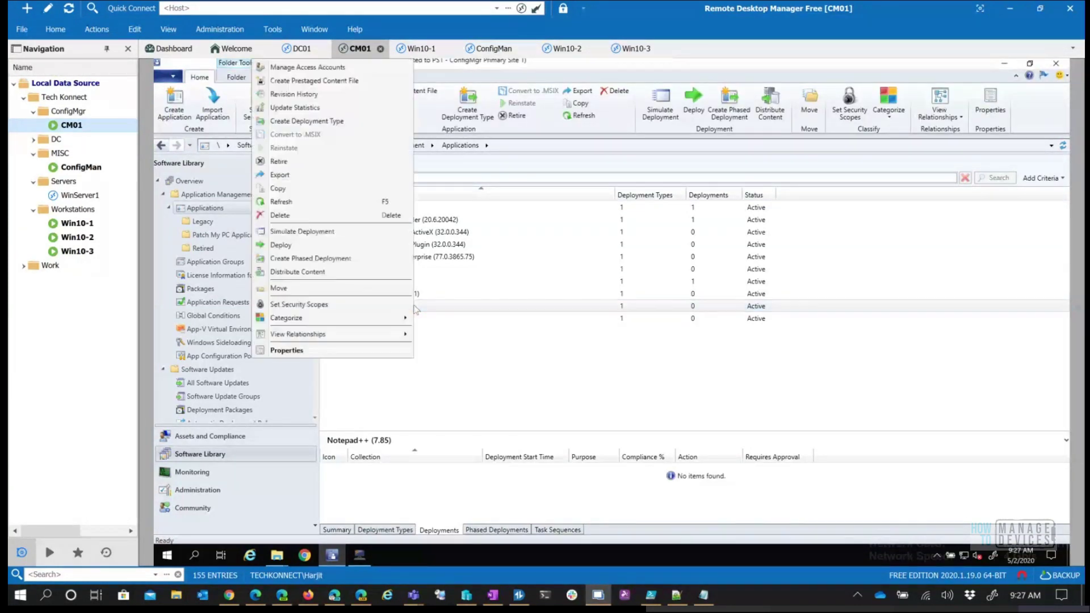
pyautogui.click(280, 244)
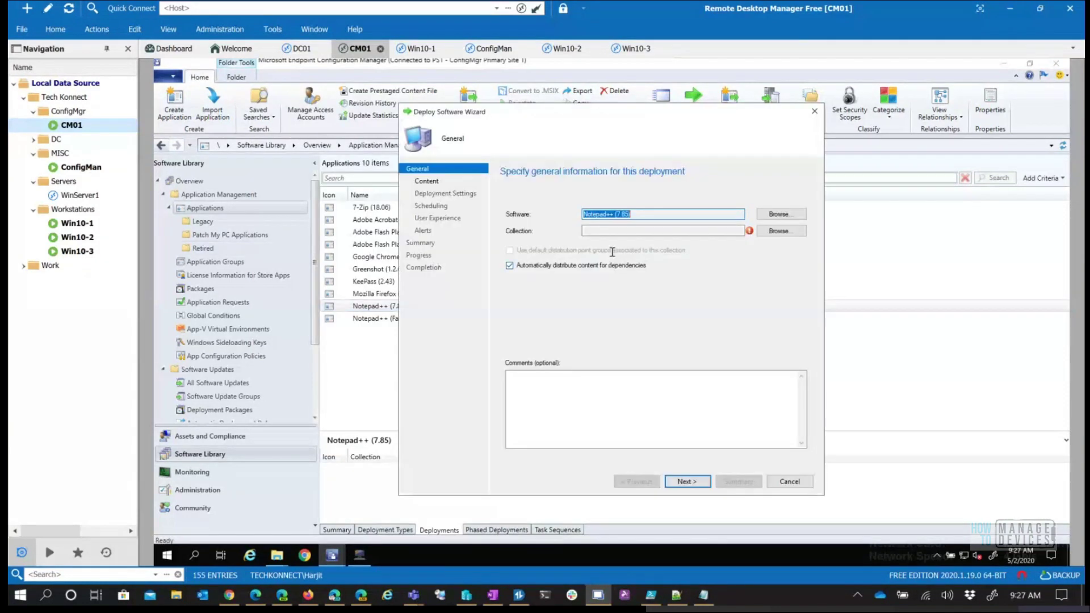
pyautogui.click(779, 231)
pyautogui.click(534, 194)
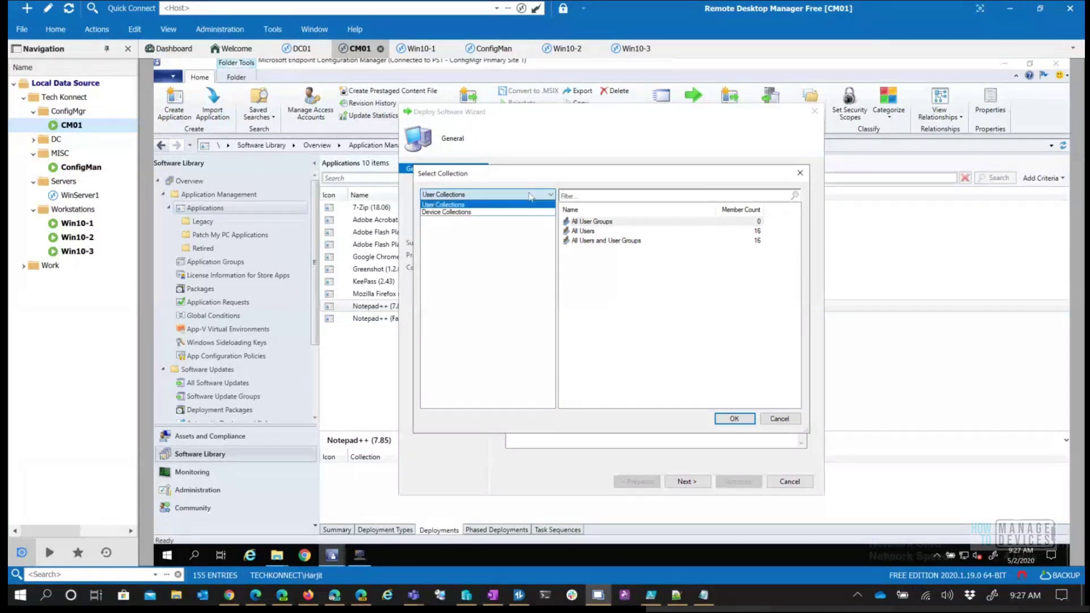
pyautogui.click(489, 213)
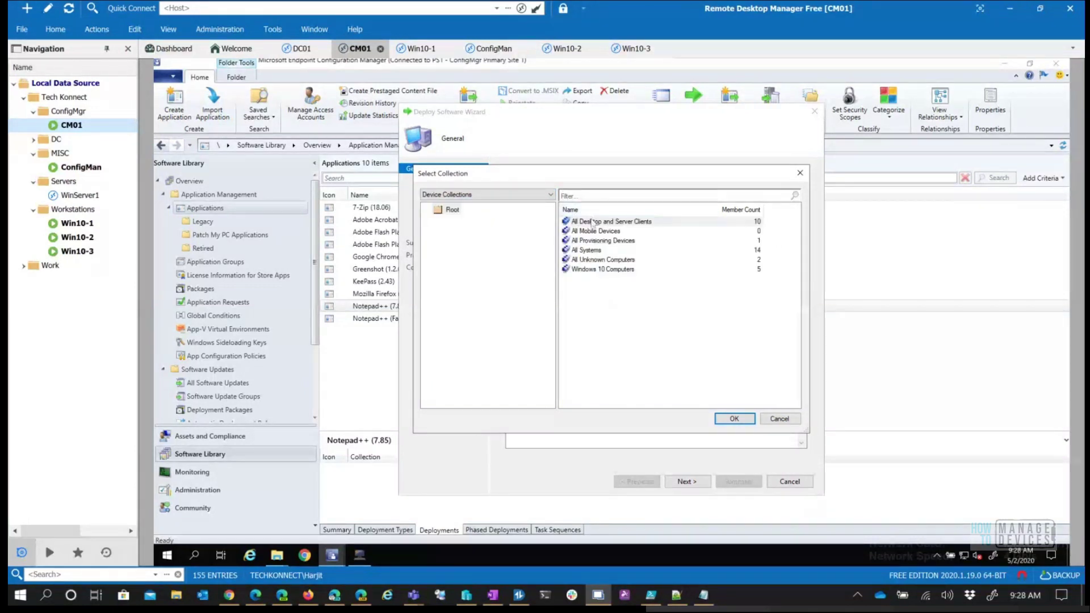
pyautogui.click(734, 418)
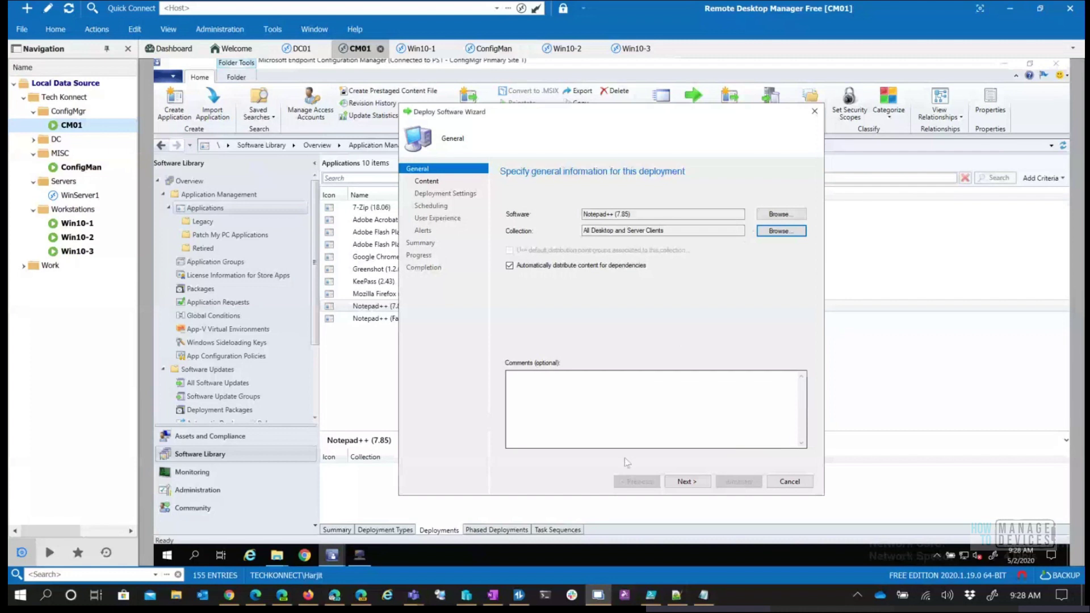
pyautogui.click(687, 482)
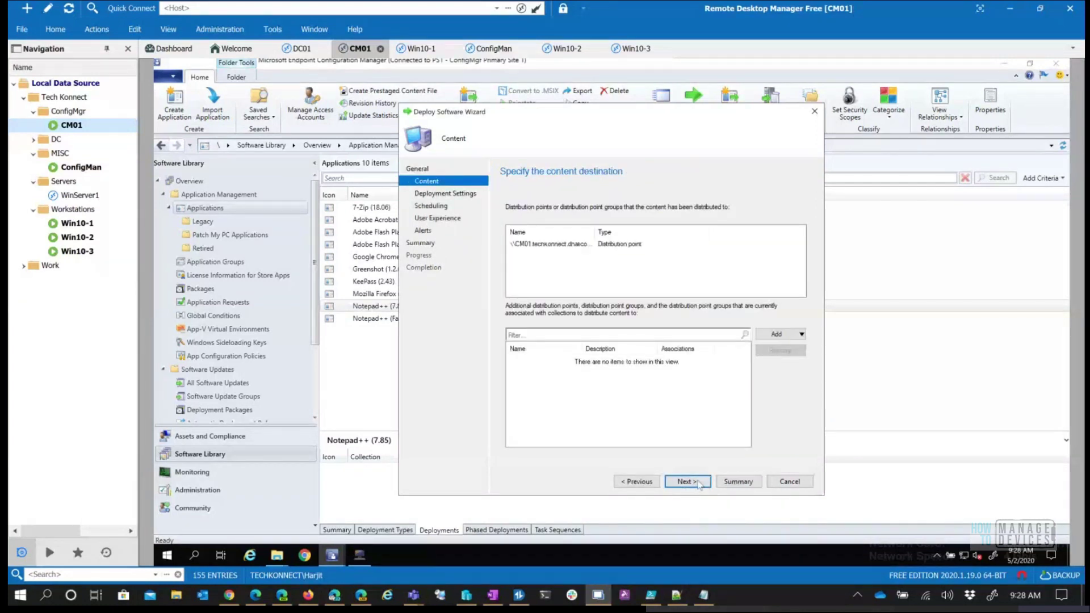
pyautogui.click(699, 485)
# - Keep the deployment as an Available install, allow end users to attempt repair, and enable automatic upgrade of superseded versions
pyautogui.click(570, 227)
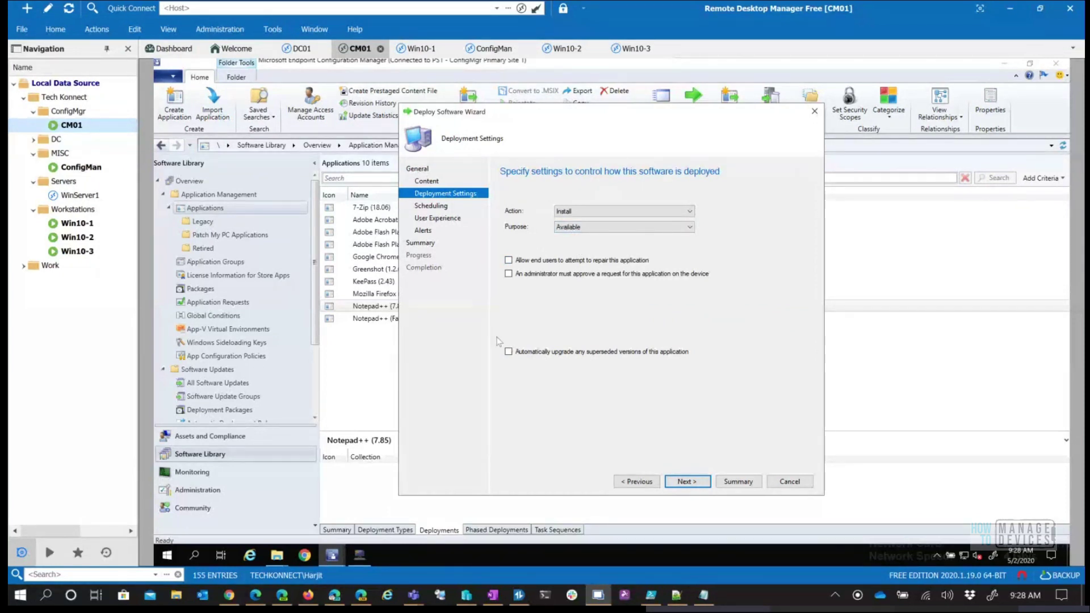
pyautogui.click(757, 593)
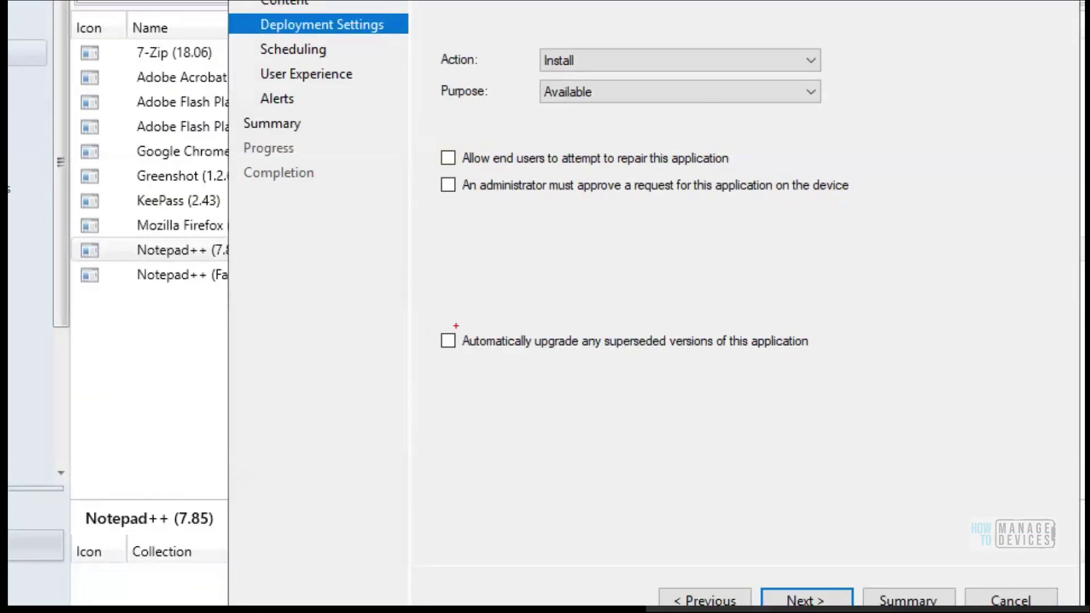
pyautogui.moveTo(436, 314)
pyautogui.mouseDown()
pyautogui.moveTo(621, 372)
pyautogui.moveTo(857, 372)
pyautogui.moveTo(832, 372)
pyautogui.mouseUp()
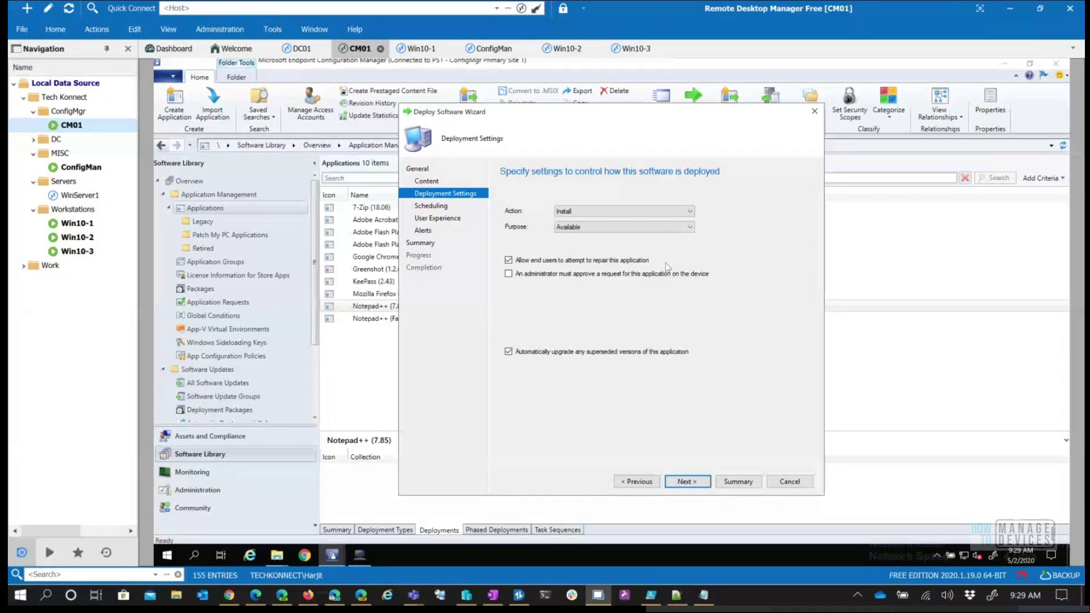
pyautogui.click(707, 481)
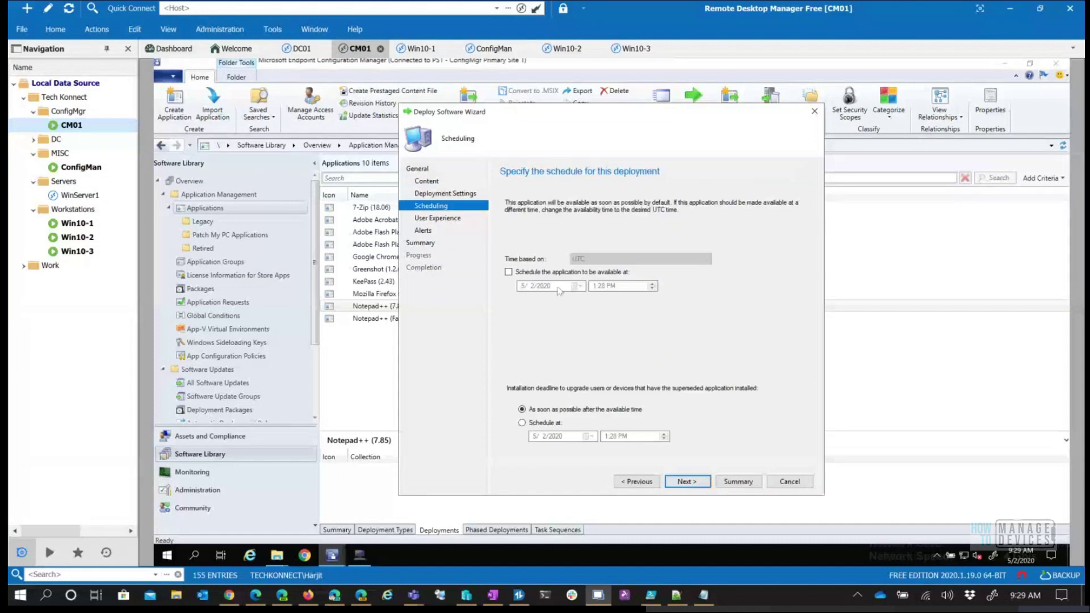
# - Schedule the application to be available on 5/2/2020 at 9:30 PM, based on client local time
pyautogui.click(588, 270)
pyautogui.click(598, 260)
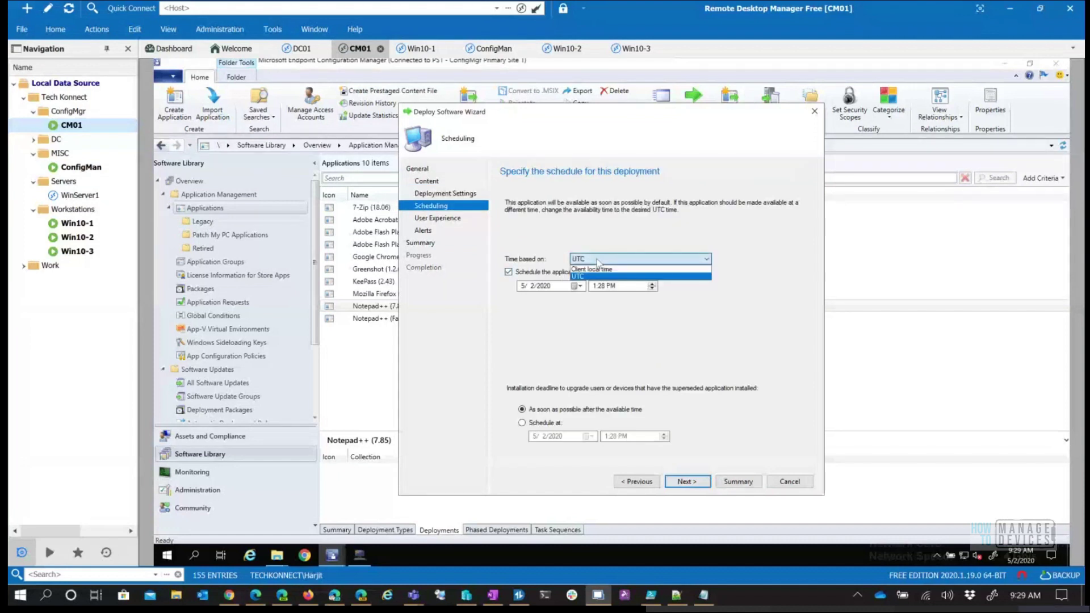
pyautogui.click(595, 270)
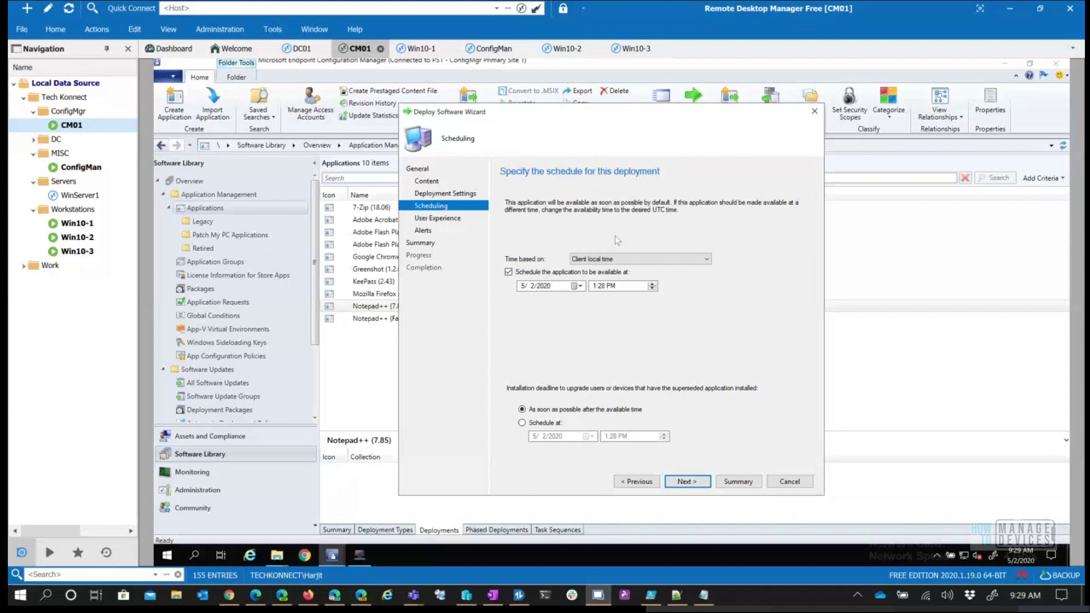
pyautogui.click(596, 287)
pyautogui.click(594, 287)
pyautogui.write('9')
# - Change the availability time to 9:30 AM and schedule the superseded-application upgrade deadline for 5/2/2020 at 9:30 AM
pyautogui.click(552, 424)
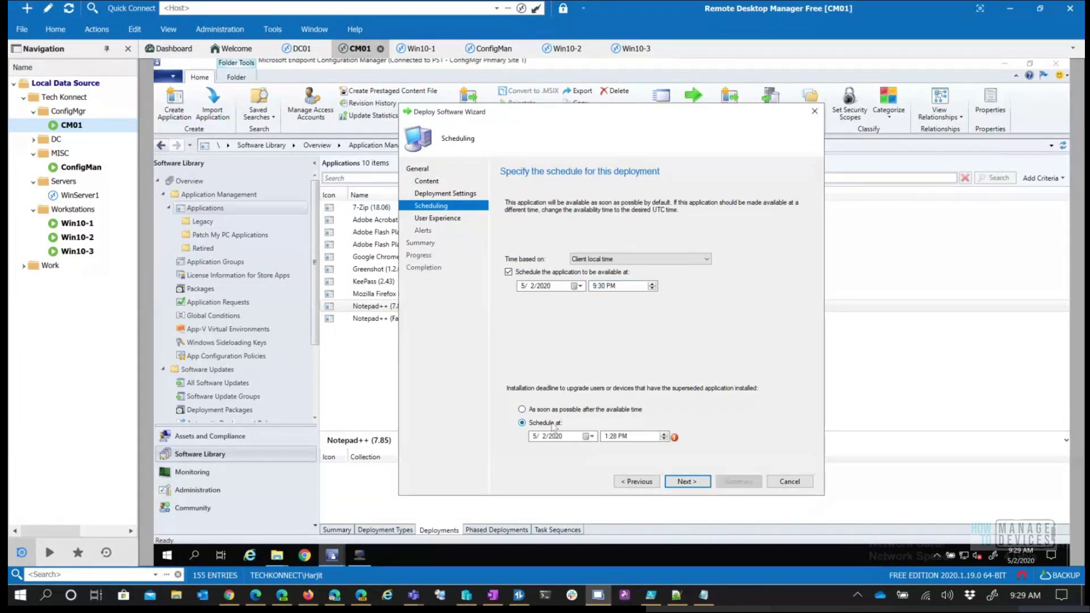
pyautogui.click(605, 438)
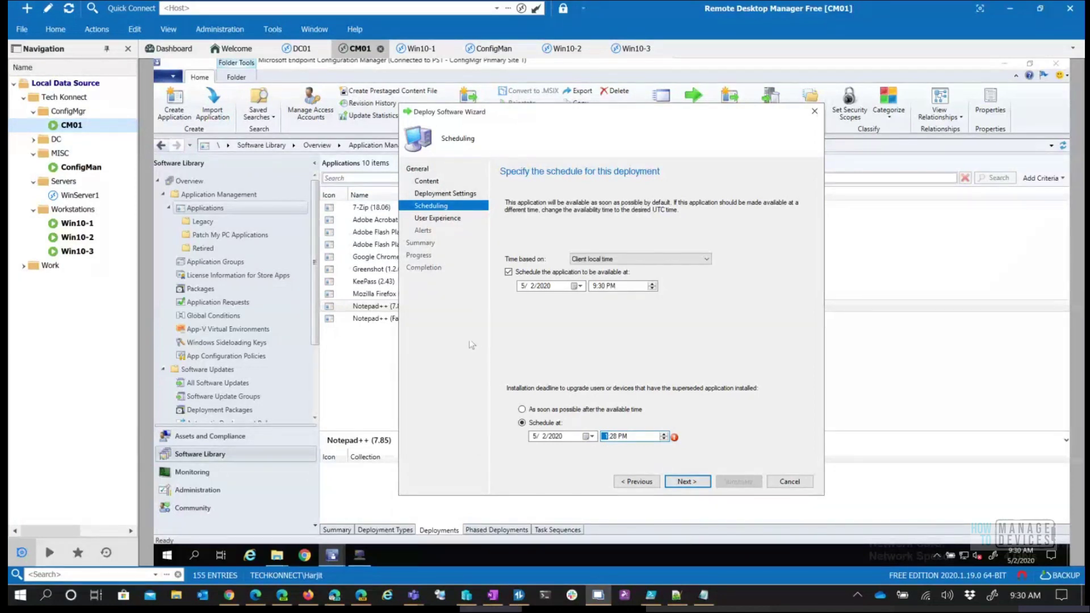
pyautogui.click(611, 286)
pyautogui.press('a')
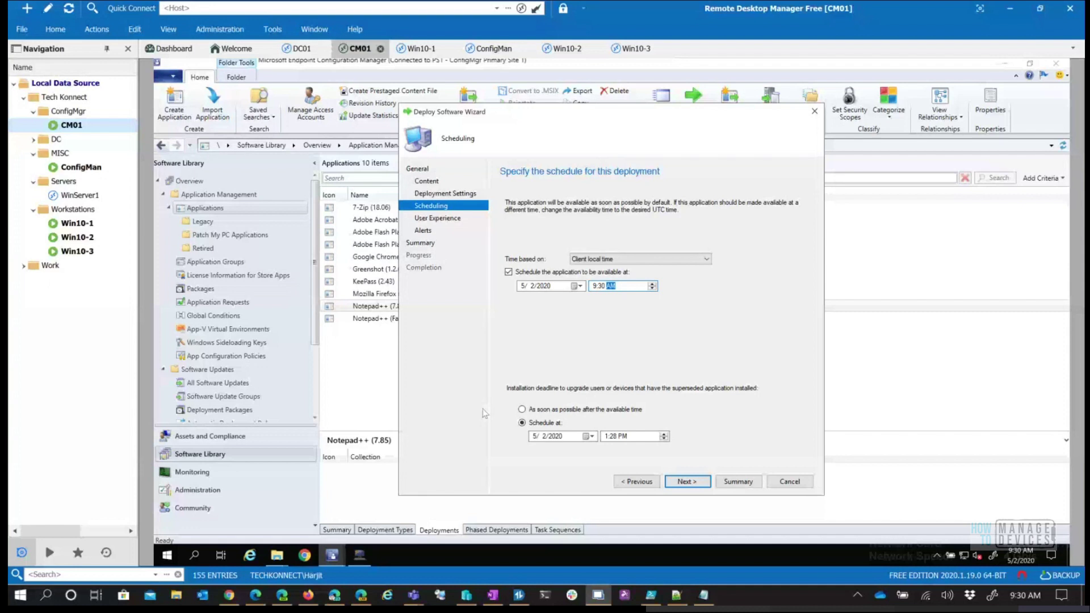
pyautogui.click(608, 439)
pyautogui.click(613, 438)
pyautogui.write('30a')
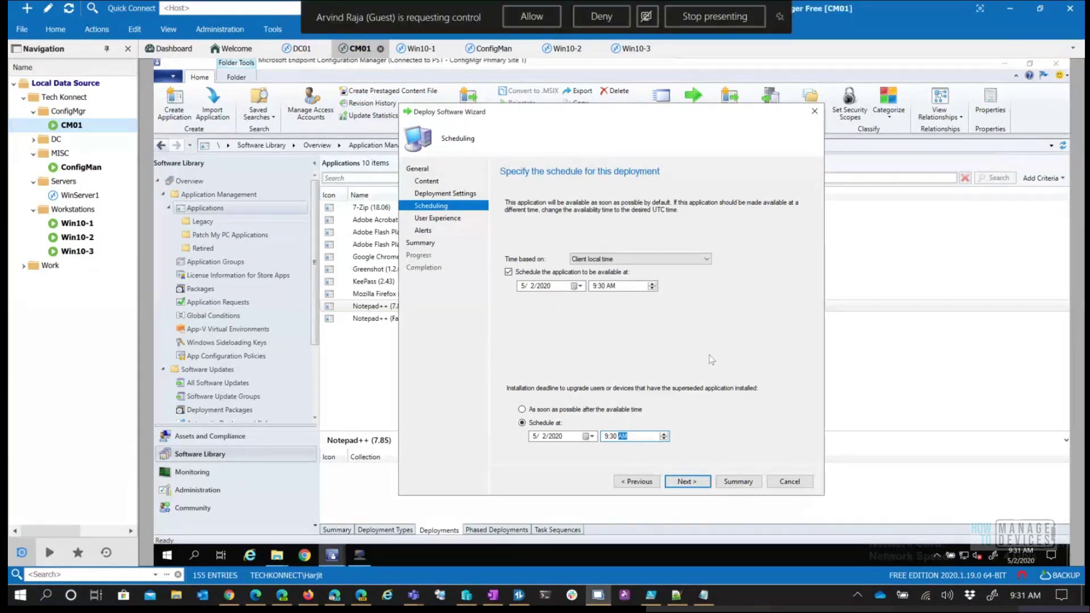
pyautogui.click(698, 485)
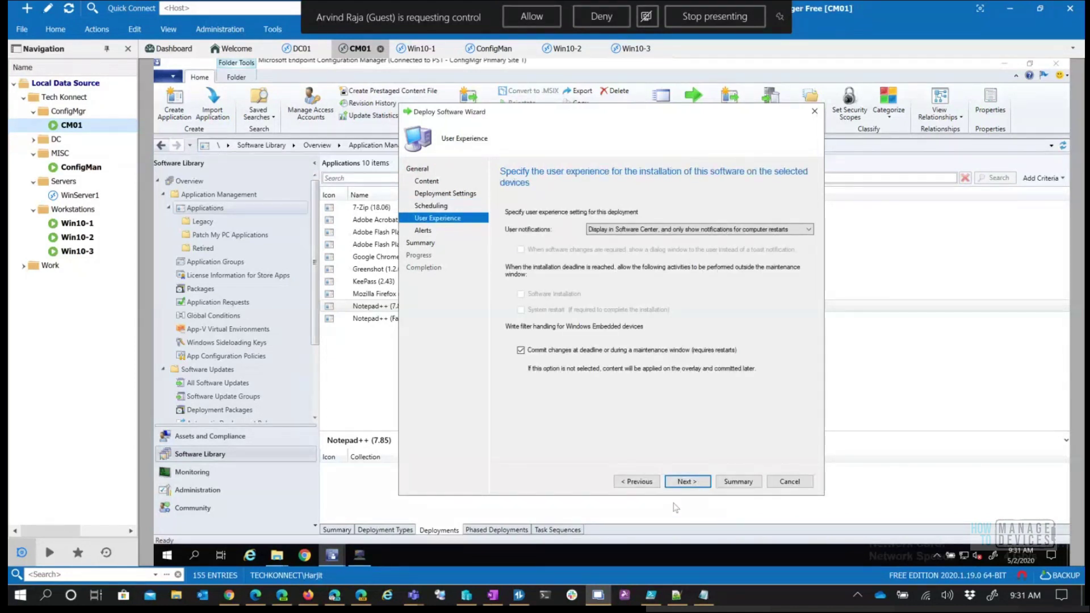
# - Accept the default user experience and alert settings, and finish creating the Notepad++ (7.85) deployment
pyautogui.click(690, 483)
pyautogui.click(699, 485)
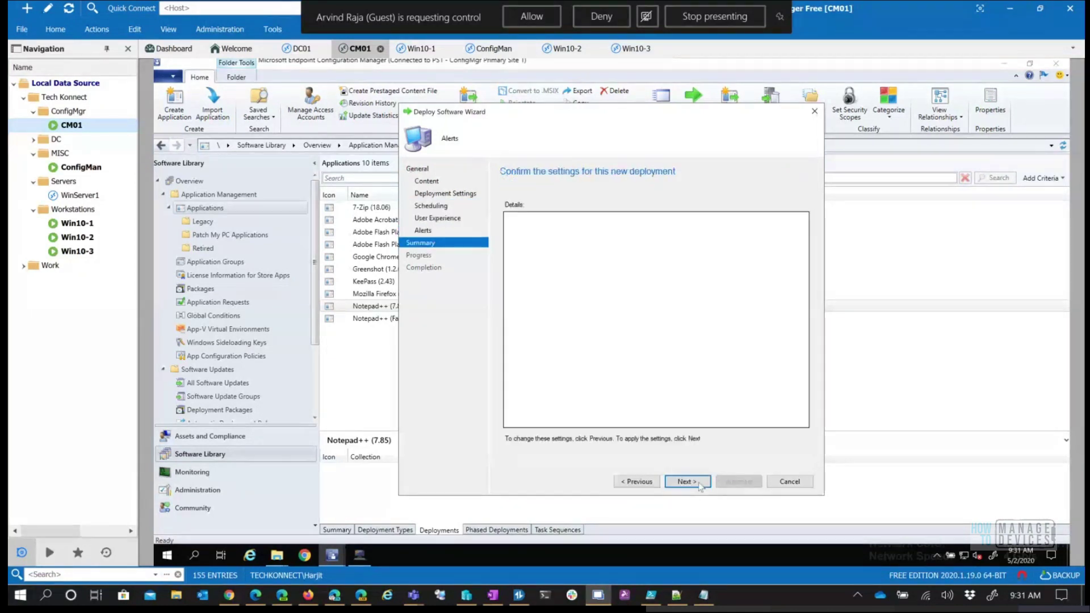
pyautogui.click(687, 482)
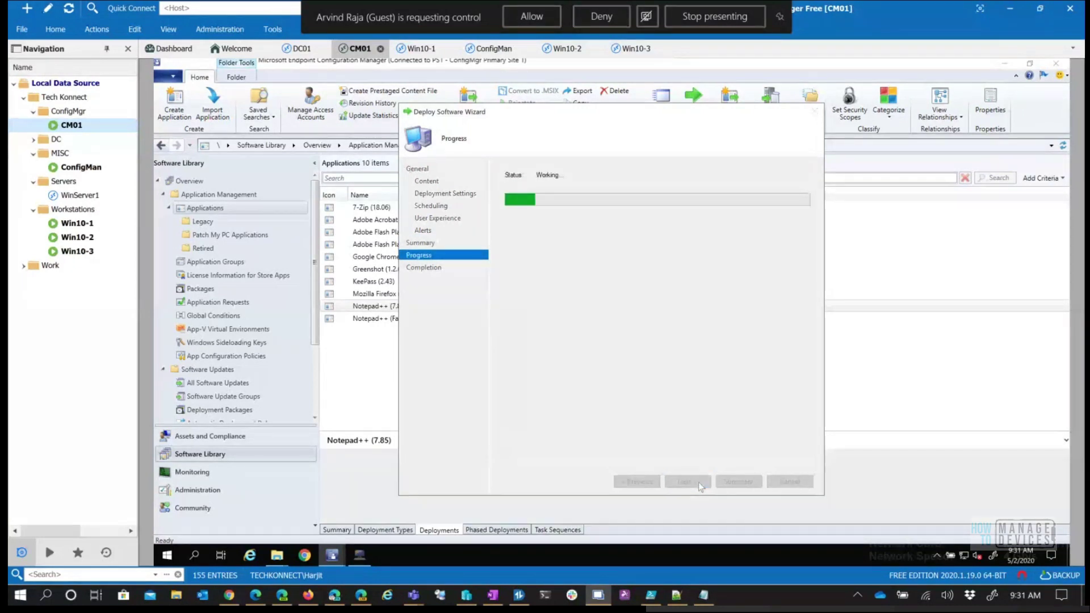
pyautogui.click(789, 482)
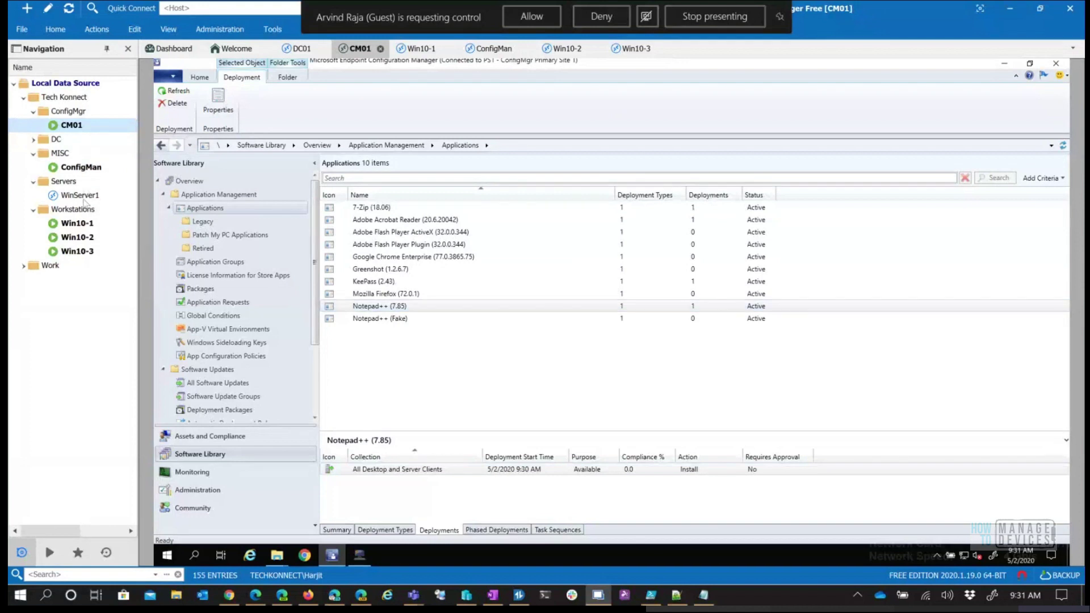
# - Switch to the Win10-1 client and run the Machine Policy Retrieval & Evaluation Cycle from its Configuration Manager properties
pyautogui.doubleClick(77, 223)
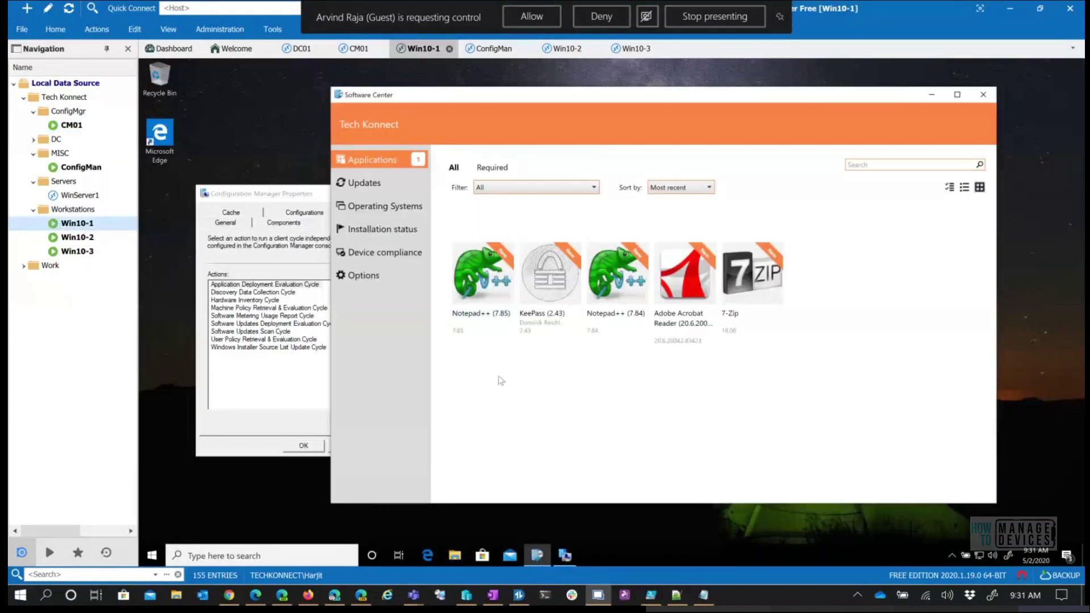
pyautogui.click(271, 348)
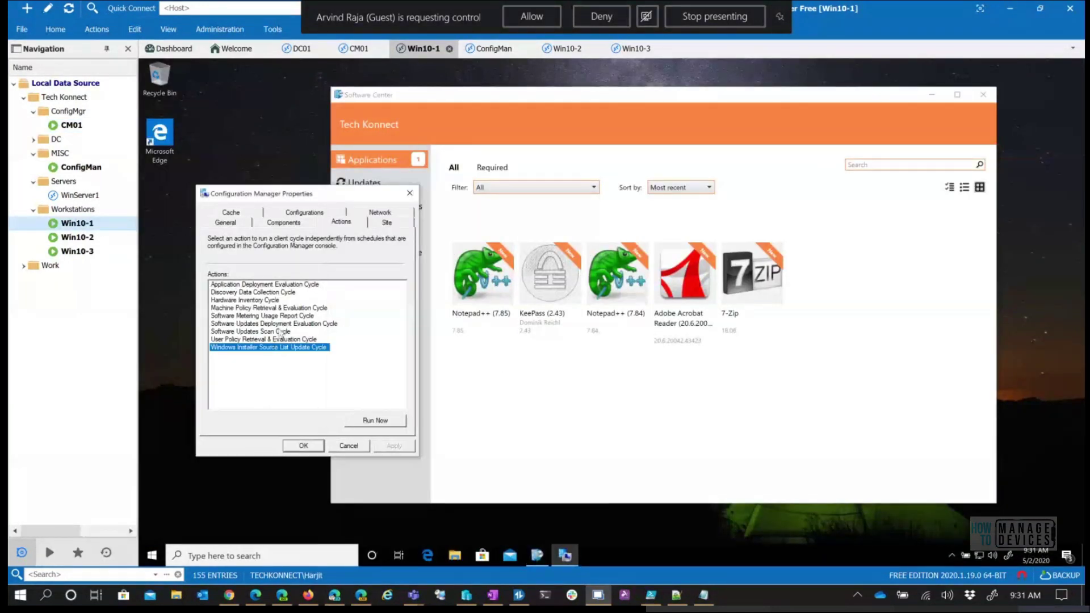
pyautogui.click(300, 308)
pyautogui.click(372, 420)
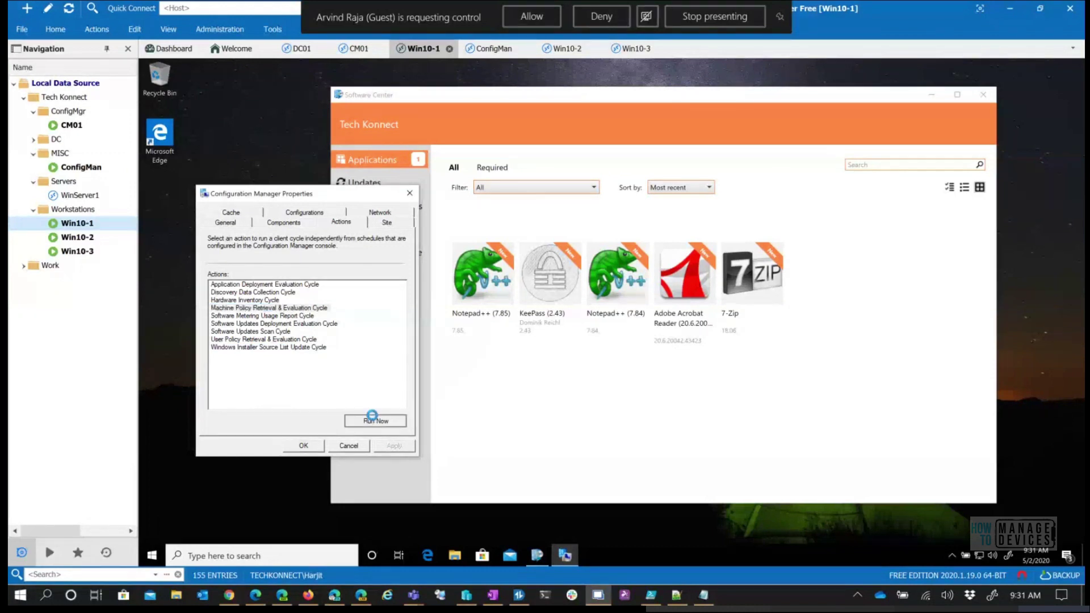
pyautogui.click(698, 348)
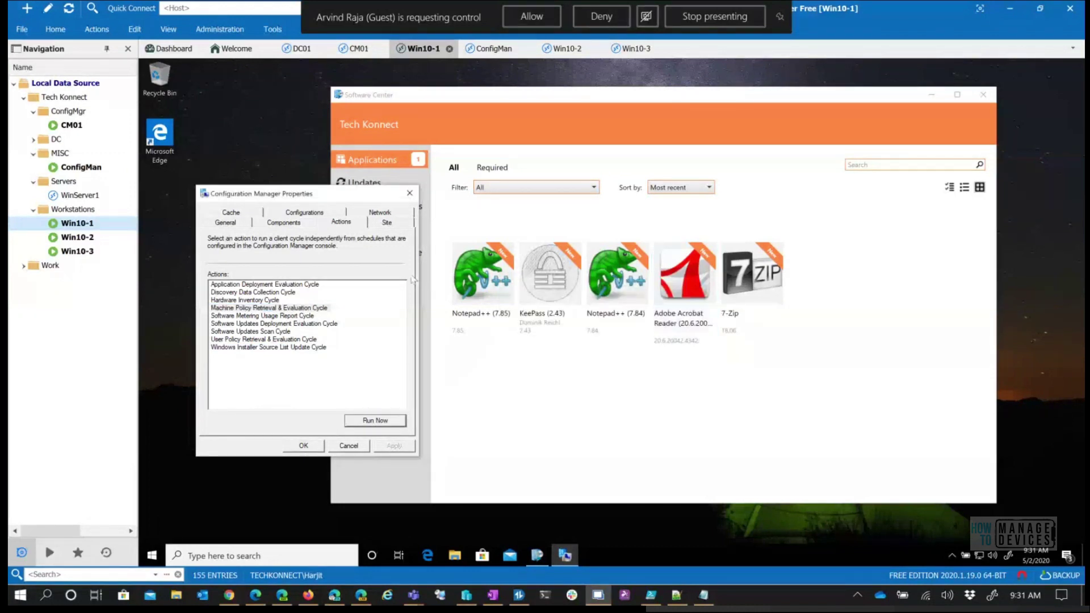
# - Run the Application Deployment Evaluation Cycle on the Win10-1 client and dismiss the notice
pyautogui.click(266, 285)
pyautogui.click(381, 423)
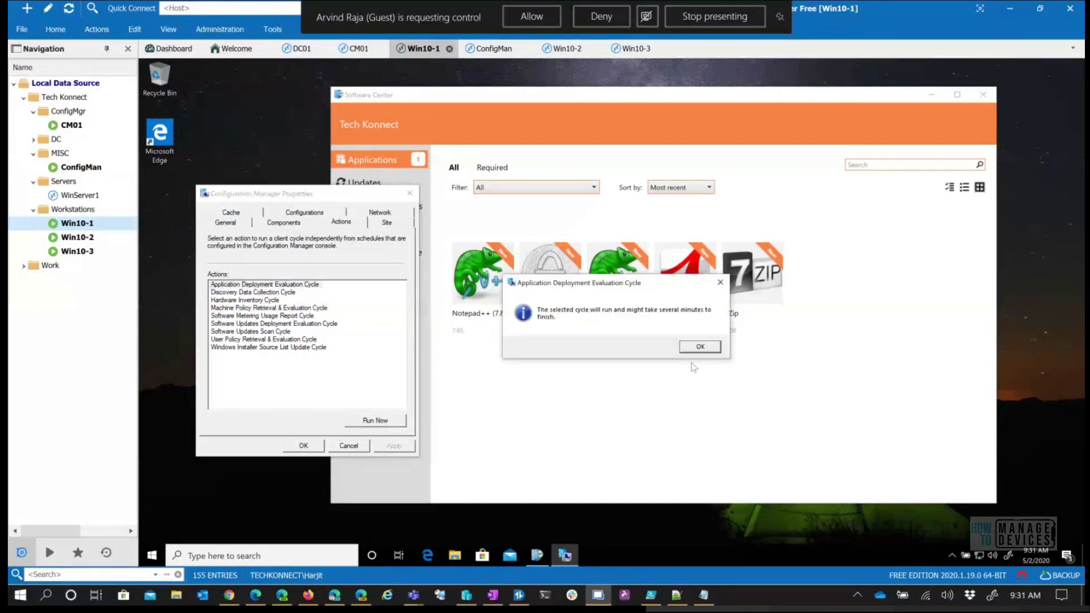
pyautogui.click(700, 346)
# - Switch to the Win10-2 client and run the Machine Policy Retrieval & Evaluation Cycle from its Configuration Manager properties
pyautogui.click(86, 238)
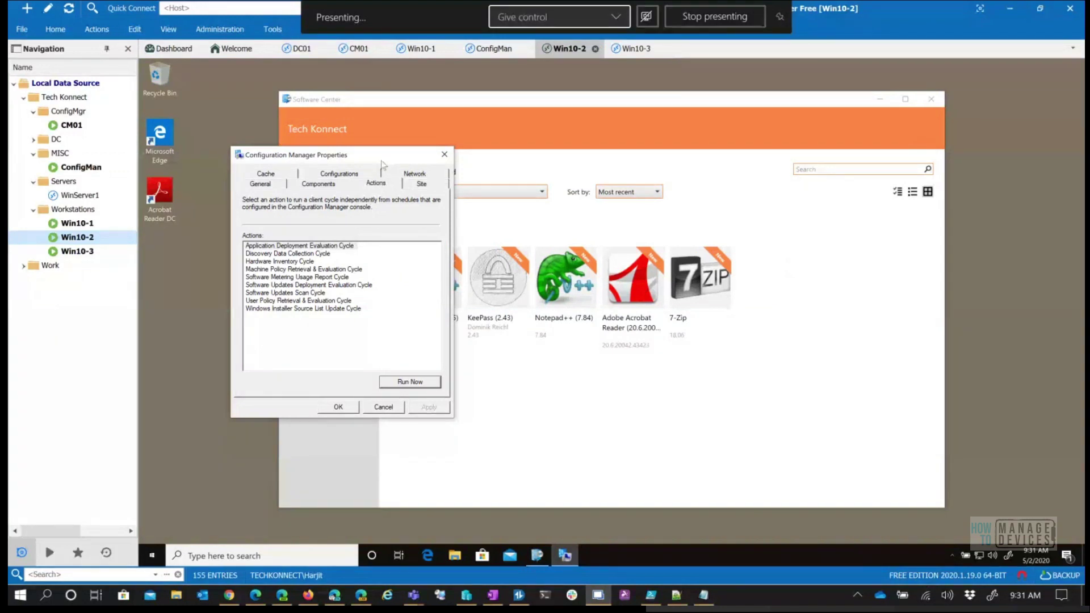
pyautogui.moveTo(381, 163); pyautogui.dragTo(350, 177)
pyautogui.click(309, 283)
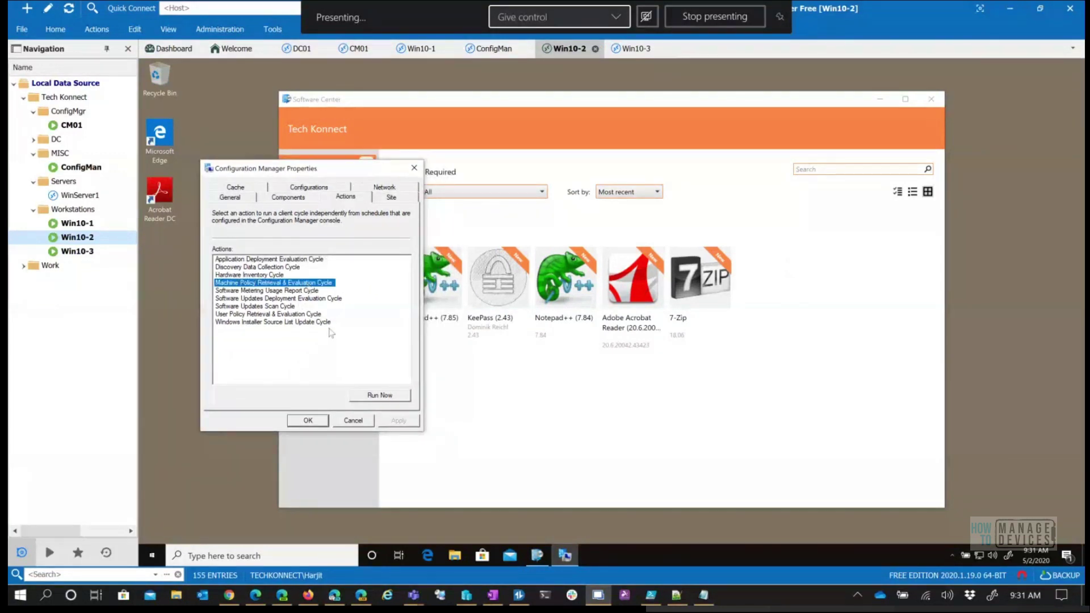
pyautogui.click(380, 396)
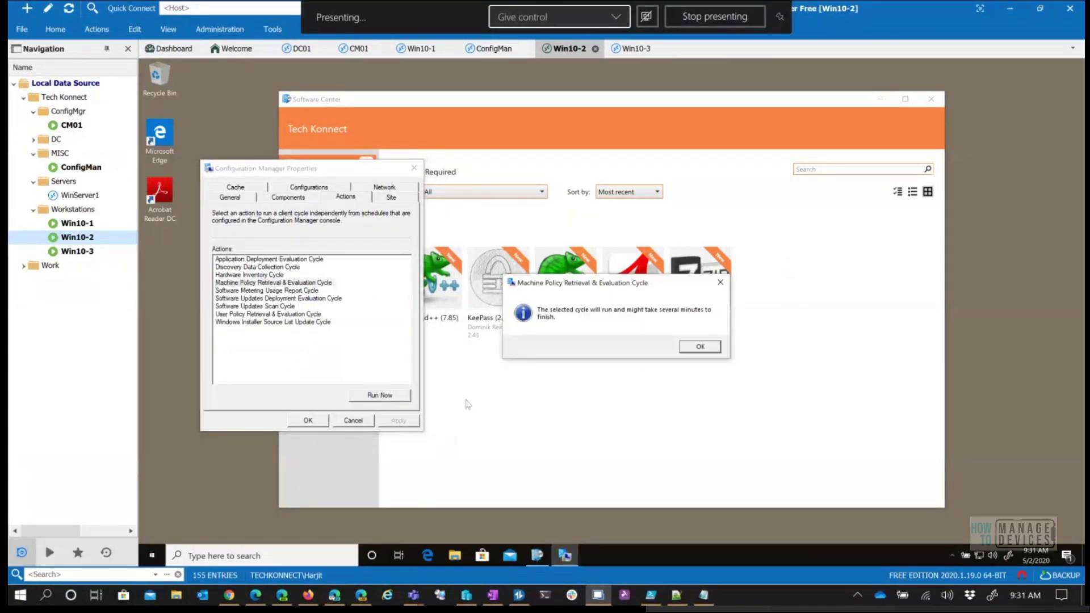
pyautogui.click(701, 347)
# - Run the Application Deployment Evaluation Cycle on the Win10-2 client
pyautogui.click(307, 260)
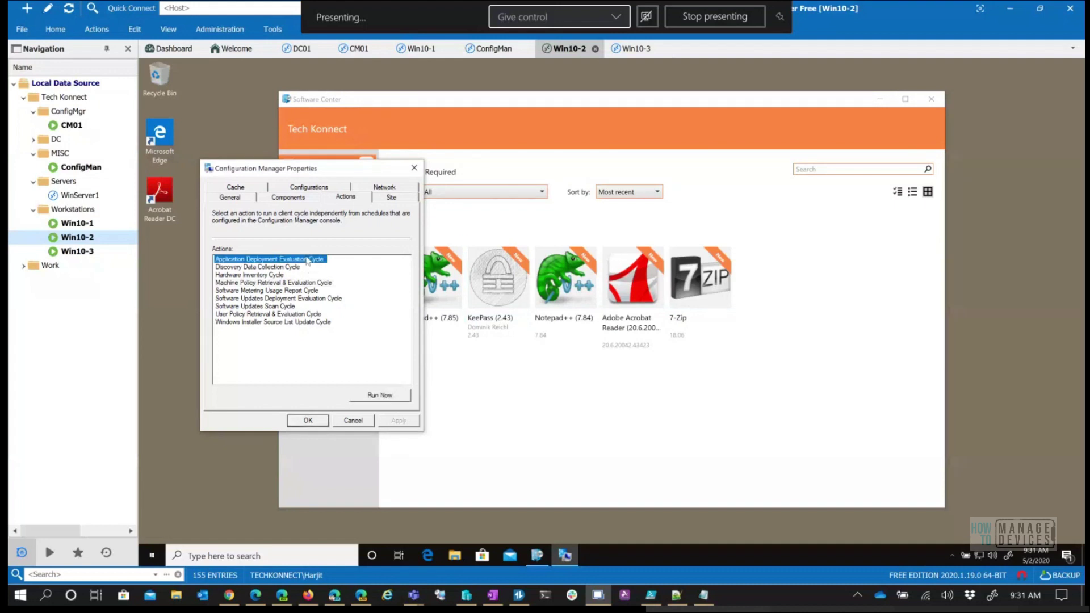
pyautogui.click(386, 395)
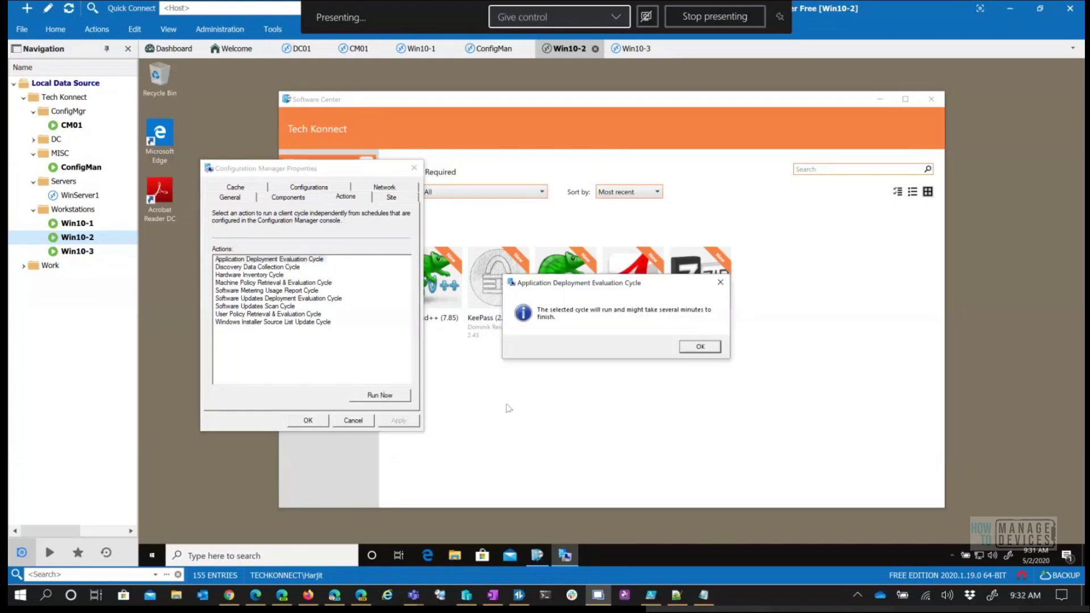
pyautogui.click(701, 346)
# - Reload the Software Center application list on Win10-2 and check the details of Notepad++ (7.85)
pyautogui.click(603, 457)
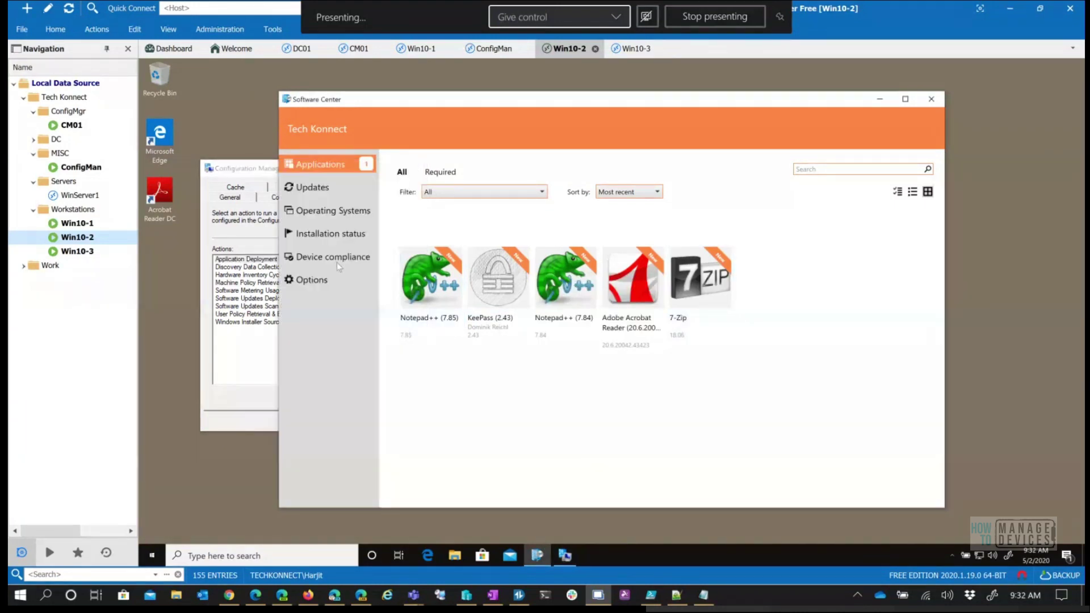
pyautogui.click(336, 214)
pyautogui.click(328, 166)
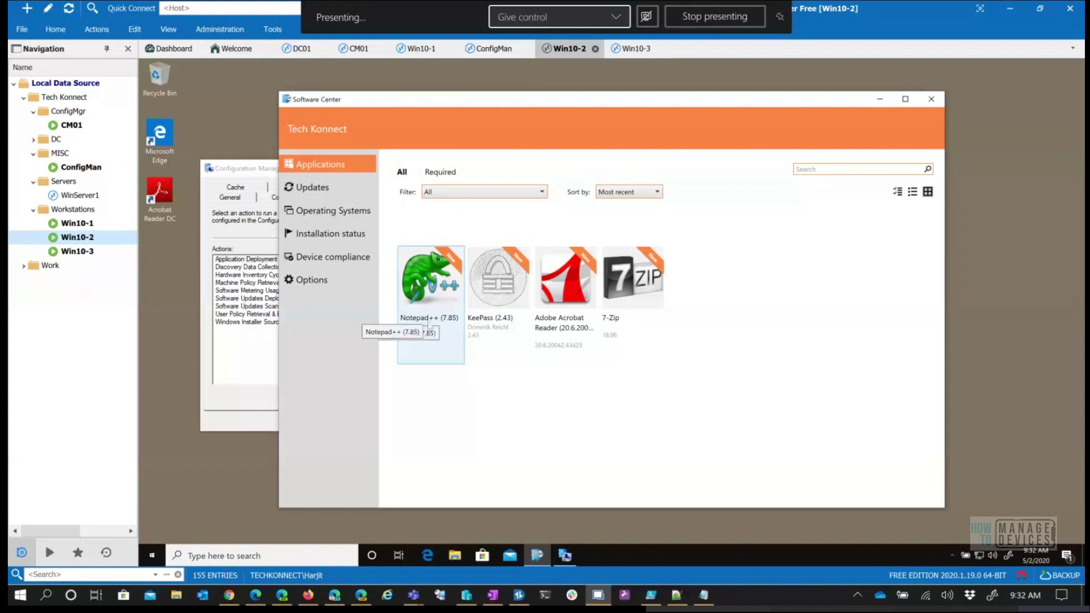
pyautogui.click(448, 299)
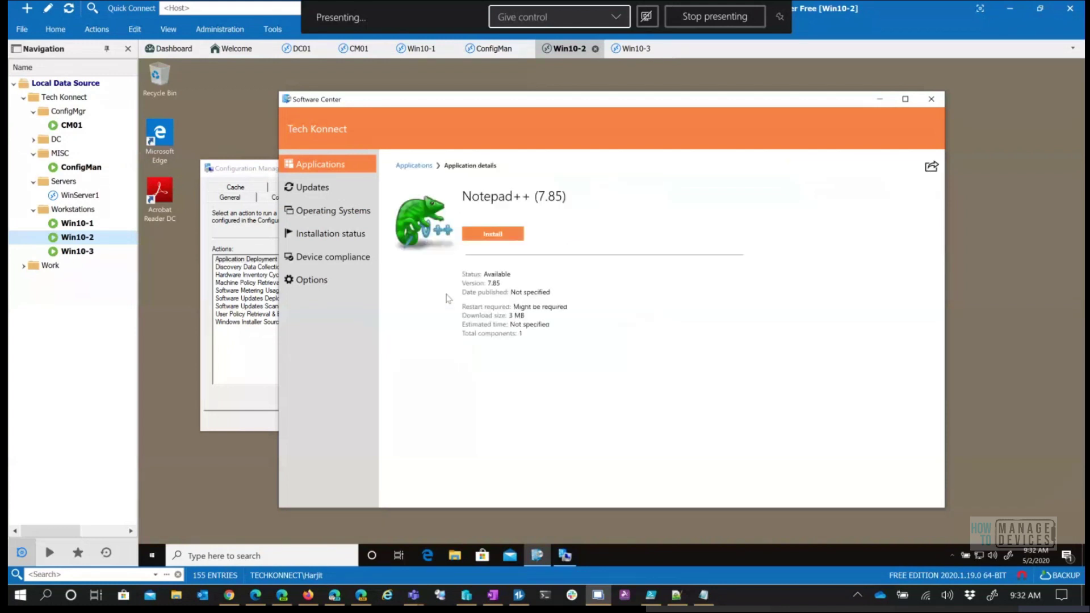
pyautogui.click(334, 167)
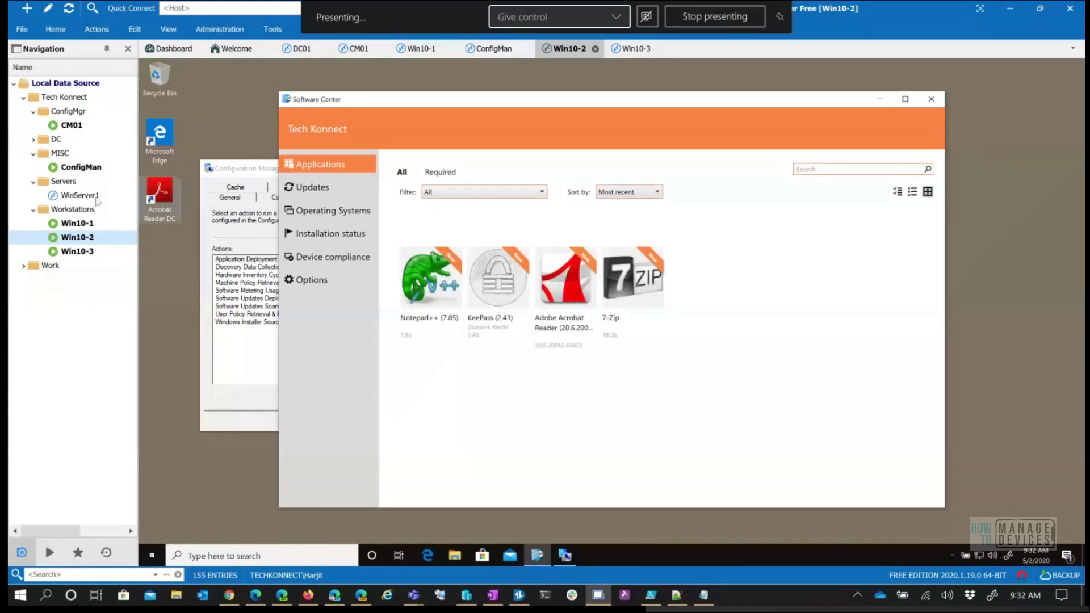
# - Switch to Win10-1, reload its Software Center application list and check the details of Notepad++ (7.85)
pyautogui.click(73, 223)
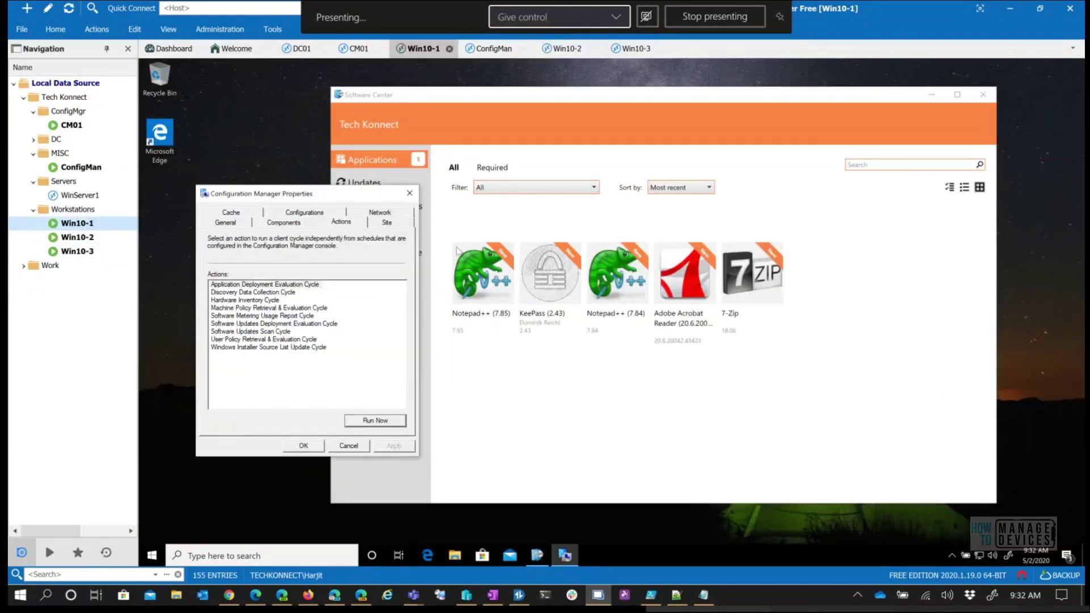
pyautogui.click(400, 243)
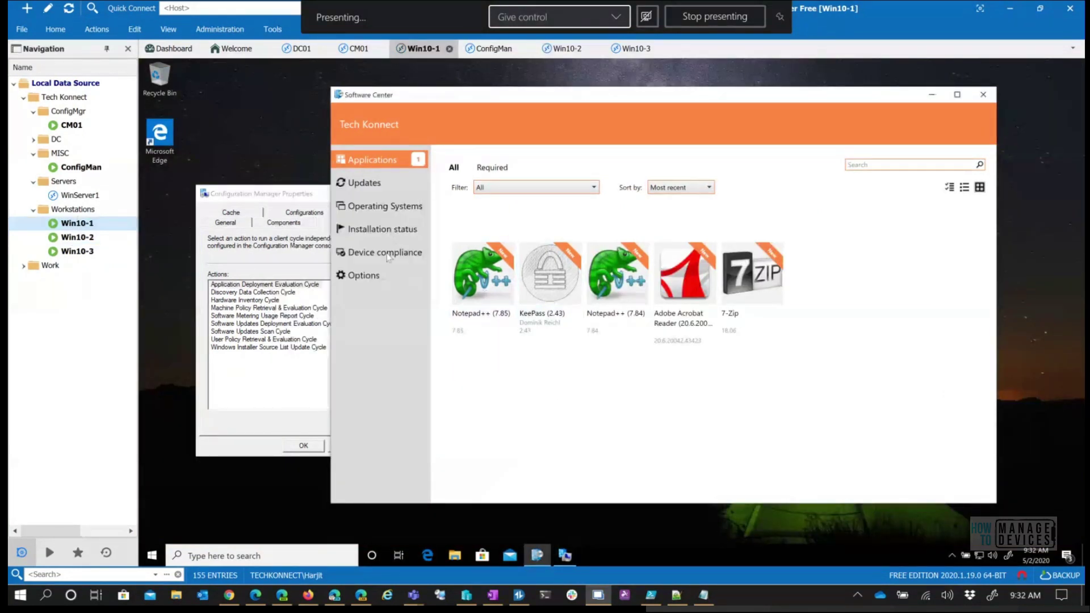
pyautogui.click(389, 255)
pyautogui.click(376, 163)
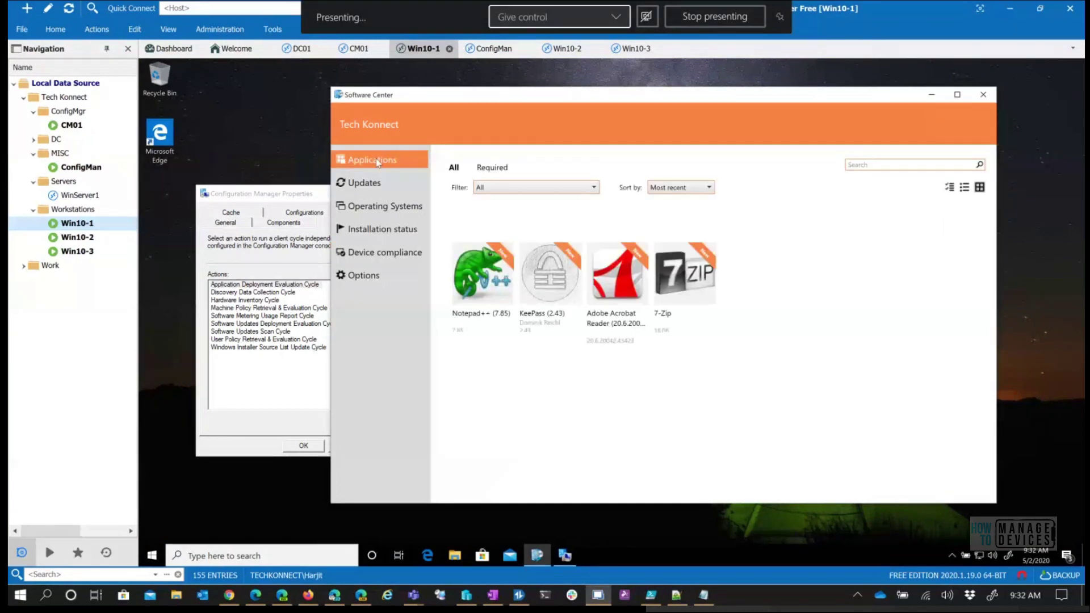
pyautogui.click(469, 295)
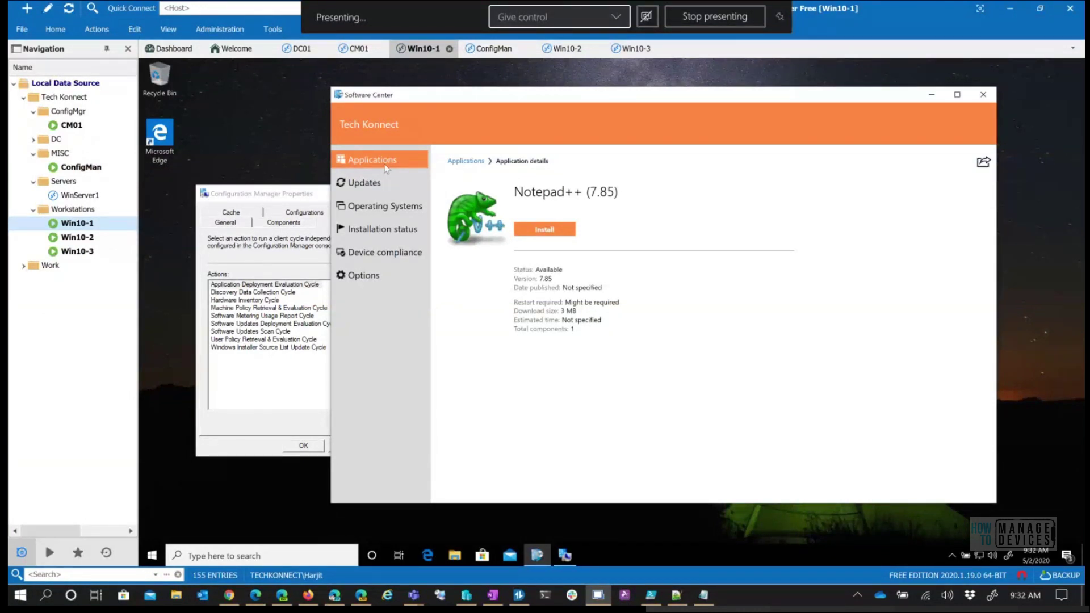
# - Reload the Win10-1 application list through the Updates page and recheck the status of Notepad++ (7.85)
pyautogui.click(372, 184)
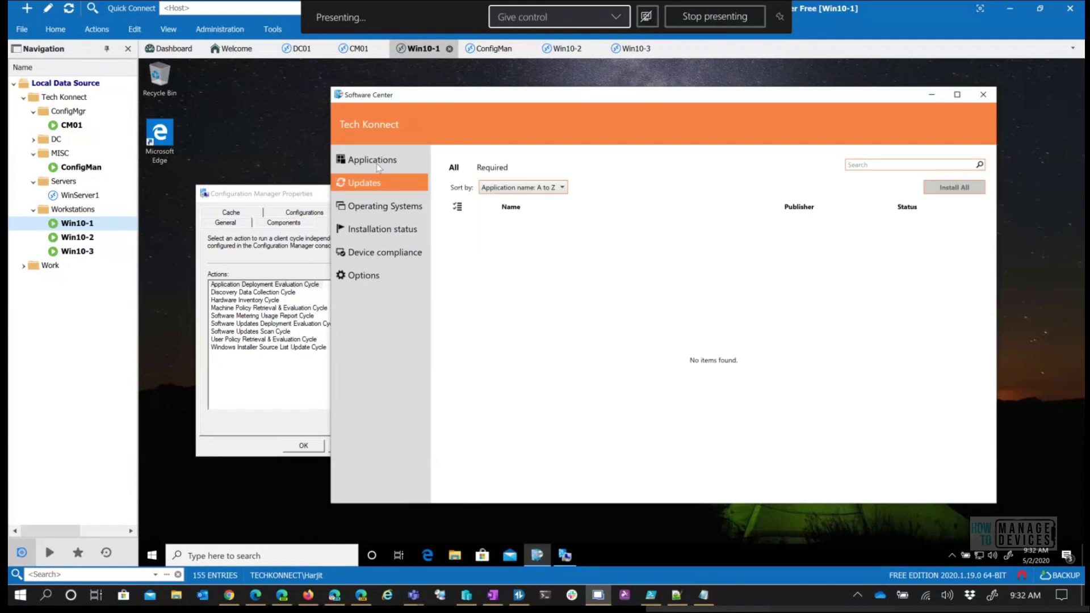
pyautogui.click(375, 161)
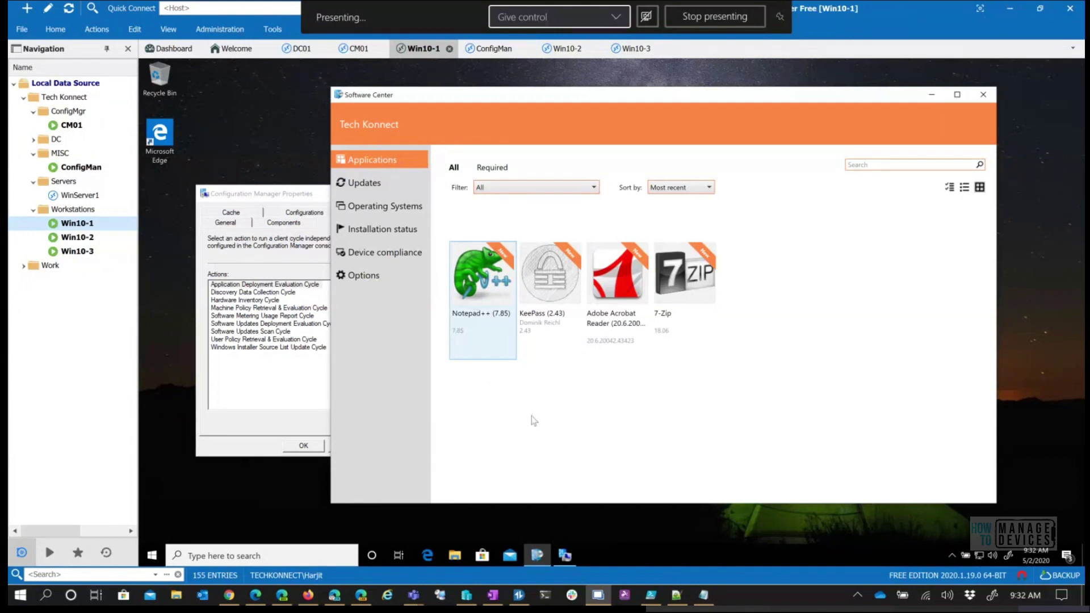
pyautogui.click(492, 290)
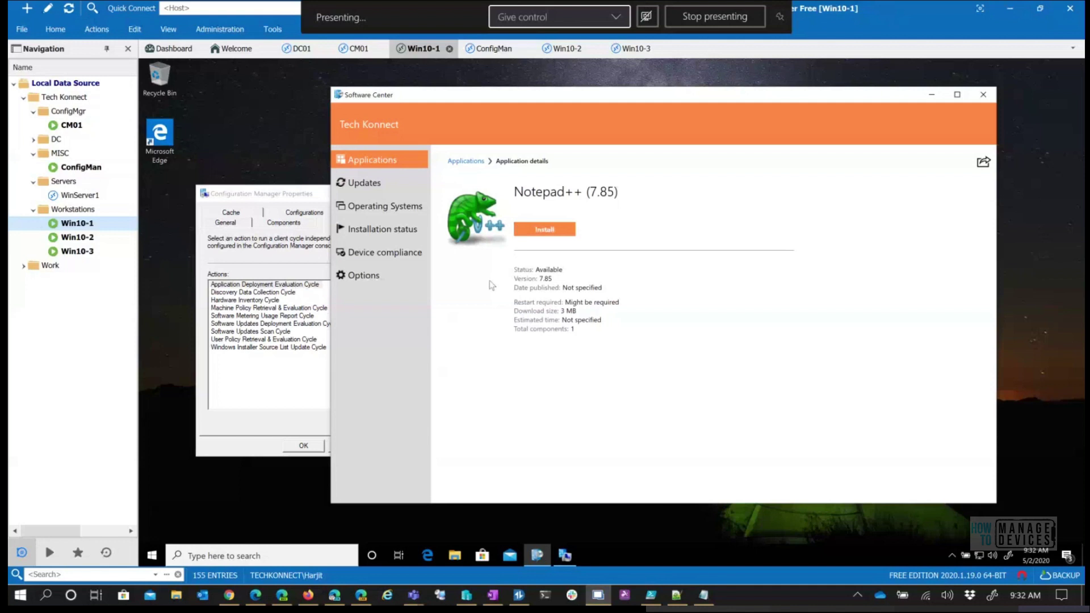
pyautogui.click(357, 161)
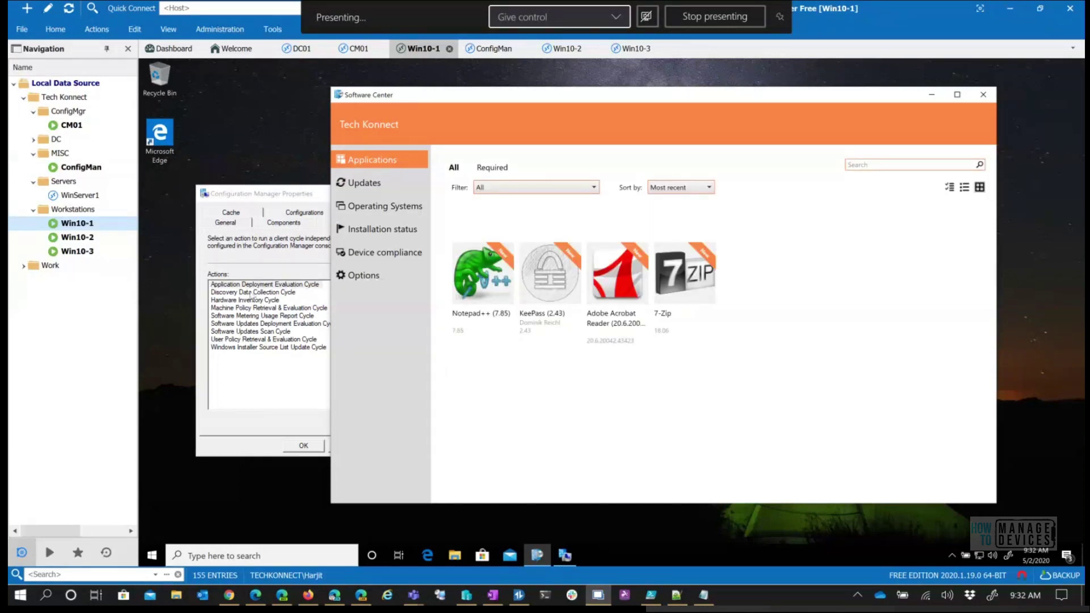
# - Run the Application Deployment Evaluation Cycle on Win10-1 once more
pyautogui.click(255, 294)
pyautogui.click(391, 422)
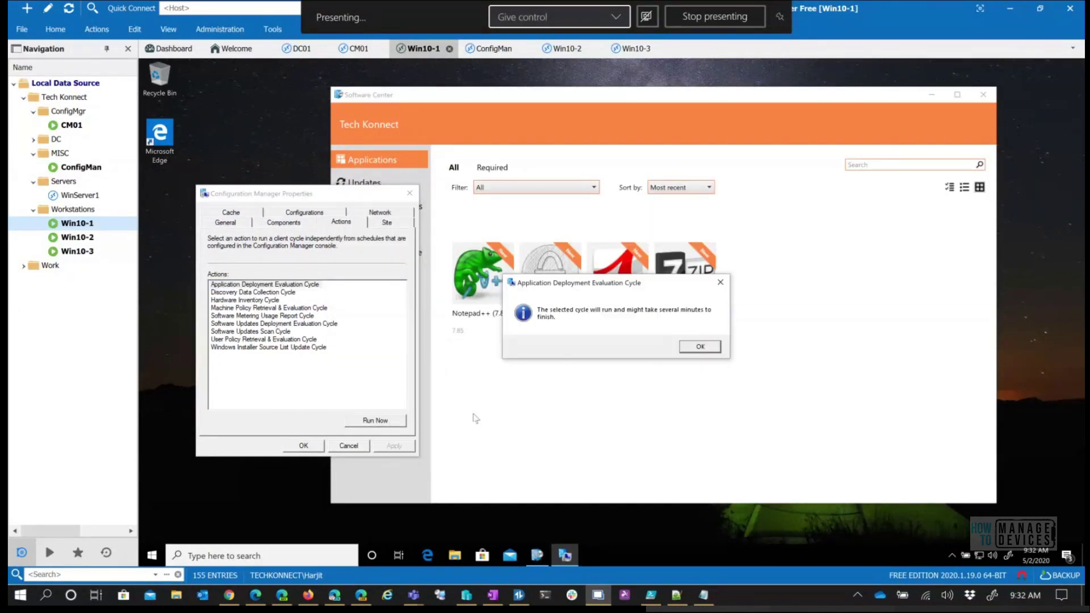
pyautogui.click(697, 352)
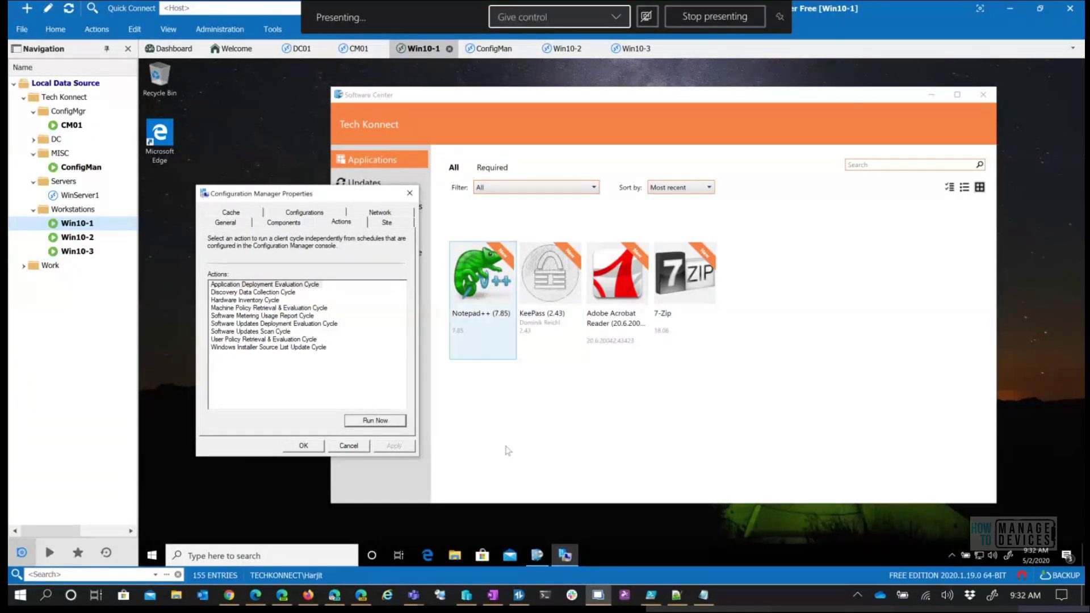
# - Switch to the CM01 server and view the KeePass (2.43) deployments and the Legacy applications folder
pyautogui.click(74, 130)
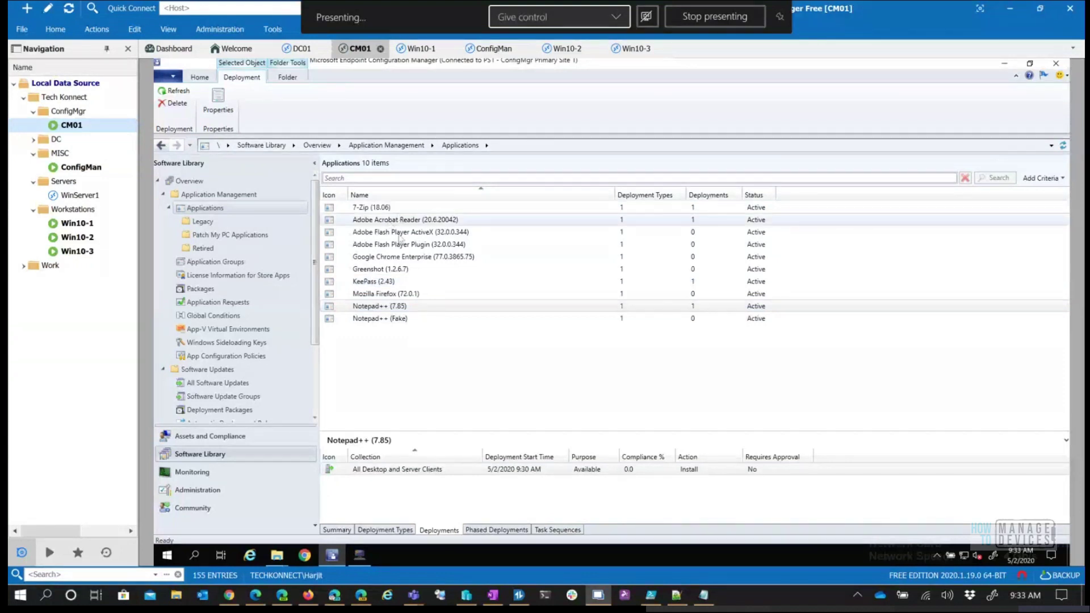
pyautogui.click(396, 282)
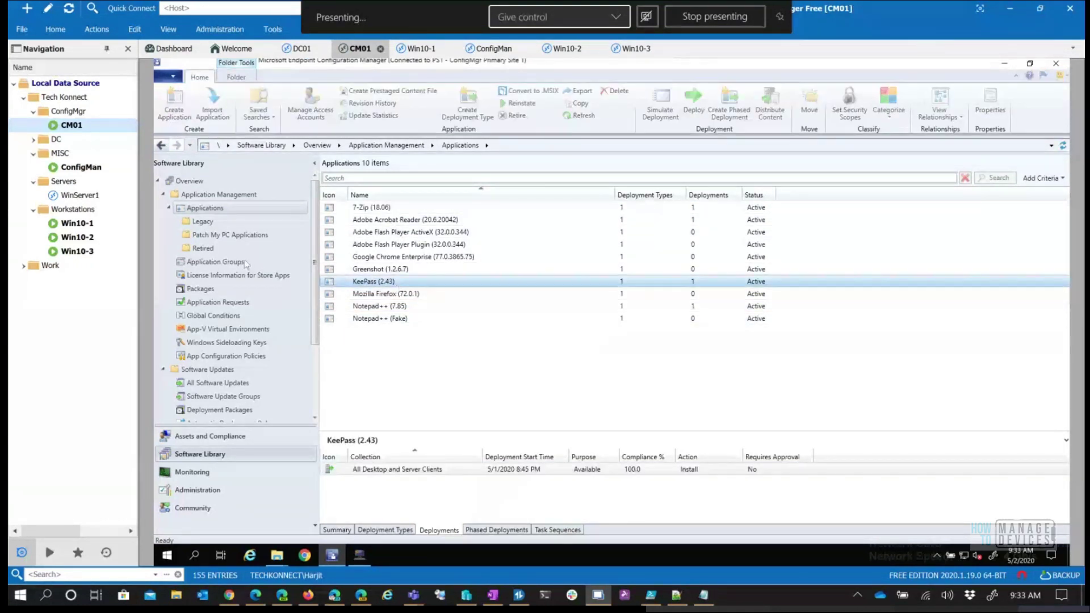
pyautogui.click(203, 222)
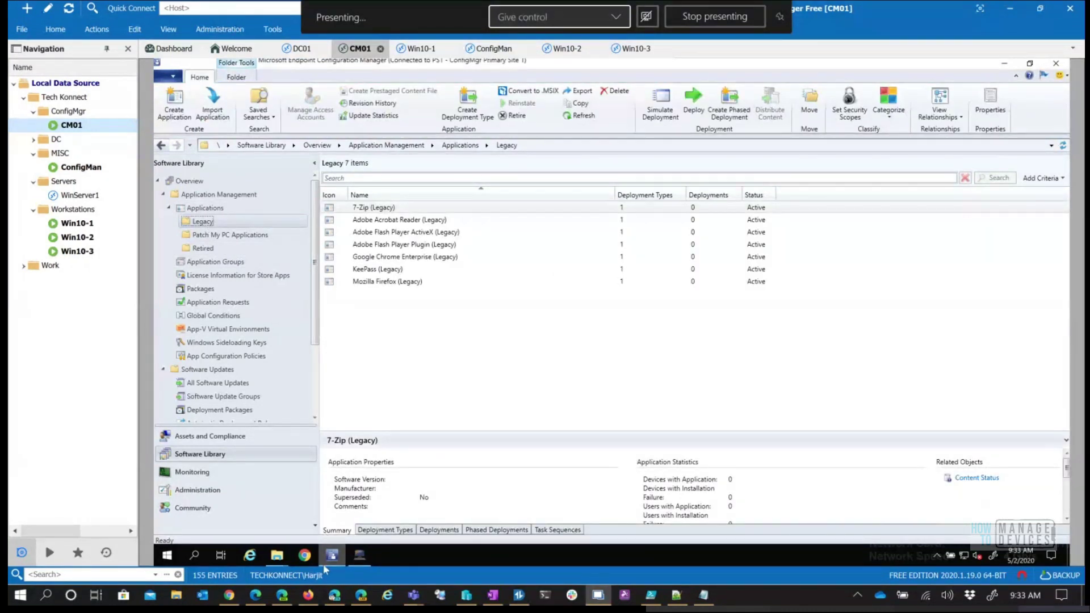
# - Browse the Apps source share in File Explorer to the Keepass 2.44 folder and check its installer files
pyautogui.moveTo(279, 560)
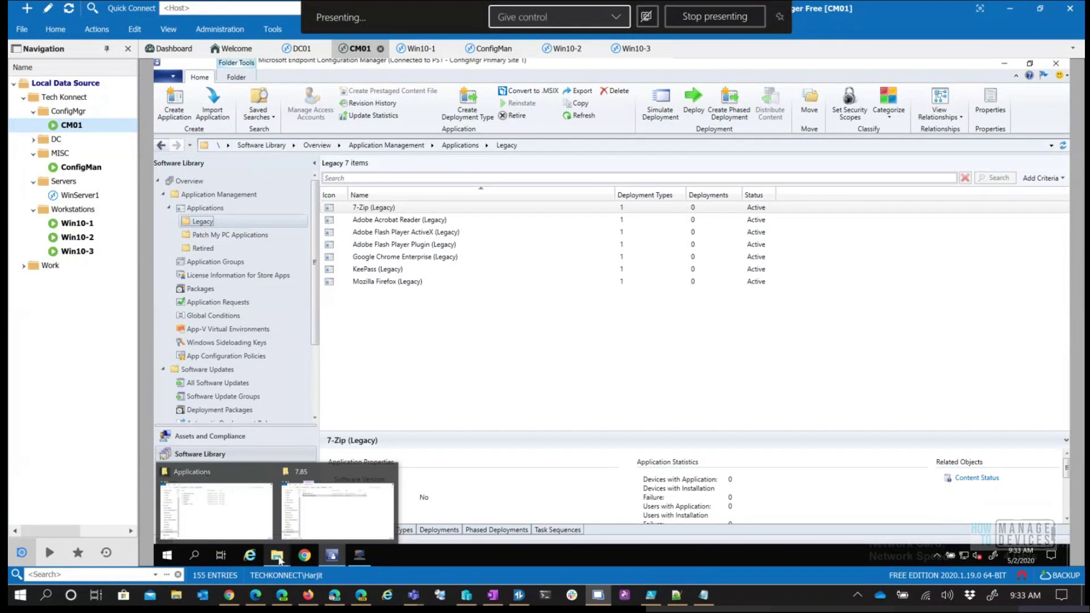
pyautogui.click(325, 505)
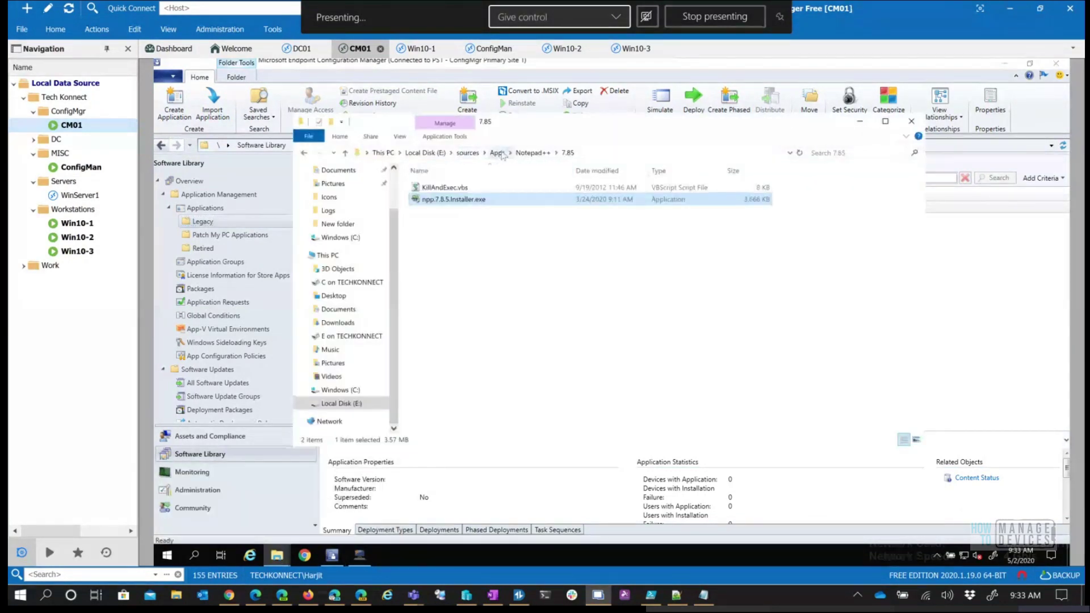
pyautogui.click(497, 153)
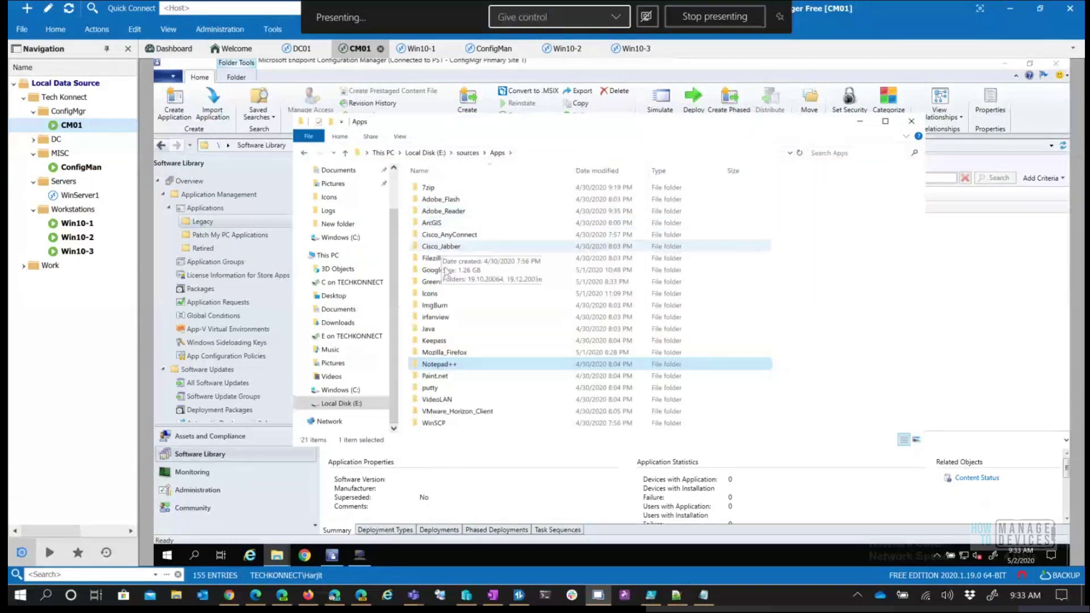
pyautogui.click(442, 341)
pyautogui.doubleClick(443, 341)
pyautogui.doubleClick(459, 188)
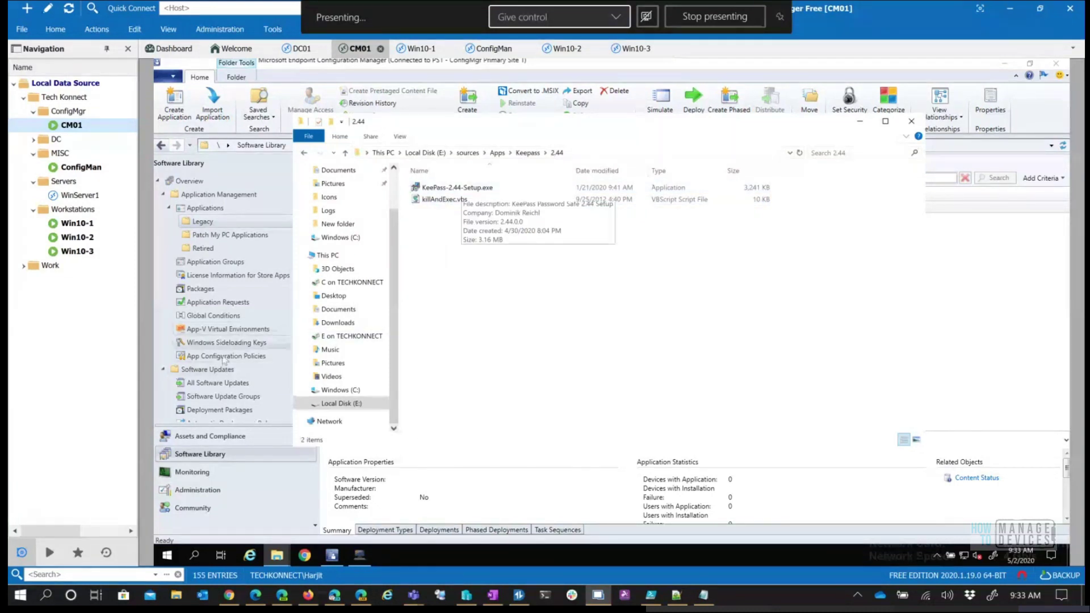
# - Return to the console's Applications list and delete the All Desktop and Server Clients deployment of KeePass (2.43)
pyautogui.click(205, 222)
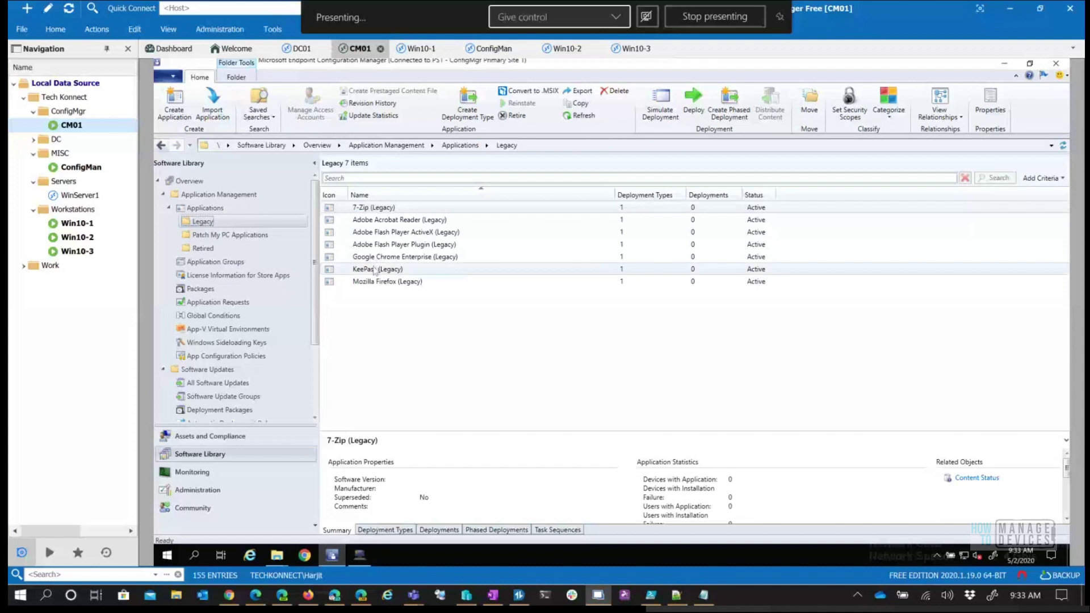
pyautogui.click(250, 211)
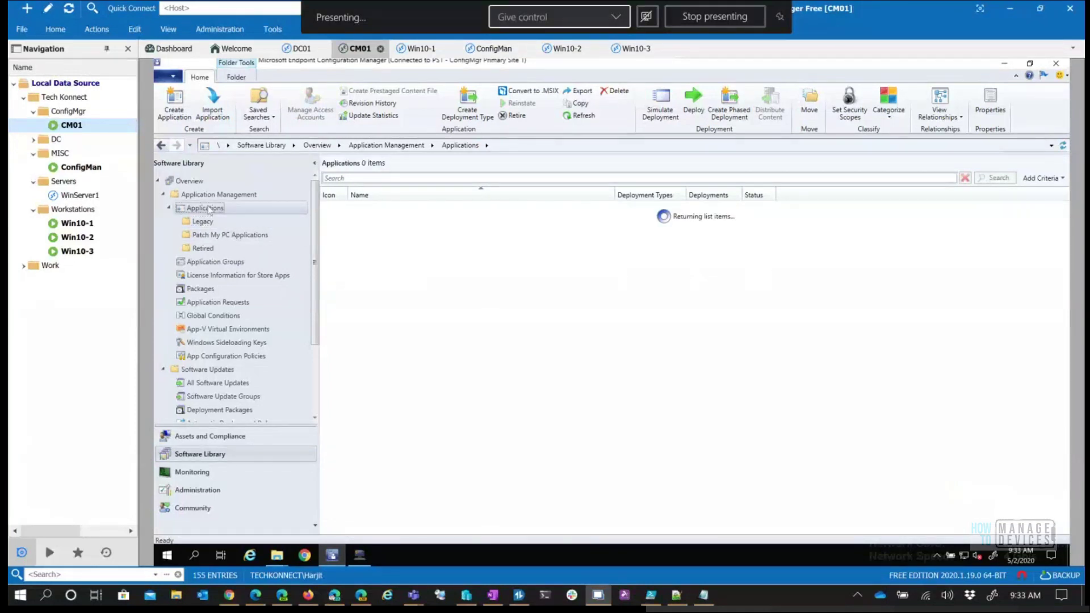
pyautogui.click(375, 281)
pyautogui.click(444, 531)
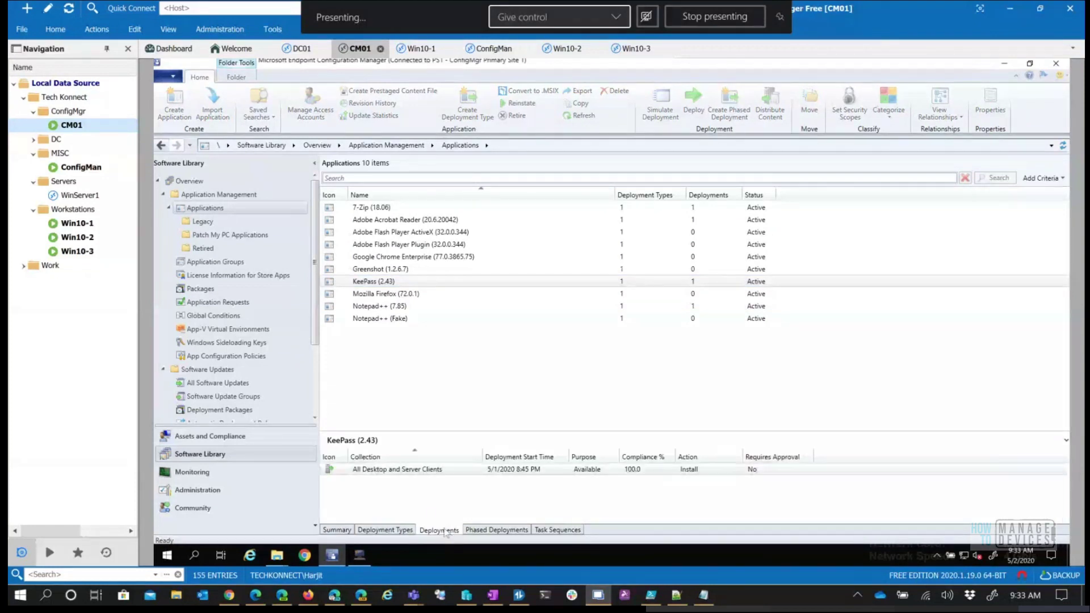
pyautogui.rightClick(413, 472)
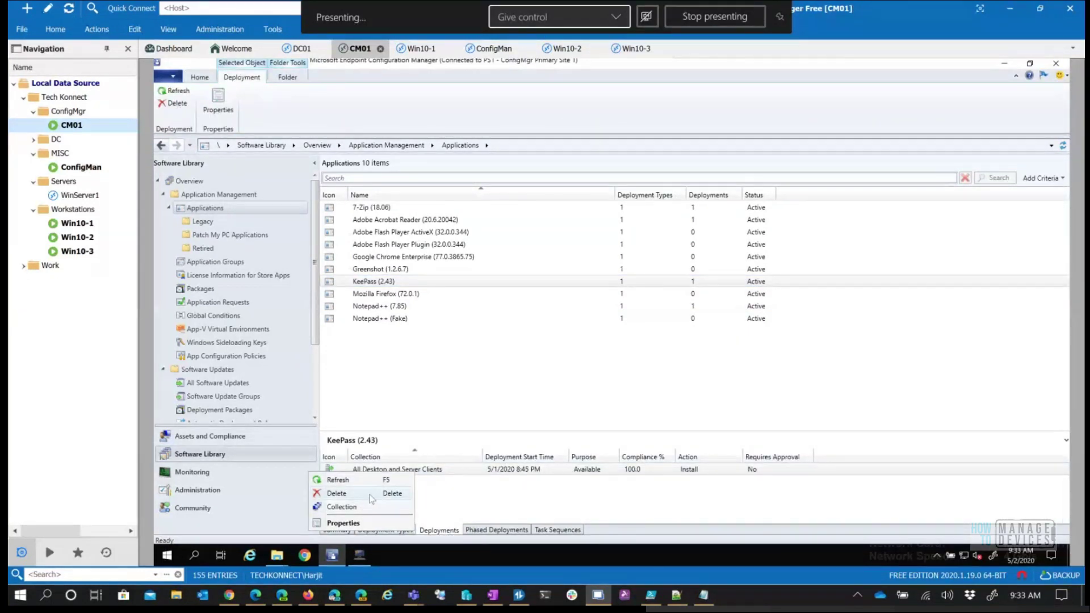
pyautogui.click(372, 494)
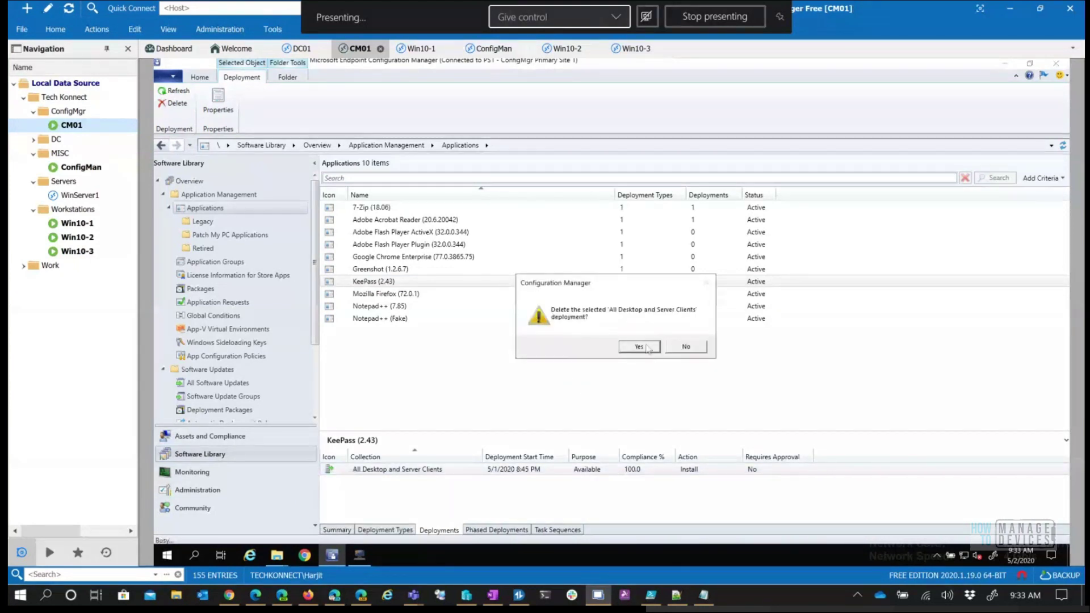
pyautogui.click(646, 348)
# - In the KeePass (2.43) application's properties, set the software version to 2.44 and the name to KeePass (2.44)
pyautogui.click(443, 284)
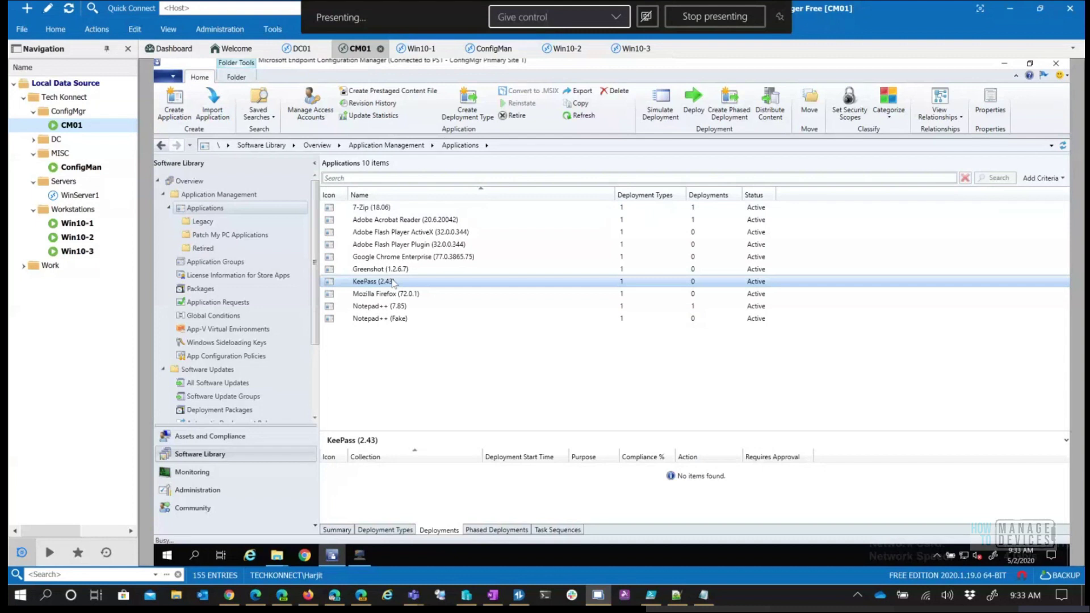
pyautogui.doubleClick(393, 282)
pyautogui.click(698, 229)
pyautogui.press('BackSpace')
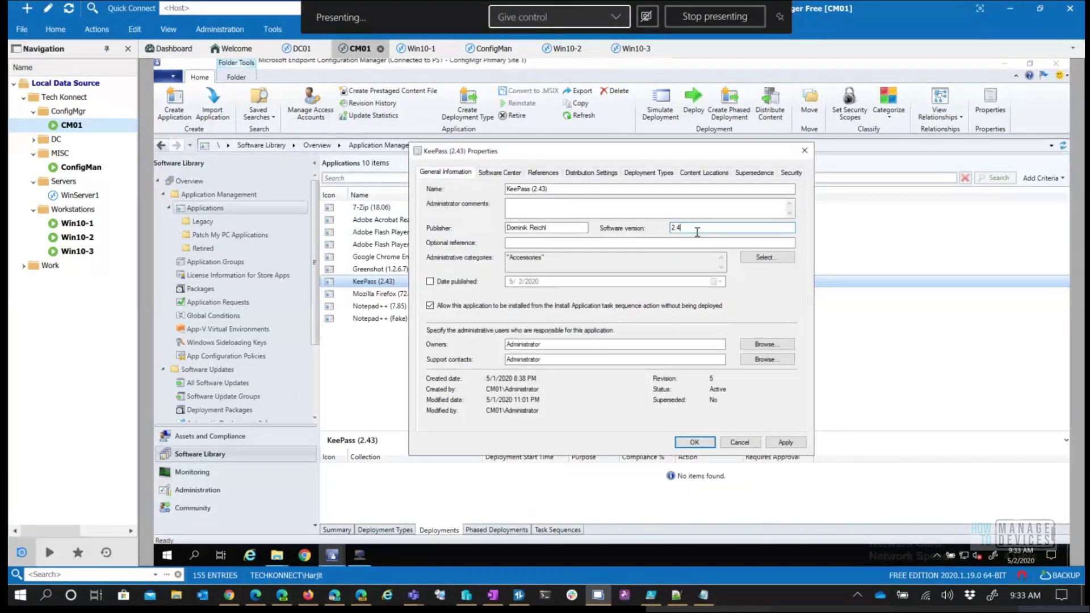
pyautogui.write('4')
pyautogui.click(545, 192)
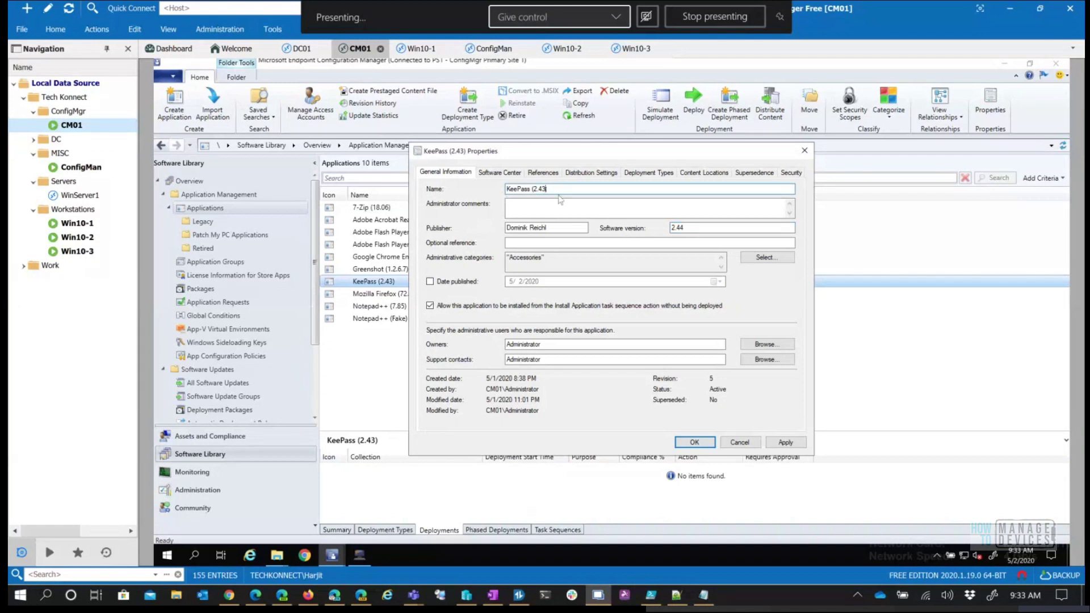
pyautogui.press('BackSpace')
pyautogui.press('BackSpace')
pyautogui.write('4')
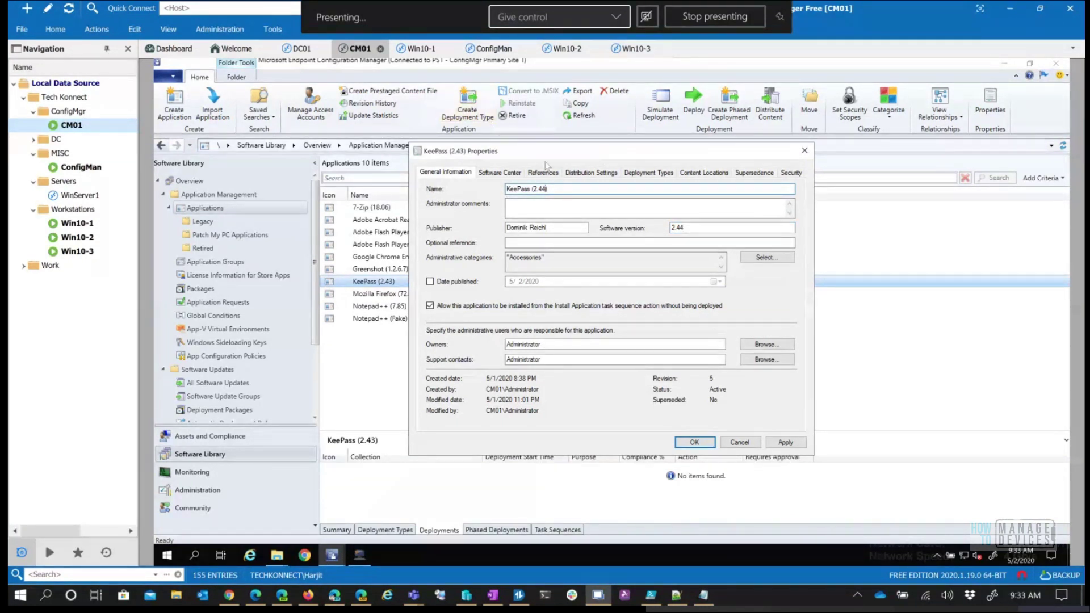
# - Change the version in the localized application name for Software Center to 2.44
pyautogui.click(499, 171)
pyautogui.click(589, 250)
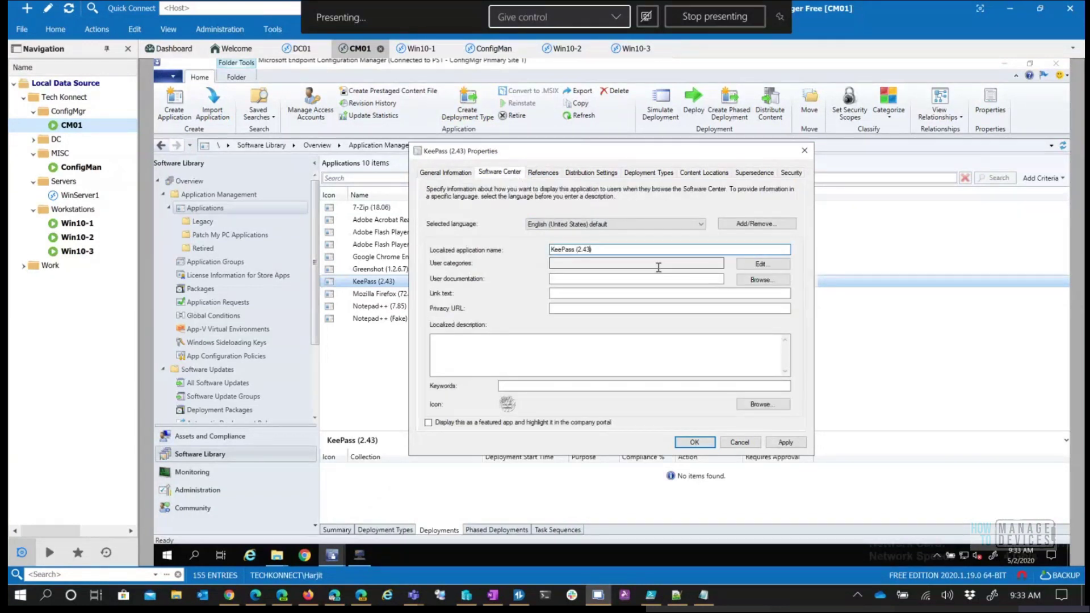
pyautogui.write('4')
# - Edit the Keepass - Script deployment type and set its content location to the 2.44 folder under the Keepass sources
pyautogui.click(626, 173)
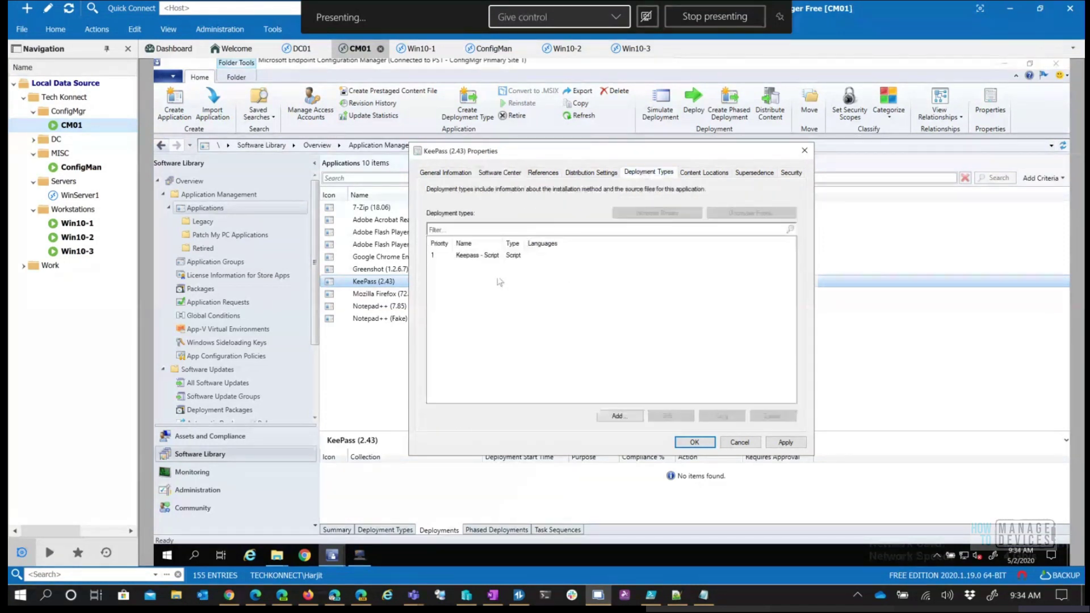
pyautogui.click(671, 413)
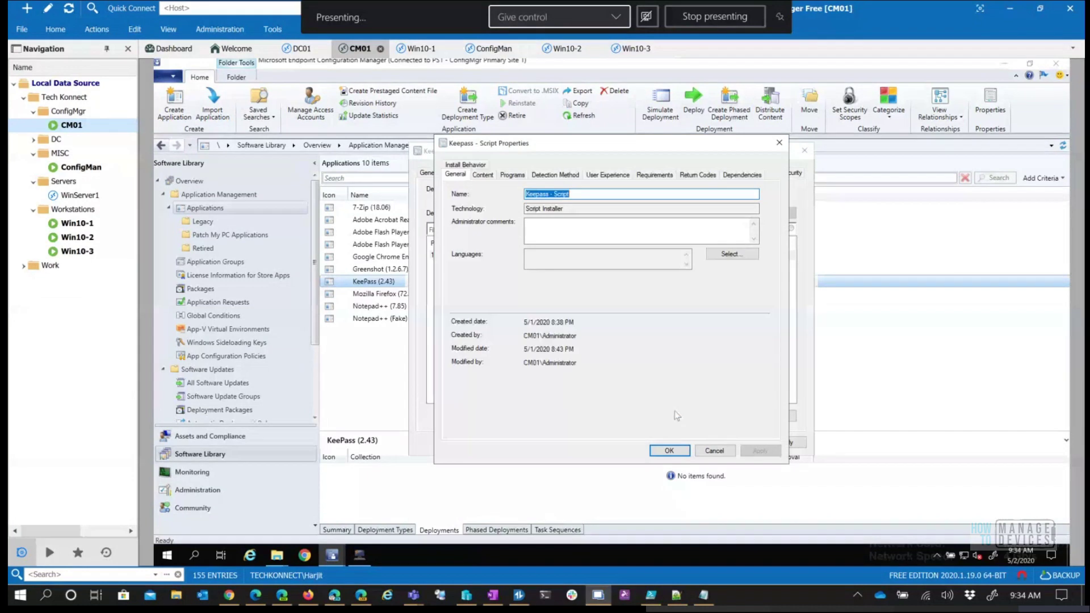
pyautogui.click(484, 175)
pyautogui.click(742, 211)
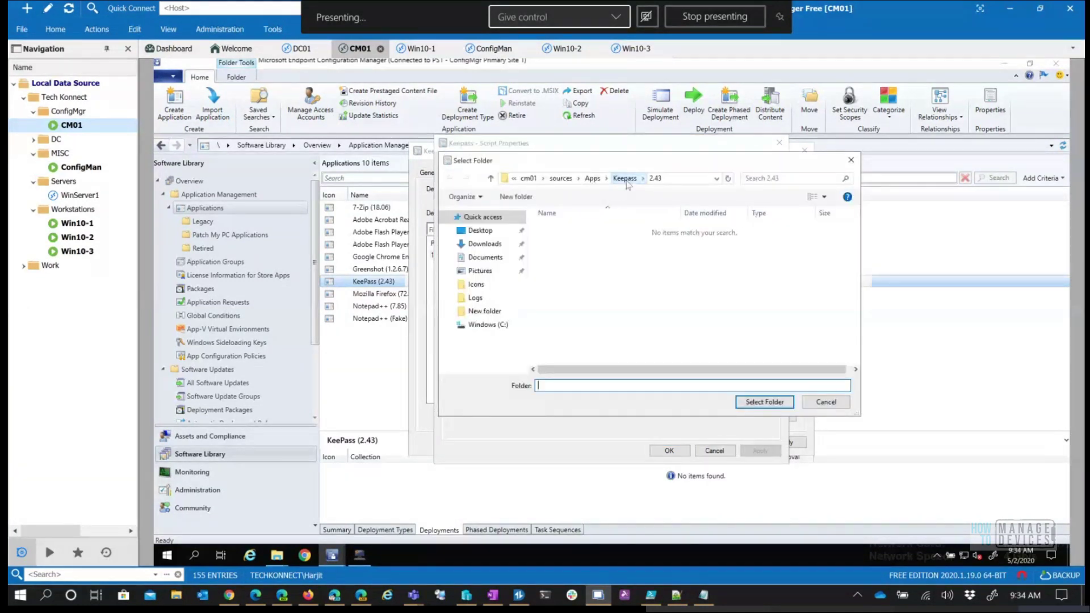
pyautogui.click(625, 178)
pyautogui.click(555, 241)
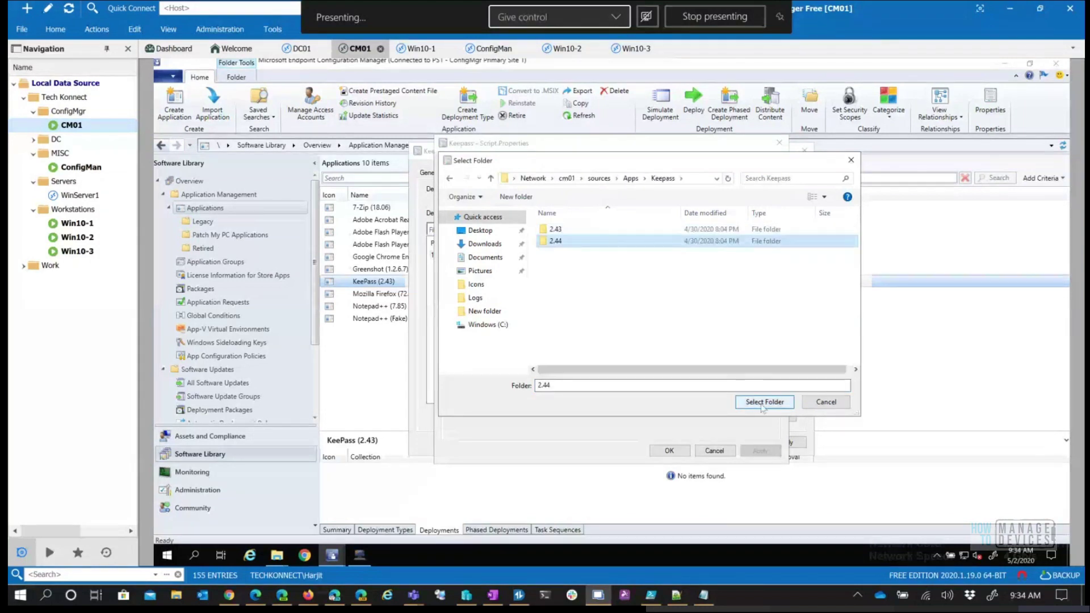
pyautogui.click(764, 402)
# - Change the installation program to "KeePass-2.44-Setup.exe" /VERYSILENT
pyautogui.click(512, 175)
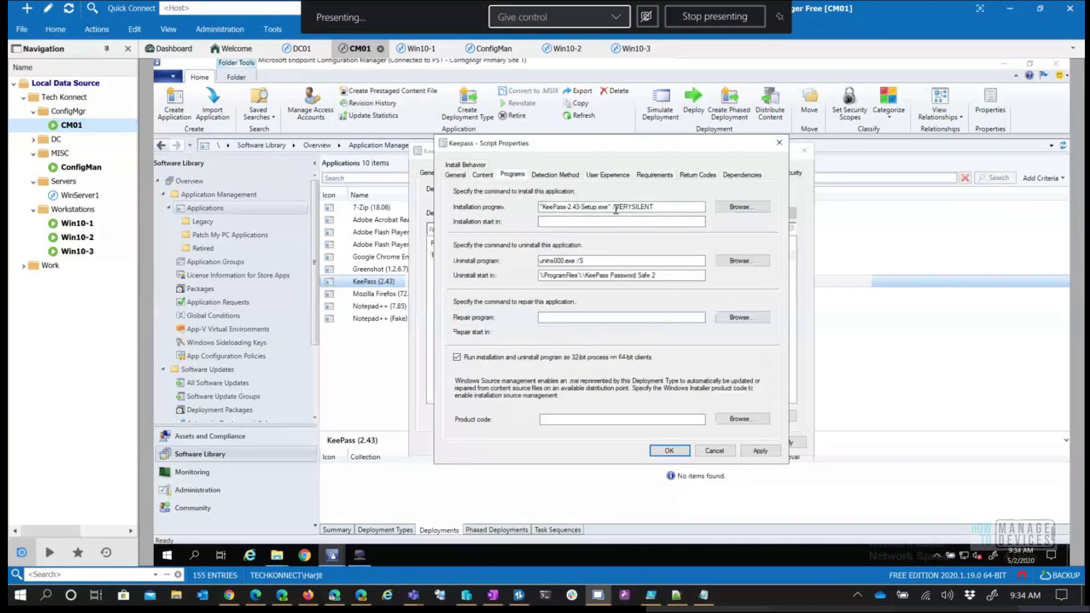
pyautogui.click(579, 207)
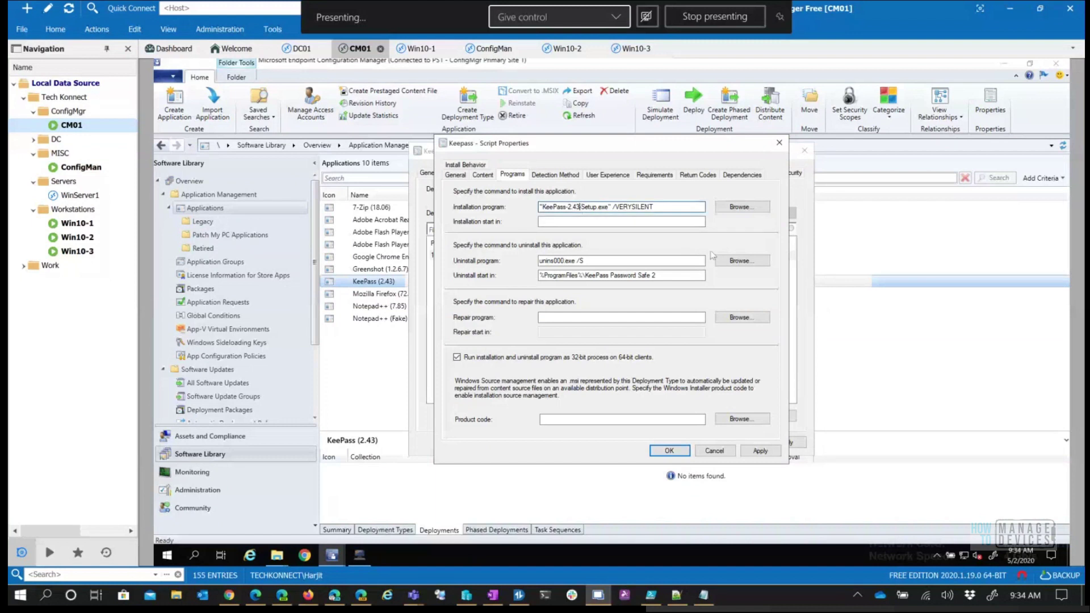
pyautogui.press('BackSpace')
pyautogui.write('4')
# - Set the KeePass.exe detection clause to version equals 2.44.0.0 and save the deployment type and application
pyautogui.click(561, 175)
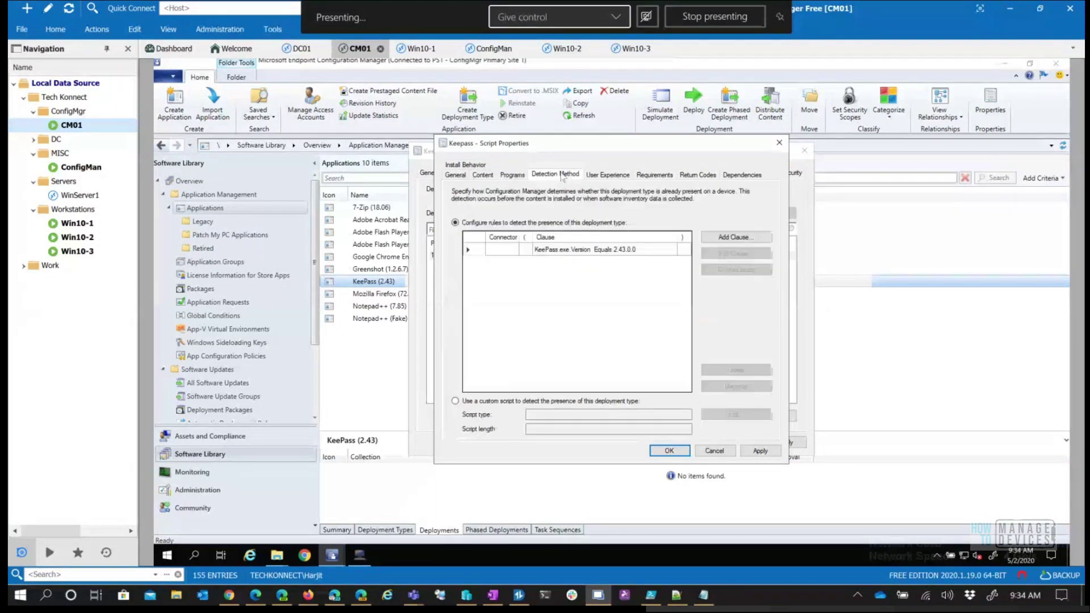
pyautogui.click(590, 249)
pyautogui.click(725, 251)
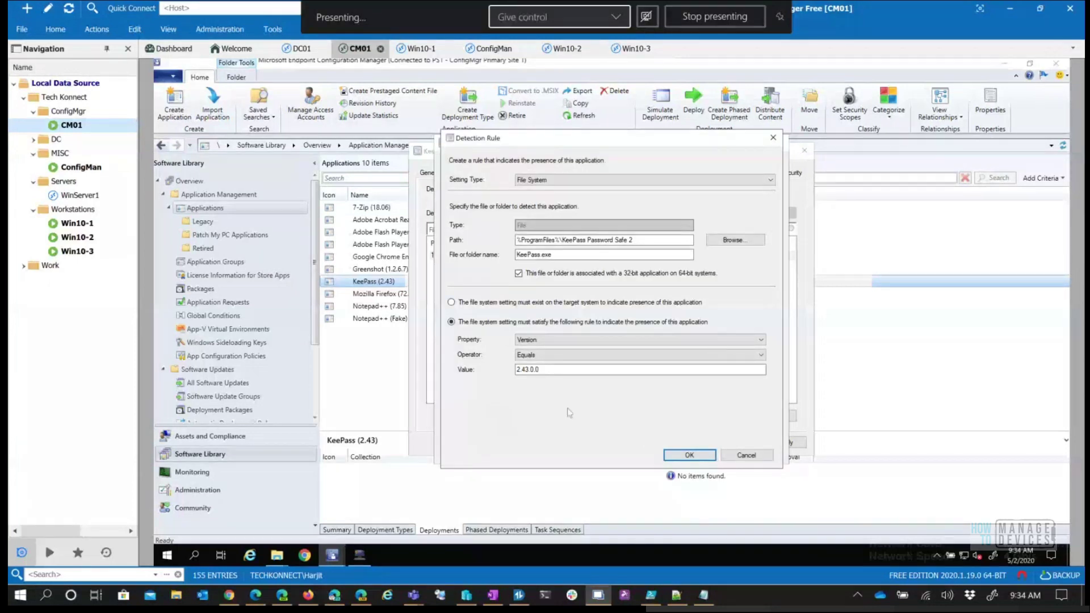
pyautogui.click(527, 370)
pyautogui.click(686, 455)
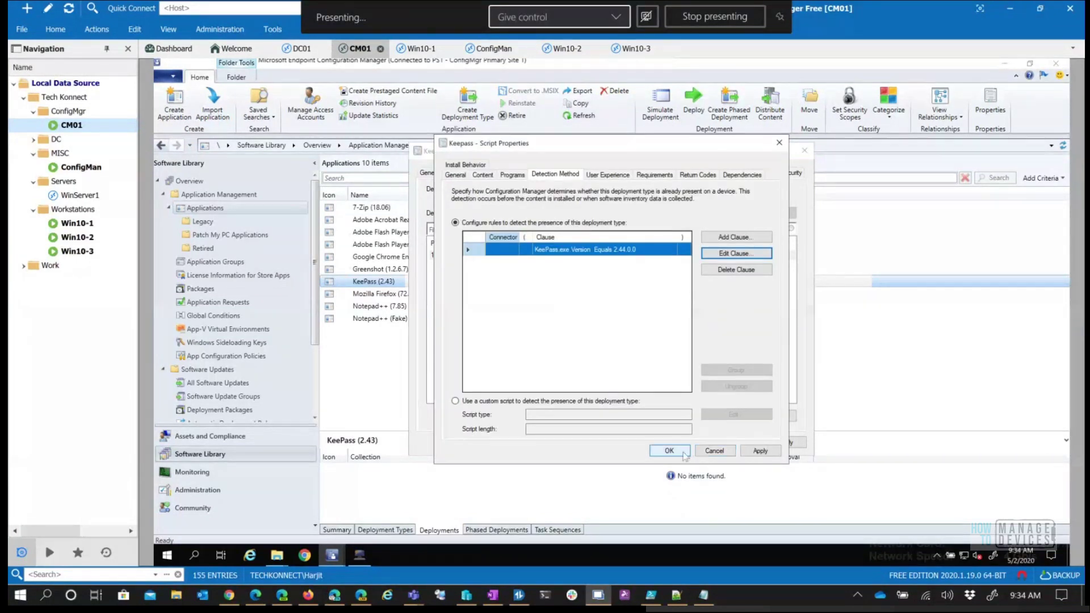
pyautogui.click(683, 454)
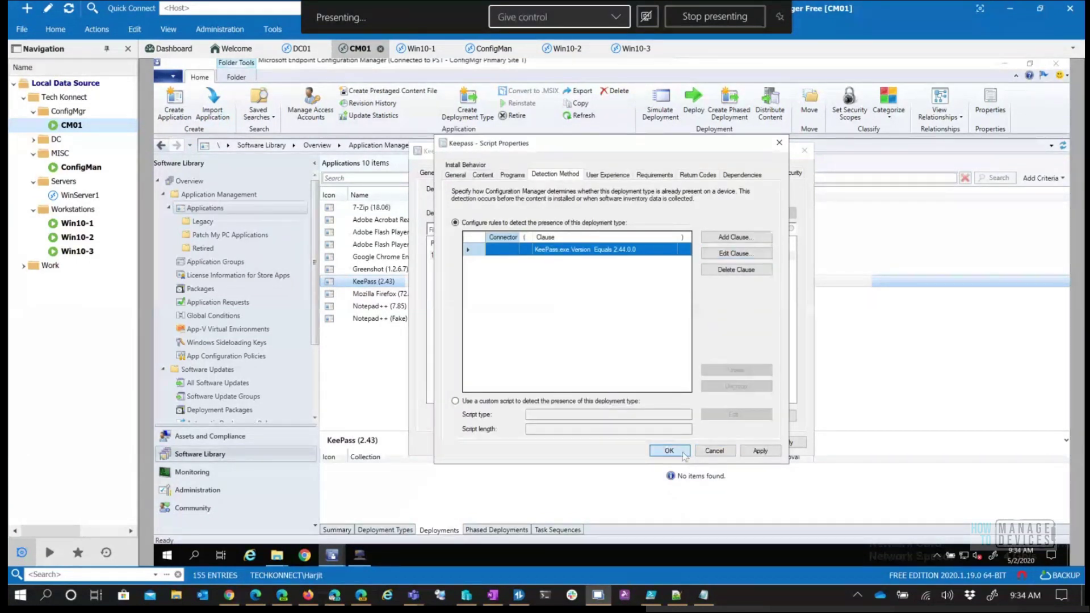
pyautogui.click(704, 446)
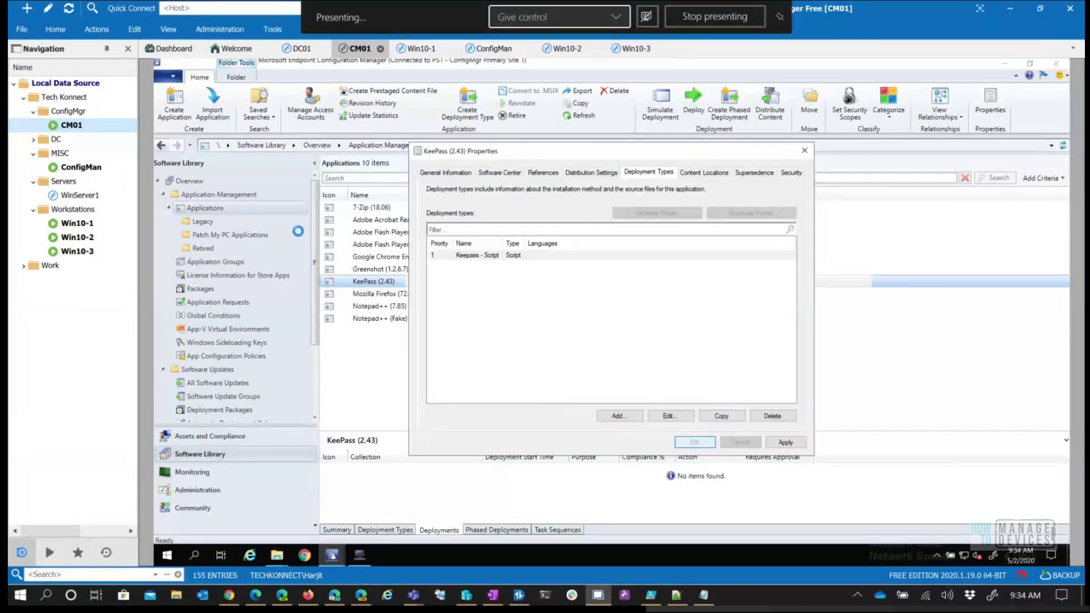
# - In the KeePass (Legacy) application, set the Fake Installer deployment type's detection rule to version less than 2.44.0.0 and save
pyautogui.click(227, 224)
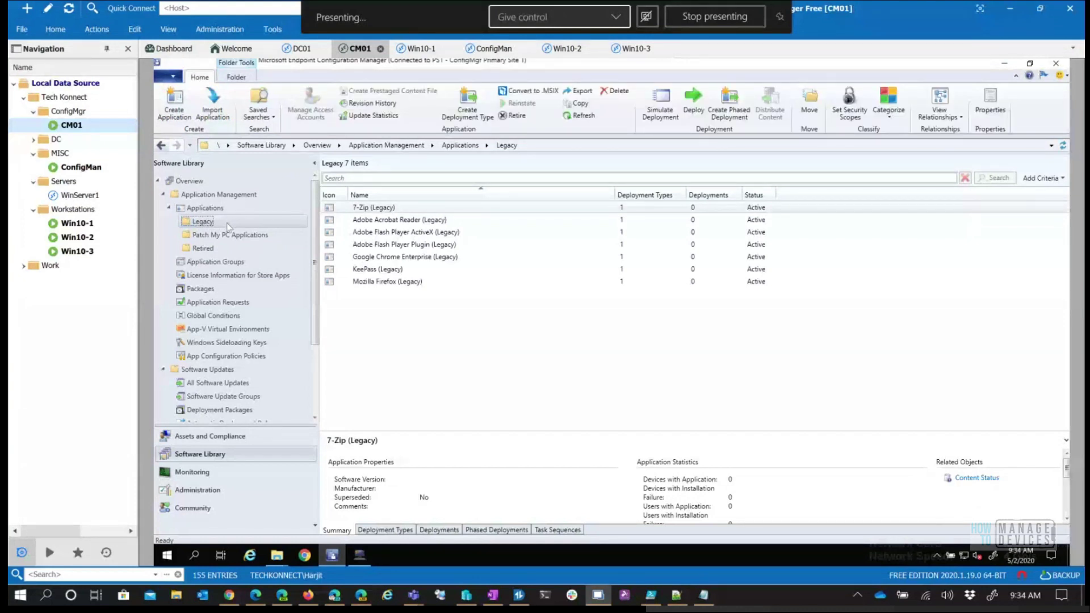
pyautogui.click(381, 270)
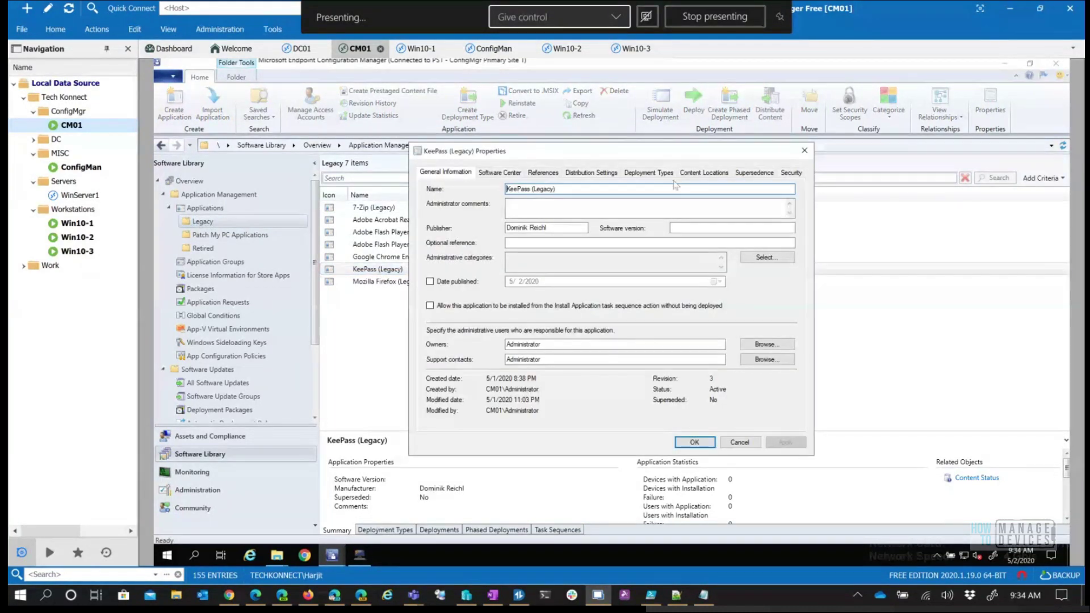
pyautogui.click(648, 172)
pyautogui.doubleClick(552, 256)
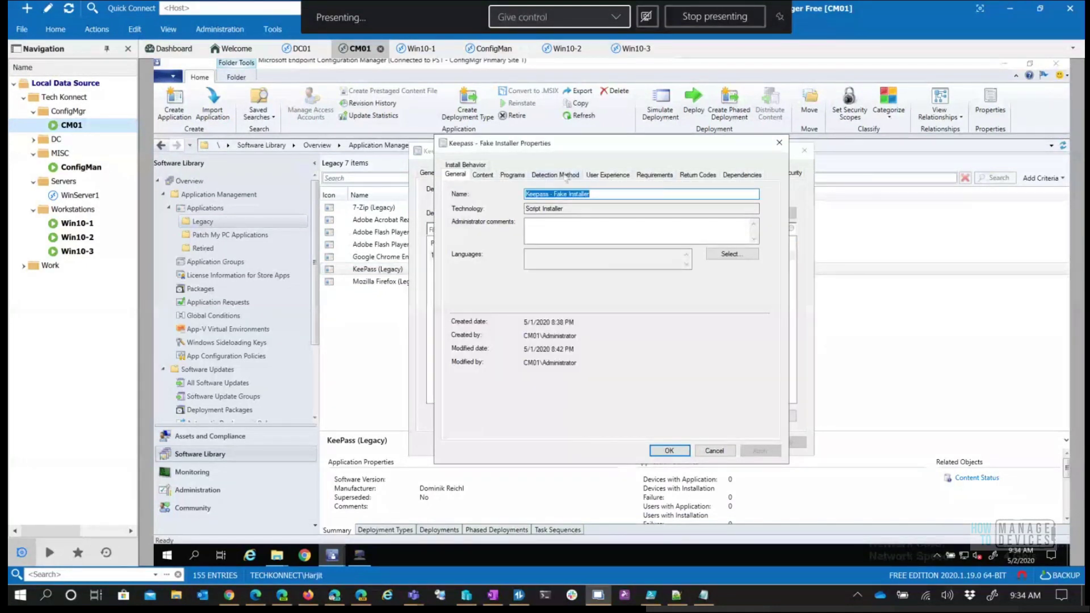
pyautogui.click(568, 177)
pyautogui.click(583, 251)
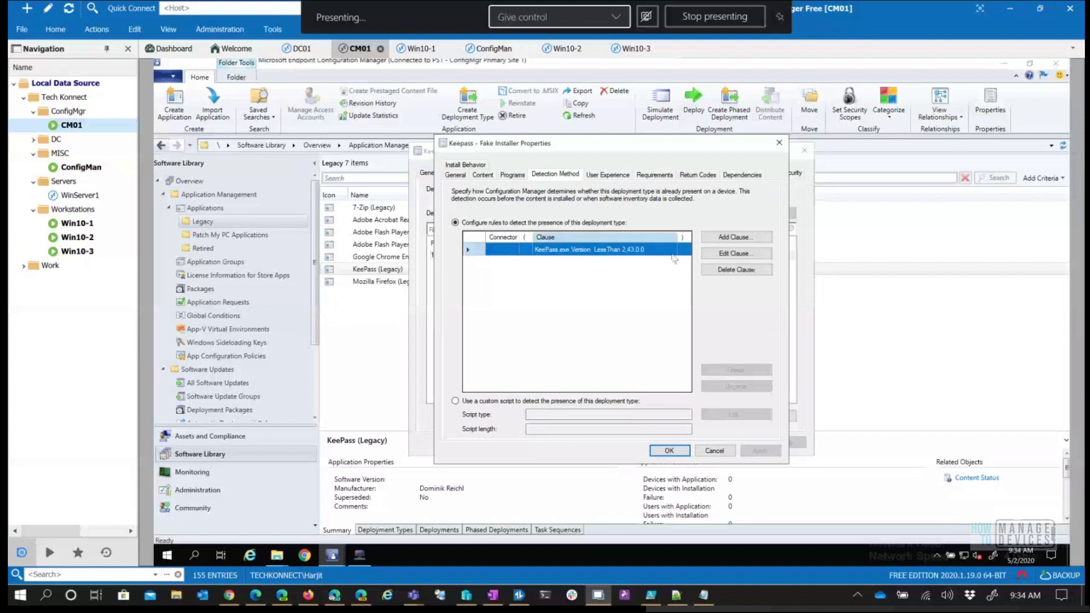
pyautogui.click(730, 253)
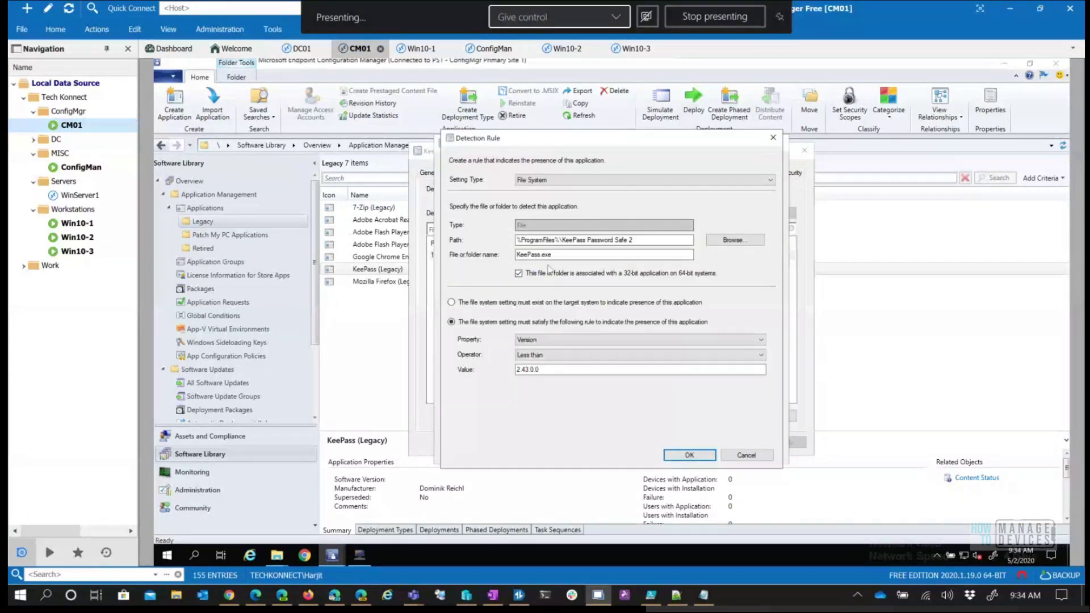
pyautogui.click(530, 369)
pyautogui.press('BackSpace')
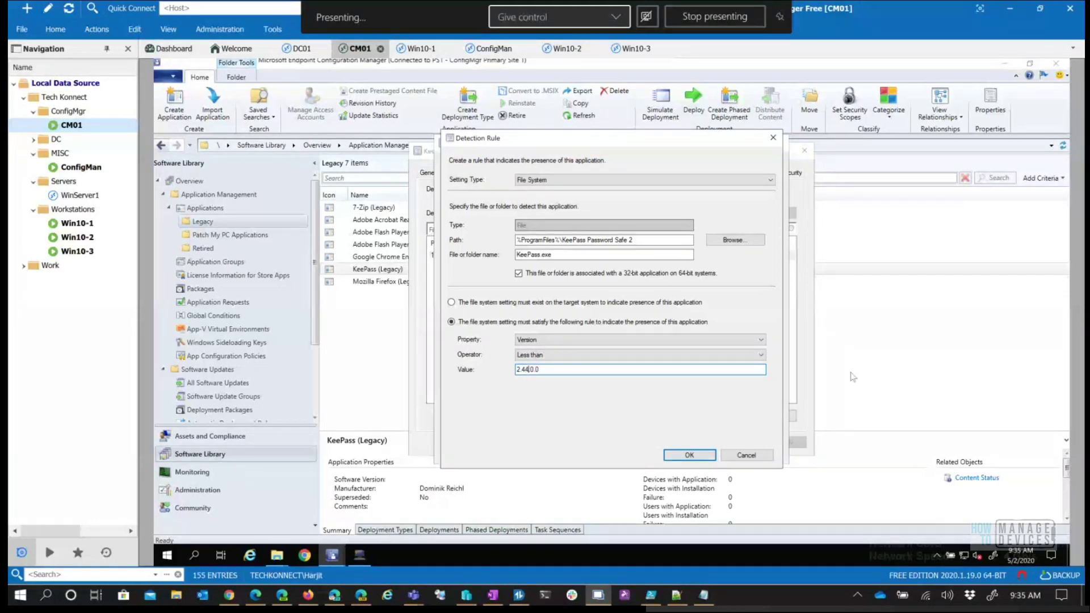
pyautogui.click(689, 455)
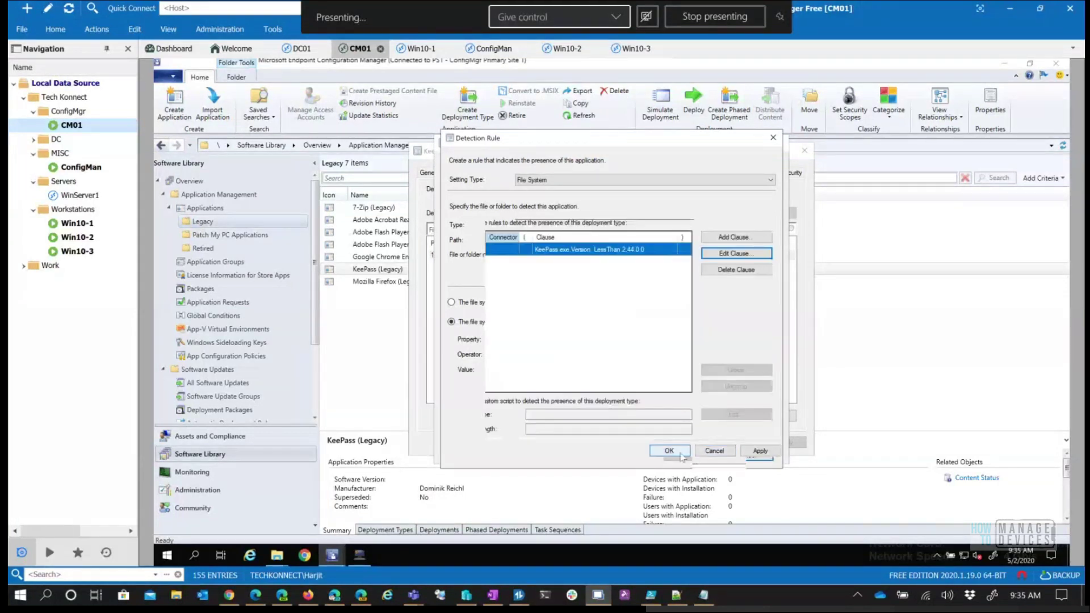
pyautogui.click(676, 454)
pyautogui.click(694, 443)
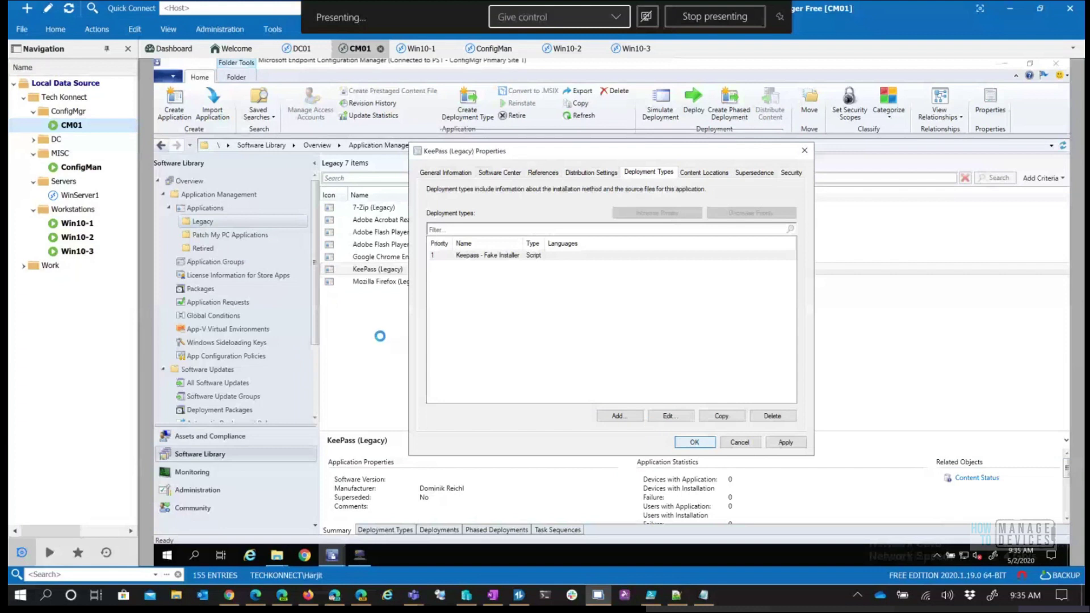
# - Add a supersedence relationship to KeePass (2.44) with KeePass (Legacy) from the Legacy folder as the superseded application
pyautogui.click(206, 208)
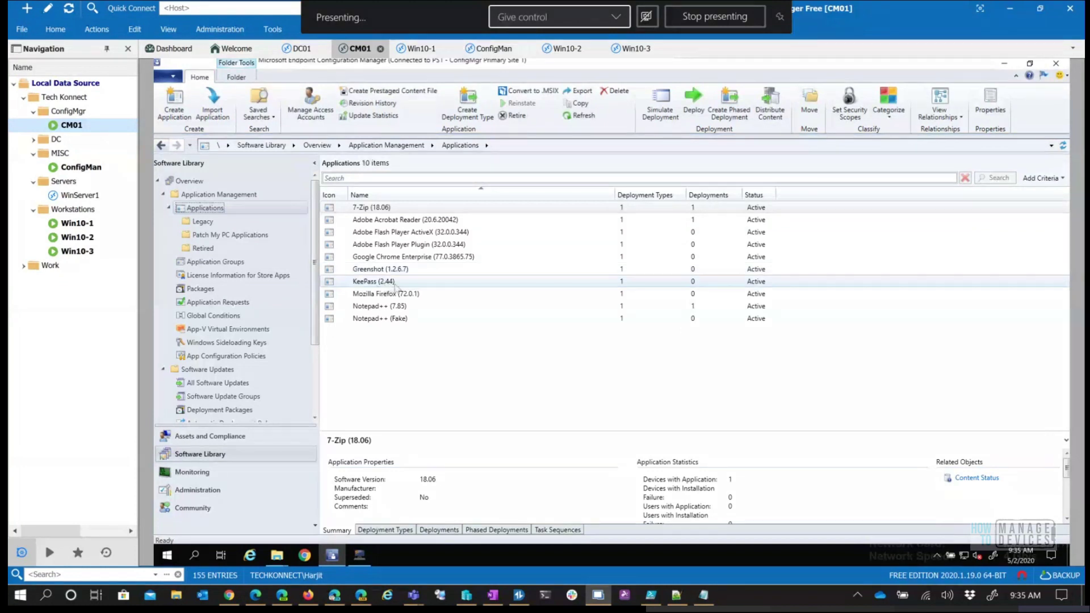
pyautogui.click(394, 283)
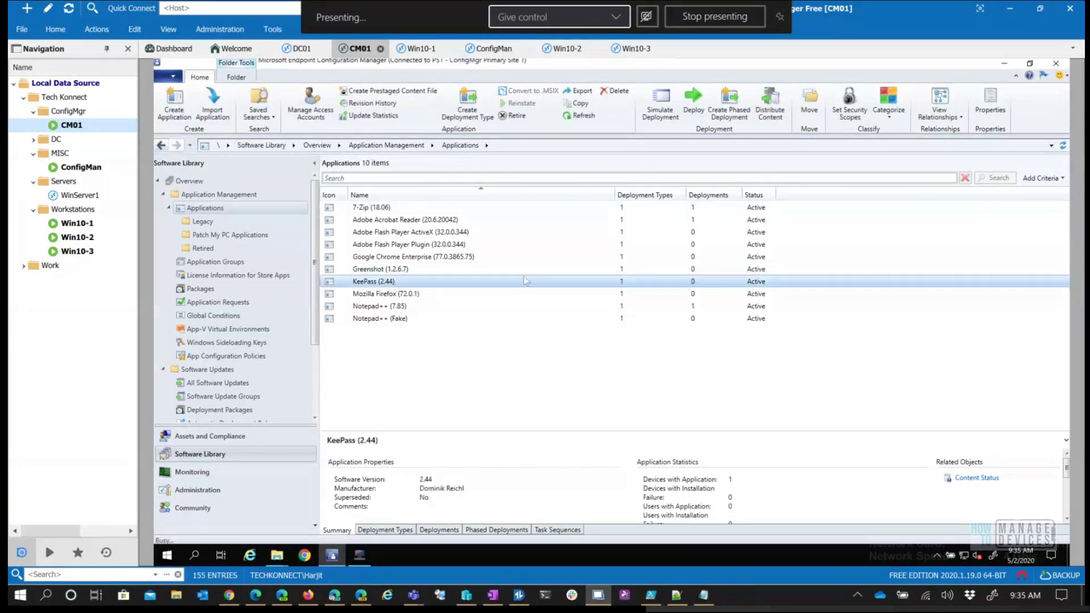
pyautogui.hotkey('alt', 'Return')
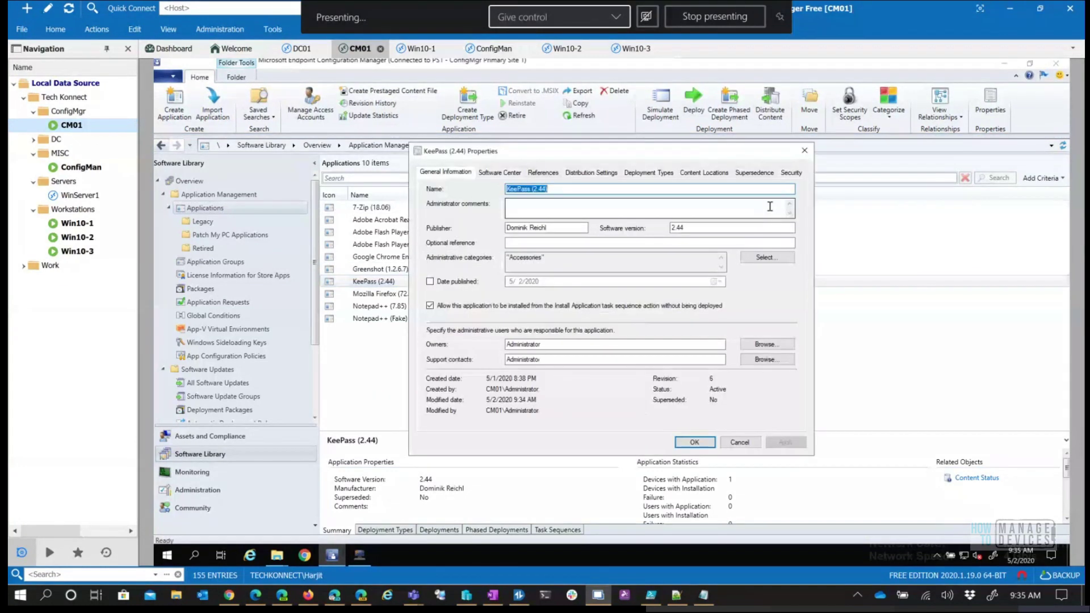
pyautogui.click(755, 172)
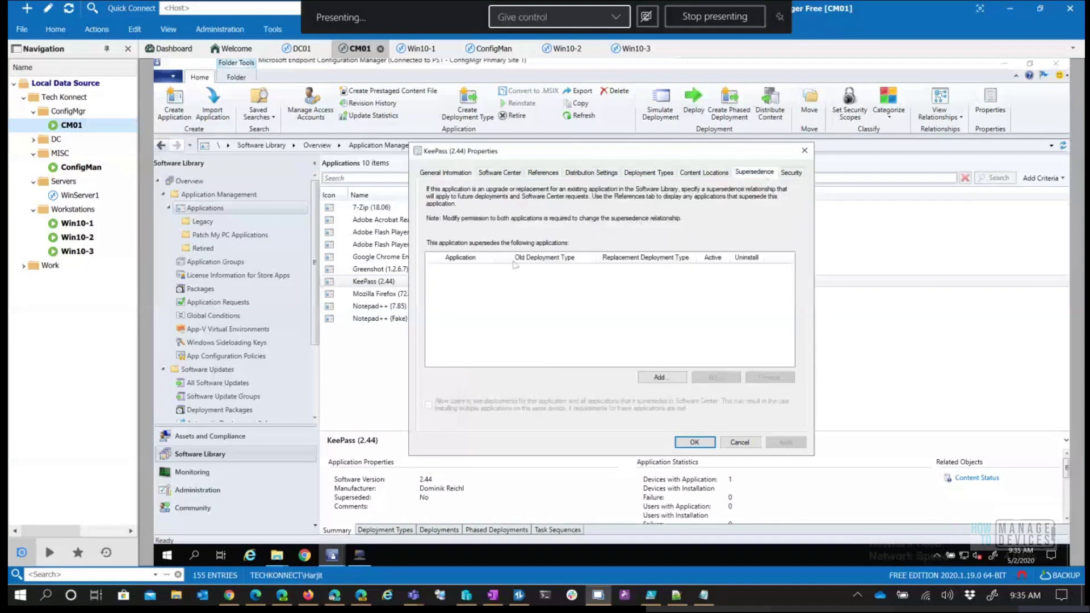
pyautogui.click(649, 379)
pyautogui.click(737, 213)
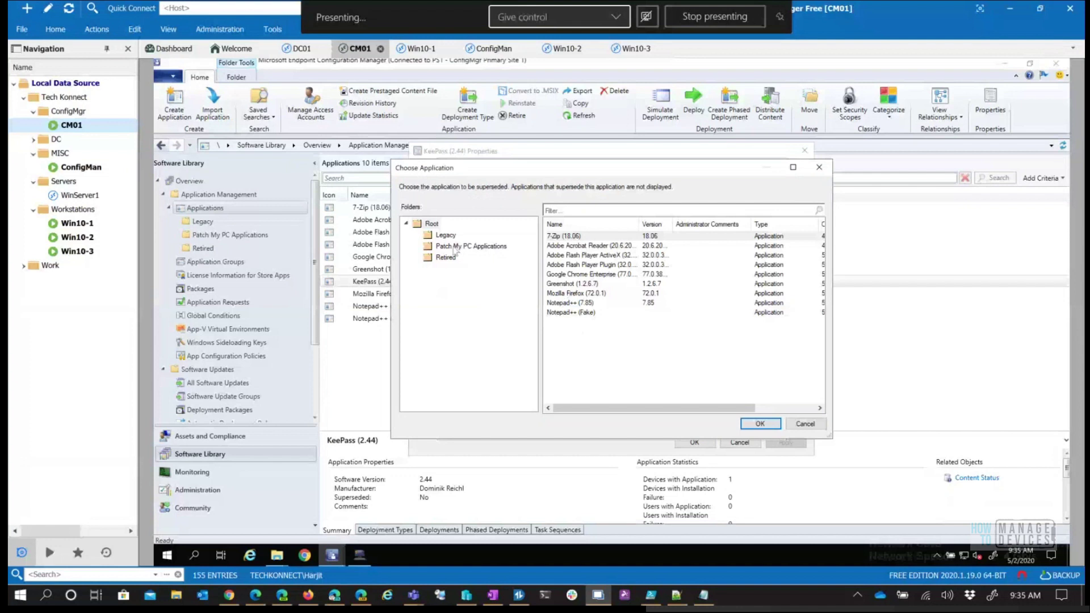
pyautogui.click(446, 235)
pyautogui.click(571, 284)
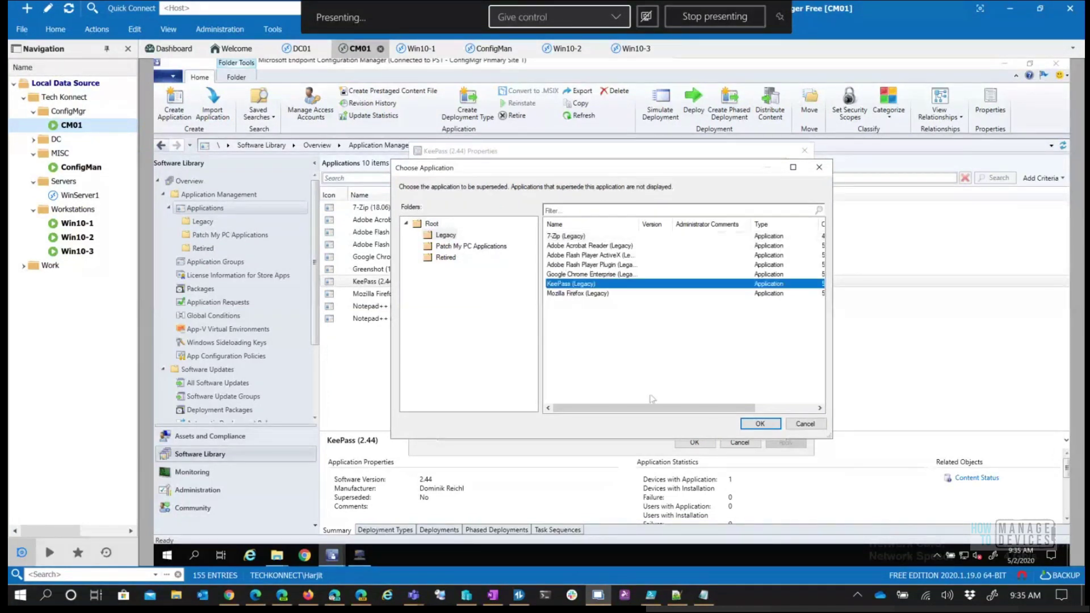
pyautogui.click(760, 423)
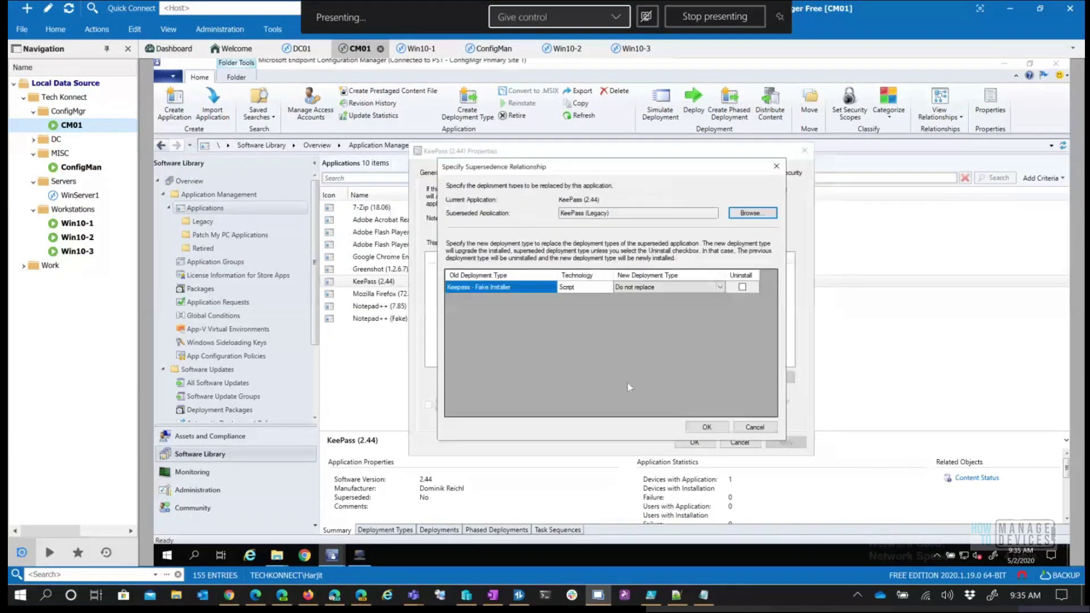
# - Choose Keepass - Script as the new deployment type replacing Keepass - Fake Installer and save the application
pyautogui.click(718, 288)
pyautogui.click(718, 288)
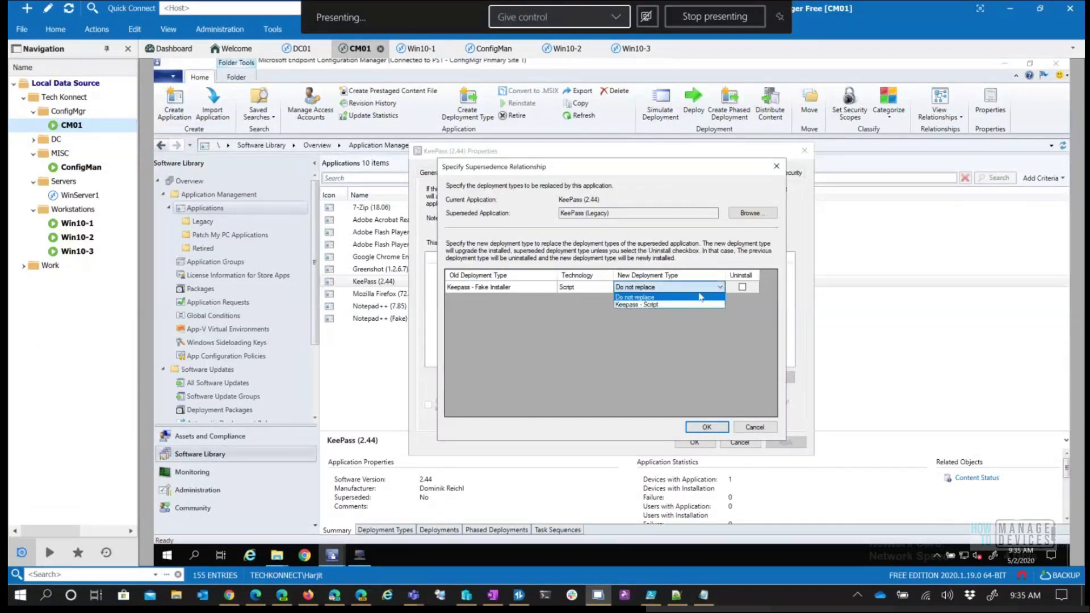
pyautogui.click(715, 427)
pyautogui.click(700, 442)
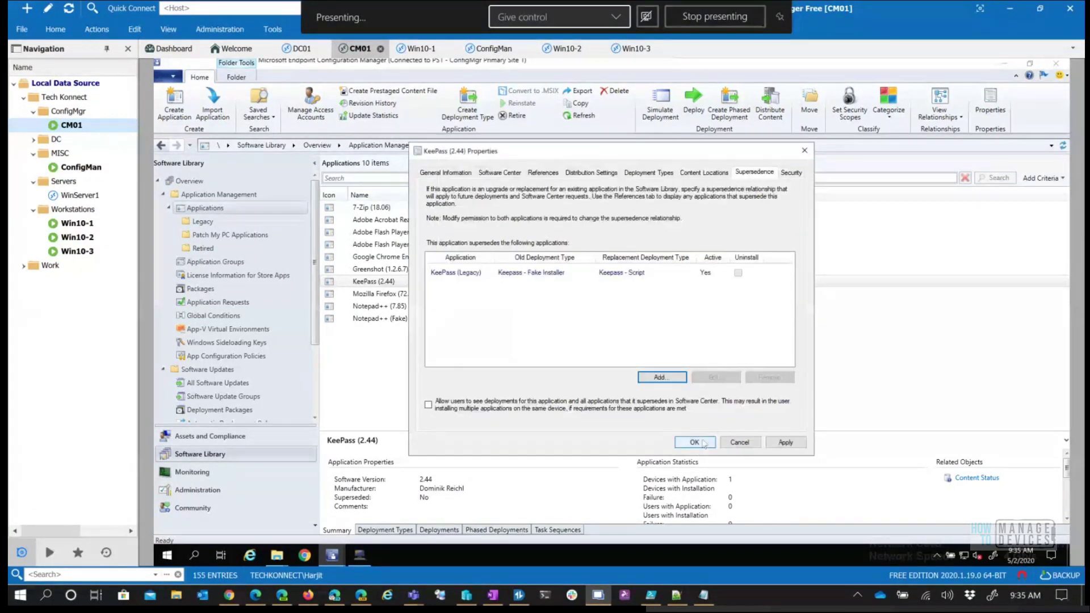
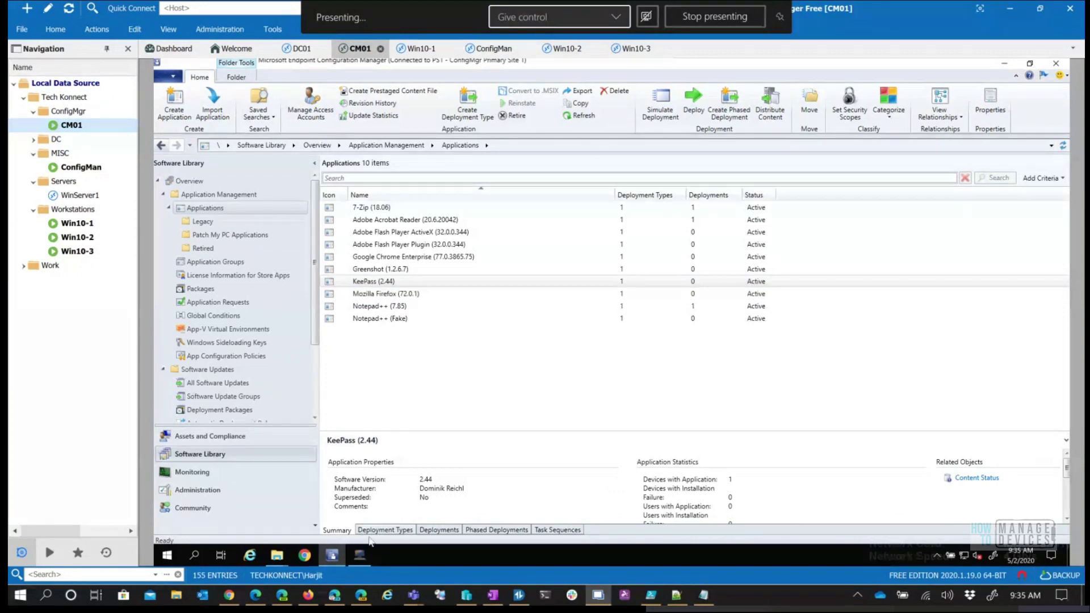
# - Update the content of the Keepass - Script deployment type in the KeePass (2.44) application and confirm the refresh
pyautogui.click(386, 530)
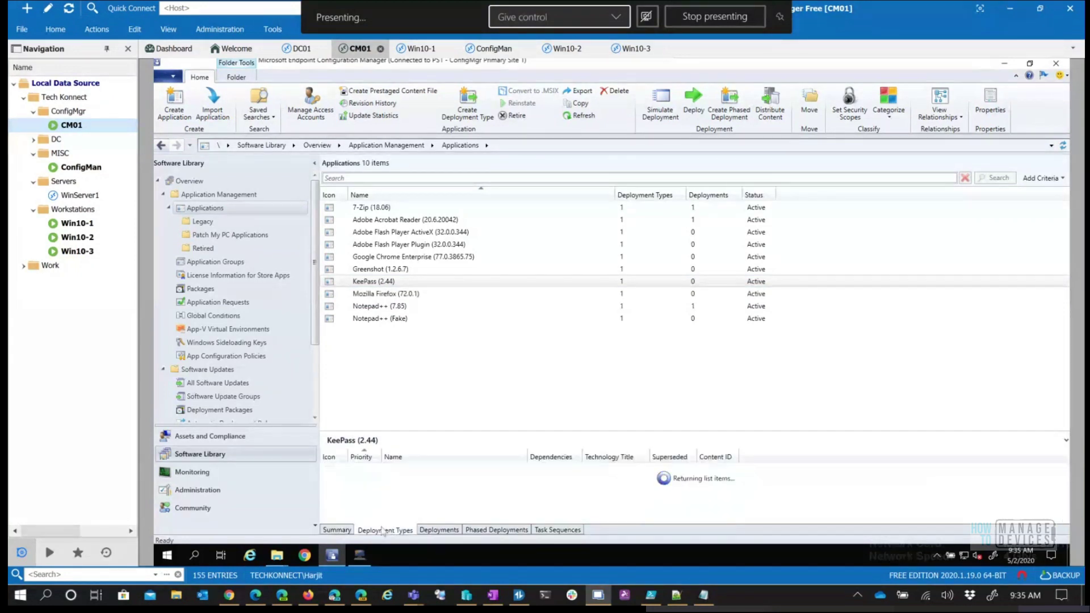
pyautogui.click(393, 470)
pyautogui.rightClick(393, 470)
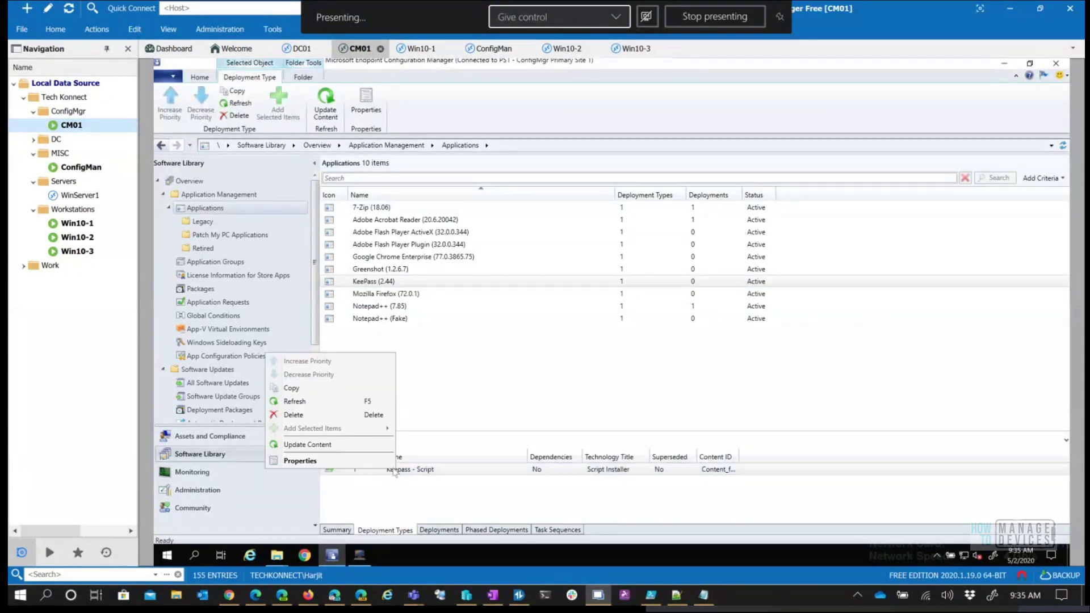
pyautogui.click(327, 446)
pyautogui.click(639, 357)
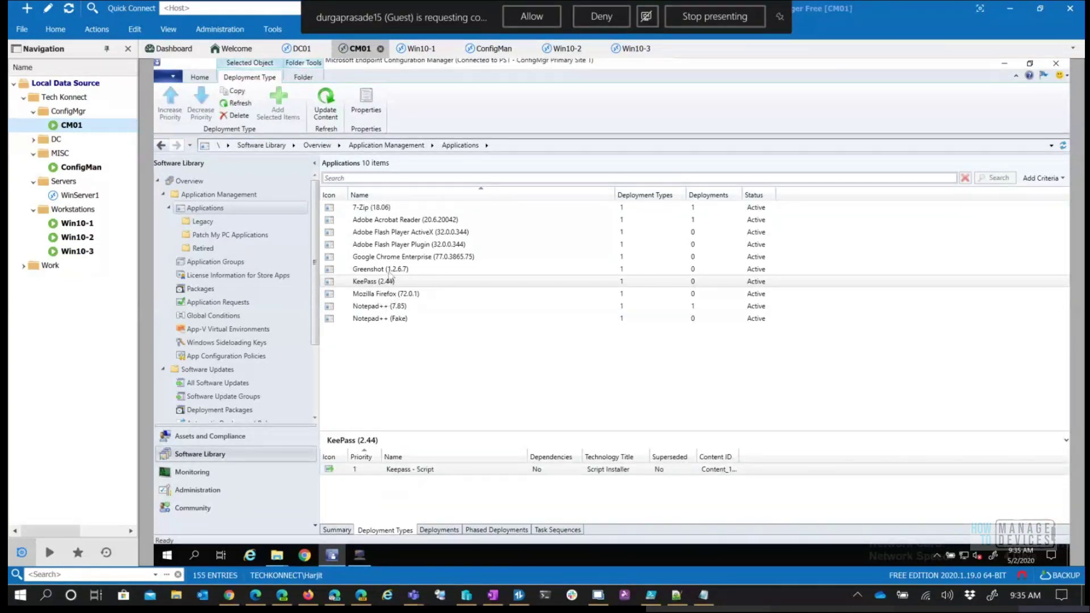
# - Update the content of the Notepad++ (7.85) application's deployment type and confirm the refresh
pyautogui.click(387, 307)
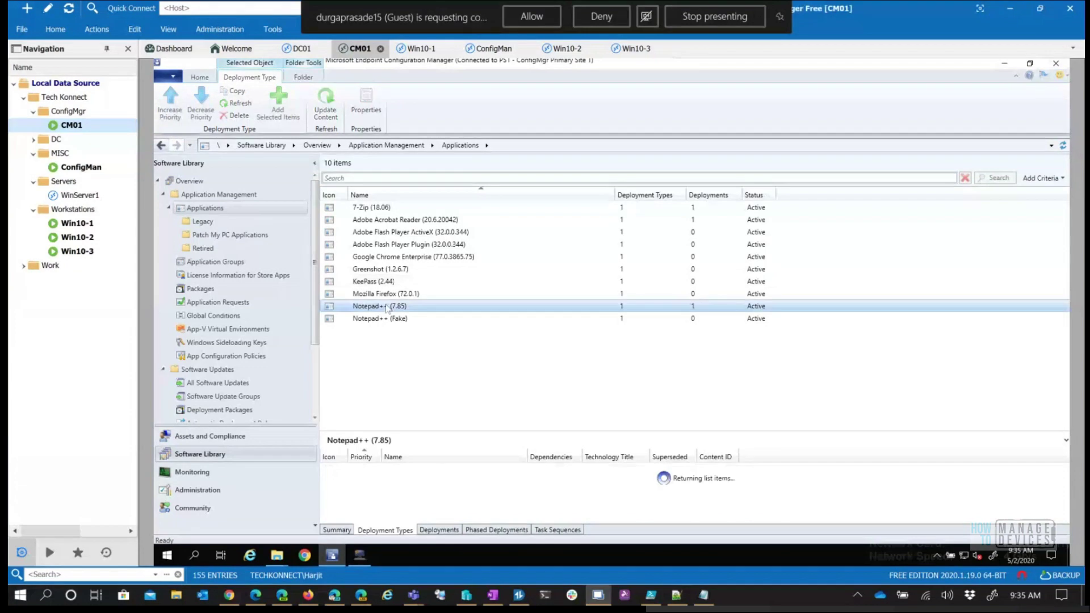
pyautogui.rightClick(403, 472)
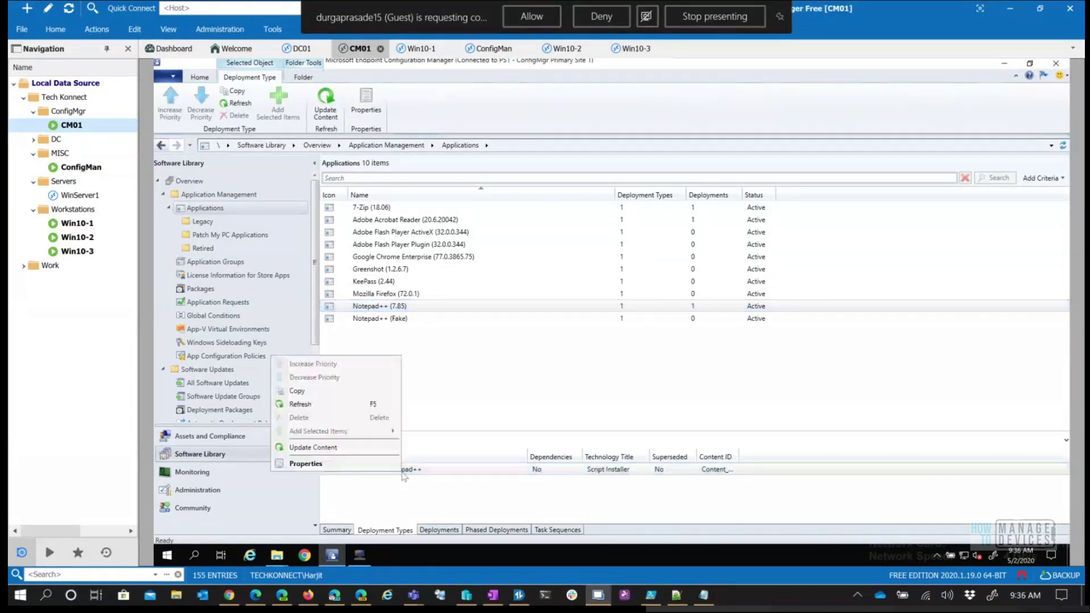
pyautogui.click(311, 446)
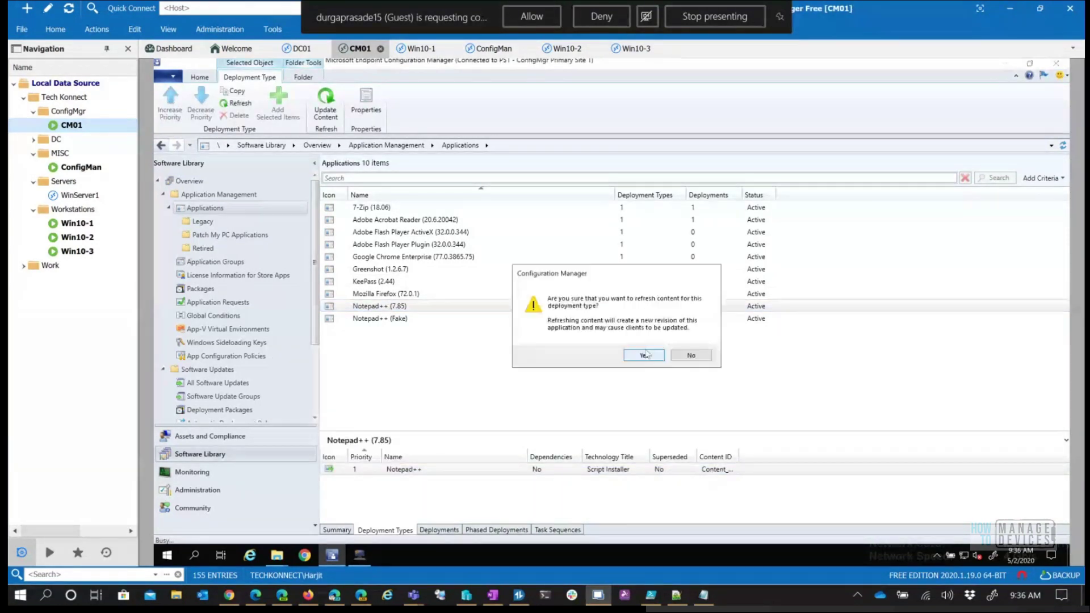
pyautogui.click(639, 356)
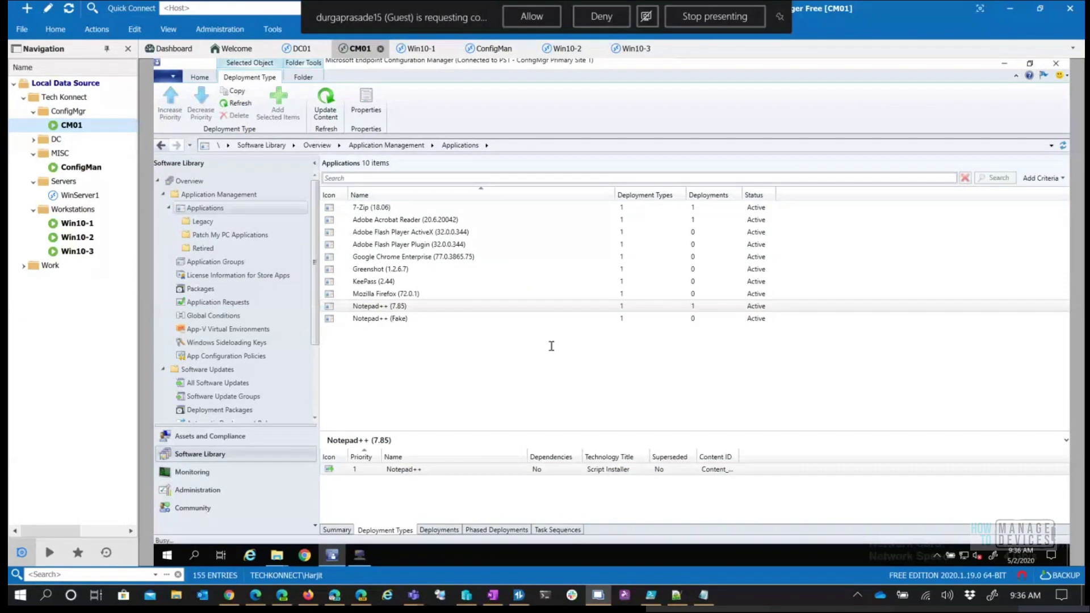
# - Start a deployment of KeePass (2.44) to the All Desktop and Server Clients device collection, keeping the existing content destination
pyautogui.click(391, 281)
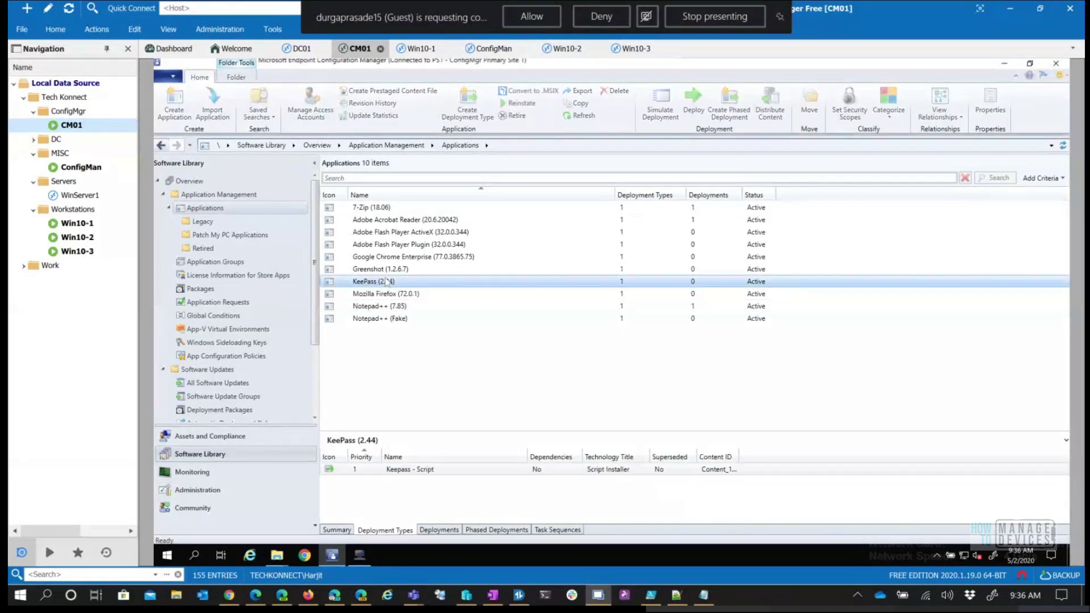
pyautogui.click(432, 468)
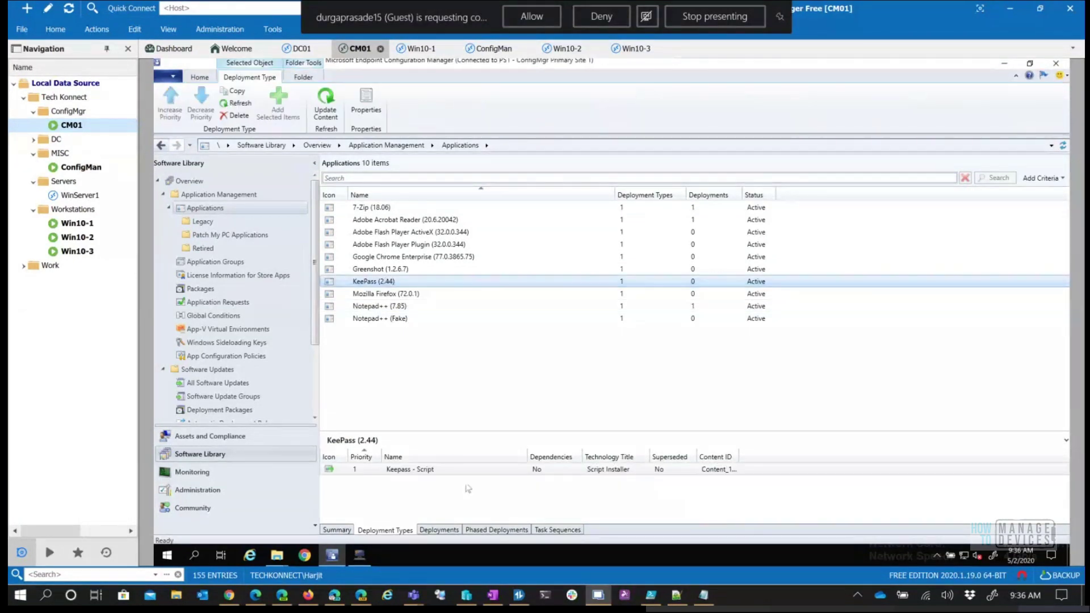
pyautogui.click(439, 529)
pyautogui.rightClick(392, 282)
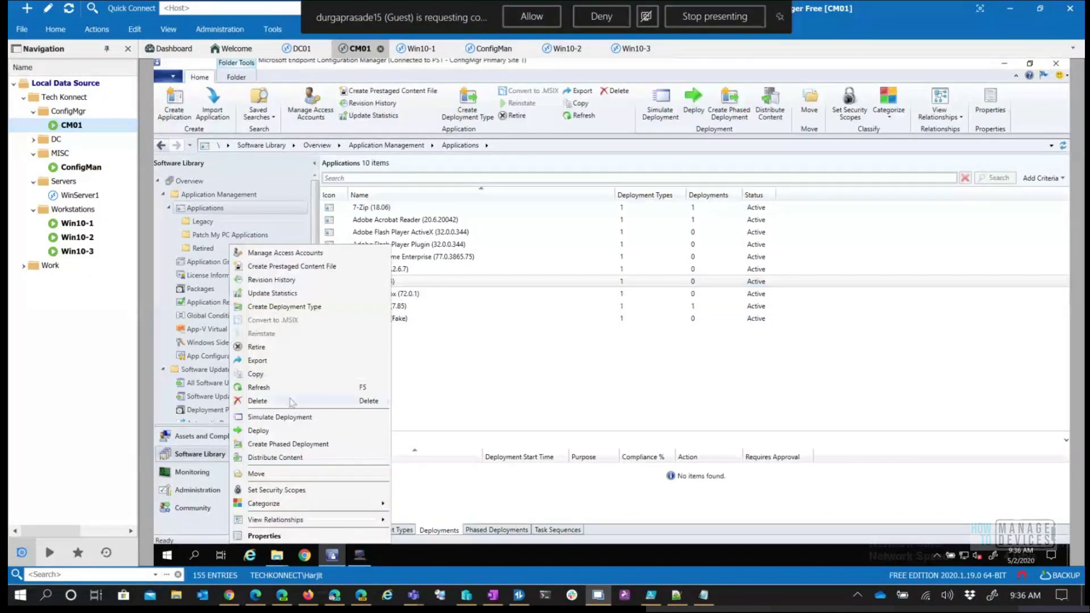
pyautogui.click(269, 430)
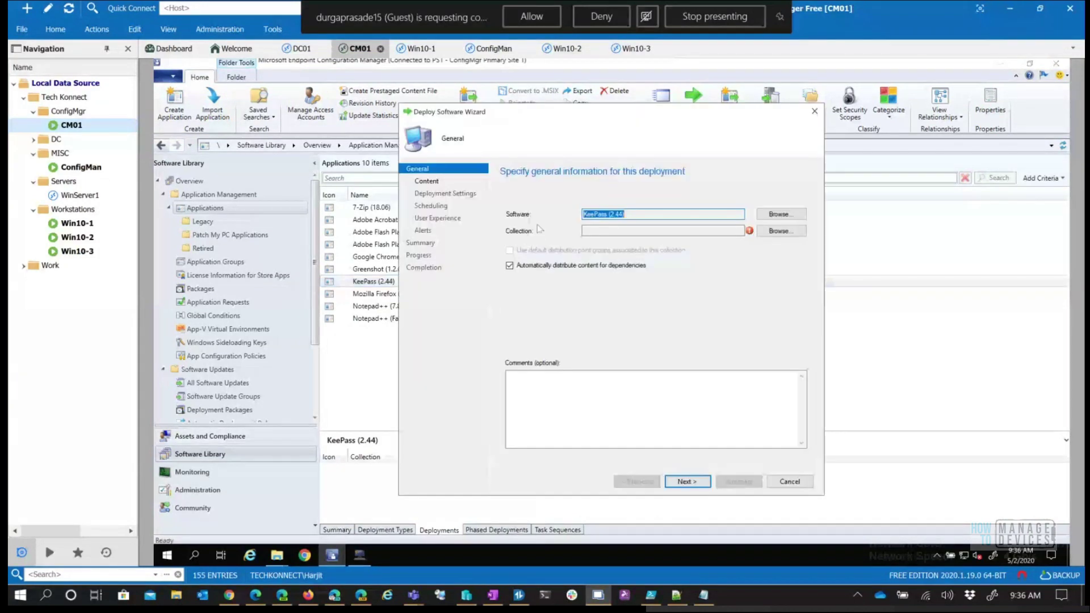
pyautogui.click(781, 230)
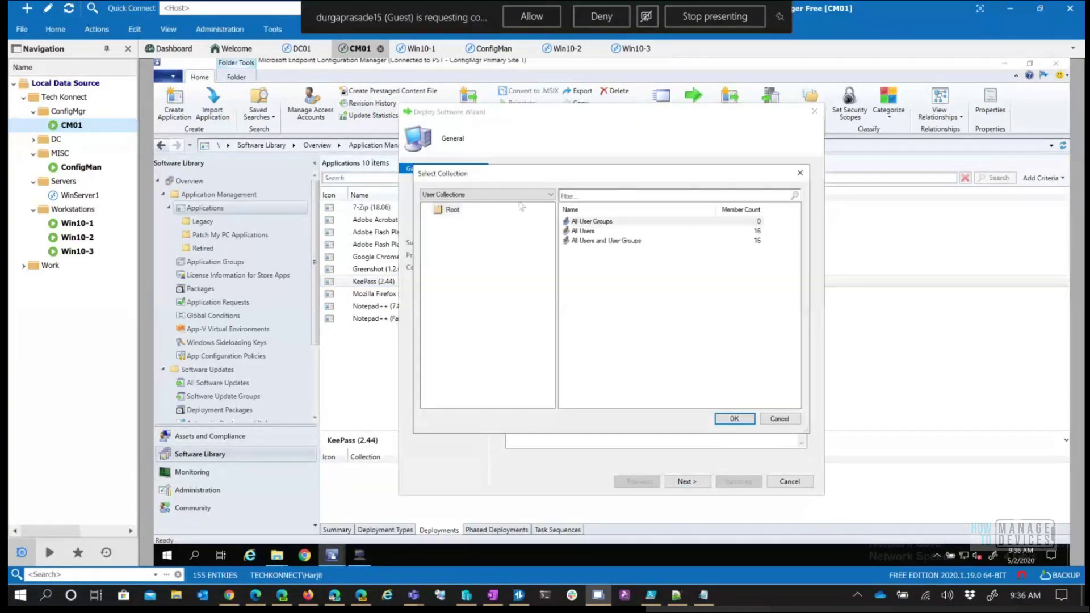
pyautogui.click(520, 194)
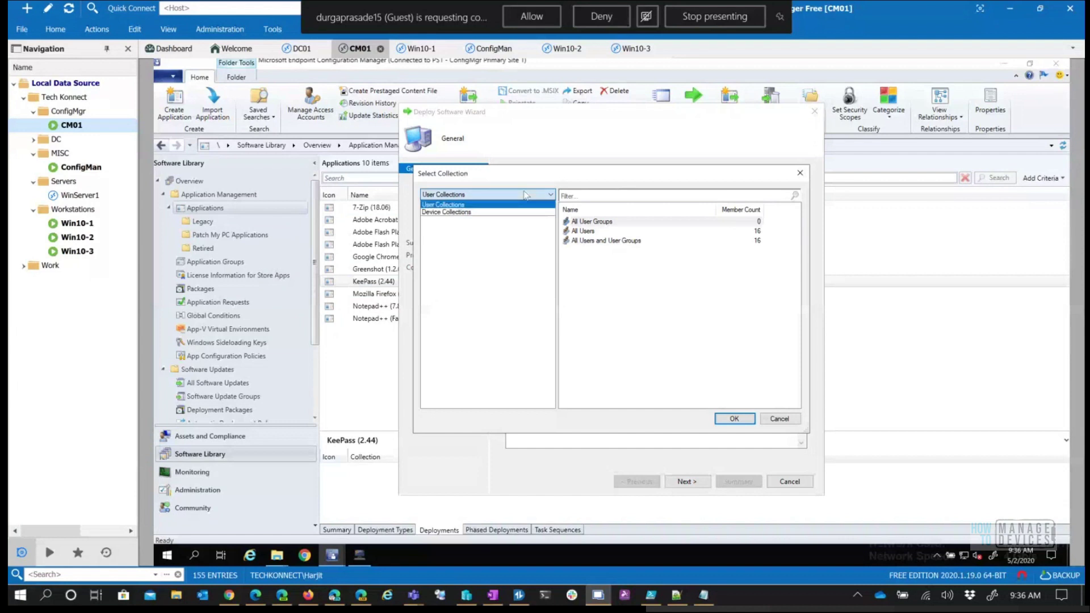
pyautogui.click(486, 212)
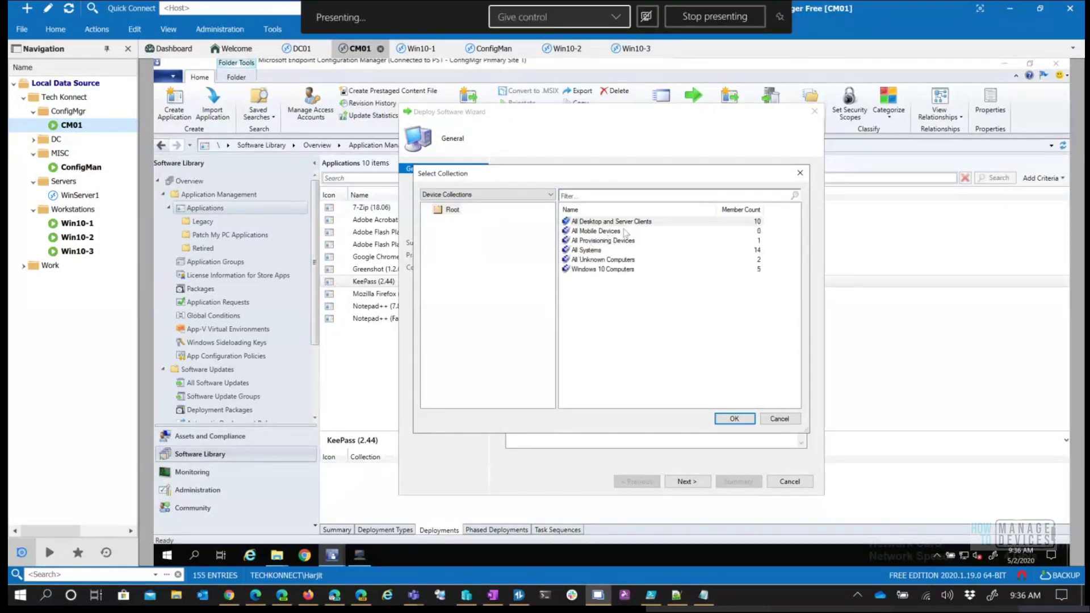
pyautogui.click(623, 222)
pyautogui.click(734, 418)
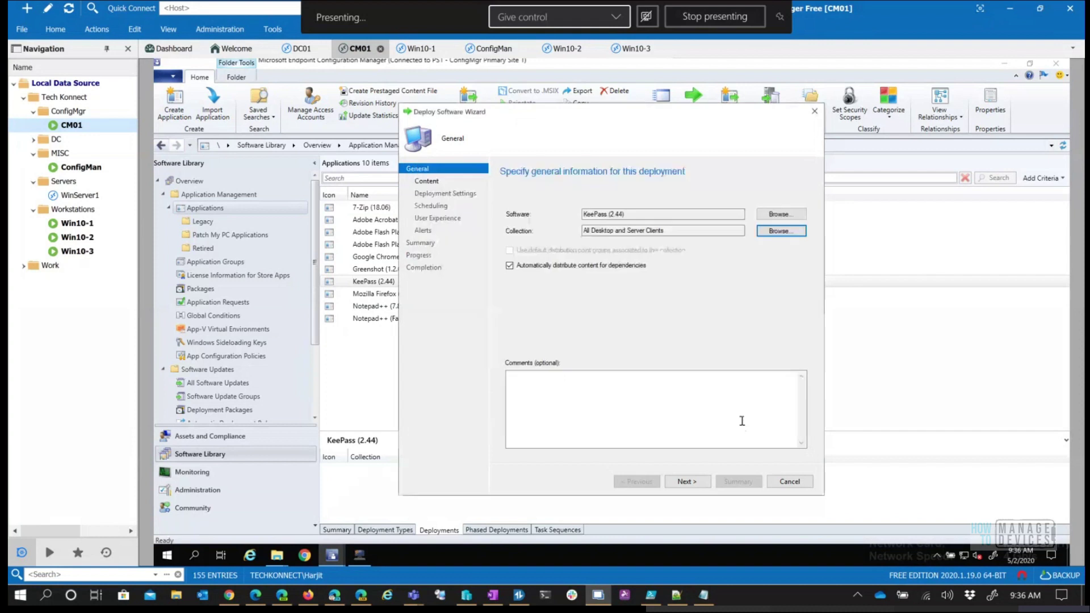
pyautogui.click(690, 482)
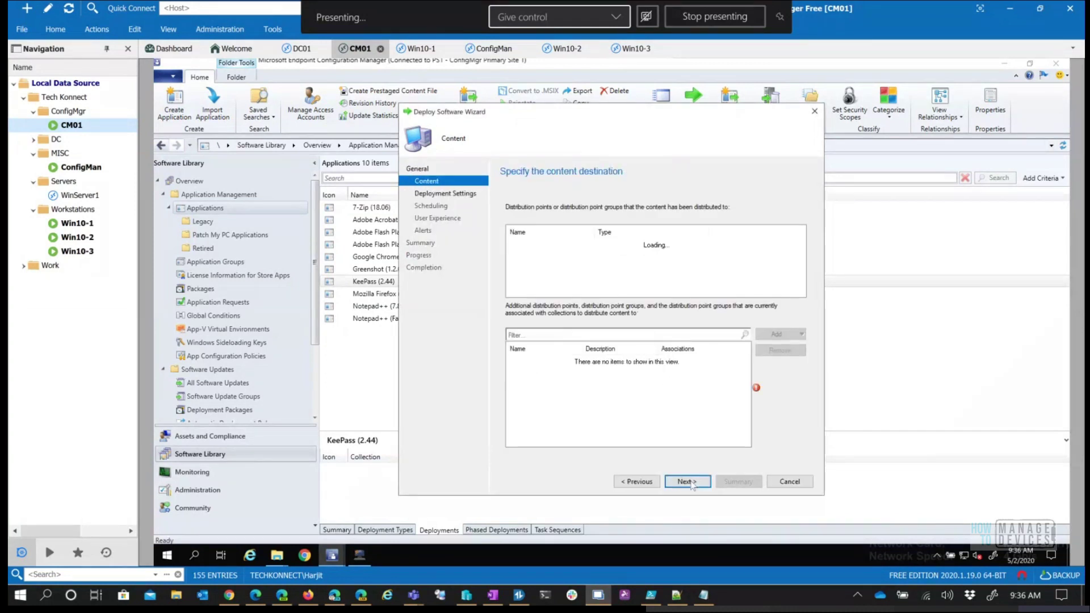
pyautogui.click(697, 484)
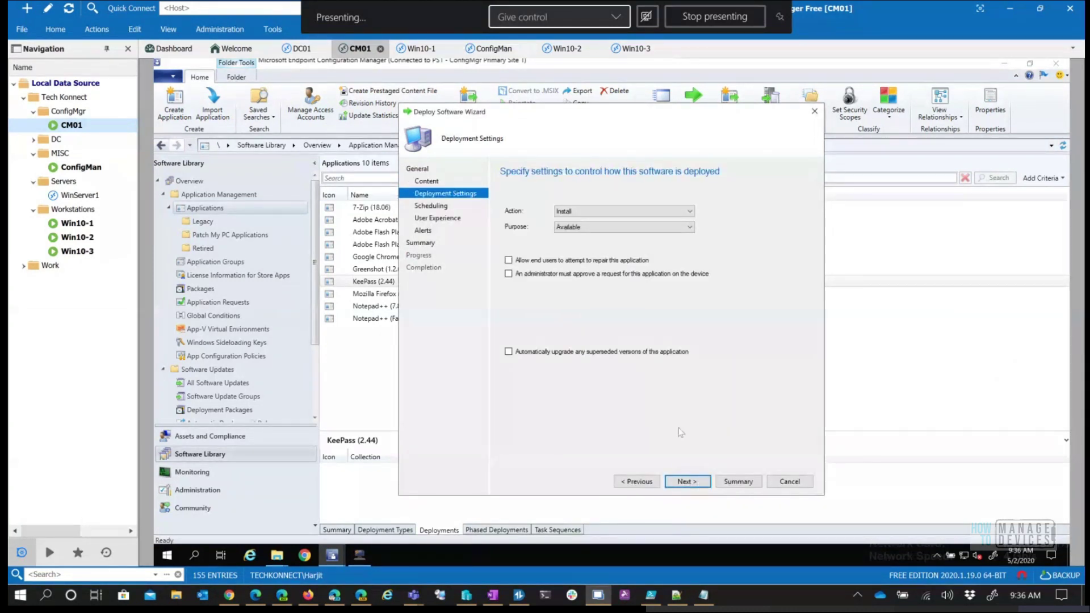
# - Set the deployment to automatically upgrade superseded versions and allow end users to attempt to repair the application
pyautogui.click(544, 350)
pyautogui.click(533, 261)
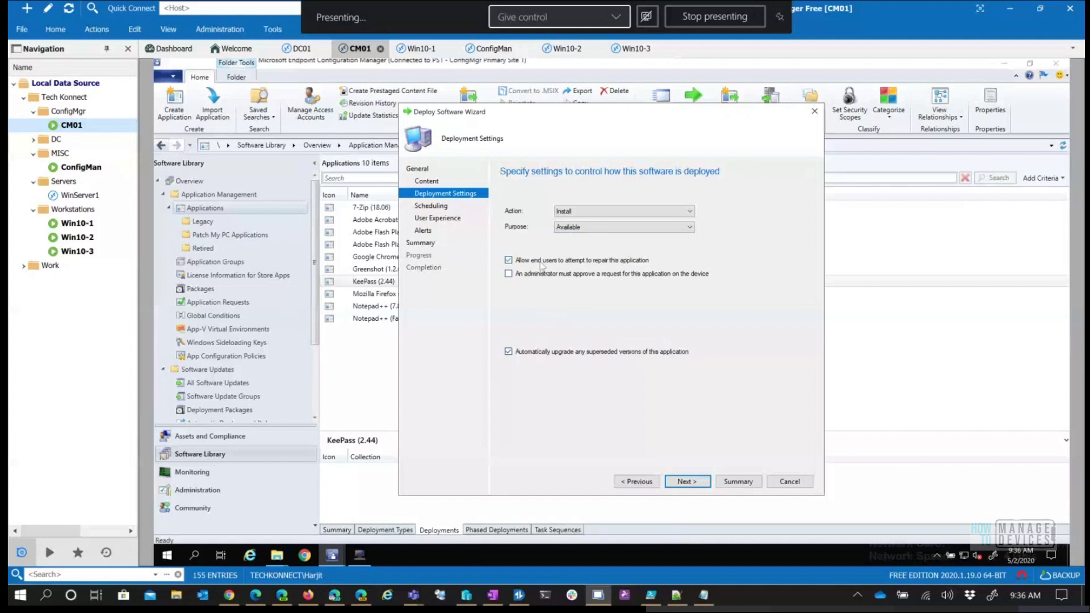
pyautogui.click(688, 481)
# - Schedule the application to be available on 5/2/2020 at 9:30 AM, based on client local time
pyautogui.click(559, 273)
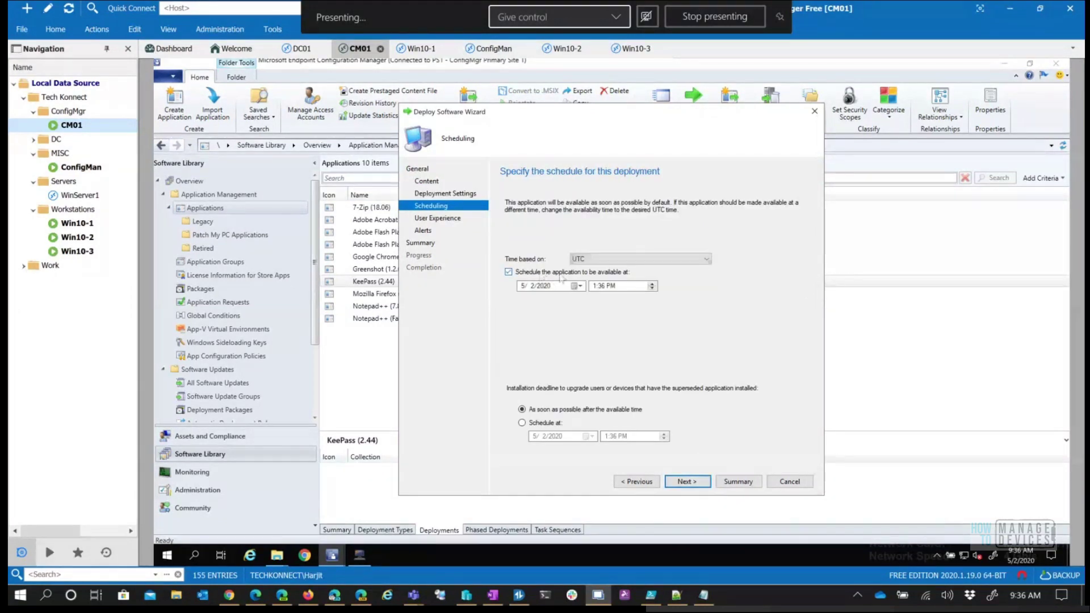
pyautogui.click(603, 259)
pyautogui.click(603, 272)
pyautogui.click(610, 286)
pyautogui.click(594, 286)
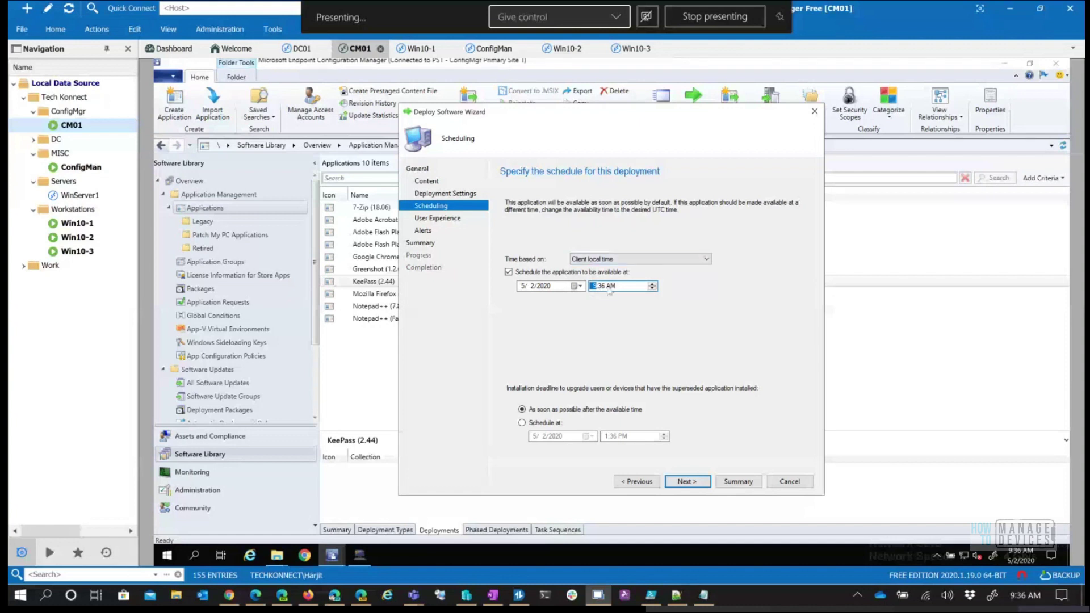
pyautogui.click(601, 287)
# - Schedule the installation deadline for upgrading the superseded application at 9:38 PM on 5/2/2020
pyautogui.click(556, 424)
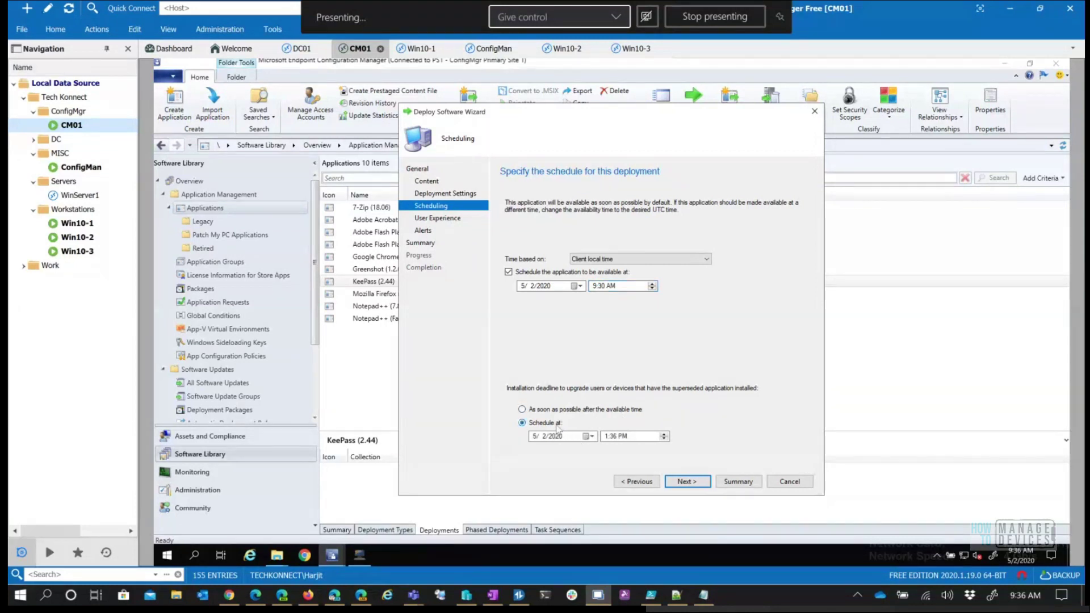
pyautogui.click(605, 437)
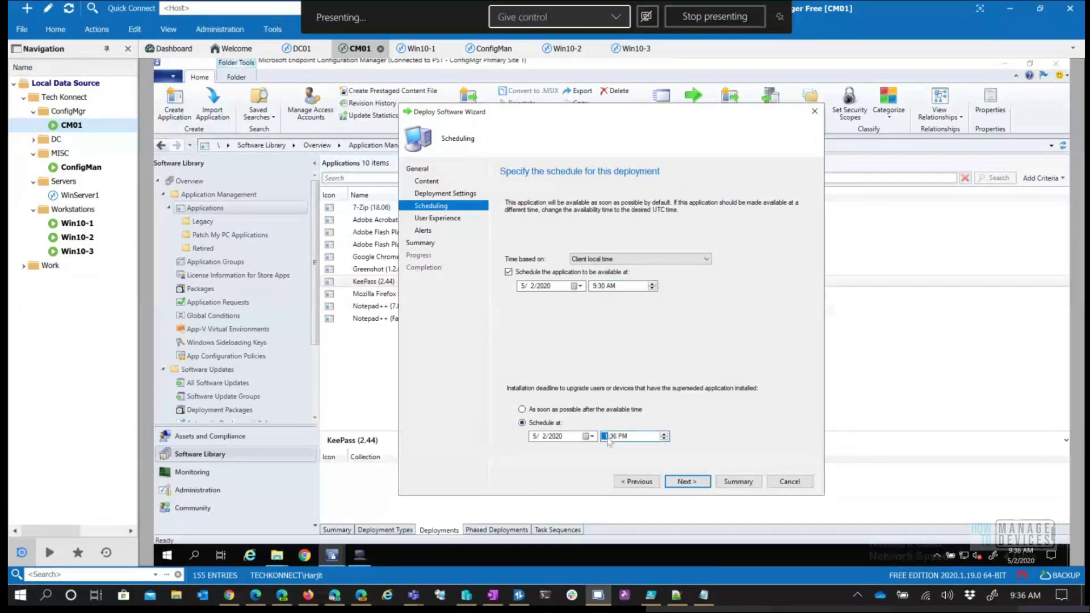
pyautogui.write('9')
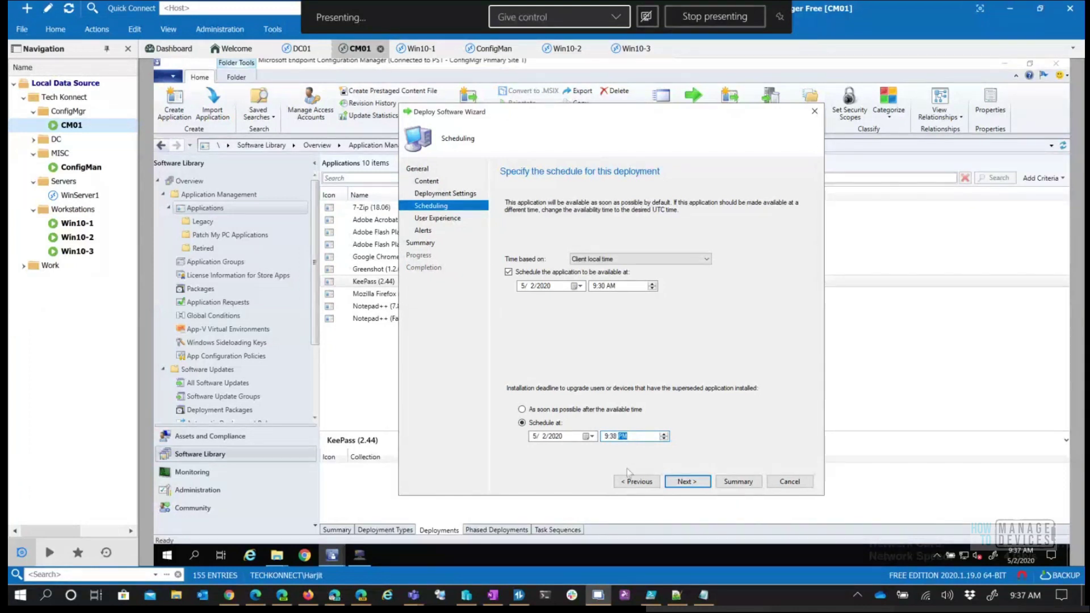
pyautogui.click(691, 483)
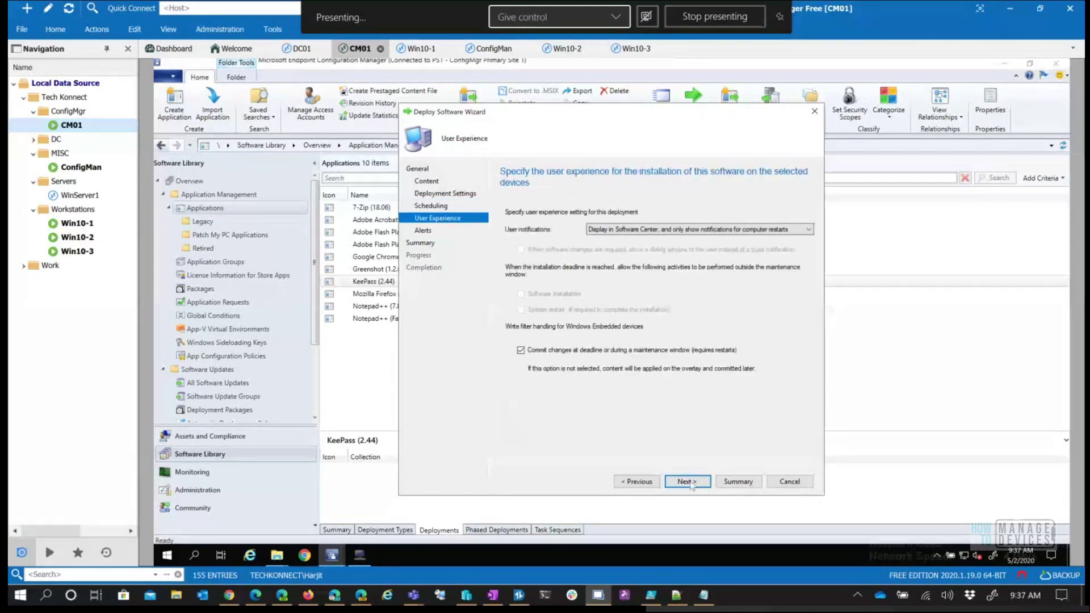
# - Accept the default user experience and alert settings and complete the KeePass (2.44) deployment
pyautogui.click(690, 483)
pyautogui.click(690, 483)
pyautogui.click(690, 483)
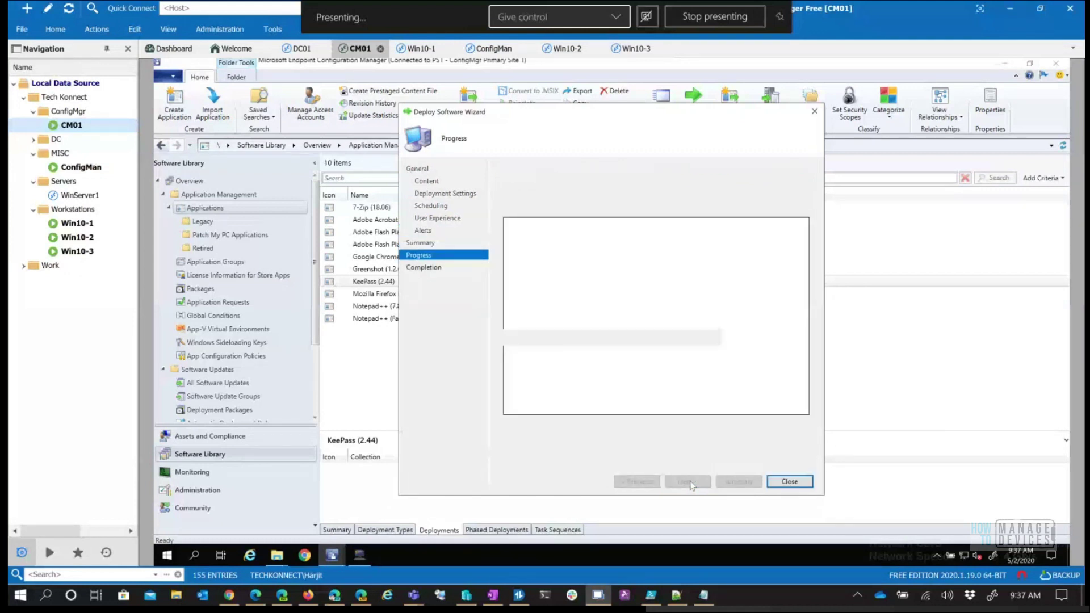
pyautogui.click(788, 481)
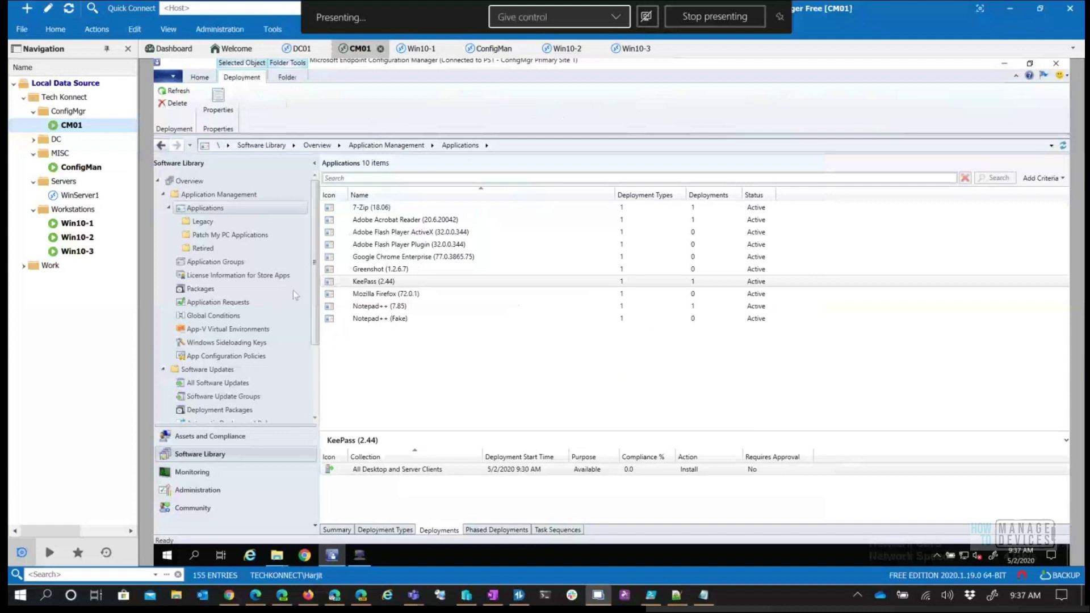
# - Compare the Notepad++ (7.85) details in Software Center on Win10-1 and Win10-2, and return to the Win10-1 application list
pyautogui.click(82, 228)
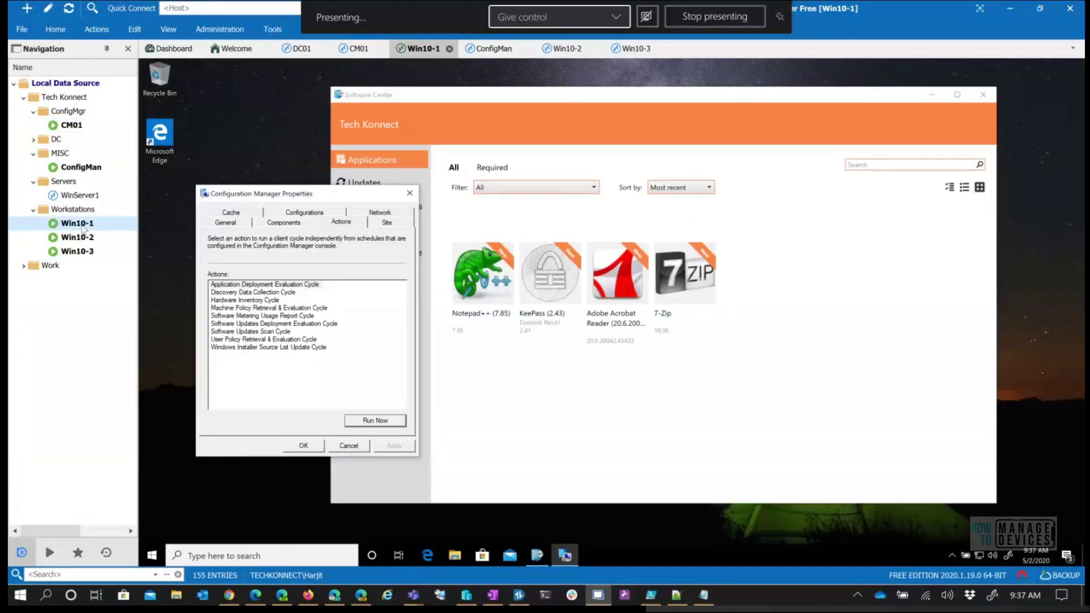
pyautogui.click(467, 282)
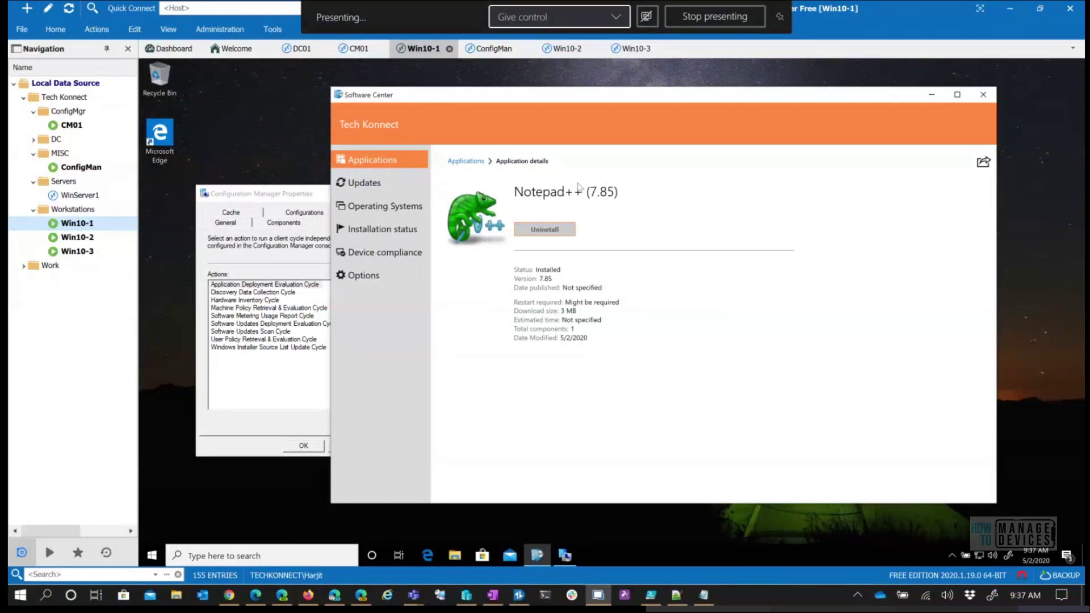
pyautogui.click(76, 241)
pyautogui.click(423, 275)
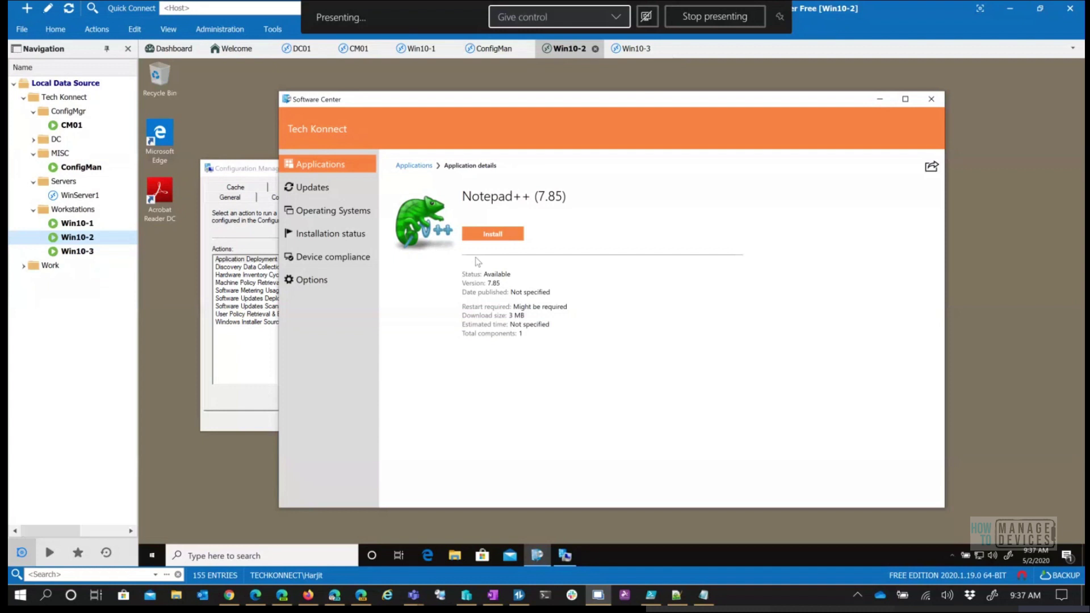
pyautogui.click(85, 223)
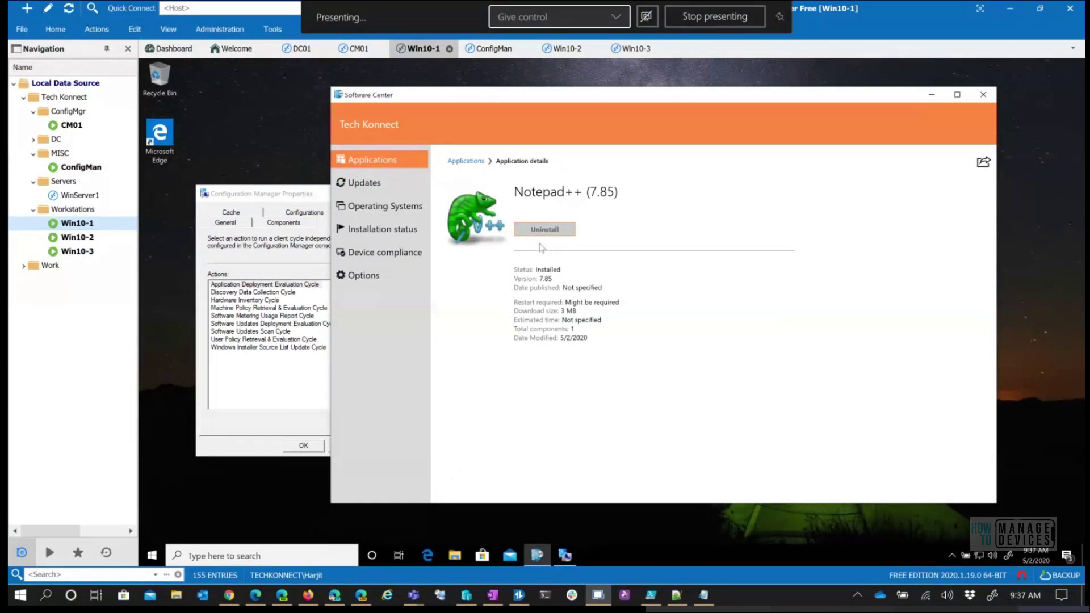
pyautogui.click(381, 169)
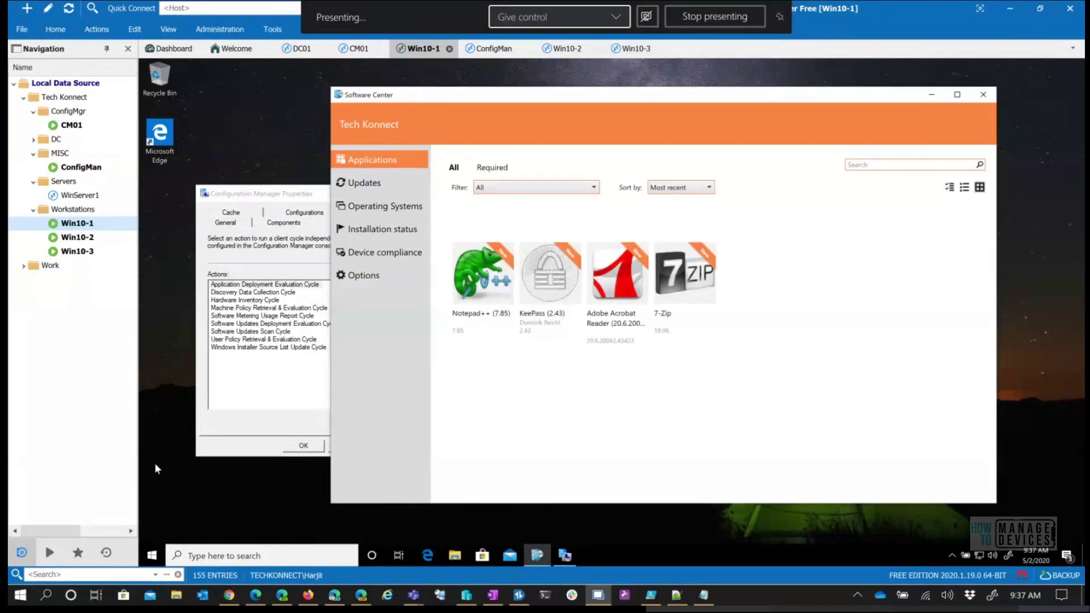
# - On Win10-1, browse to the Notepad++ installation folder under Program Files (x86) on the C: drive
pyautogui.click(153, 559)
pyautogui.click(153, 559)
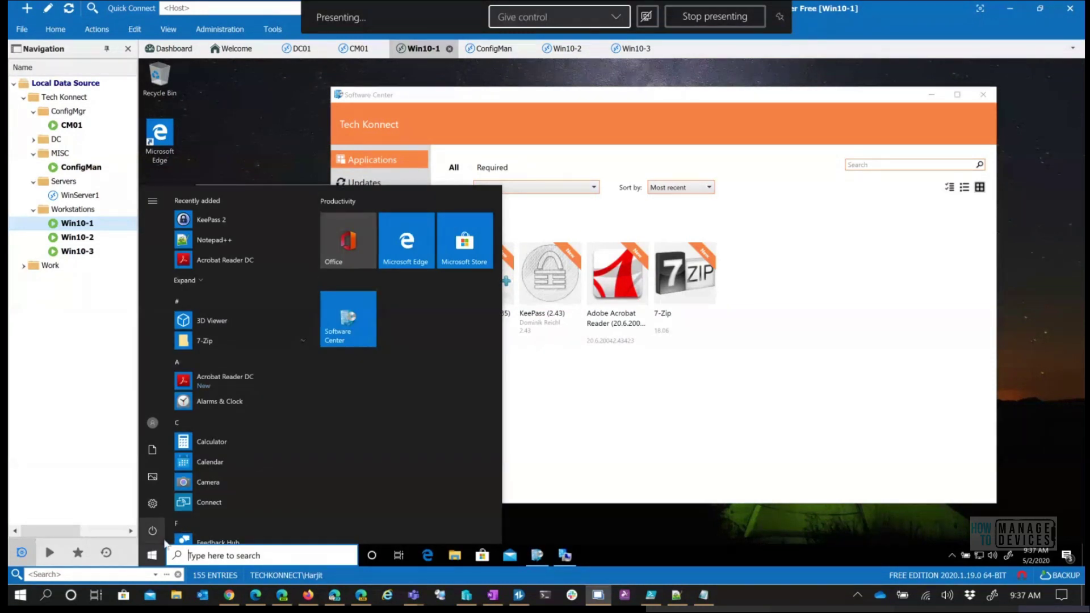
pyautogui.click(454, 557)
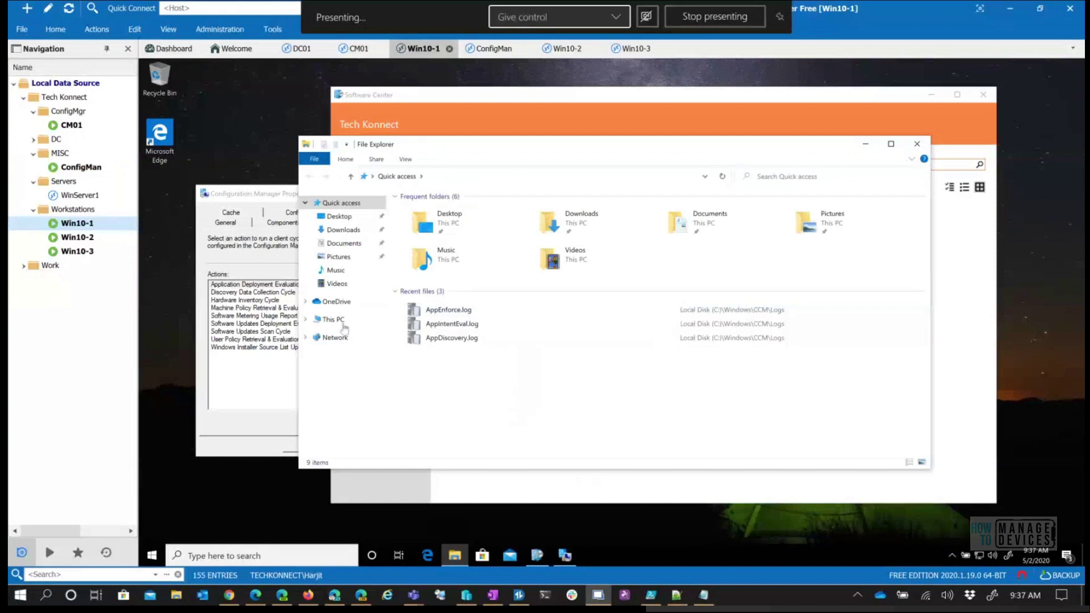
pyautogui.click(335, 320)
pyautogui.doubleClick(474, 320)
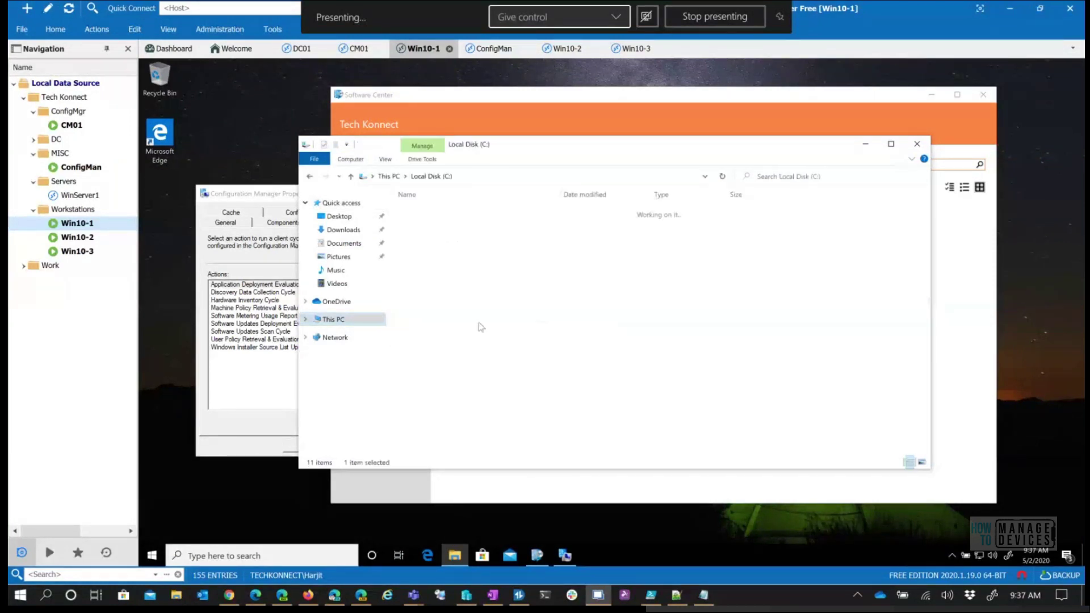
pyautogui.doubleClick(443, 235)
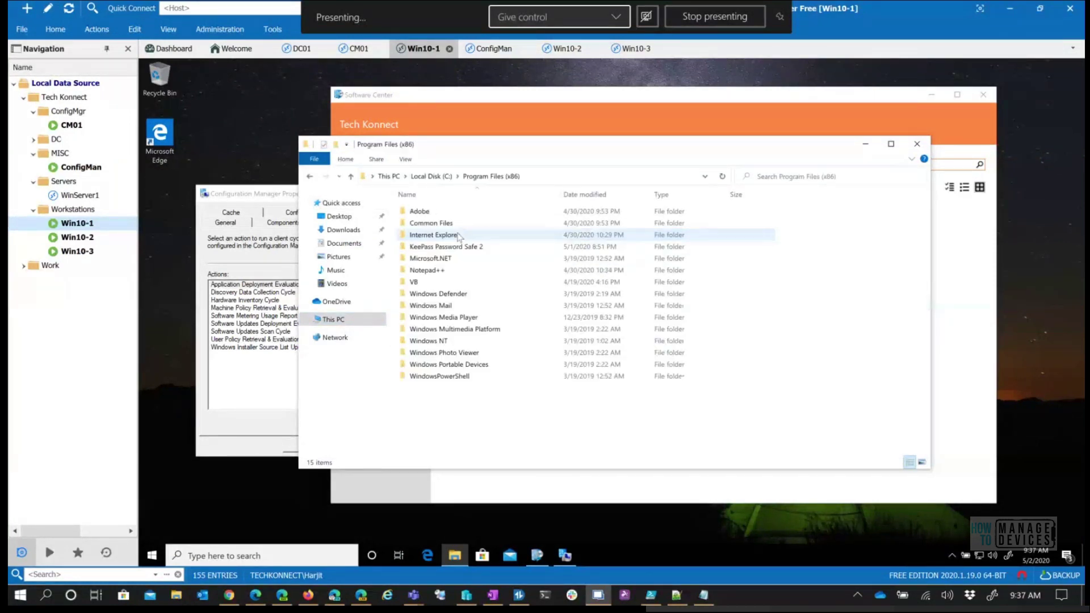
pyautogui.doubleClick(454, 270)
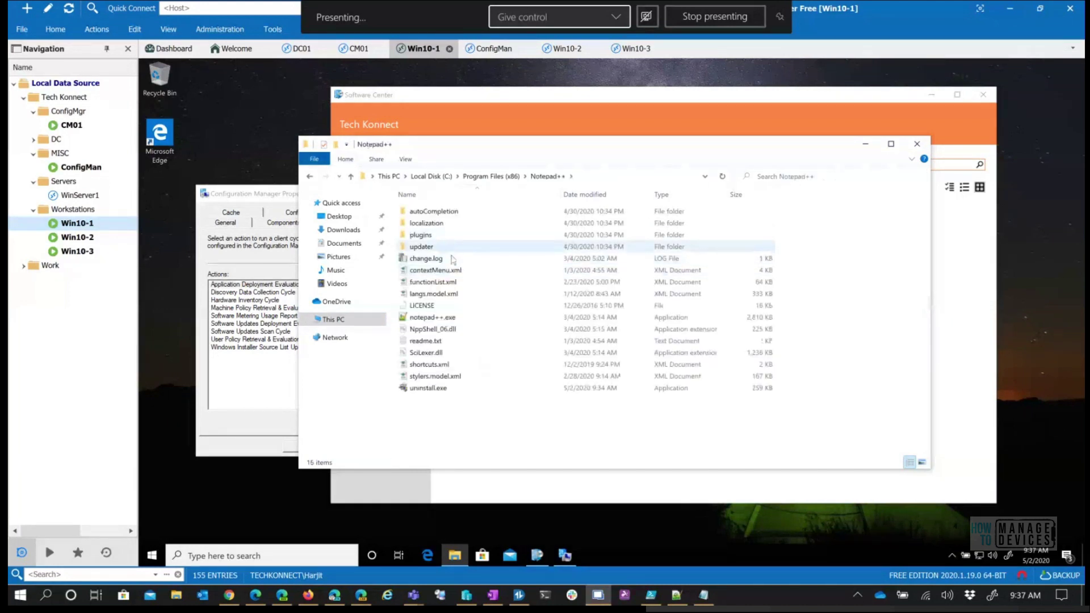
# - Check the file and product version in the detailed properties of notepad++.exe, and close the folder
pyautogui.click(445, 319)
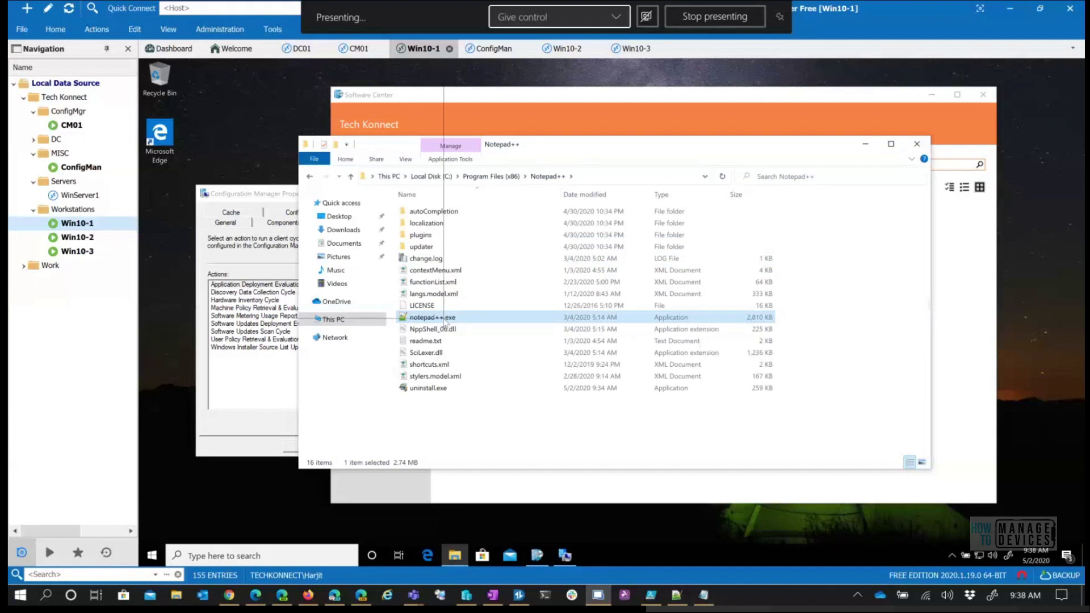
pyautogui.rightClick(445, 321)
pyautogui.click(414, 314)
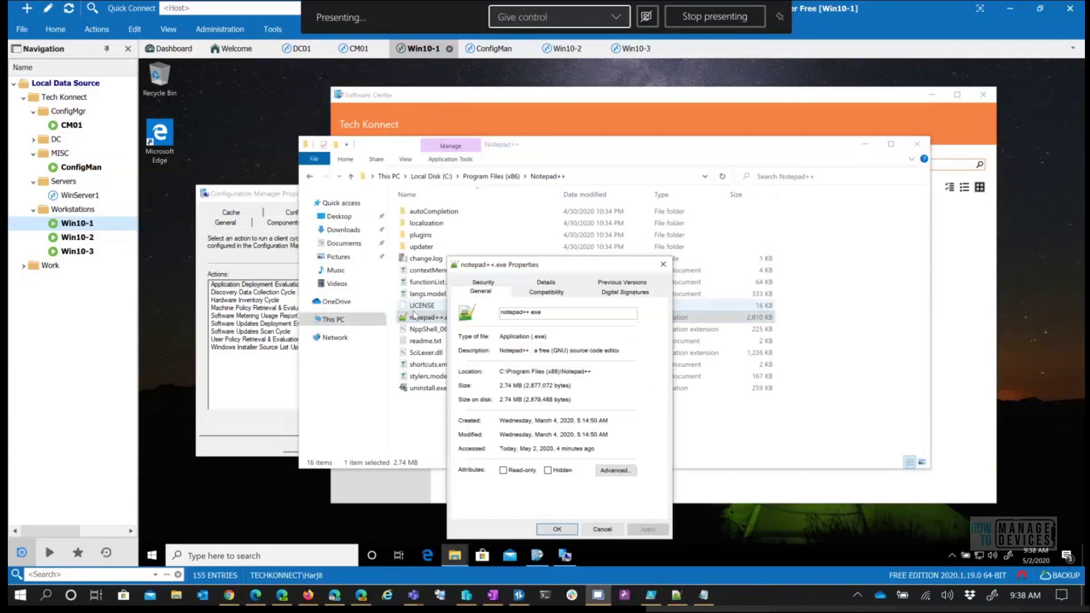
pyautogui.click(559, 290)
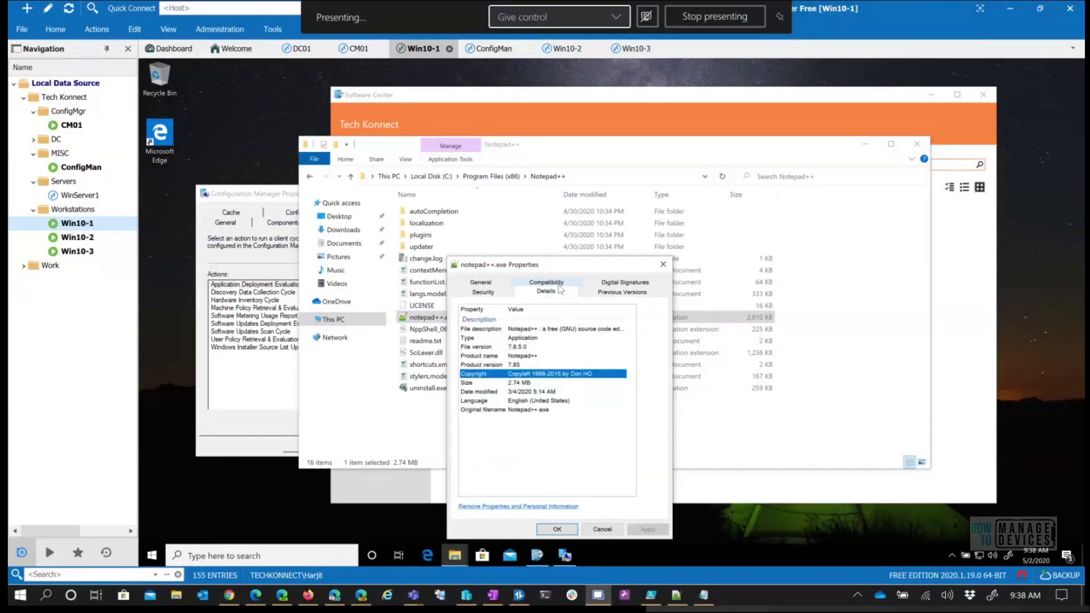
pyautogui.click(602, 530)
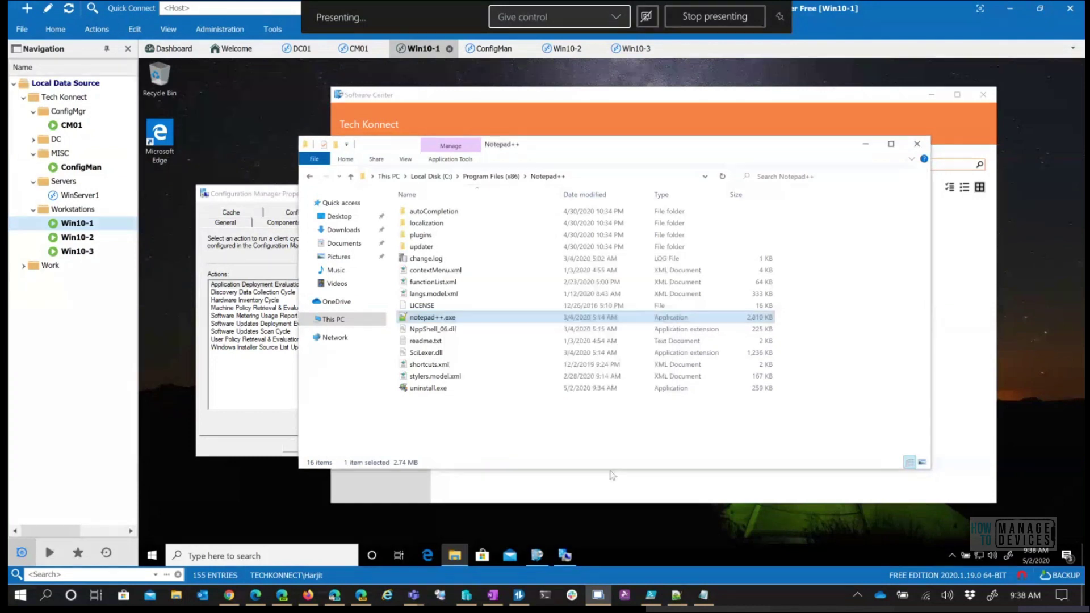
pyautogui.click(914, 145)
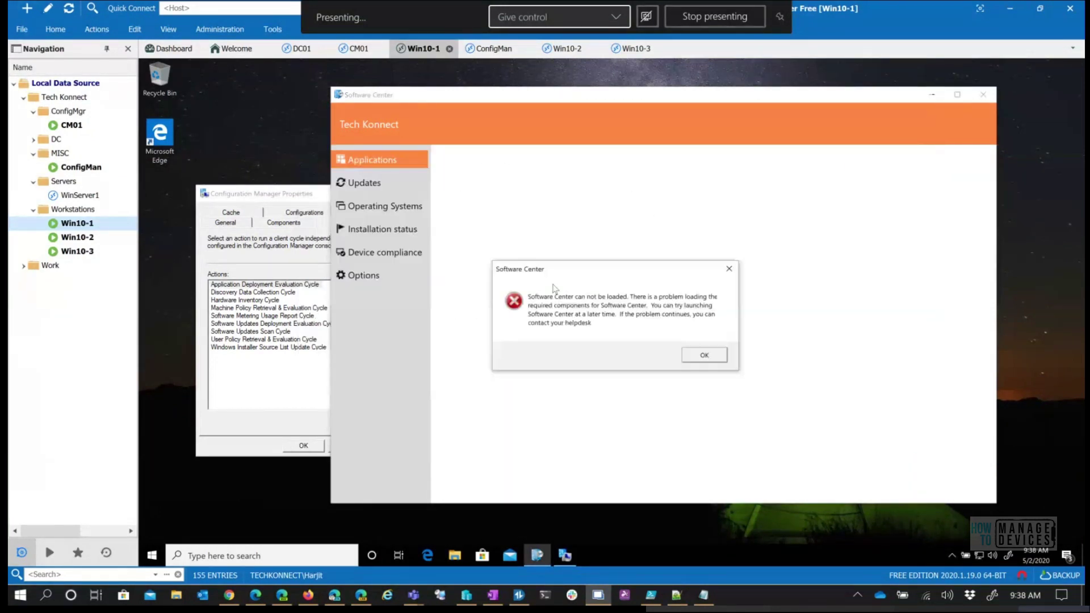
# - Dismiss the Software Center error and run the Application Deployment Evaluation Cycle on Win10-1
pyautogui.click(714, 355)
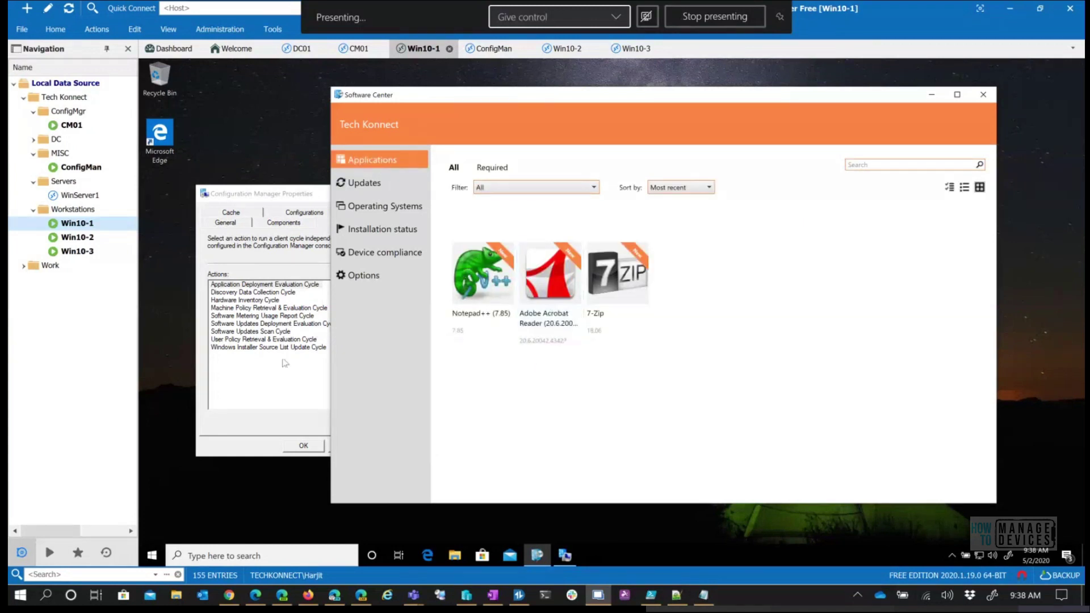
pyautogui.click(274, 291)
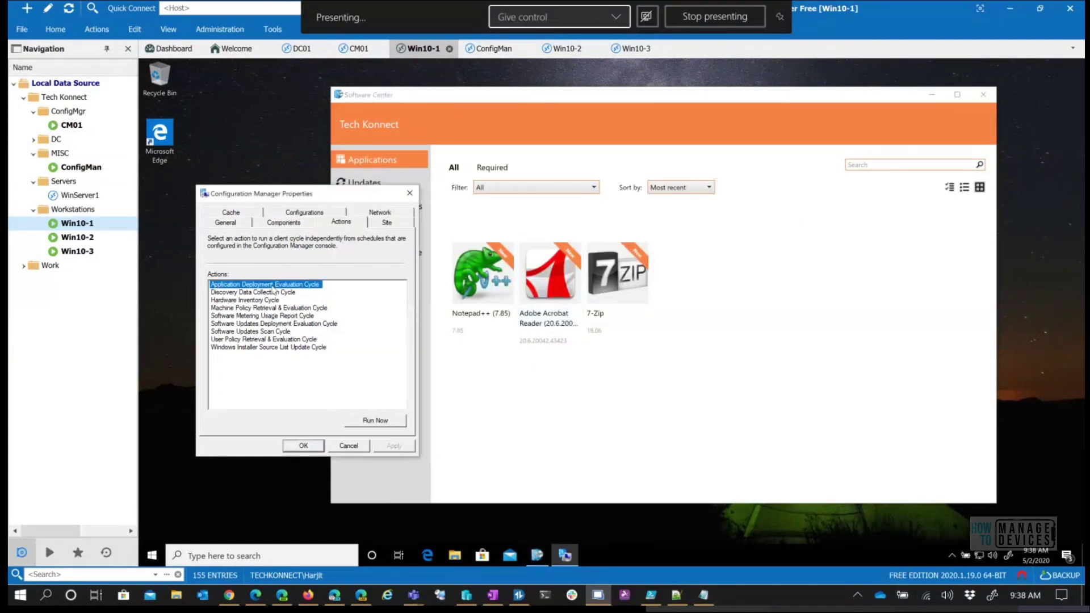
pyautogui.click(388, 420)
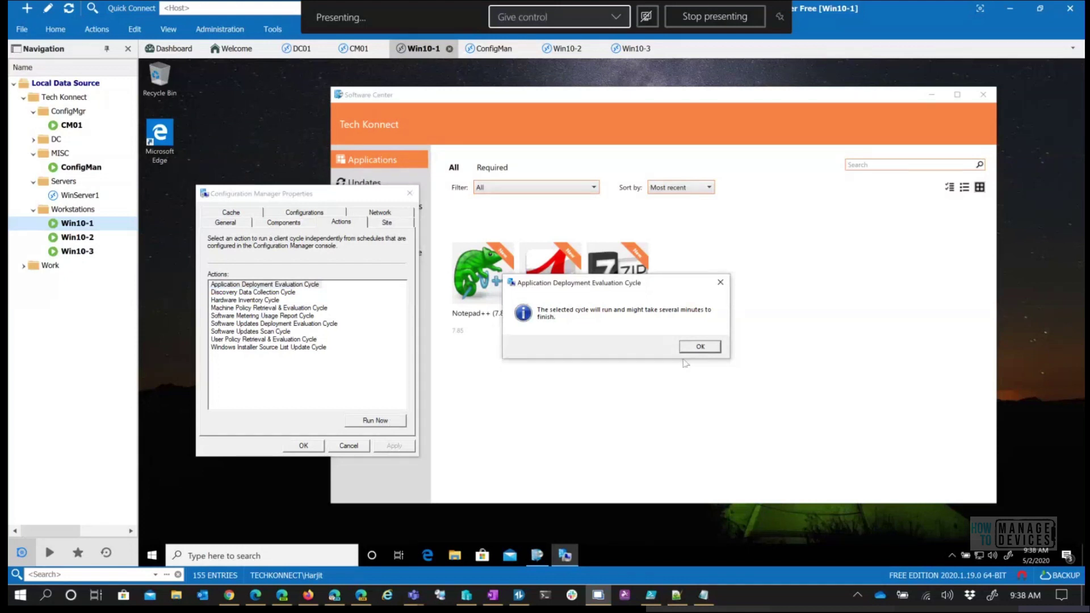
pyautogui.click(697, 346)
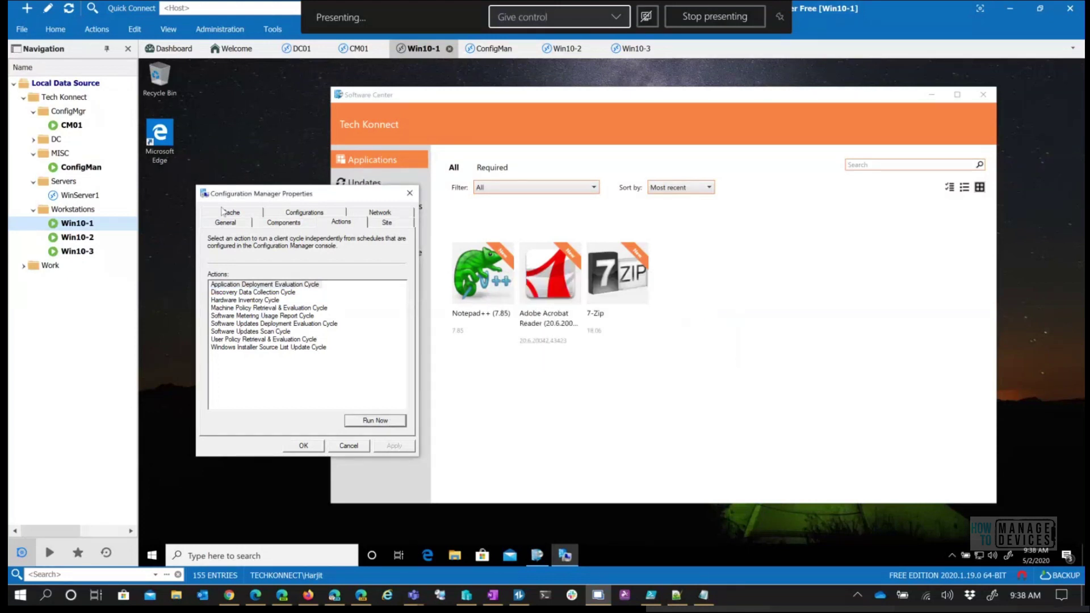
# - Switch to Win10-2, display its Software Center application list, and run the Application Deployment Evaluation Cycle there
pyautogui.click(80, 237)
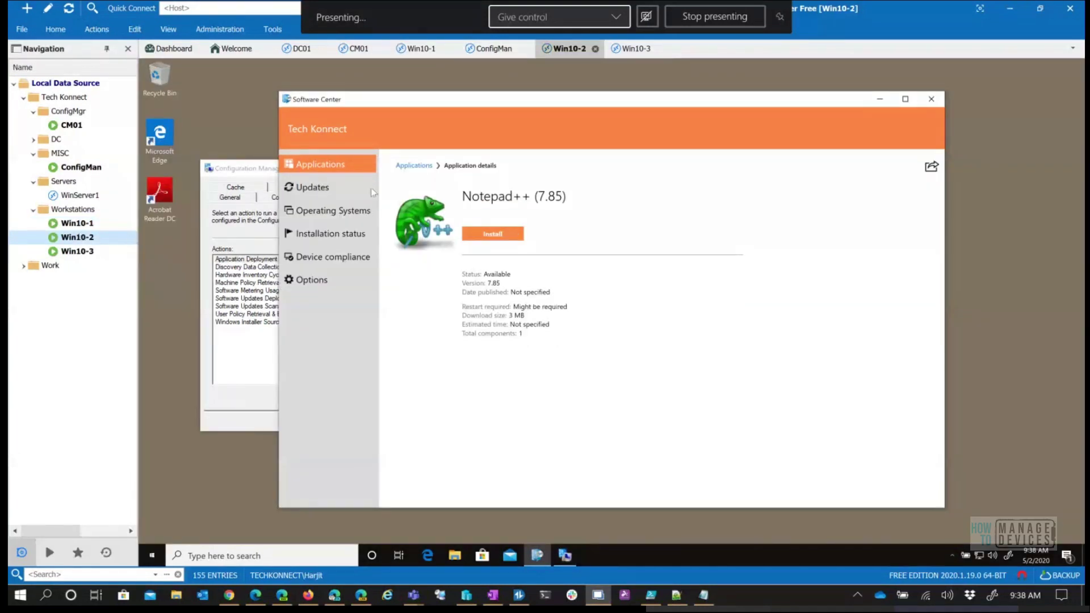
pyautogui.click(326, 166)
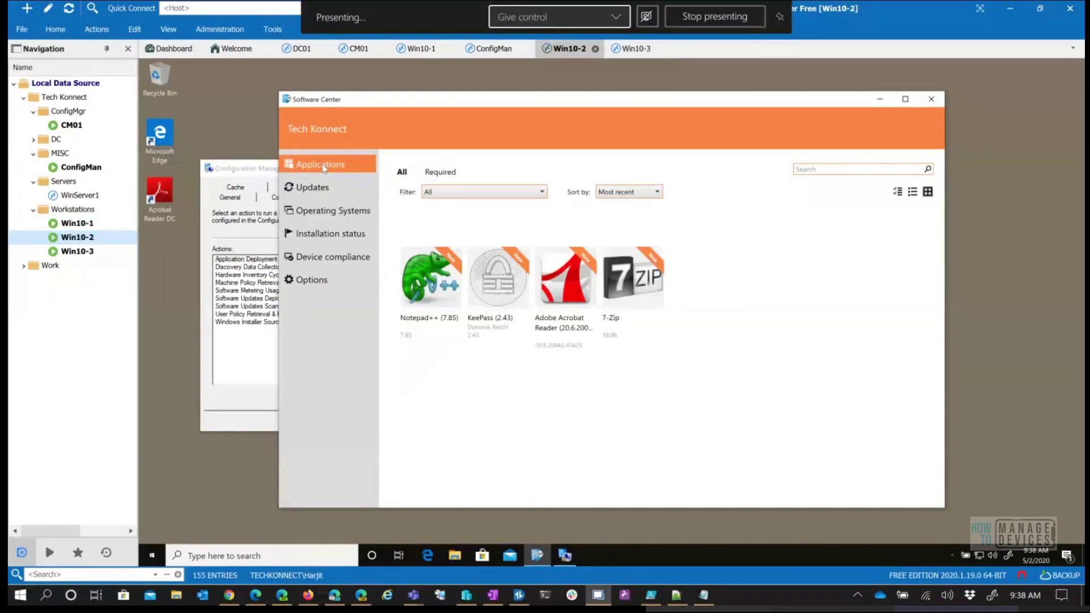
pyautogui.click(244, 299)
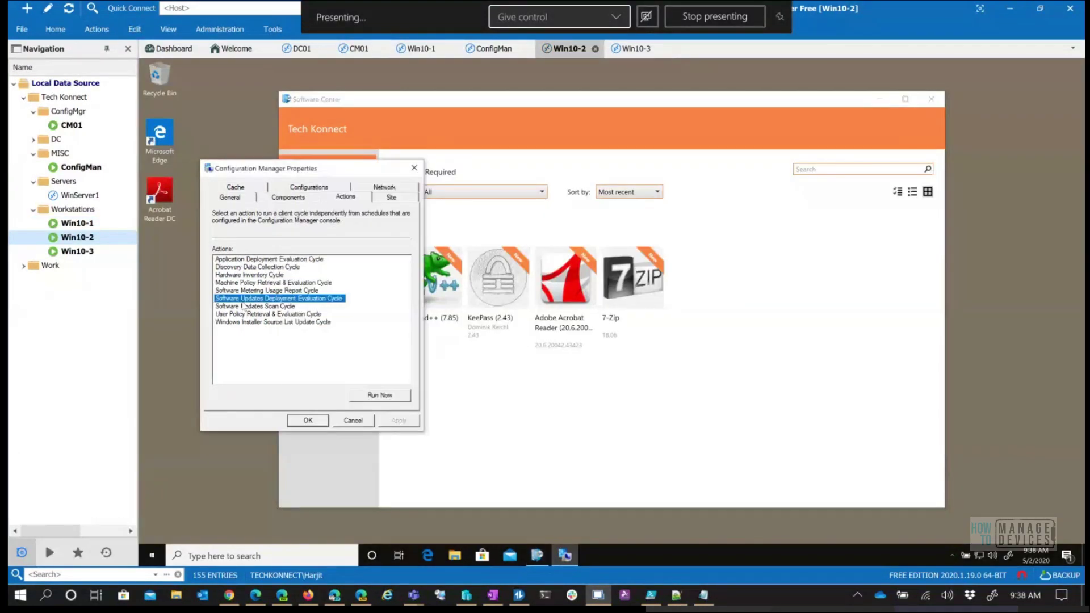
pyautogui.click(265, 283)
pyautogui.click(279, 259)
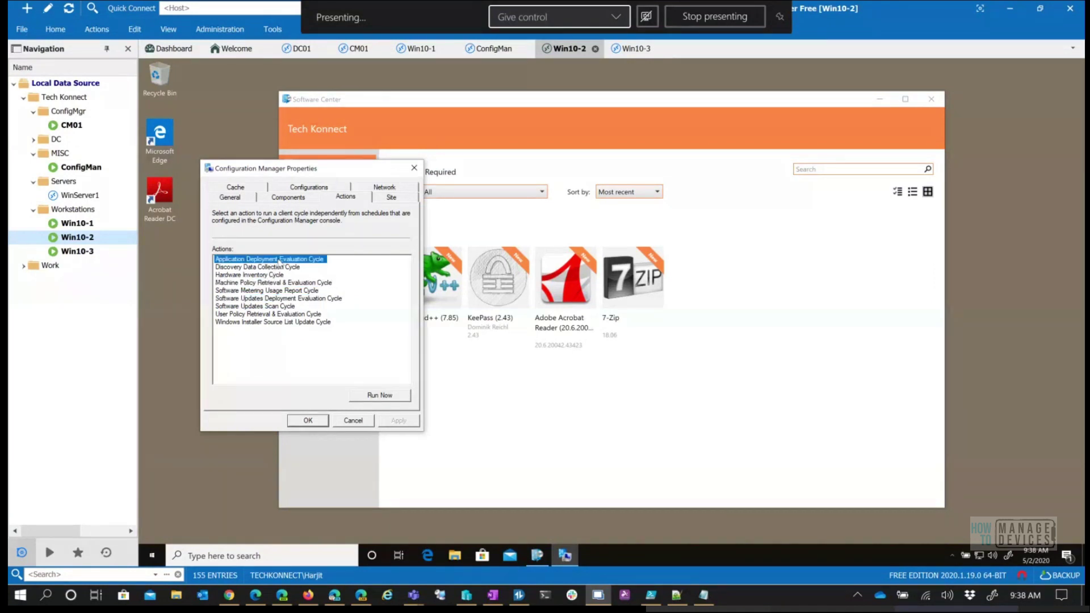
pyautogui.click(395, 399)
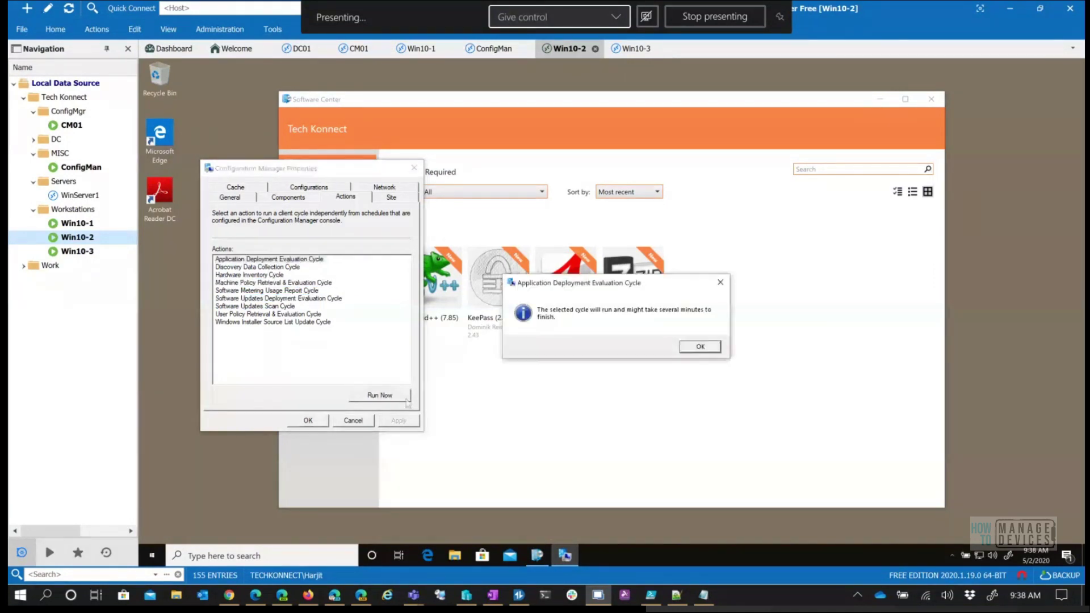
pyautogui.click(714, 349)
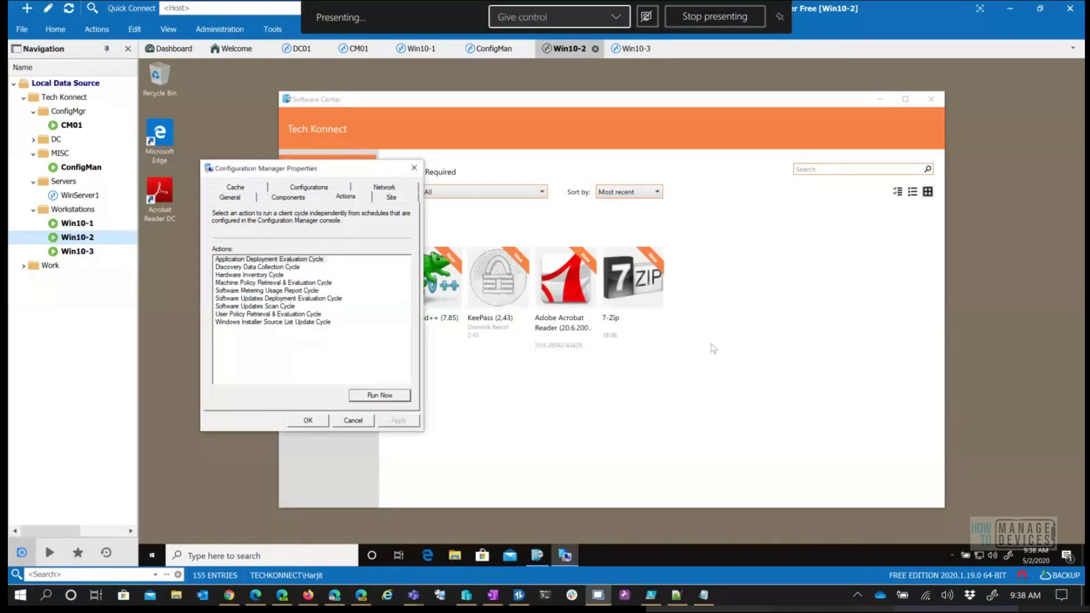
# - Review the Notepad++ (7.85) details in Software Center on Win10-2 and reload the application list
pyautogui.click(743, 423)
pyautogui.click(427, 311)
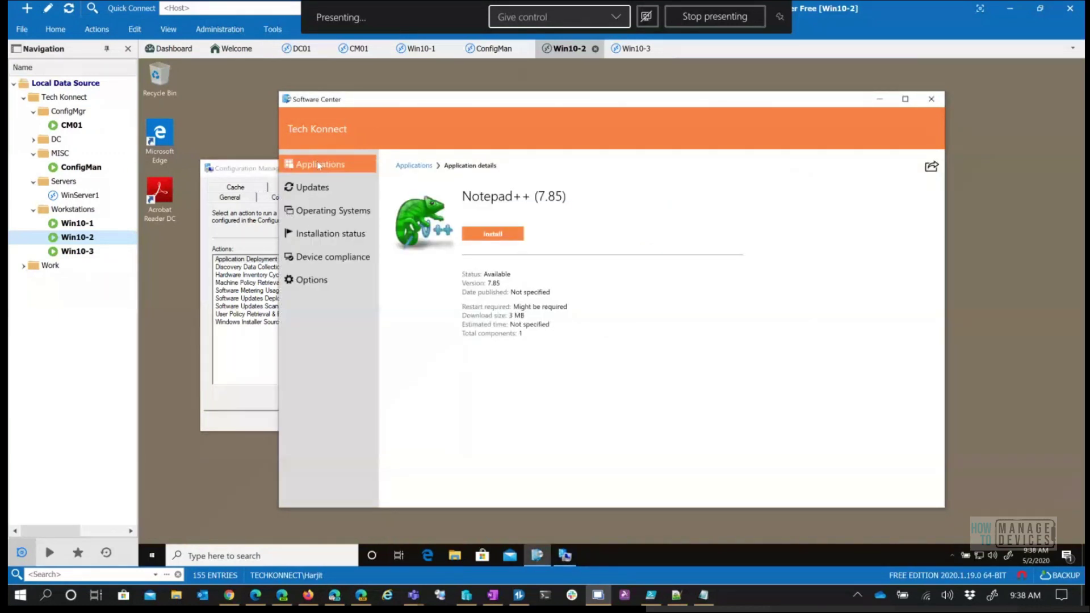
pyautogui.click(322, 186)
pyautogui.click(331, 168)
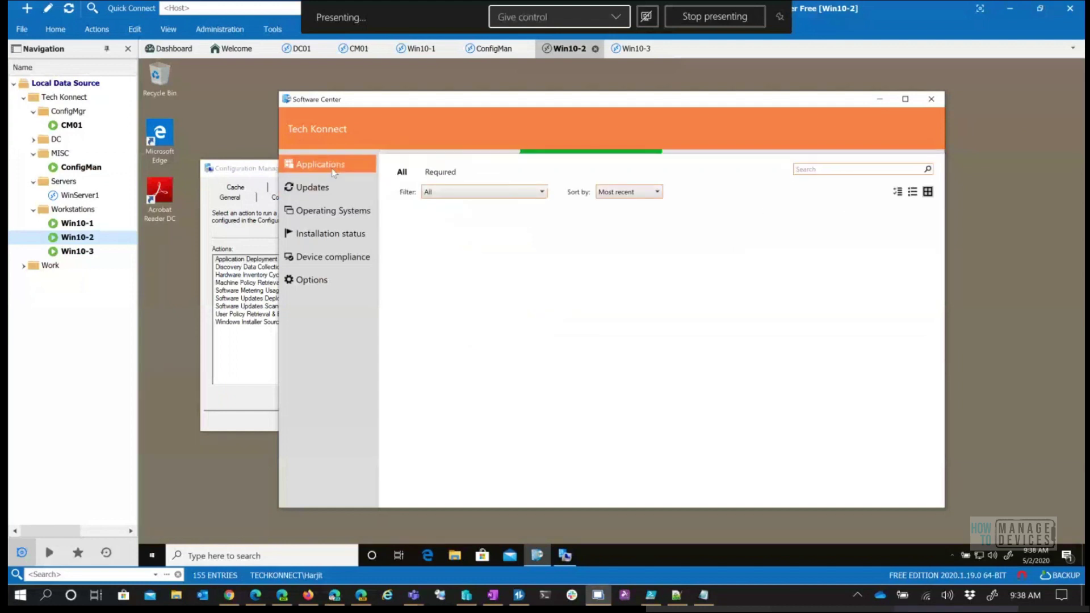
pyautogui.click(265, 169)
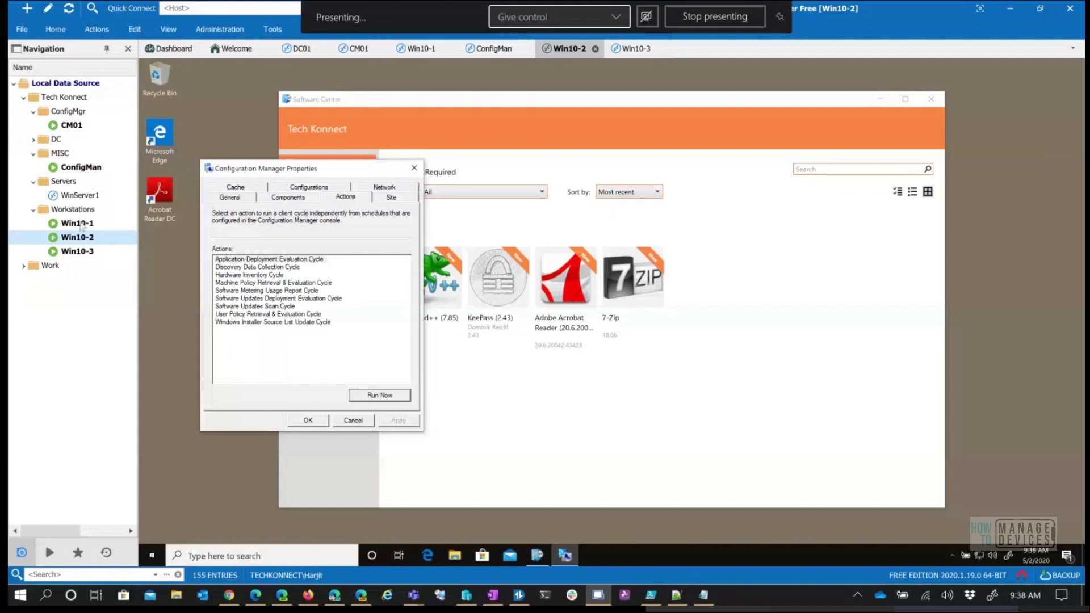
# - Return to Win10-1 and reload the Software Center application list to check the offered applications
pyautogui.click(85, 223)
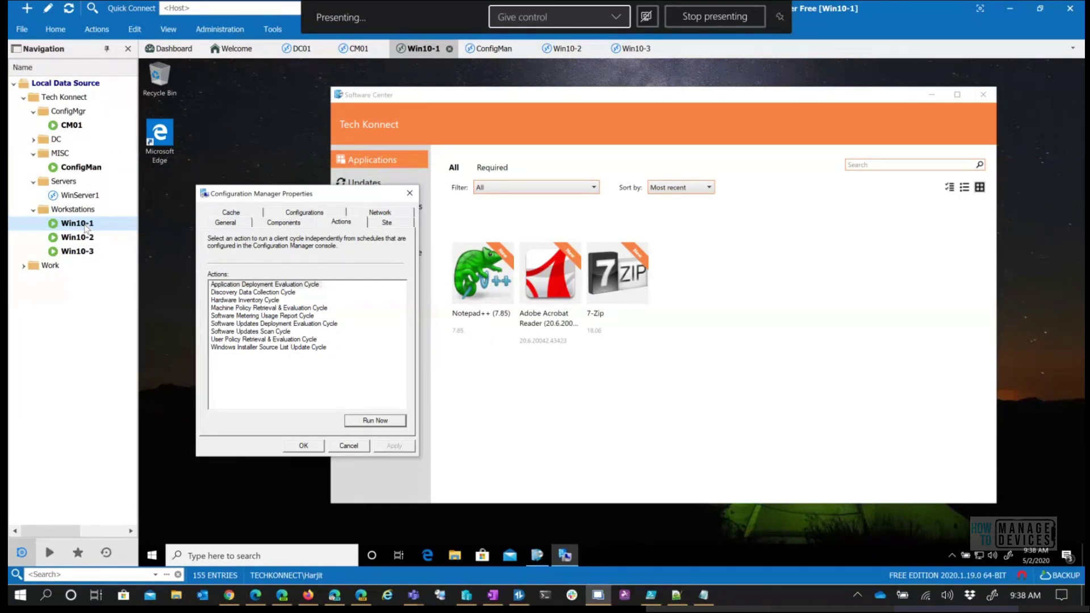
pyautogui.click(545, 122)
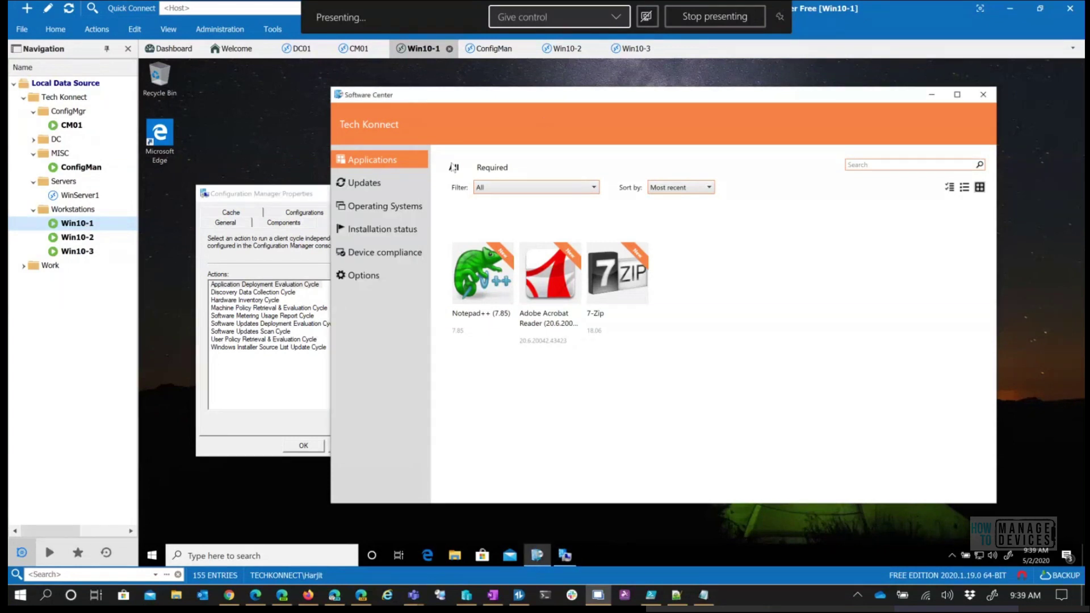
pyautogui.click(385, 185)
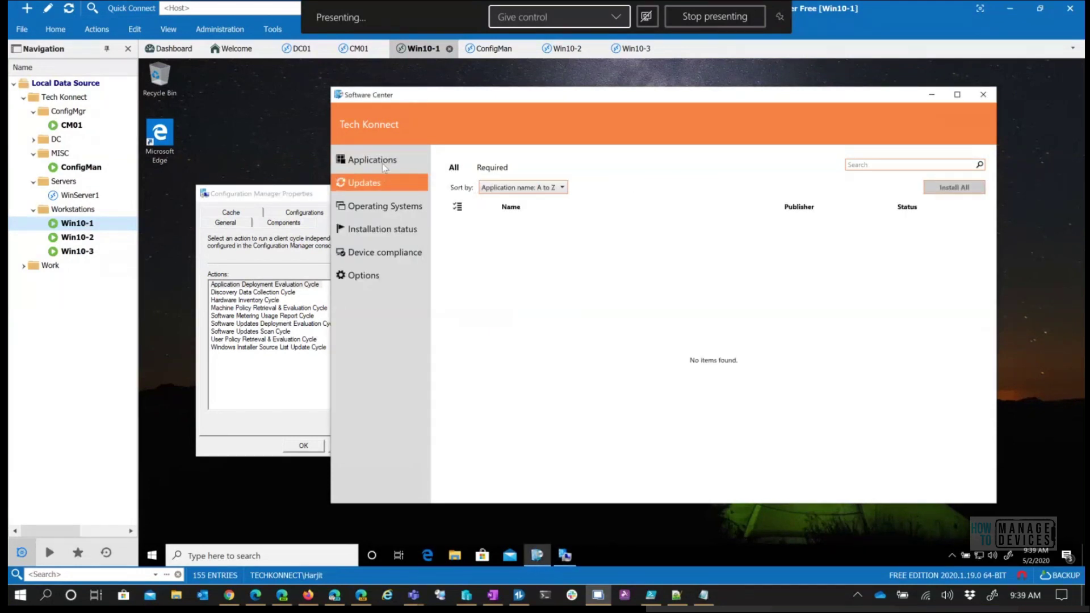
pyautogui.click(375, 161)
# - Switch to CM01 and compare the deployments of KeePass (2.44) and Notepad++ (7.85) in the Configuration Manager console
pyautogui.doubleClick(72, 125)
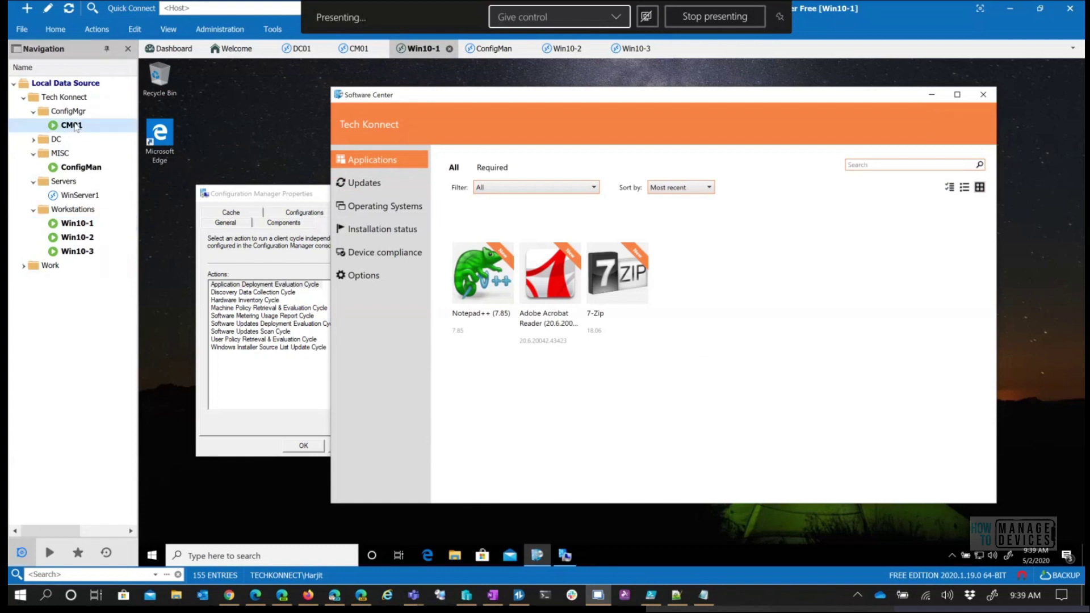
pyautogui.click(402, 284)
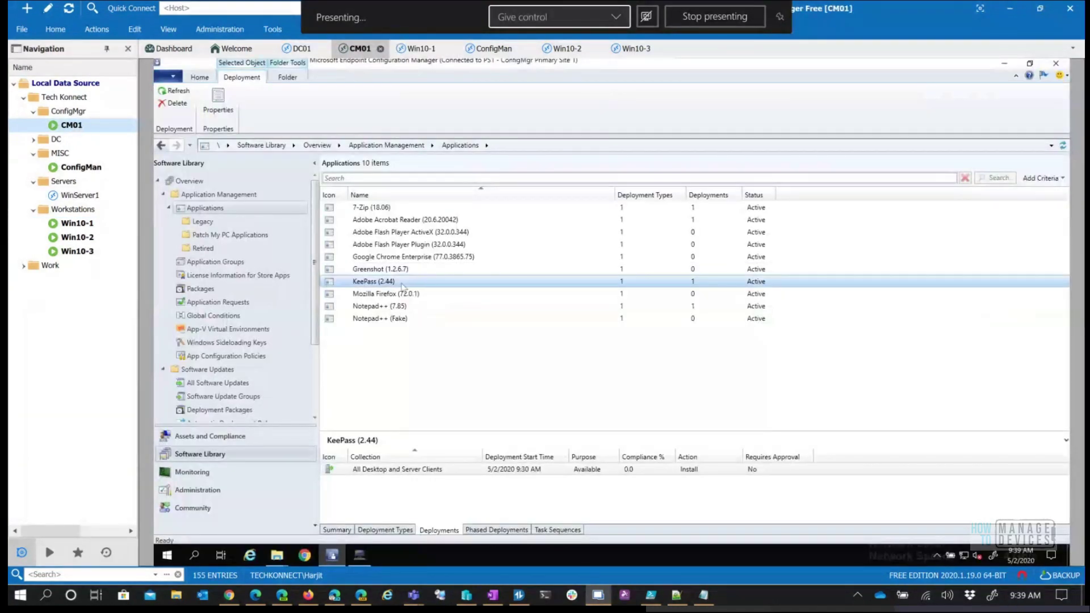
pyautogui.click(398, 307)
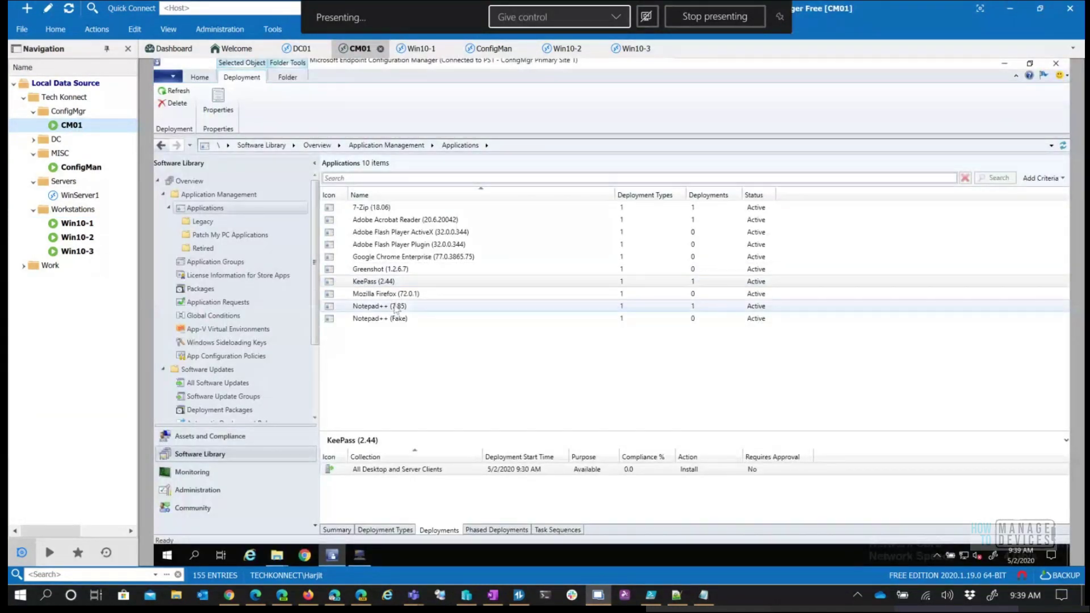
pyautogui.click(441, 472)
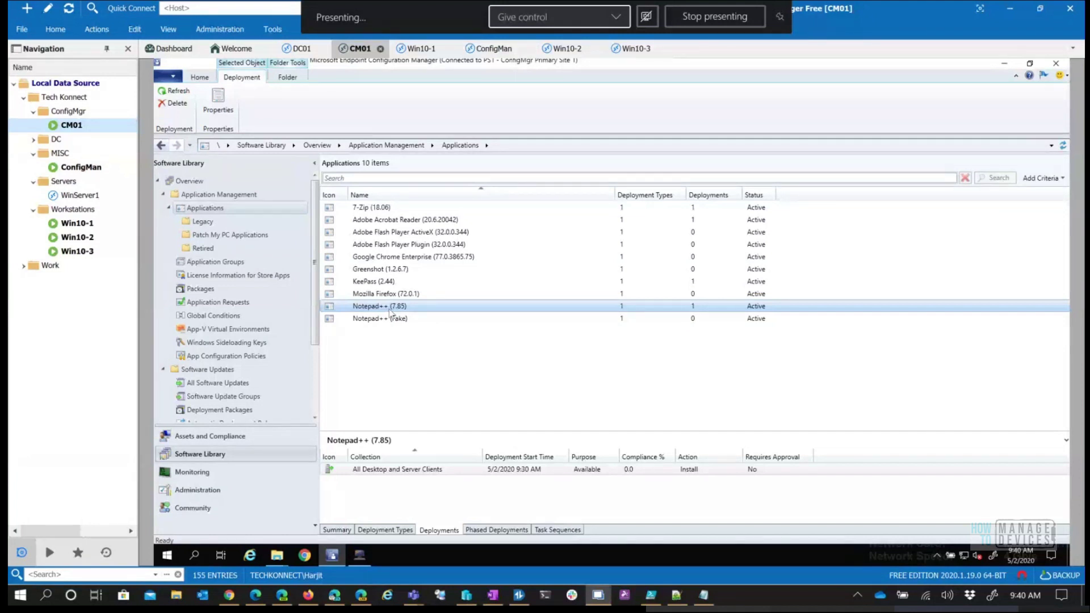
# - Open the supersedence relationship between Notepad++ (7.85) and Notepad++ (Fake) to examine its deployment type and uninstall settings
pyautogui.rightClick(389, 311)
pyautogui.click(358, 352)
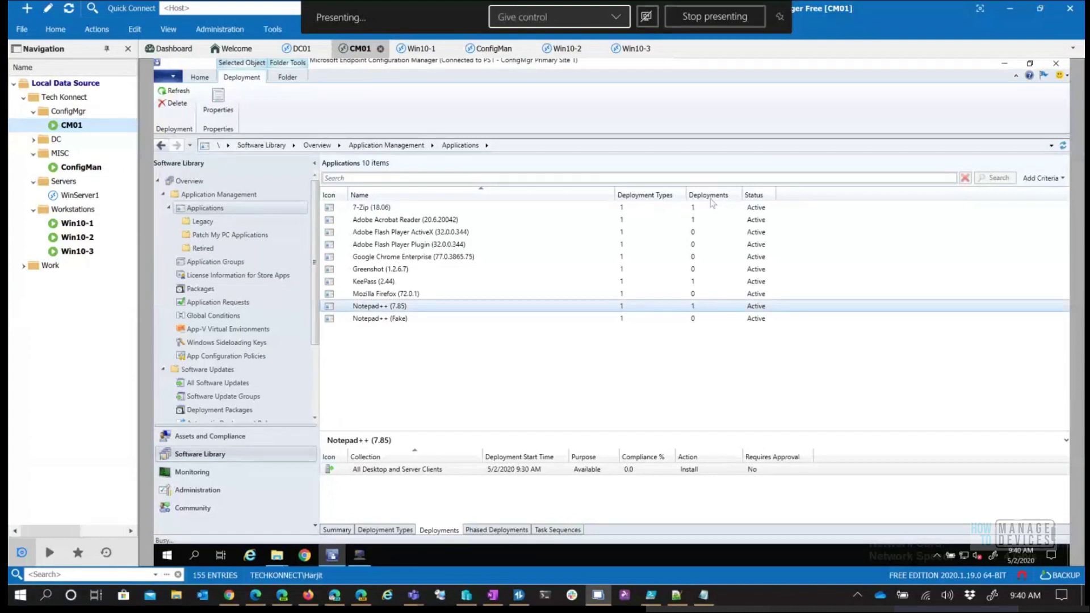
pyautogui.click(749, 173)
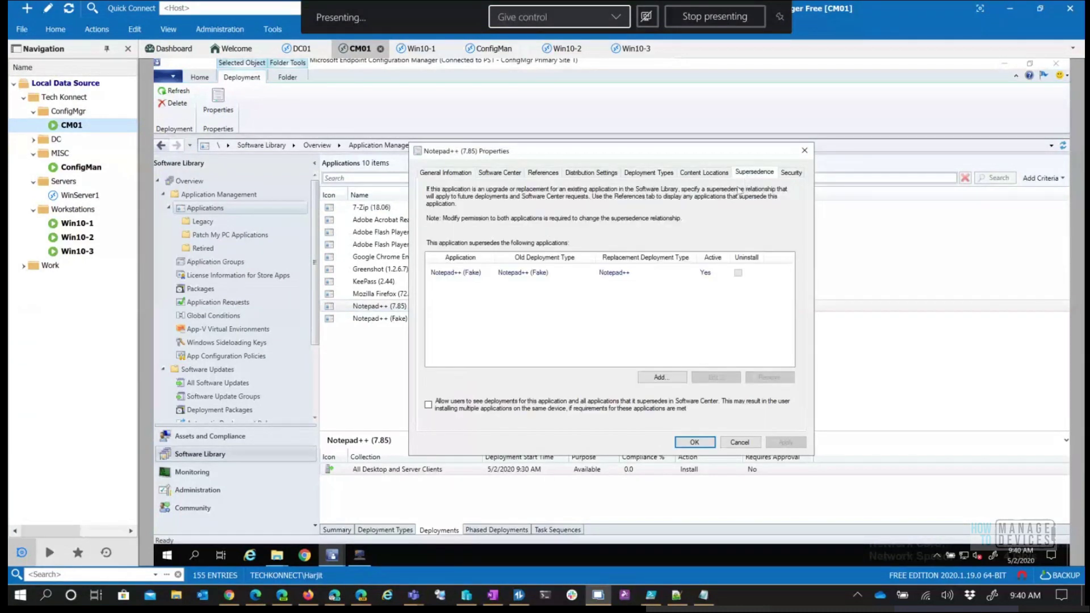
pyautogui.click(568, 273)
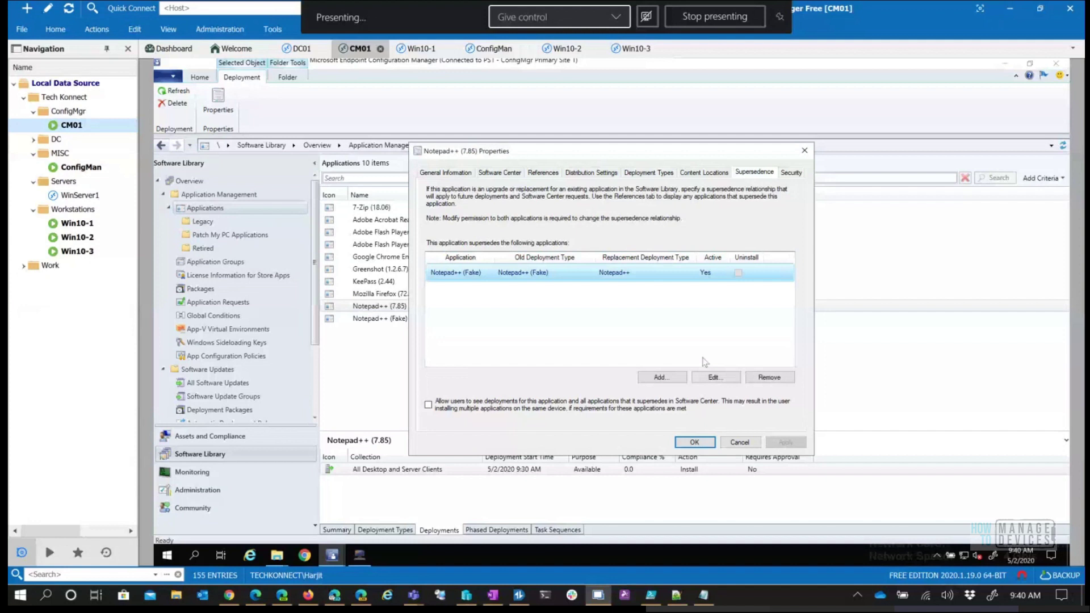
pyautogui.click(714, 378)
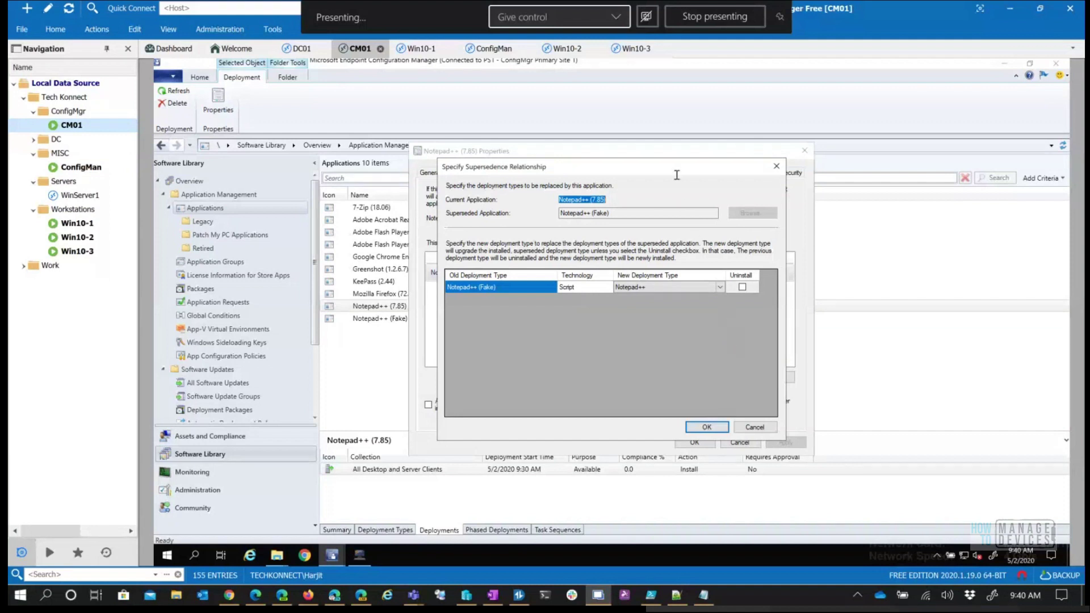
pyautogui.moveTo(669, 175); pyautogui.dragTo(619, 127)
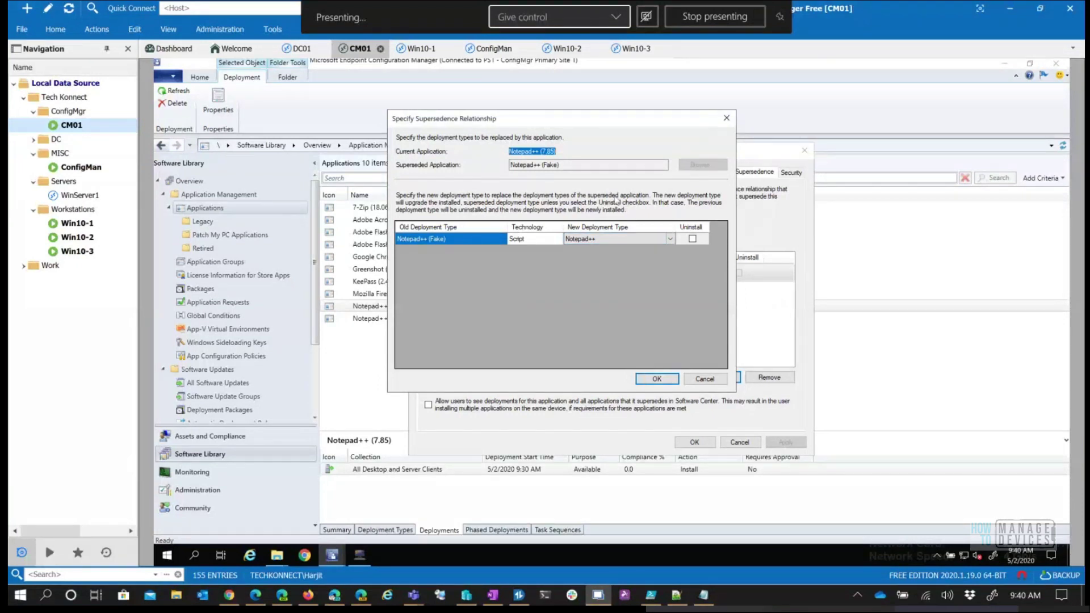
# - Close the Notepad++ (Fake) supersedence relationship and the Notepad++ (7.85) properties without saving changes
pyautogui.click(627, 152)
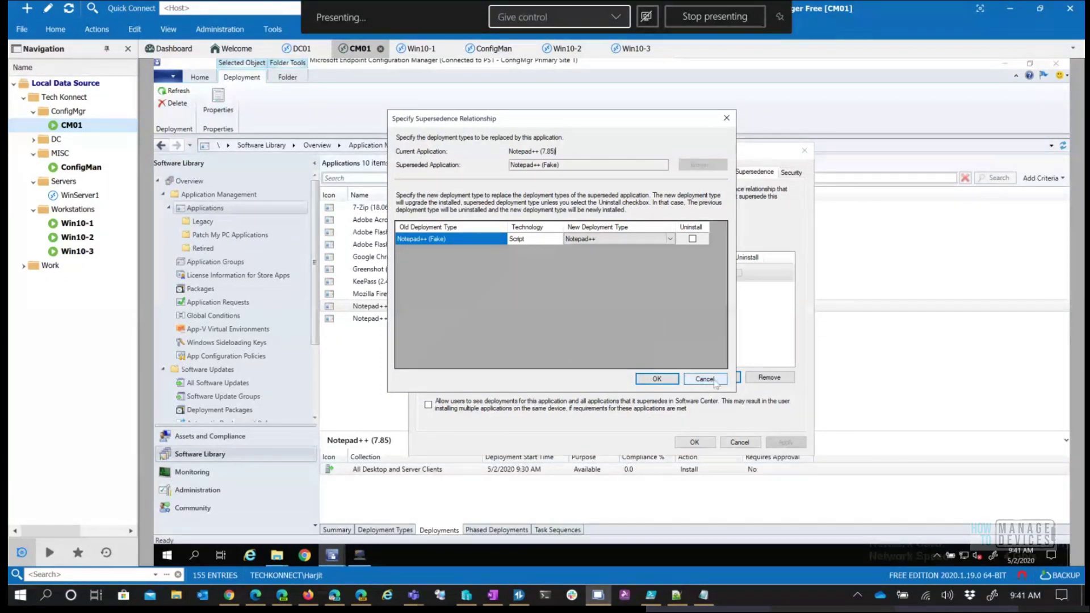
pyautogui.click(706, 379)
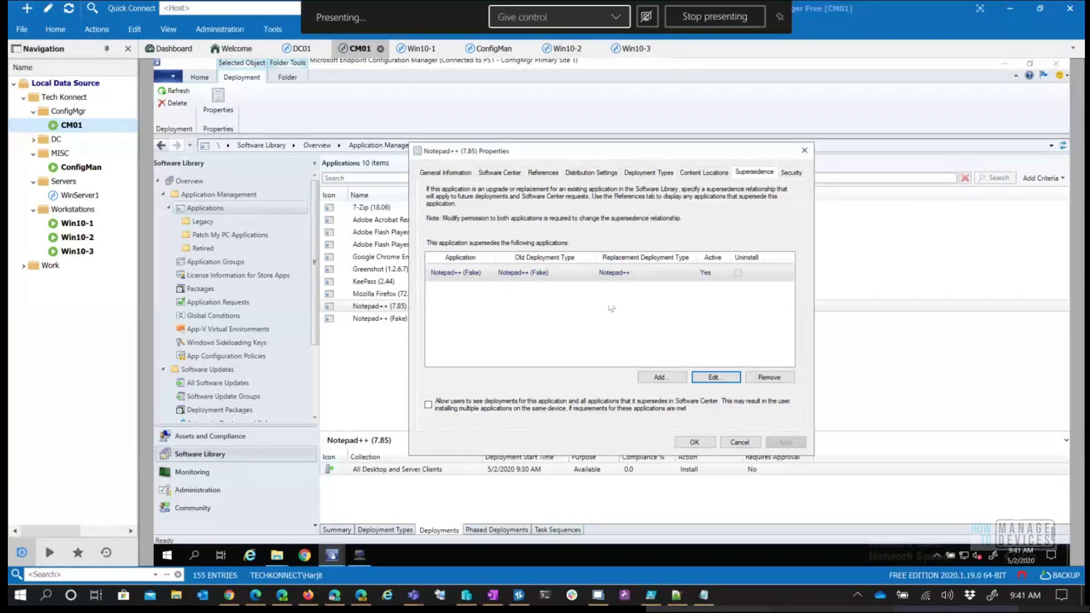
pyautogui.moveTo(418, 599)
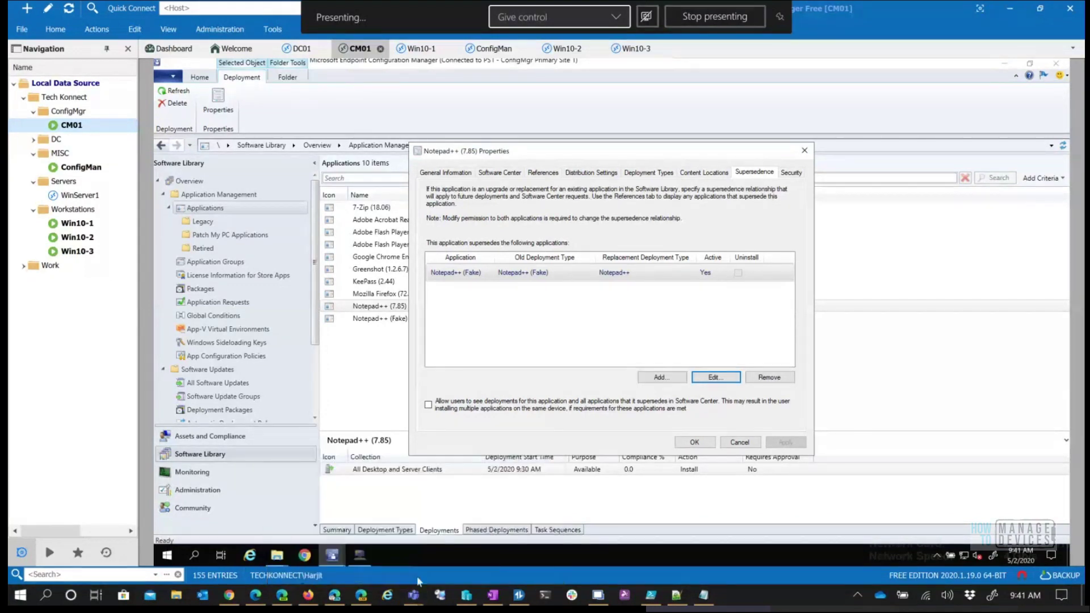
pyautogui.click(706, 17)
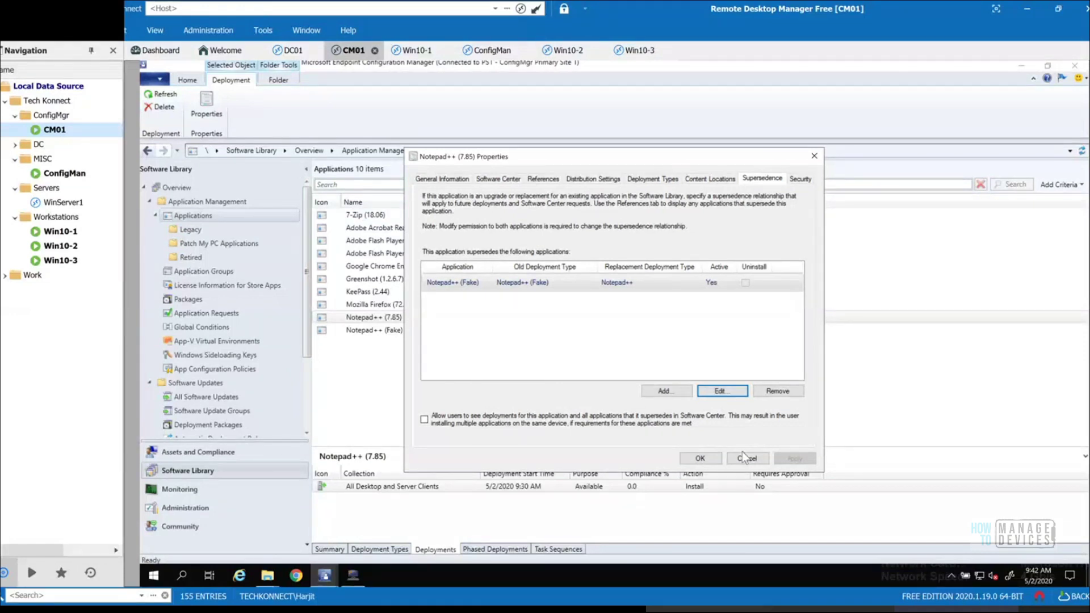
pyautogui.moveTo(603, 153); pyautogui.dragTo(630, 138)
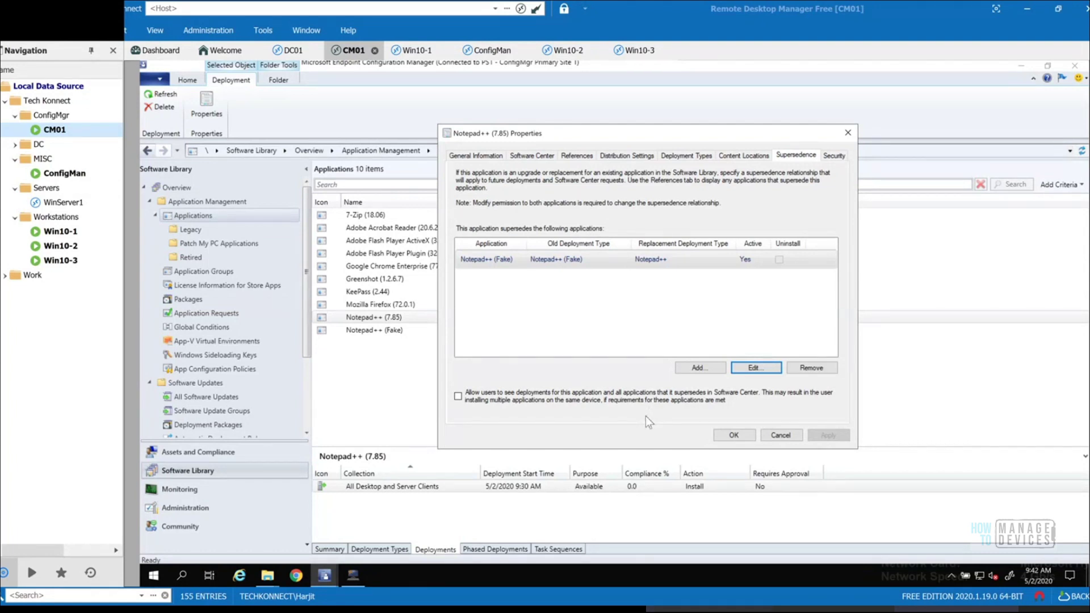
pyautogui.click(779, 436)
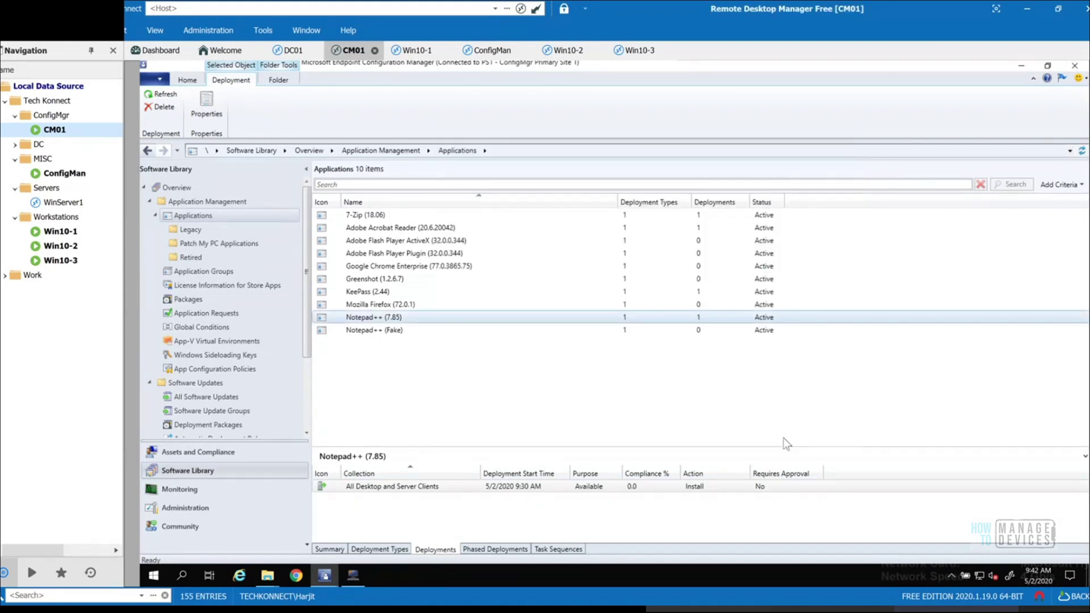
# - Start a deployment of Notepad++ (7.85) to the Windows 10 Computers device collection and proceed to its deployment settings
pyautogui.rightClick(375, 321)
pyautogui.click(251, 249)
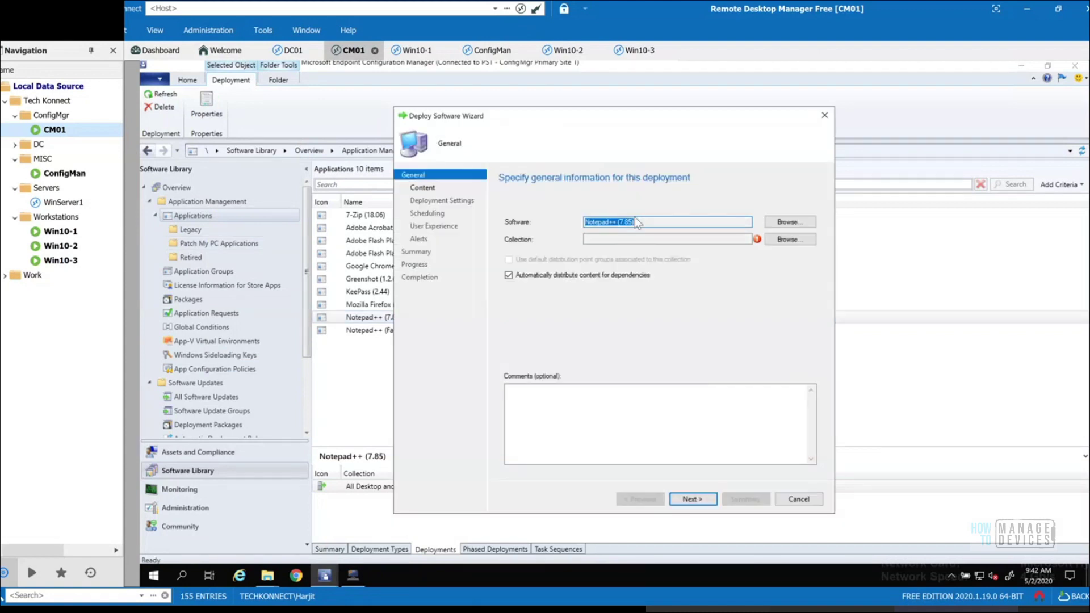
pyautogui.click(786, 242)
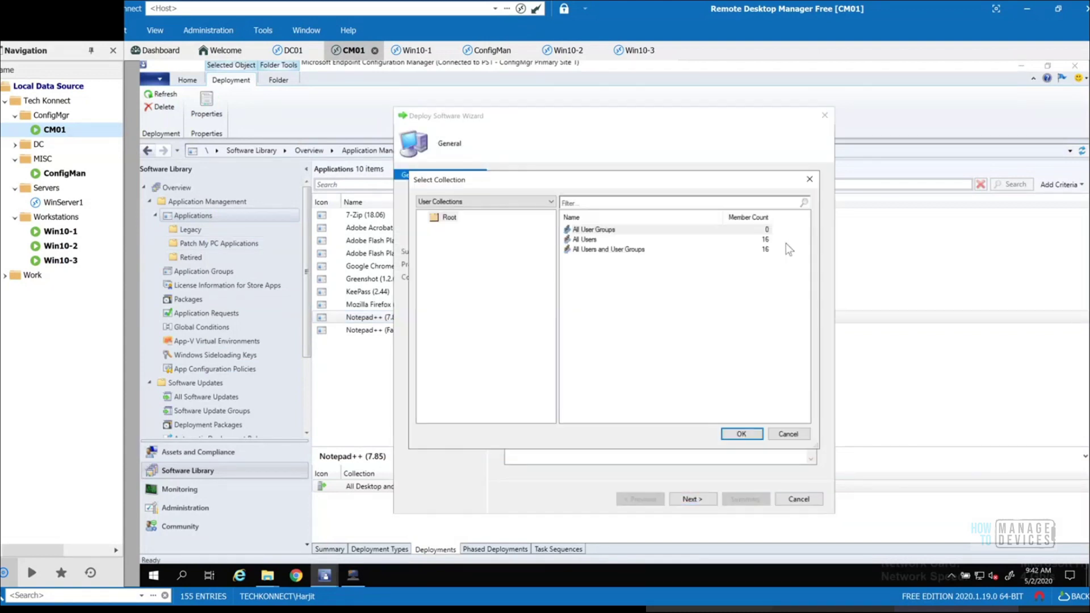
pyautogui.click(535, 203)
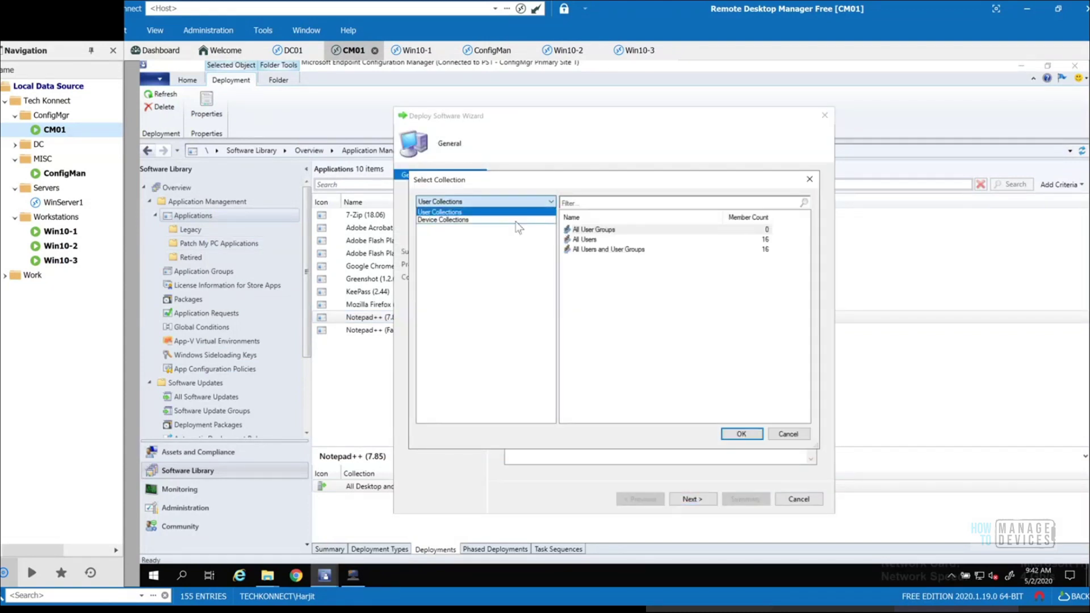
pyautogui.click(525, 218)
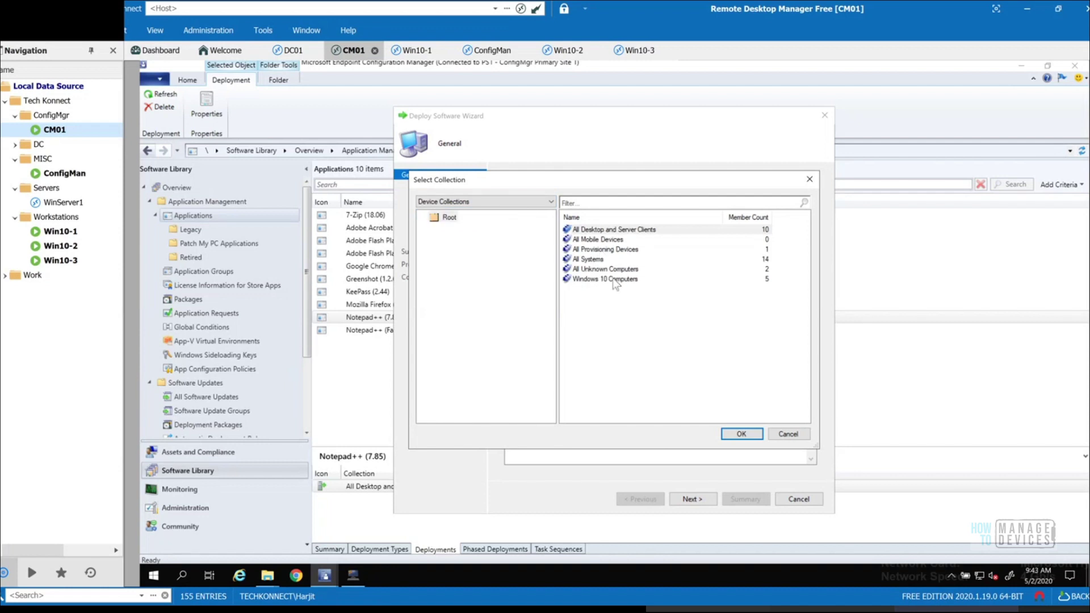
pyautogui.click(614, 280)
pyautogui.click(727, 435)
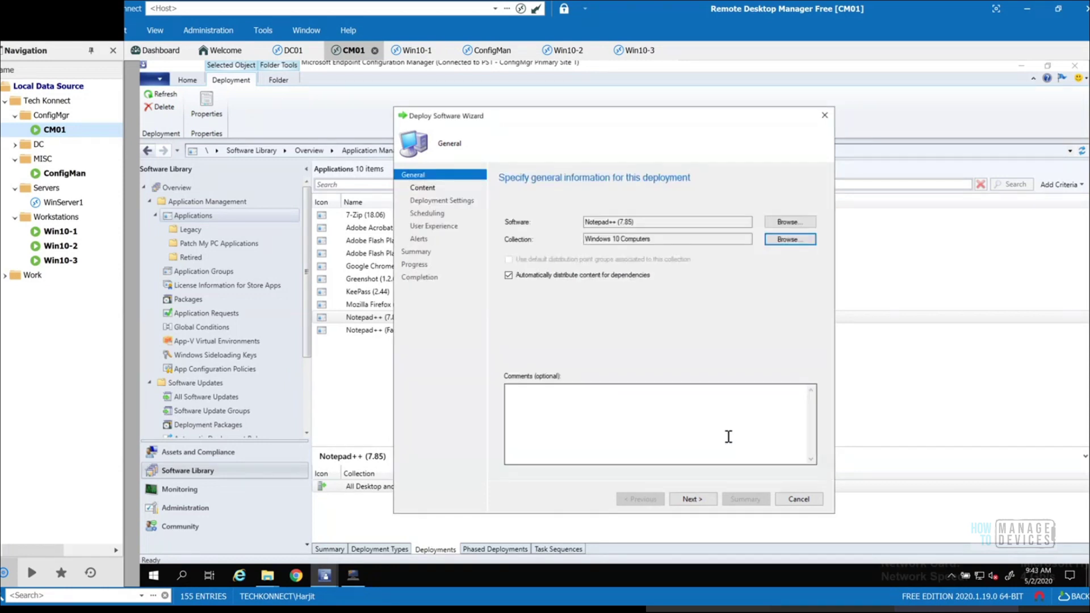
pyautogui.click(691, 499)
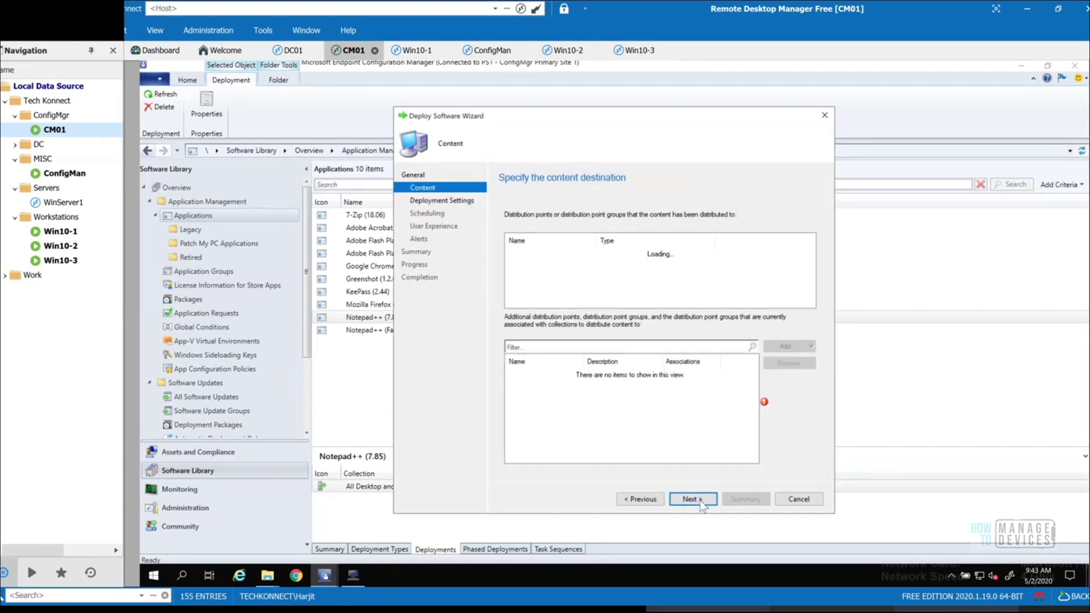
pyautogui.click(701, 502)
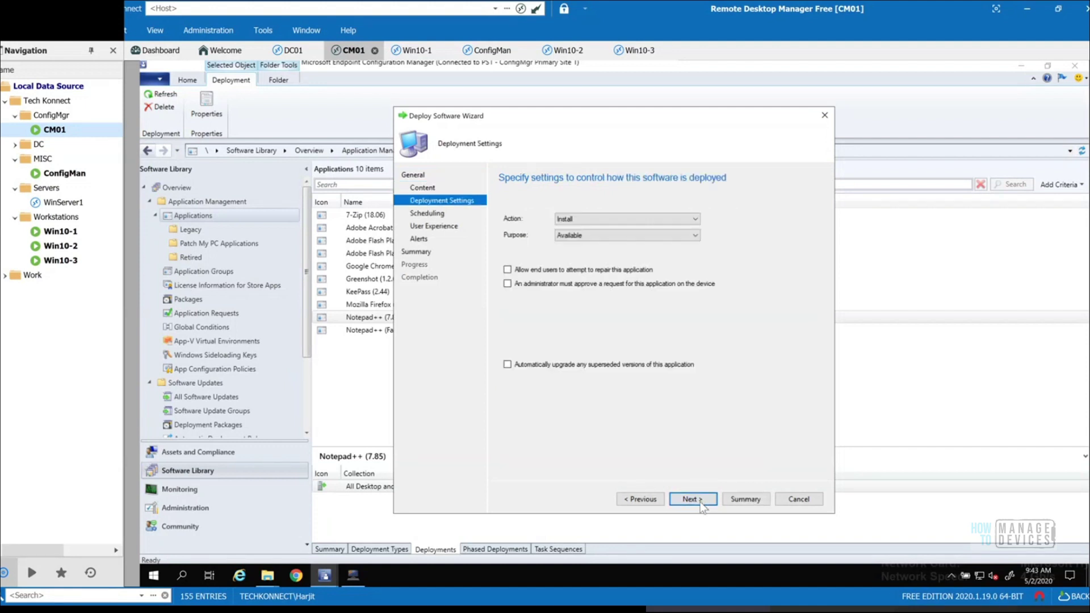
# - Examine the deployment's purpose and action options, try the Uninstall action, and cancel the deployment
pyautogui.click(621, 236)
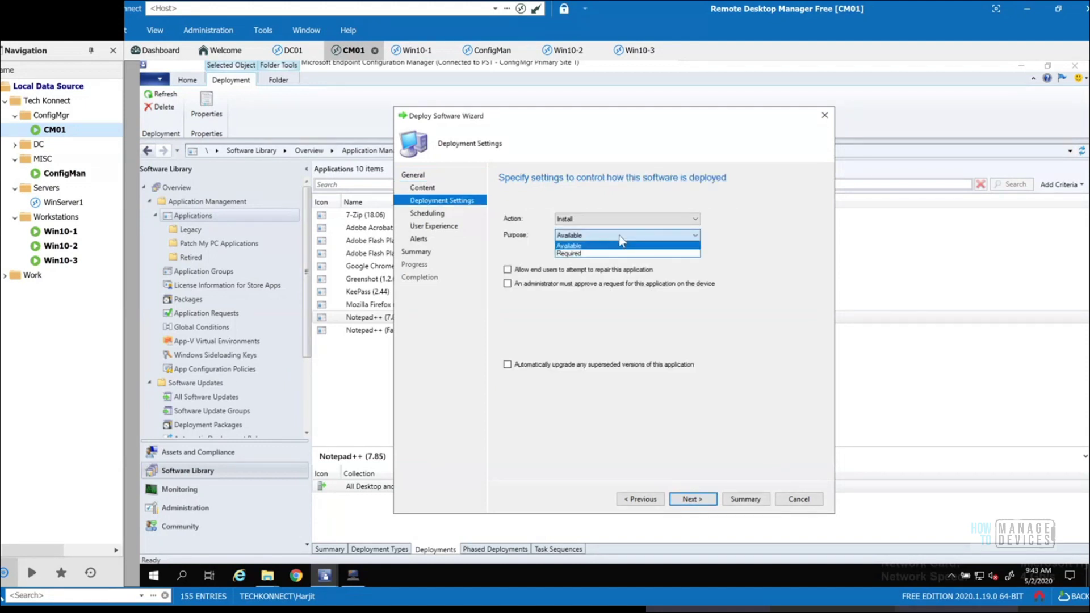
pyautogui.click(620, 236)
pyautogui.click(633, 216)
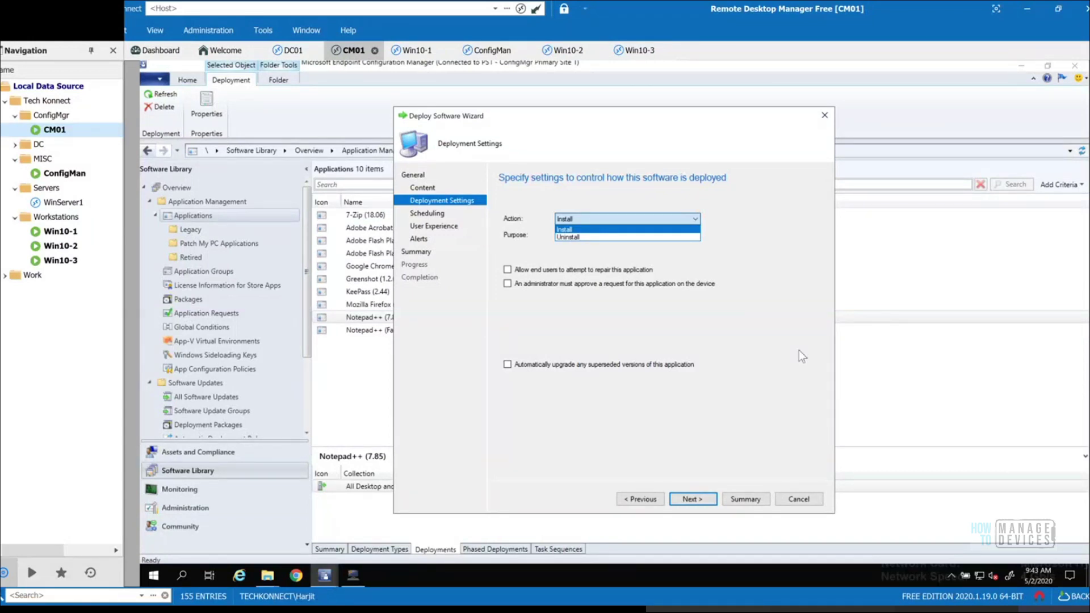
pyautogui.click(727, 151)
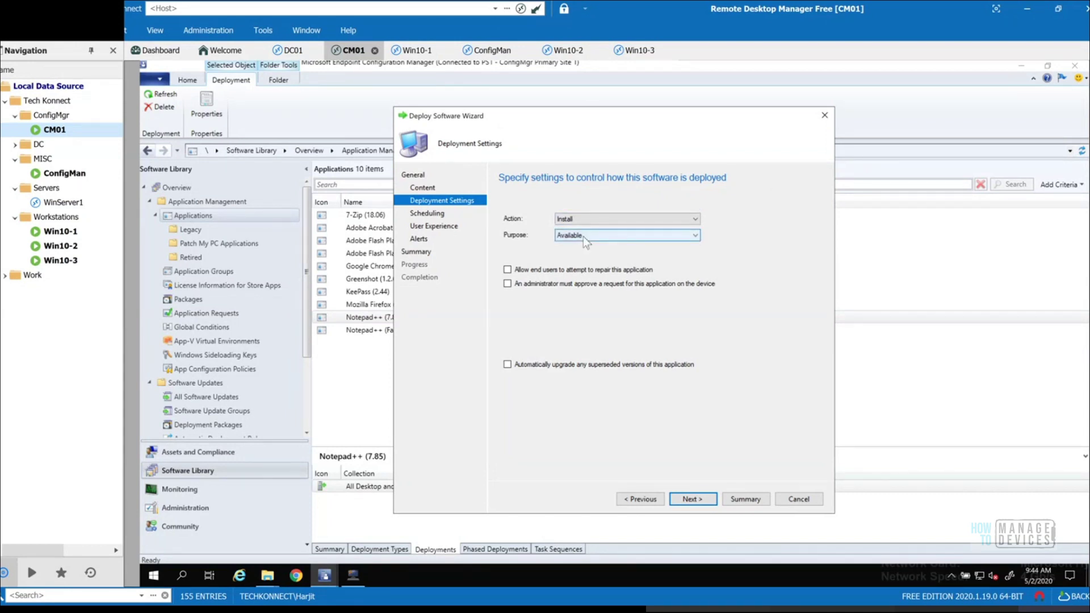
pyautogui.click(620, 220)
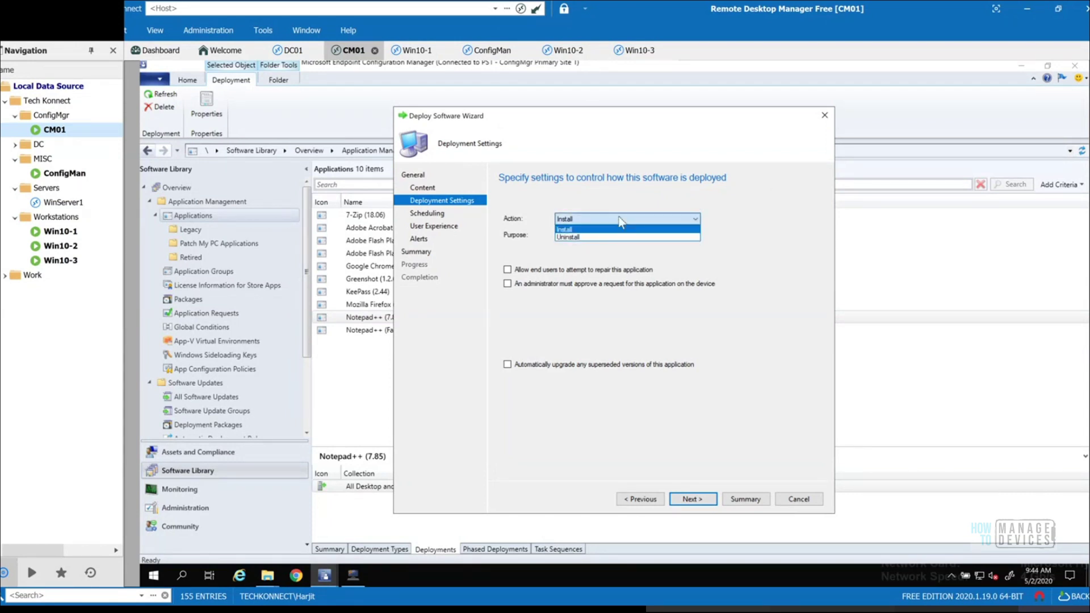
pyautogui.click(588, 236)
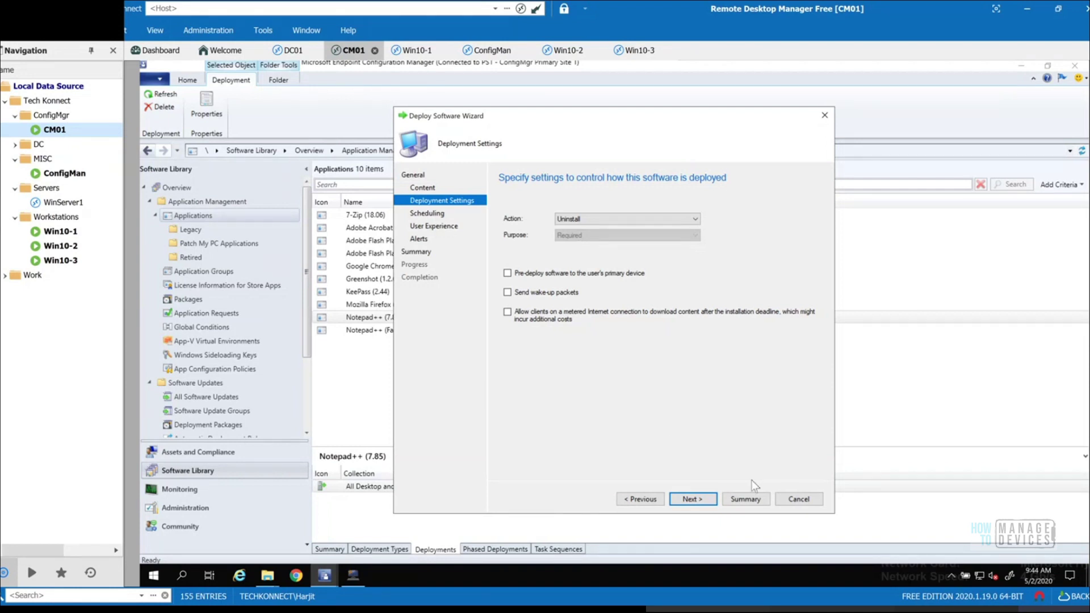
pyautogui.click(797, 499)
pyautogui.click(639, 361)
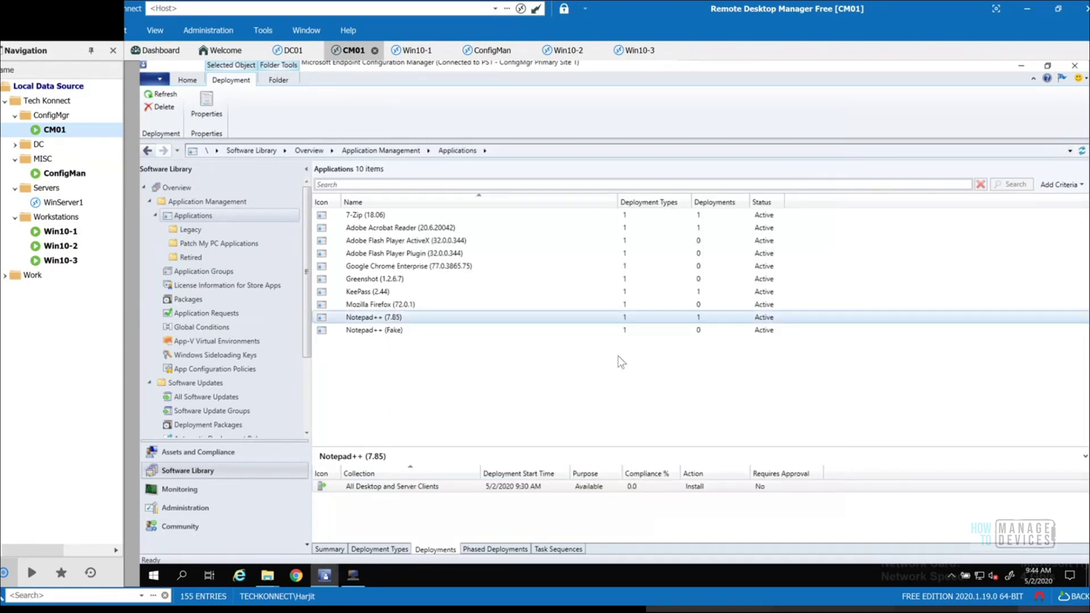
# - Switch to the ConfigMan session and look through its application list for the current and Legacy application pairs
pyautogui.click(64, 174)
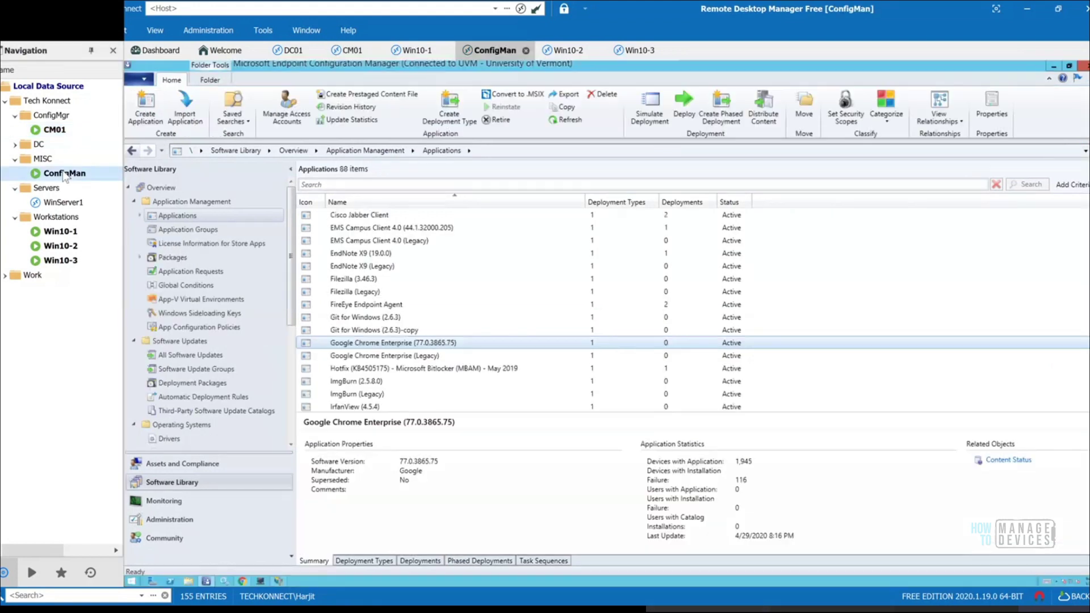
pyautogui.click(408, 228)
pyautogui.scroll(5, 423, 287)
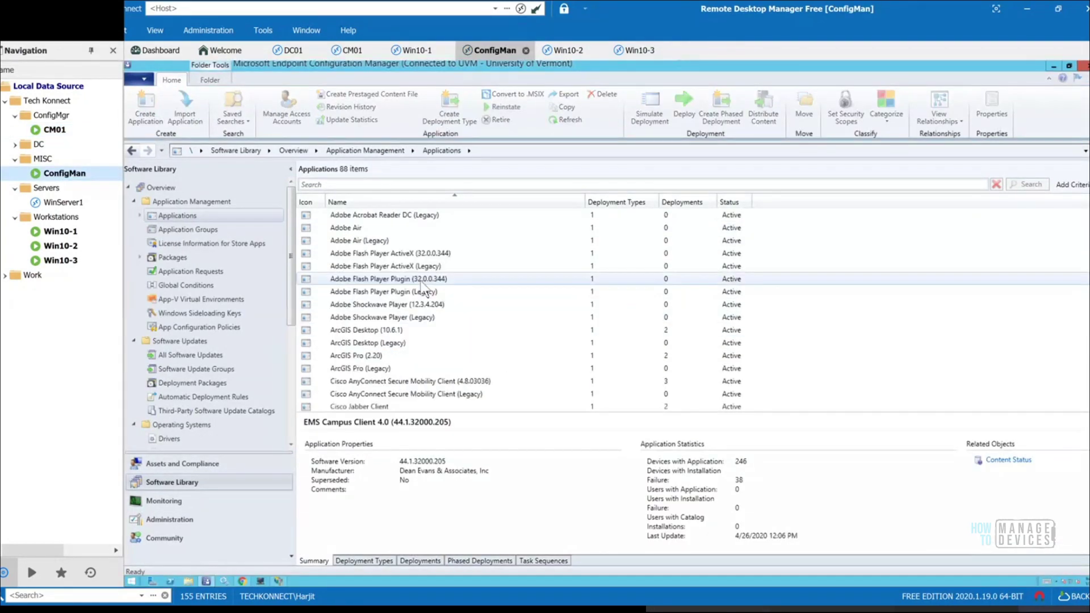
pyautogui.scroll(1, 424, 287)
pyautogui.scroll(-11, 423, 281)
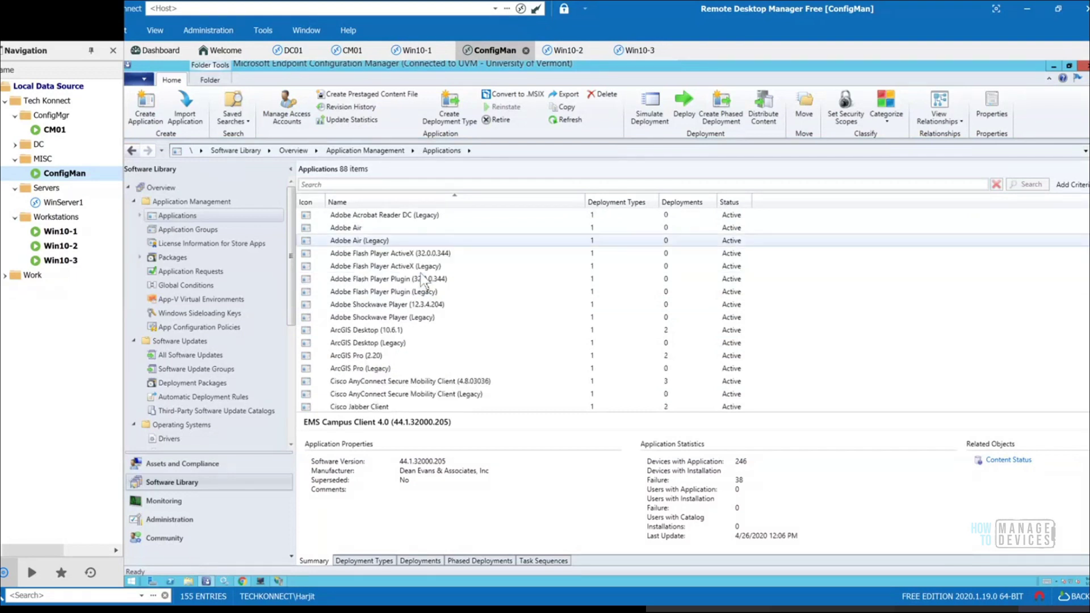
pyautogui.scroll(-8, 423, 281)
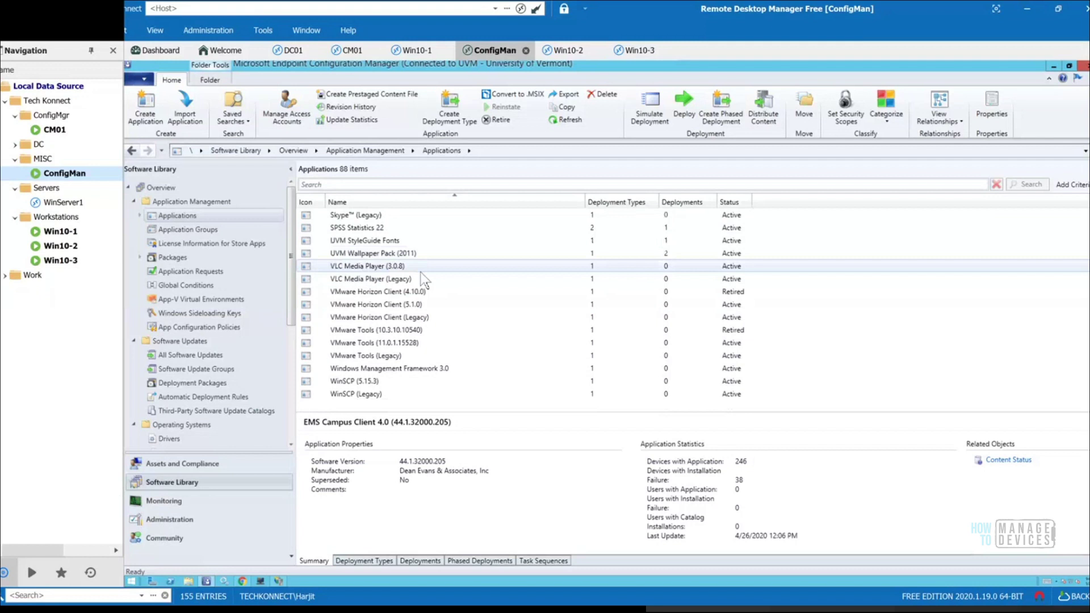
pyautogui.scroll(6, 423, 280)
pyautogui.scroll(10, 423, 279)
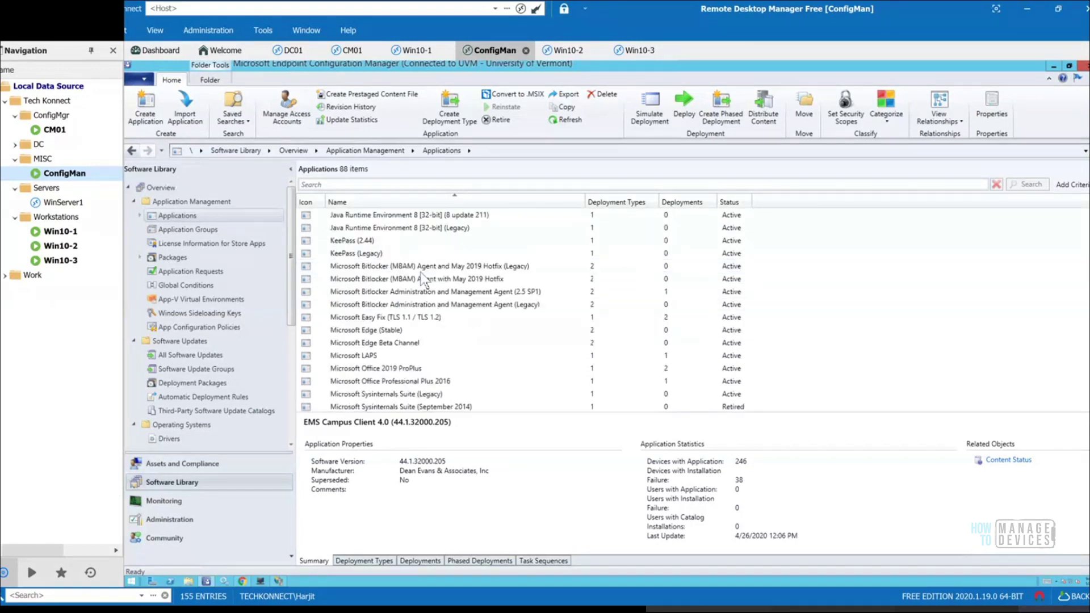
pyautogui.scroll(3, 423, 281)
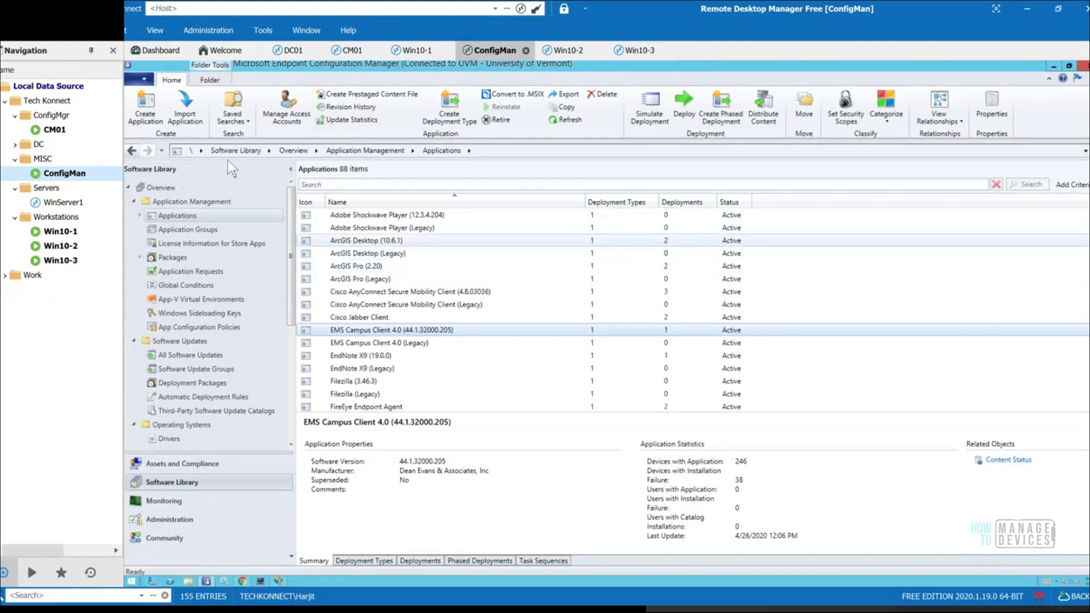
# - Return to the Win10-1 session and check the Updates and Applications lists in Software Center
pyautogui.click(55, 129)
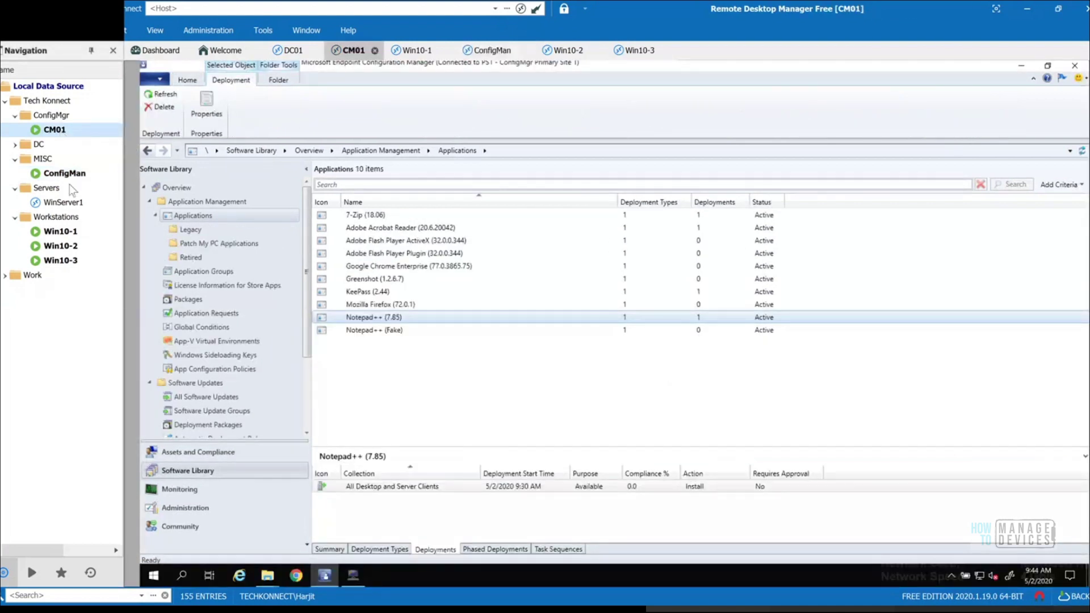
pyautogui.click(54, 234)
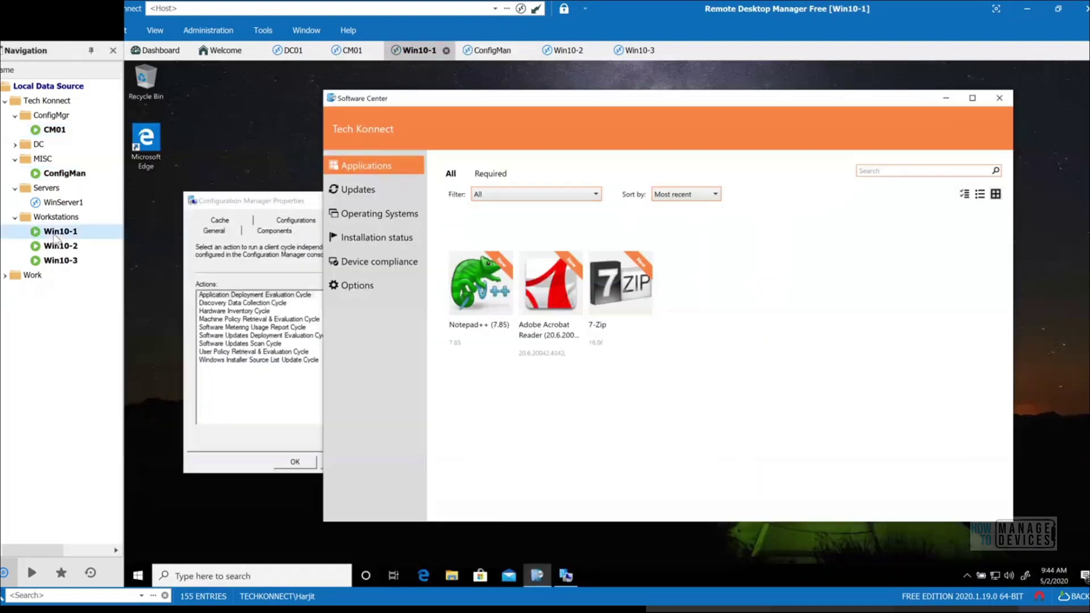
pyautogui.click(358, 191)
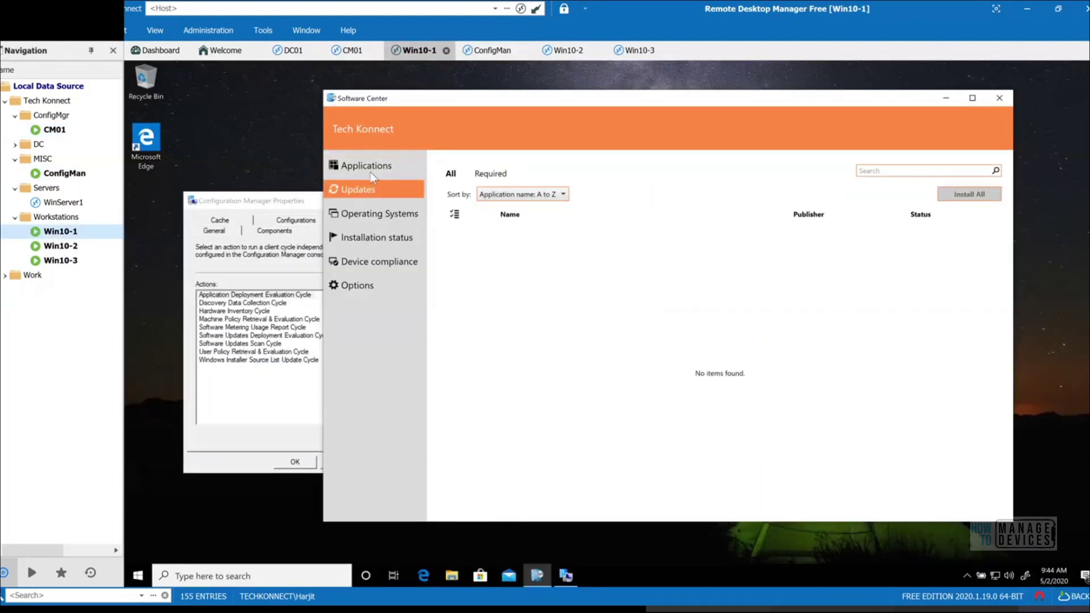
pyautogui.click(370, 172)
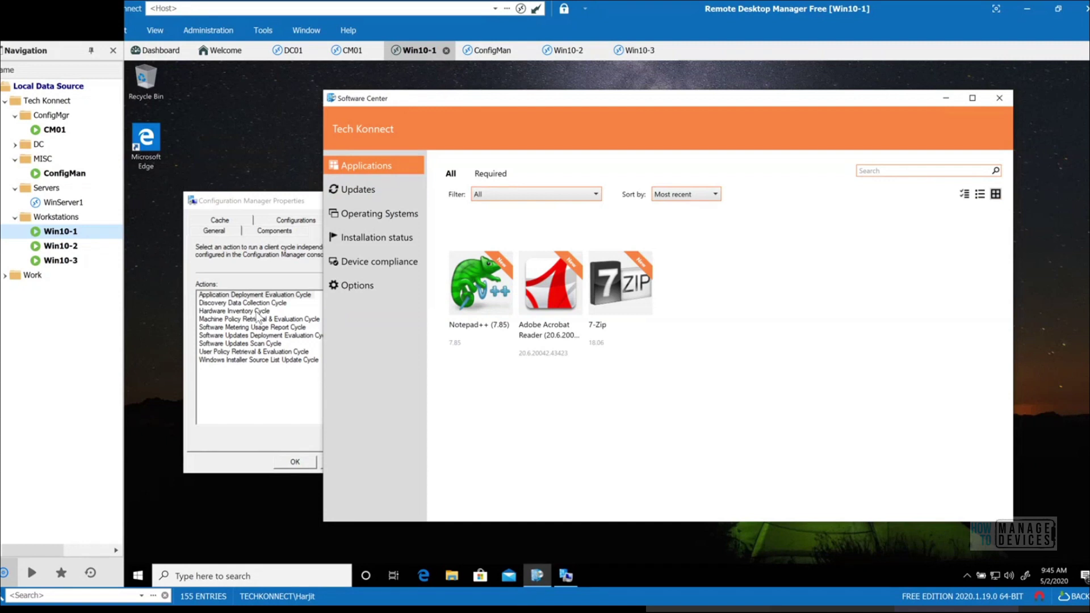
# - Switch to Win10-2 and check the offered applications and updates in Software Center
pyautogui.doubleClick(60, 246)
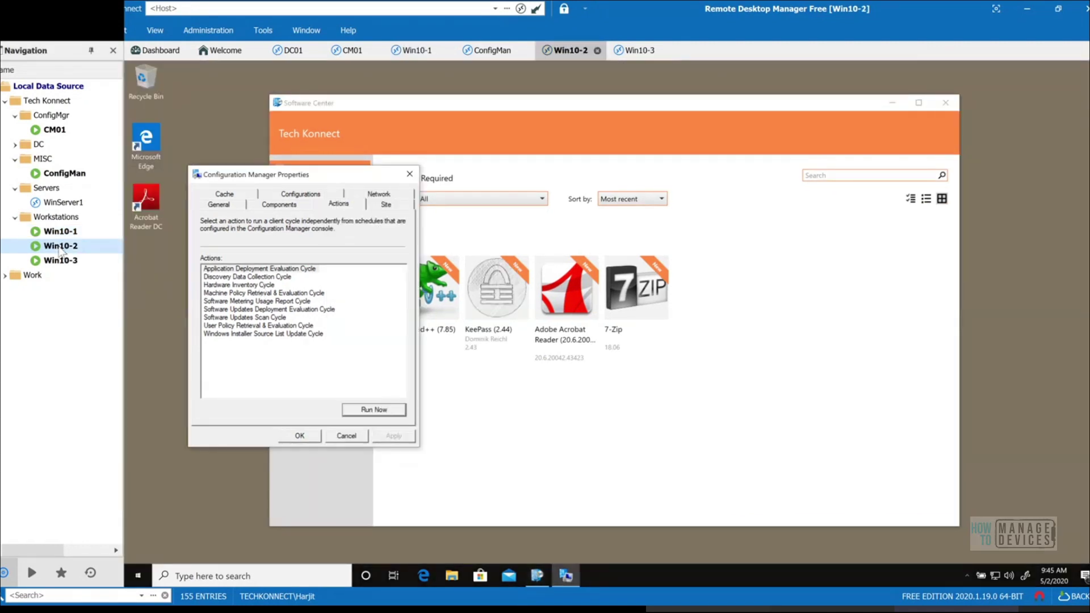
pyautogui.click(486, 112)
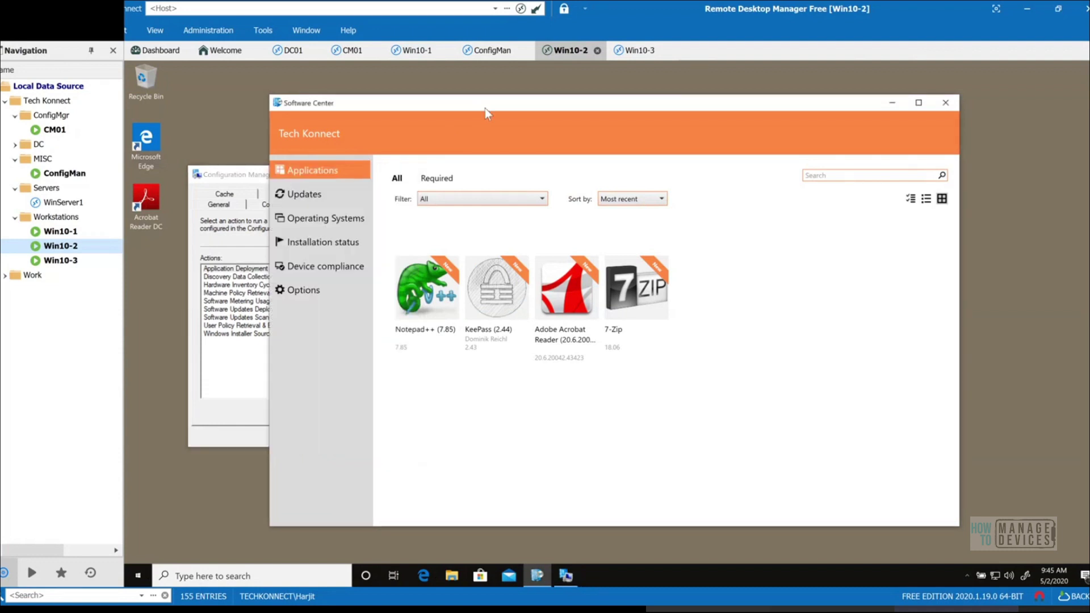
pyautogui.click(305, 195)
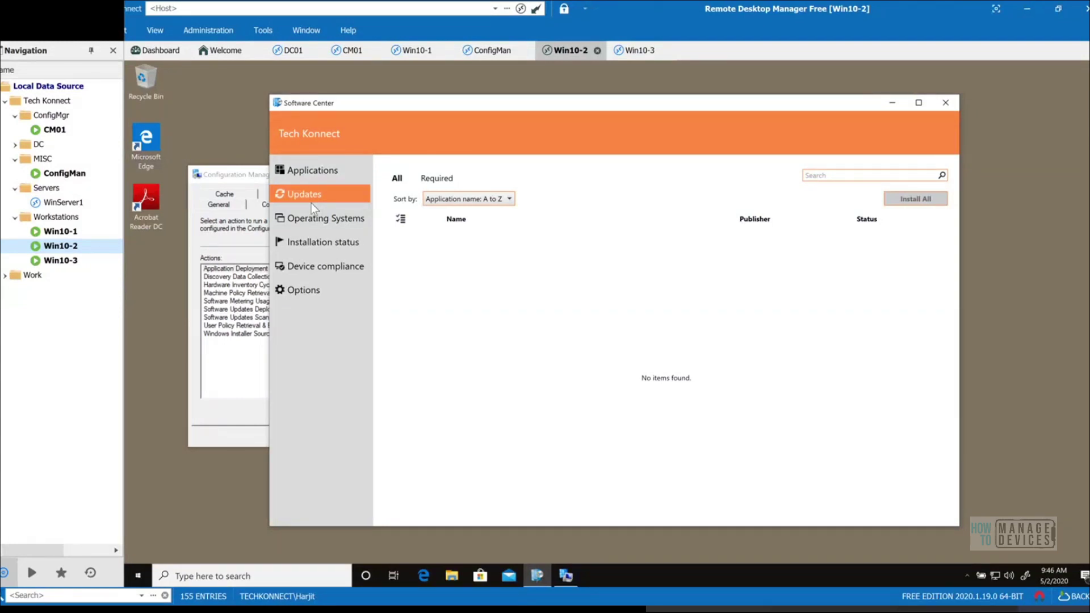
# - Revisit the Notepad++ (7.85) deployment on CM01 and return to Software Center on Win10-1
pyautogui.click(57, 132)
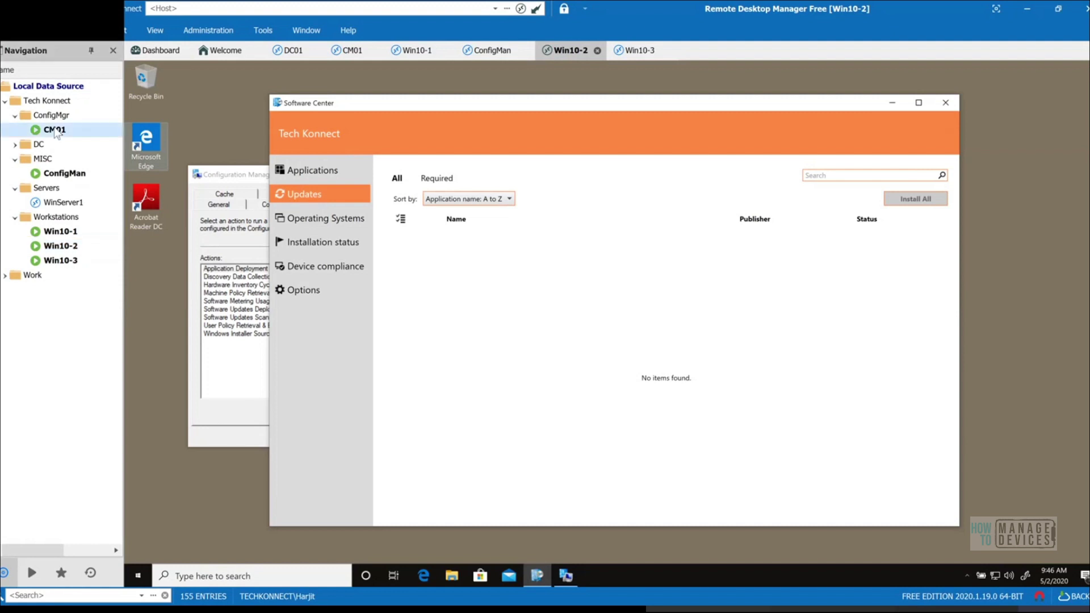
pyautogui.doubleClick(57, 131)
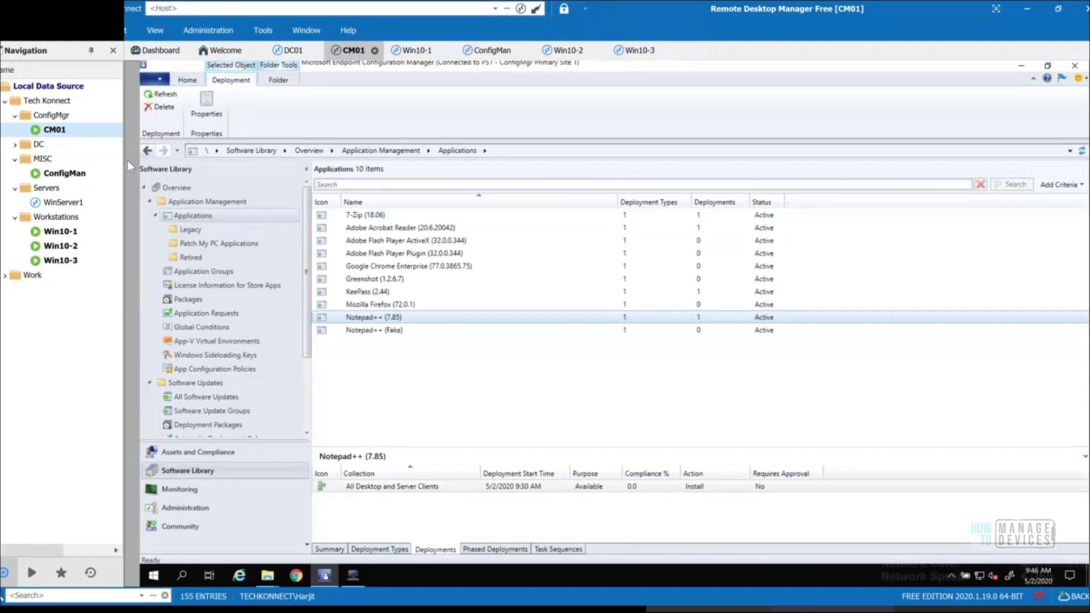
pyautogui.click(62, 233)
pyautogui.doubleClick(61, 232)
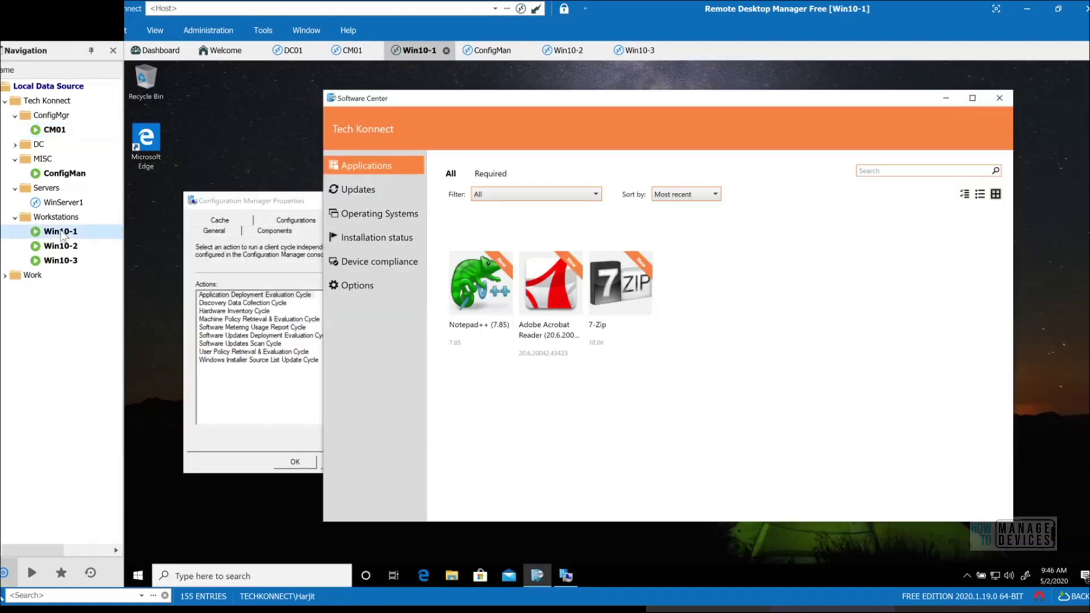
# - Run the Machine Policy Retrieval & Evaluation Cycle and the Application Deployment Evaluation Cycle on the Win10-1 client
pyautogui.click(275, 320)
pyautogui.click(369, 435)
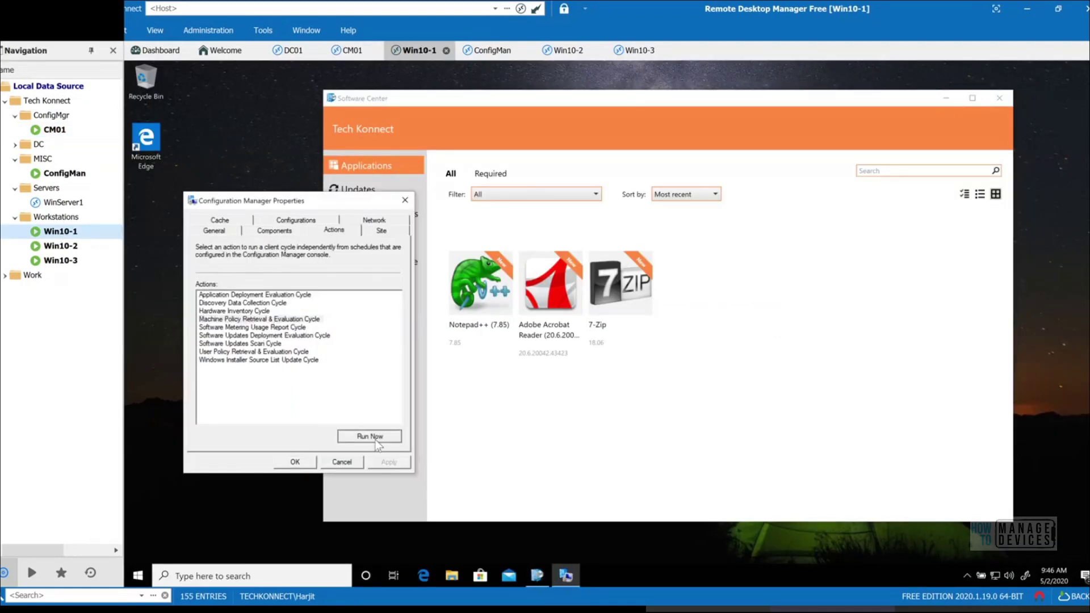
pyautogui.click(721, 362)
pyautogui.click(309, 296)
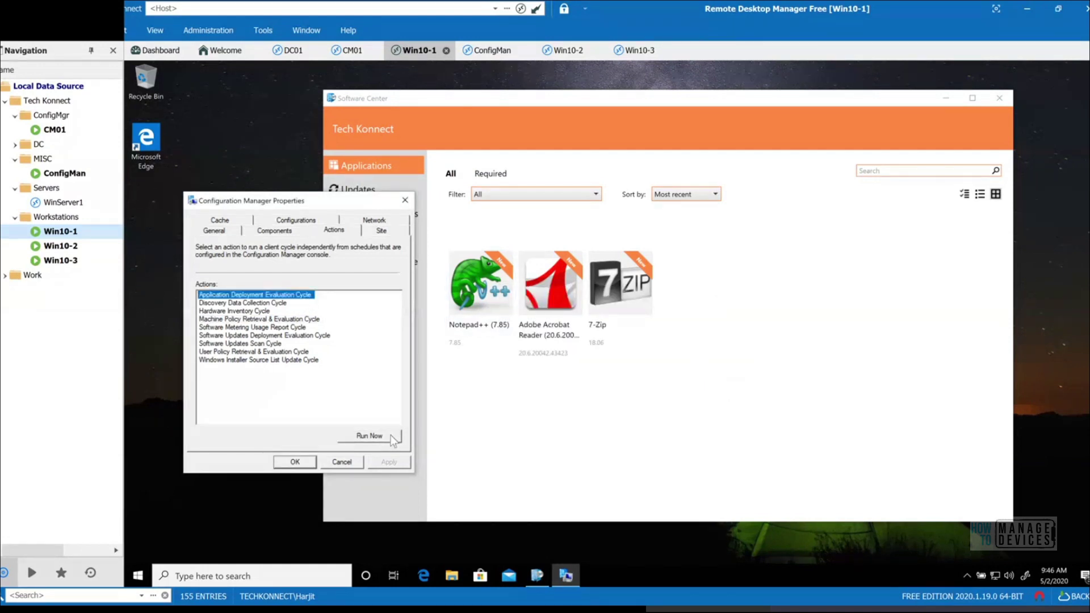
pyautogui.click(391, 436)
pyautogui.click(706, 364)
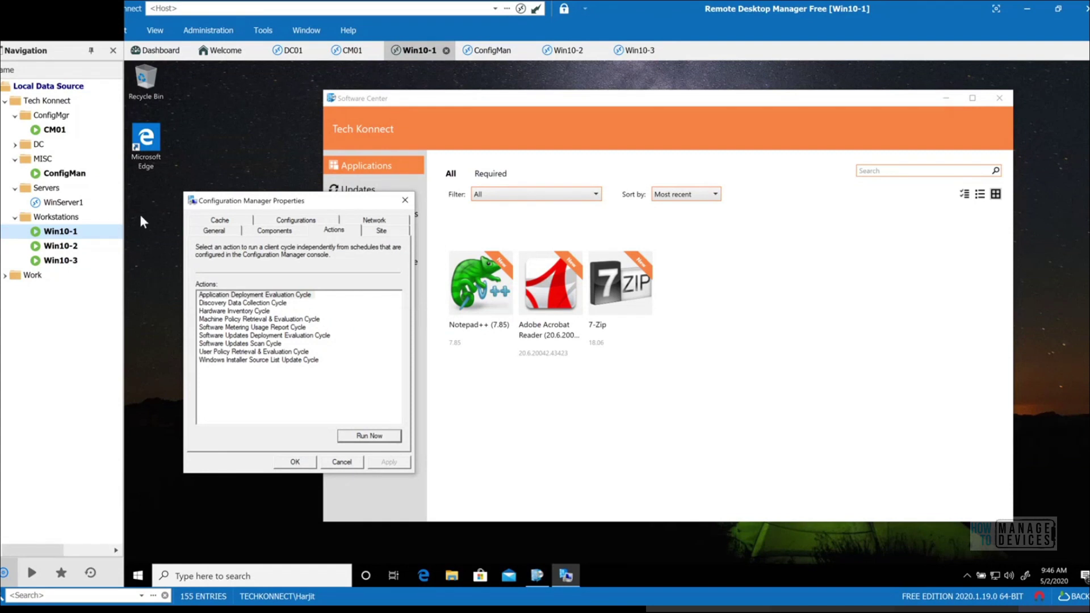
# - Switch to CM01, view the installers in the Mozilla_Firefox 75.0 source folder, and return to the Configuration Manager console
pyautogui.click(45, 132)
pyautogui.doubleClick(45, 132)
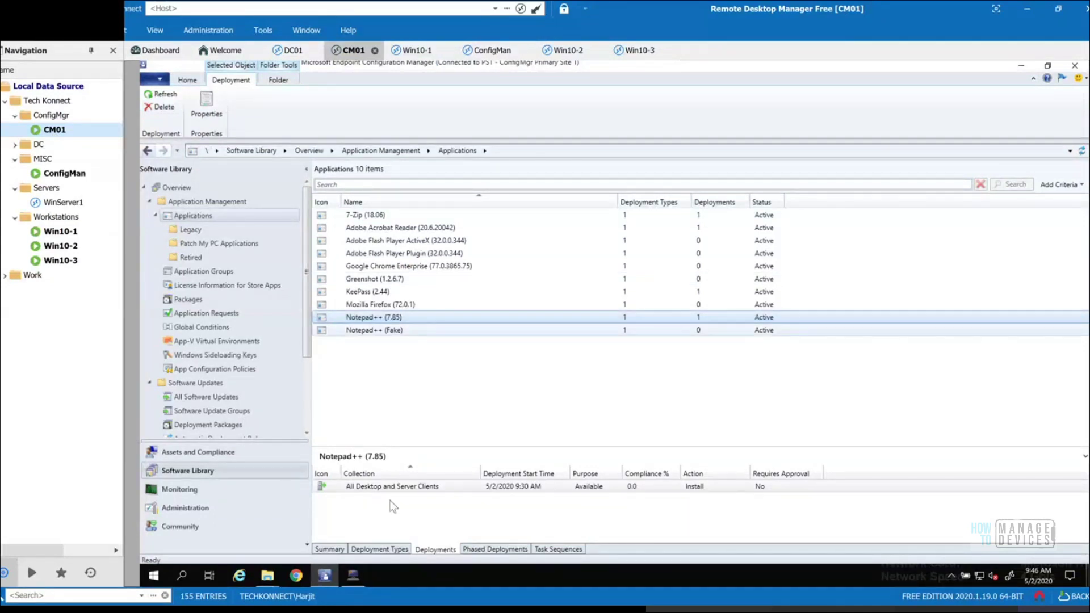
pyautogui.moveTo(269, 578)
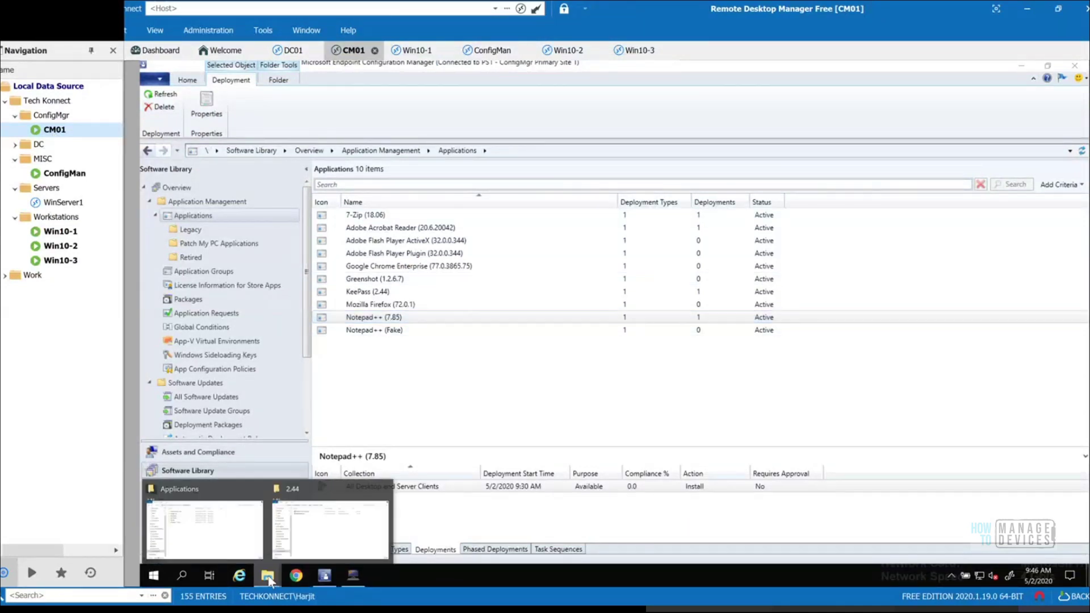
pyautogui.click(337, 540)
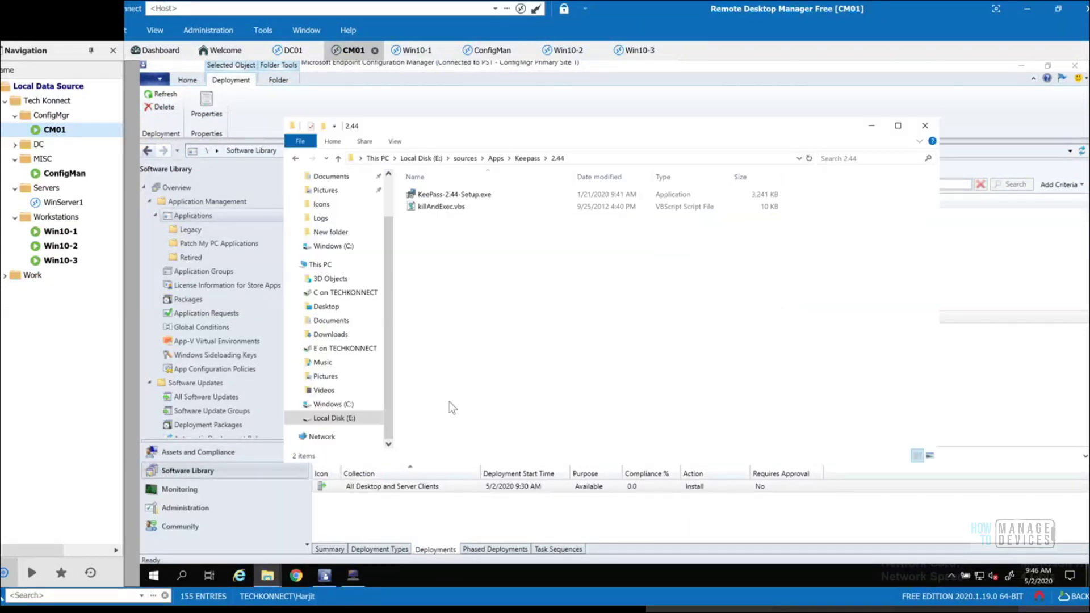
pyautogui.click(502, 162)
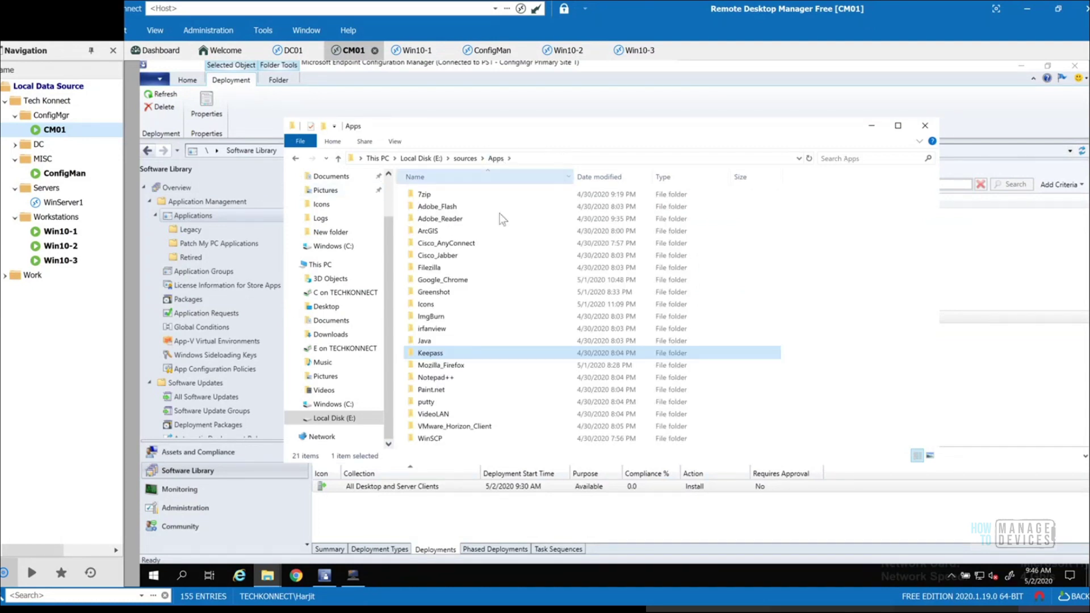
pyautogui.click(469, 368)
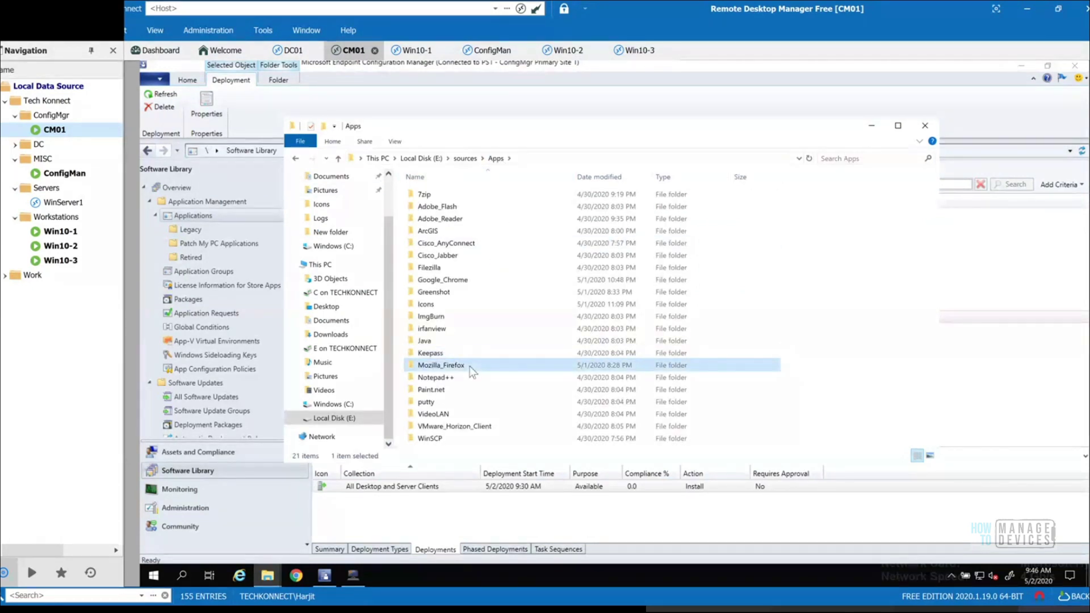
pyautogui.doubleClick(469, 367)
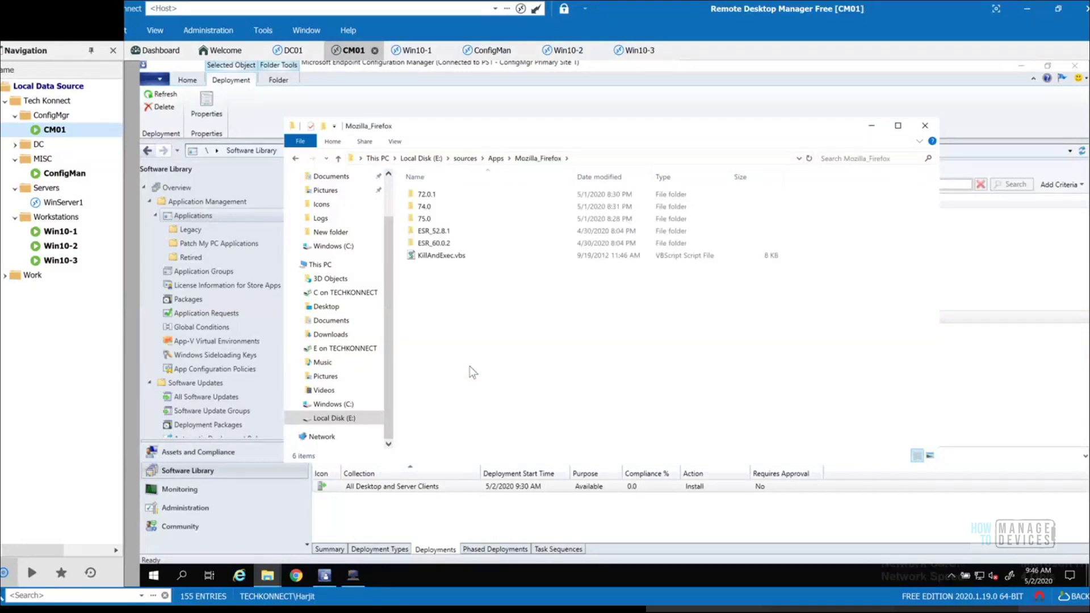
pyautogui.doubleClick(437, 219)
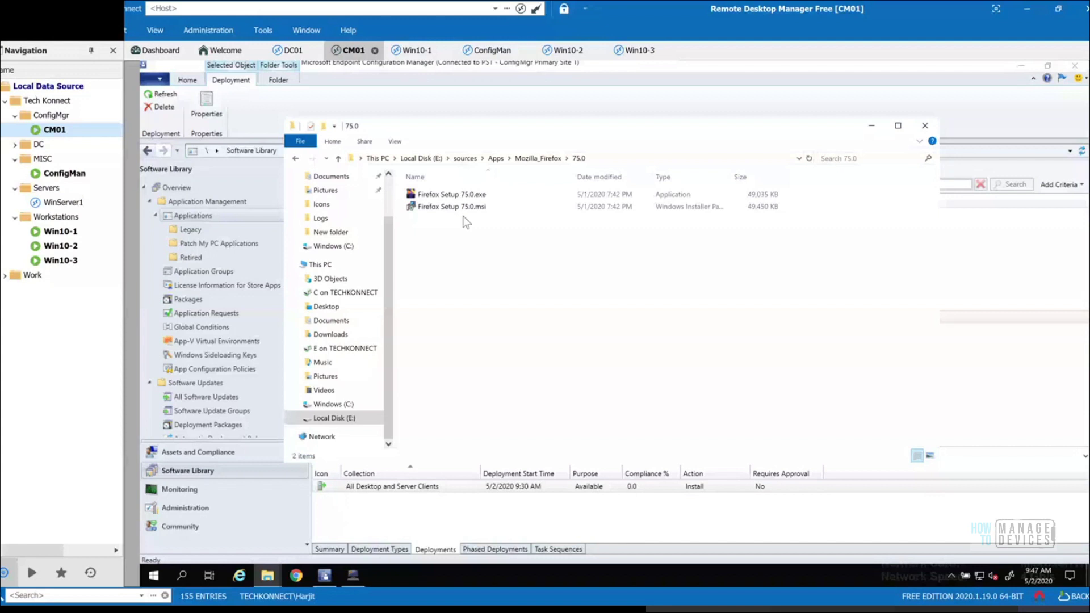
pyautogui.click(444, 95)
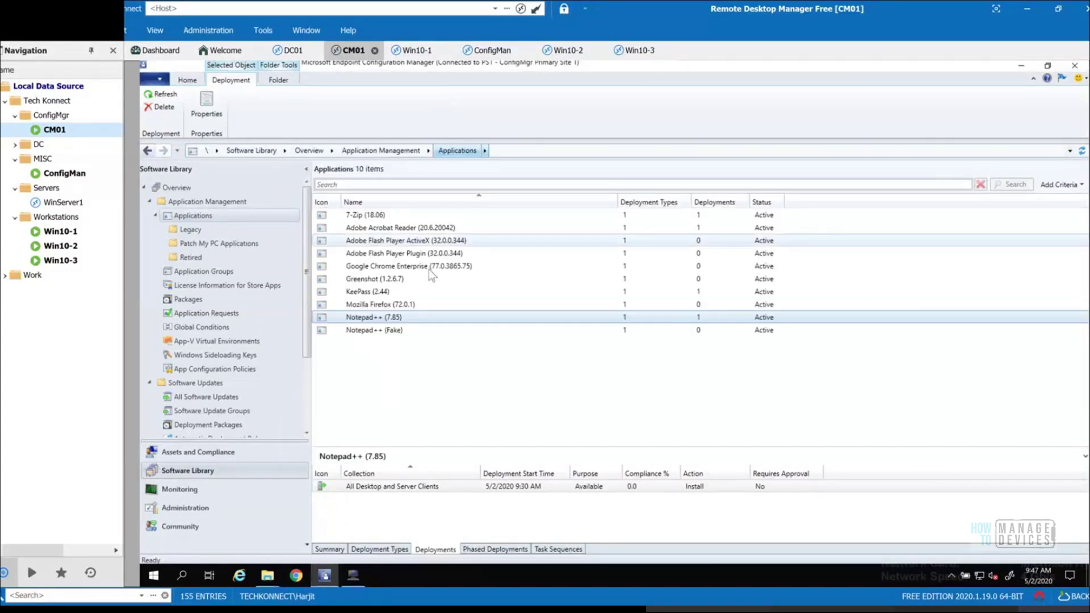
# - Look over the 7-Zip (18.06) application's deployment and its available actions
pyautogui.click(390, 218)
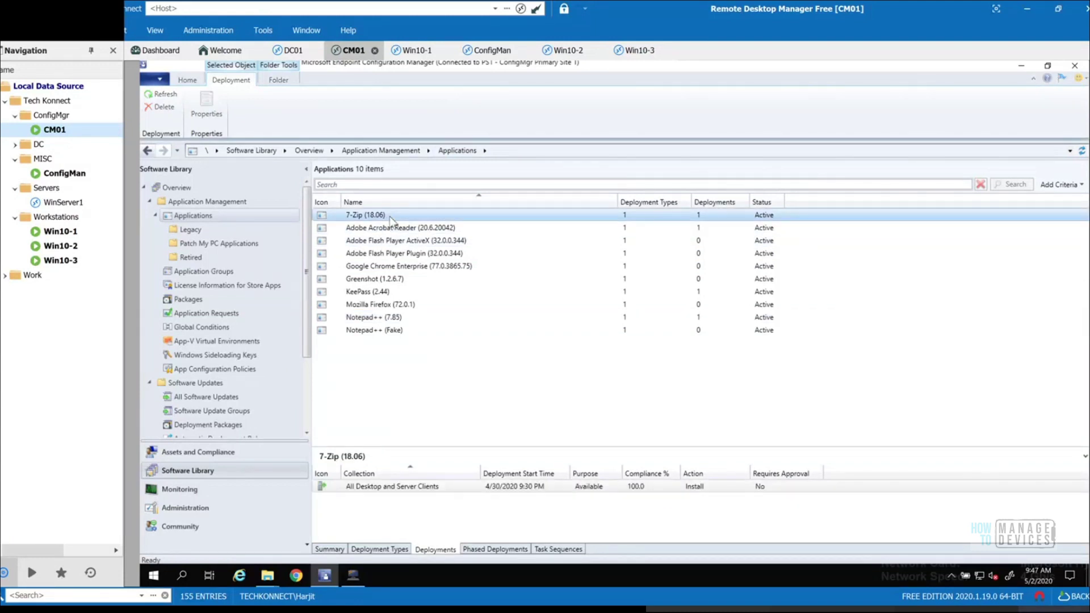
pyautogui.rightClick(391, 218)
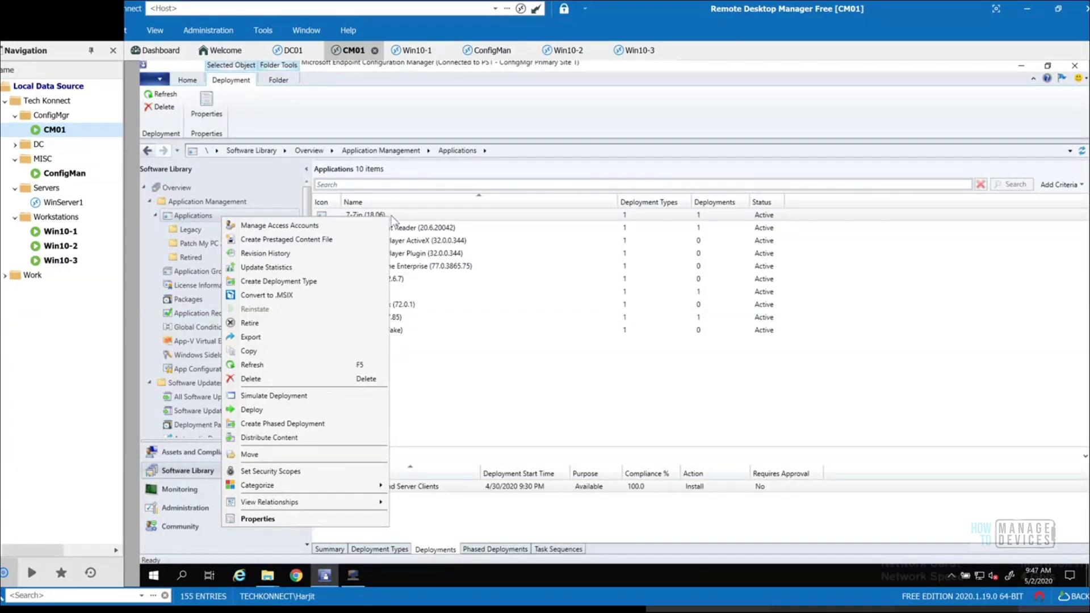
pyautogui.click(493, 115)
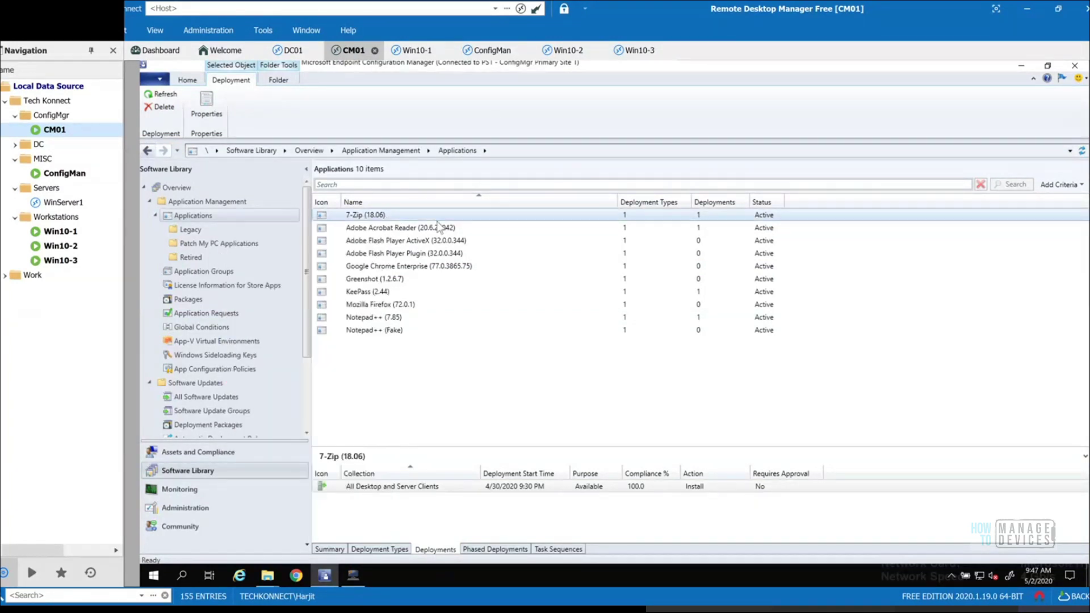
# - Open the script deployment type of Mozilla Firefox (72.0.1) and review its installation program with the /s switch
pyautogui.click(388, 308)
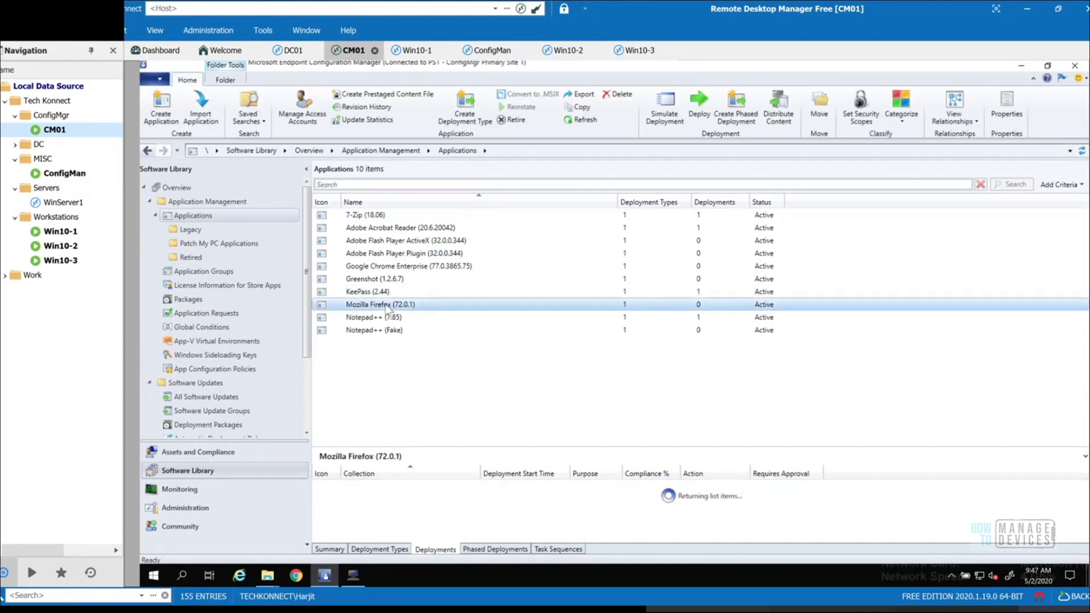
pyautogui.rightClick(388, 308)
pyautogui.press('Escape')
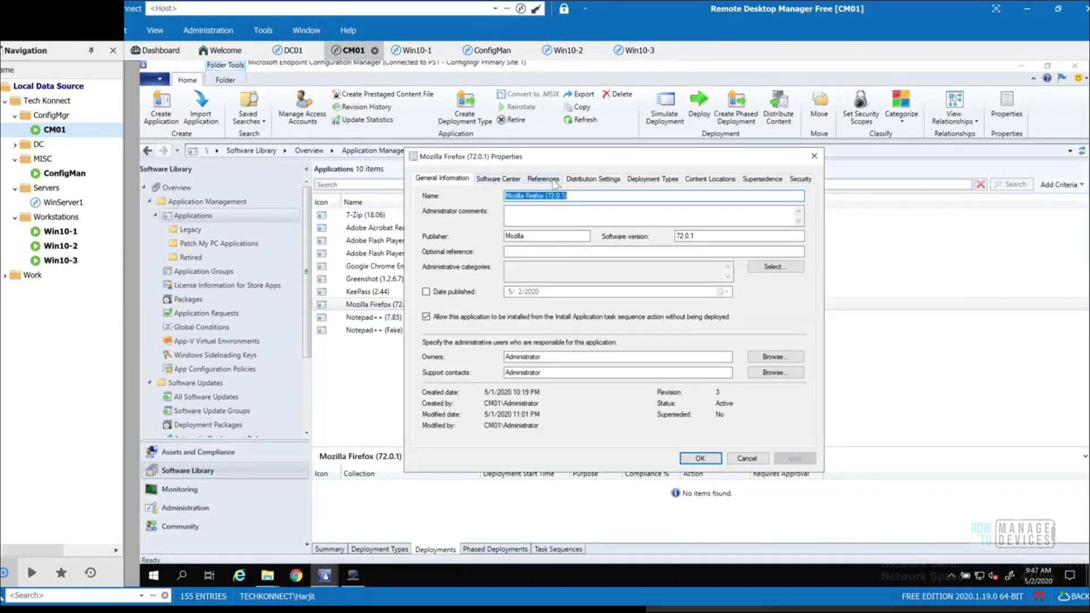
pyautogui.click(648, 186)
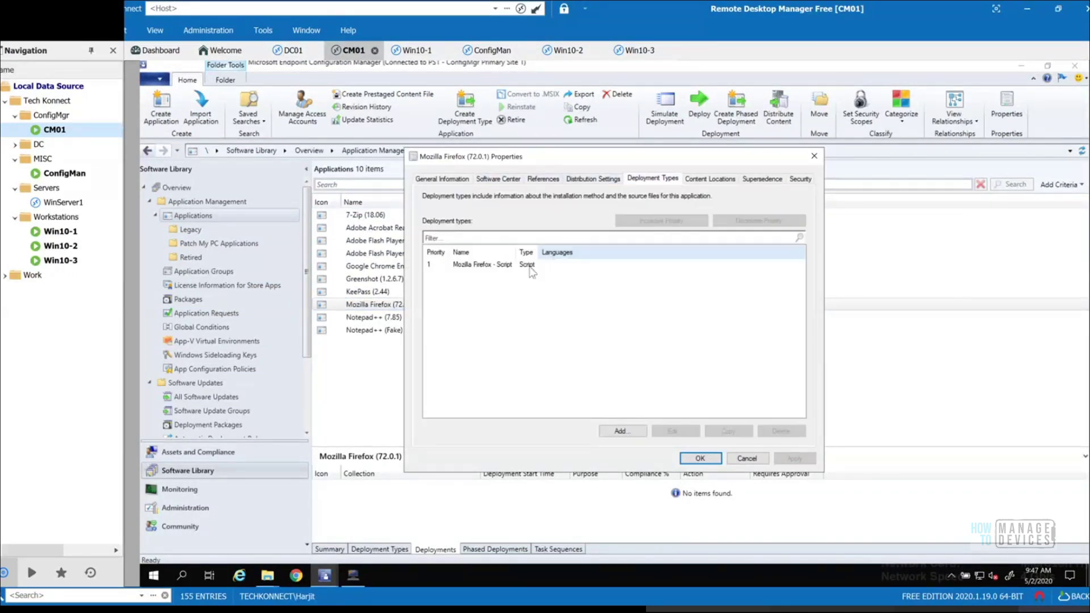
pyautogui.click(691, 433)
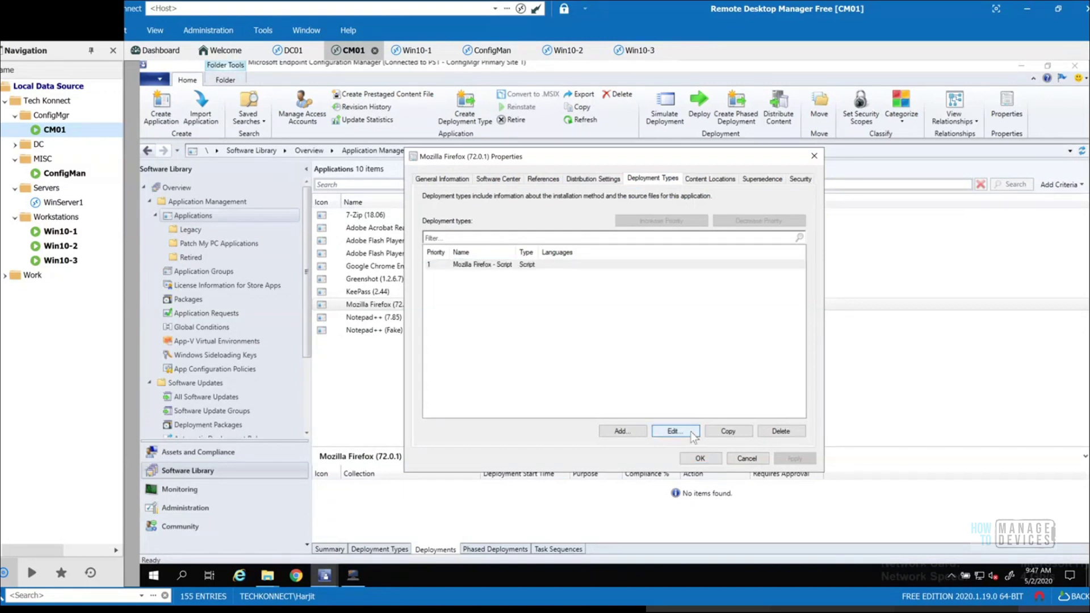
pyautogui.click(512, 181)
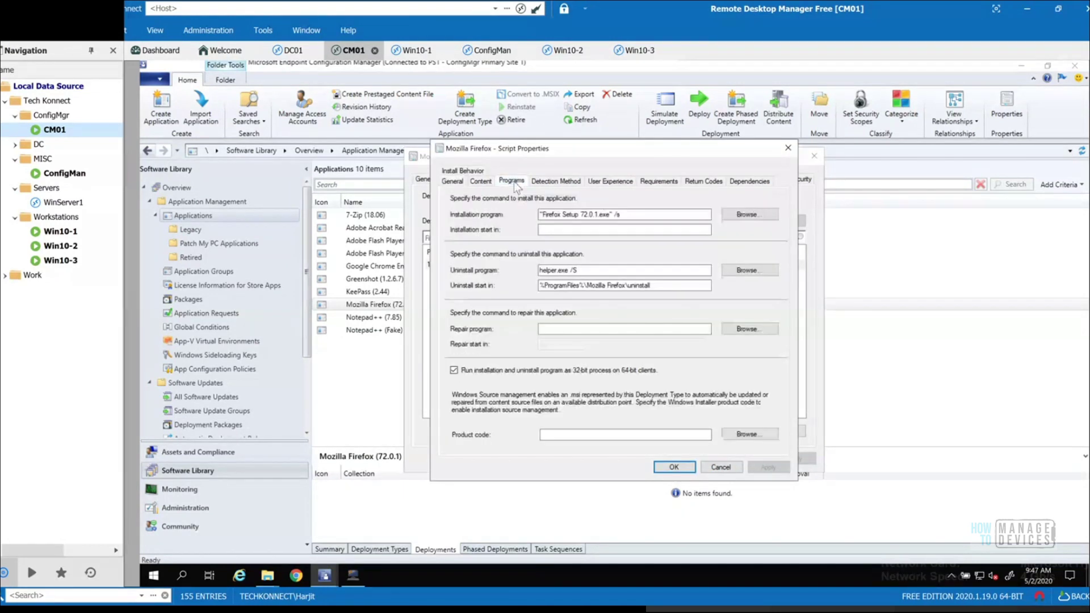
pyautogui.click(616, 215)
pyautogui.press('BackSpace')
pyautogui.press('BackSpace')
pyautogui.press('BackSpace')
pyautogui.write('/s')
# - Inspect the firefox.exe version clause in the Firefox deployment type's detection method and close the rule without changes
pyautogui.click(556, 181)
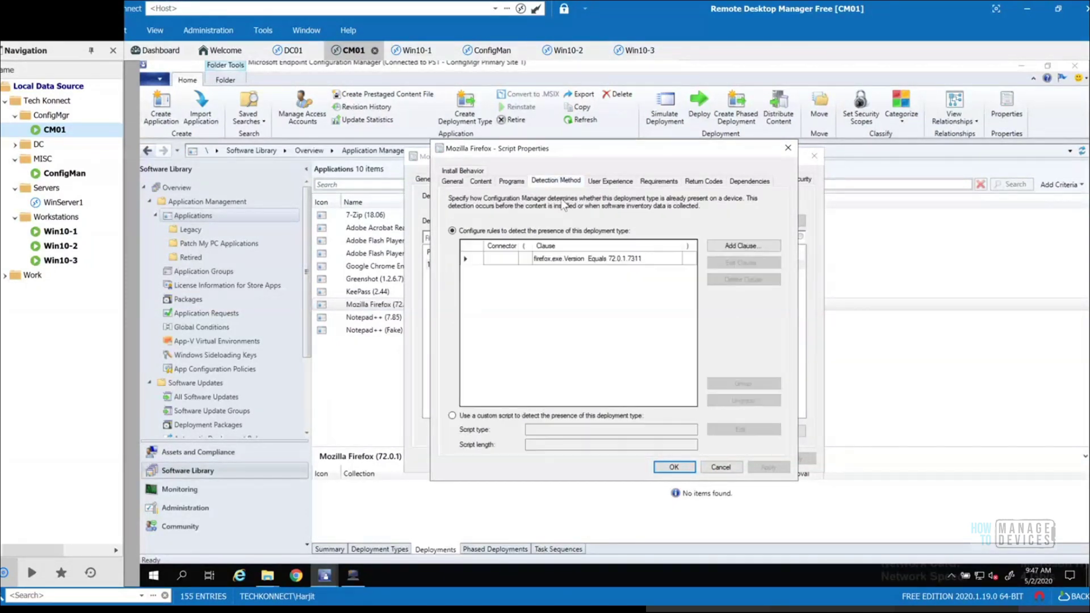
pyautogui.click(587, 260)
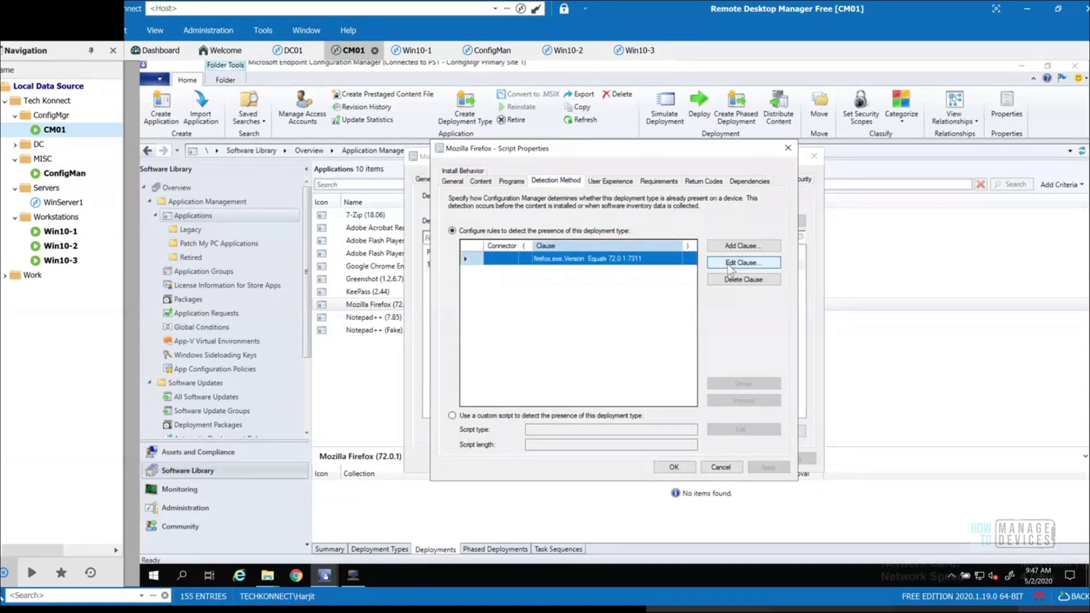
pyautogui.click(727, 262)
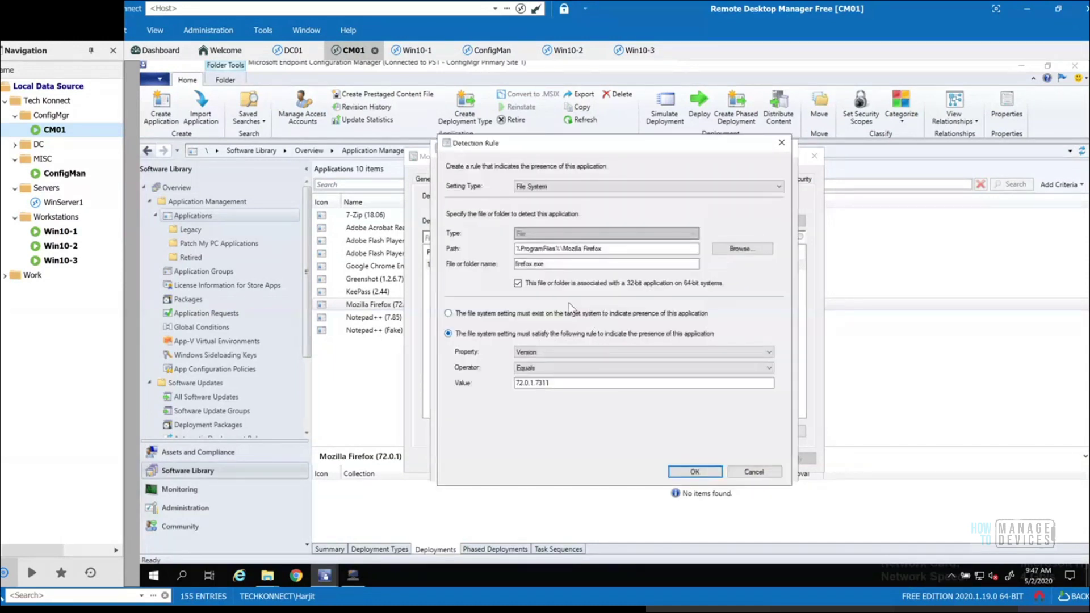
pyautogui.click(755, 472)
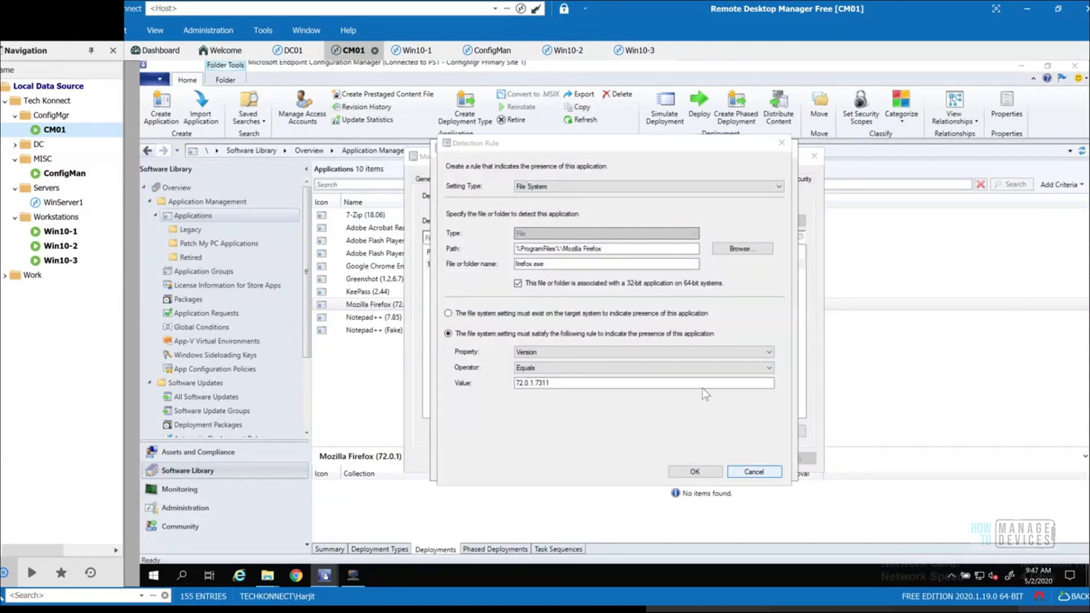
# - Review the Firefox deployment type's uninstall program and the folder it starts in
pyautogui.click(512, 181)
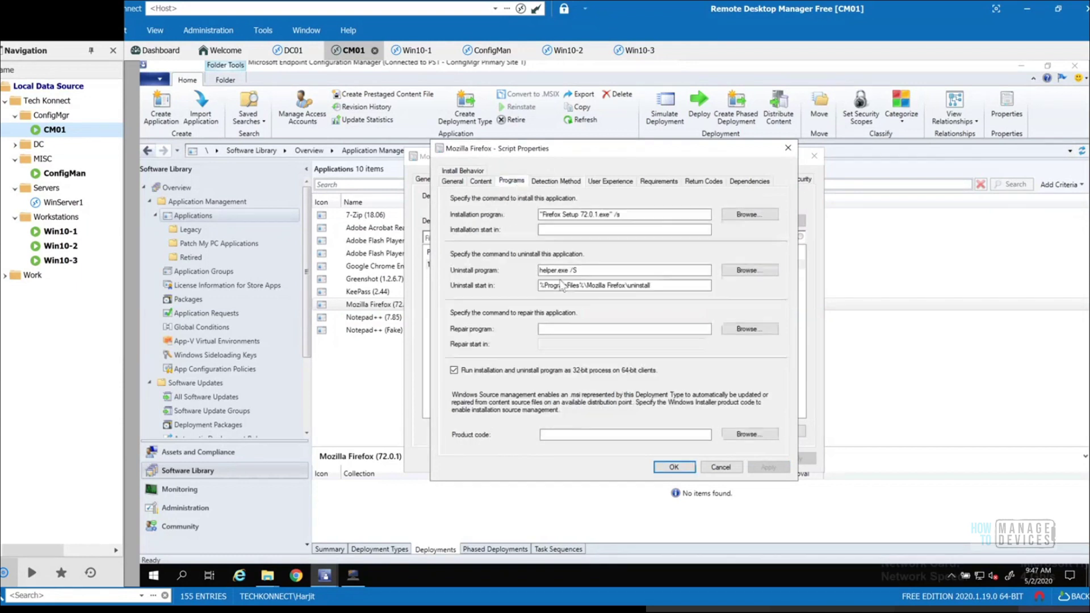
pyautogui.click(543, 271)
pyautogui.click(624, 286)
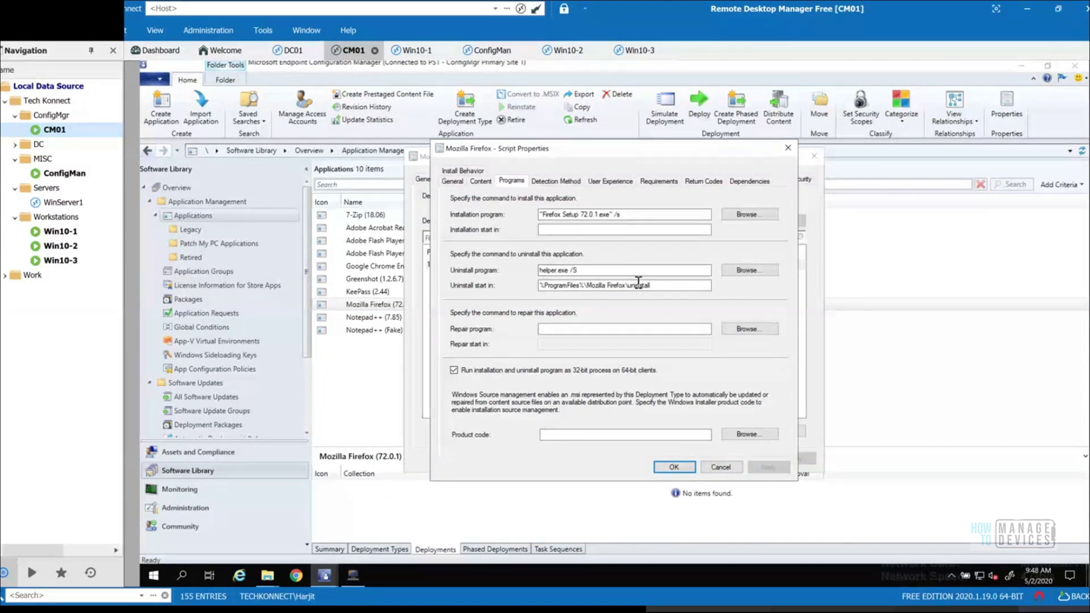
# - Add a Windows Installer detection rule and load its product code from Firefox Setup 75.0.msi in the Mozilla_Firefox 75.0 folder
pyautogui.click(560, 182)
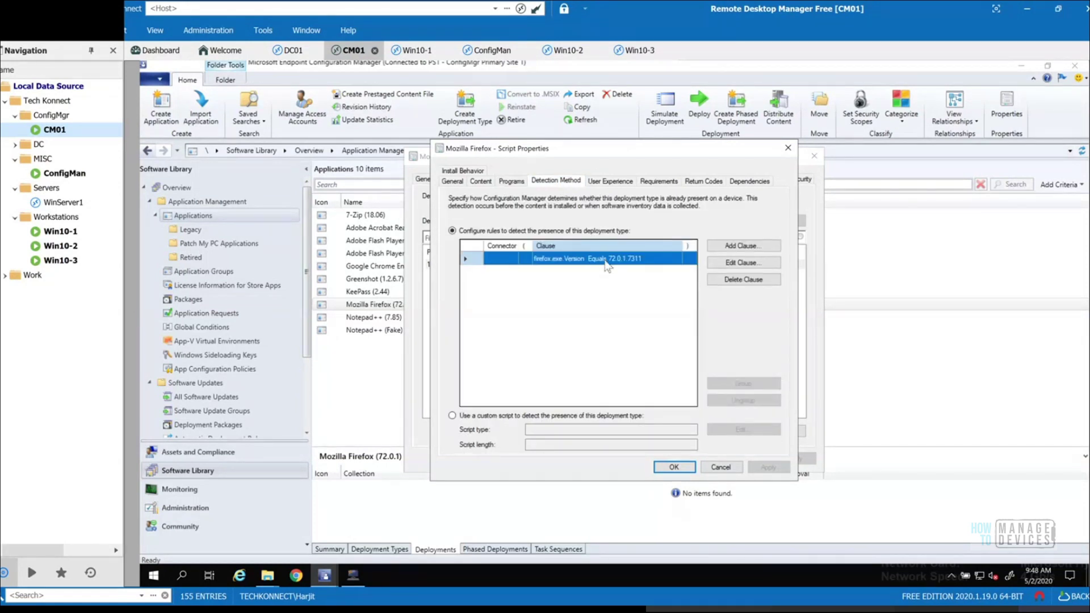
pyautogui.click(733, 244)
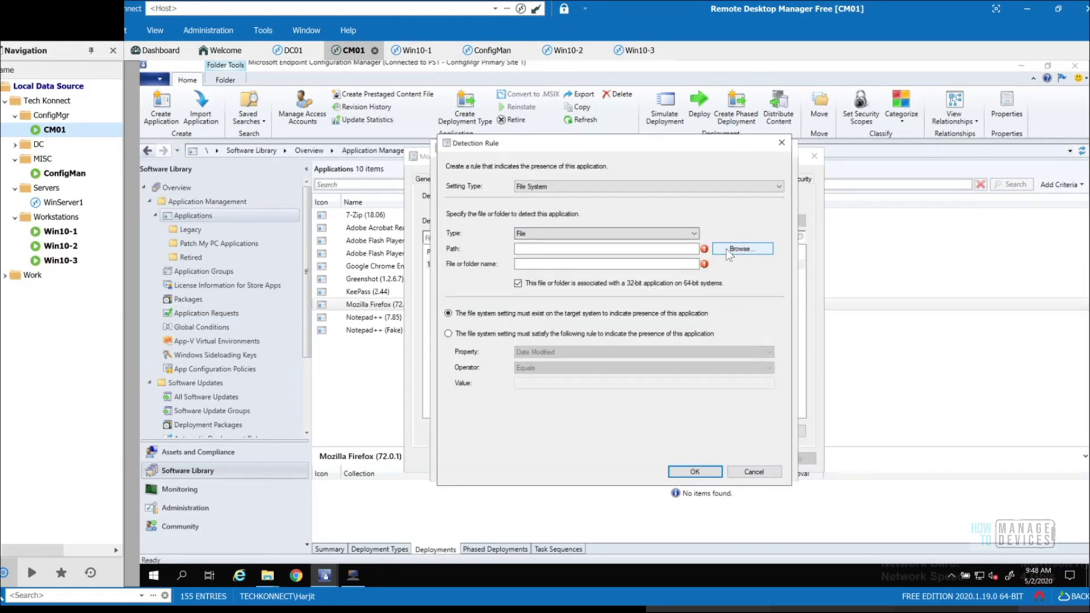
pyautogui.click(553, 188)
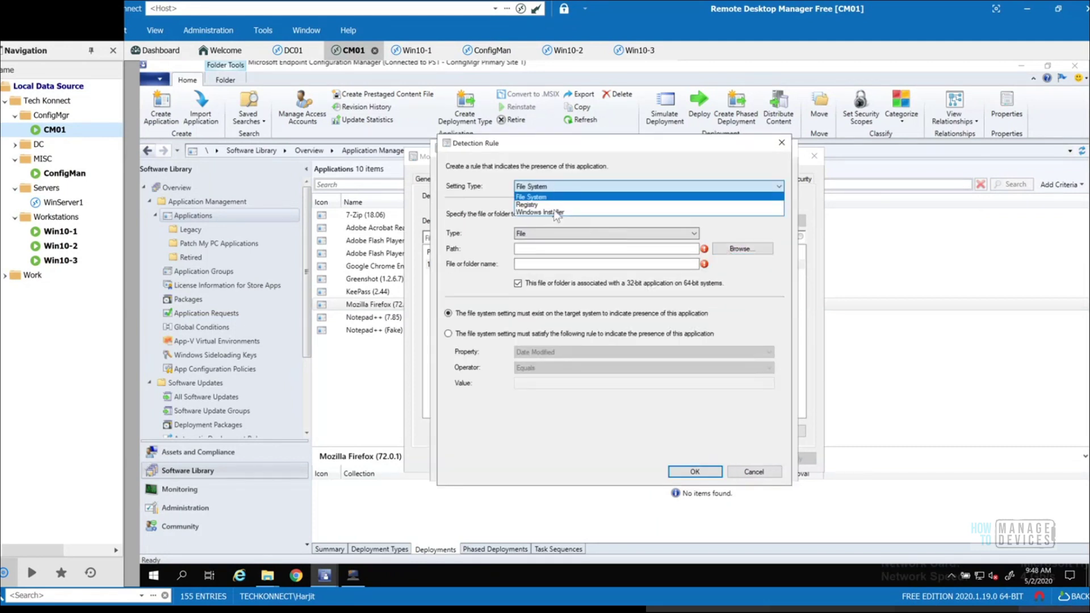
pyautogui.click(558, 214)
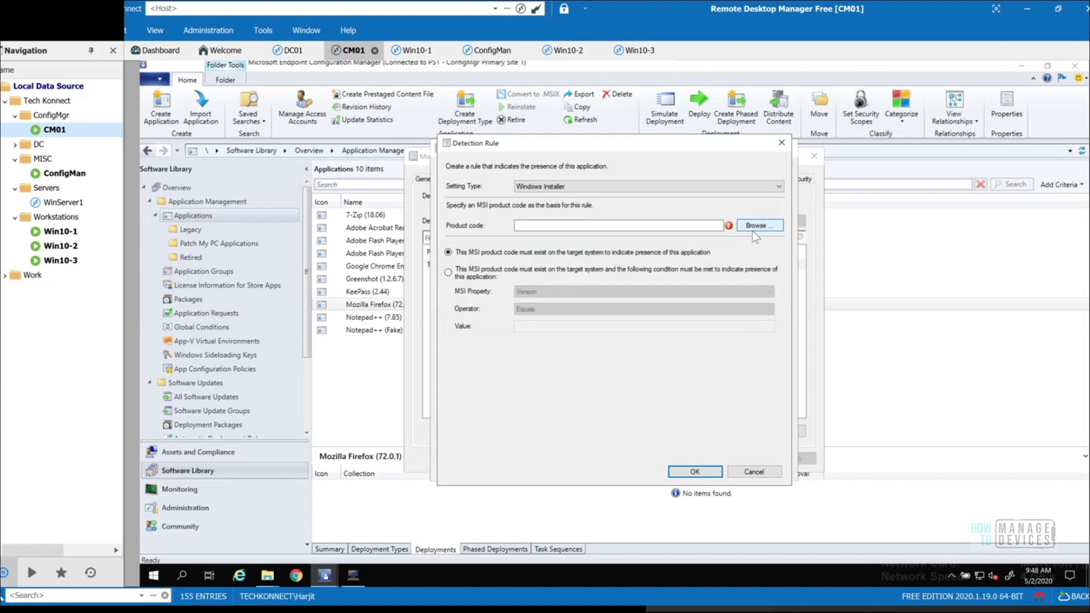
pyautogui.click(754, 229)
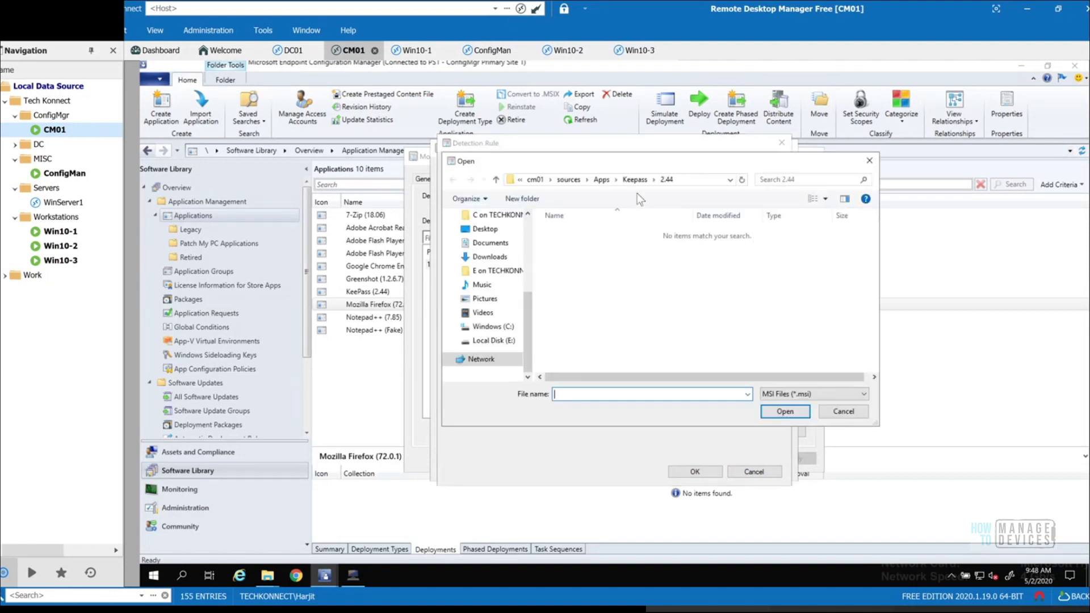
pyautogui.click(600, 180)
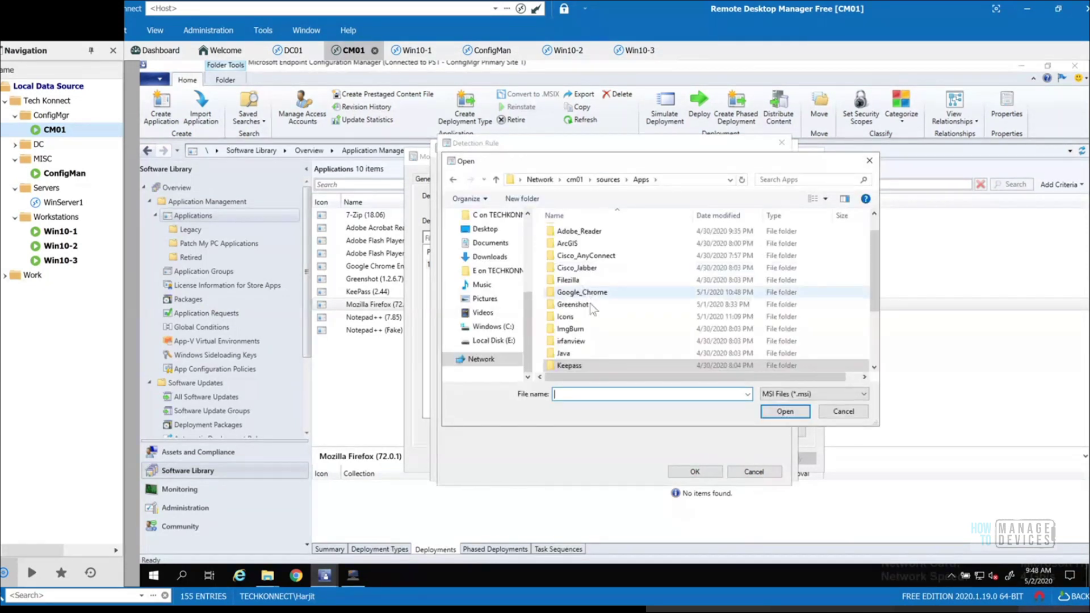
pyautogui.scroll(-2, 632, 336)
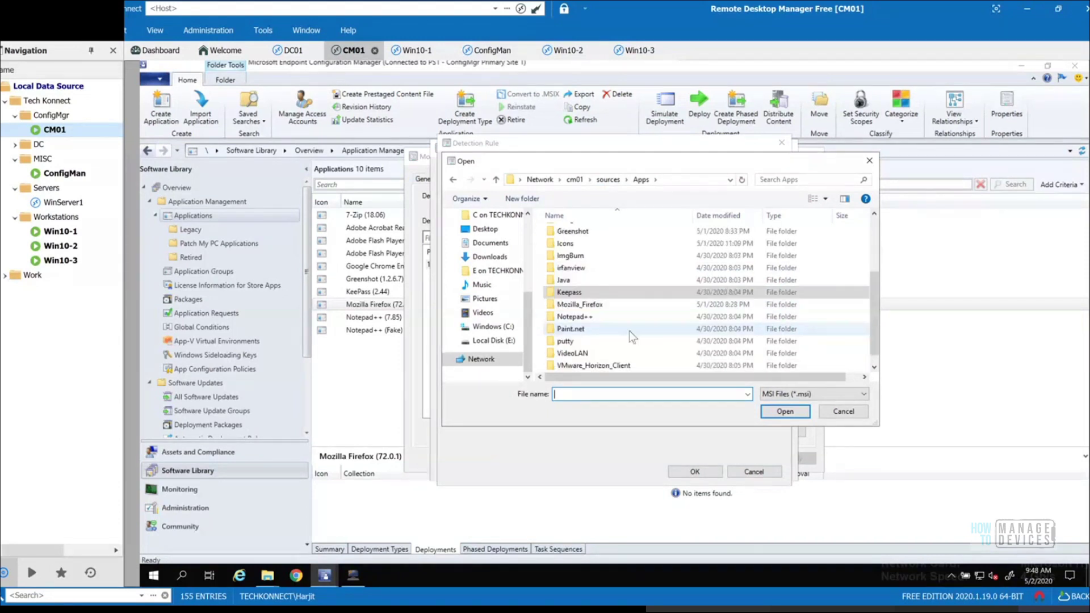
pyautogui.doubleClick(608, 302)
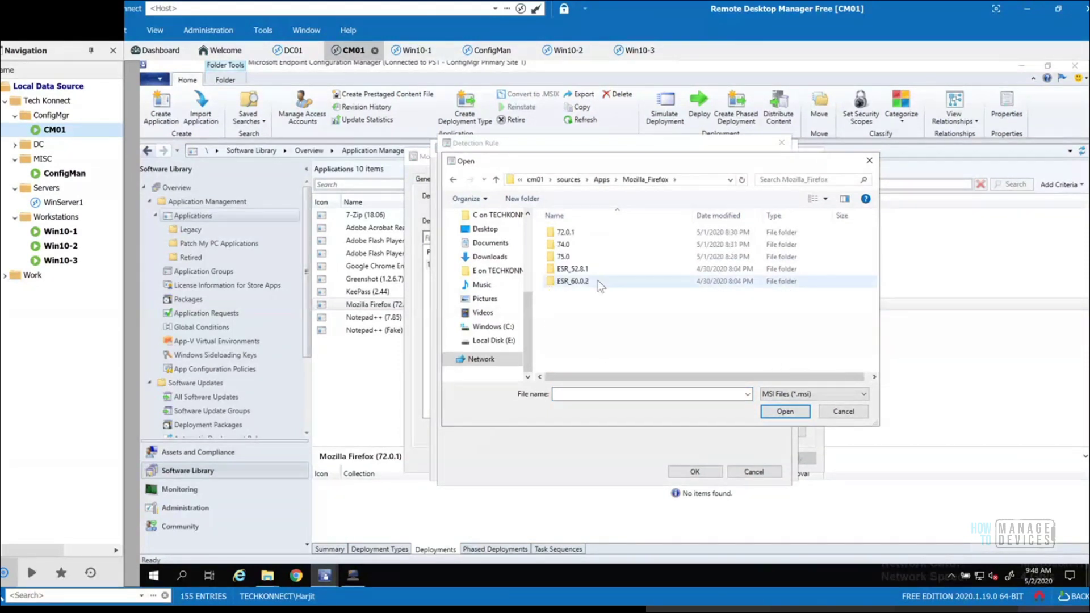
pyautogui.doubleClick(585, 257)
pyautogui.click(585, 237)
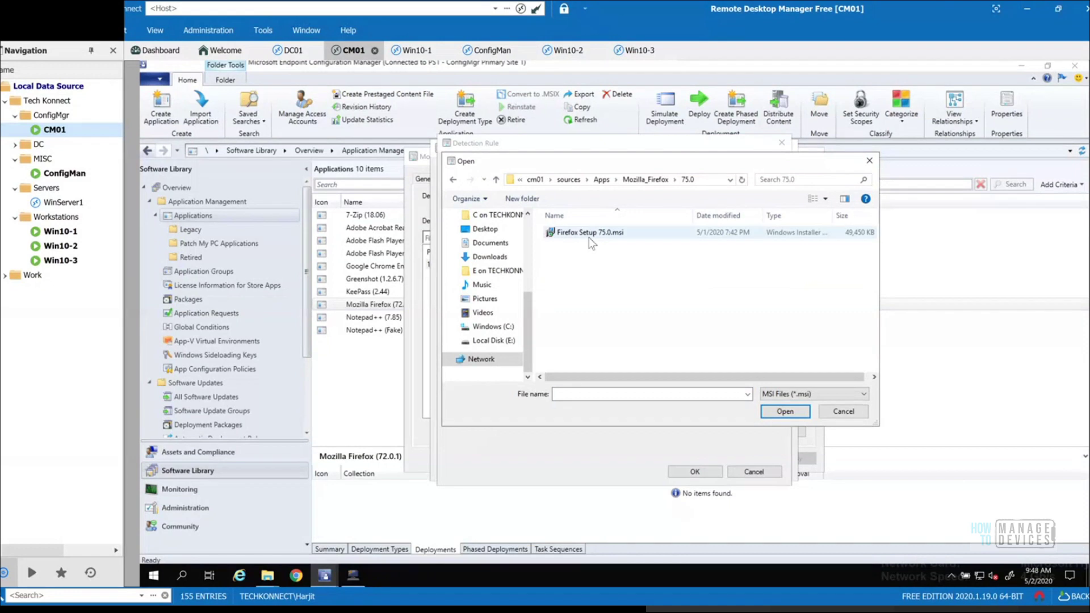
pyautogui.click(786, 412)
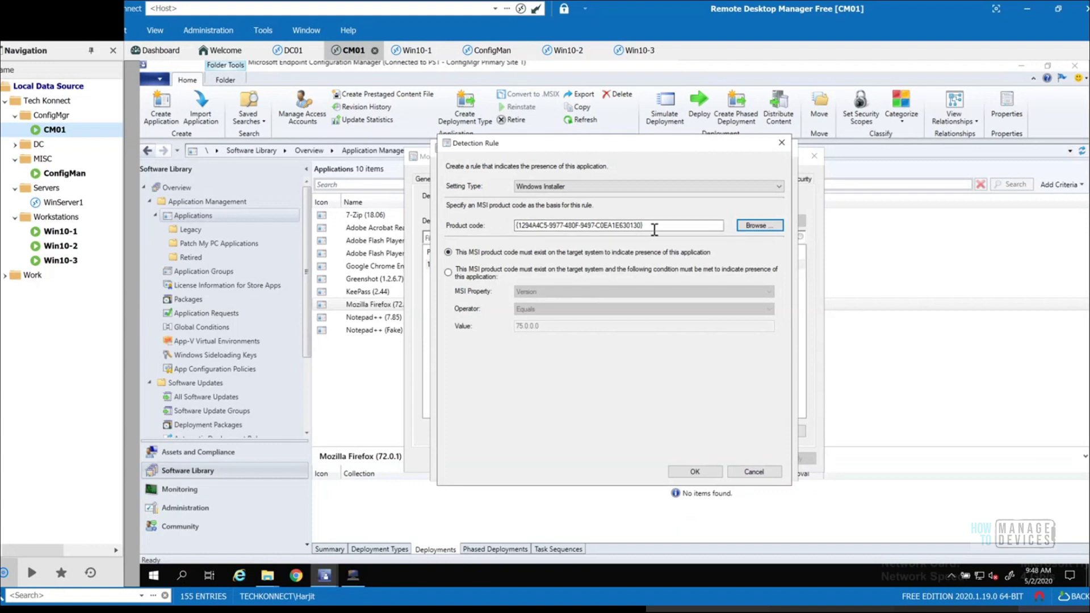
# - Require the MSI version to equal 75.0.0.0 in the detection rule, discard the rule, and close the Firefox properties without changes
pyautogui.moveTo(654, 229); pyautogui.dragTo(511, 227)
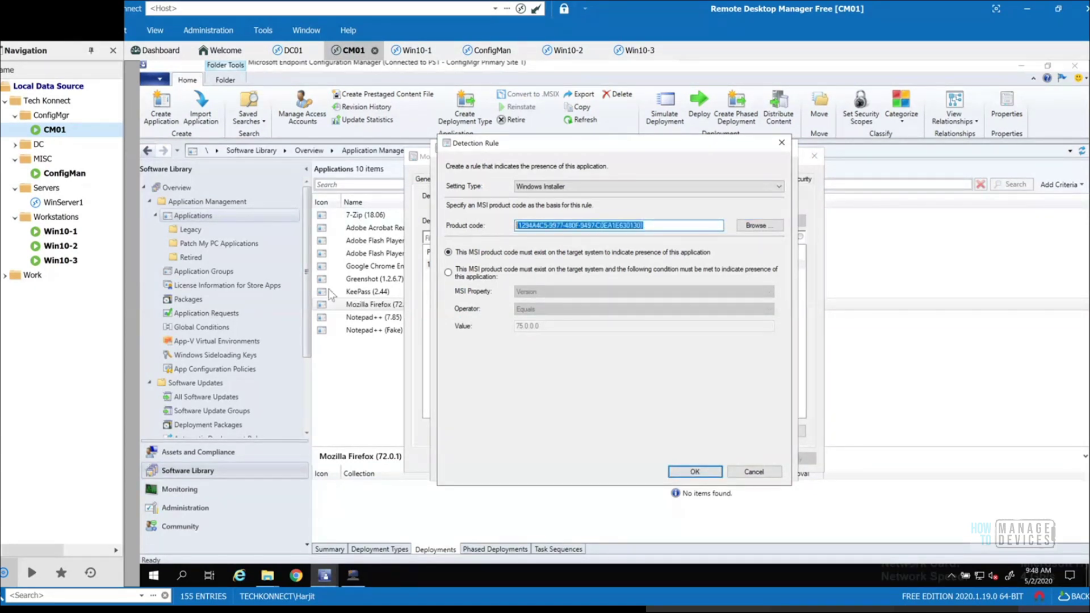
pyautogui.click(449, 272)
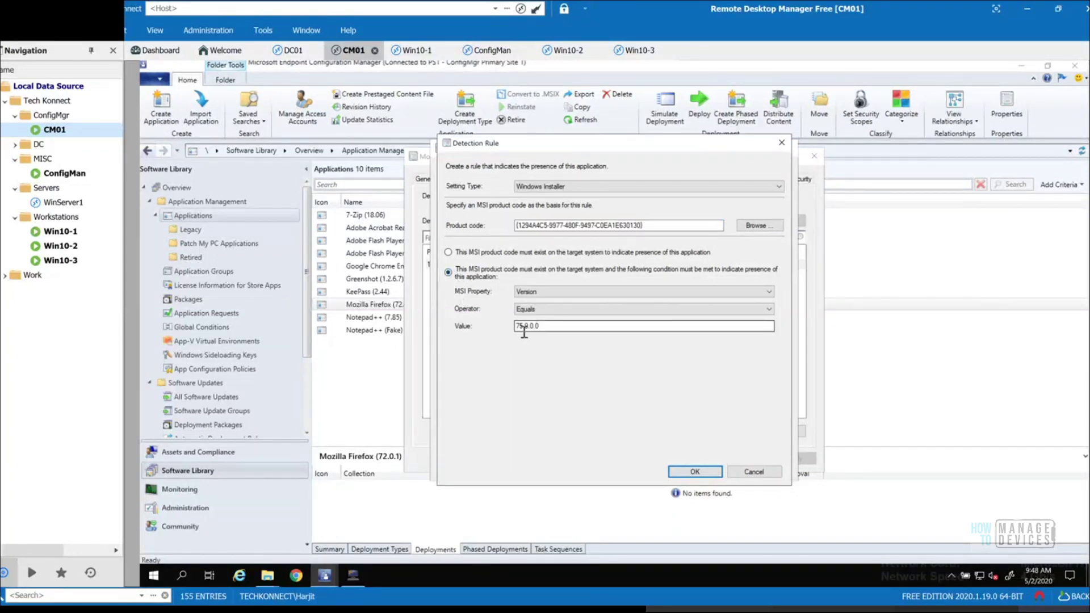
pyautogui.moveTo(546, 330); pyautogui.dragTo(514, 333)
pyautogui.click(548, 324)
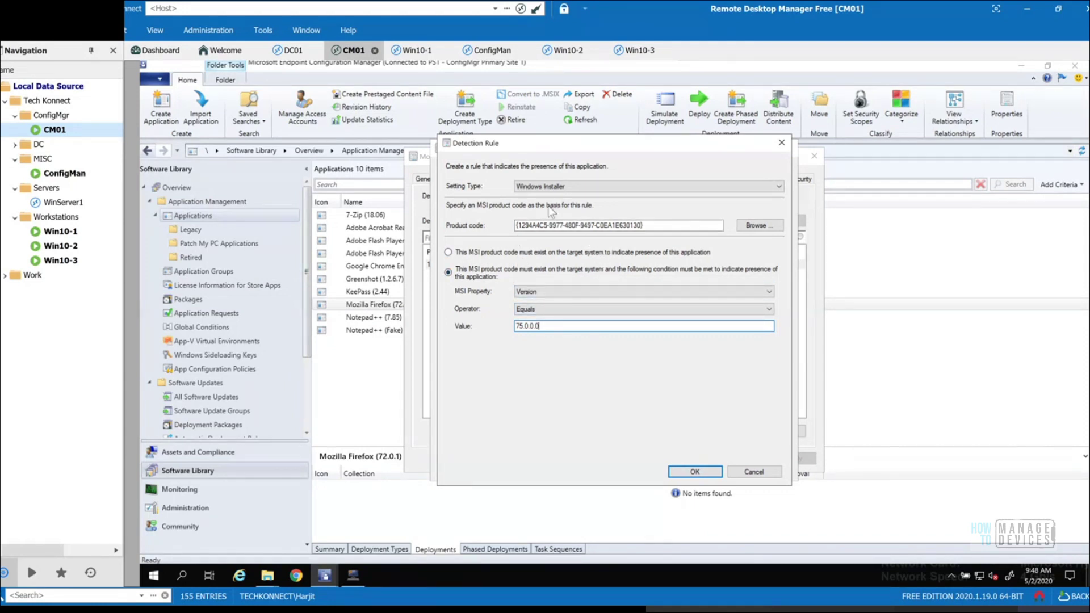
pyautogui.doubleClick(653, 226)
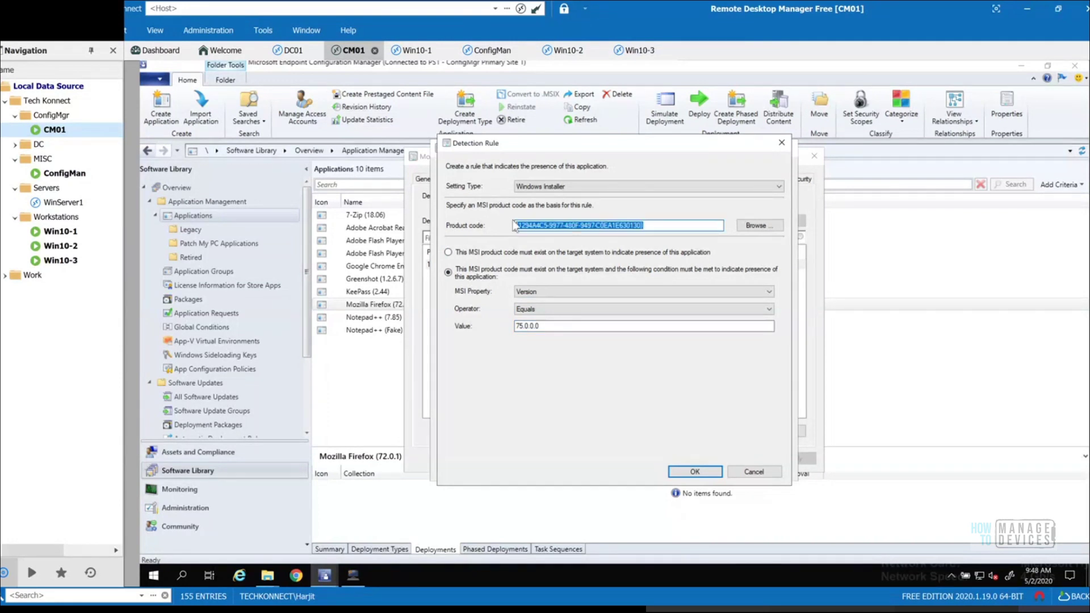
pyautogui.click(754, 471)
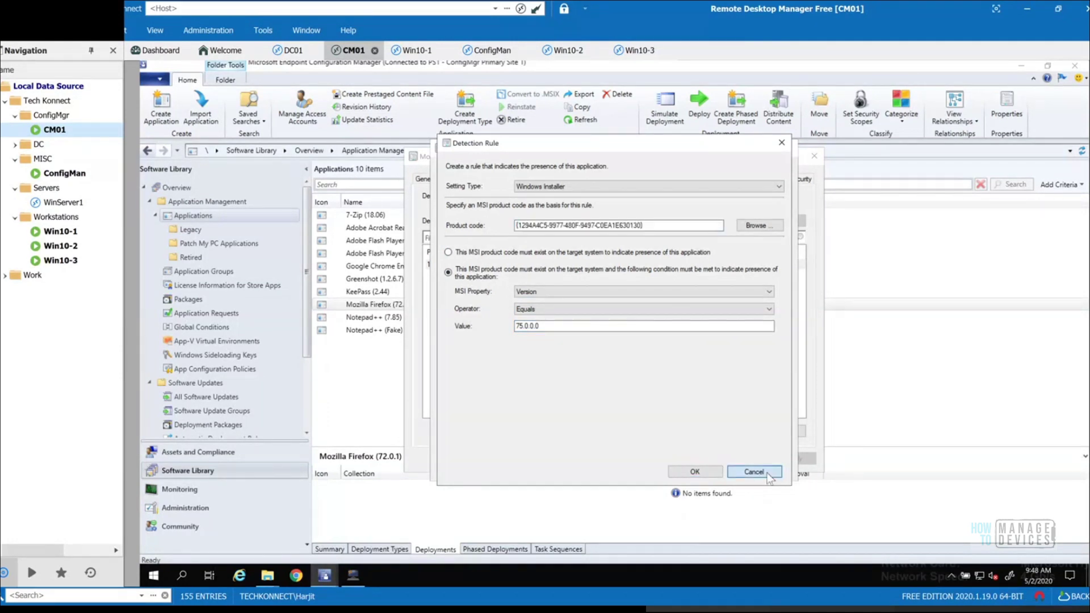
pyautogui.click(731, 467)
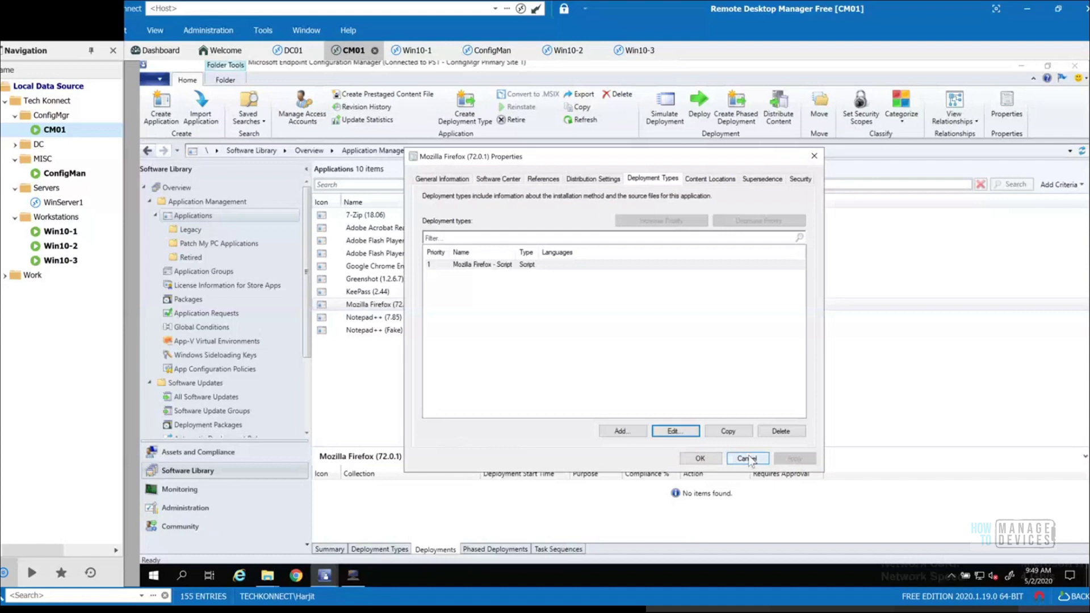
pyautogui.click(749, 461)
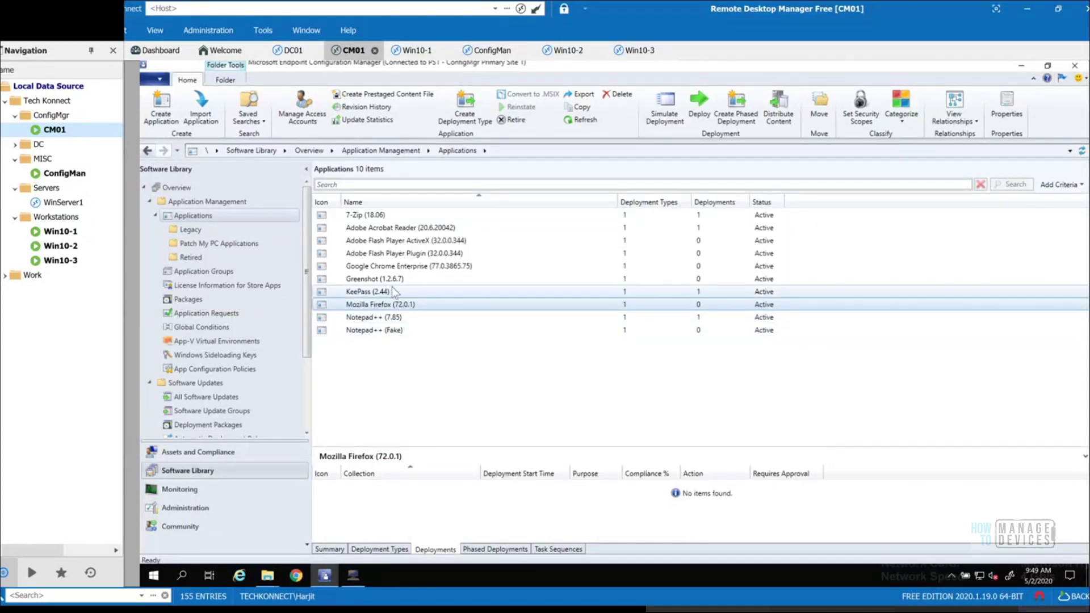
# - Open the MSI deployment type of Adobe Flash Player ActiveX (32.0.0.344) and review its detection clauses and program commands
pyautogui.click(425, 241)
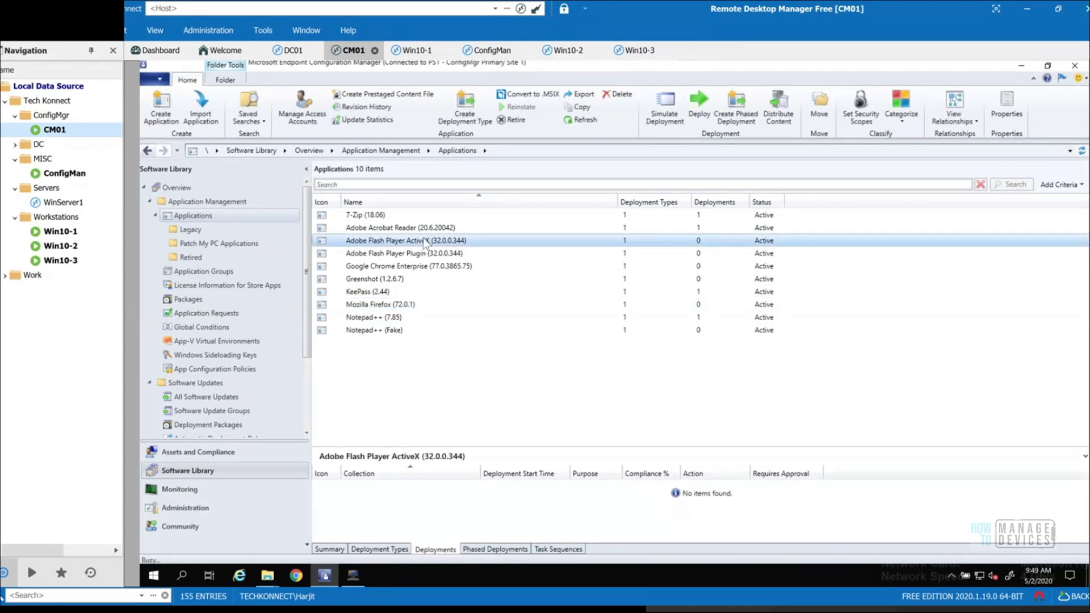
pyautogui.doubleClick(425, 241)
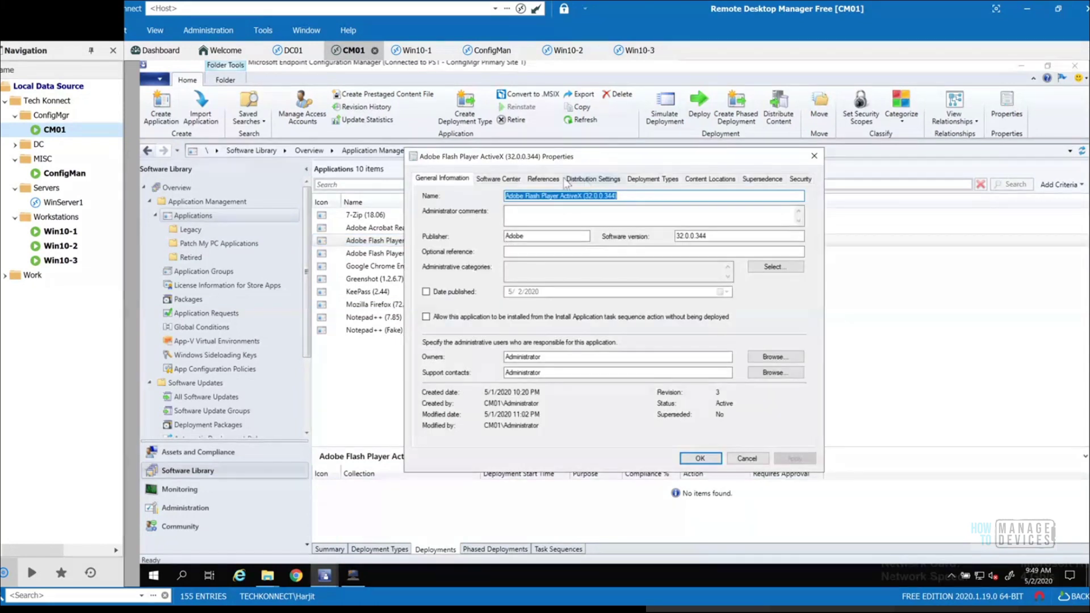
pyautogui.click(605, 179)
pyautogui.click(653, 179)
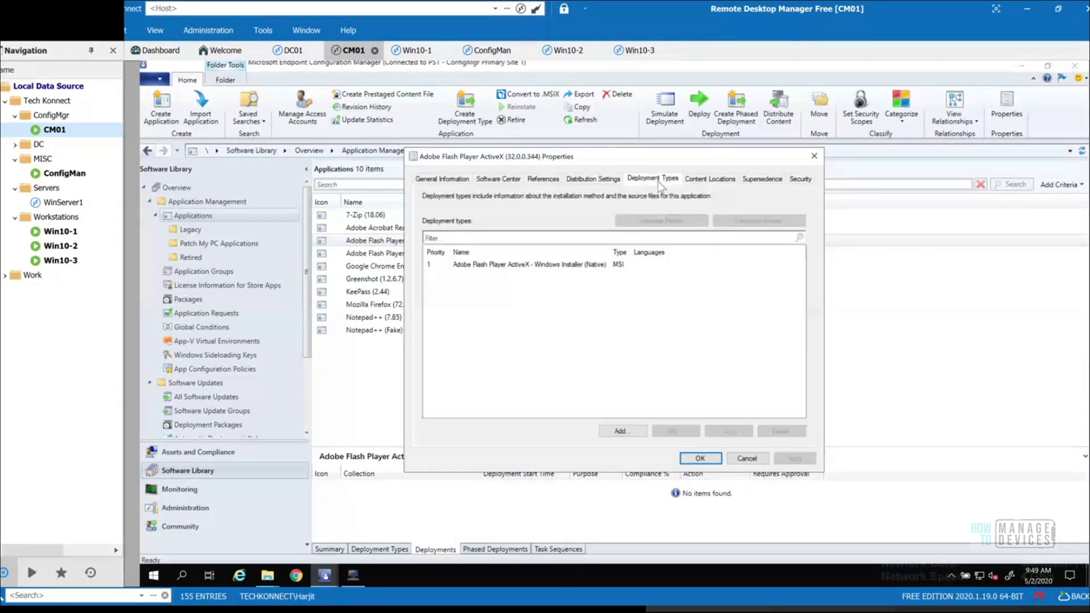
pyautogui.click(528, 264)
pyautogui.click(693, 432)
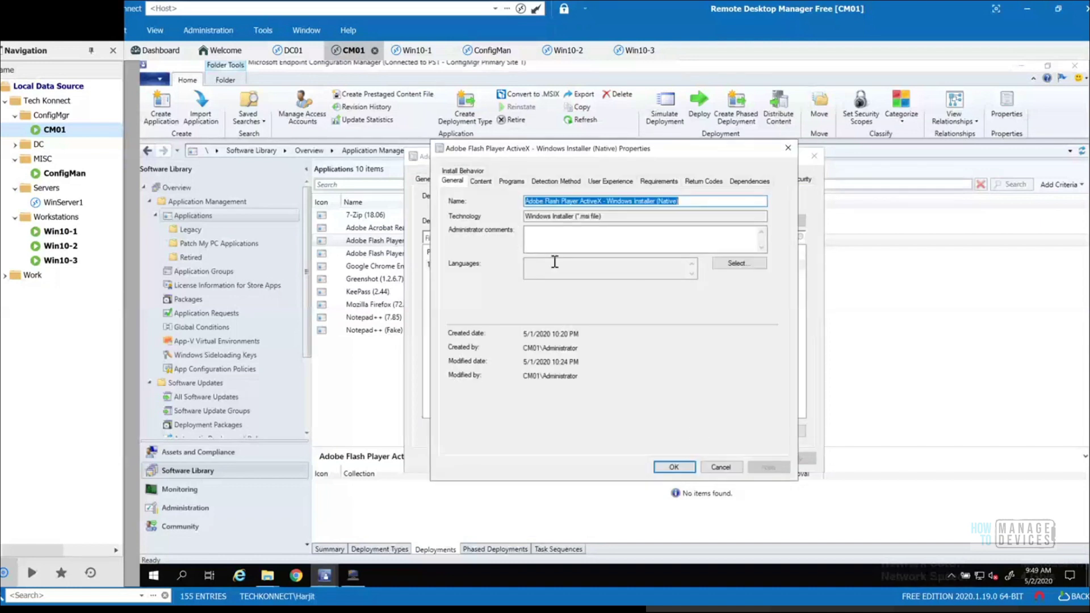
pyautogui.click(559, 181)
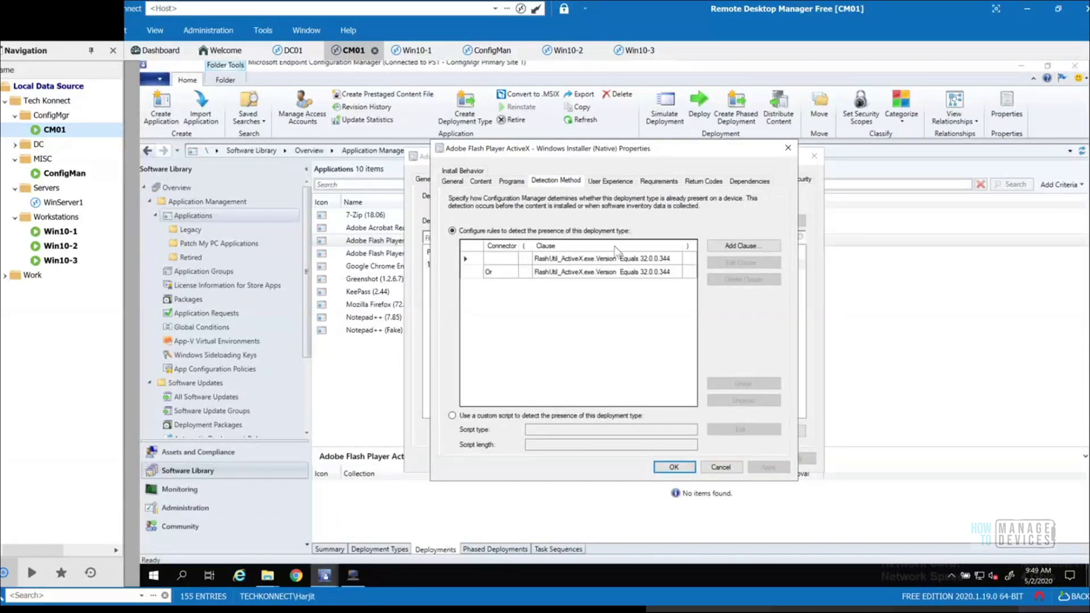
pyautogui.click(513, 181)
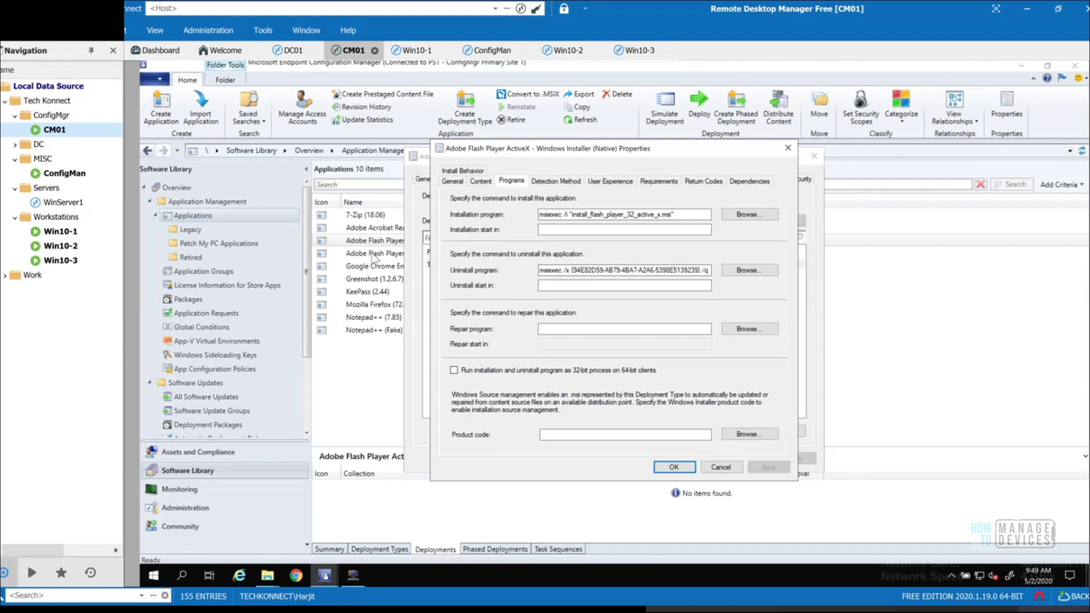
# - Add a detection clause to the Flash Player ActiveX deployment type with Windows Installer as the setting type
pyautogui.click(559, 181)
pyautogui.click(744, 246)
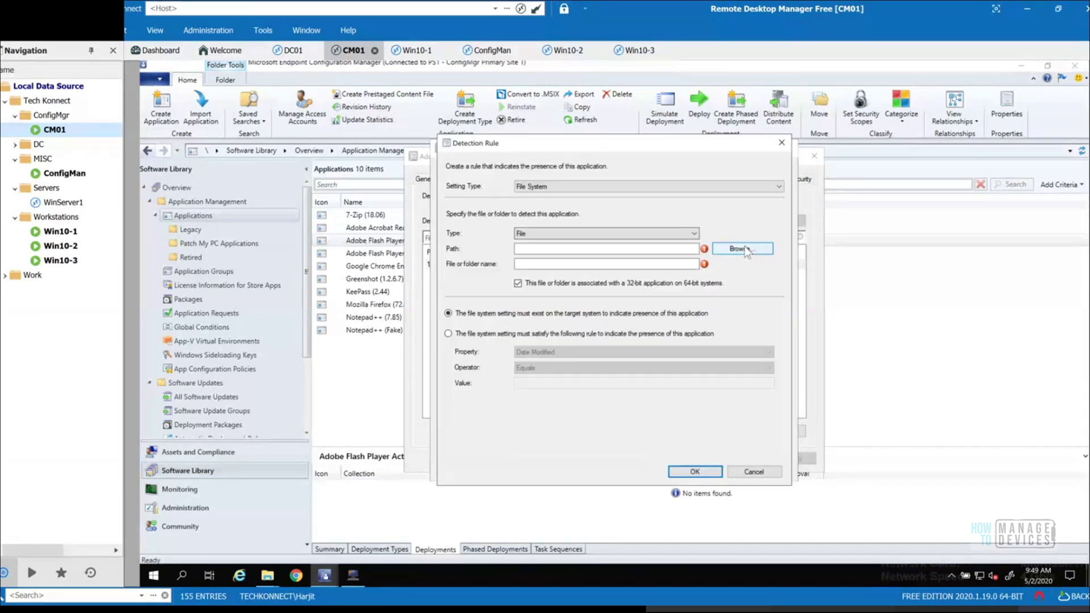
pyautogui.click(598, 191)
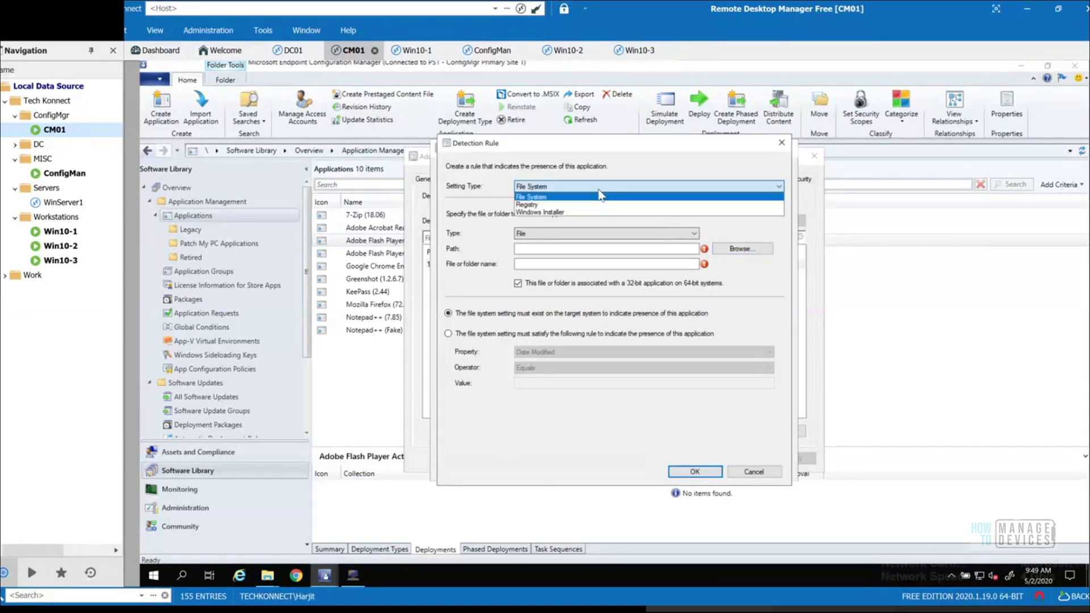
pyautogui.click(570, 212)
# - Load the rule's product code from the Flash Player ActiveX MSI in the Adobe_Flash ax 32.0.0.344 source folder
pyautogui.click(760, 226)
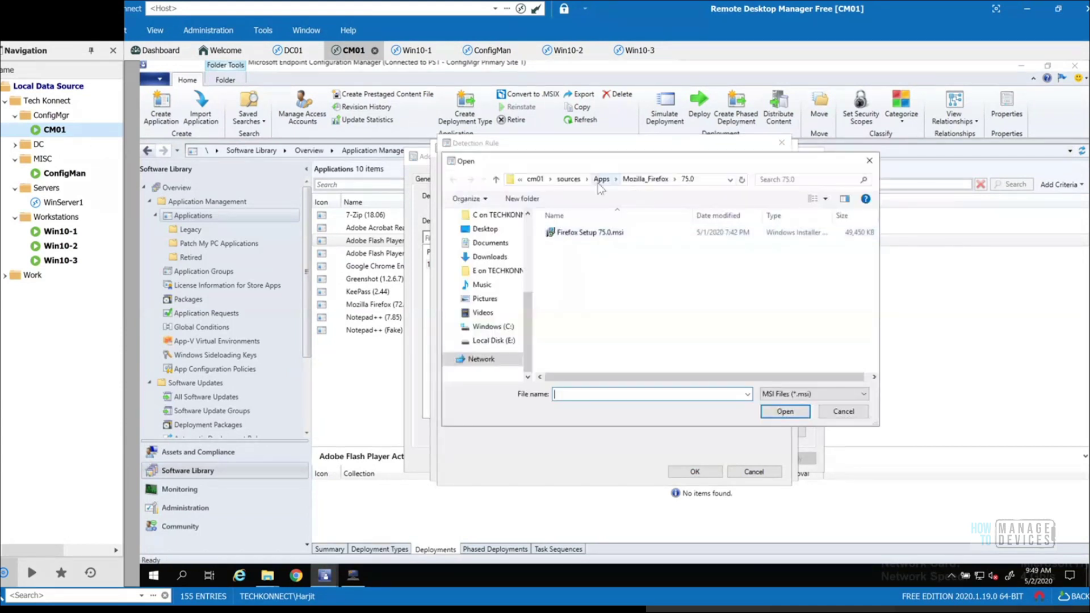
pyautogui.click(599, 182)
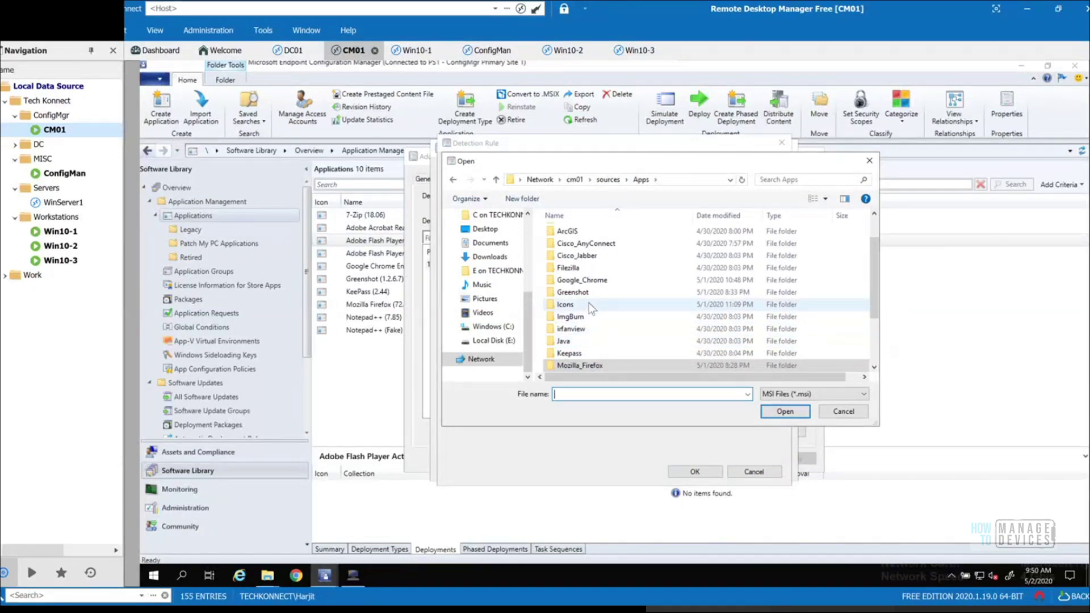
pyautogui.scroll(-2, 584, 287)
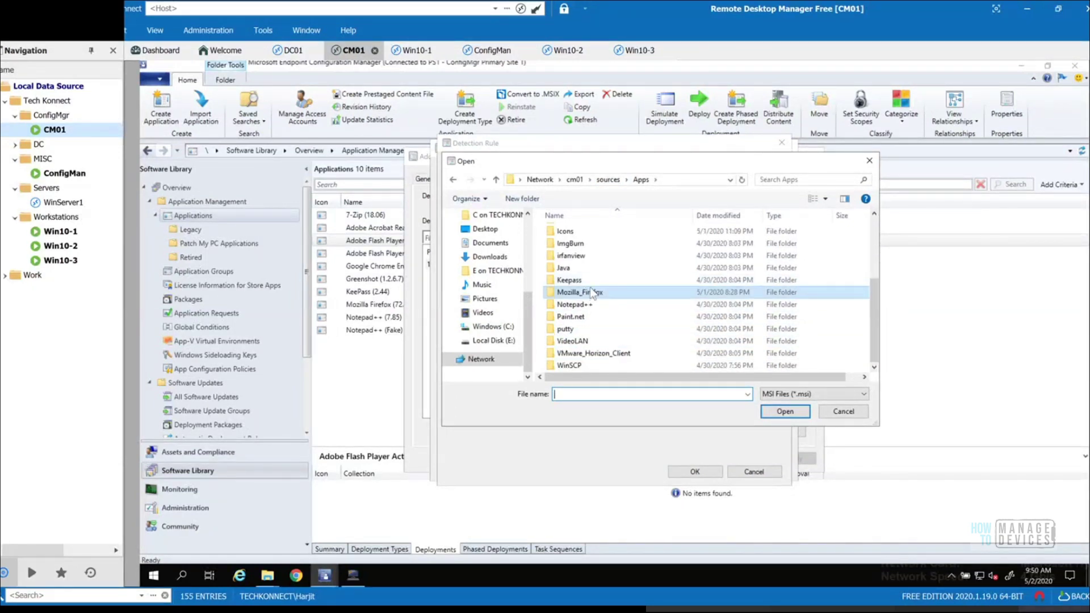
pyautogui.scroll(3, 593, 294)
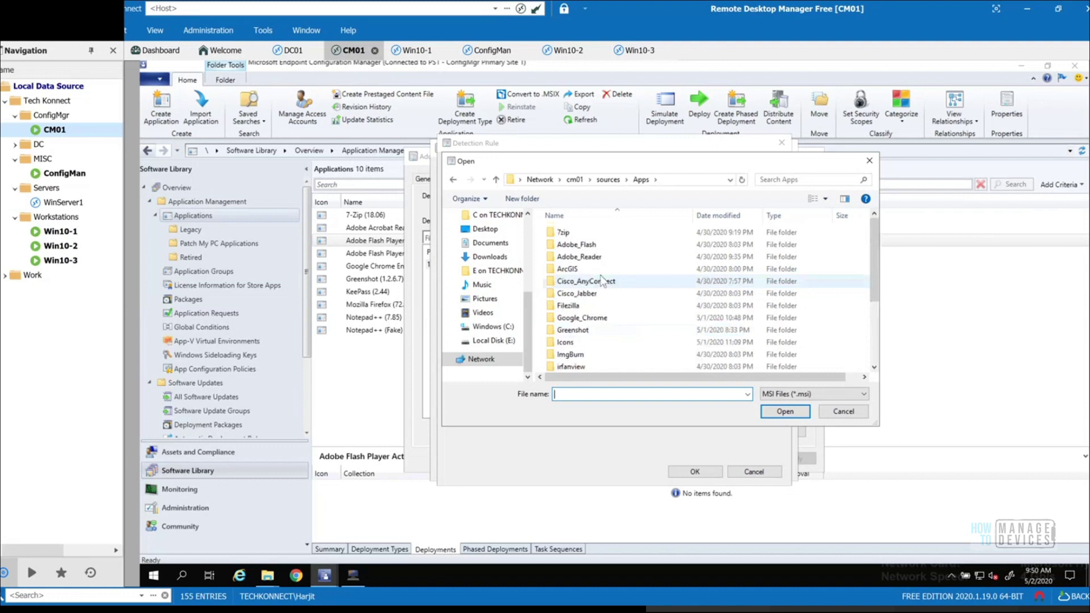
pyautogui.doubleClick(602, 244)
pyautogui.doubleClick(602, 235)
pyautogui.doubleClick(604, 245)
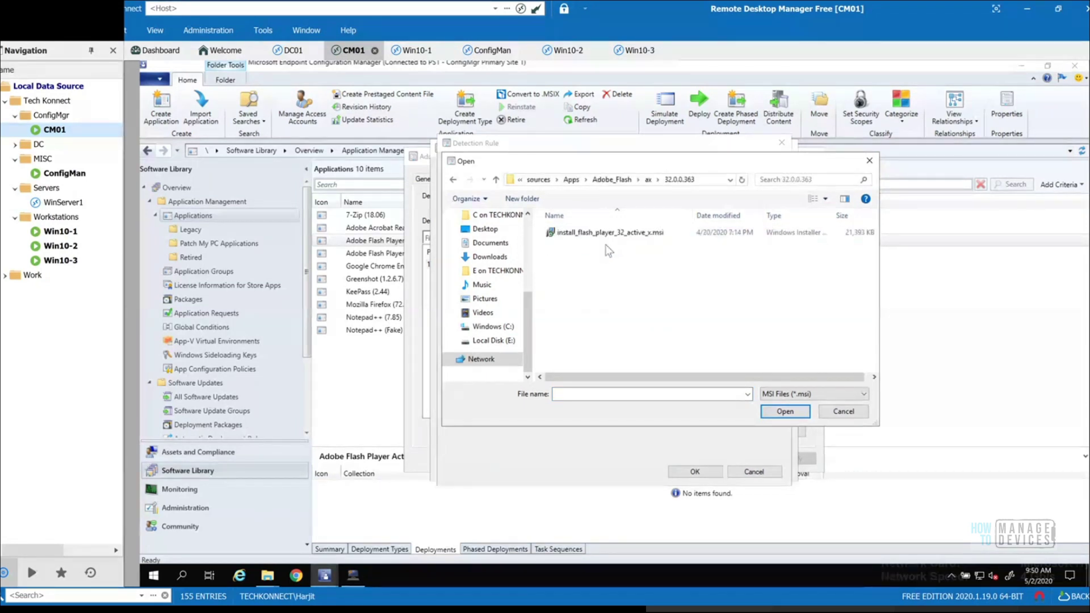
pyautogui.click(648, 179)
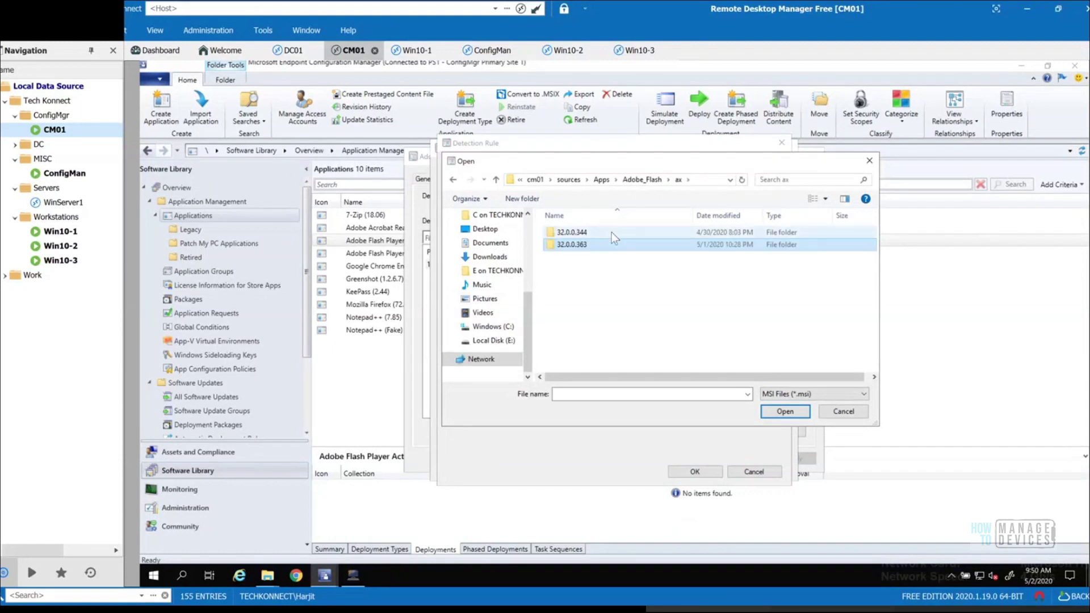
pyautogui.doubleClick(611, 233)
pyautogui.click(612, 233)
pyautogui.click(785, 411)
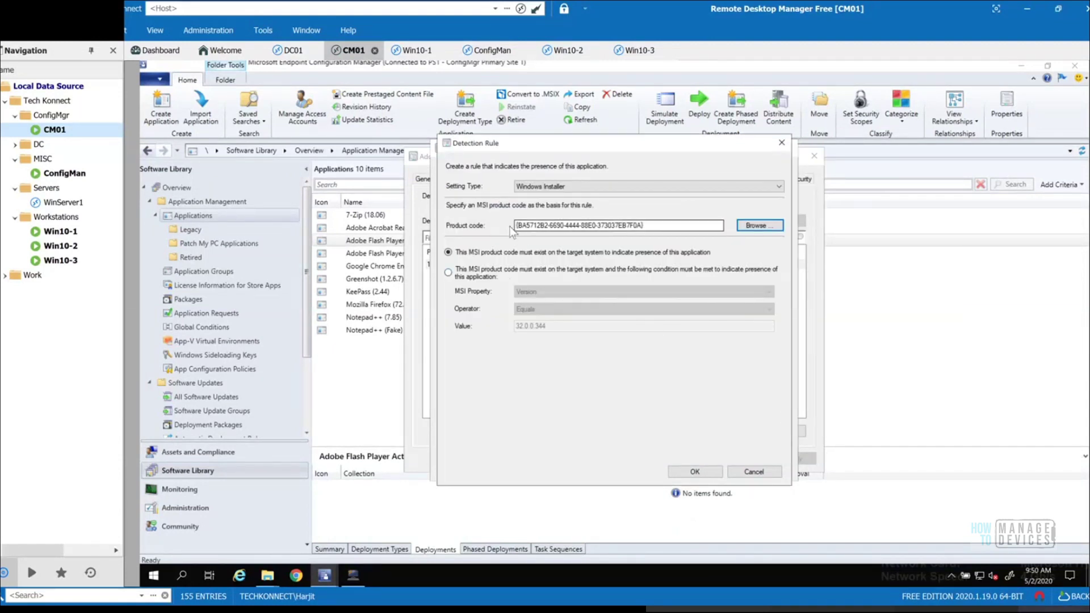
# - Review the loaded MSI product code and its existence condition, and discard the detection rule
pyautogui.doubleClick(650, 226)
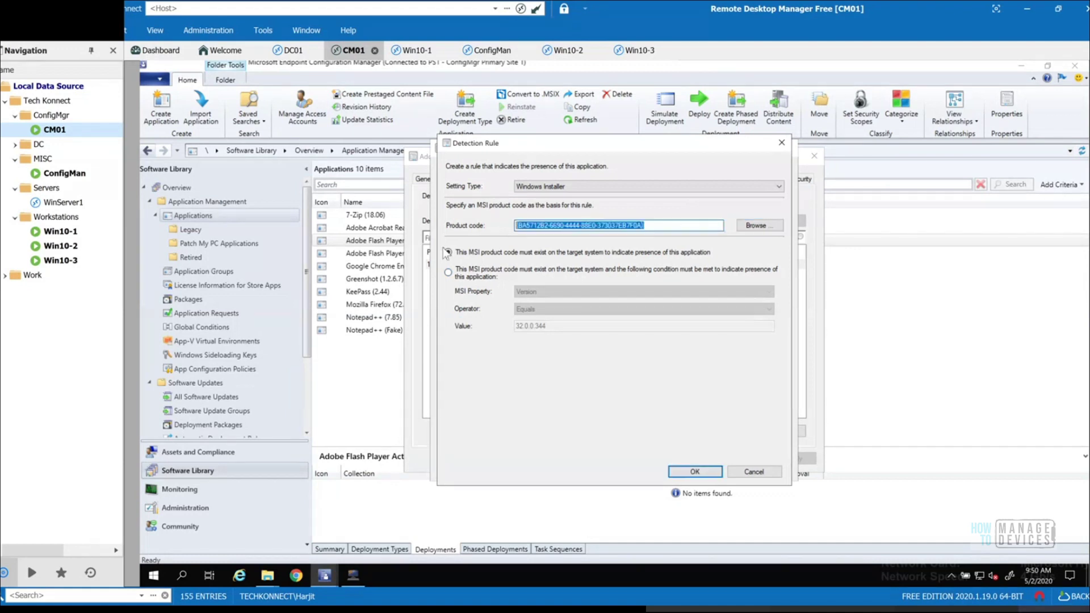
pyautogui.click(448, 252)
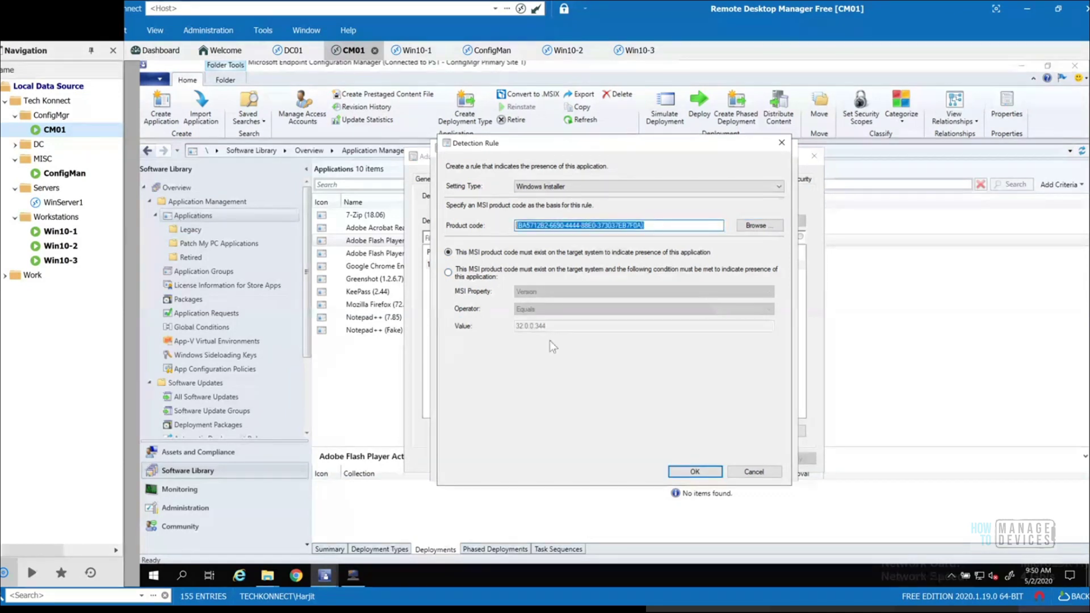
pyautogui.click(760, 476)
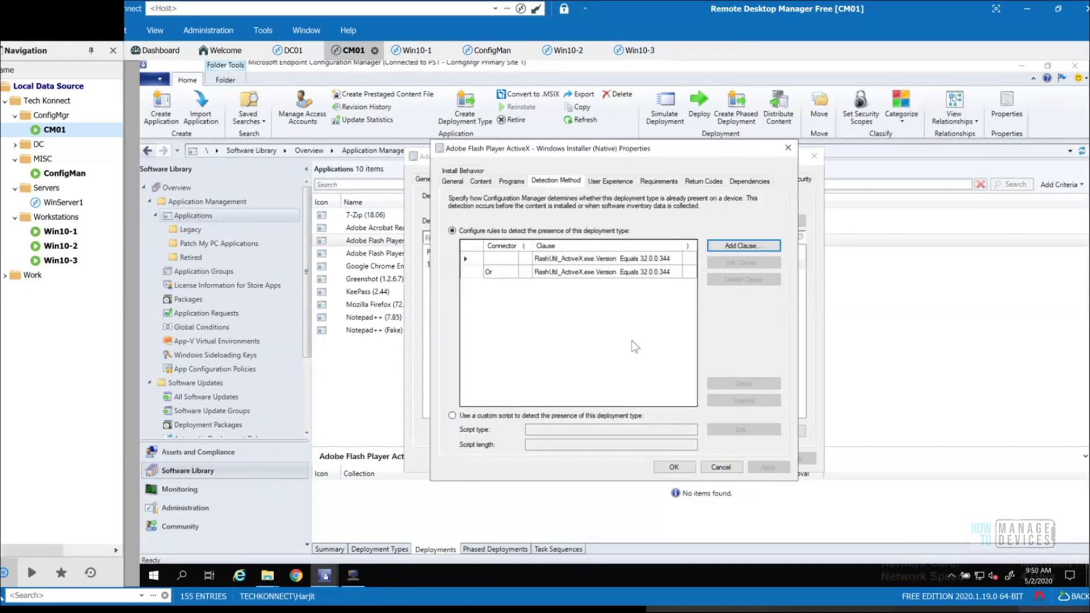
# - Compare the Flash Player ActiveX uninstall product code with its installation MSI, and close the application properties without changes
pyautogui.click(514, 184)
pyautogui.moveTo(572, 270); pyautogui.dragTo(703, 275)
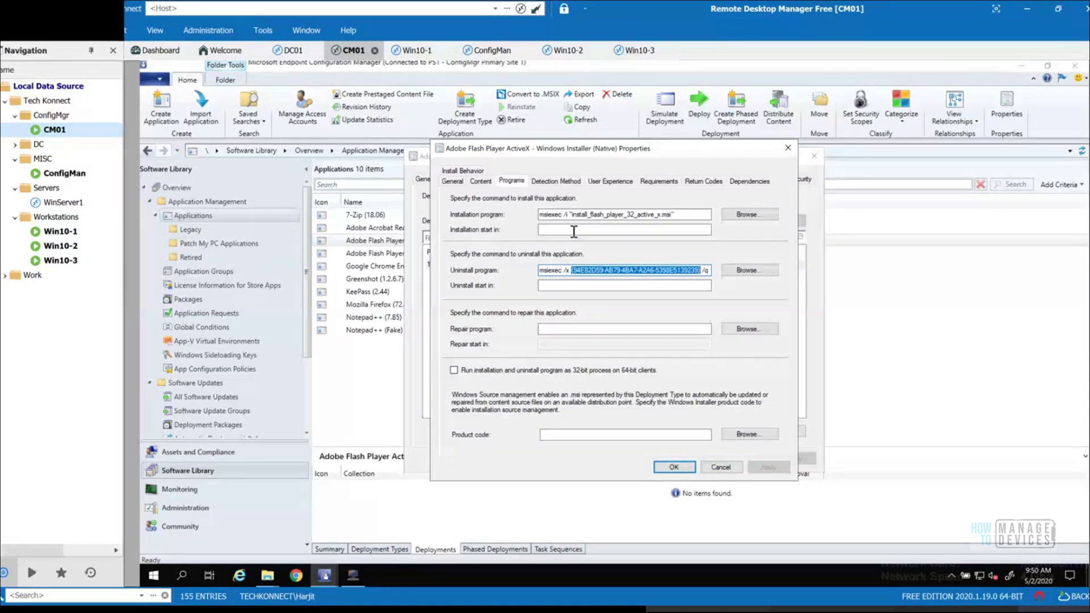
pyautogui.moveTo(573, 214); pyautogui.dragTo(677, 214)
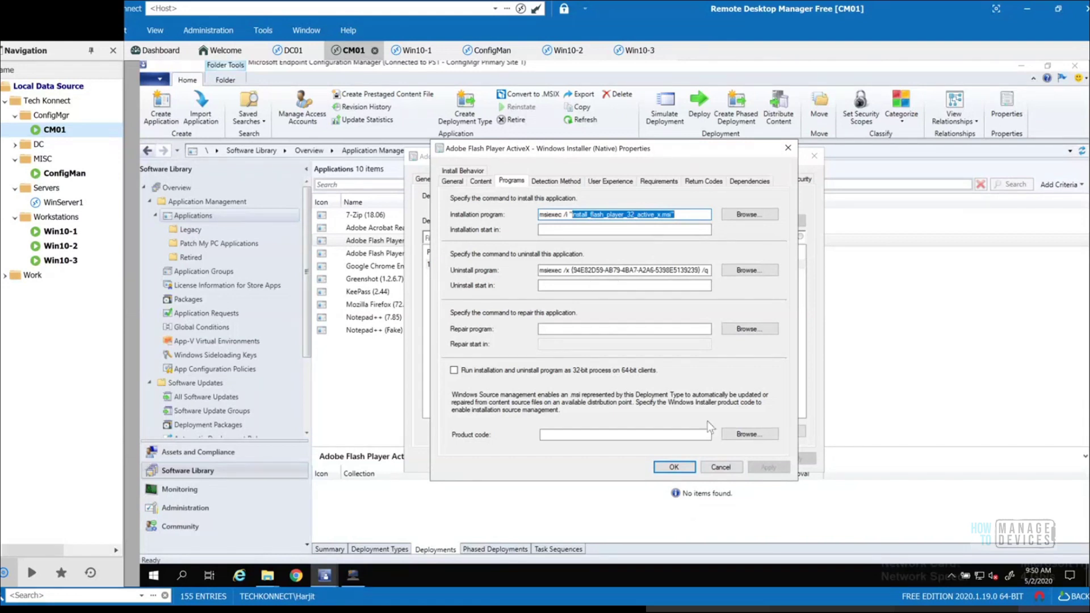
pyautogui.click(730, 467)
pyautogui.click(747, 458)
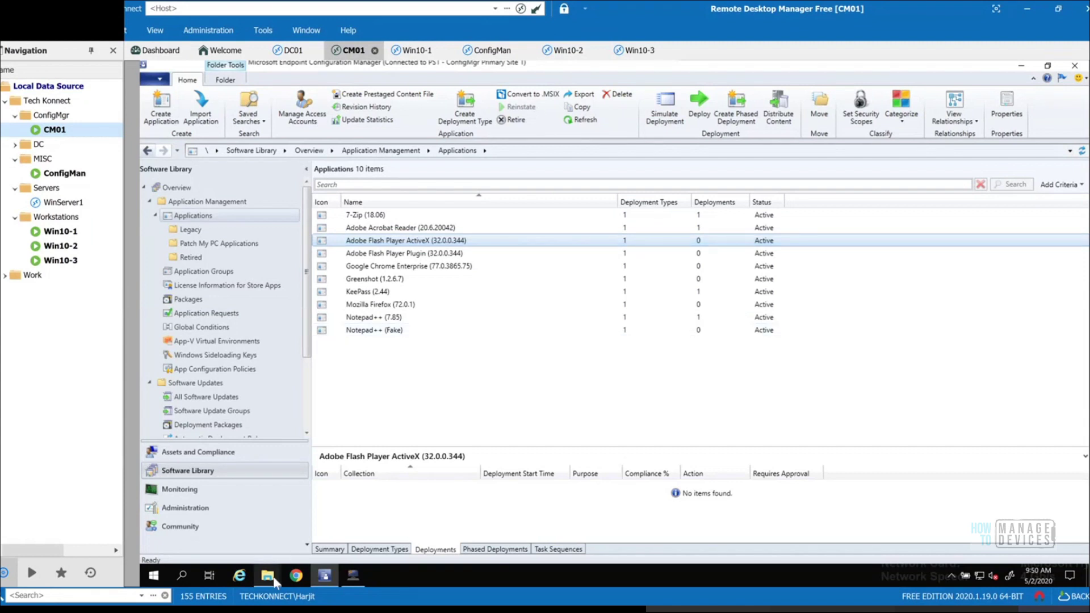
# - Switch to File Explorer and examine the version folders under Mozilla_Firefox and the EXE and MSI installers in 75.0
pyautogui.moveTo(275, 582)
pyautogui.click(317, 527)
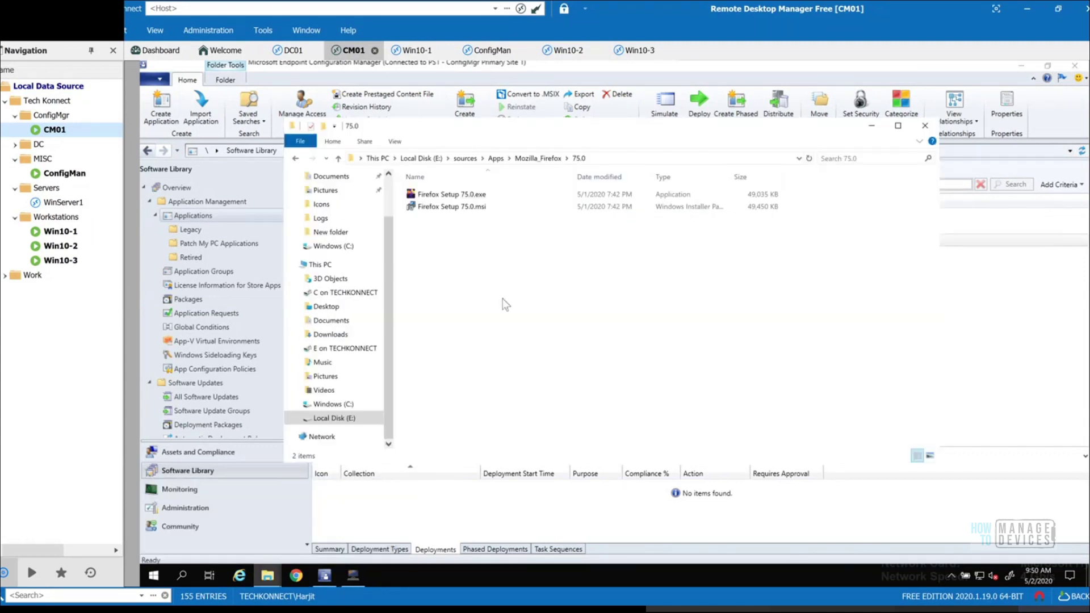
pyautogui.click(495, 159)
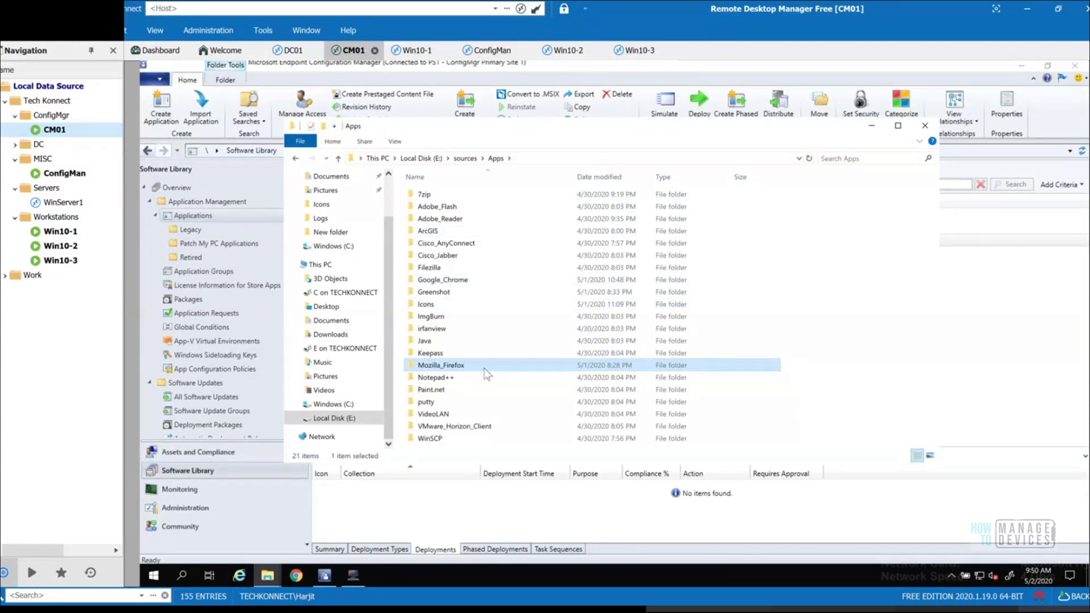
pyautogui.moveTo(485, 372)
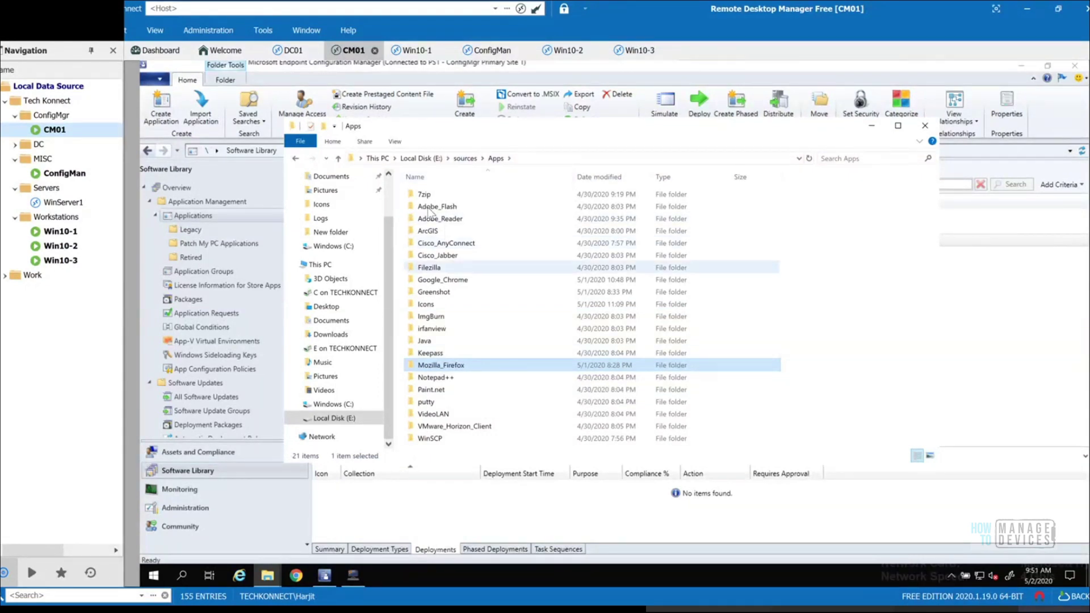
pyautogui.doubleClick(467, 367)
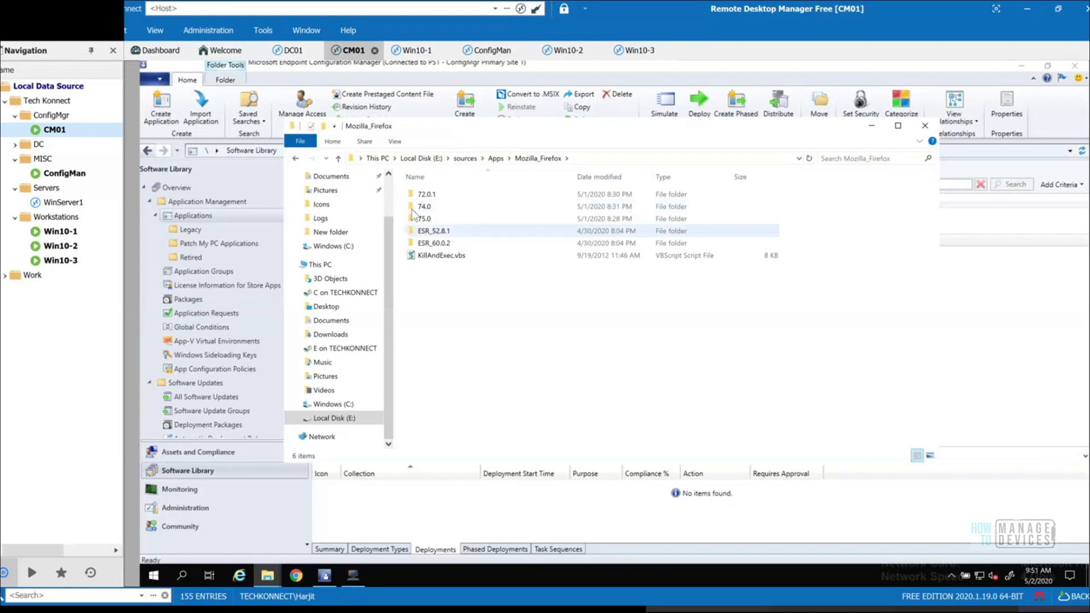
pyautogui.moveTo(459, 226)
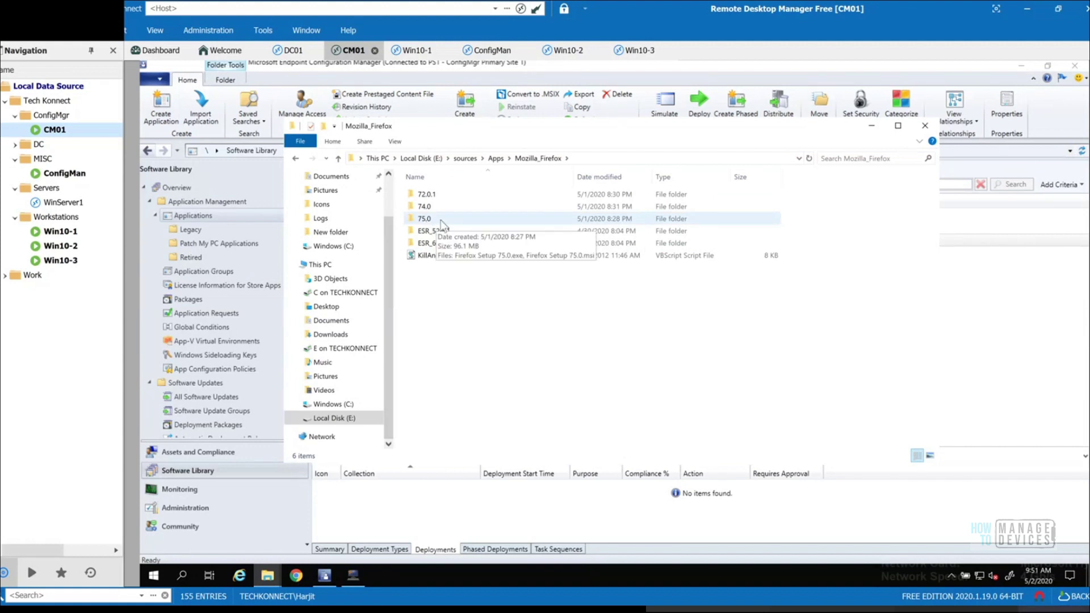
pyautogui.doubleClick(435, 221)
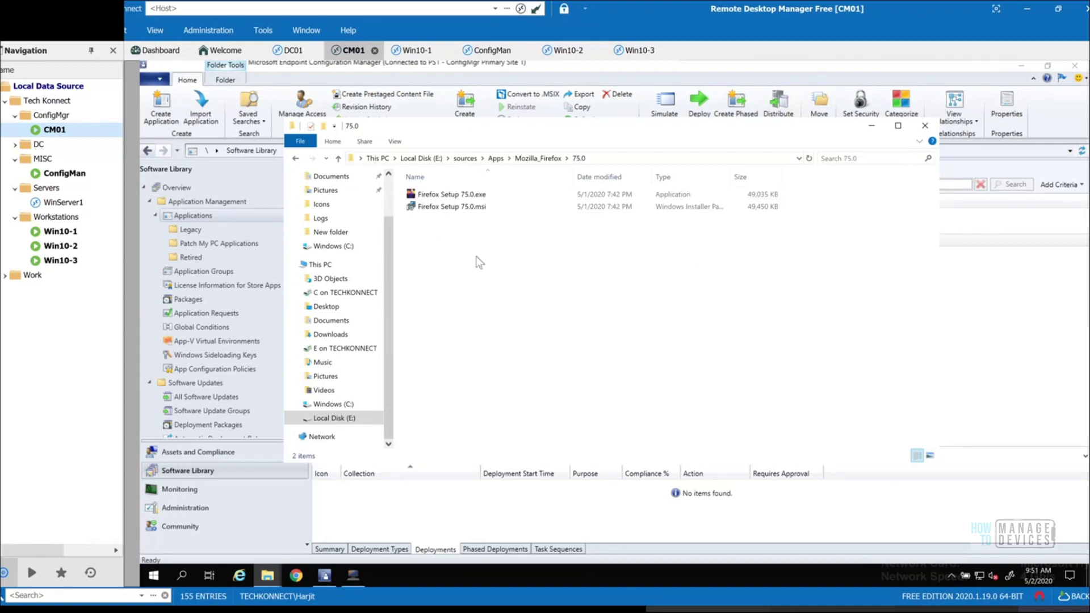
pyautogui.click(537, 158)
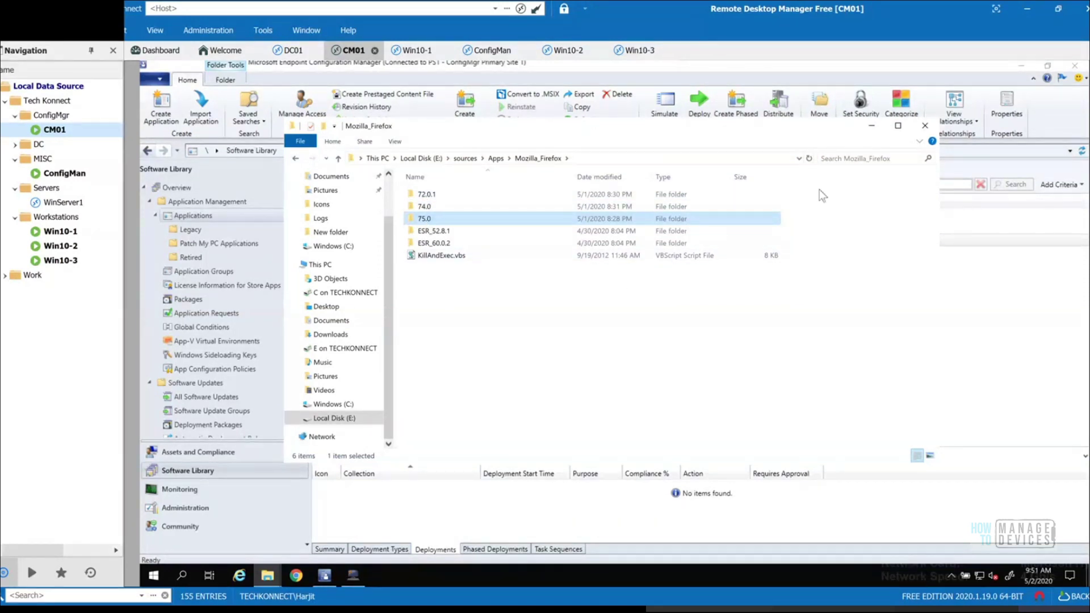
# - Close File Explorer and examine the retired Notepad++ (7.84) application and its available actions in the Retired folder
pyautogui.click(925, 126)
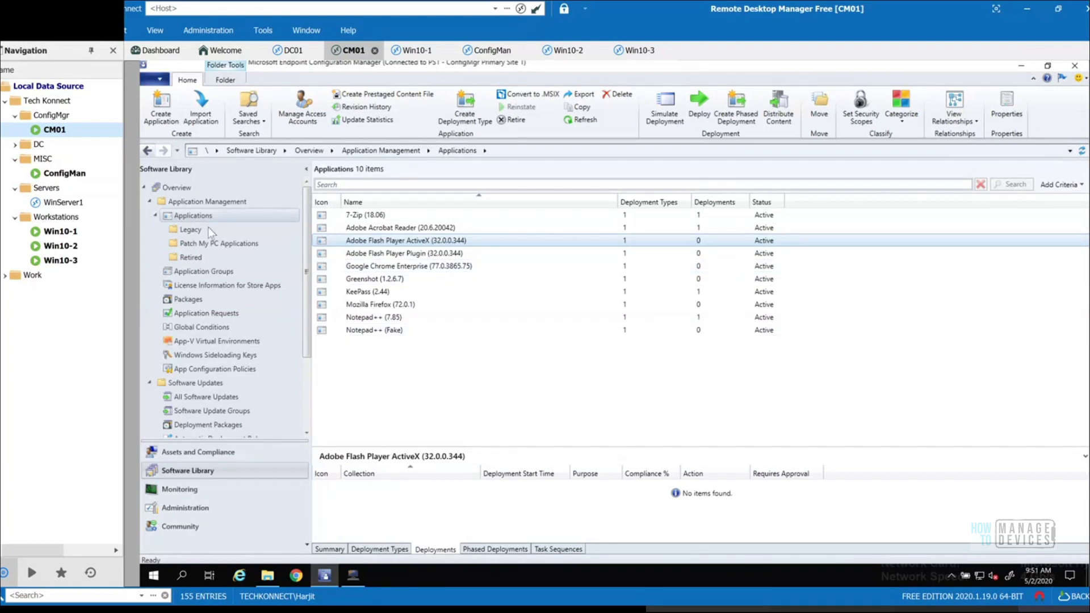
pyautogui.click(189, 257)
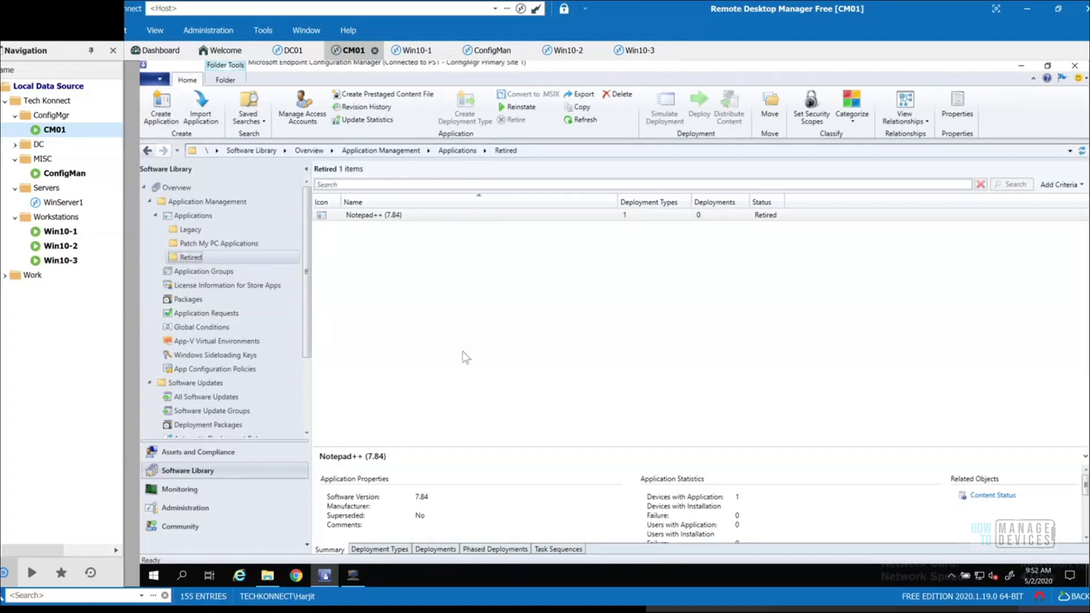
pyautogui.click(386, 219)
pyautogui.rightClick(395, 220)
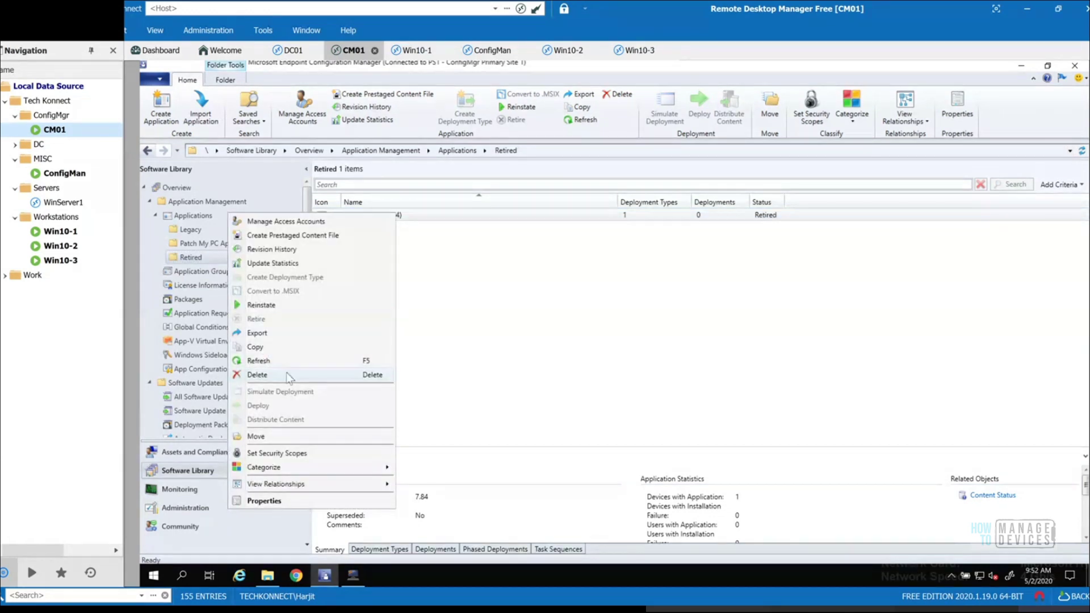
pyautogui.click(659, 236)
pyautogui.click(692, 217)
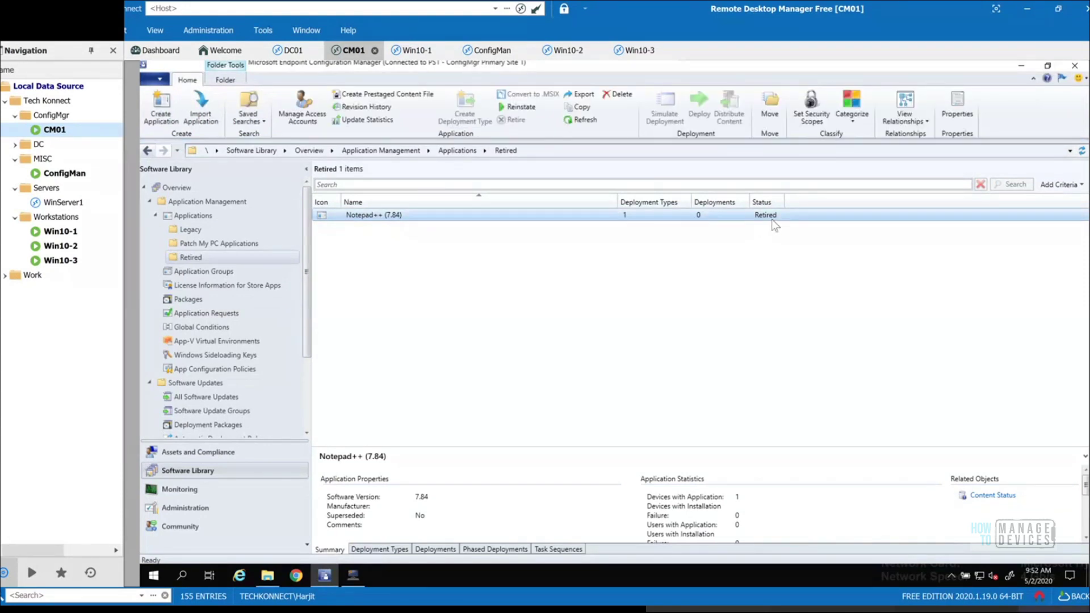
# - Open the revision history of the retired Notepad++ (7.84) application and review its listed revisions
pyautogui.rightClick(421, 214)
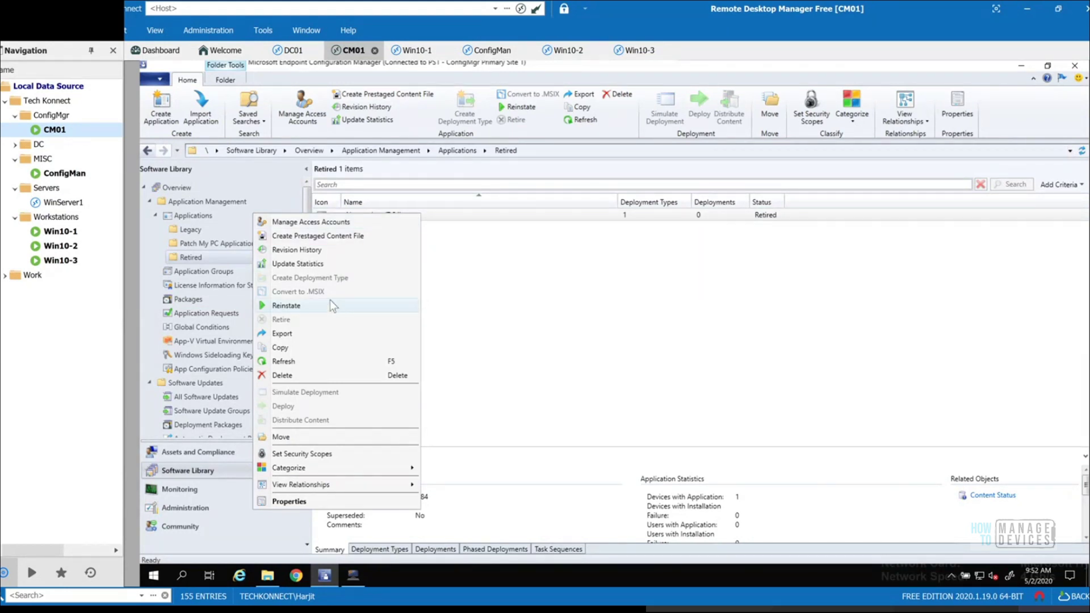
pyautogui.click(328, 254)
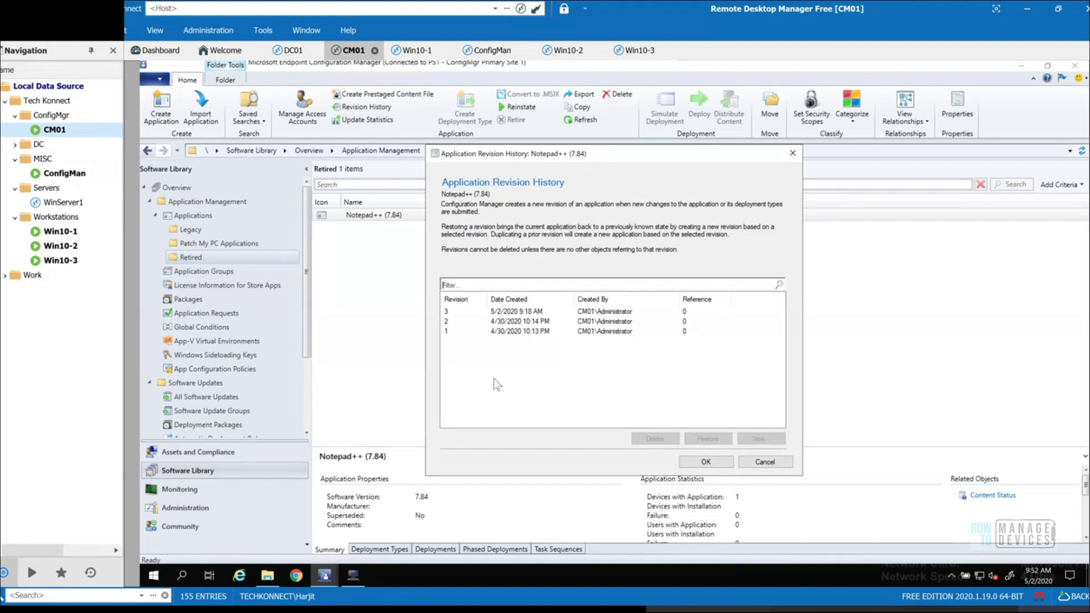
pyautogui.click(517, 332)
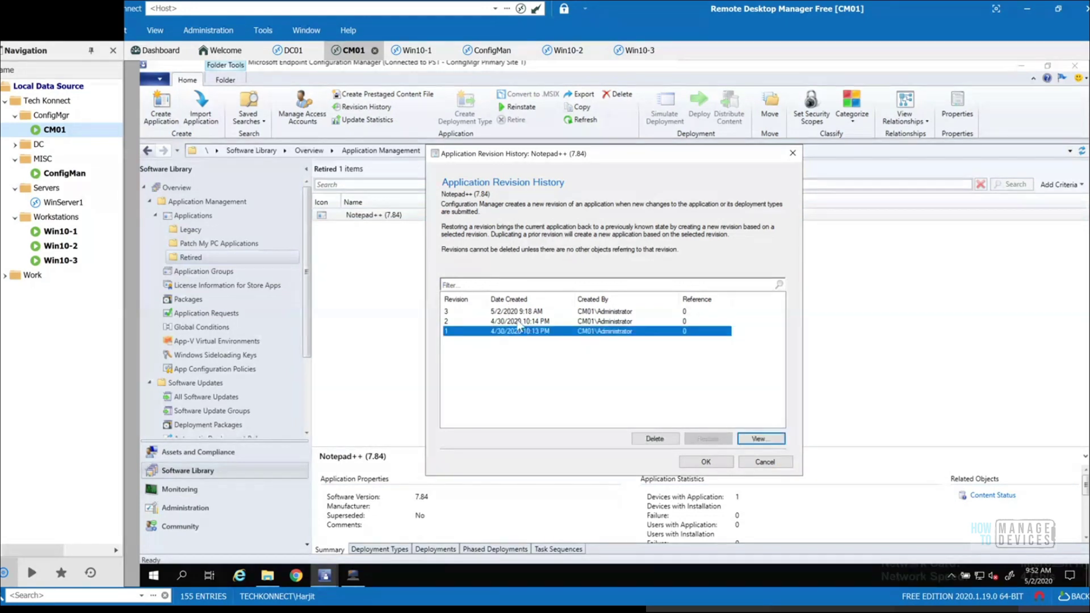
pyautogui.click(518, 322)
pyautogui.click(518, 312)
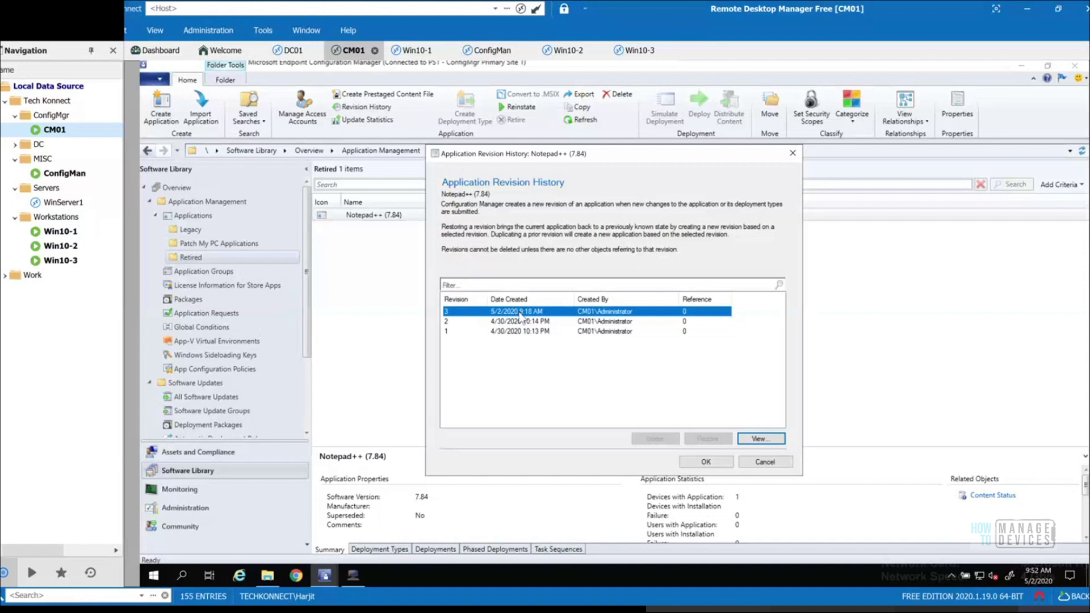
pyautogui.click(518, 323)
# - Delete revisions 1, 2 and 3 of Notepad++ (7.84) from its revision history and close the history
pyautogui.click(512, 332)
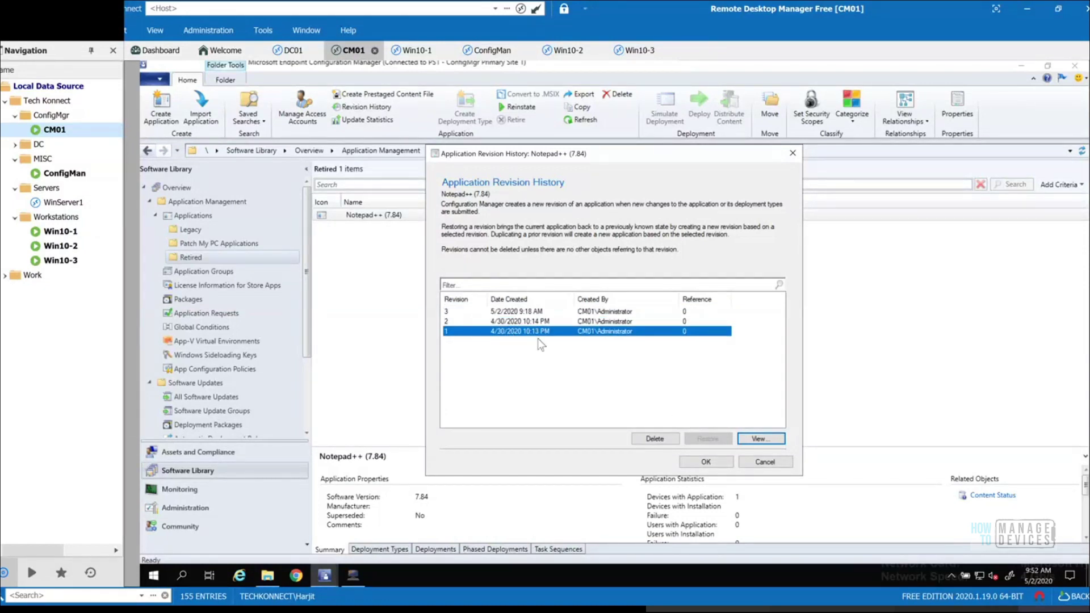
pyautogui.click(654, 439)
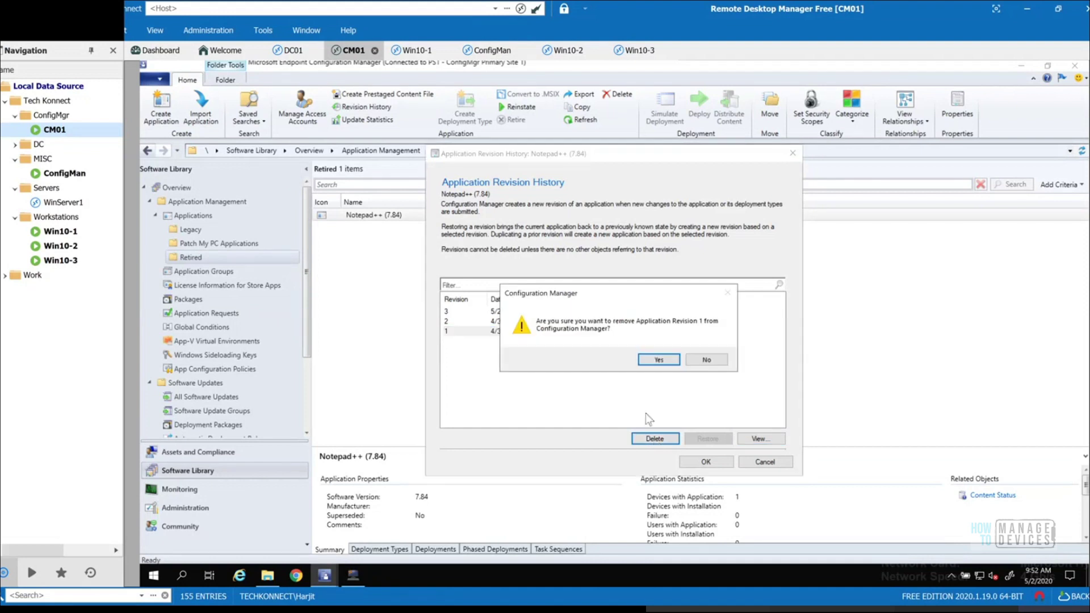
pyautogui.click(651, 361)
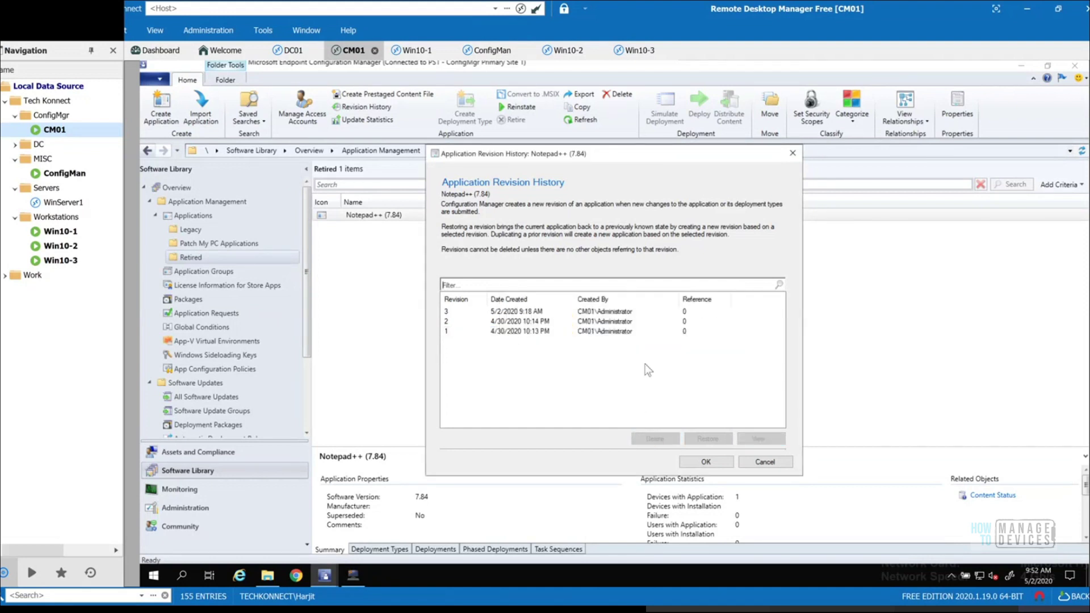
pyautogui.click(544, 322)
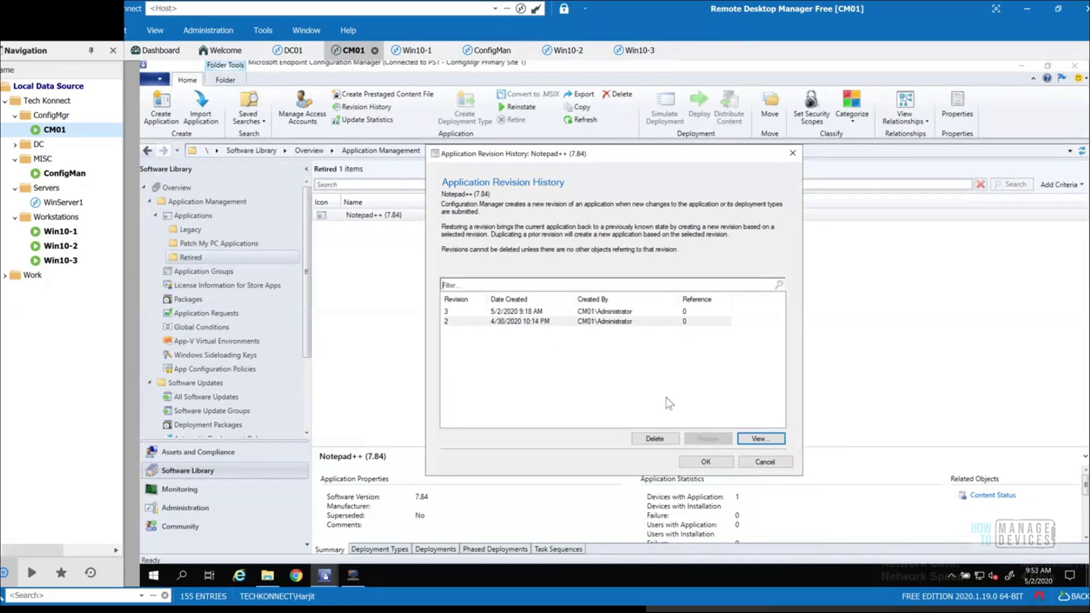
pyautogui.click(657, 441)
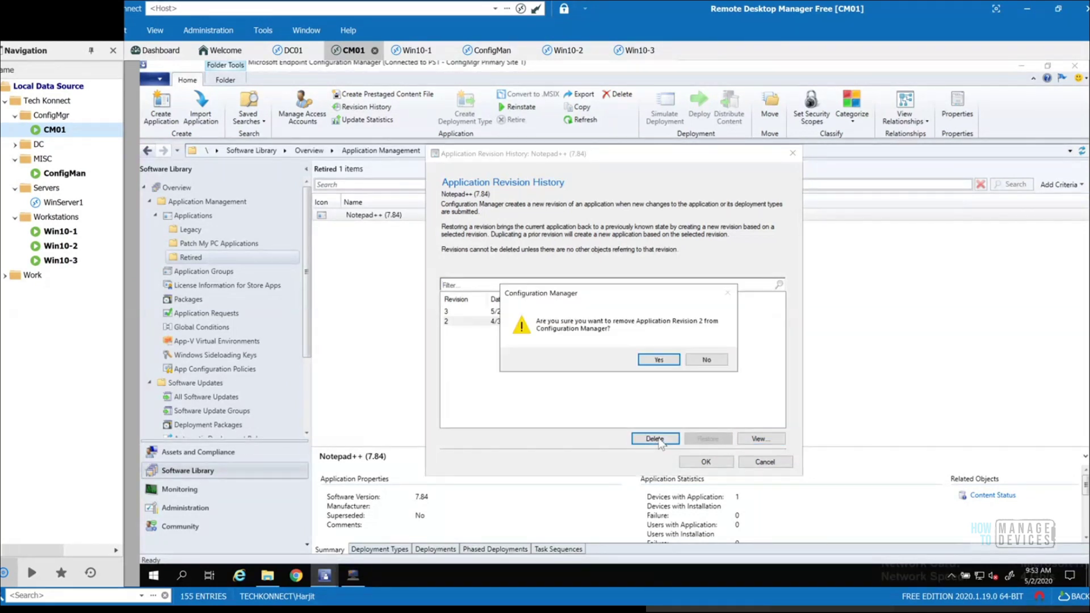
pyautogui.click(657, 360)
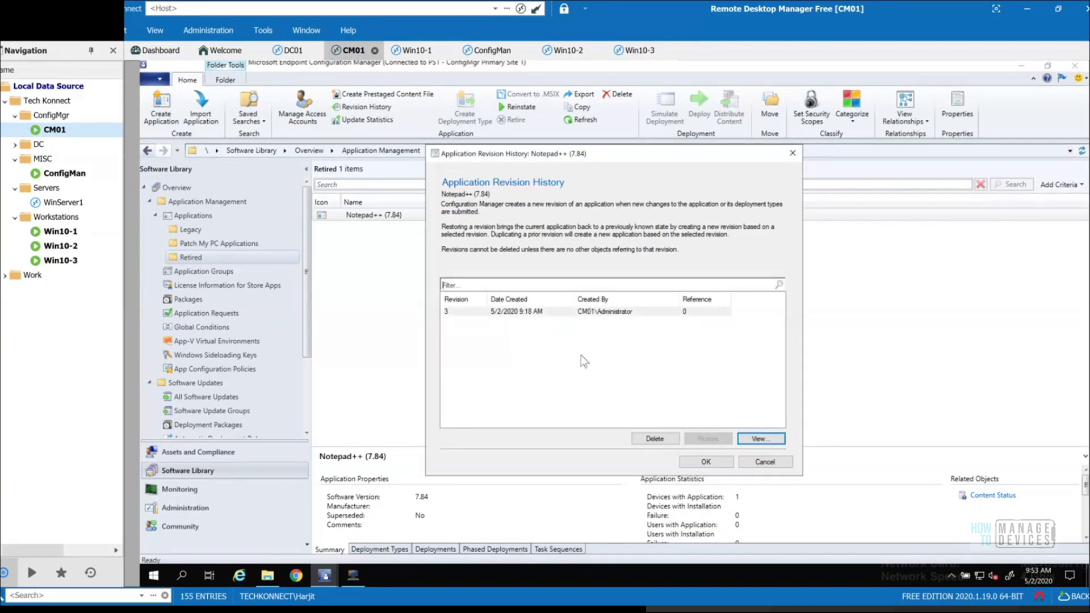
pyautogui.click(656, 438)
pyautogui.click(646, 362)
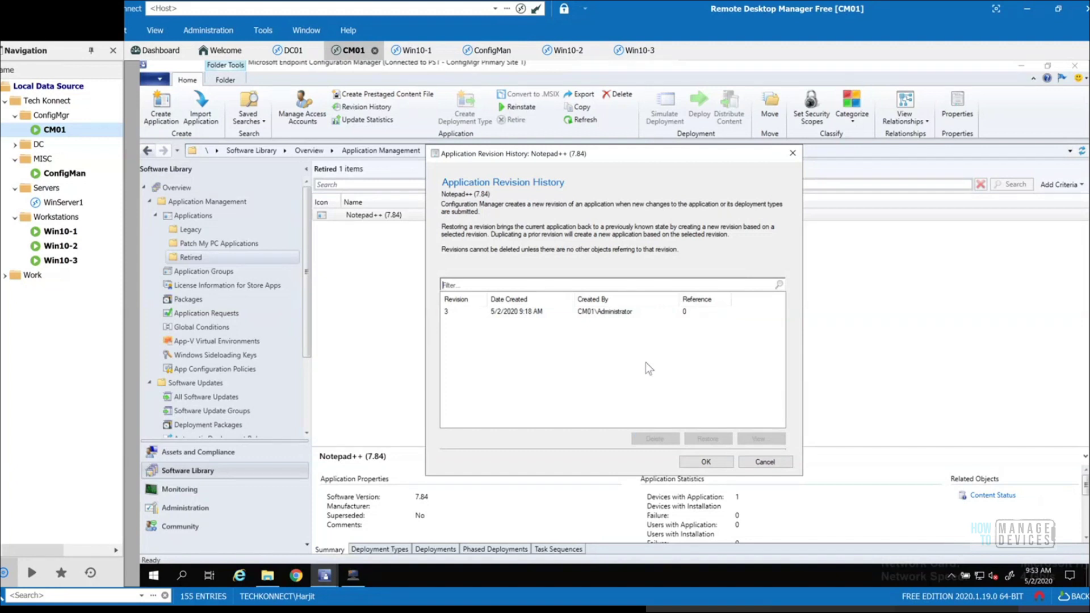
pyautogui.click(707, 463)
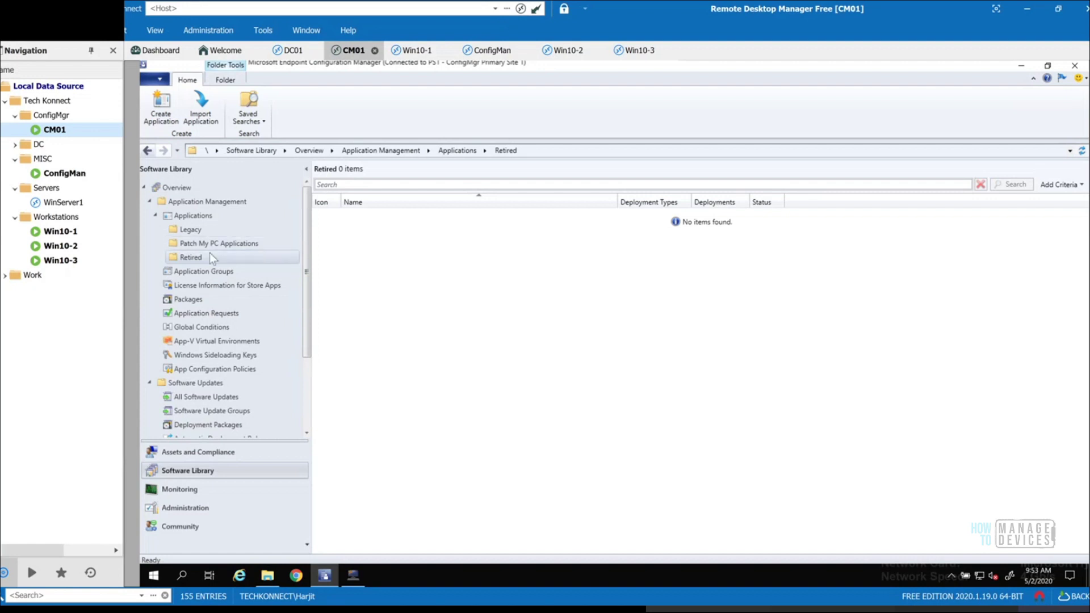
# - Review the main Applications list, switch to the Win10-1 client, and check the KeePass (2.44) details in Software Center
pyautogui.click(192, 214)
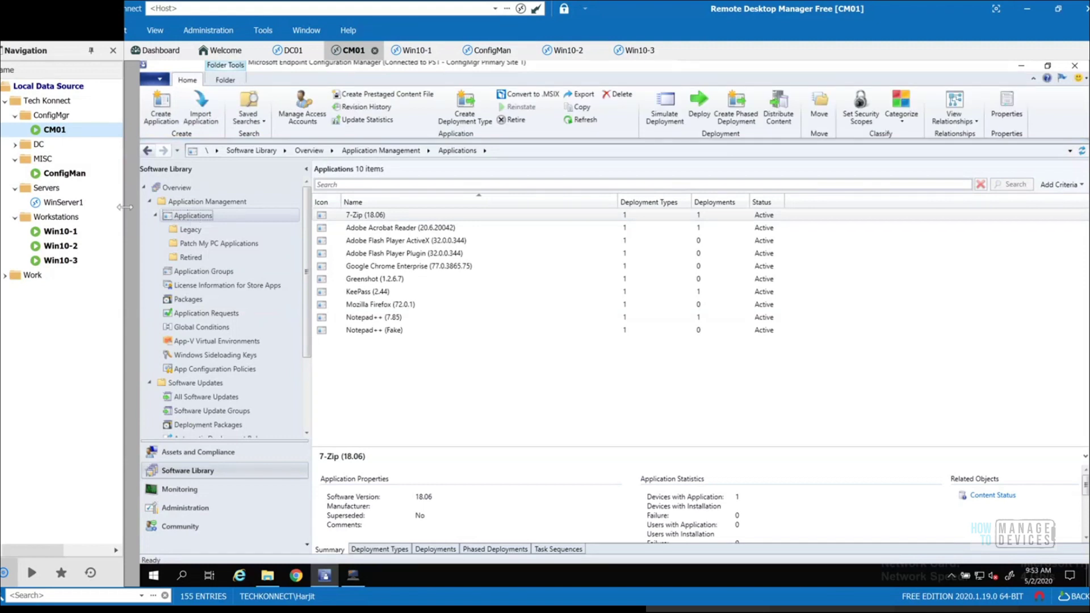
pyautogui.click(70, 235)
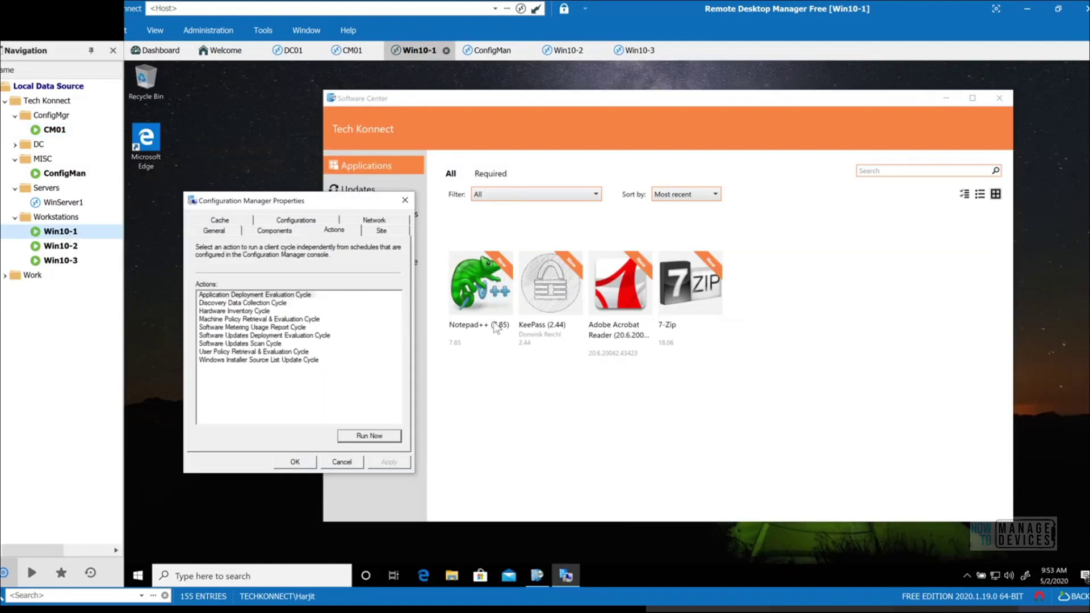
pyautogui.click(563, 304)
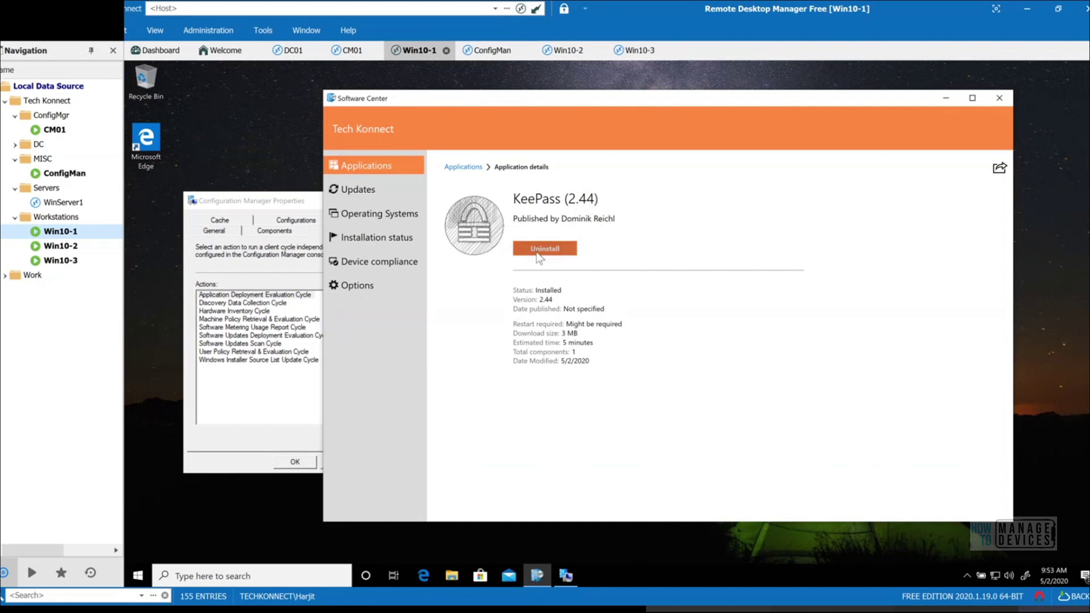
pyautogui.click(359, 167)
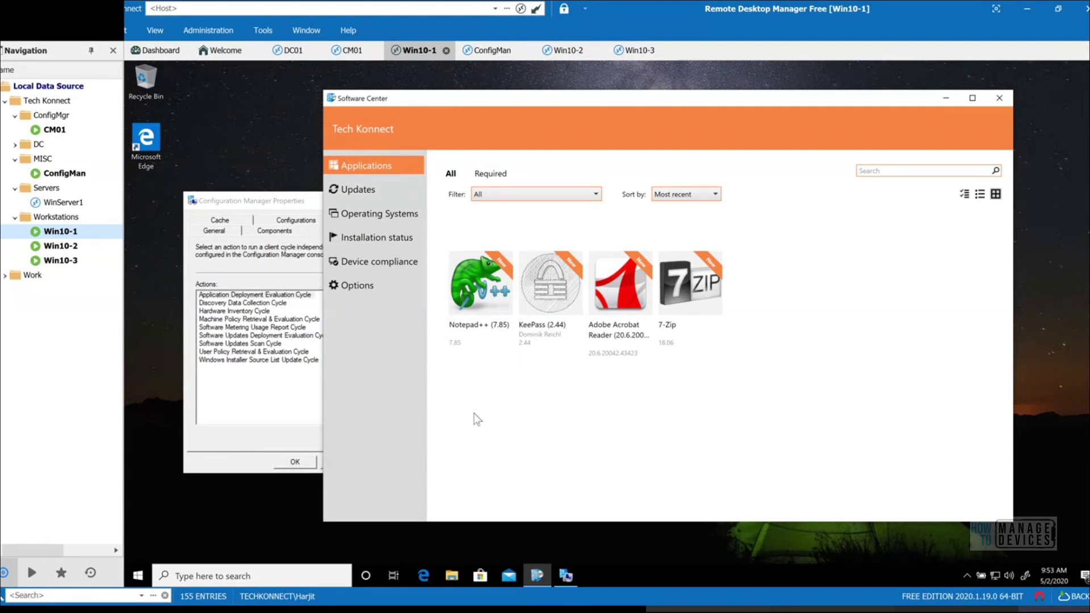
# - Switch to the Win10-2 session and check the KeePass application details in Software Center, returning to the application list
pyautogui.click(50, 247)
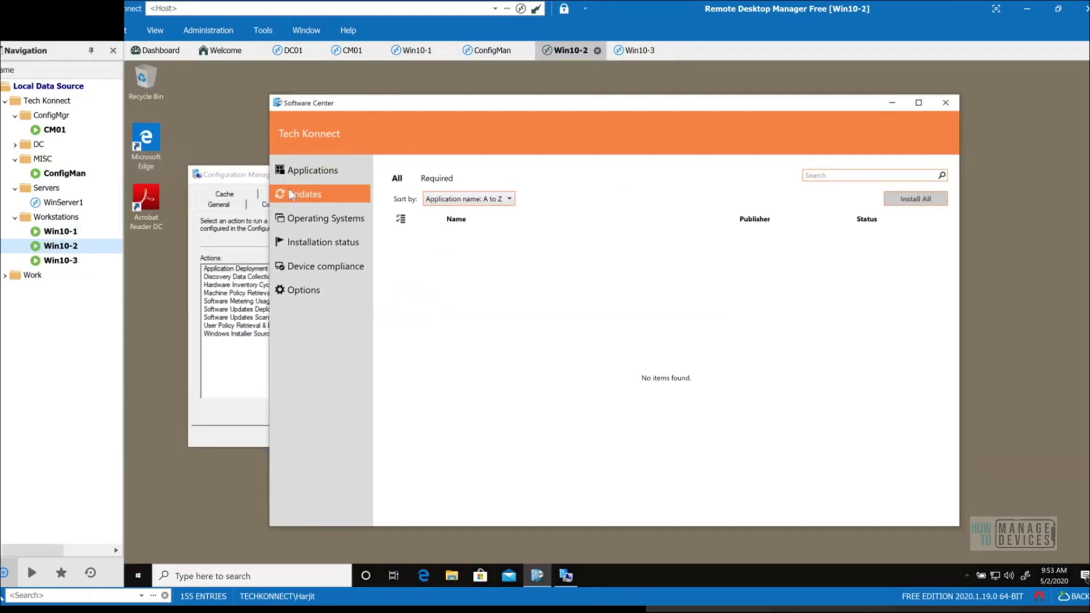
pyautogui.click(307, 176)
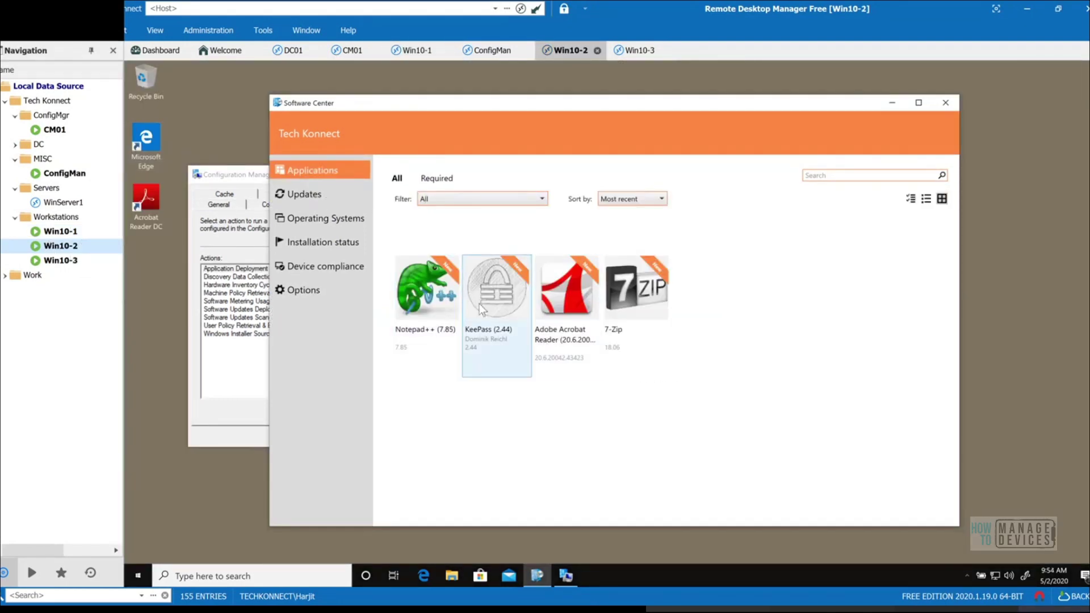
pyautogui.click(481, 307)
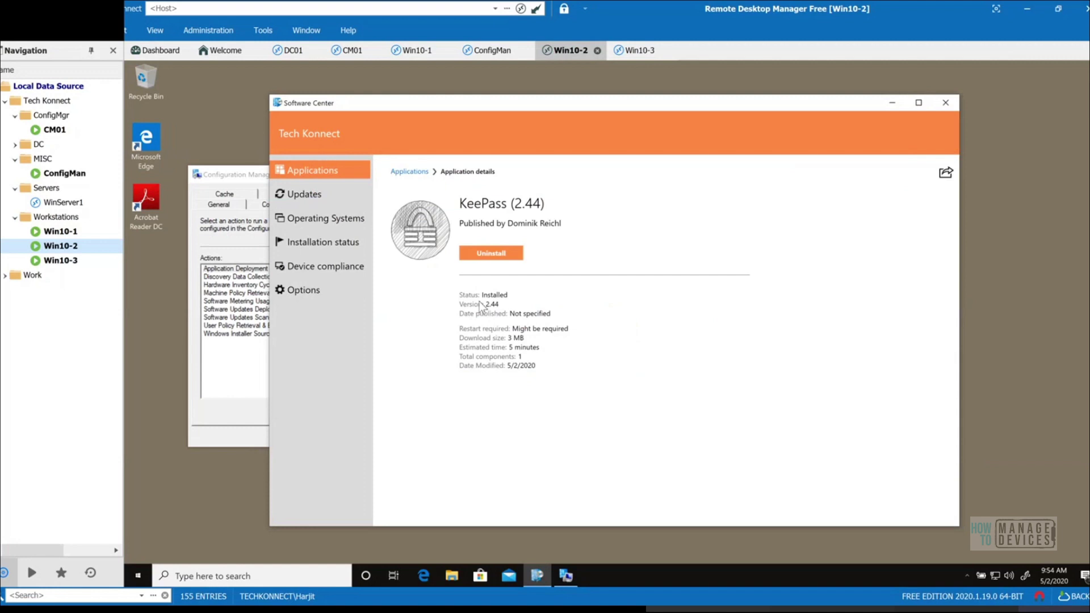
pyautogui.click(312, 167)
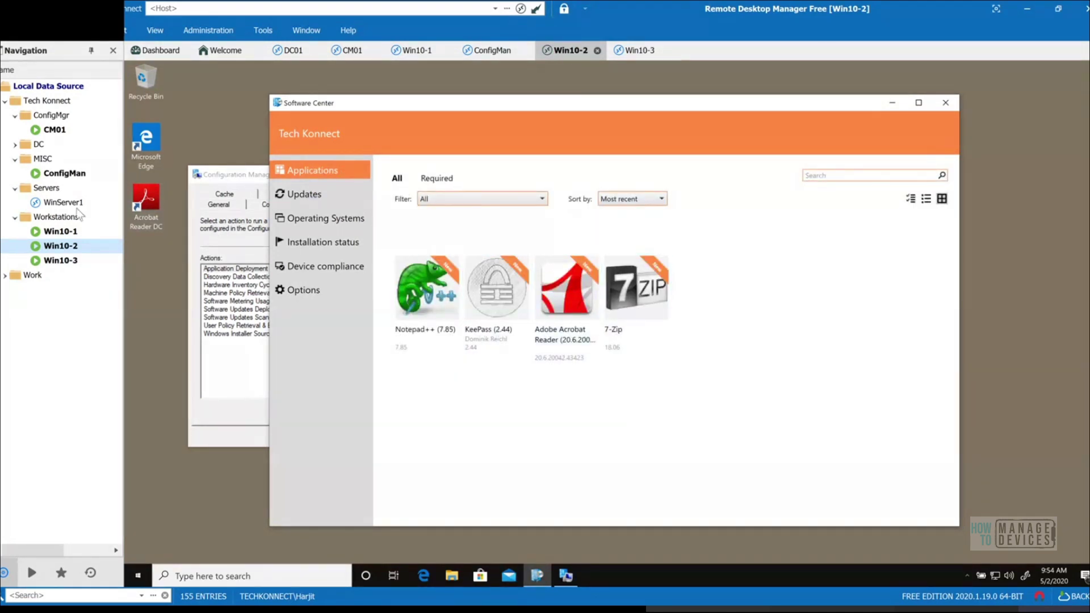
# - Switch to the Win10-3 session and check the Notepad++ (7.85) and KeePass application details in Software Center
pyautogui.click(63, 264)
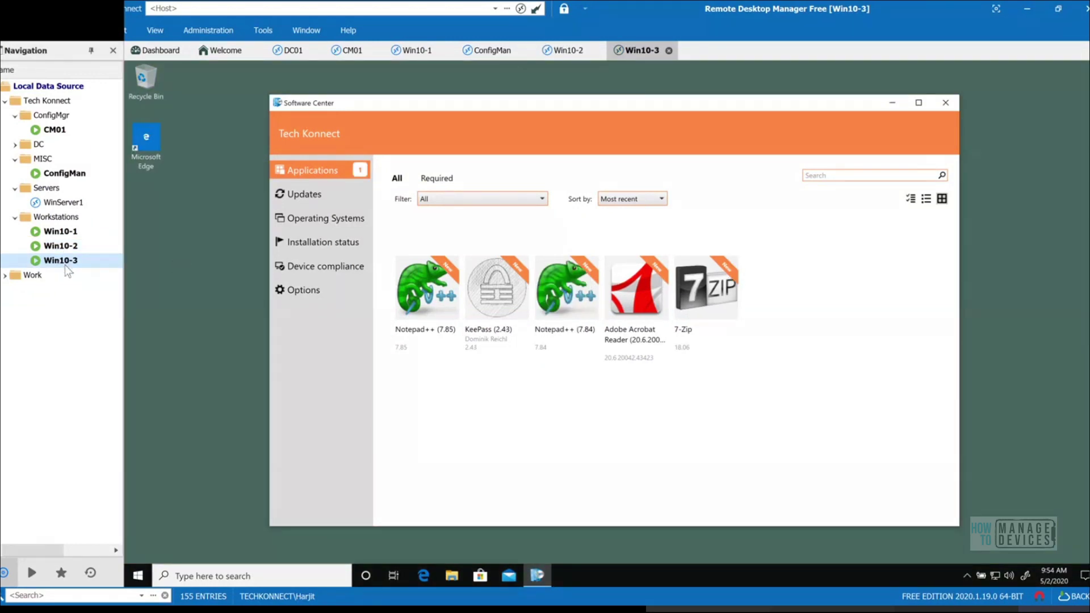
pyautogui.click(427, 315)
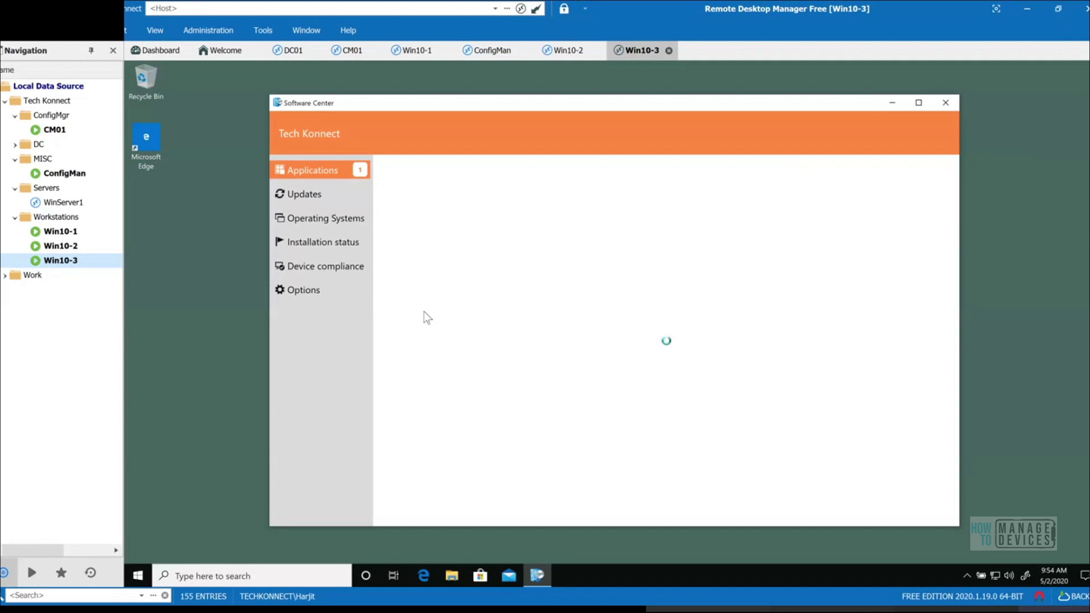
pyautogui.click(327, 175)
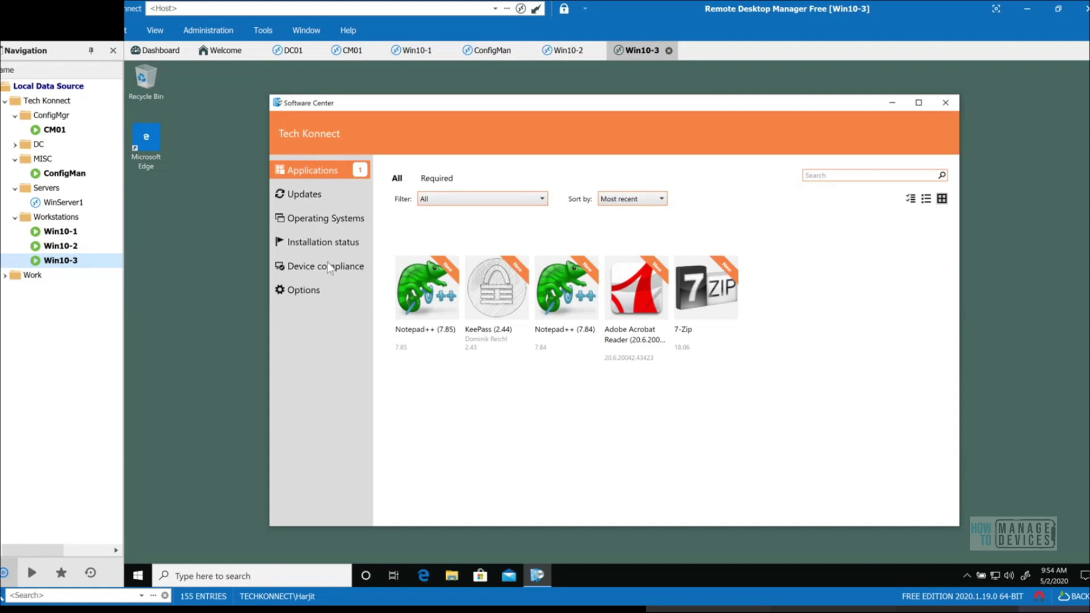
pyautogui.click(411, 295)
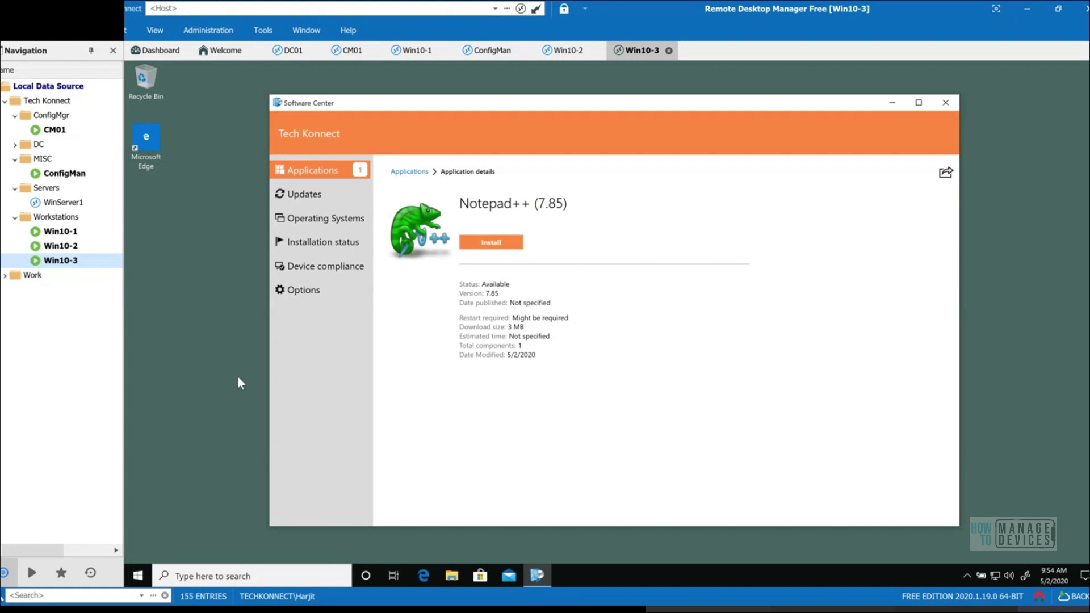
pyautogui.click(321, 169)
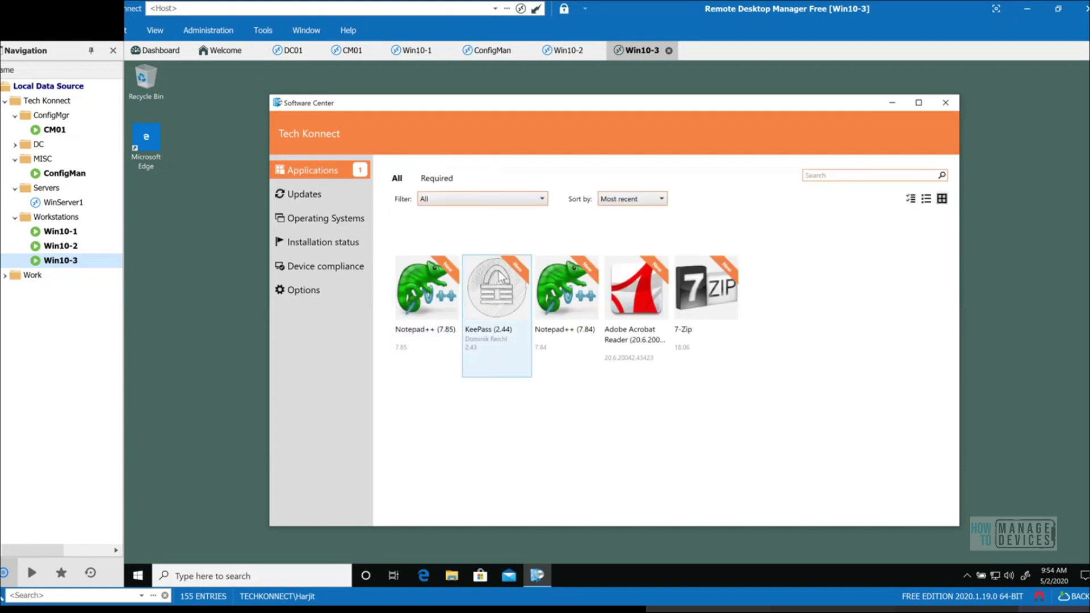
pyautogui.click(497, 280)
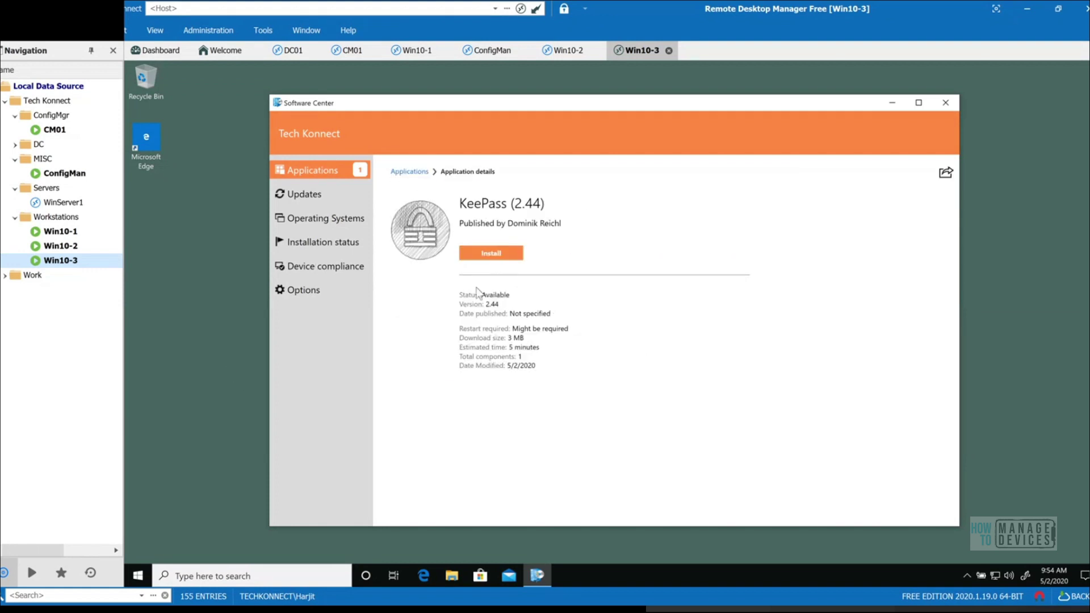
pyautogui.click(332, 173)
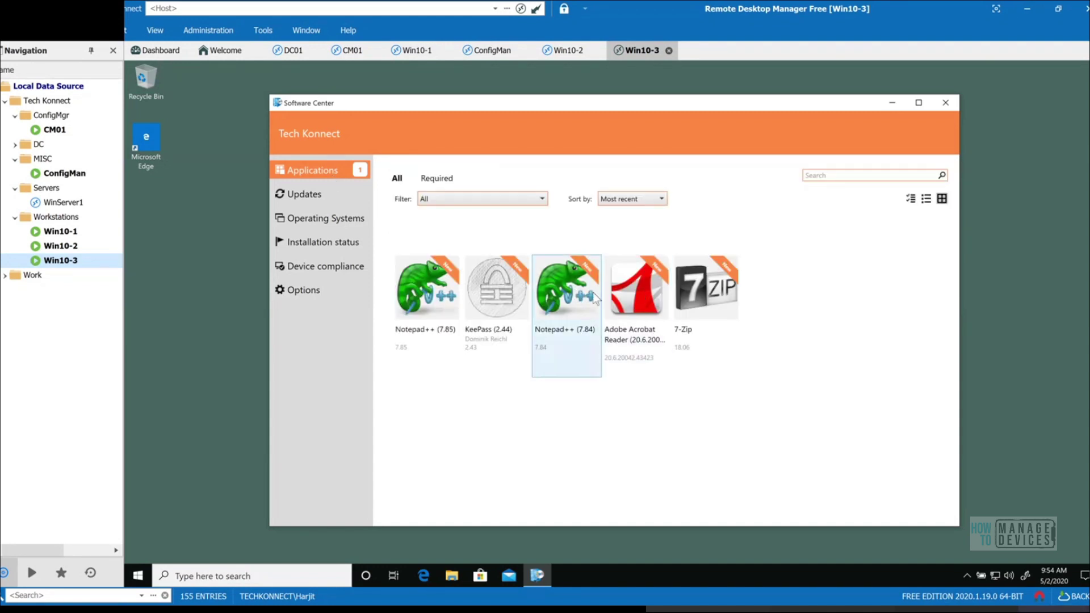
# - Reload the Software Center application list on Win10-3 and check the Adobe Acrobat Reader details
pyautogui.click(316, 213)
pyautogui.click(314, 176)
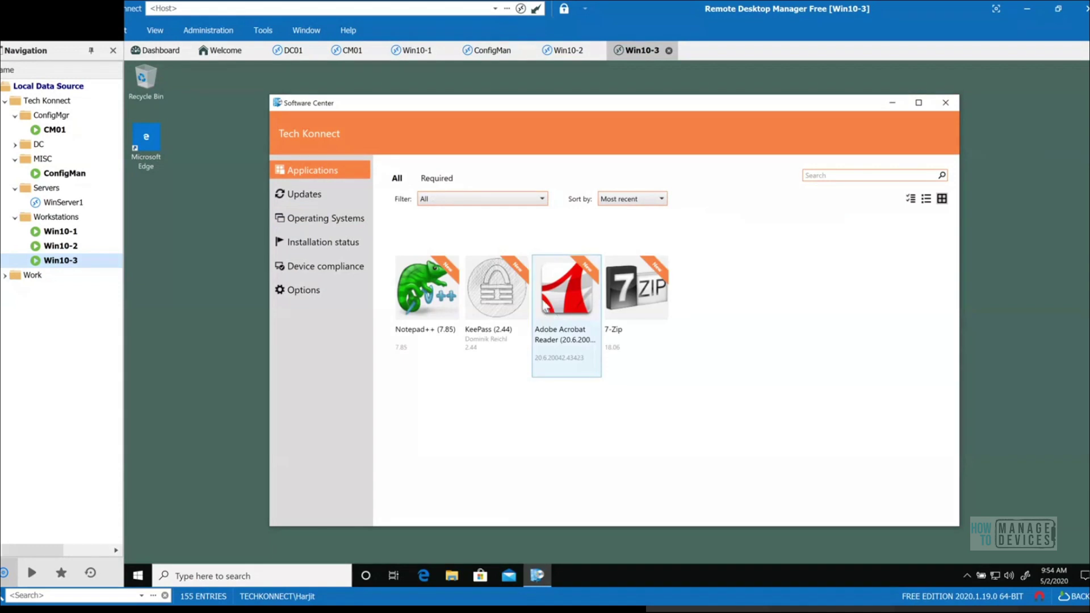
pyautogui.click(547, 307)
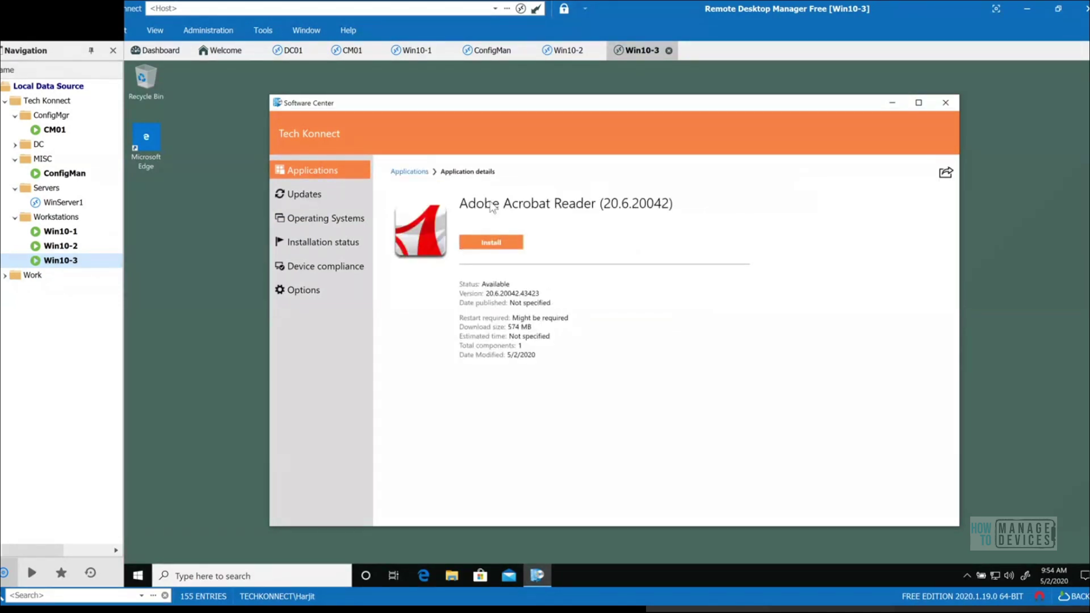
pyautogui.click(318, 170)
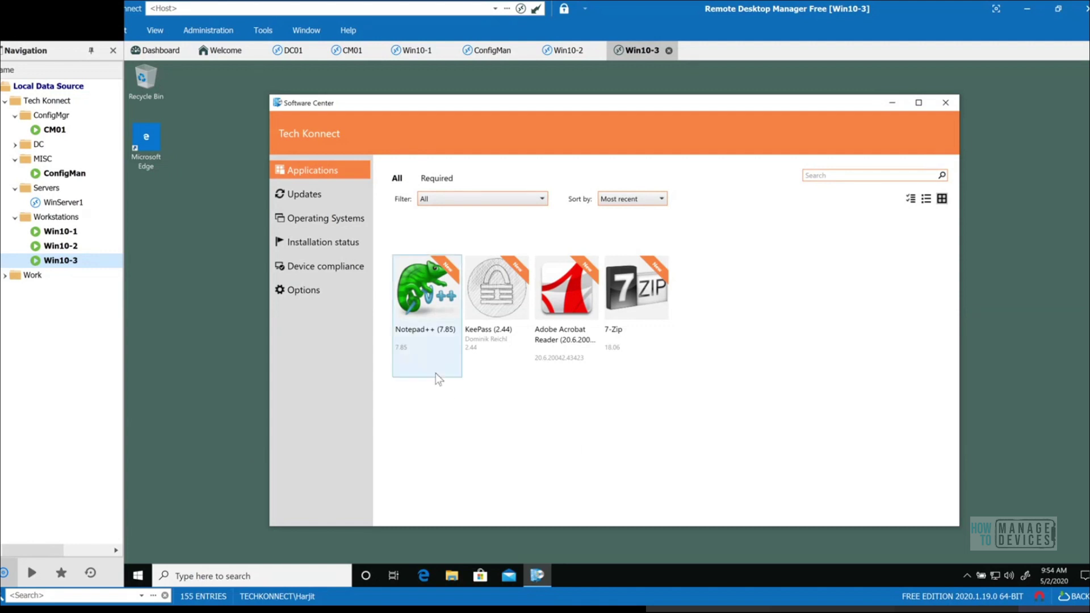
# - Install Notepad++ (7.85) from Software Center on Win10-3 and return to the application list
pyautogui.click(423, 300)
pyautogui.click(490, 243)
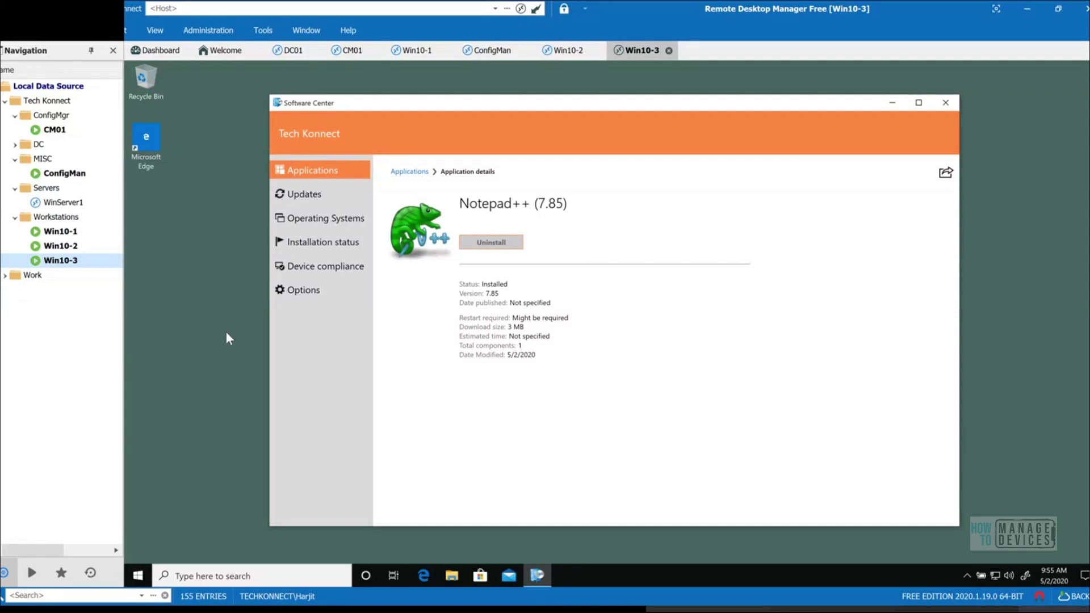
pyautogui.click(321, 172)
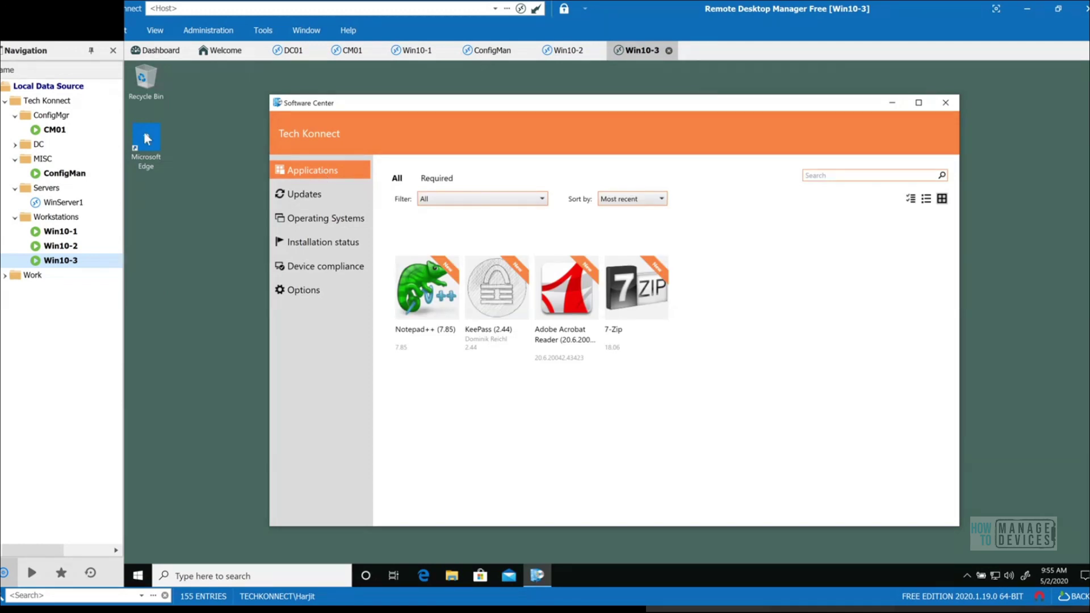
# - Switch to the CM01 session and bring up the Updates product list in the Patch My PC publishing settings
pyautogui.click(55, 132)
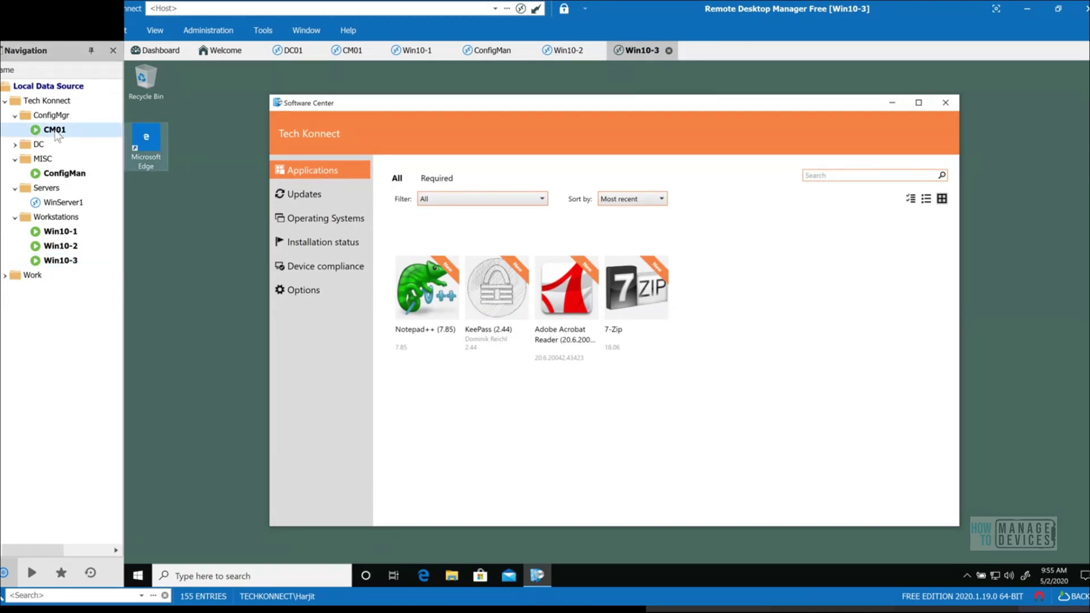
pyautogui.doubleClick(55, 132)
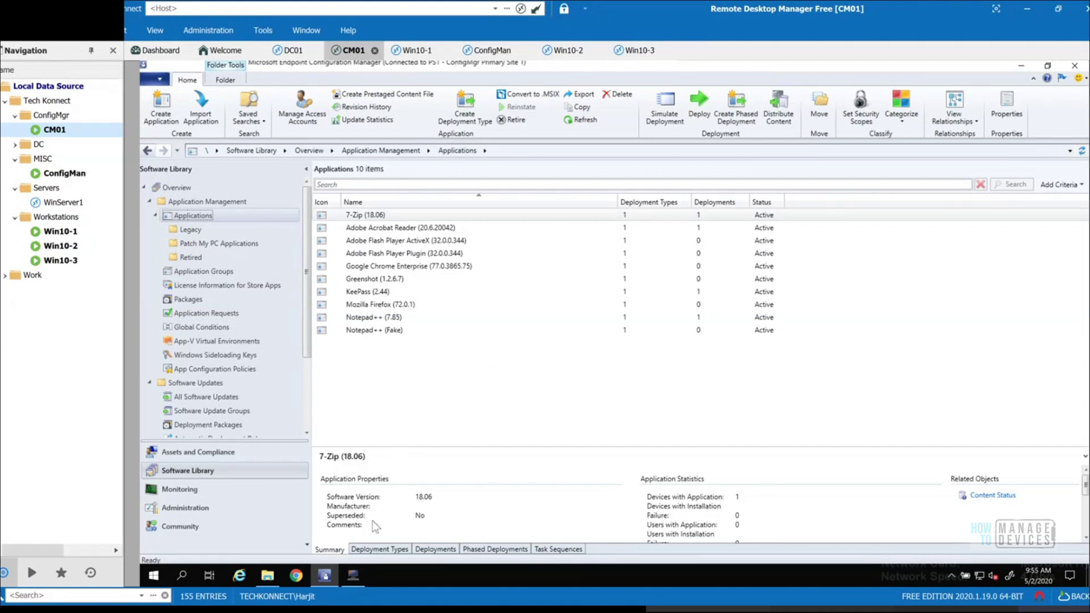
pyautogui.moveTo(354, 577)
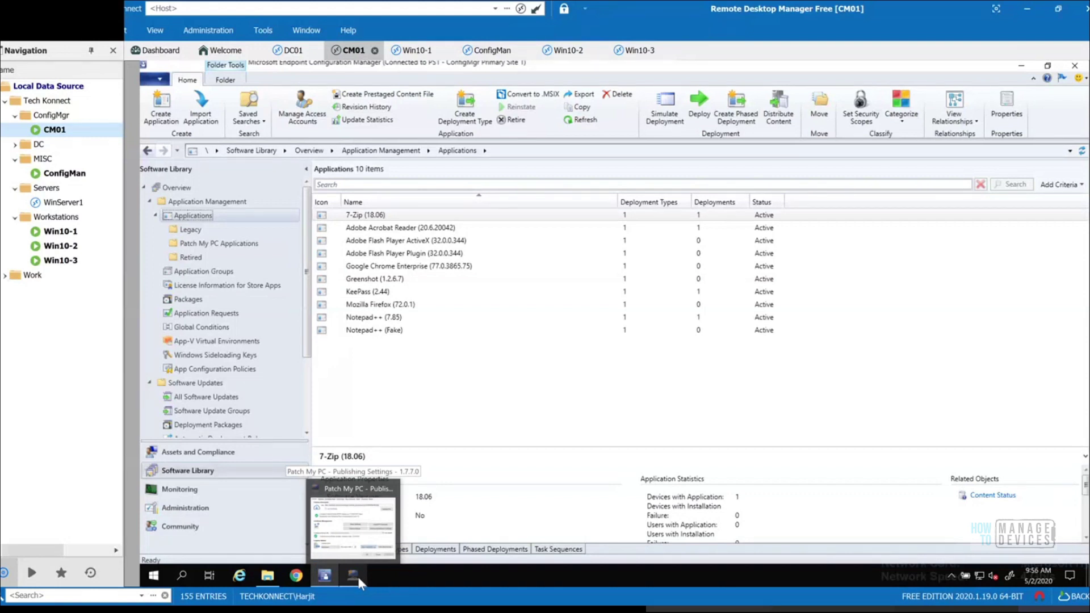
pyautogui.click(357, 575)
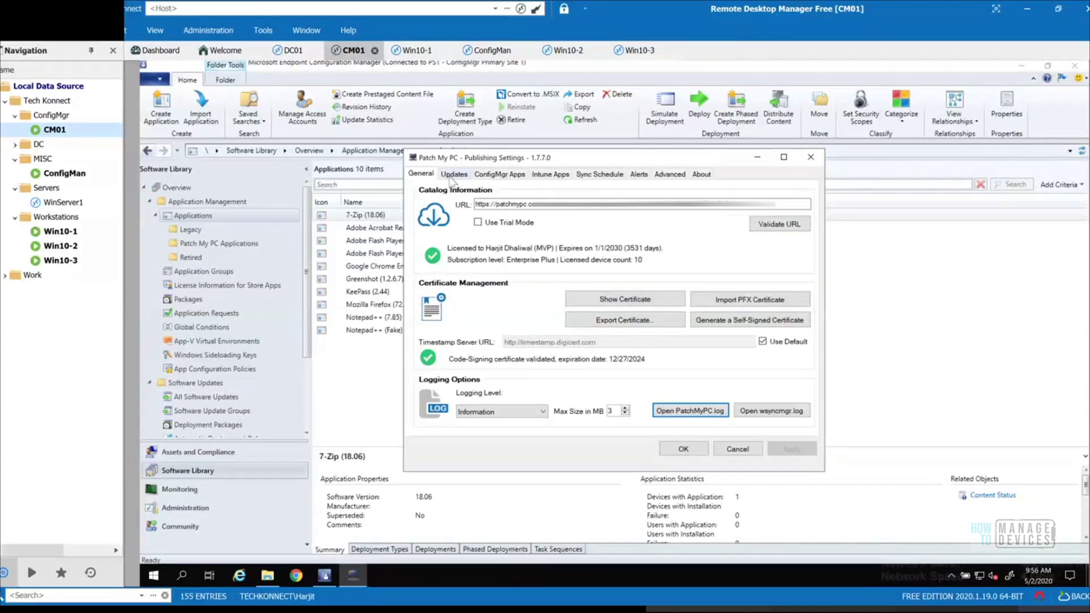
pyautogui.click(454, 174)
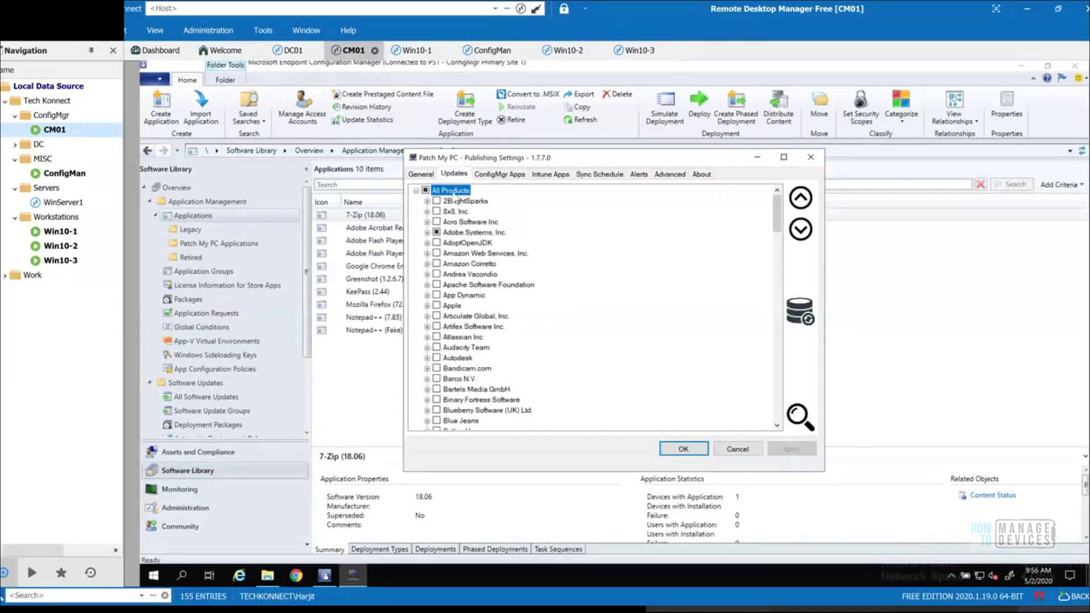
# - Enable IrfanView (x64) among the ConfigMgr apps to publish in Patch My PC
pyautogui.click(492, 177)
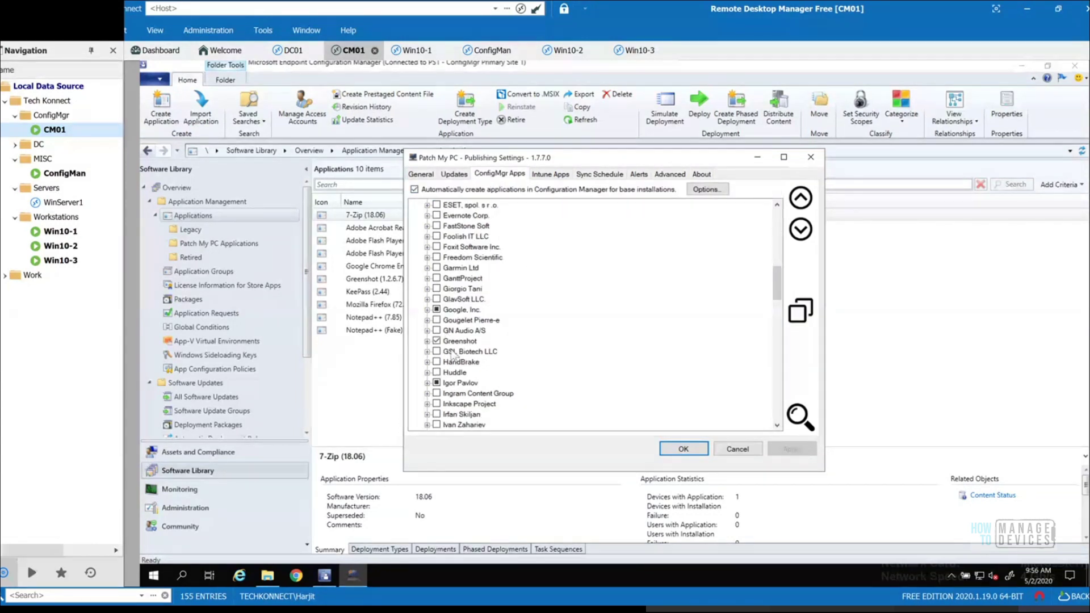
pyautogui.scroll(-1, 495, 369)
pyautogui.scroll(-2, 496, 369)
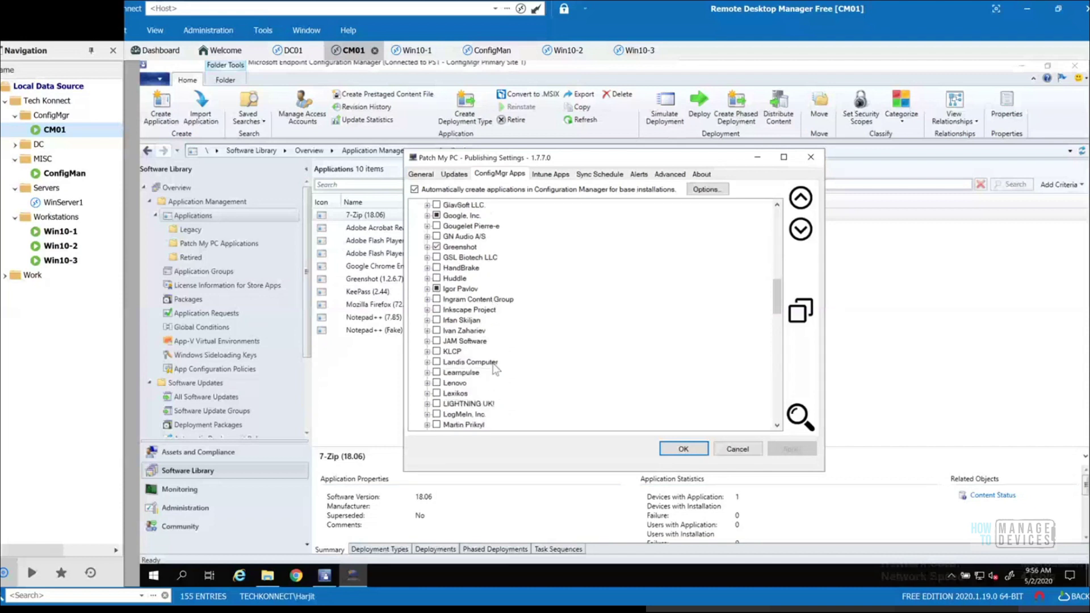
pyautogui.click(427, 320)
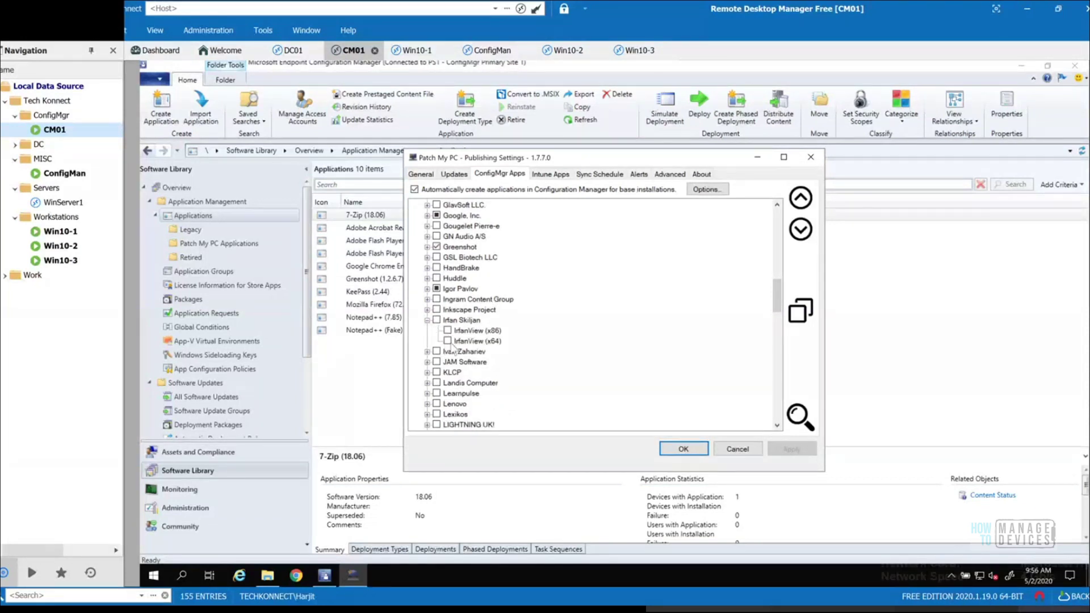
pyautogui.click(448, 341)
pyautogui.click(427, 320)
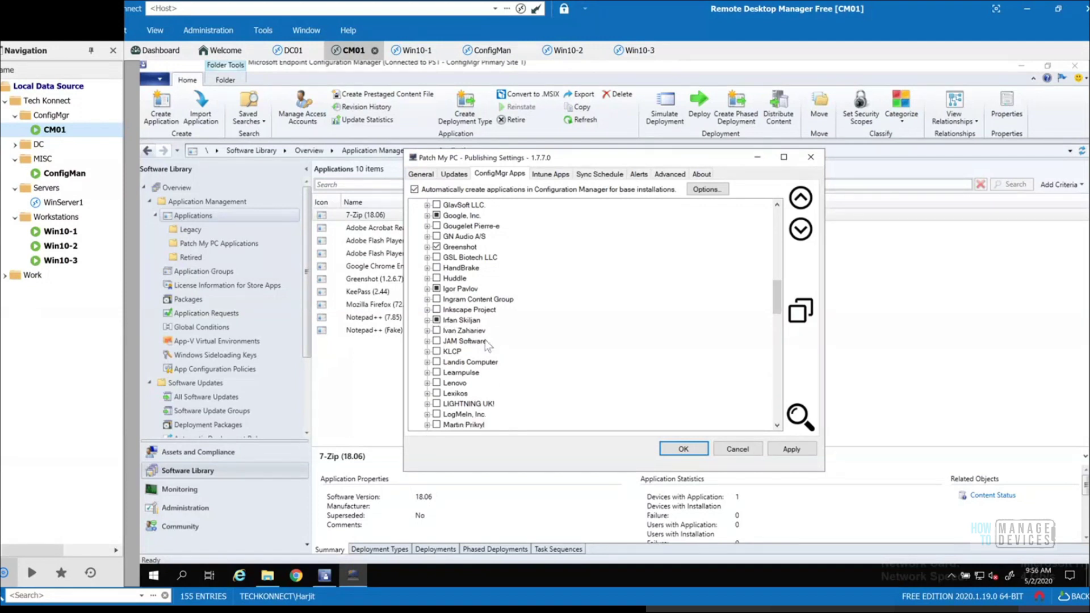
# - Enable PuTTY (x64) among the ConfigMgr apps and apply the publishing settings
pyautogui.scroll(-1, 495, 342)
pyautogui.scroll(-1, 495, 341)
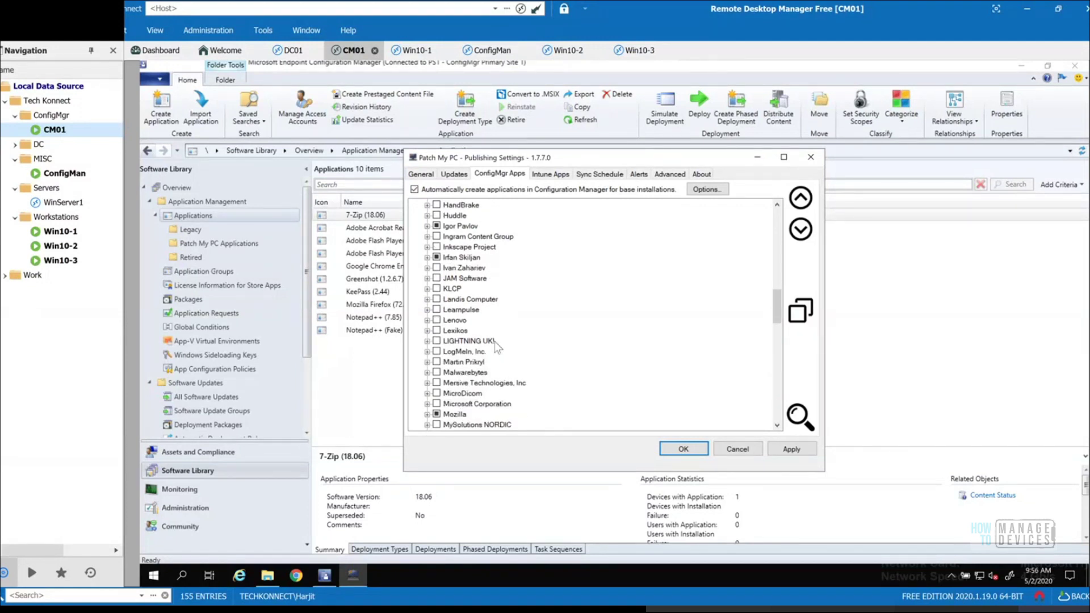
pyautogui.scroll(-1, 490, 325)
pyautogui.scroll(-1, 491, 329)
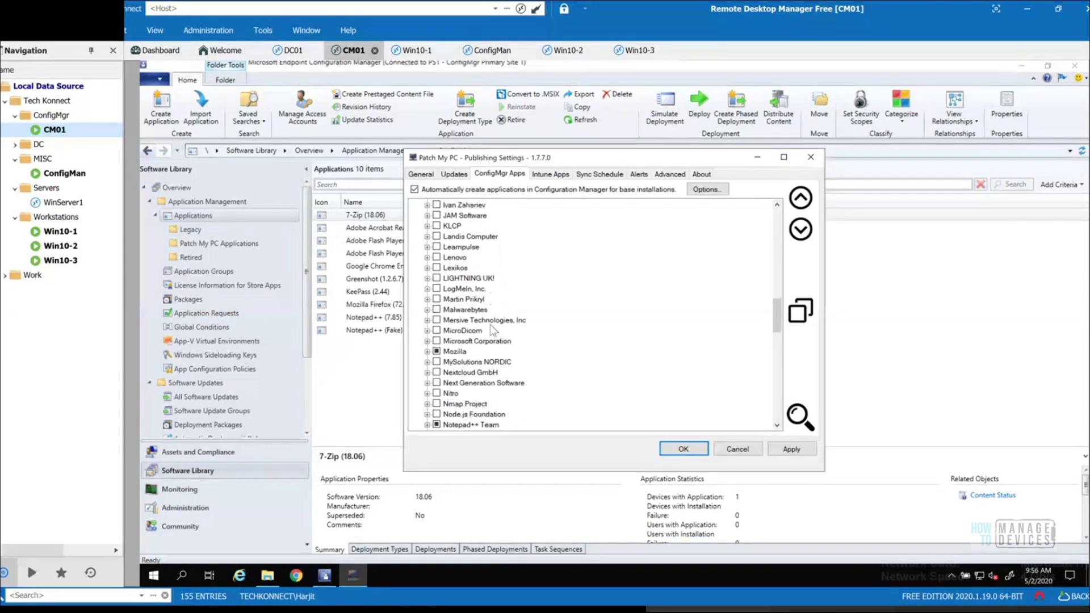
pyautogui.scroll(-1, 489, 325)
pyautogui.scroll(-1, 449, 341)
pyautogui.scroll(-2, 461, 359)
pyautogui.scroll(-2, 461, 358)
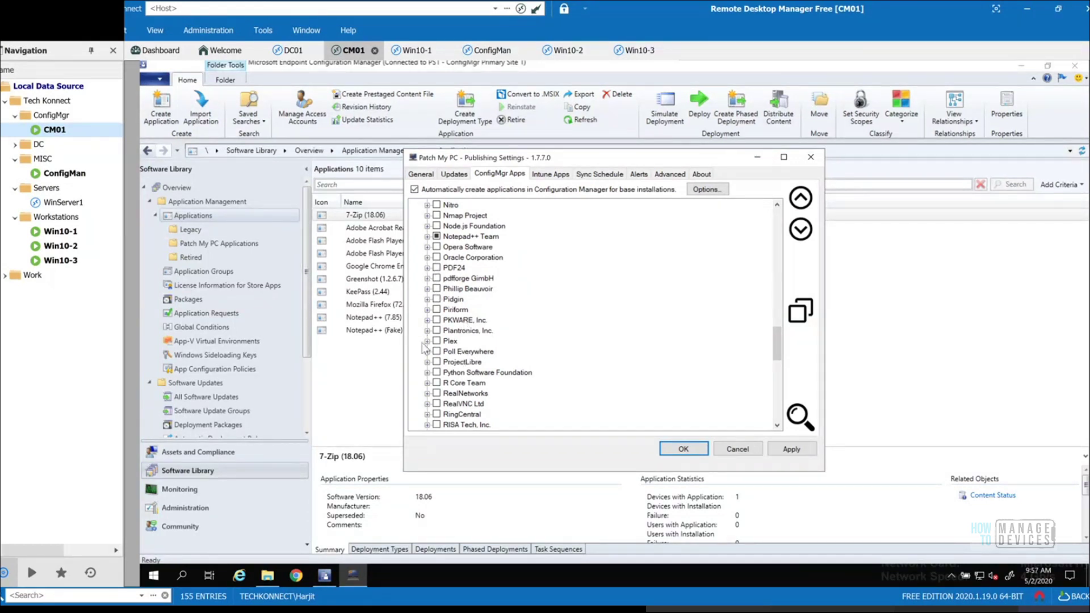
pyautogui.scroll(-1, 425, 346)
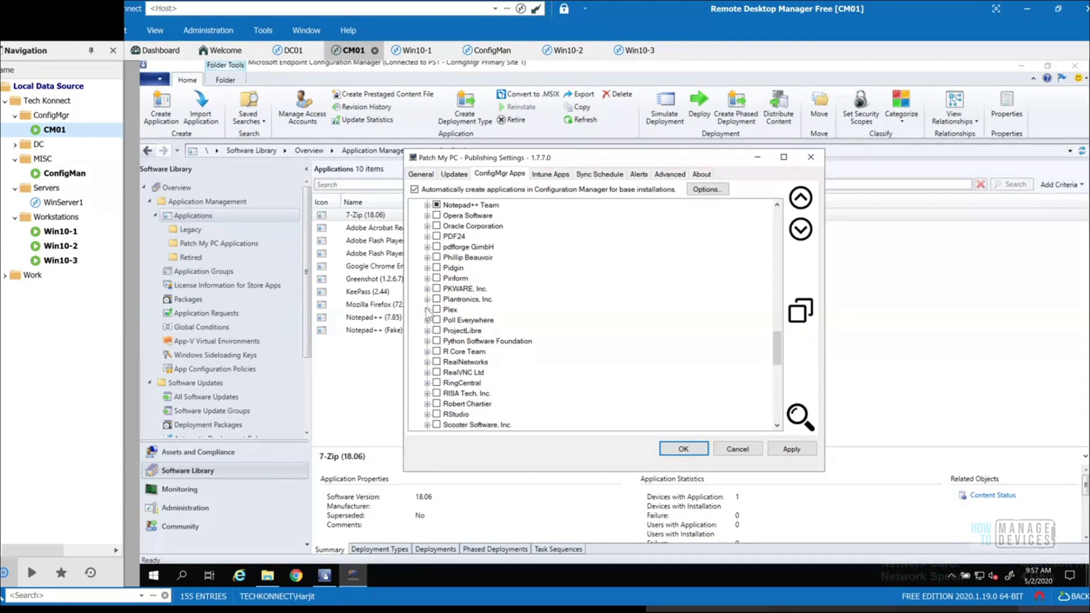
pyautogui.scroll(-3, 438, 309)
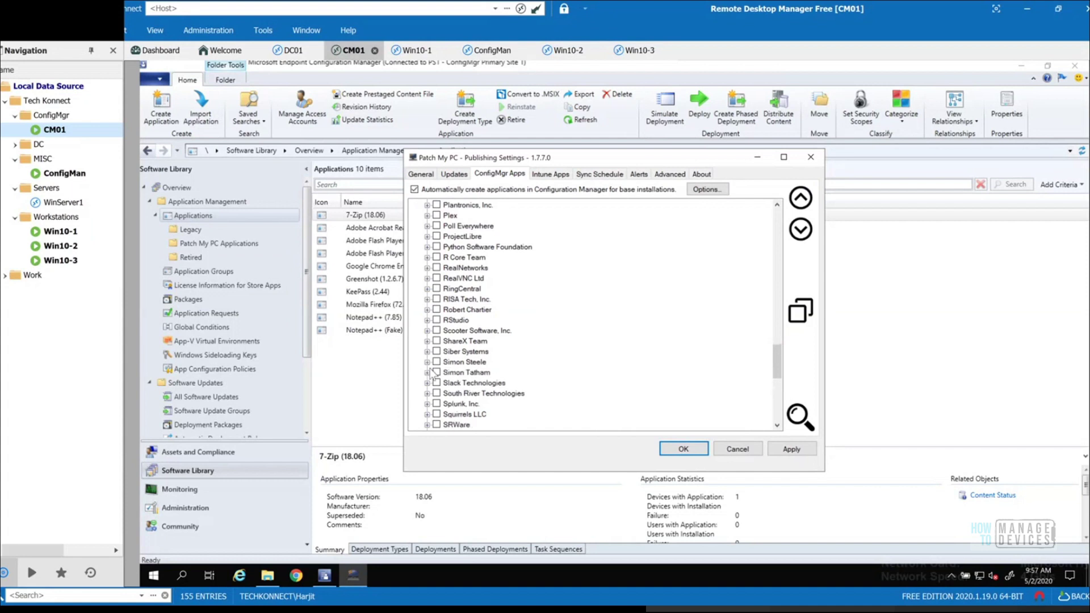
pyautogui.click(427, 372)
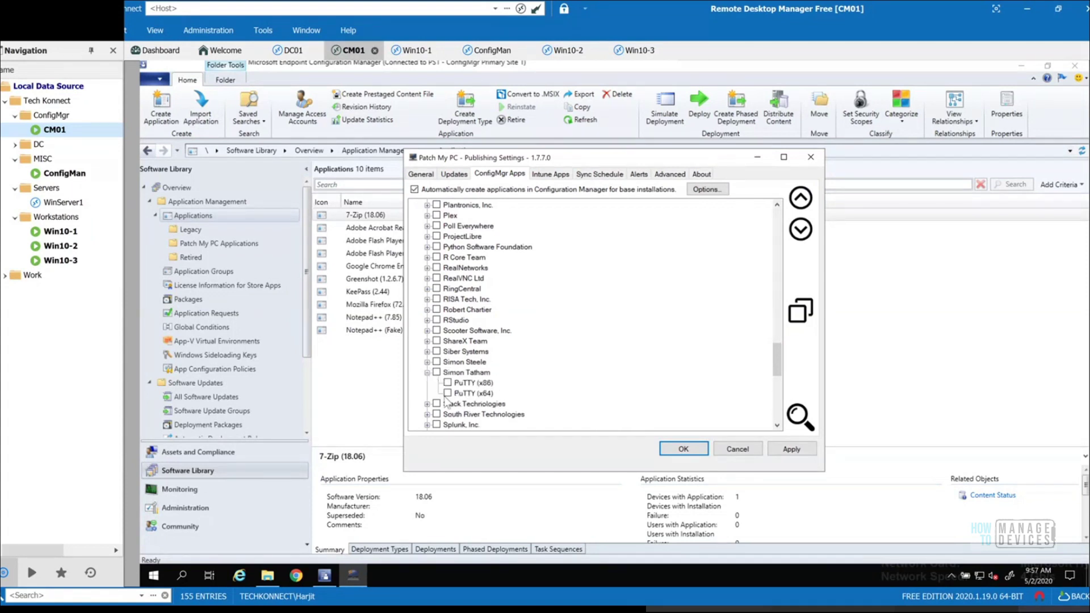
pyautogui.click(448, 393)
pyautogui.click(795, 451)
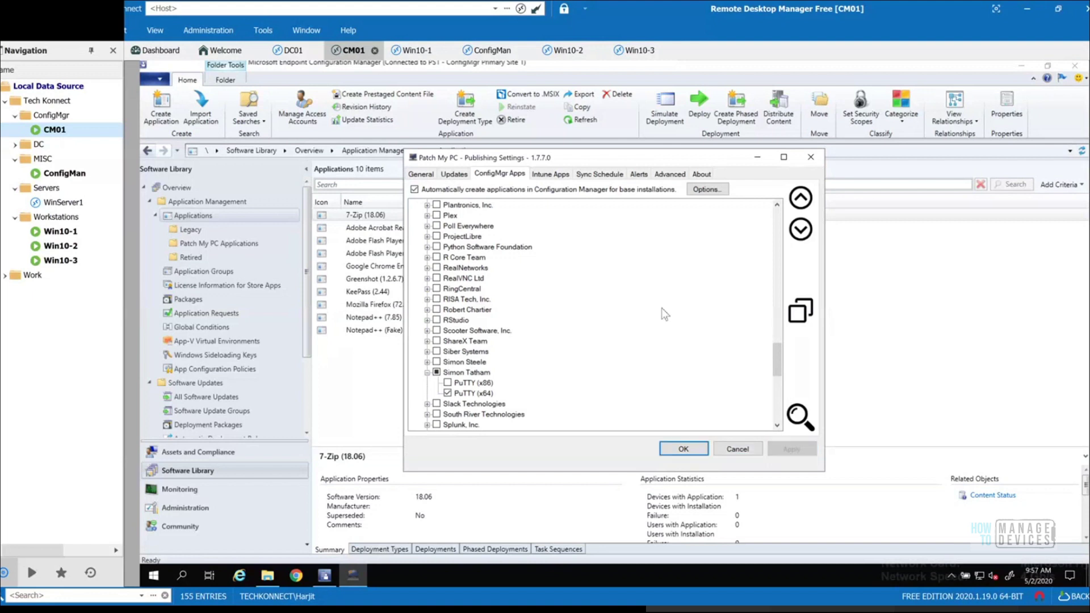
# - Run a publishing service sync from the sync schedule settings and return to the ConfigMgr apps list
pyautogui.click(591, 175)
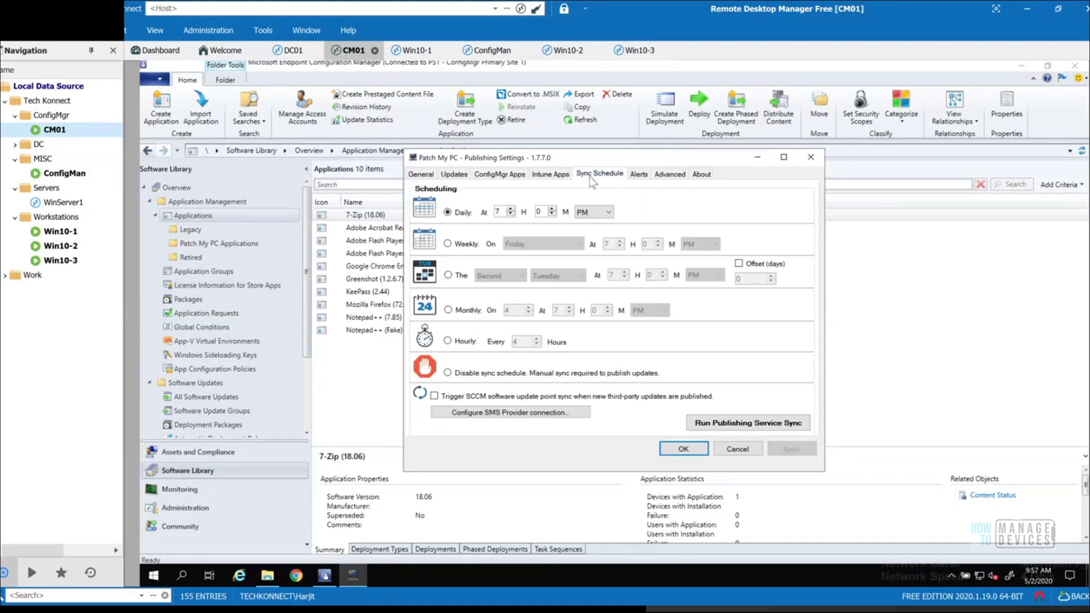
pyautogui.click(741, 423)
pyautogui.click(688, 359)
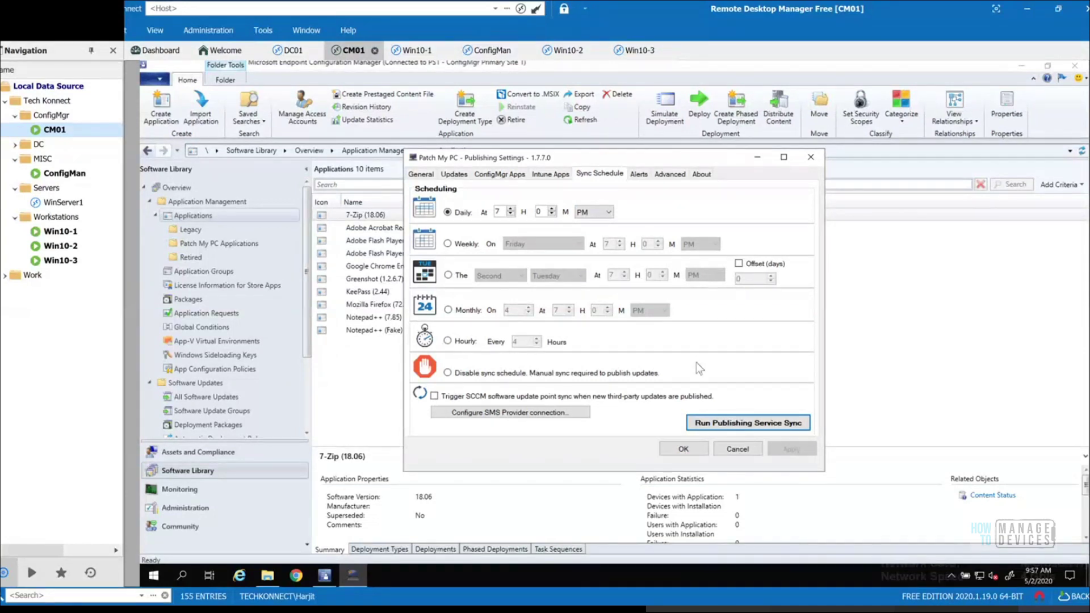
pyautogui.click(502, 175)
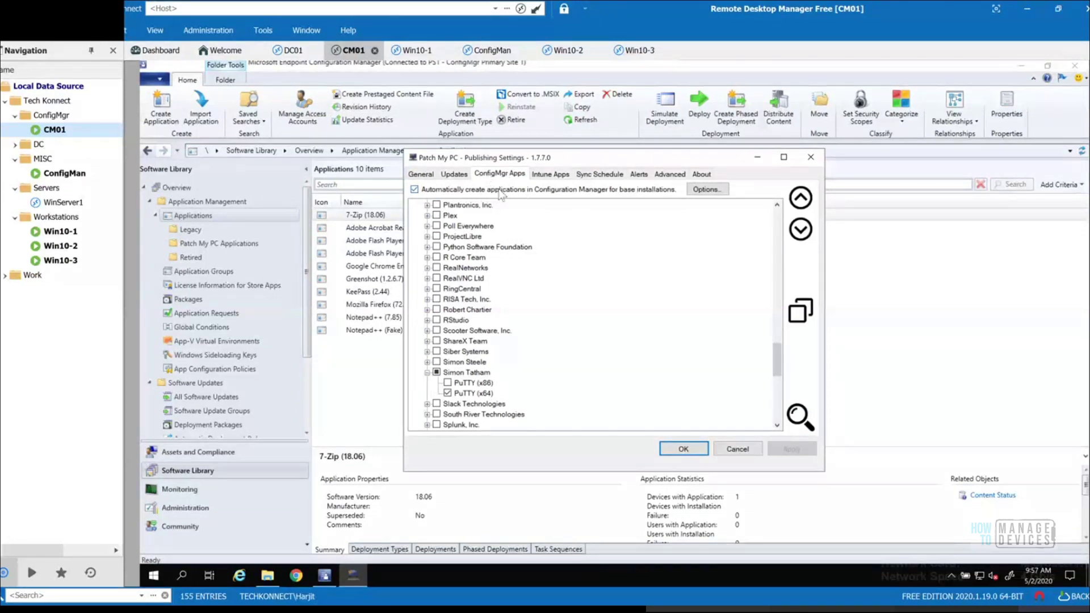
# - Review the base install options for ConfigMgr apps and close them without changes
pyautogui.click(704, 191)
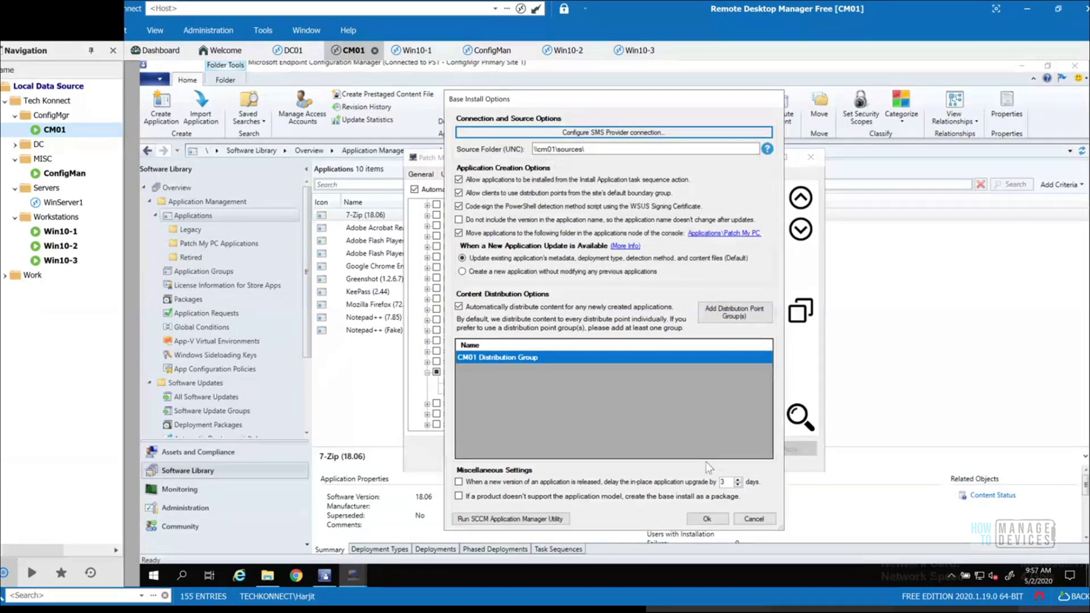
pyautogui.click(760, 520)
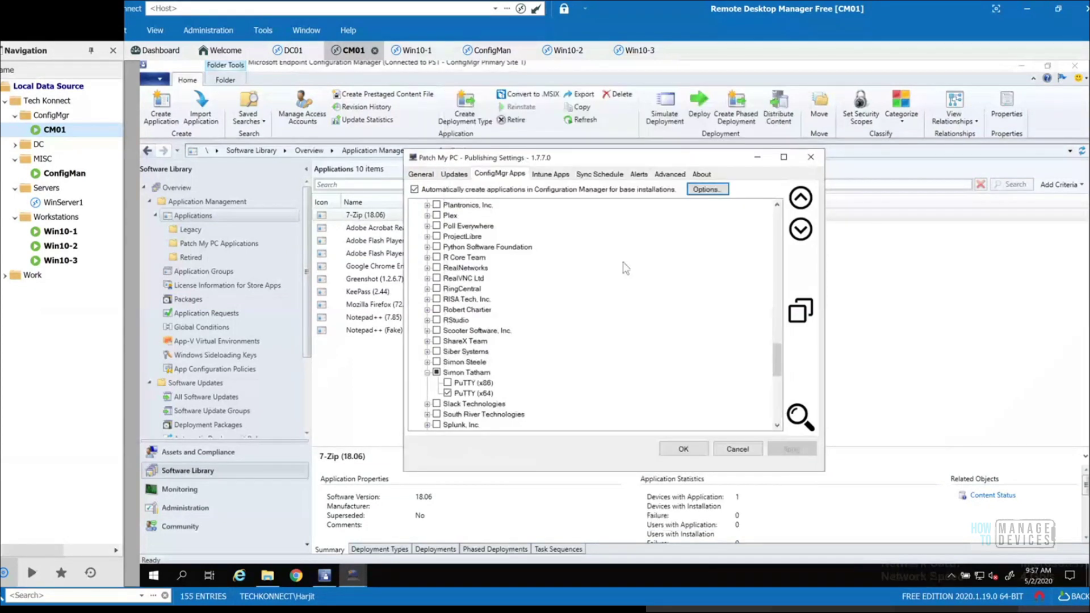
# - From the Updates products, query the Configuration Manager database for supported installed products, cancel the scan and close the publishing settings
pyautogui.click(451, 176)
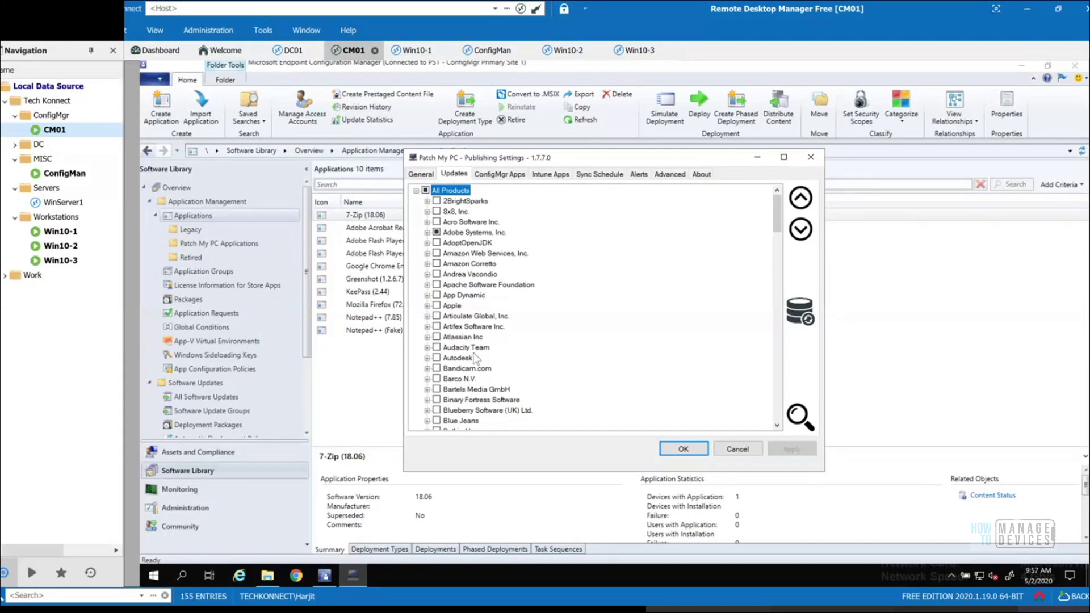
pyautogui.scroll(-15, 476, 338)
pyautogui.scroll(-3, 476, 355)
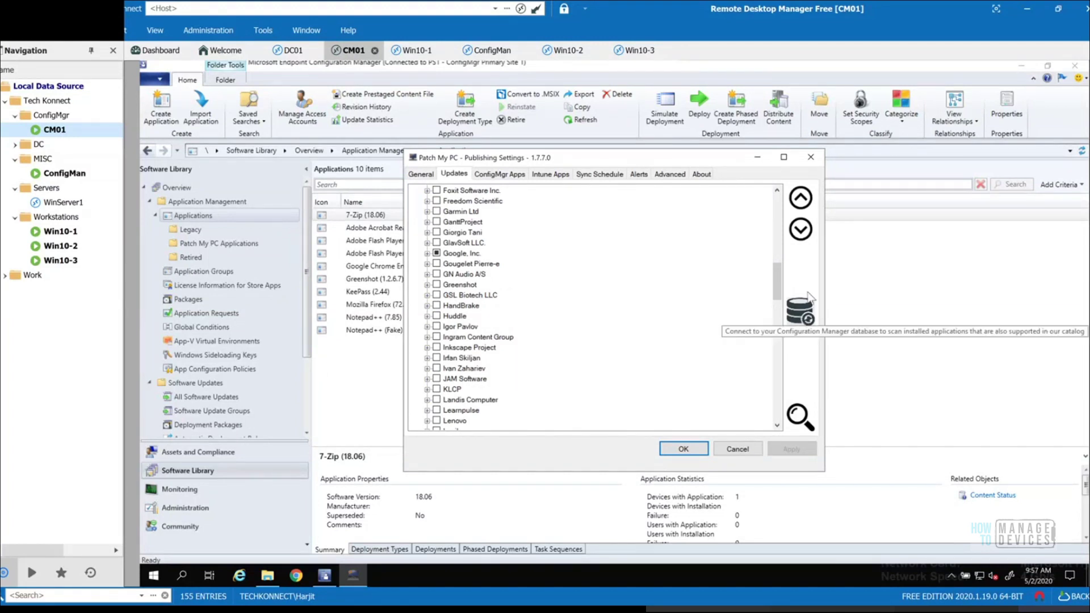
pyautogui.click(797, 312)
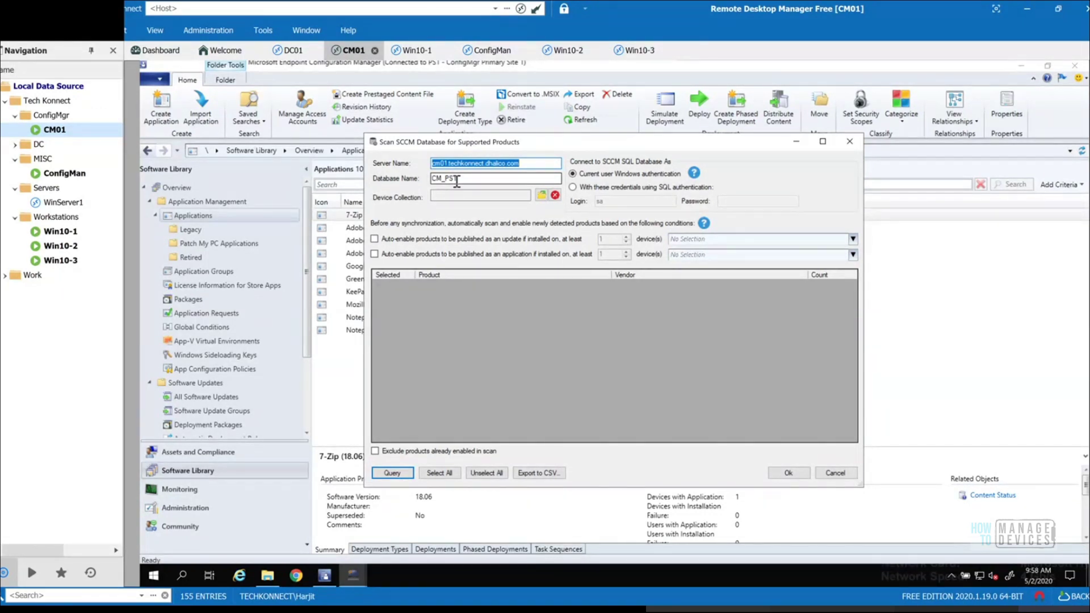
pyautogui.click(398, 474)
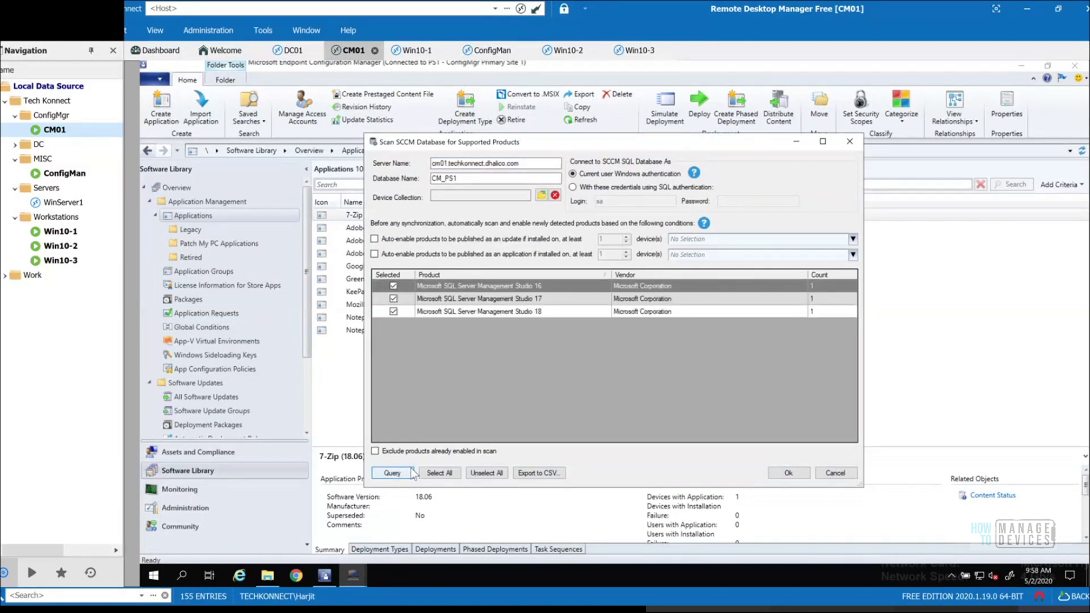
pyautogui.click(394, 286)
pyautogui.click(394, 285)
pyautogui.click(833, 474)
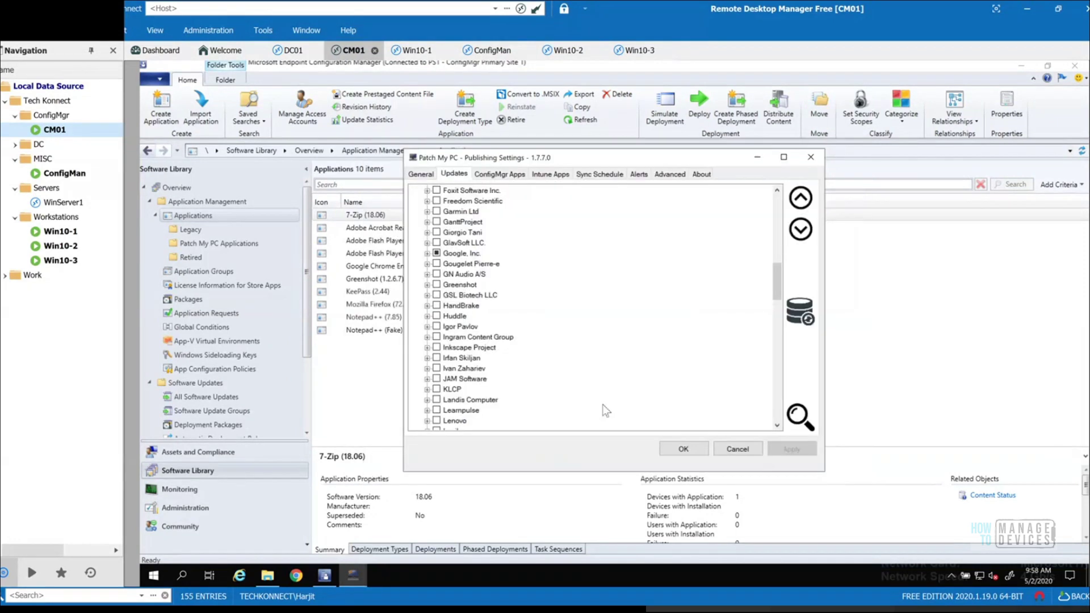
pyautogui.click(683, 447)
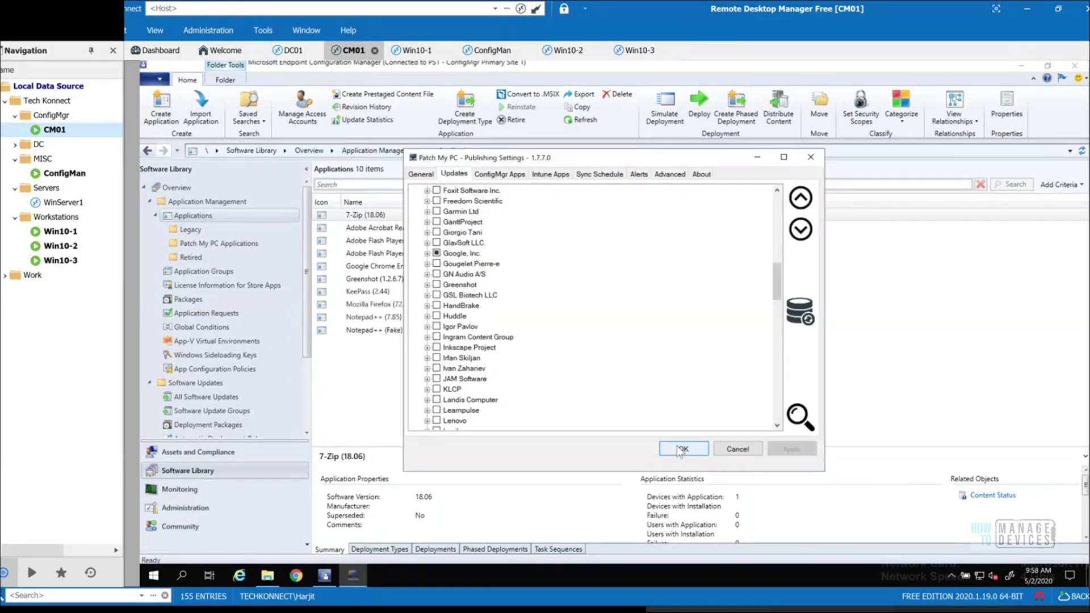
# - Examine the published applications in the Patch My PC Applications folder, including the Greenshot entry
pyautogui.click(197, 244)
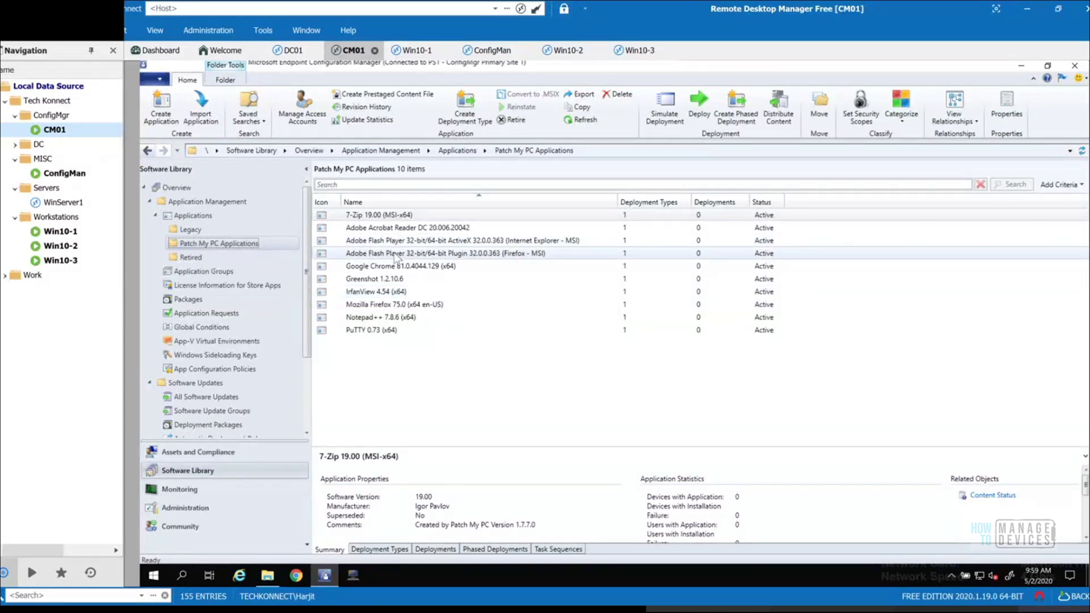
pyautogui.rightClick(414, 216)
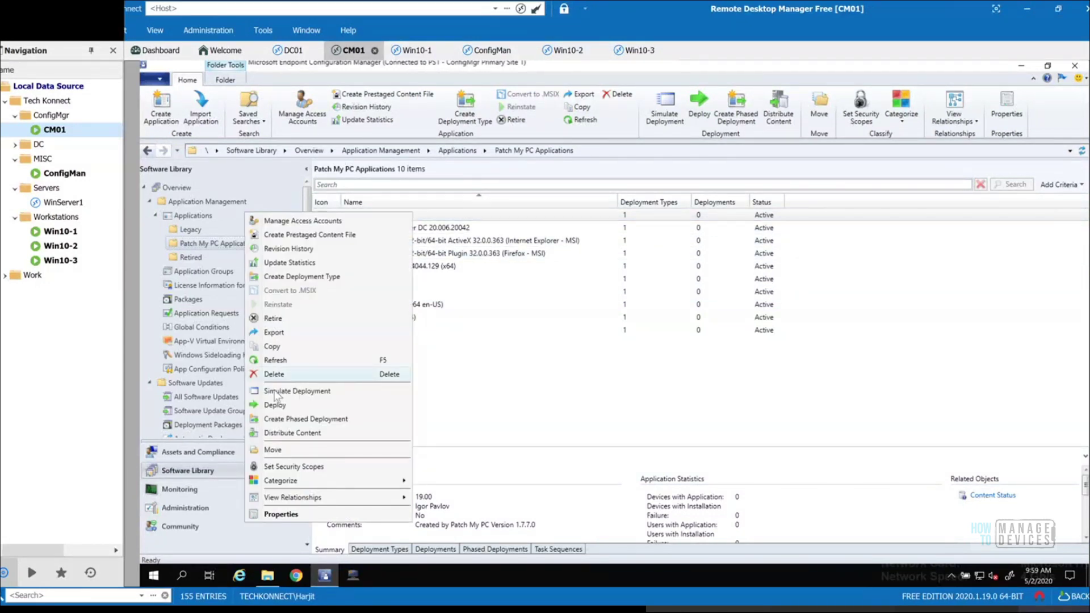
pyautogui.click(467, 410)
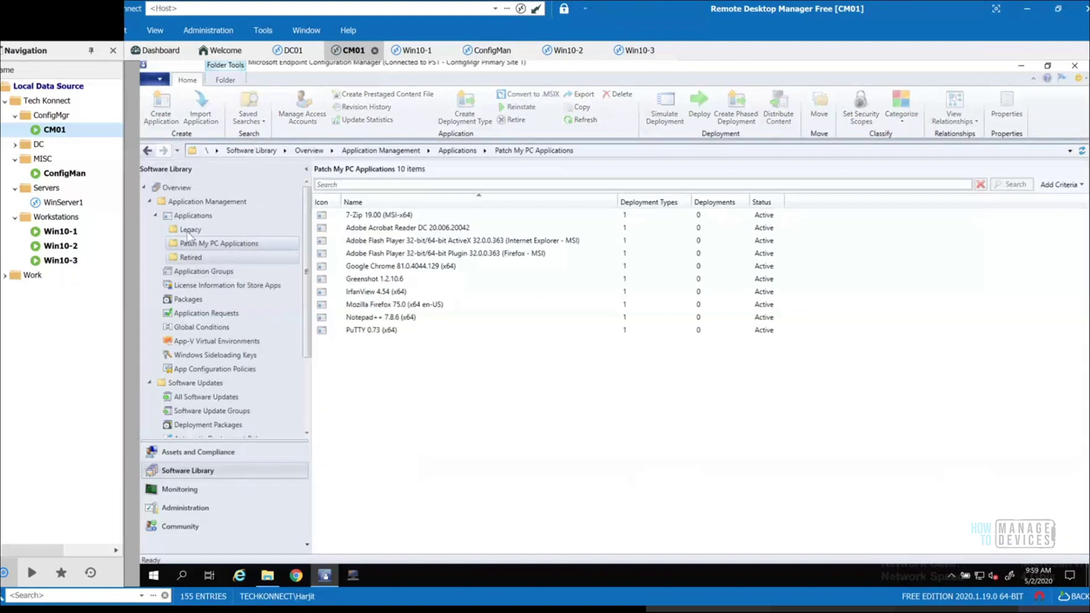
pyautogui.click(402, 281)
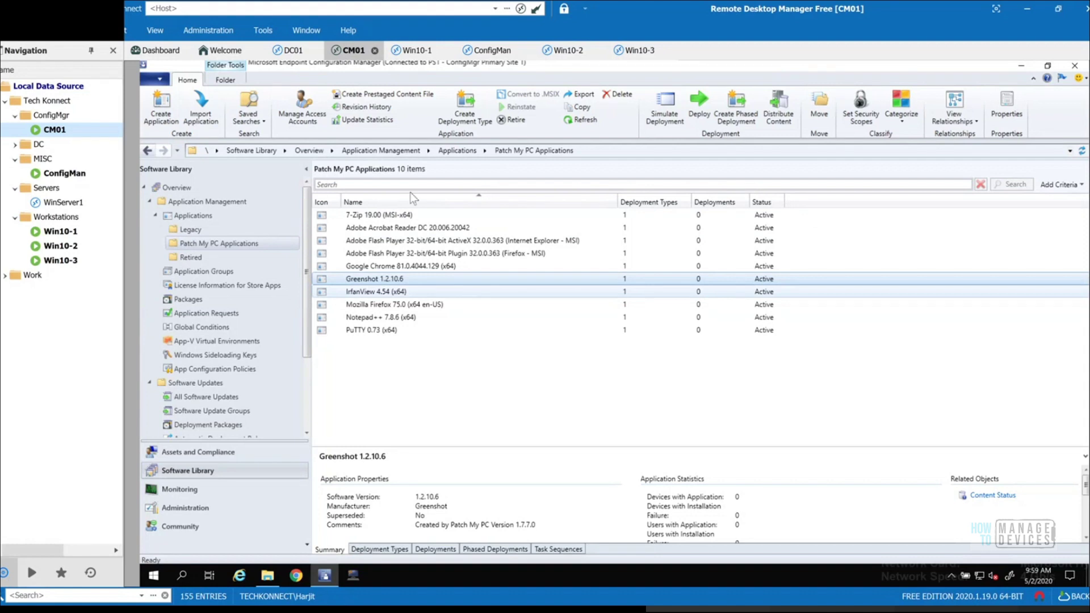
# - Filter All Software Updates with the saved search "1 - Patch My PC"
pyautogui.click(182, 395)
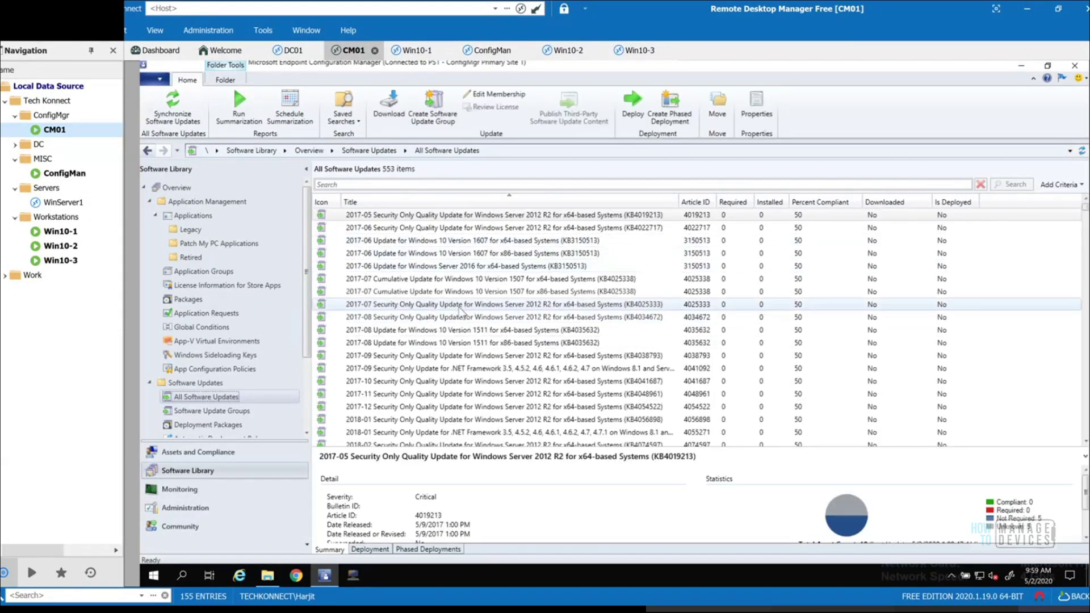
pyautogui.click(355, 122)
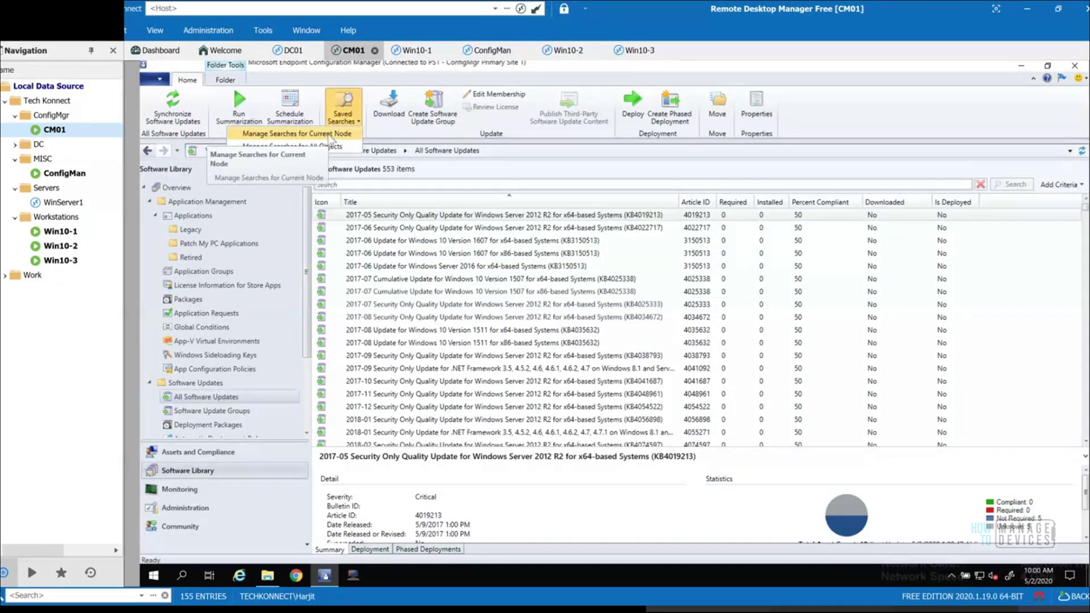
pyautogui.click(330, 134)
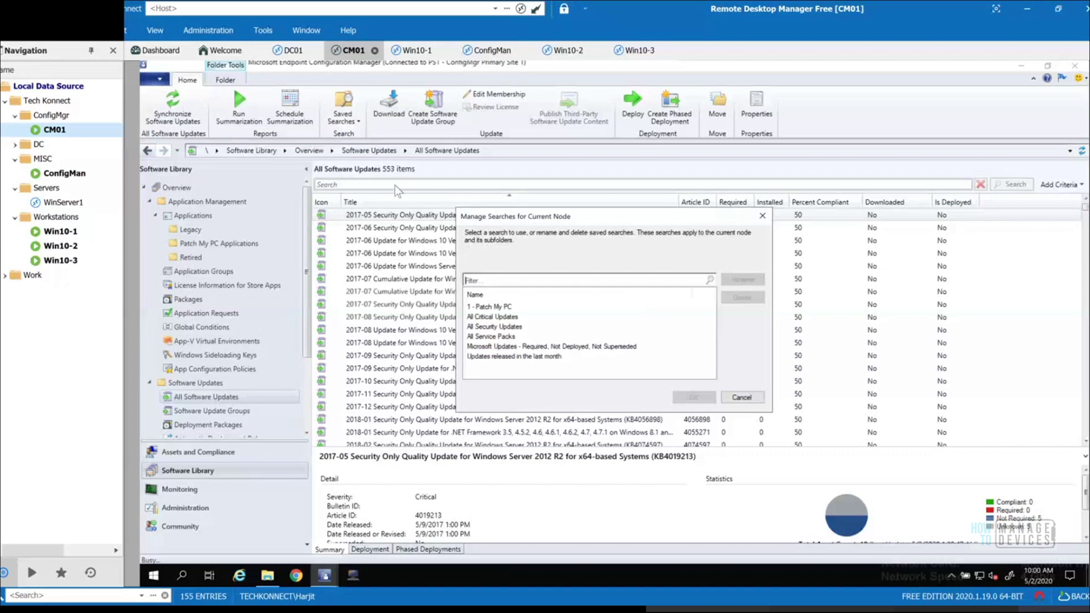
pyautogui.click(483, 307)
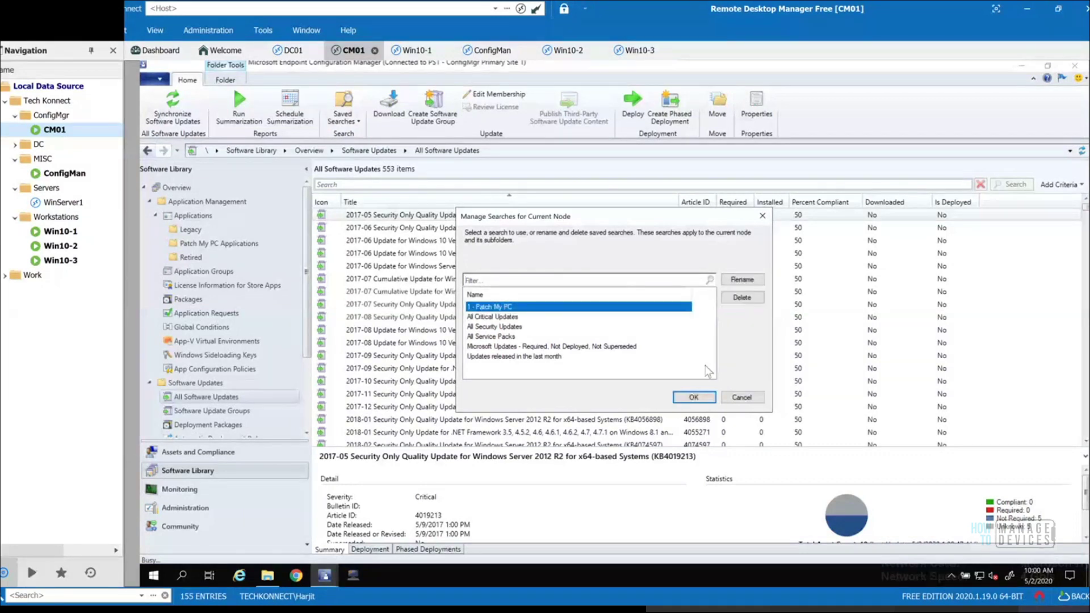
pyautogui.click(693, 397)
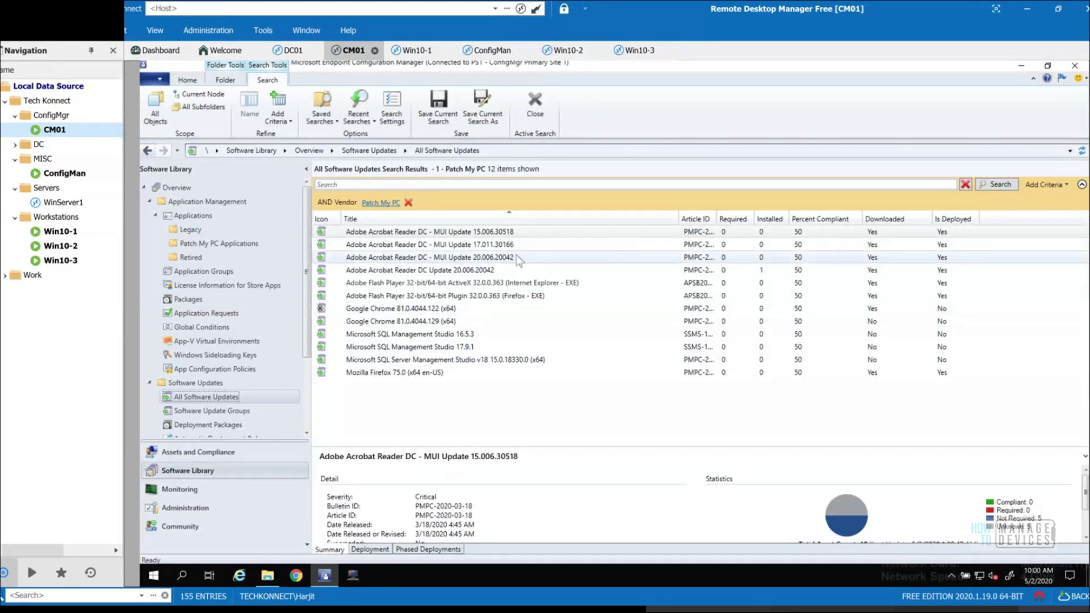
# - Return to the main Applications list and bring up the deployment type properties of Notepad++ (7.85)
pyautogui.click(203, 214)
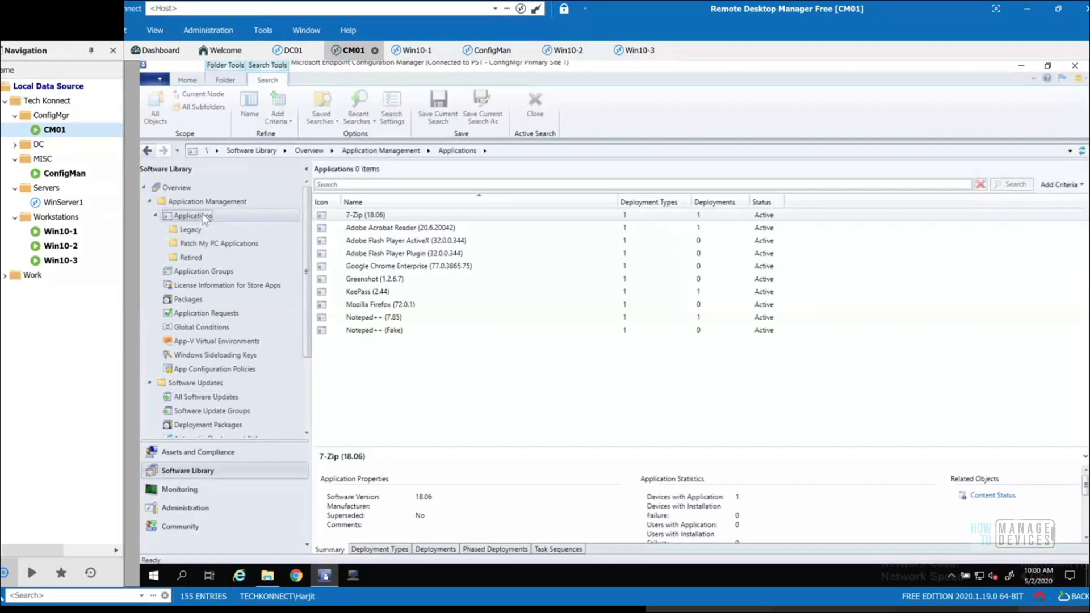
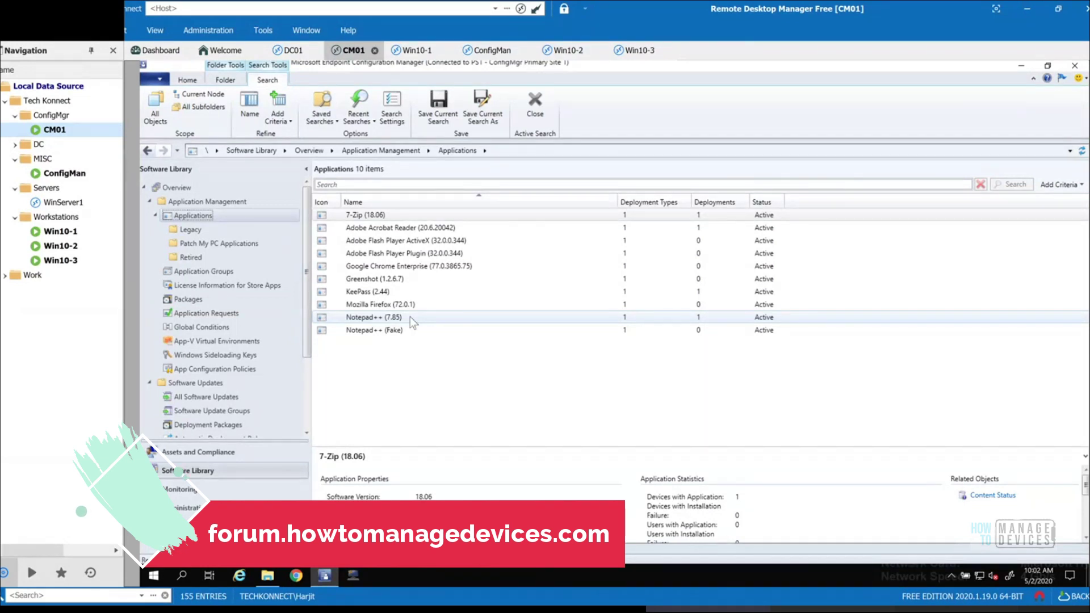
pyautogui.rightClick(410, 317)
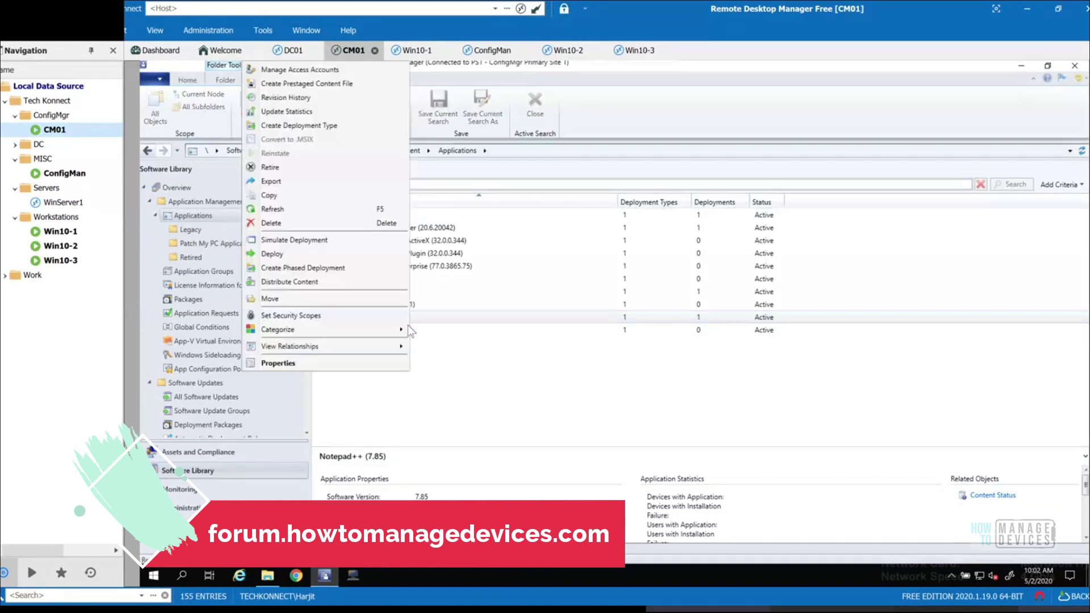
pyautogui.click(499, 357)
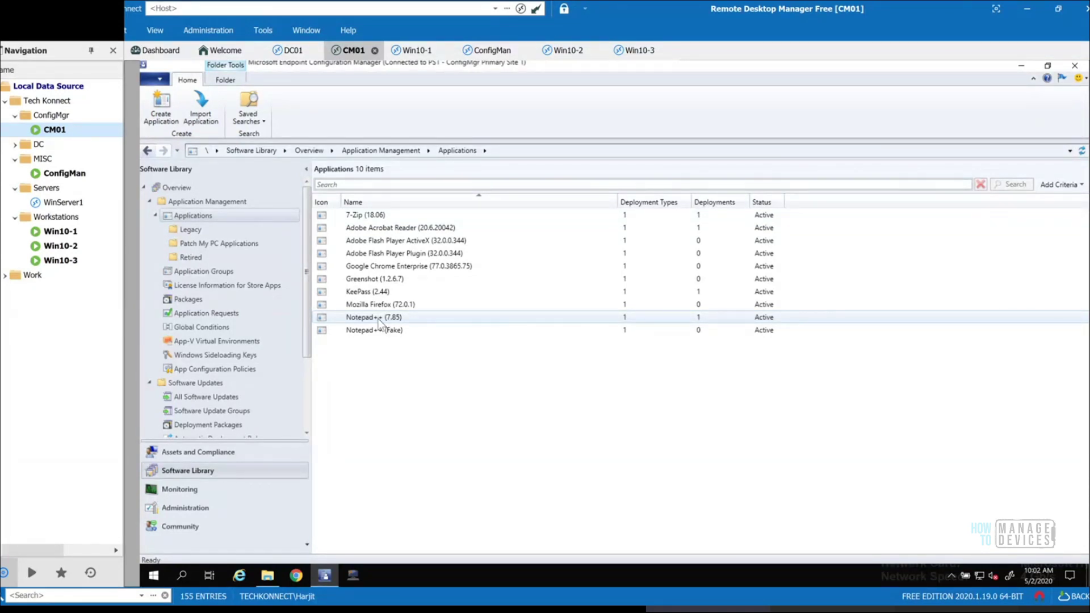
pyautogui.click(379, 320)
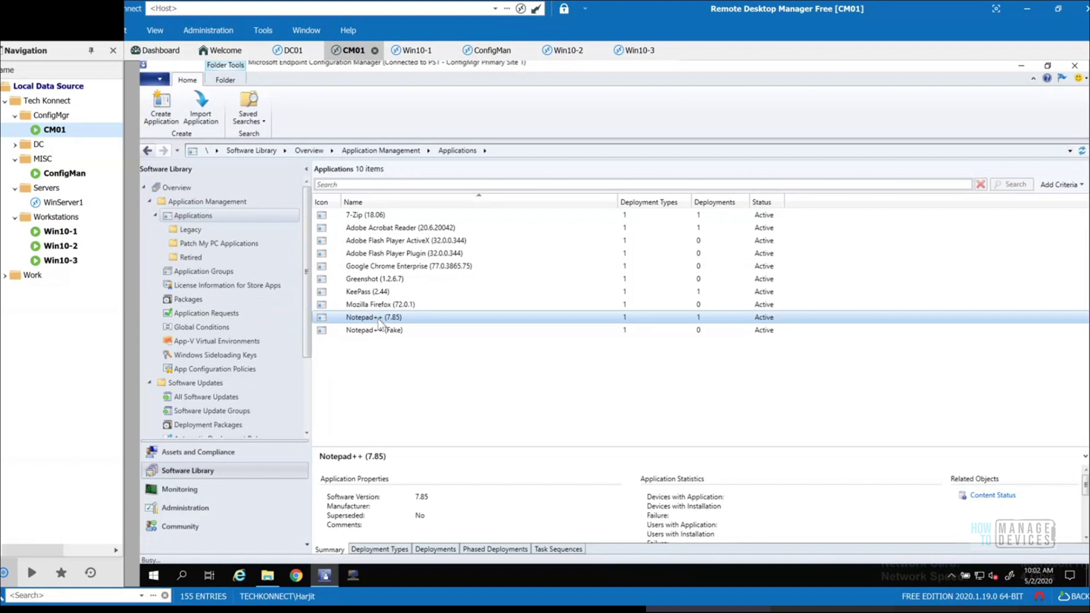
pyautogui.doubleClick(379, 323)
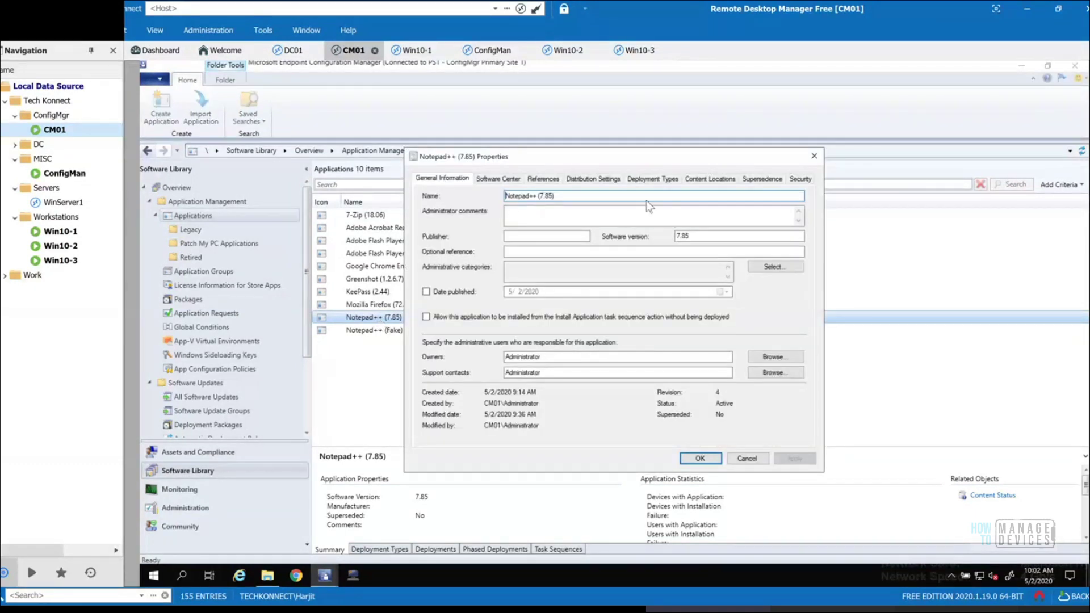
pyautogui.click(654, 179)
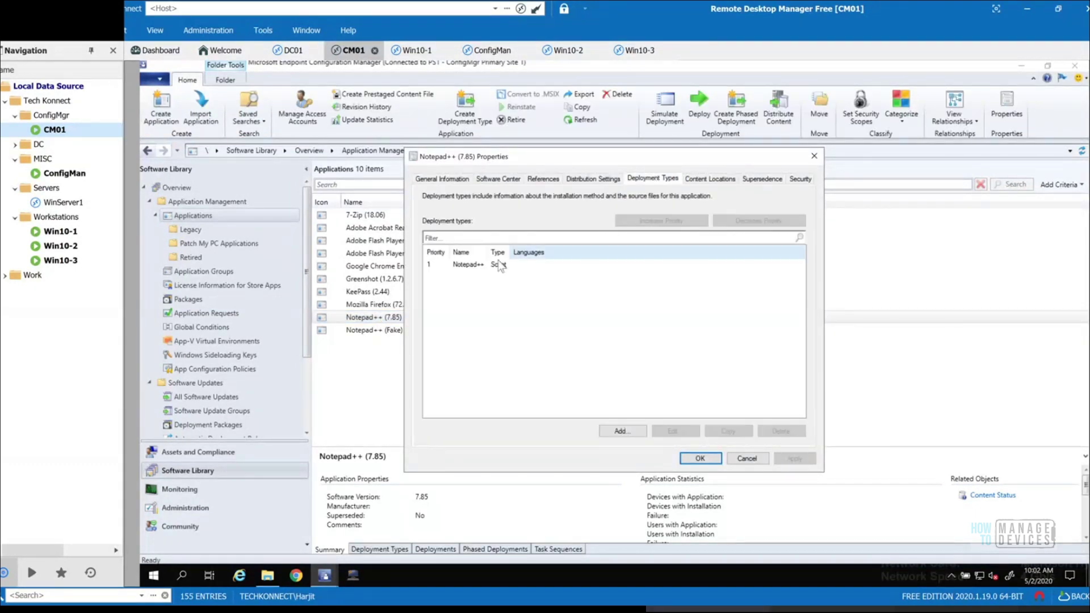
pyautogui.click(480, 265)
pyautogui.click(674, 432)
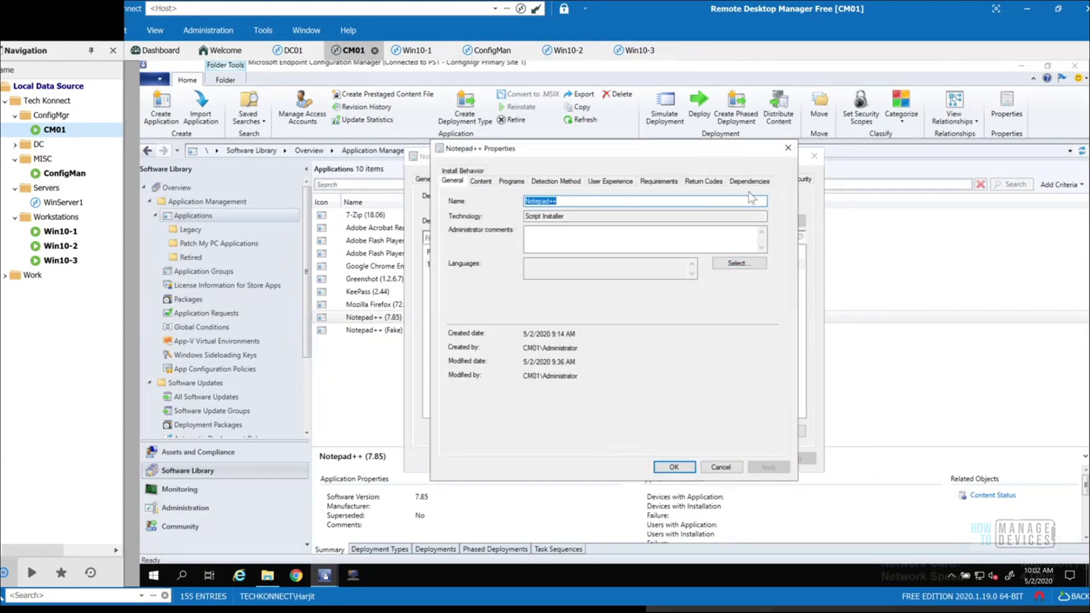
# - Inspect the deployment type's return codes, including the 1641 Hard Reboot entry, and close the Notepad++ properties without changes
pyautogui.click(711, 188)
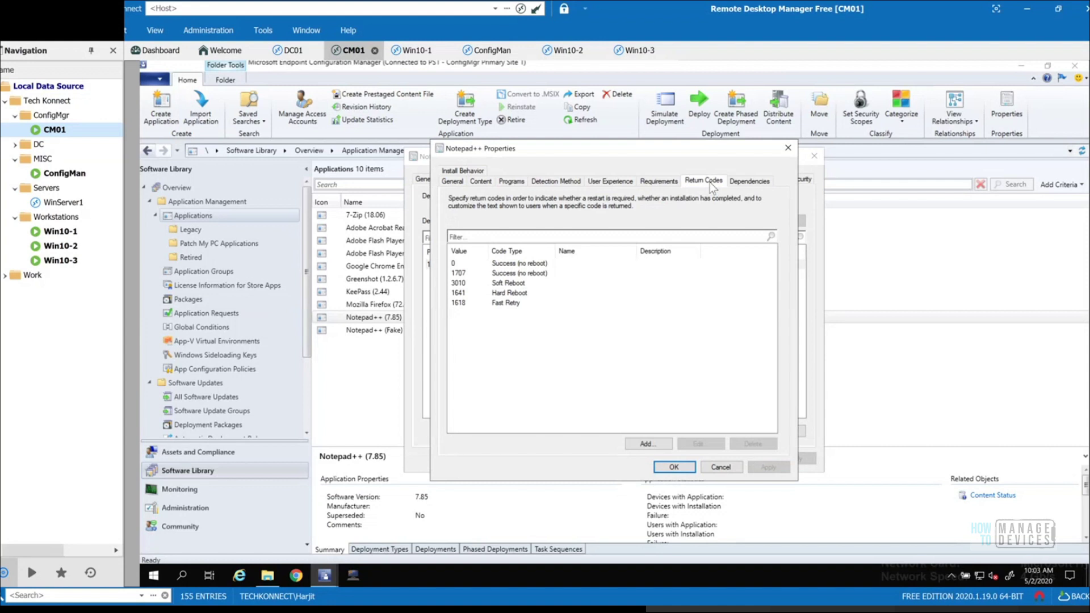
pyautogui.click(522, 294)
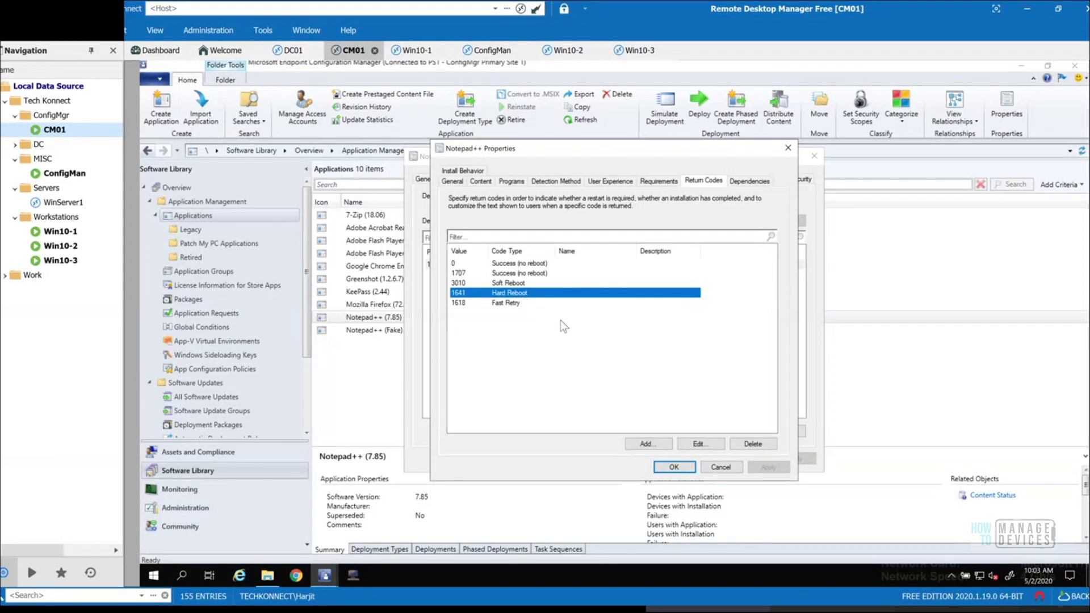
pyautogui.click(699, 444)
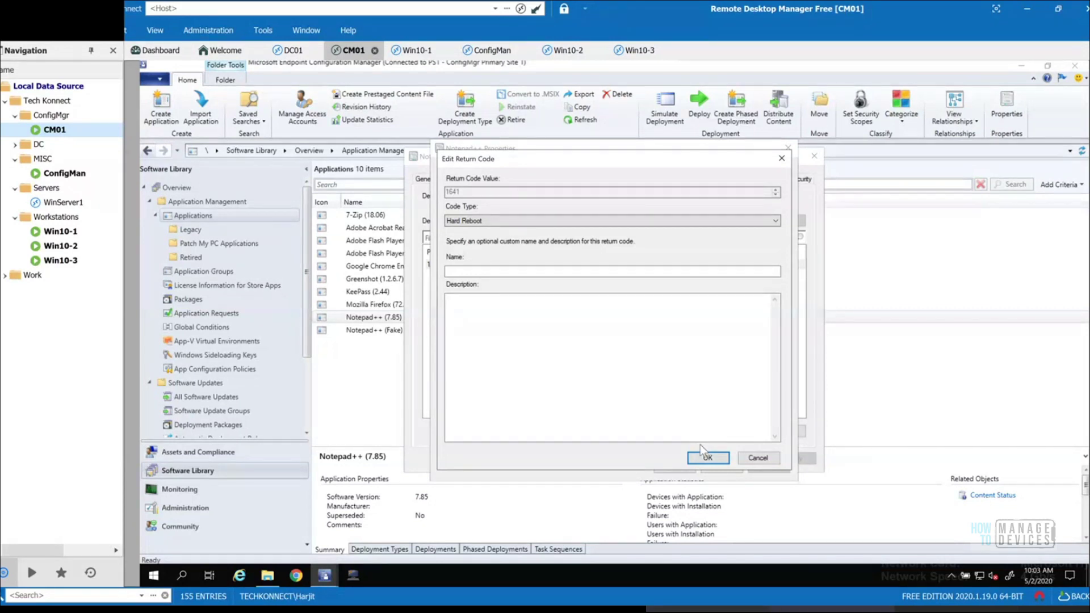
pyautogui.click(759, 458)
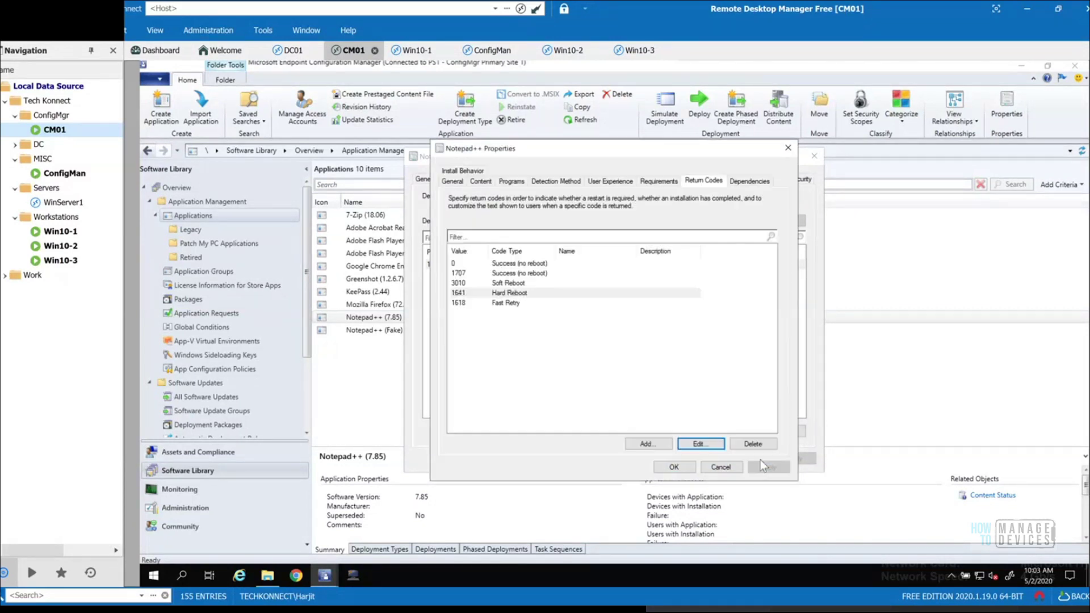
pyautogui.click(721, 467)
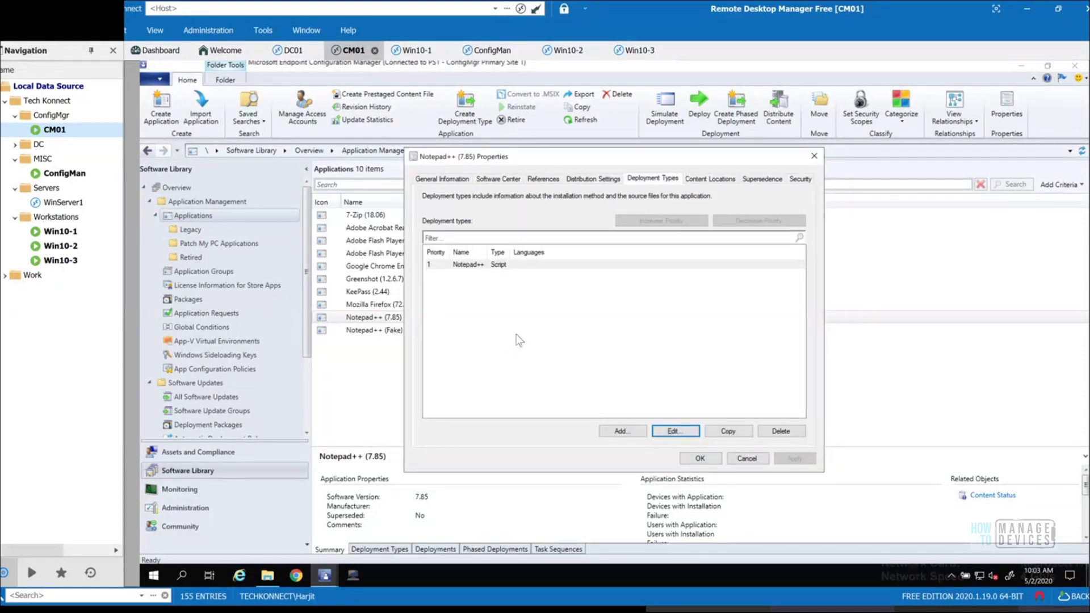
pyautogui.moveTo(626, 159); pyautogui.dragTo(698, 162)
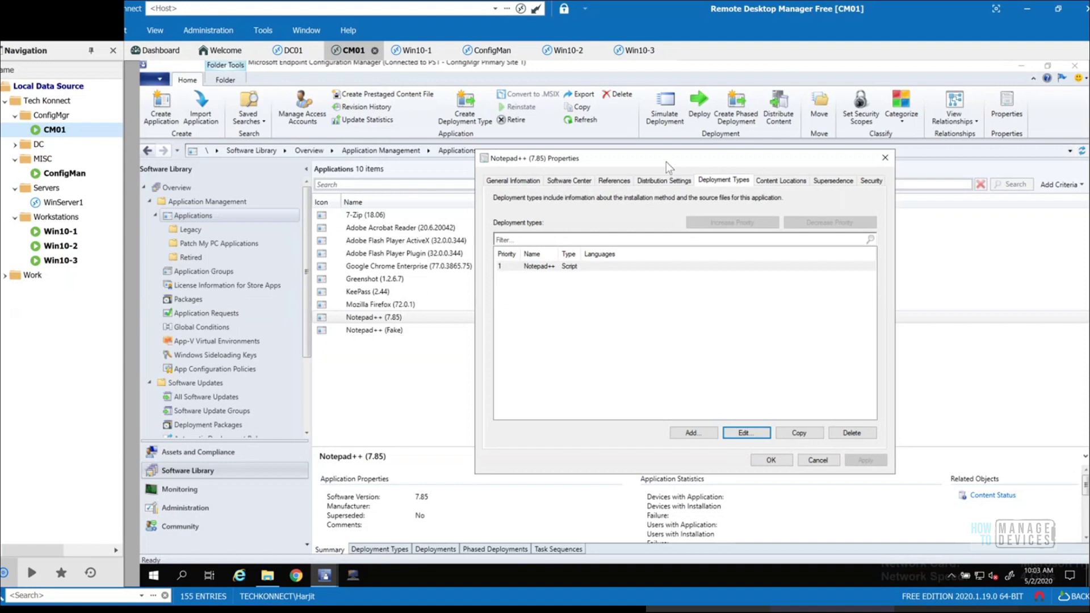
pyautogui.click(809, 460)
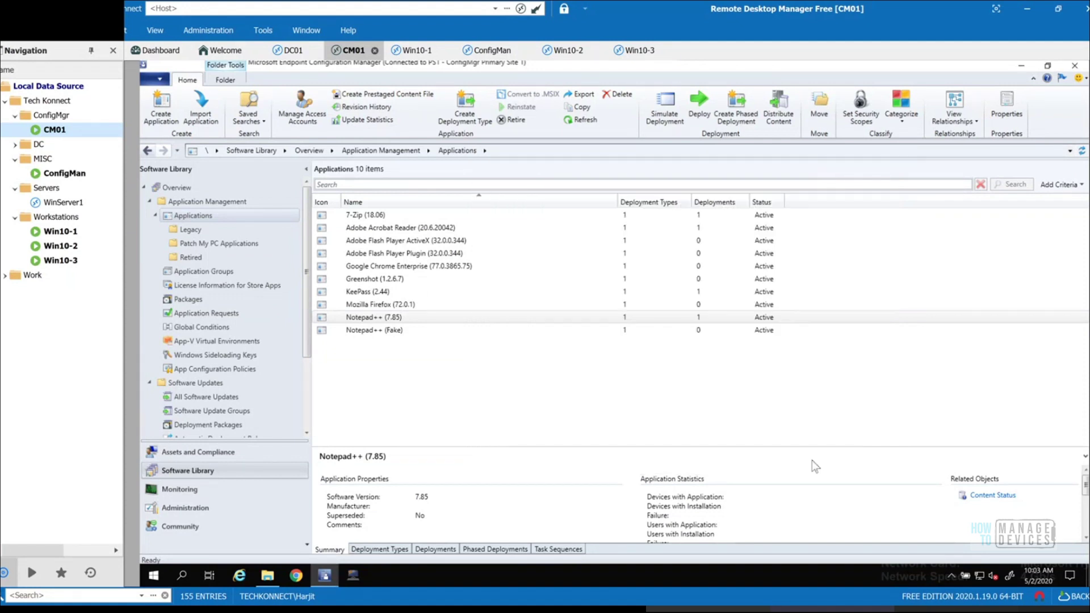
# - Start creating a new application from a Windows Installer (*.msi) file and browse for its installation file
pyautogui.click(396, 305)
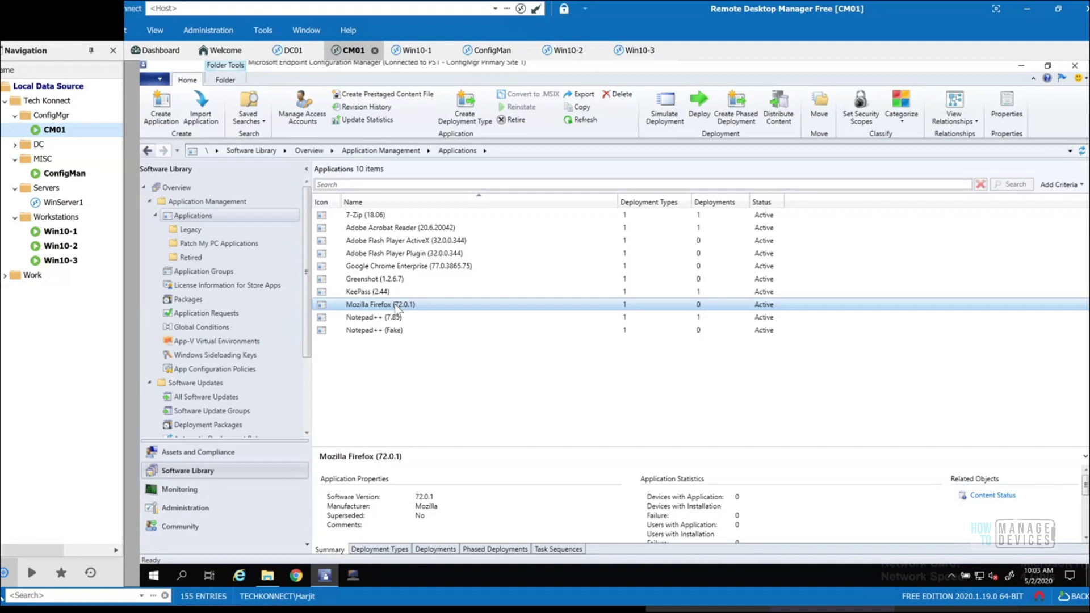
pyautogui.rightClick(246, 213)
pyautogui.click(272, 223)
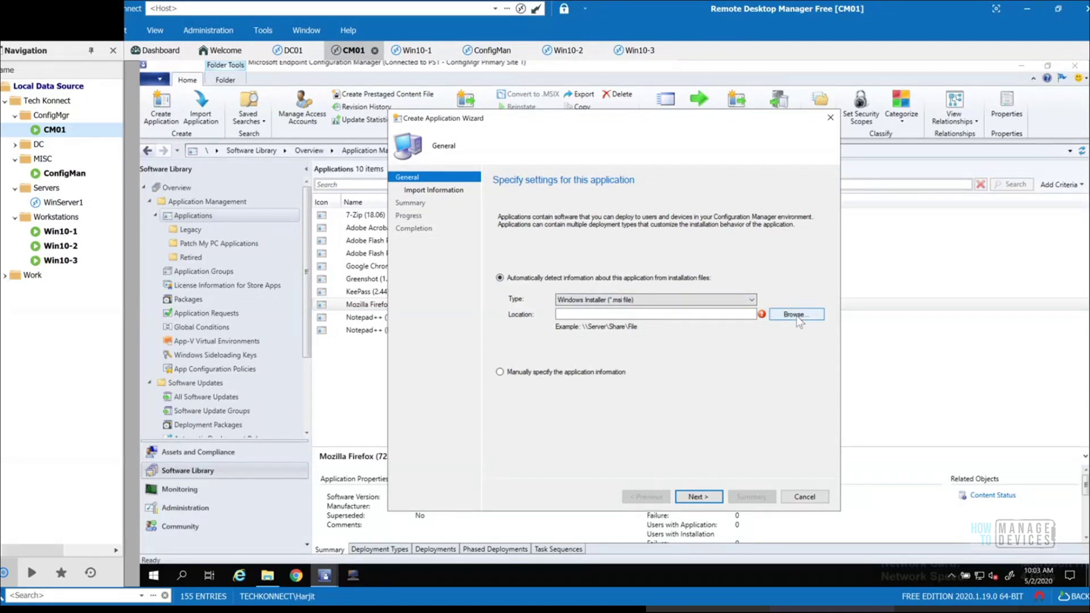
pyautogui.click(795, 315)
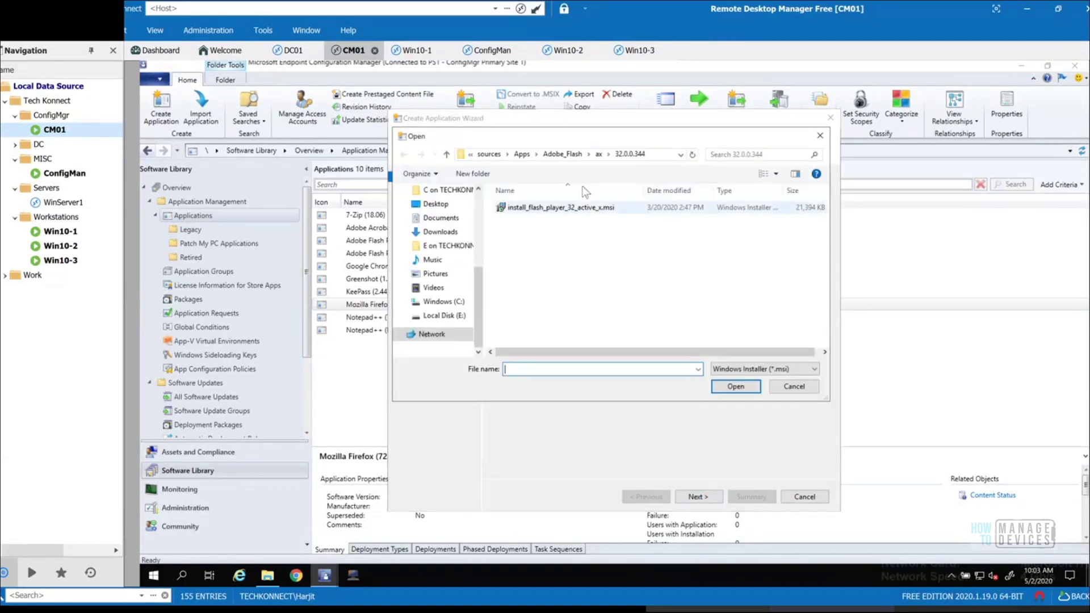
# - Select Firefox Setup 75.0.msi from the Apps\Mozilla_Firefox\75.0 source folder as the installation file
pyautogui.click(522, 154)
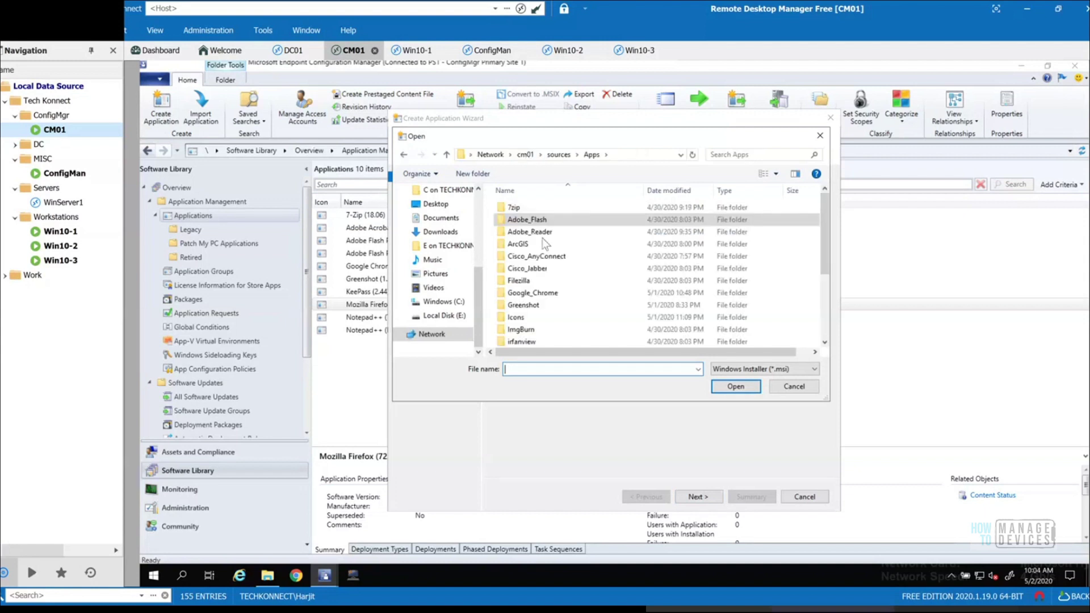
pyautogui.scroll(-2, 588, 321)
pyautogui.scroll(-1, 588, 321)
pyautogui.click(568, 282)
pyautogui.click(733, 390)
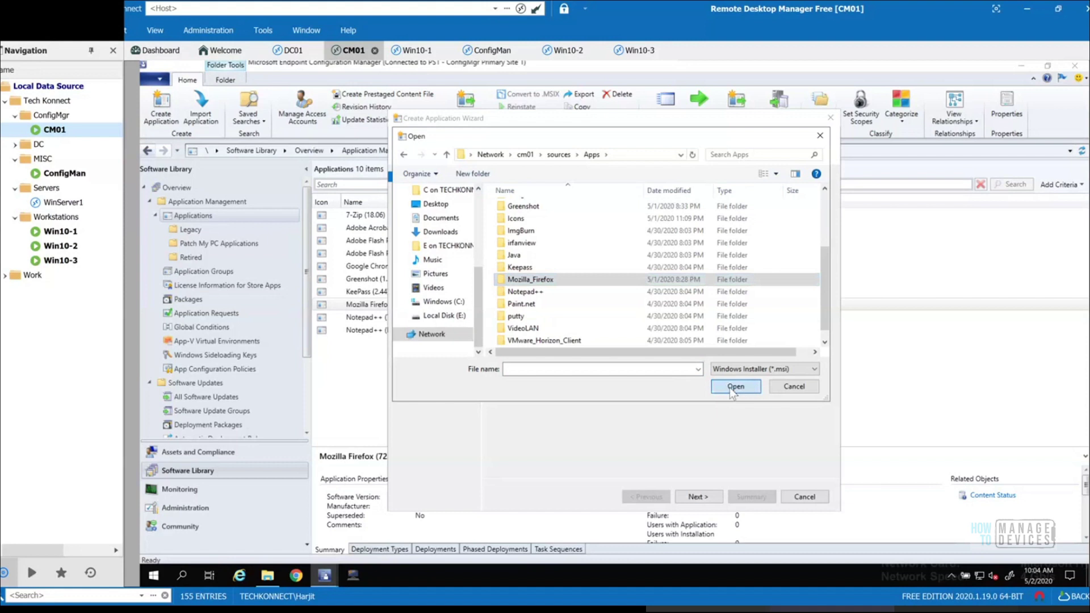
pyautogui.doubleClick(530, 233)
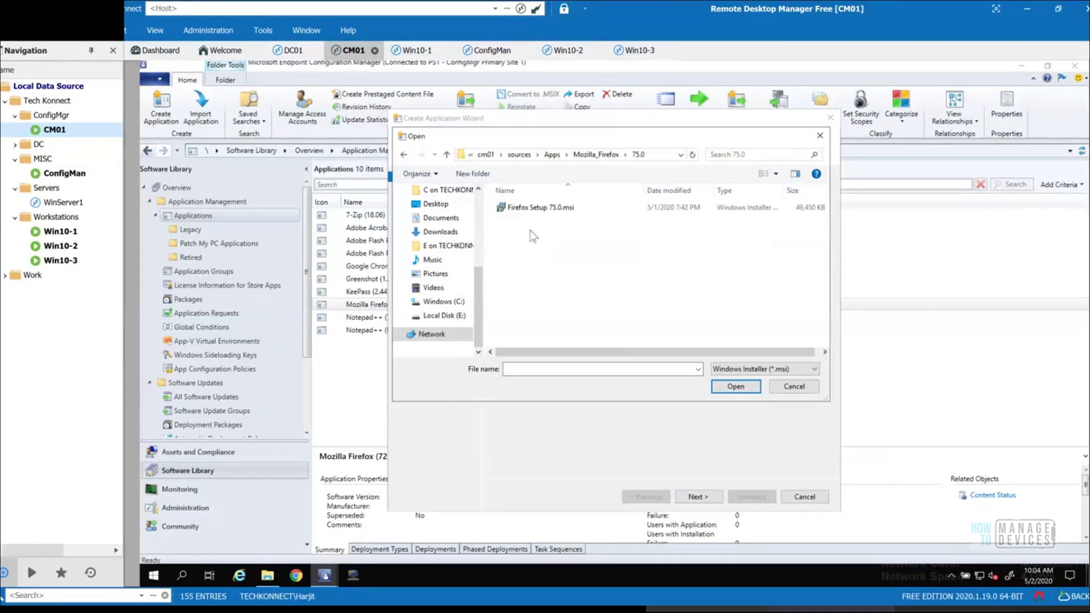
pyautogui.click(538, 209)
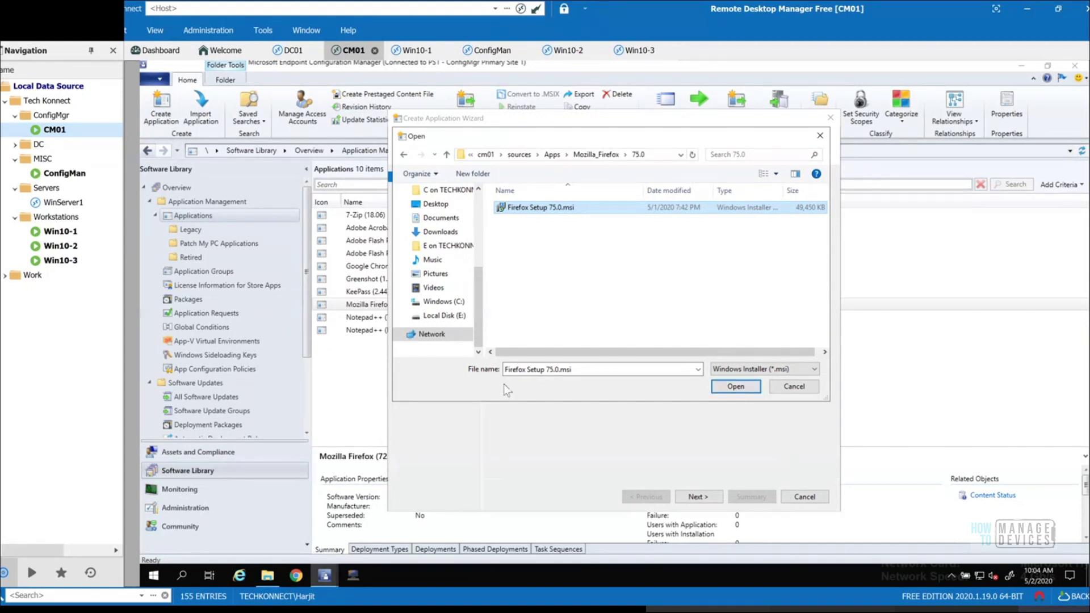
# - Switch to File Explorer, examine the Google Chrome (x64) package contents under E:\sources\Applications\Google, Inc_, and close the window
pyautogui.moveTo(273, 583)
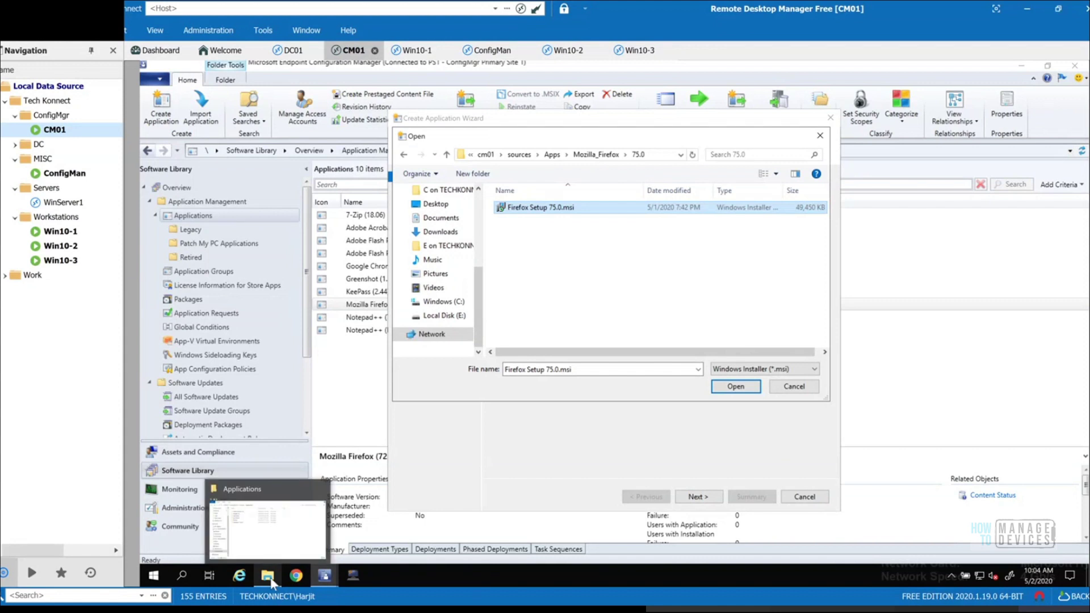
pyautogui.click(272, 580)
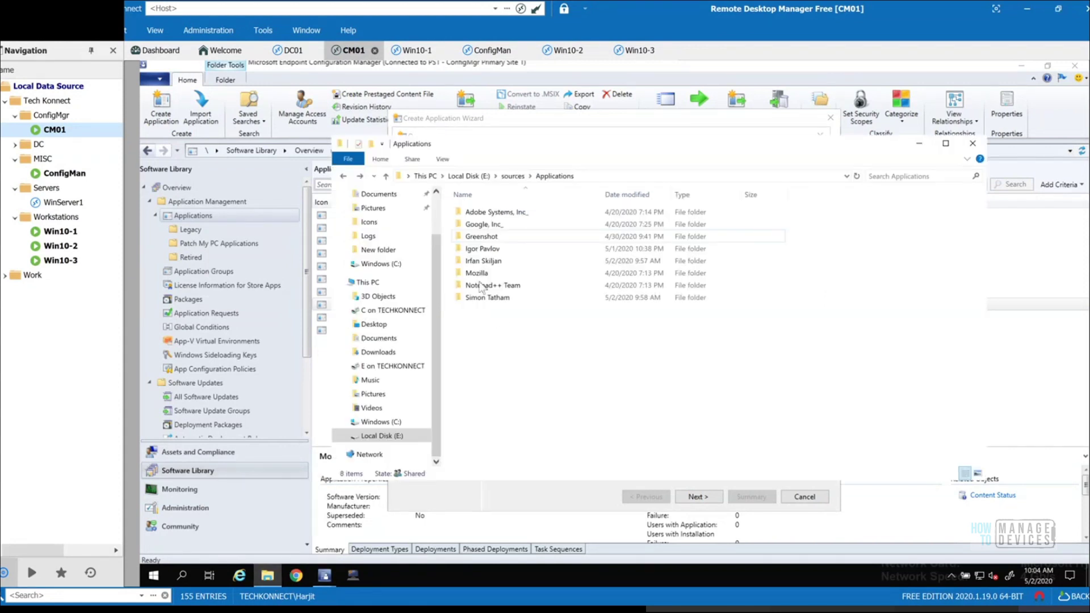
pyautogui.doubleClick(533, 225)
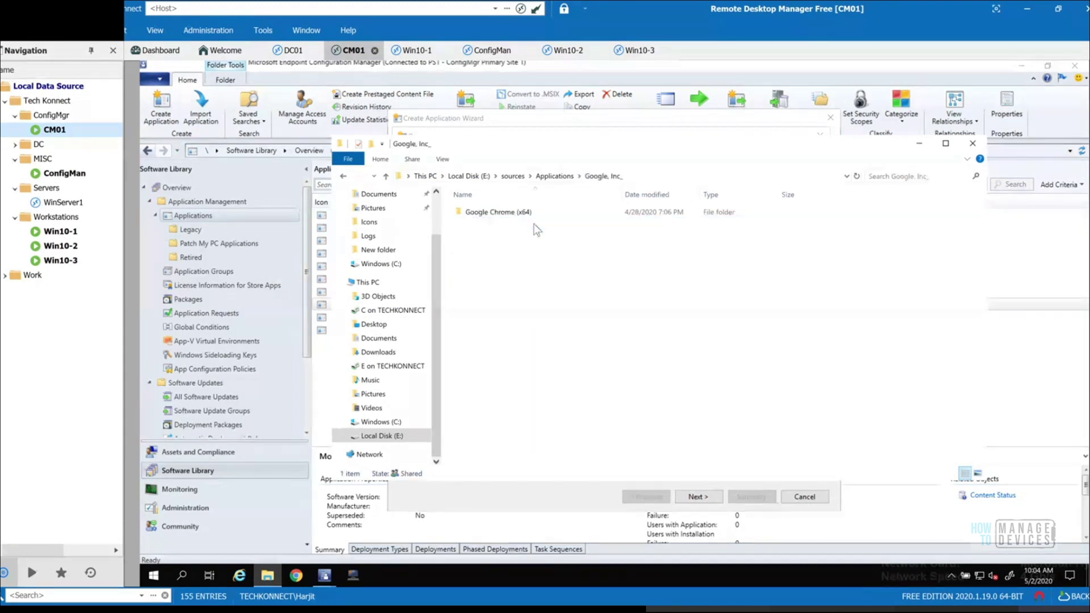
pyautogui.doubleClick(538, 216)
pyautogui.doubleClick(539, 215)
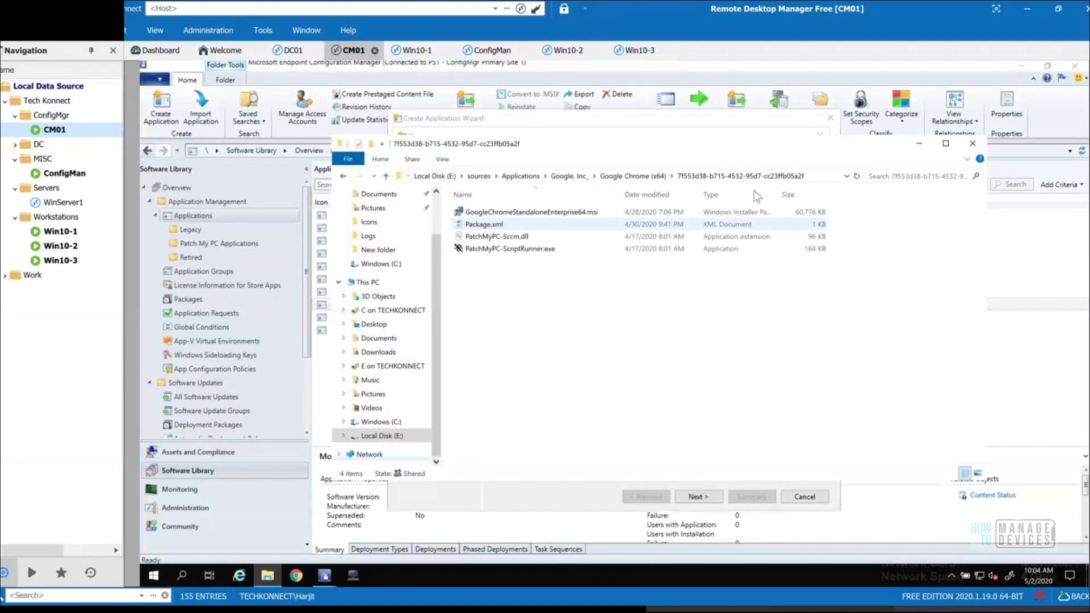
pyautogui.click(972, 146)
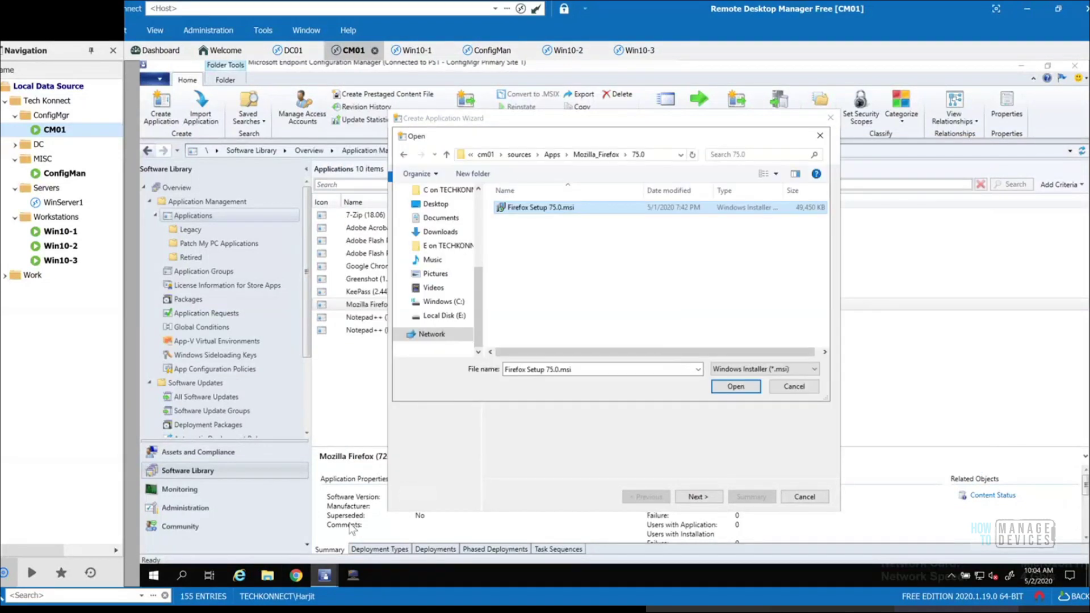
# - Bring up the E:\sources\Apps folder in a new File Explorer window
pyautogui.click(268, 575)
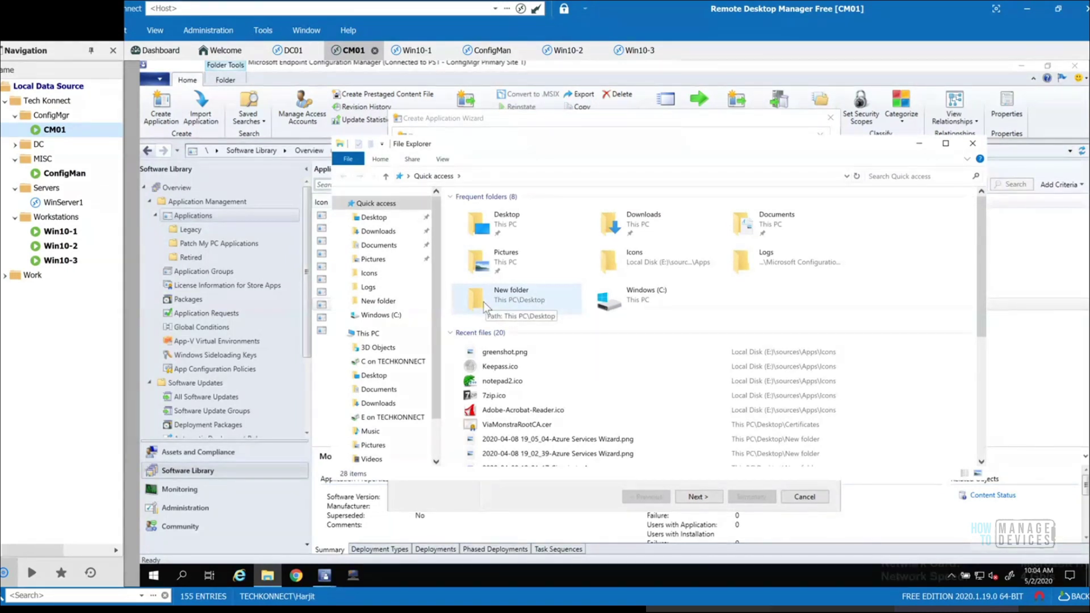
pyautogui.scroll(-1, 412, 431)
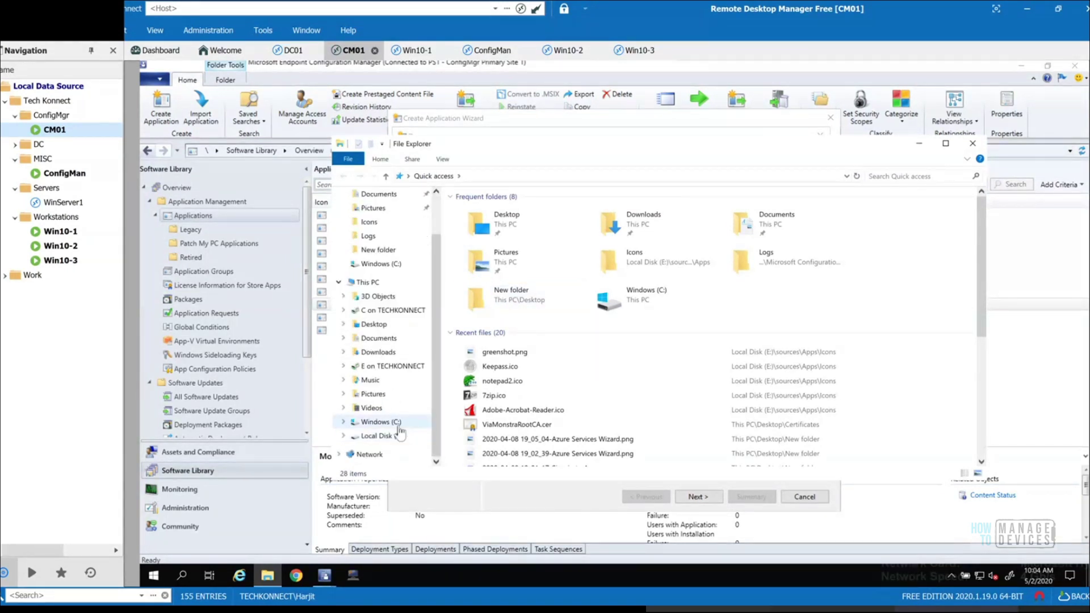
pyautogui.click(404, 435)
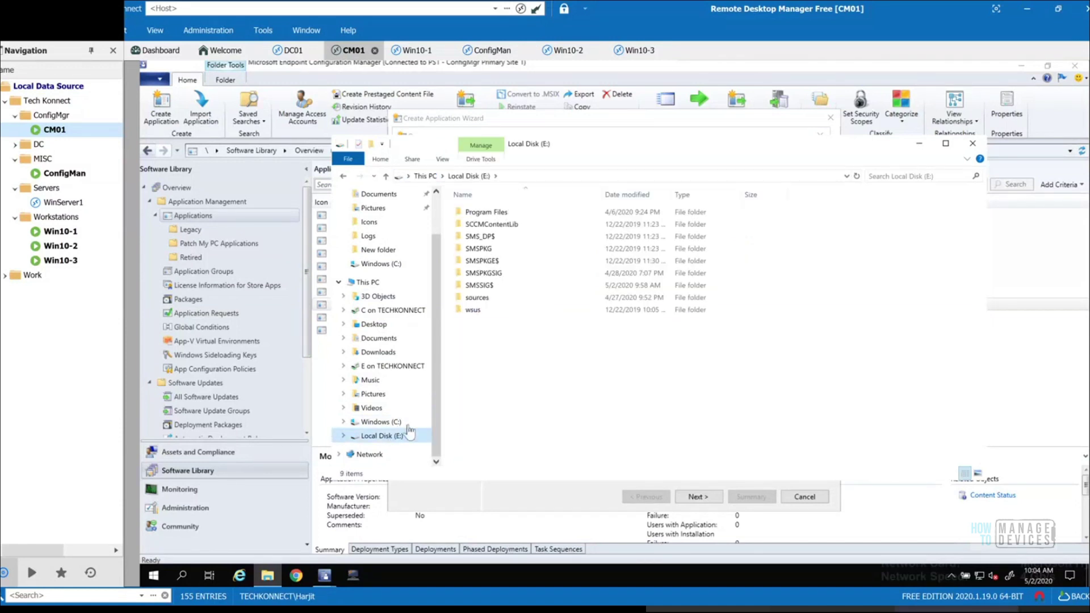
pyautogui.doubleClick(512, 301)
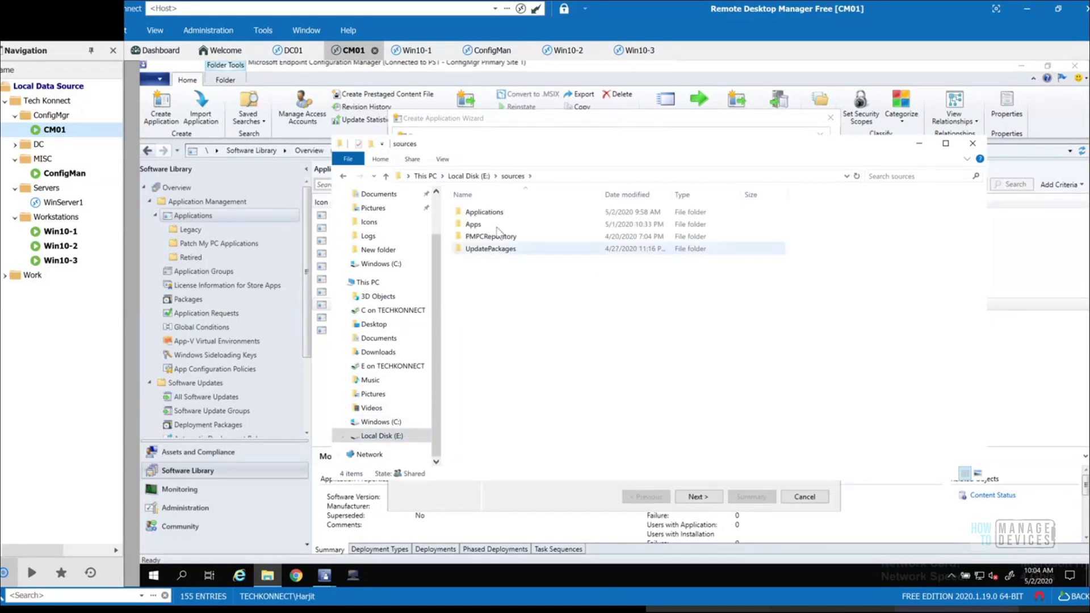
pyautogui.doubleClick(495, 226)
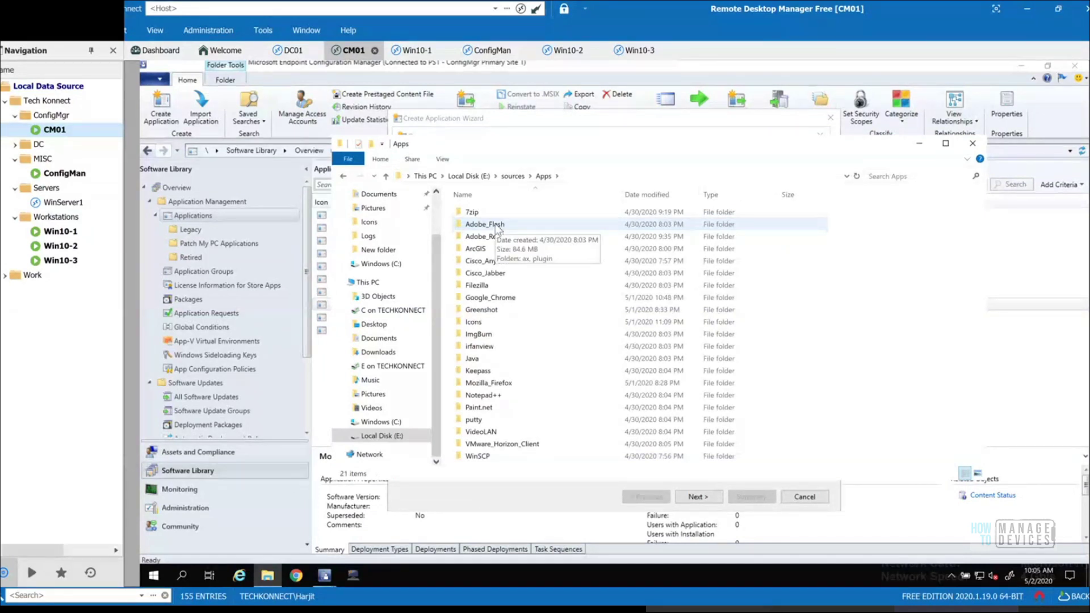
# - Inspect the Cisco Jabber MSI and its available file actions in Cisco_Jabber\12.6.2.38119, and return to the Apps folder
pyautogui.doubleClick(512, 273)
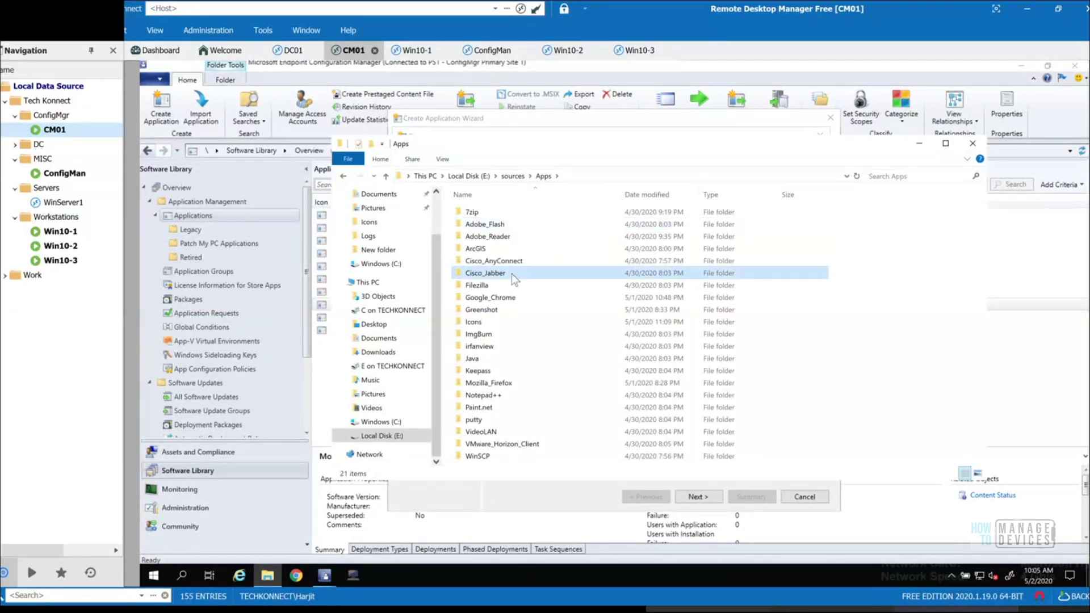
pyautogui.doubleClick(494, 212)
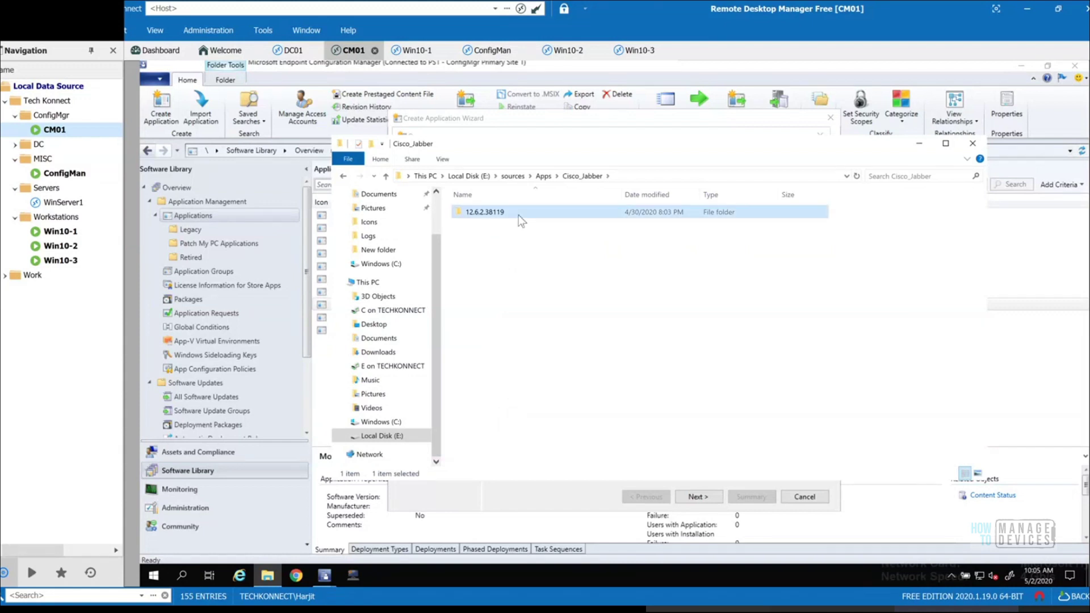
pyautogui.click(519, 215)
pyautogui.rightClick(519, 219)
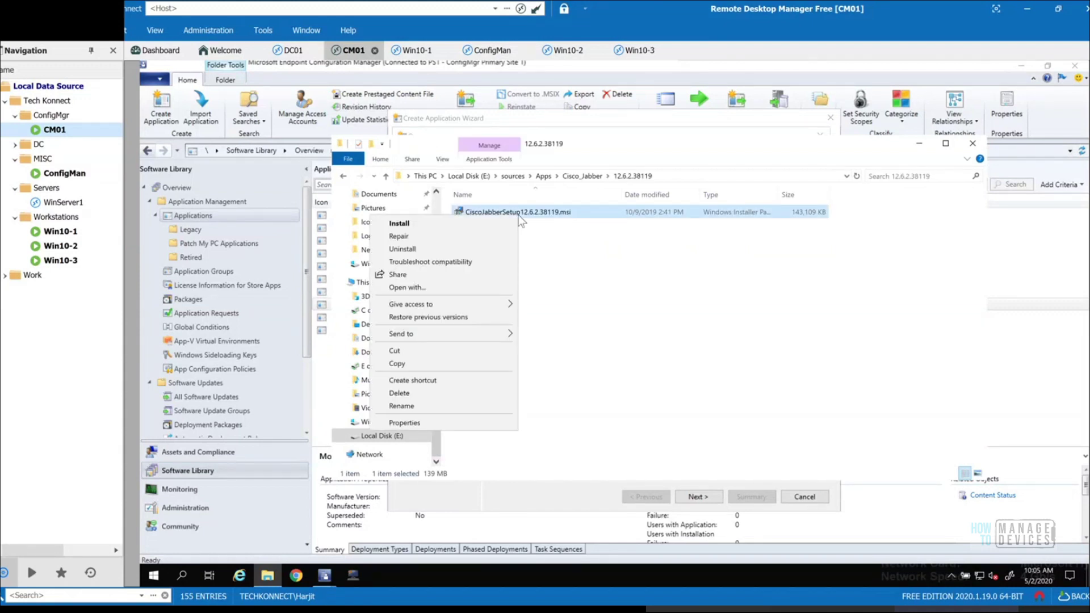
pyautogui.click(612, 280)
pyautogui.hotkey('alt', 'Left')
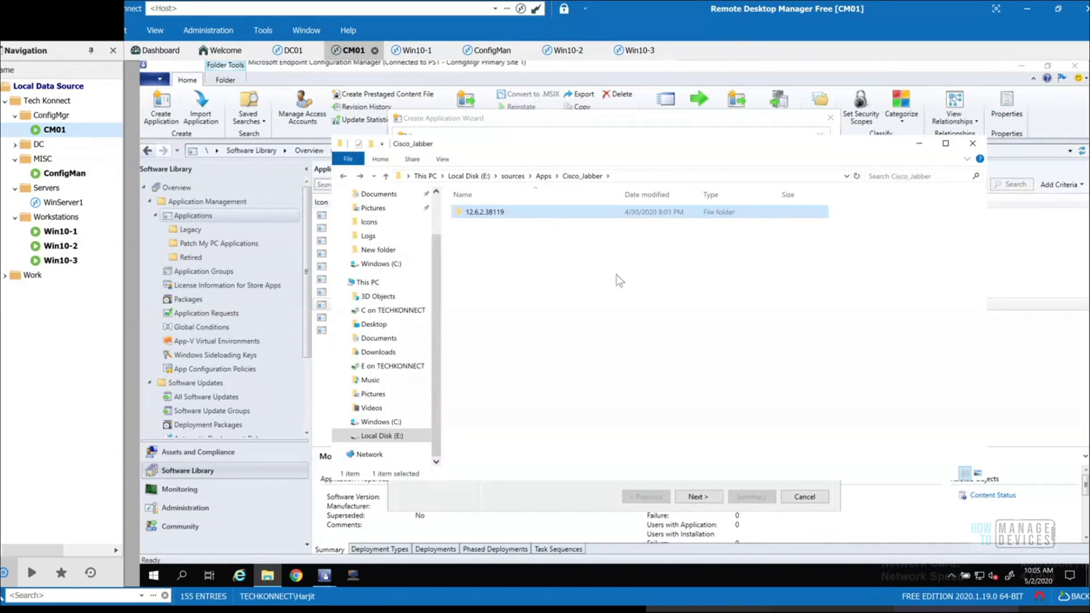
pyautogui.hotkey('alt', 'Left')
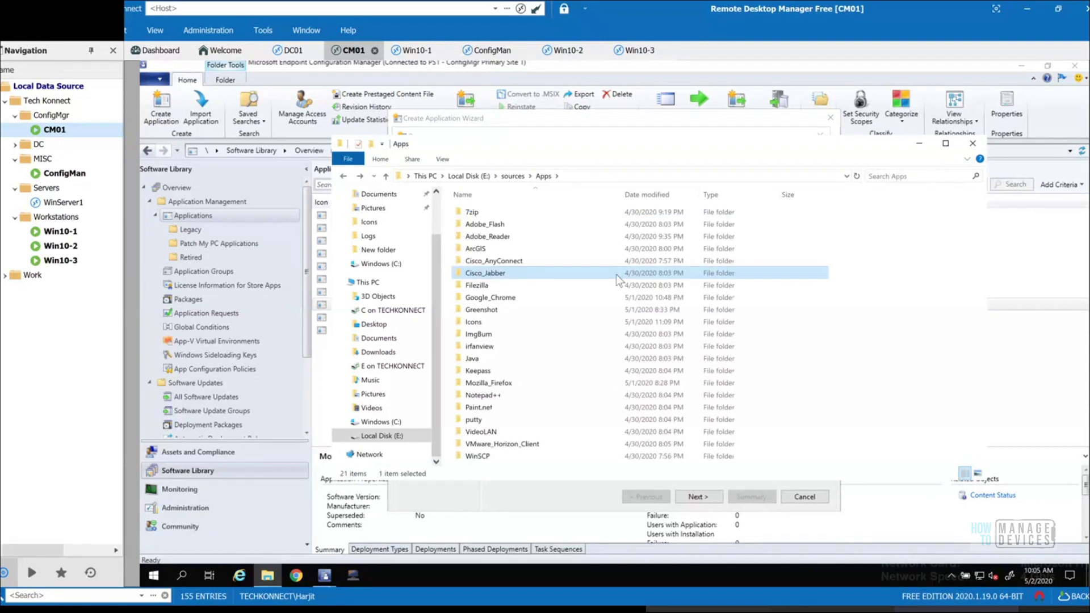
# - Inspect the AnyConnect installers and the EXE's file actions in Cisco_AnyConnect\4.8.03036, and return to the Apps folder
pyautogui.click(519, 262)
pyautogui.doubleClick(519, 262)
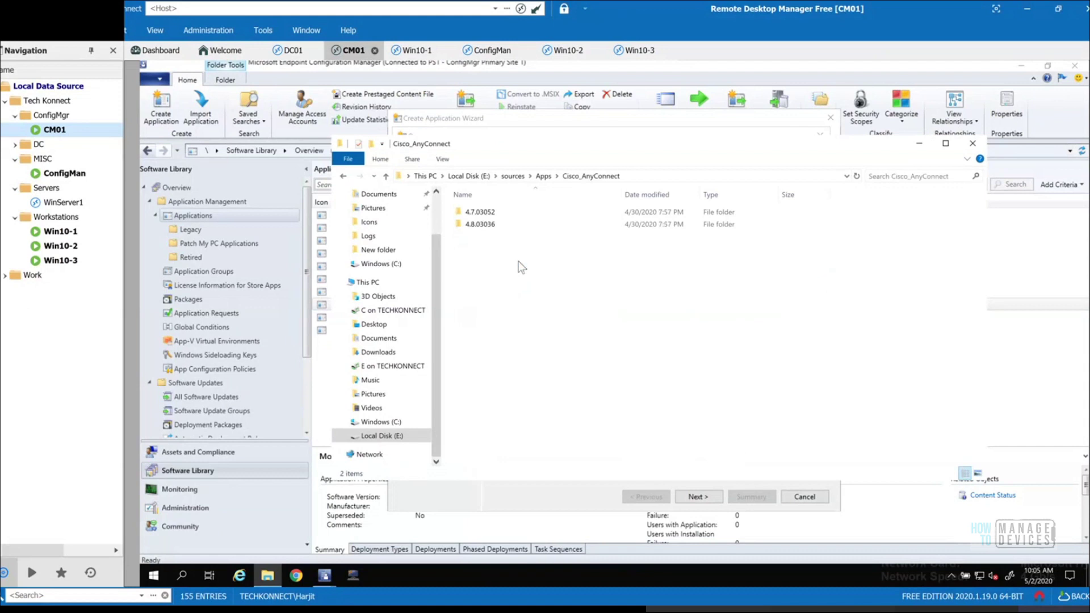
pyautogui.click(479, 224)
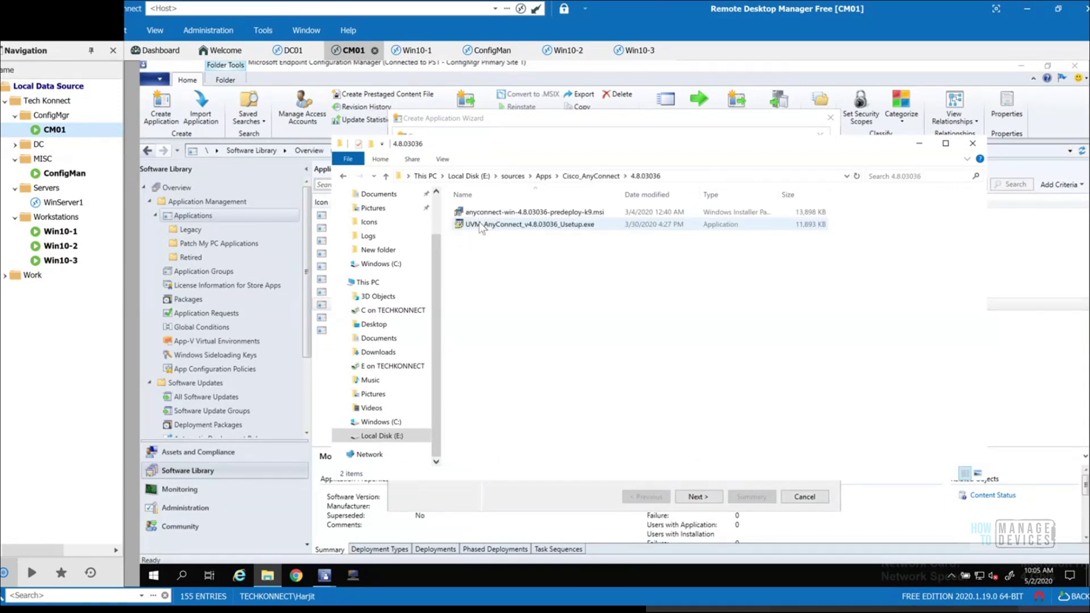
pyautogui.rightClick(530, 227)
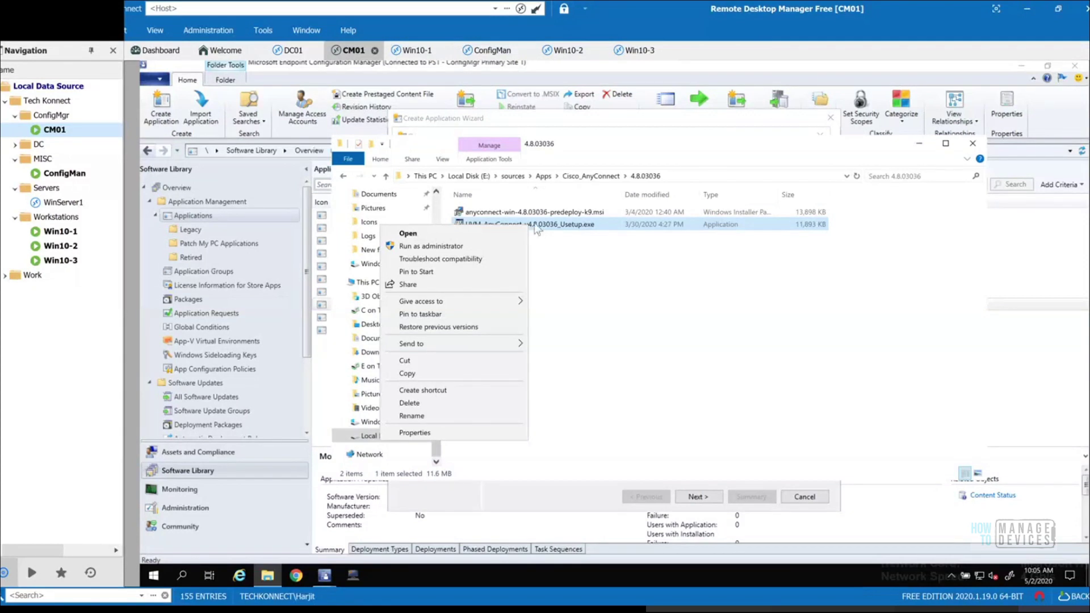
pyautogui.click(571, 256)
pyautogui.hotkey('alt', 'Left')
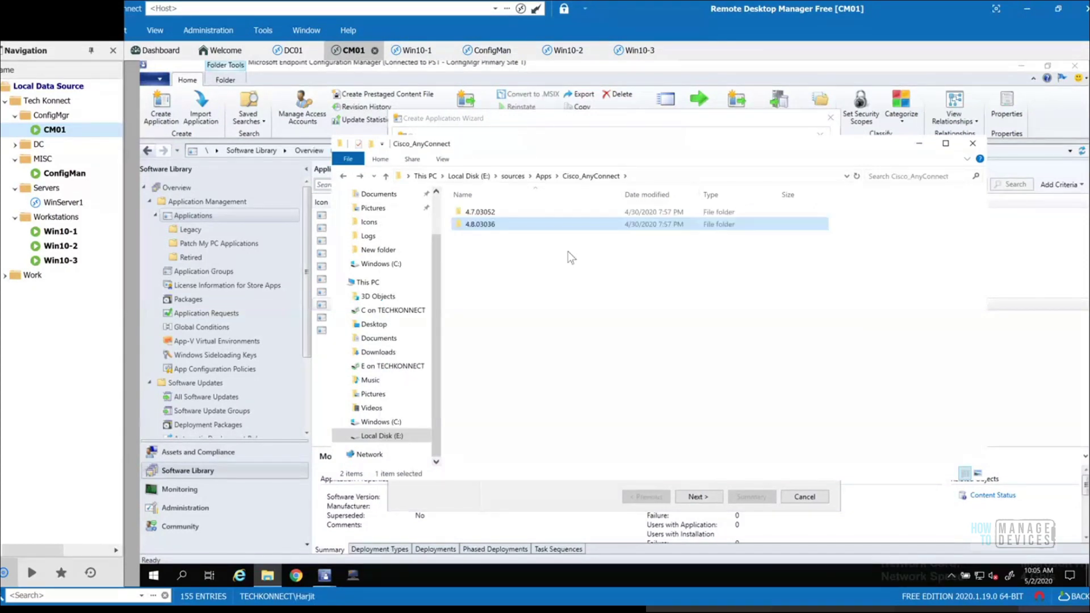
pyautogui.hotkey('alt', 'Left')
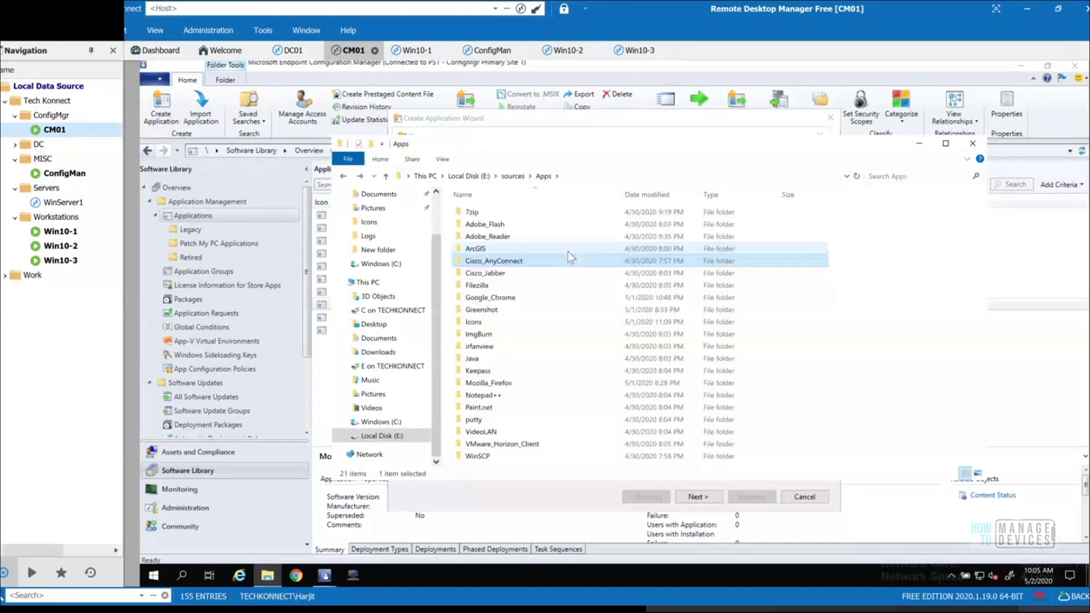
pyautogui.doubleClick(497, 238)
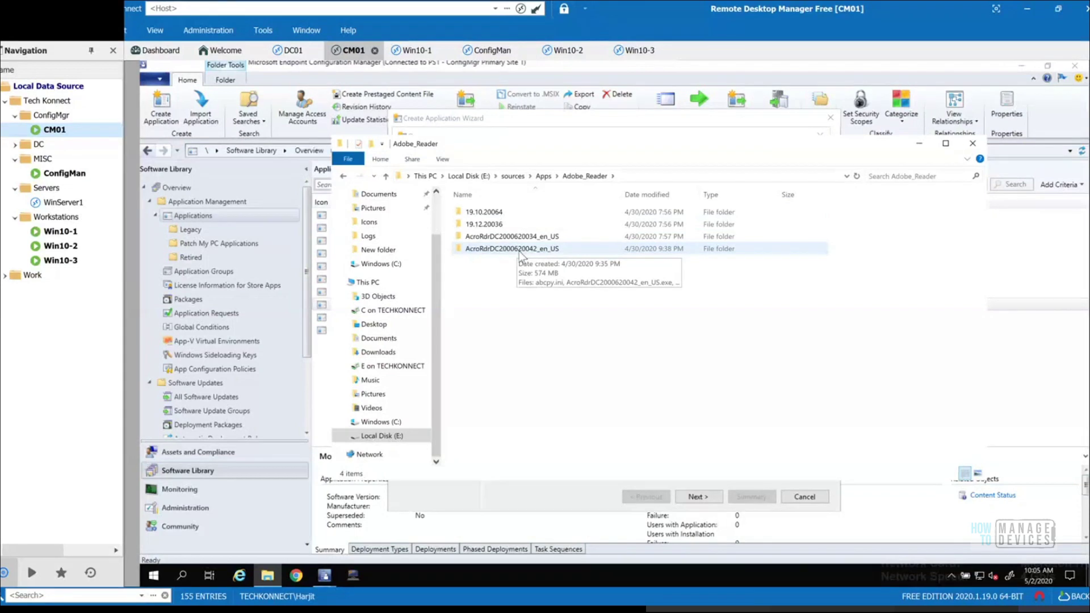
pyautogui.doubleClick(520, 251)
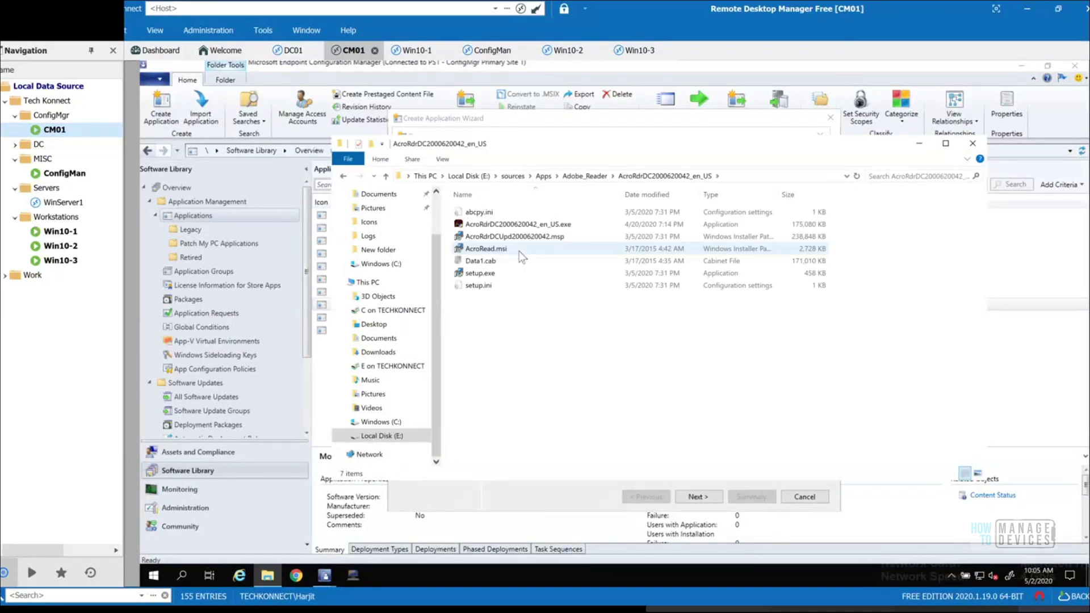
pyautogui.press('BackSpace')
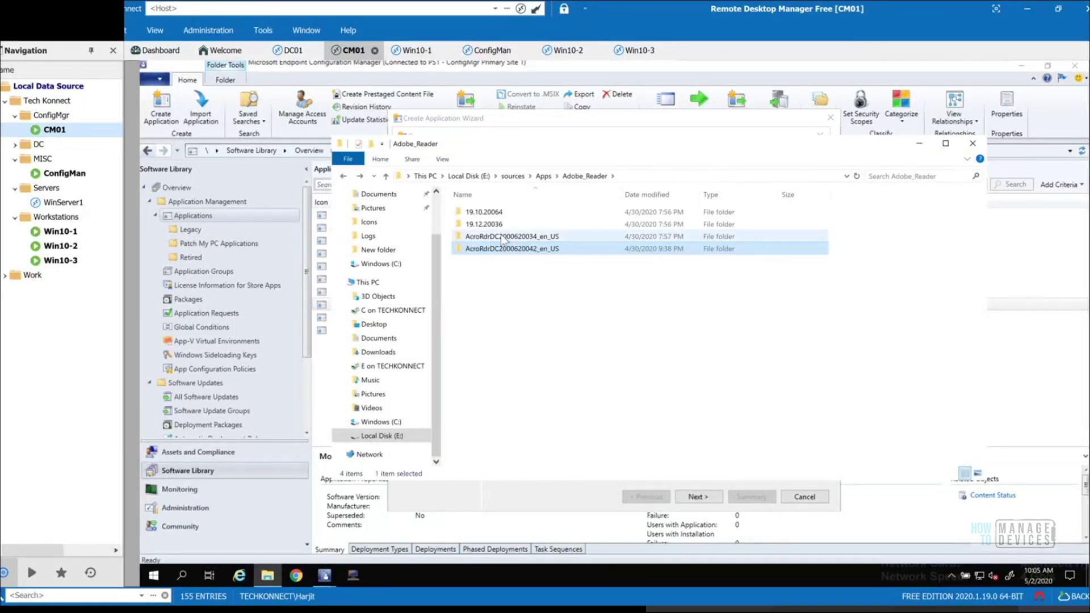
pyautogui.doubleClick(519, 226)
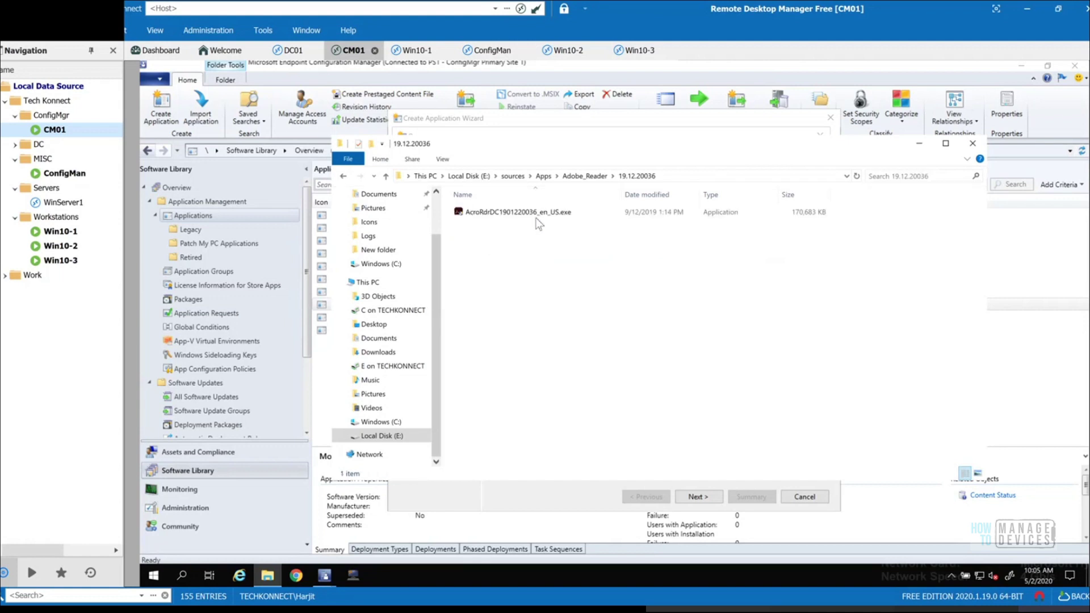
pyautogui.click(536, 216)
pyautogui.rightClick(539, 223)
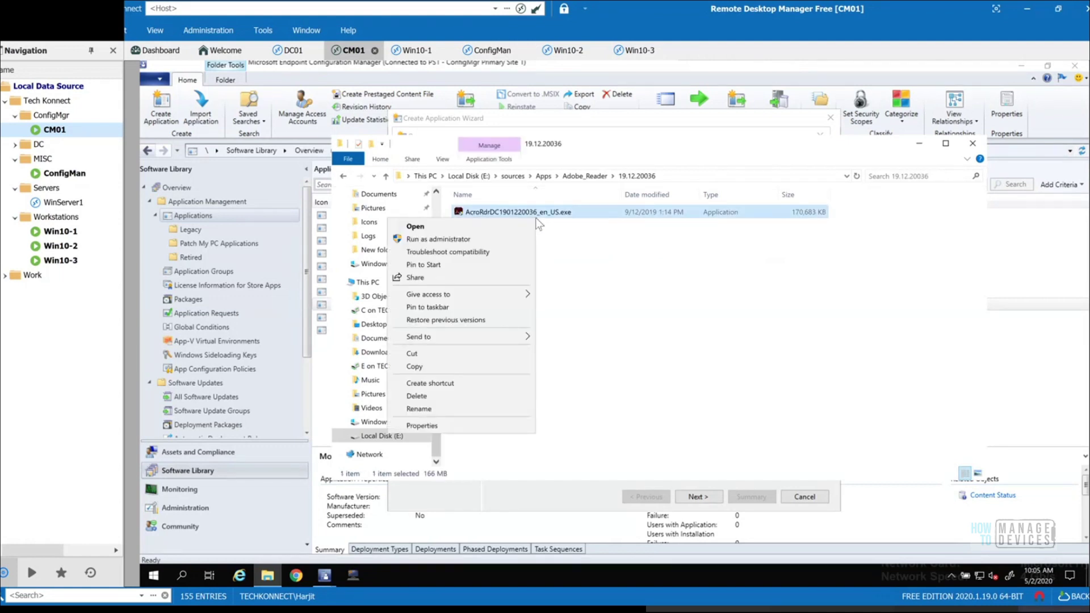
pyautogui.click(571, 270)
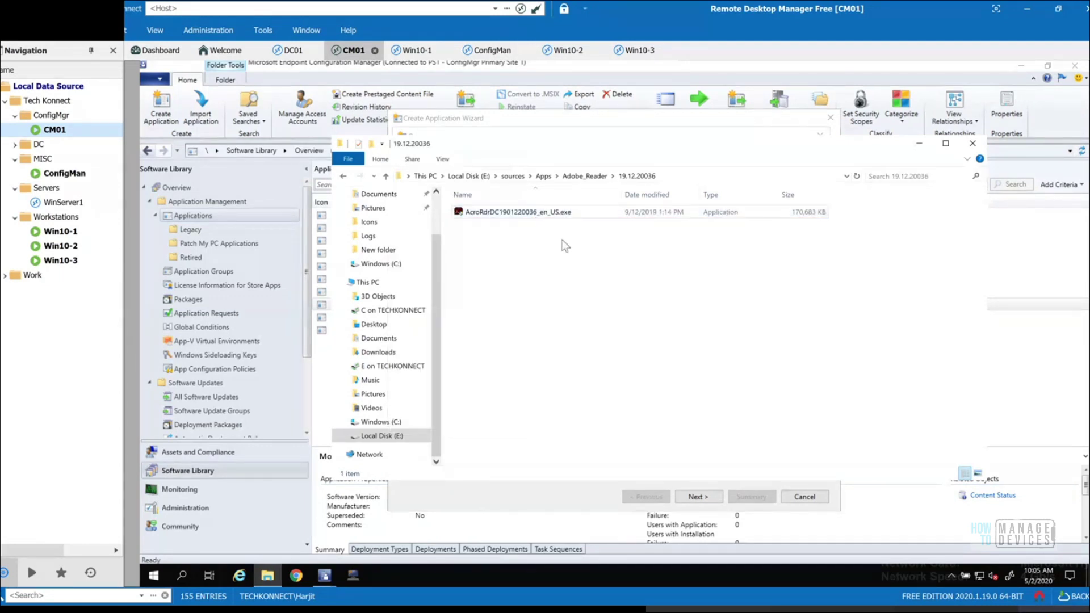
pyautogui.press('BackSpace')
pyautogui.click(492, 248)
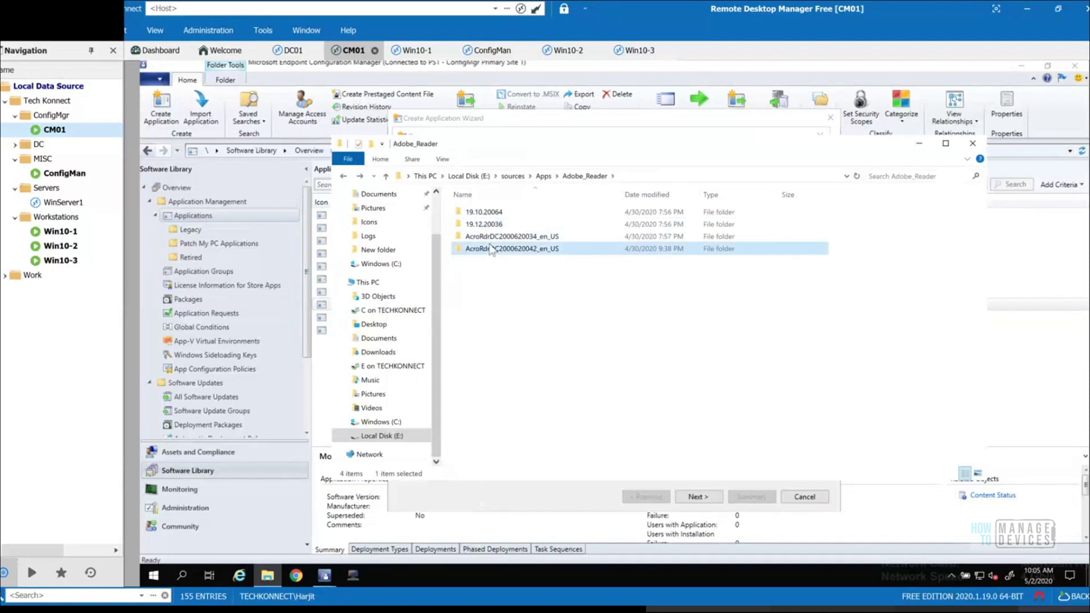
pyautogui.doubleClick(492, 248)
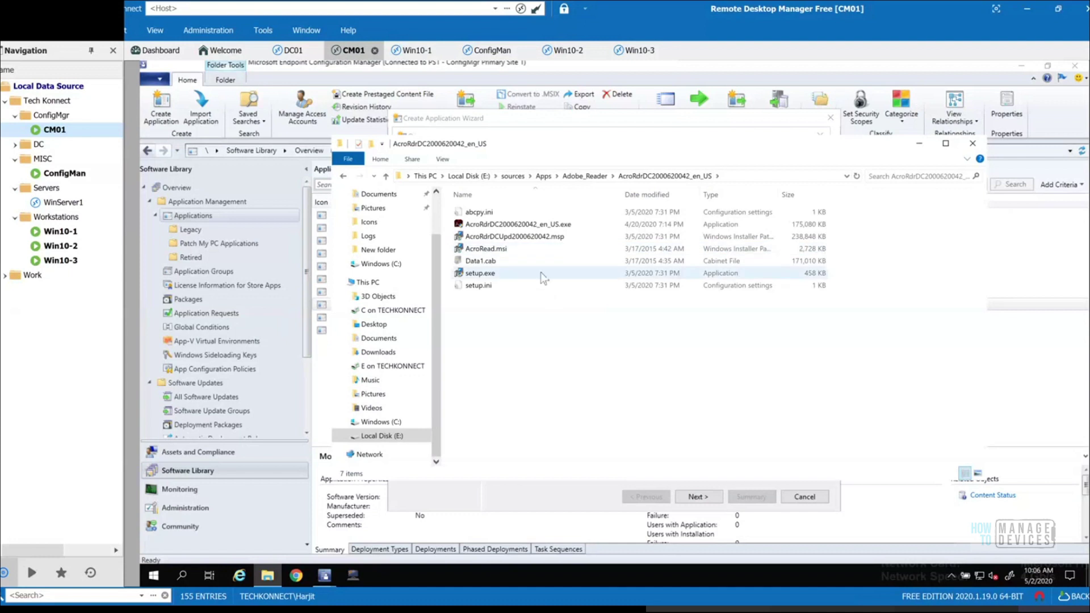
# - Return to the Adobe_Reader folder, and cancel the Firefox installer selection and the Create Application Wizard
pyautogui.click(575, 176)
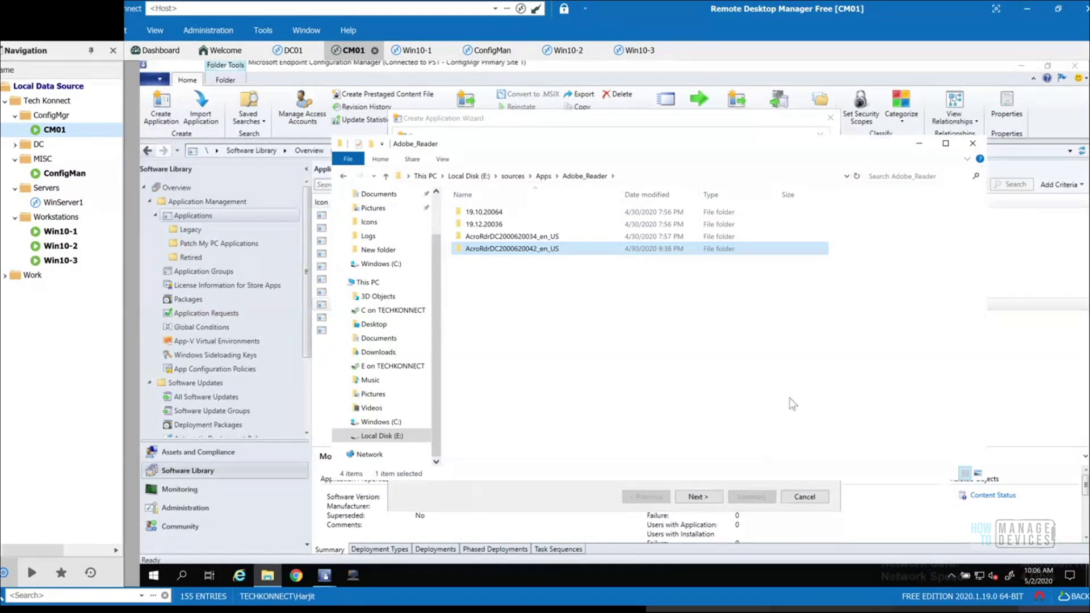
pyautogui.click(823, 497)
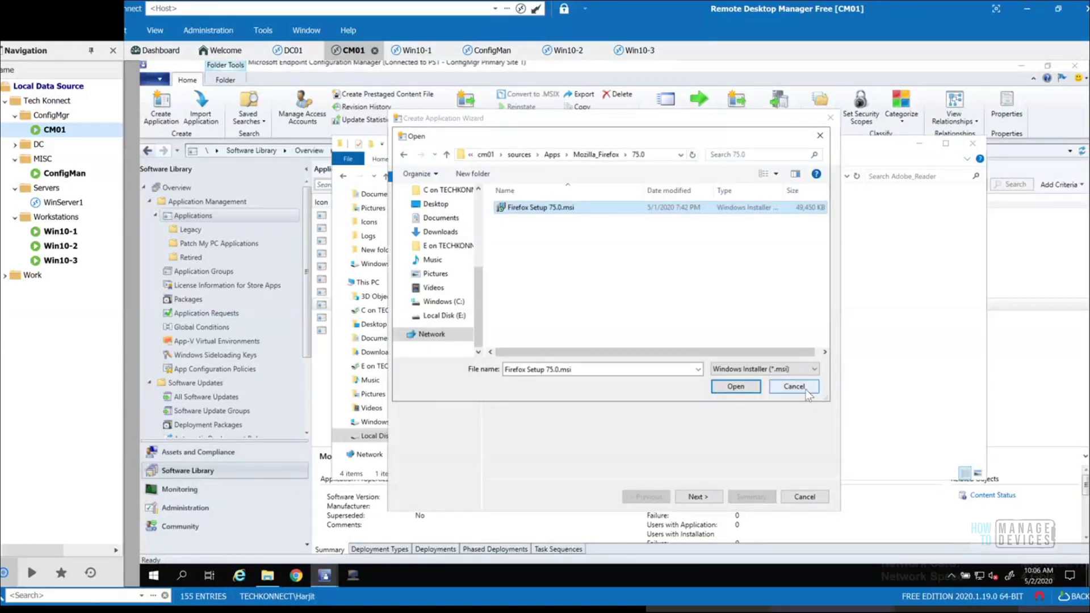
pyautogui.click(805, 388)
pyautogui.click(805, 496)
pyautogui.click(649, 361)
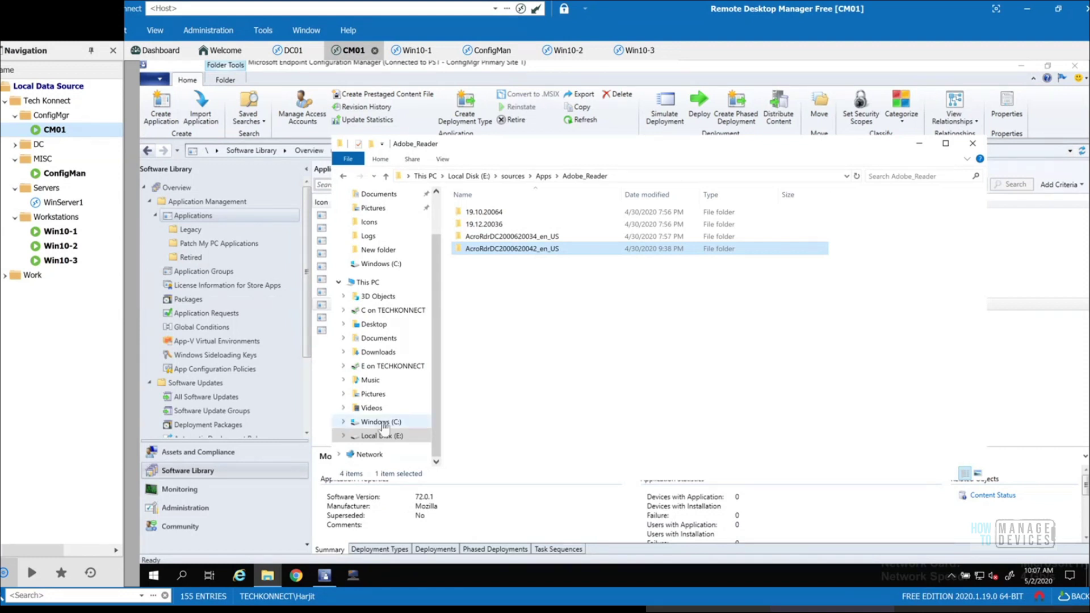
# - On CM01, browse to E:\Program Files\Microsoft Configuration Manager\Client\x64, granting access to the Client folder, and examine its installer files
pyautogui.click(61, 231)
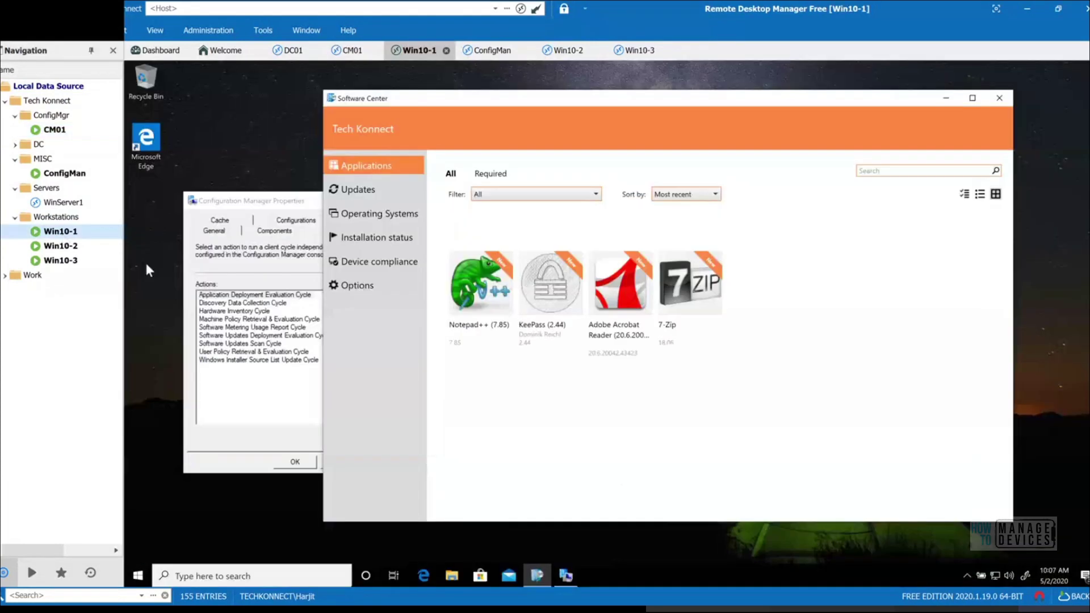
pyautogui.click(51, 130)
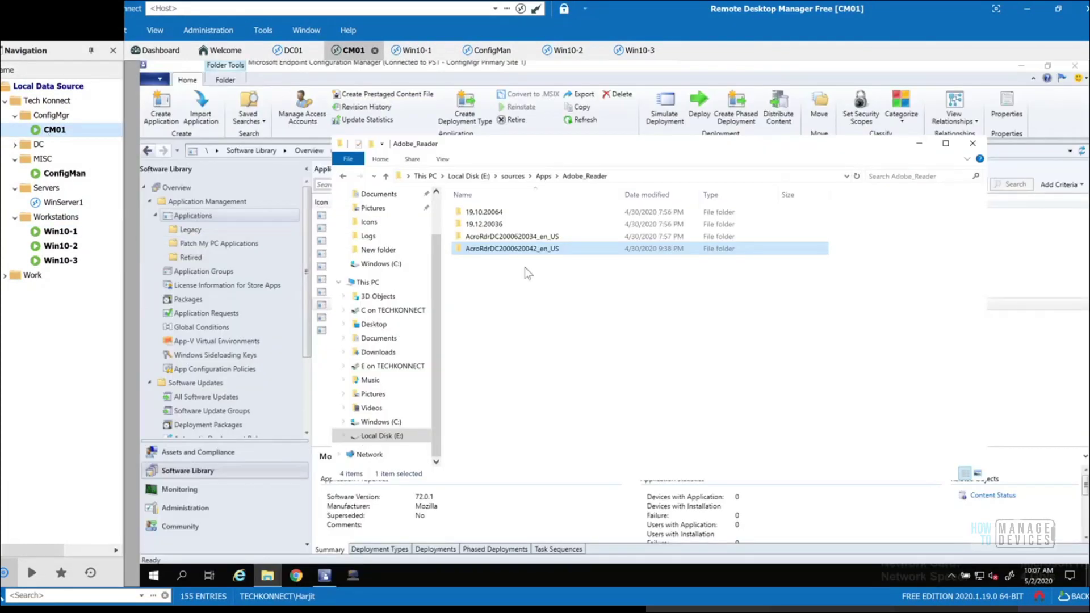
pyautogui.click(381, 436)
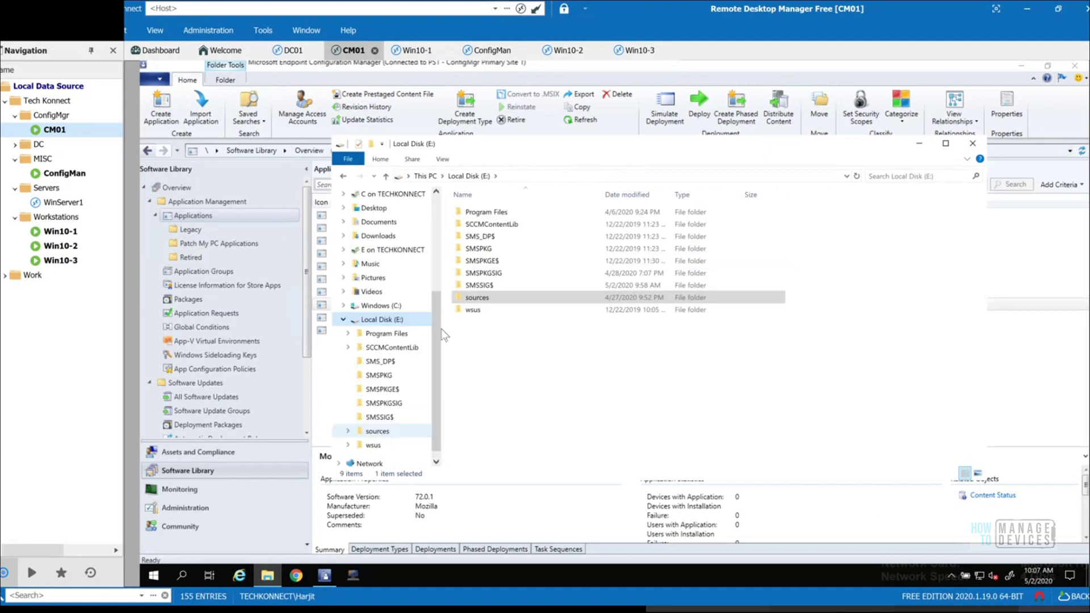
pyautogui.doubleClick(486, 212)
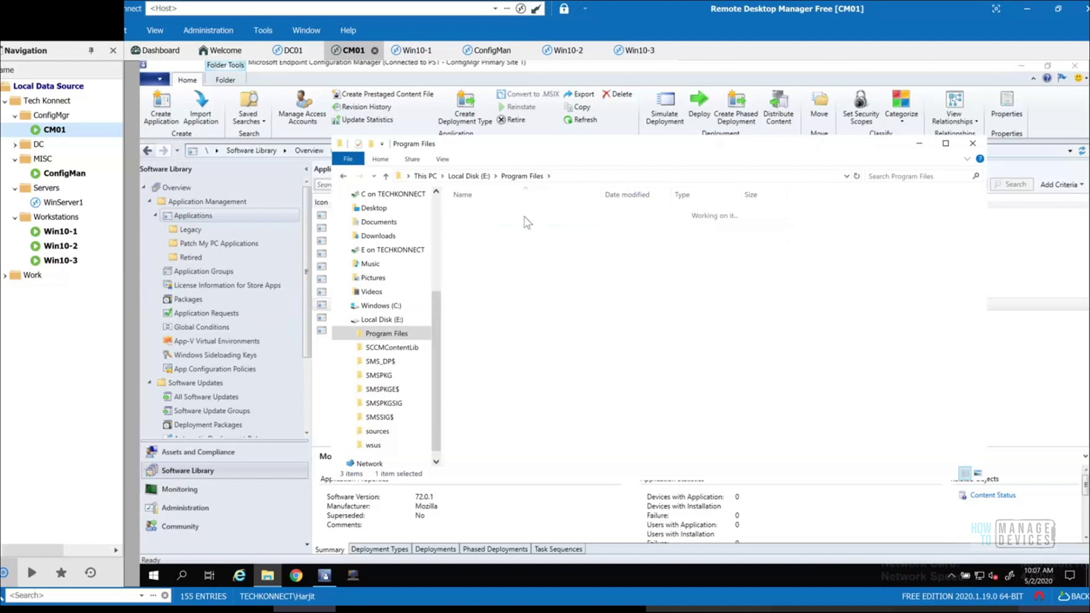
pyautogui.doubleClick(523, 216)
pyautogui.doubleClick(495, 296)
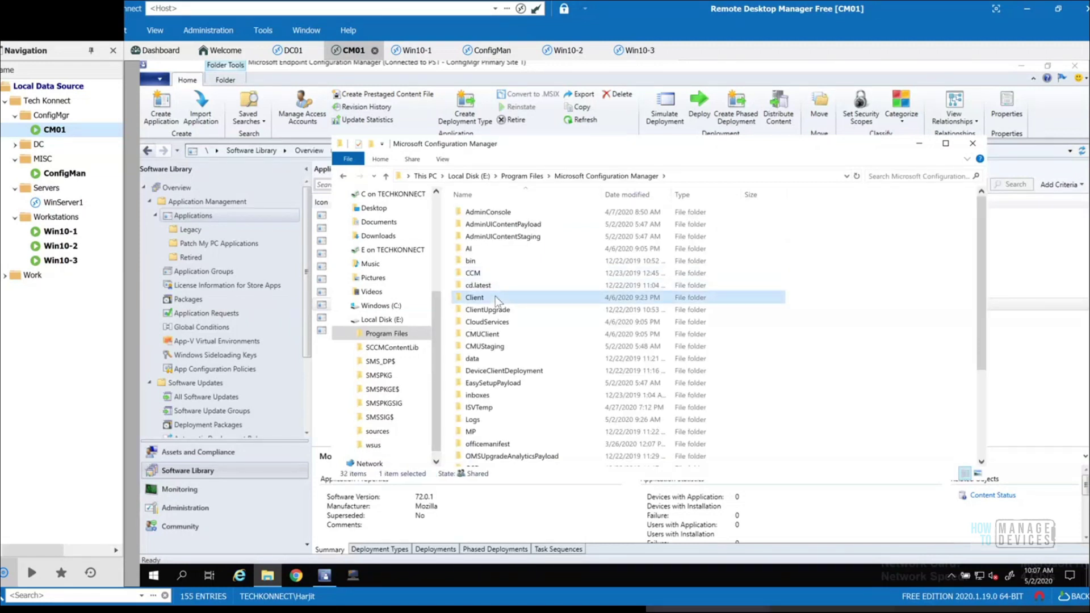
pyautogui.click(632, 336)
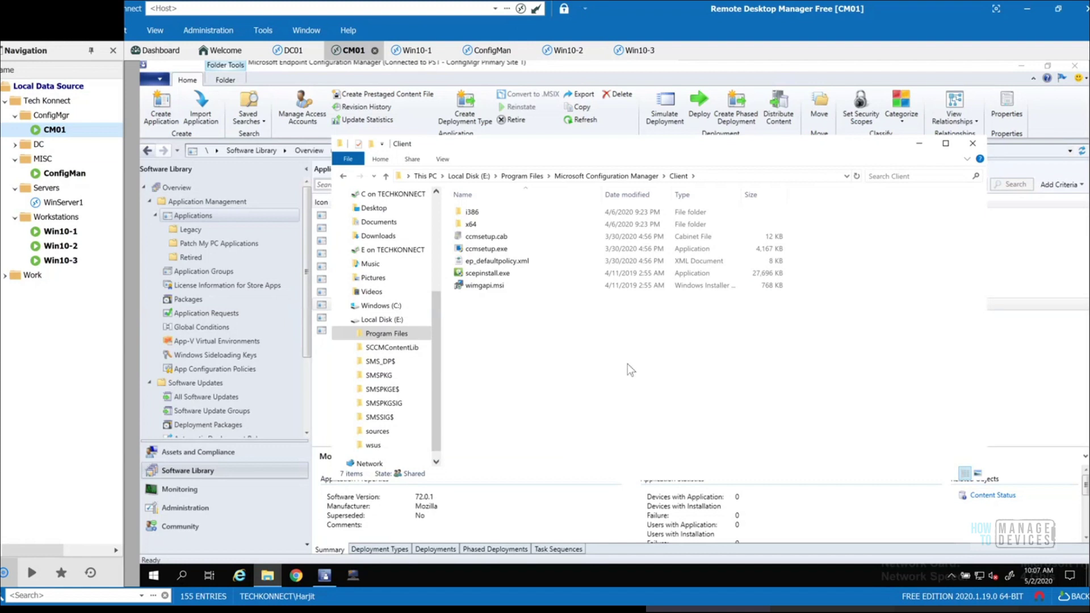
pyautogui.click(490, 226)
pyautogui.doubleClick(490, 226)
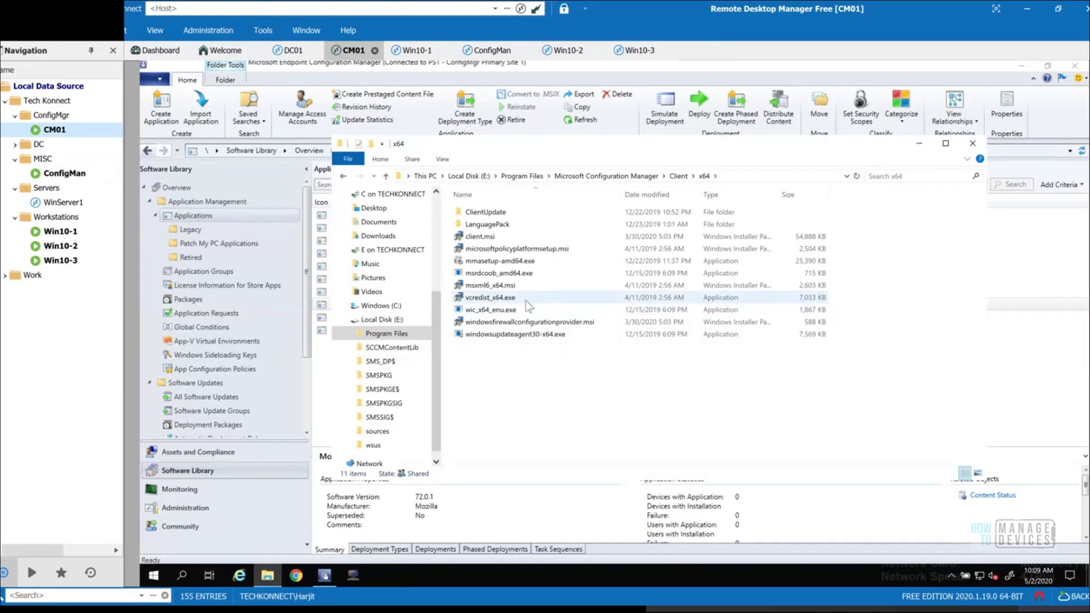
# - Try to go back to the Client folder, decline permanent access to it, and close the file browser window
pyautogui.hotkey('alt', 'Left')
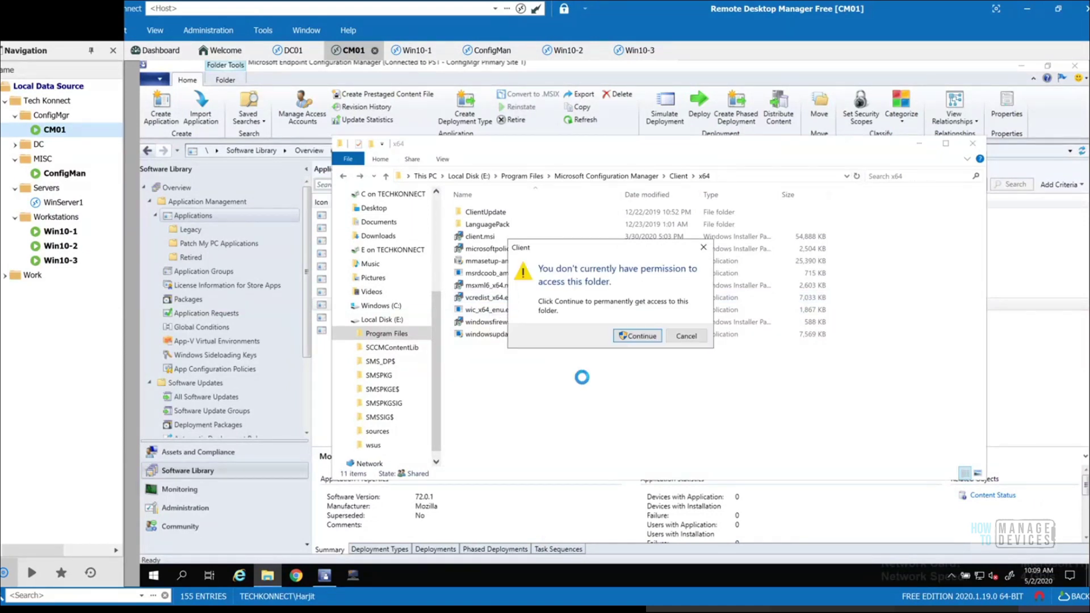
pyautogui.click(688, 338)
pyautogui.click(973, 145)
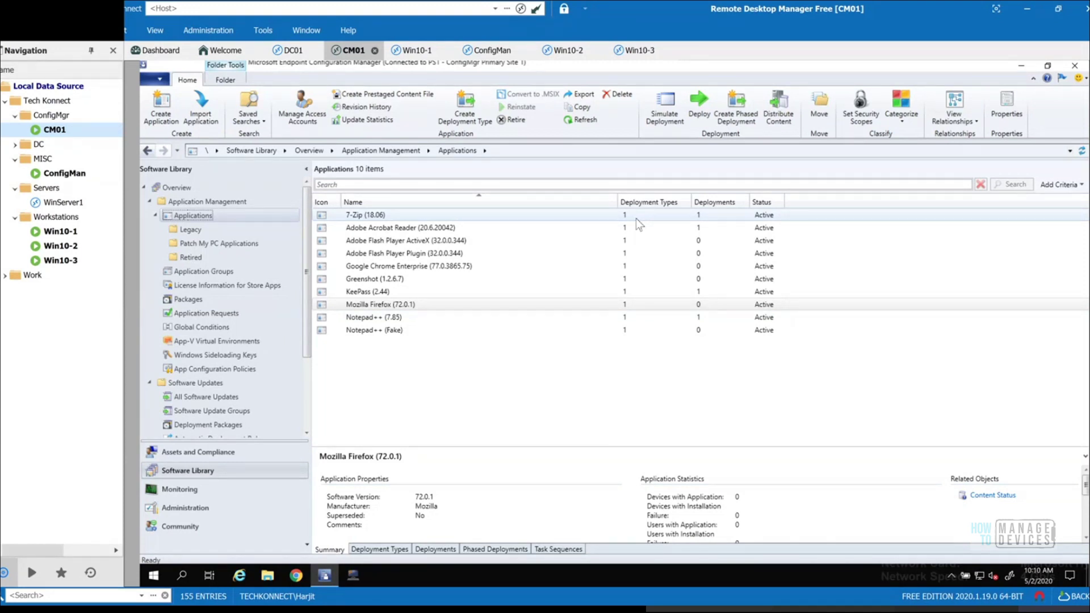
# - View the software update groups and widen the Name column to read their full names
pyautogui.click(198, 396)
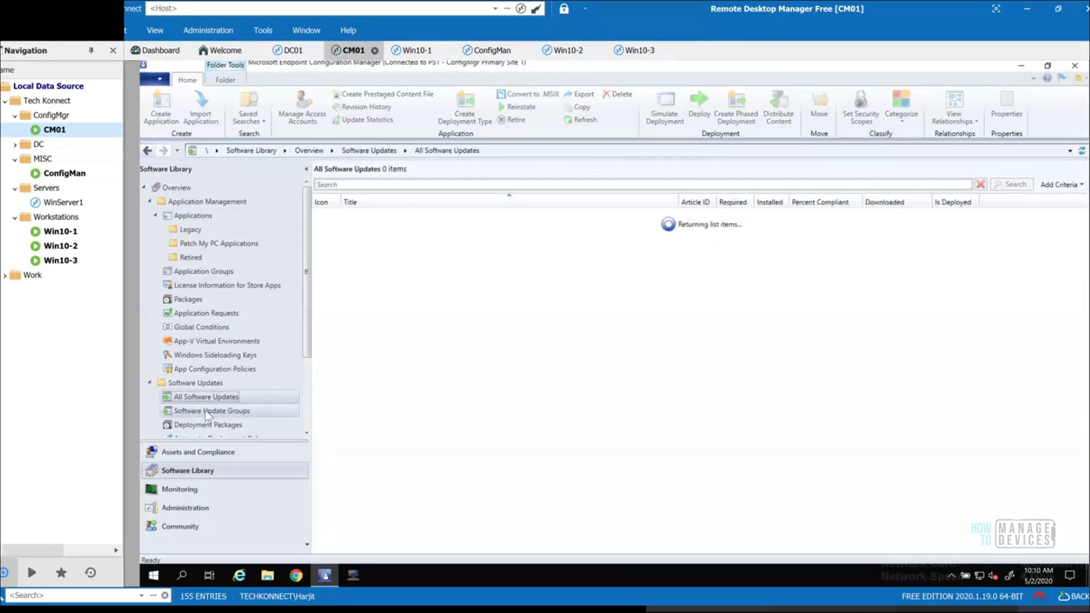
pyautogui.click(206, 412)
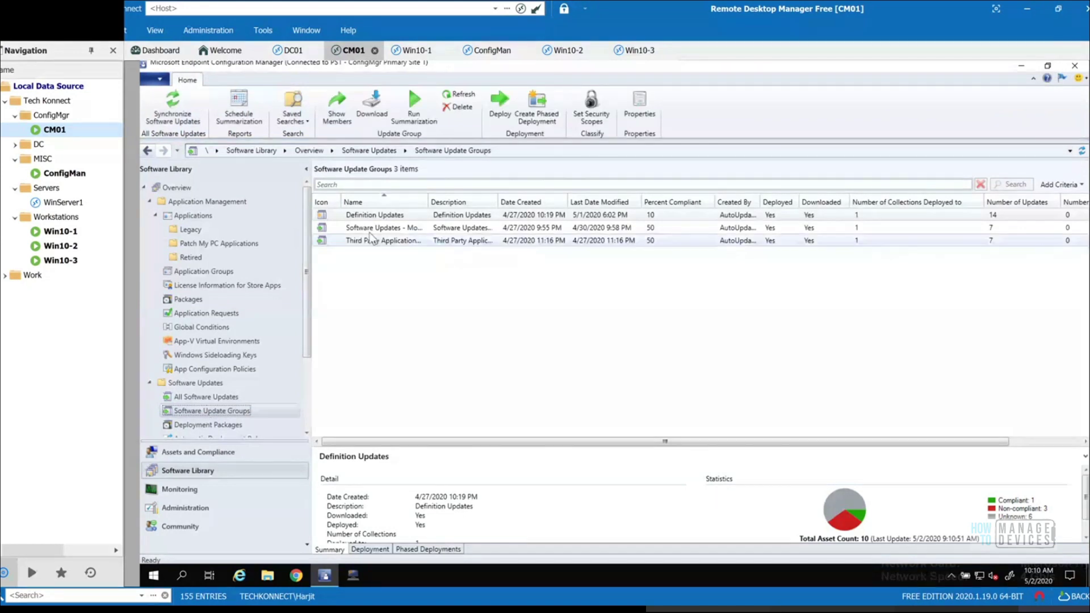
pyautogui.moveTo(428, 202); pyautogui.dragTo(544, 203)
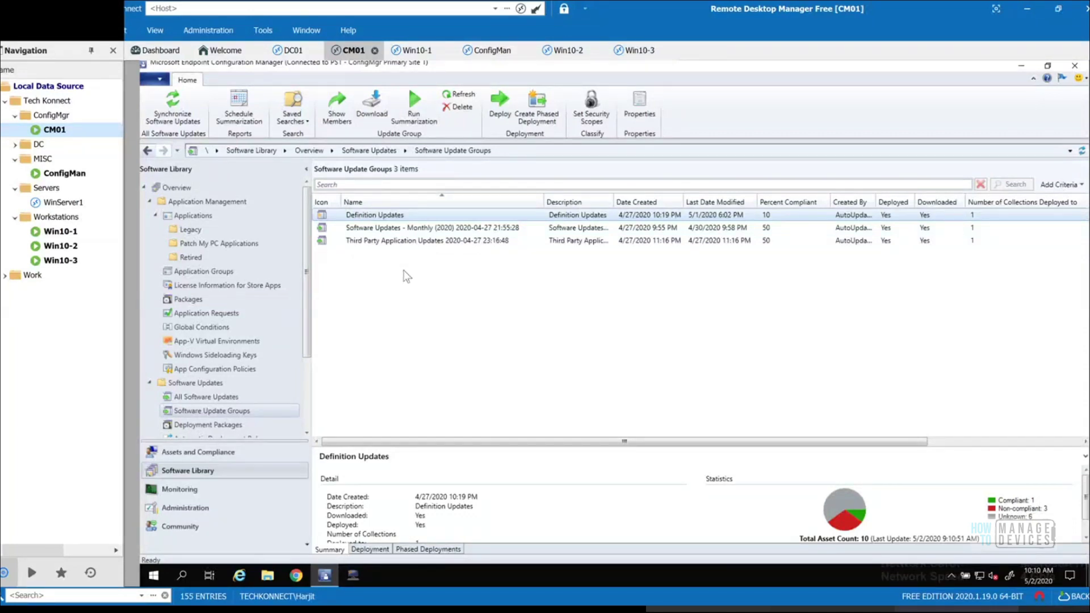
# - Return to the applications list and open the 7-Zip (18.06) MSI deployment type's properties
pyautogui.click(195, 219)
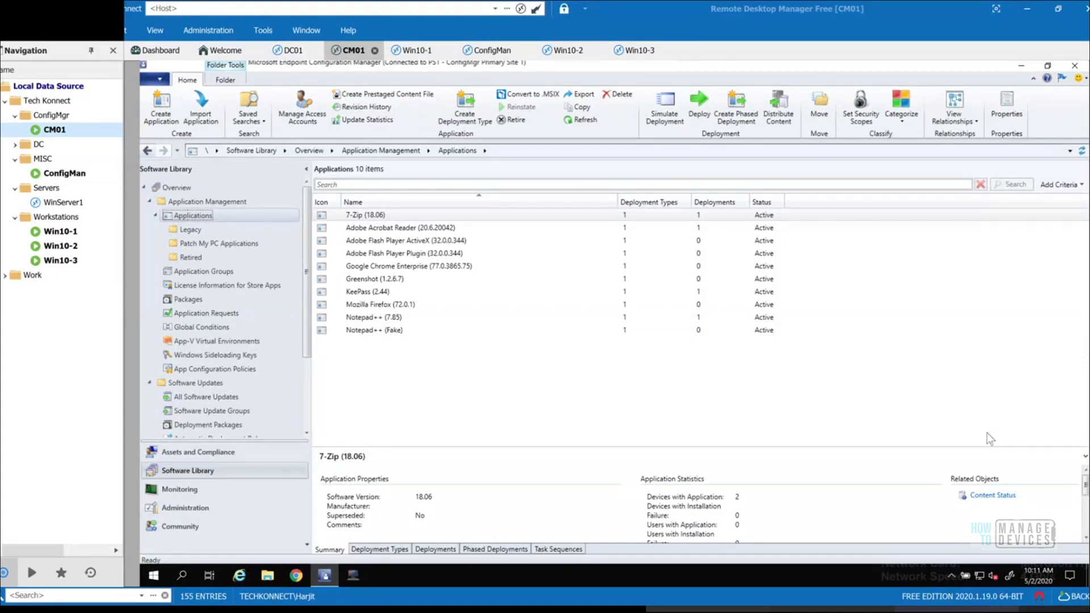
pyautogui.rightClick(386, 219)
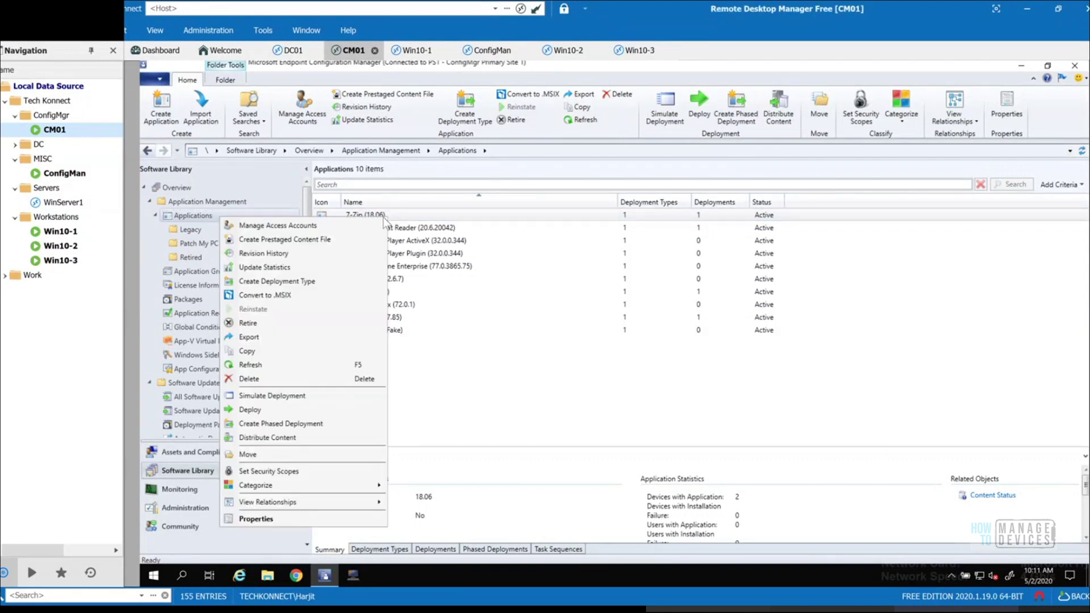
pyautogui.click(317, 518)
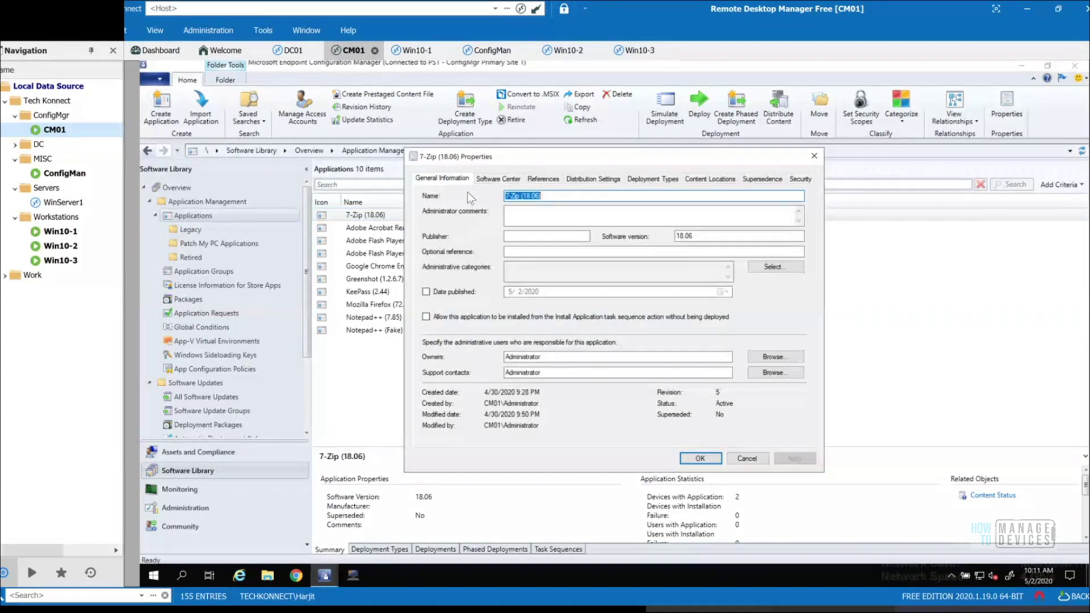
pyautogui.click(653, 178)
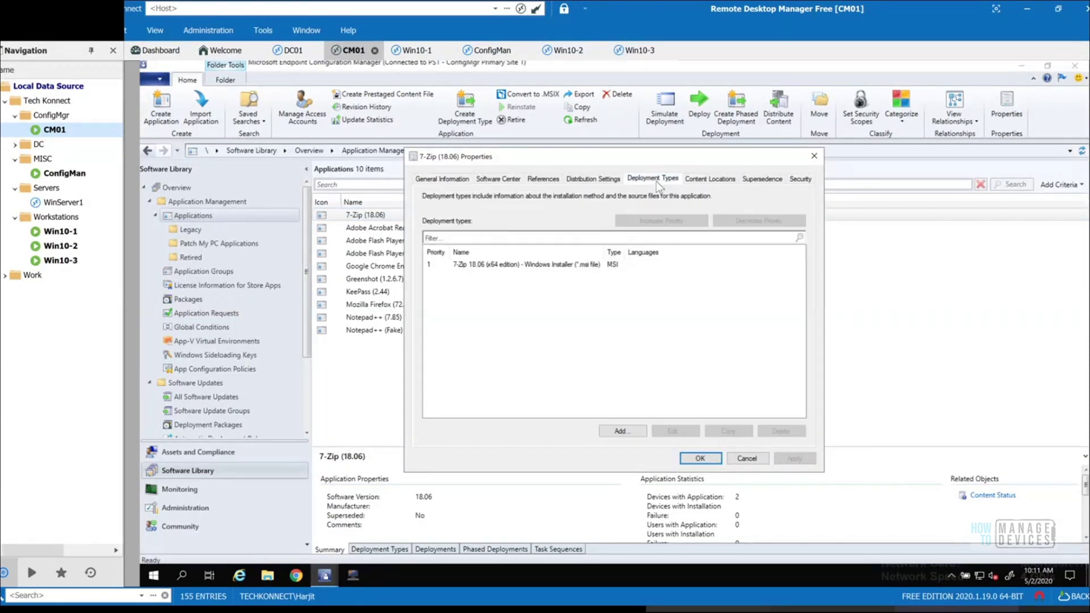
pyautogui.click(564, 267)
pyautogui.click(675, 432)
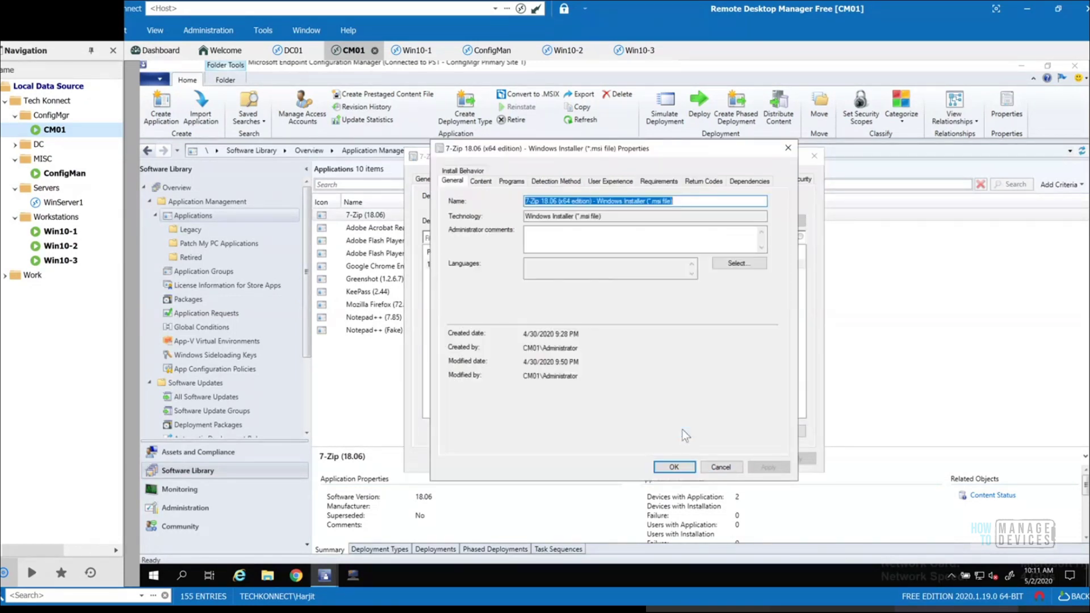
# - Review the 7-Zip deployment type's user experience settings and enforced restart behavior options, and close its properties without changes
pyautogui.click(629, 183)
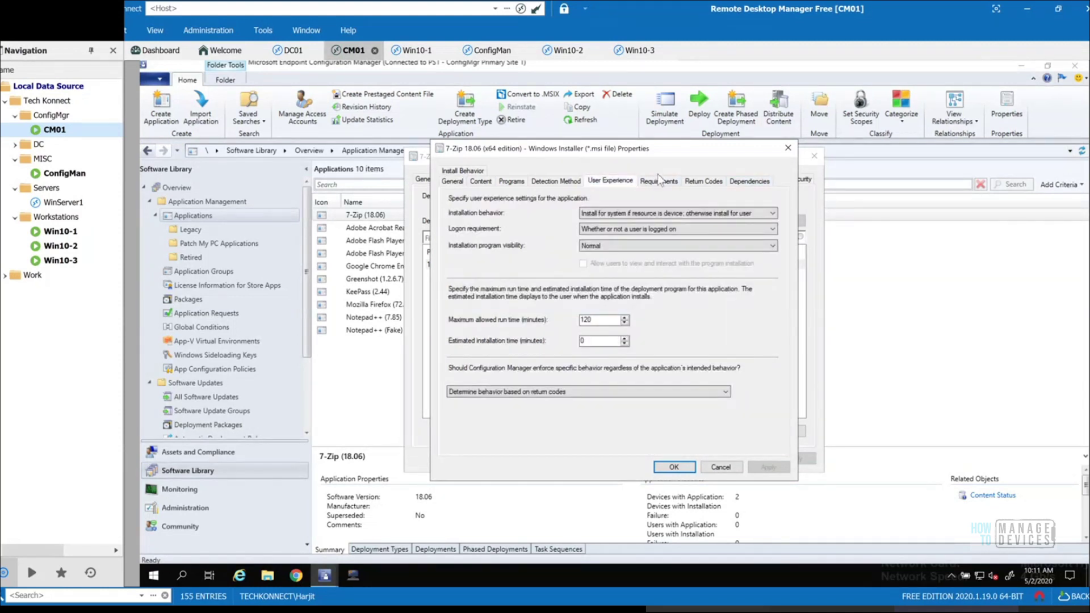
pyautogui.click(657, 391)
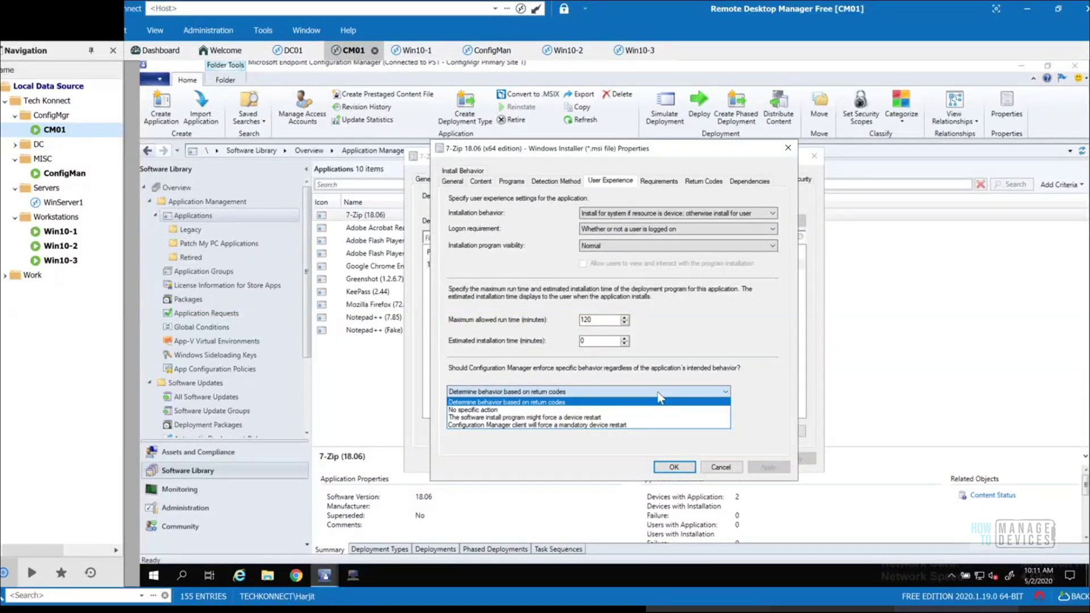
pyautogui.click(659, 397)
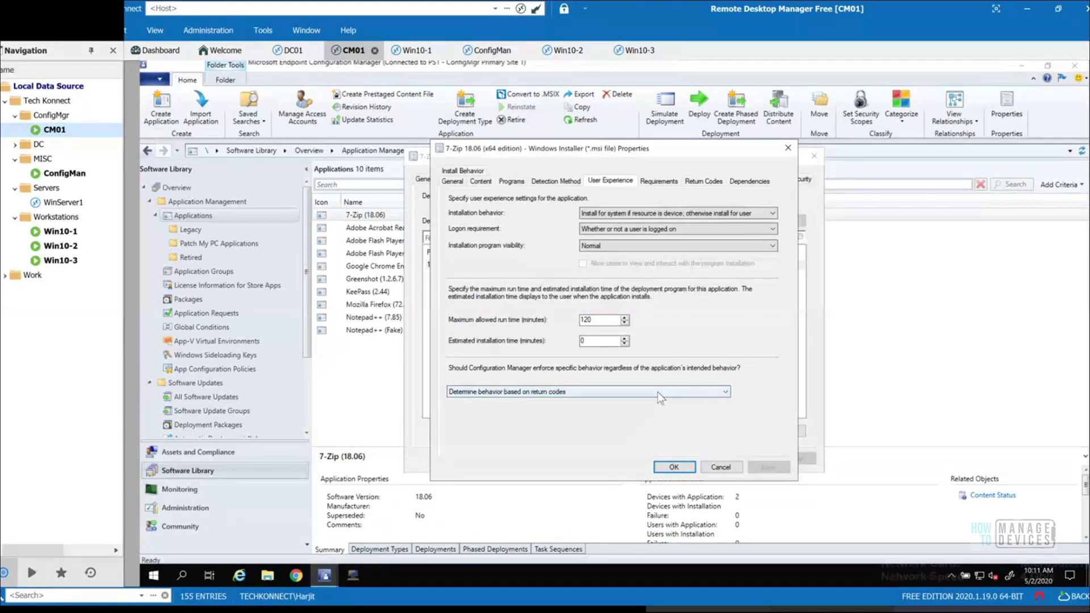
pyautogui.click(658, 396)
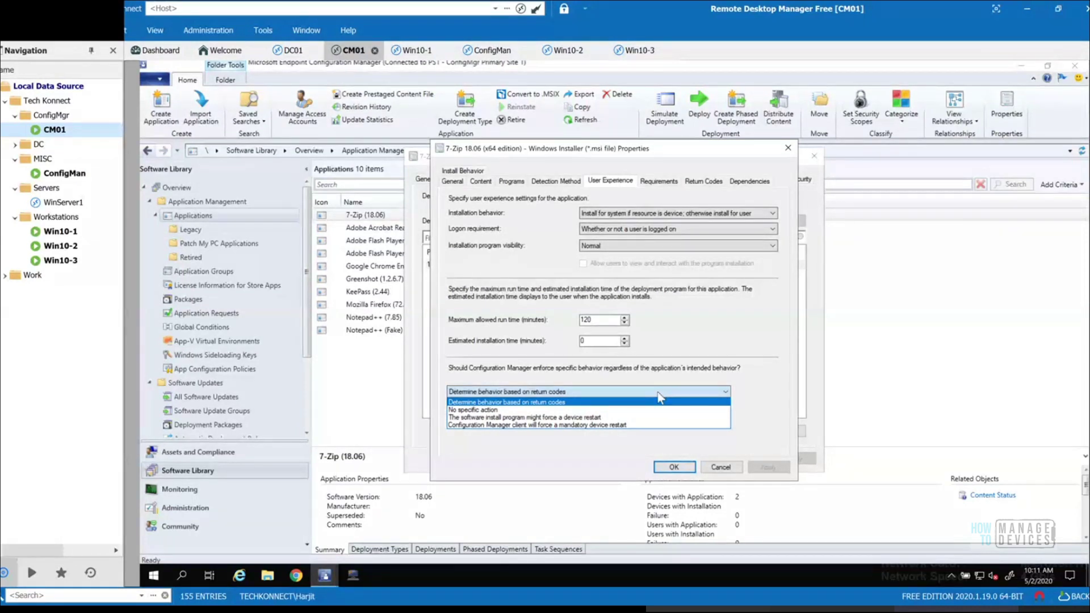
pyautogui.click(768, 367)
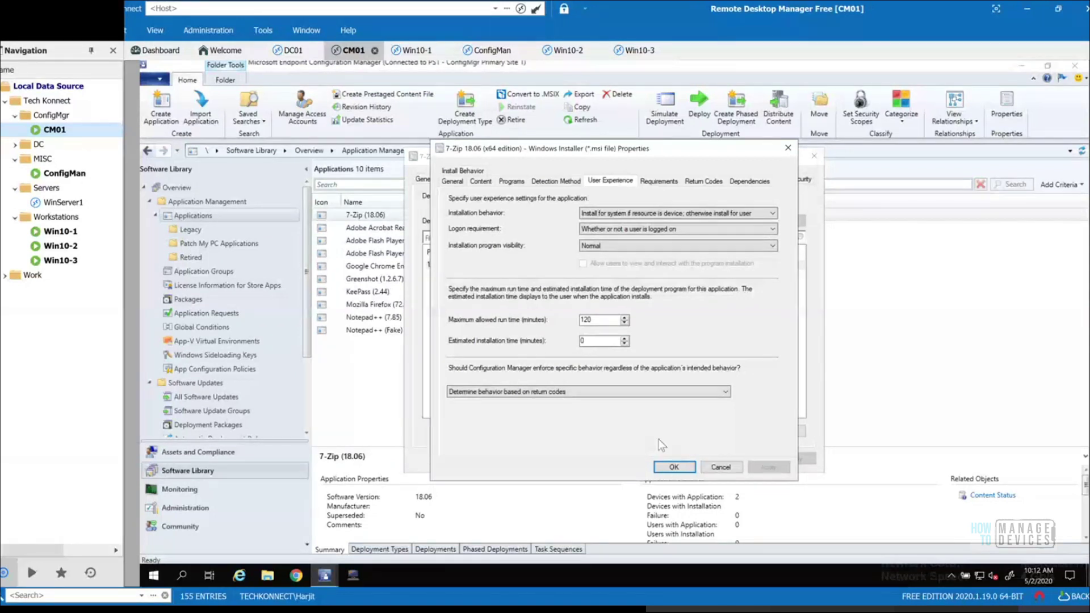
pyautogui.click(720, 467)
pyautogui.click(745, 460)
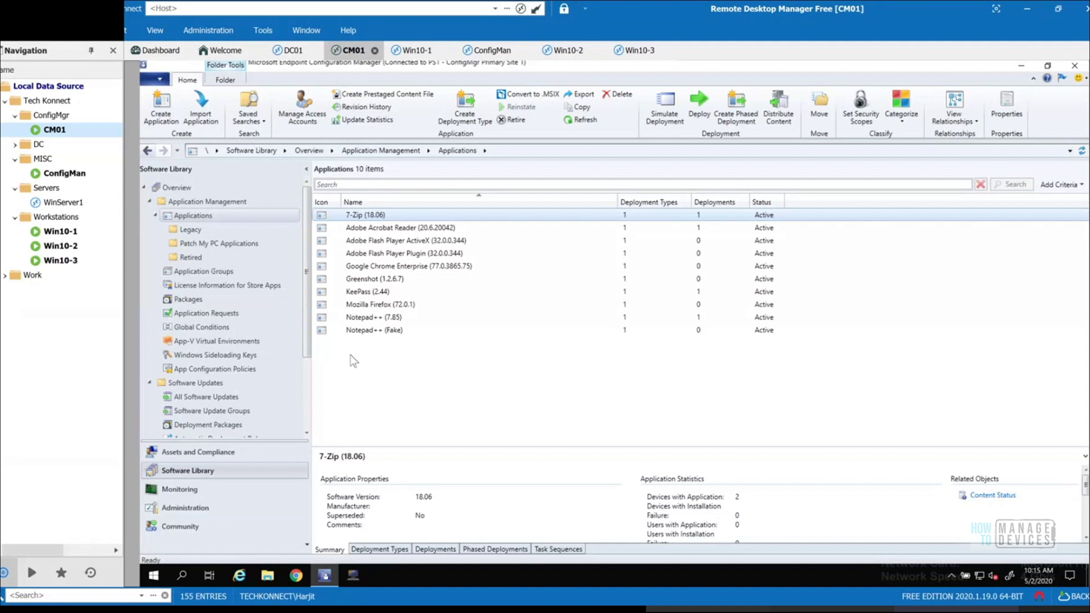
# - Open the file-based detection rule of the Notepad++ (7.85) script deployment type and examine its path and version condition
pyautogui.click(403, 320)
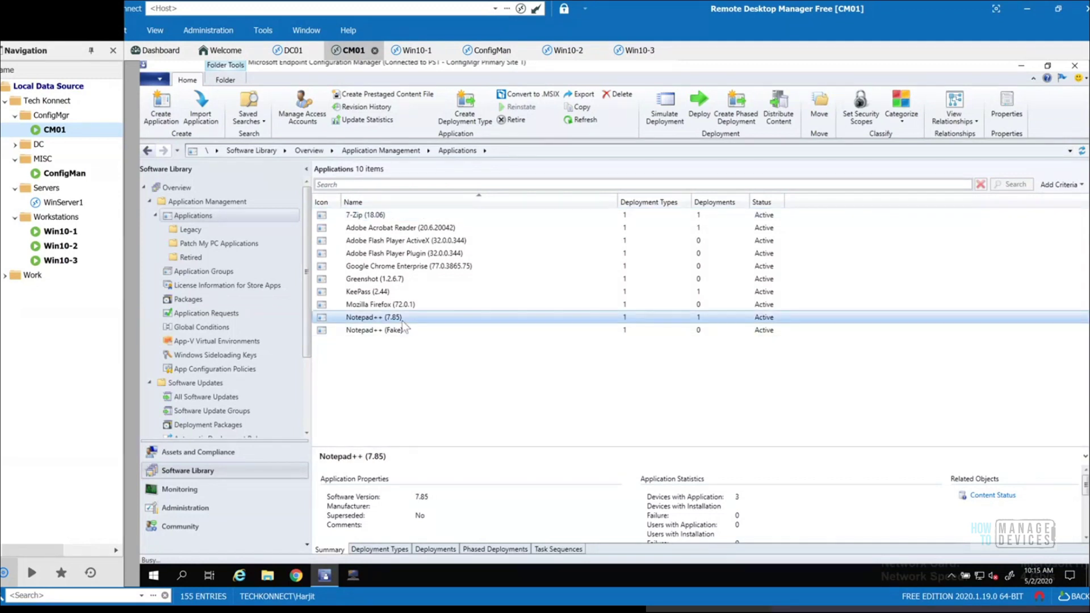
pyautogui.doubleClick(401, 318)
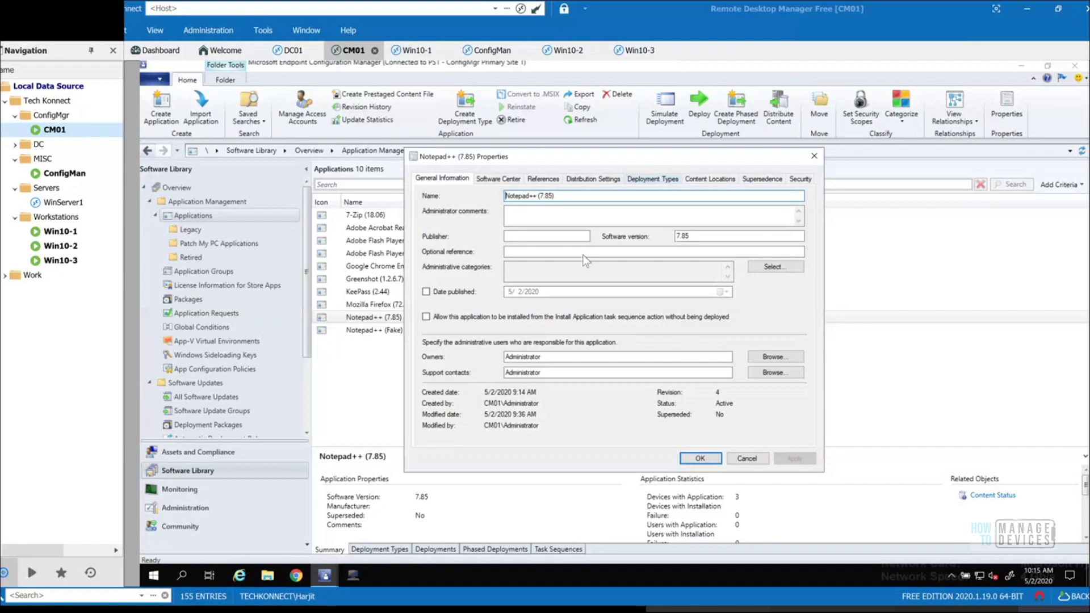
pyautogui.click(635, 180)
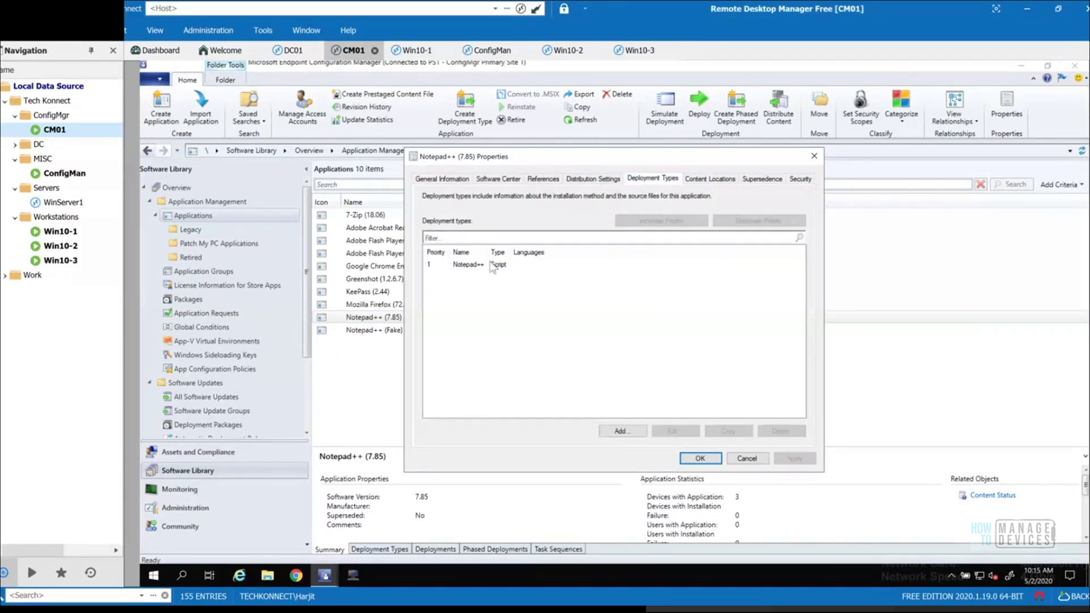
pyautogui.click(494, 265)
pyautogui.click(672, 432)
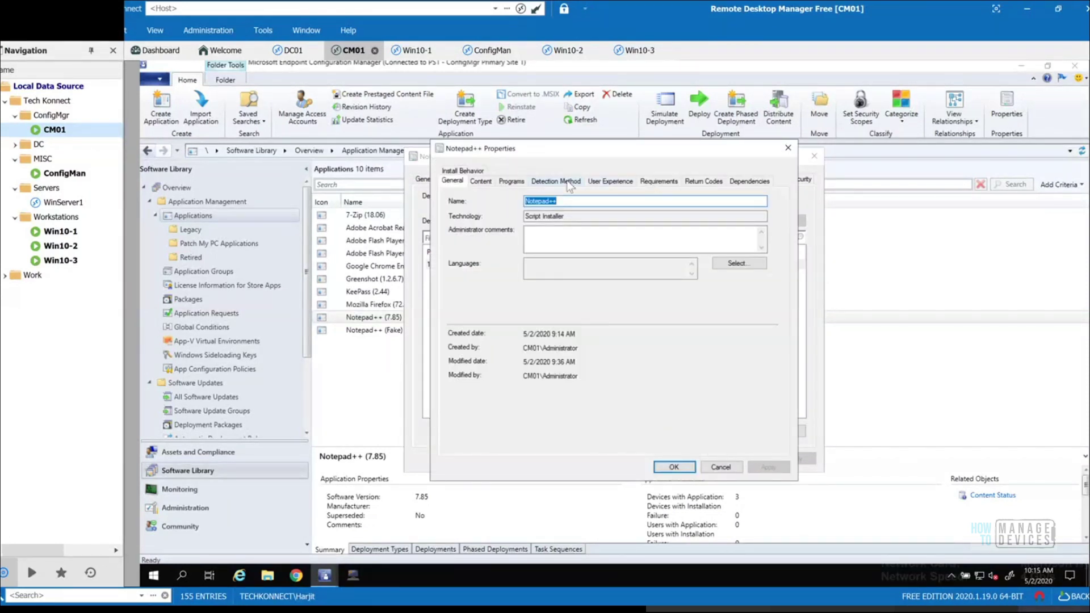
pyautogui.click(570, 186)
pyautogui.click(578, 260)
pyautogui.click(743, 263)
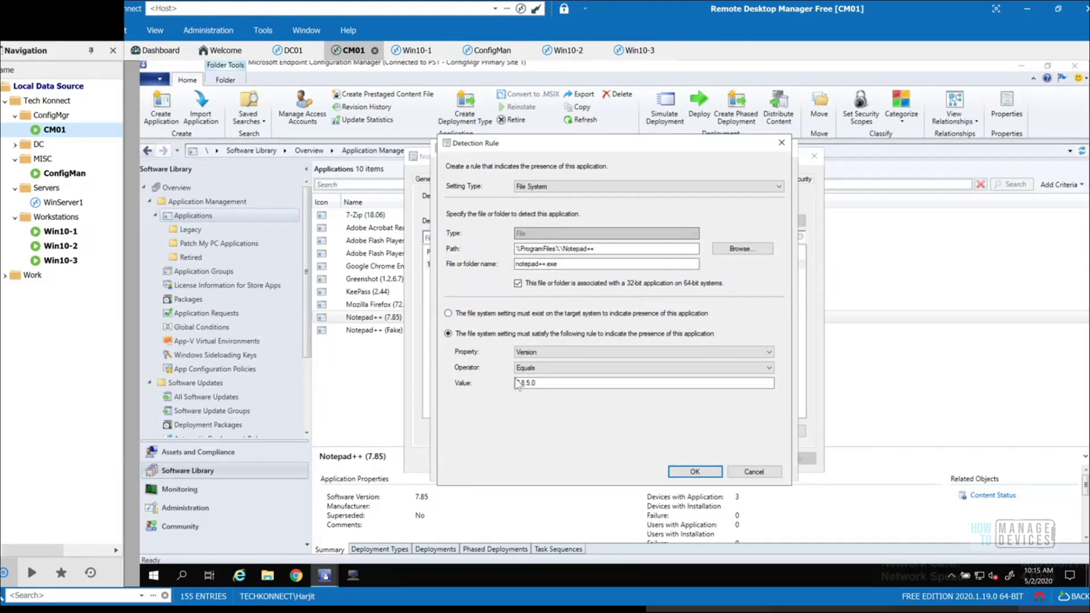
# - Try a Registry detection rule with the HKEY_LOCAL_MACHINE hive, and cancel the rule and deployment type changes
pyautogui.click(668, 187)
pyautogui.click(560, 205)
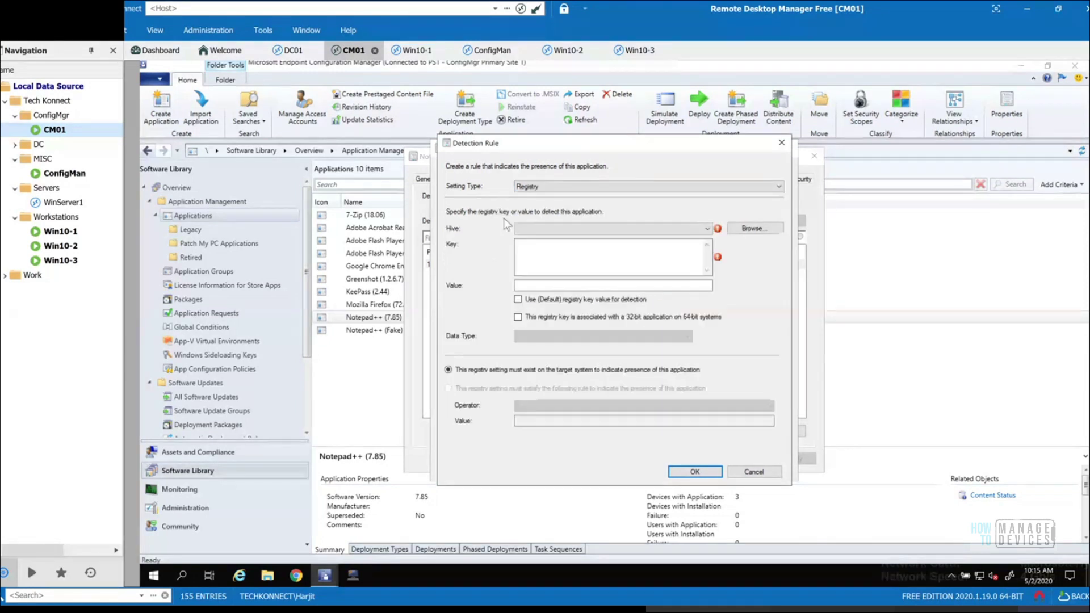
pyautogui.click(688, 230)
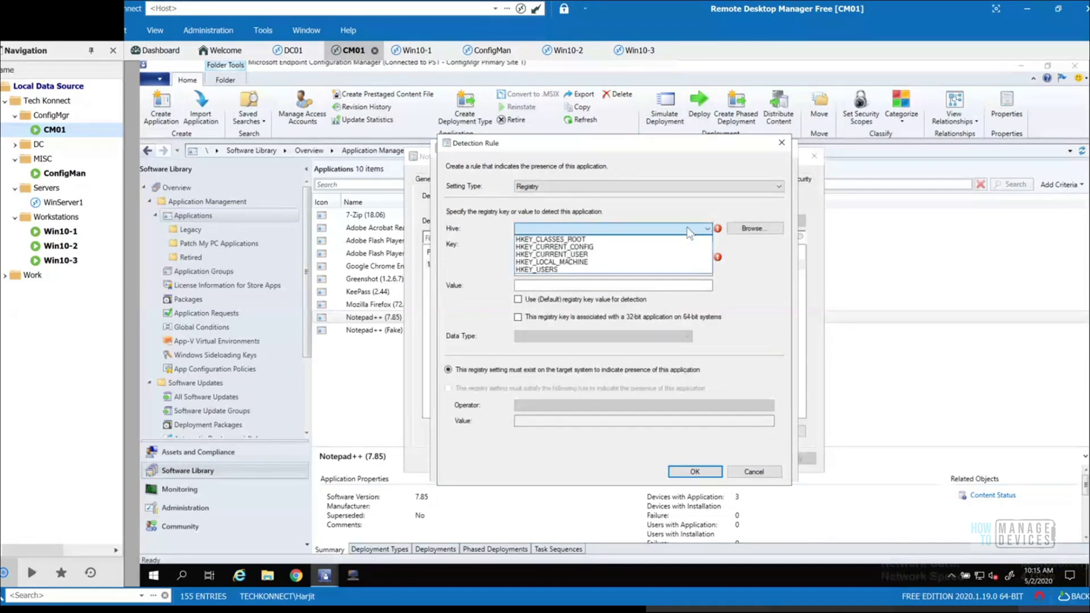
pyautogui.click(574, 261)
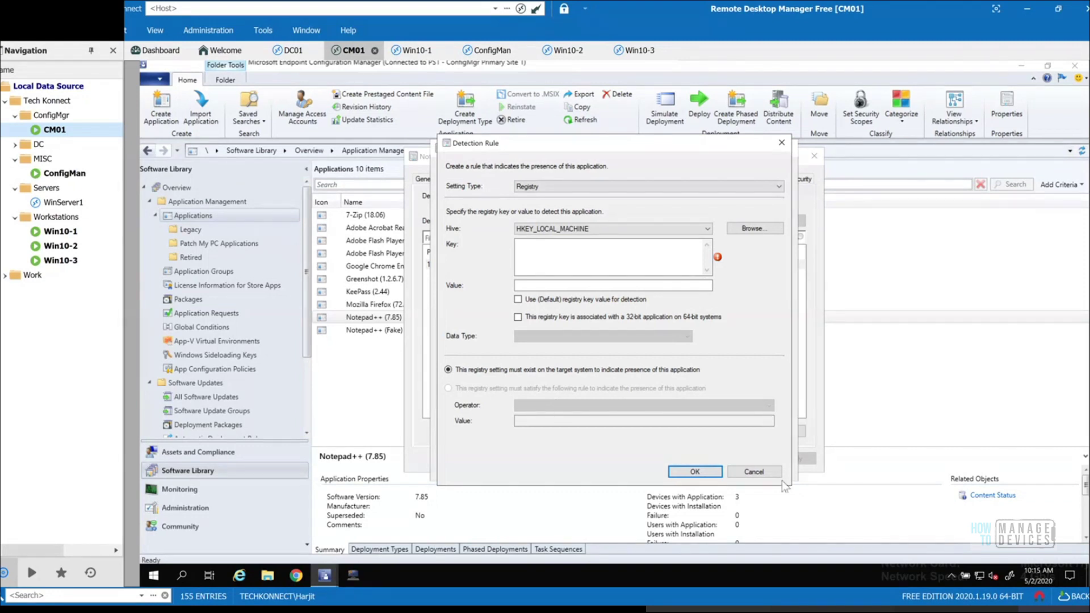
pyautogui.click(739, 473)
pyautogui.click(732, 469)
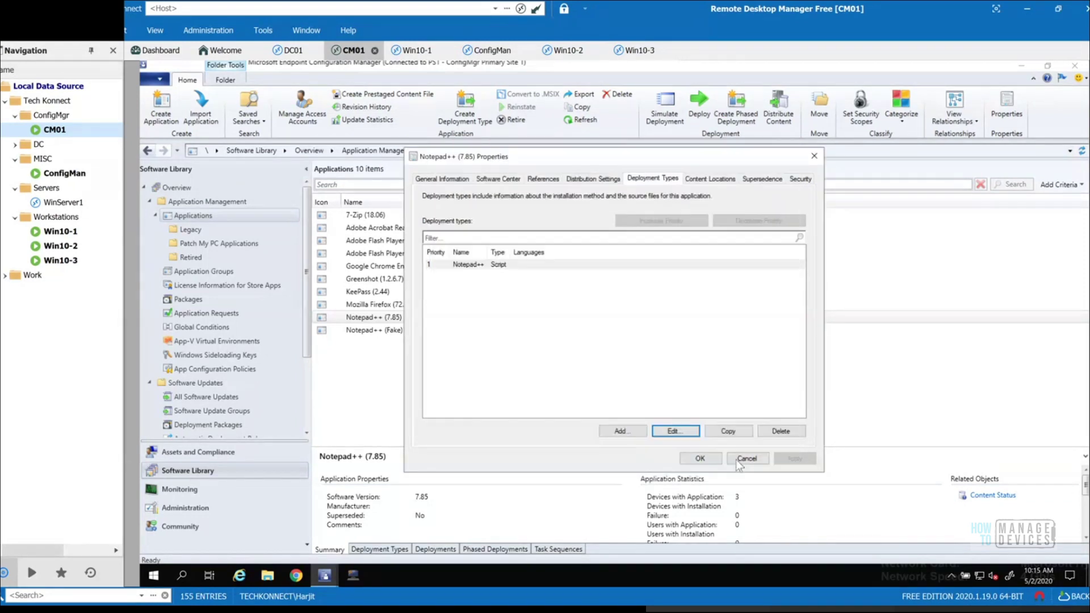
# - Close the Notepad++ (7.85) properties without changes and paste the copied apps.txt file into CM01's Desktop folder using File Explorer
pyautogui.click(748, 460)
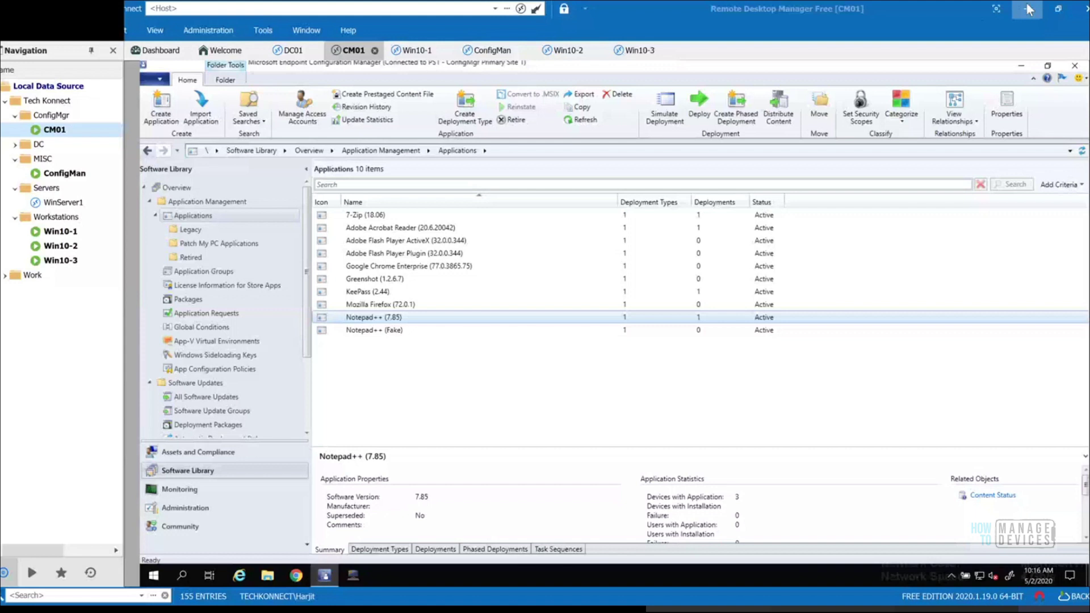
pyautogui.click(266, 576)
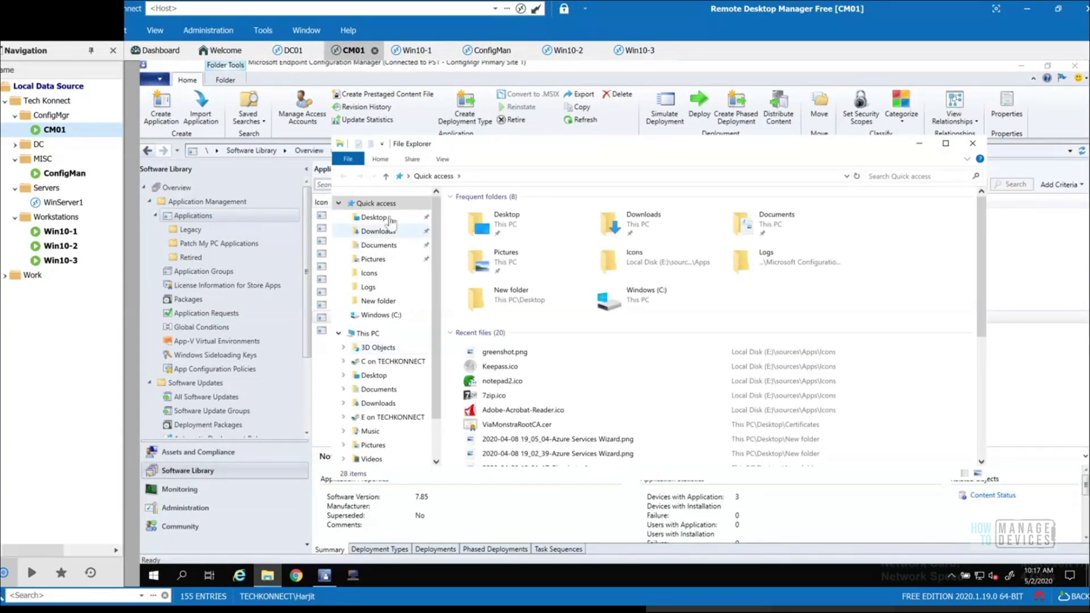
pyautogui.click(390, 220)
pyautogui.rightClick(478, 333)
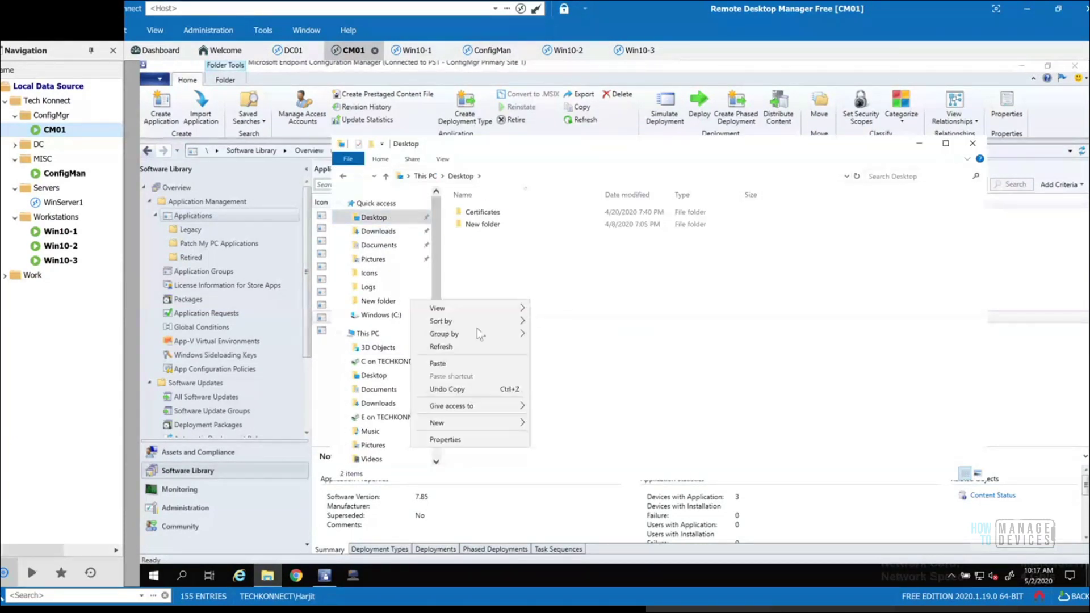
pyautogui.click(485, 363)
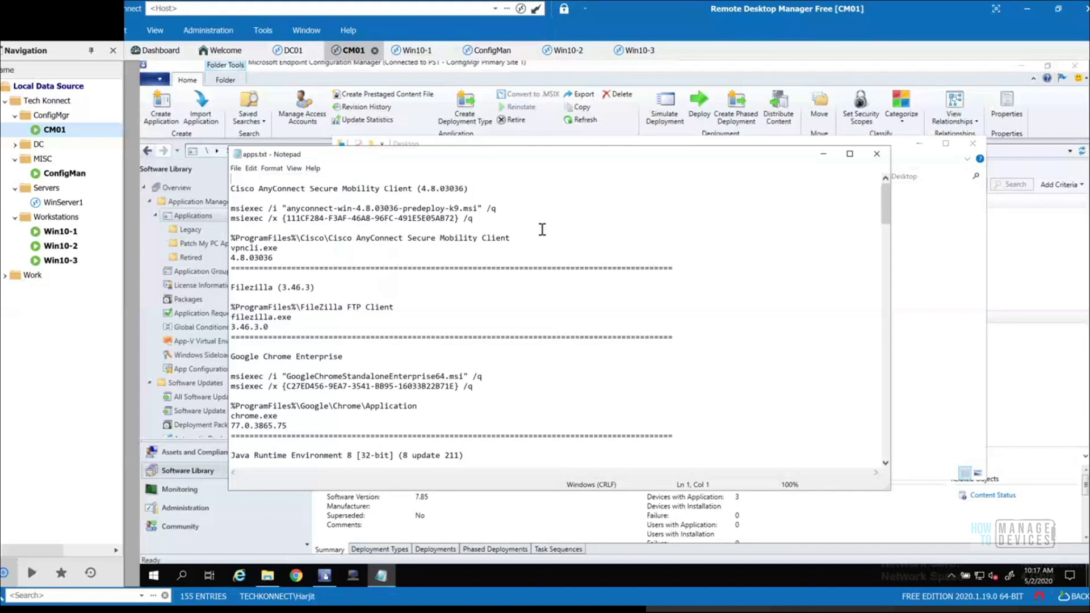
# - Open apps.txt in Notepad, close the File Explorer window, and enlarge the Notepad window to show more of the text
pyautogui.moveTo(541, 139); pyautogui.dragTo(549, 84)
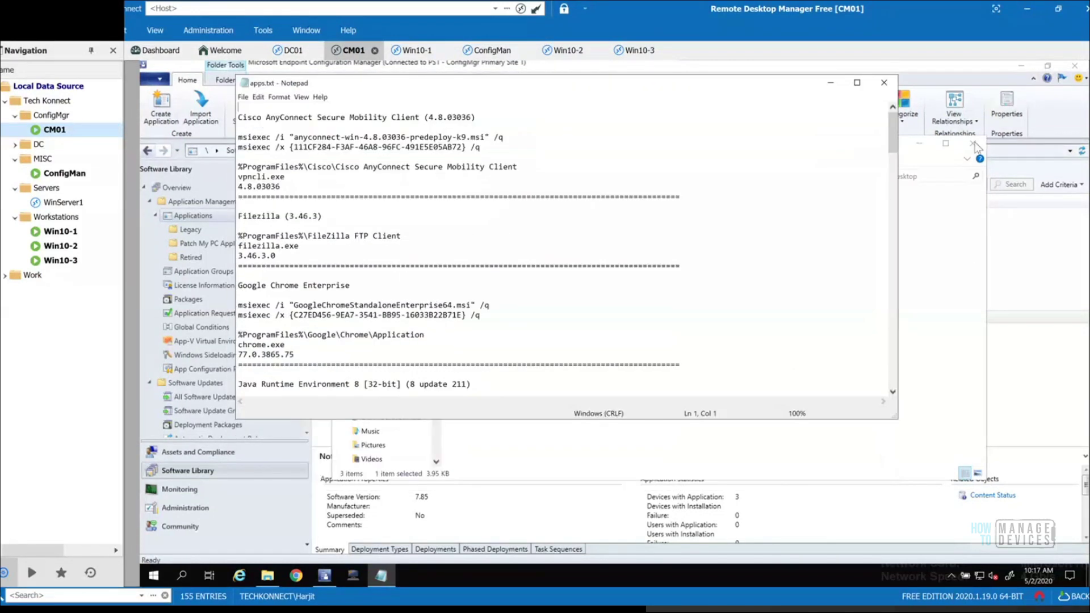
pyautogui.click(973, 143)
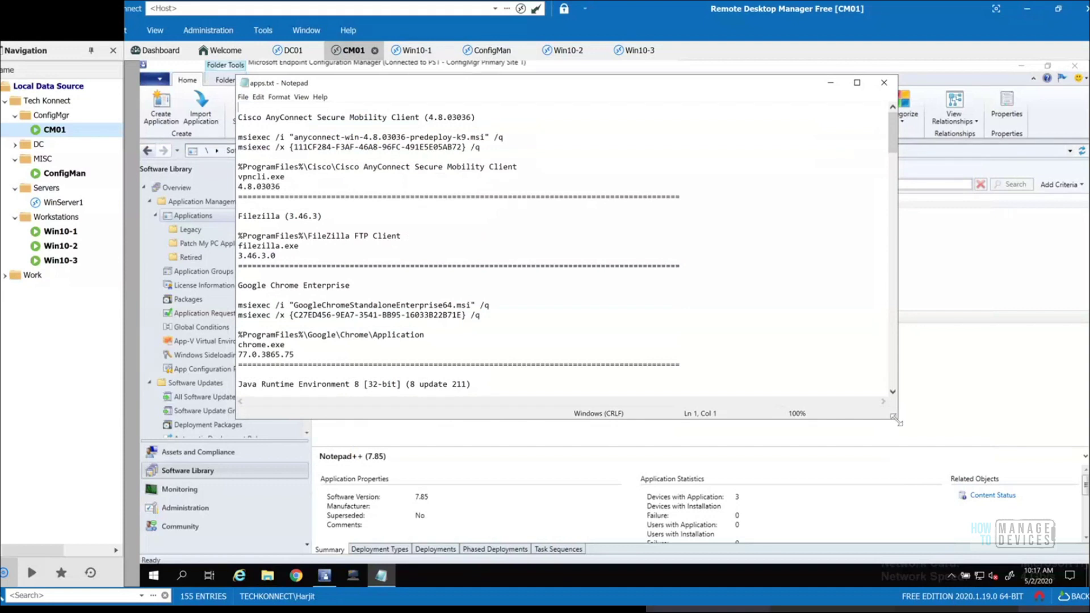
pyautogui.moveTo(974, 590); pyautogui.dragTo(975, 591)
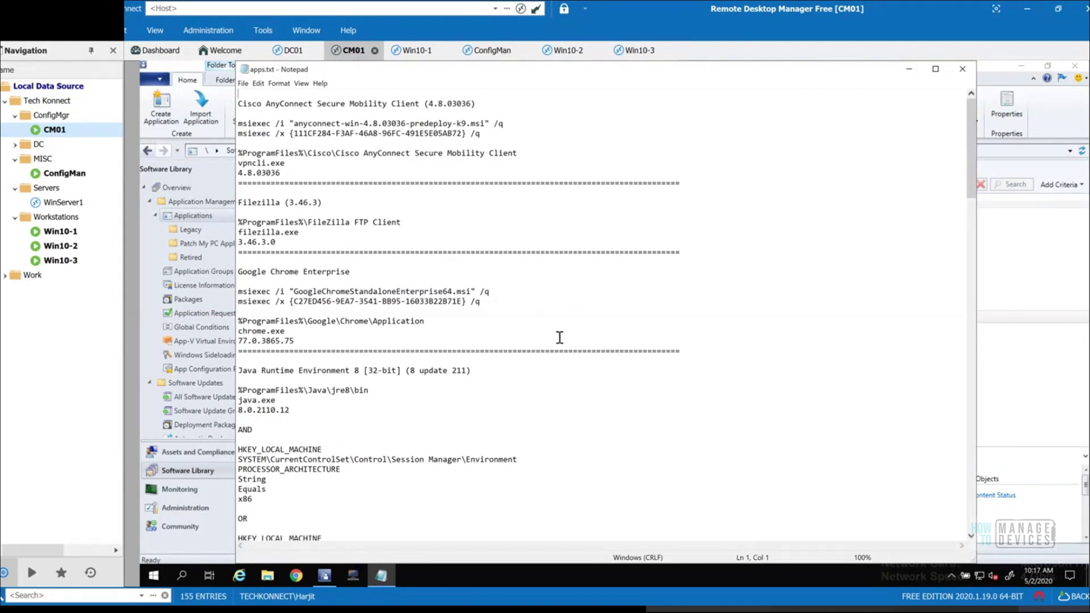
# - Examine the Java Runtime Environment 8 detection rules in apps.txt, including the file versions and PROCESSOR_ARCHITECTURE registry conditions
pyautogui.scroll(-1, 565, 328)
pyautogui.scroll(-1, 532, 344)
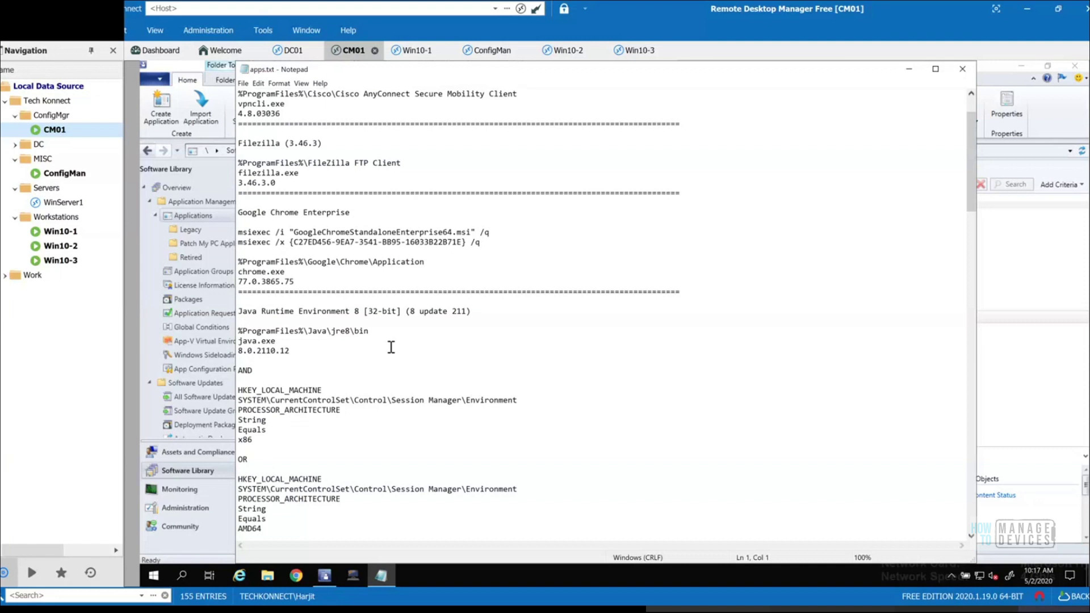
pyautogui.scroll(-5, 392, 346)
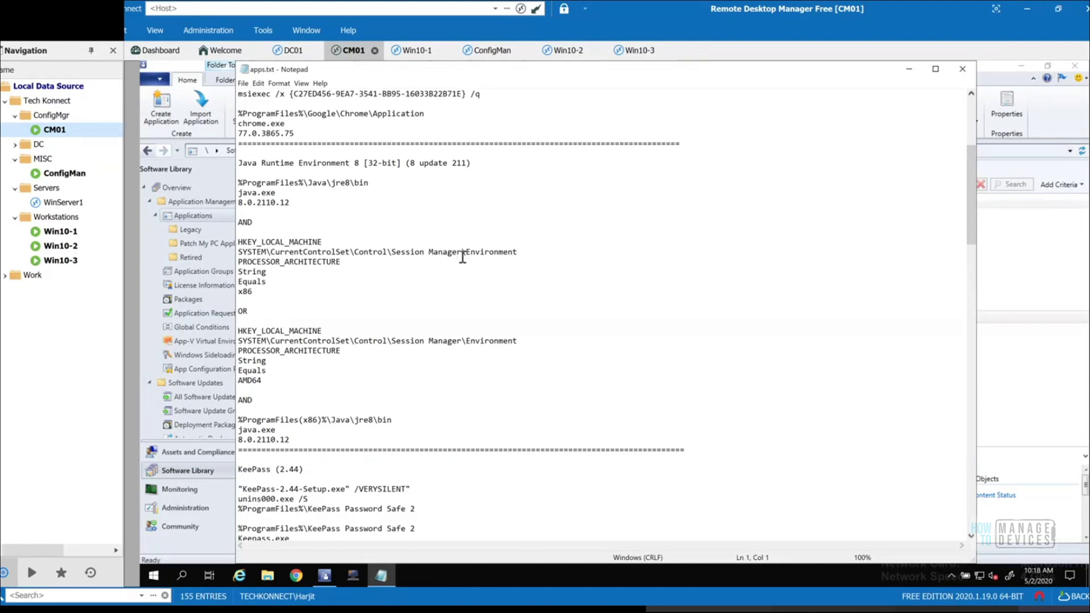
pyautogui.scroll(-1, 462, 257)
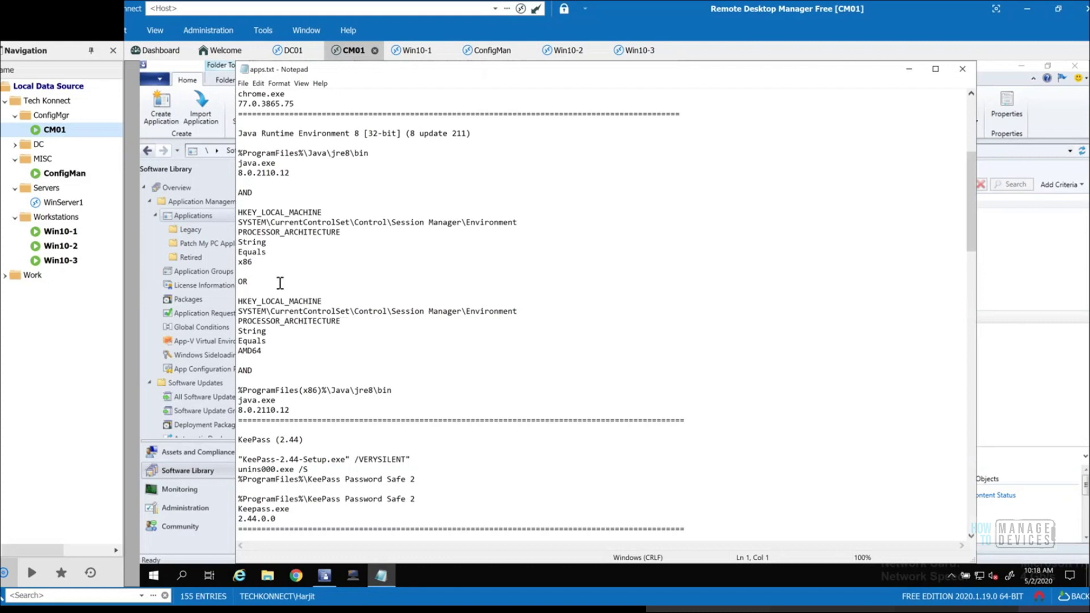
pyautogui.scroll(-2, 382, 276)
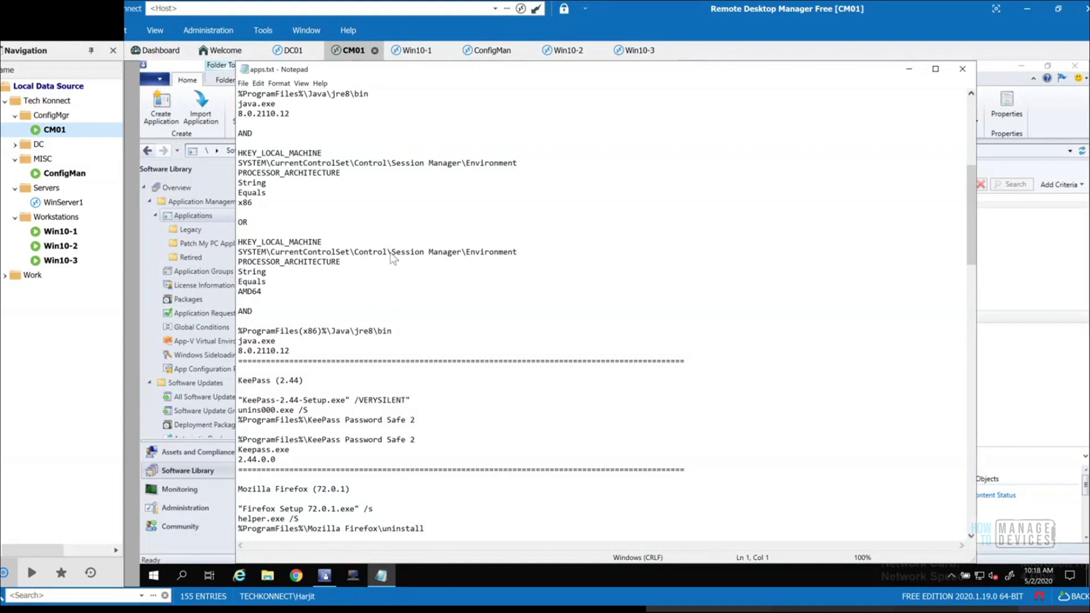
pyautogui.scroll(-1, 351, 312)
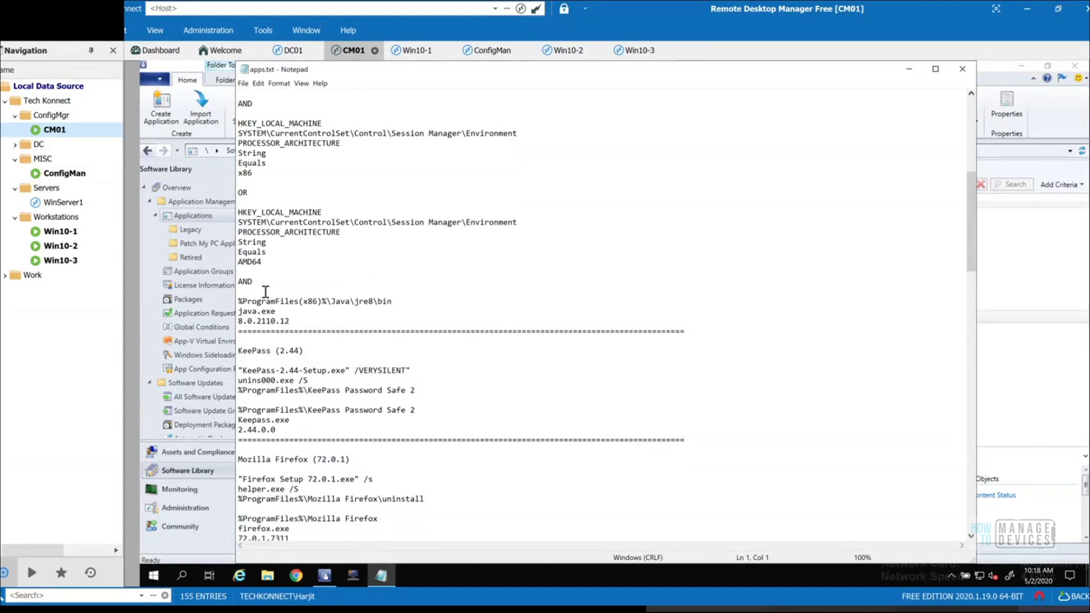
# - Skim the KeePass, Mozilla Firefox and Notepad++ entries in apps.txt and return to the Java Runtime Environment 8 conditions
pyautogui.scroll(-6, 391, 332)
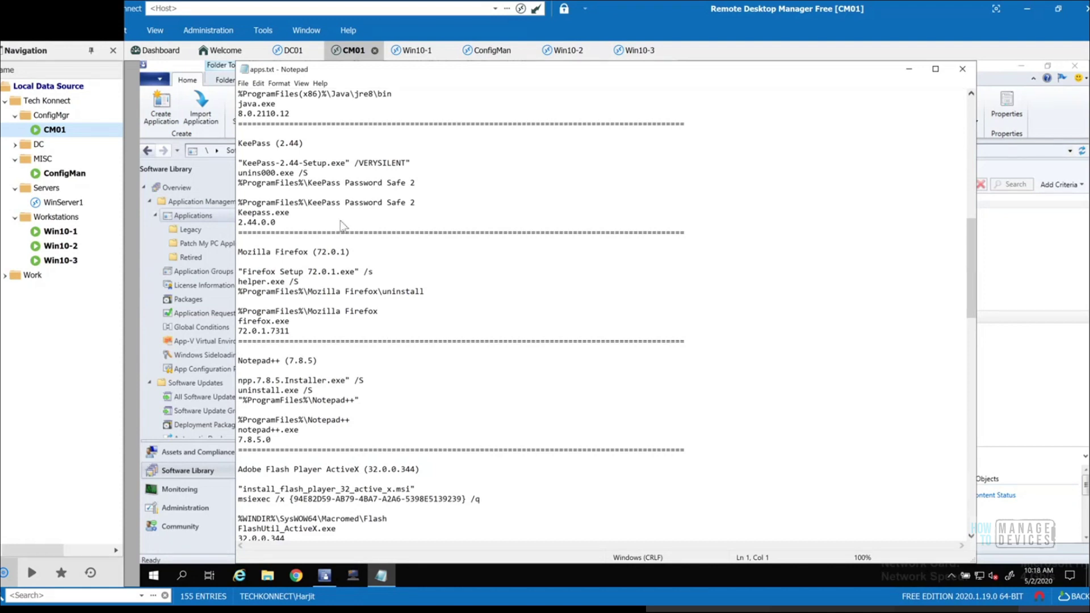
pyautogui.scroll(-4, 358, 227)
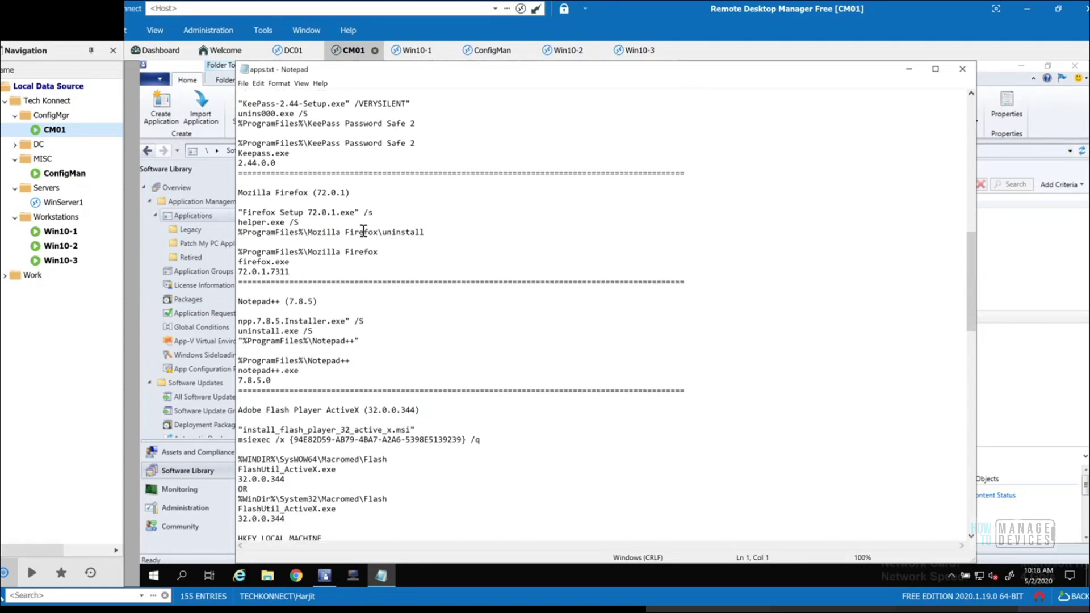
pyautogui.scroll(-5, 364, 231)
pyautogui.scroll(6, 364, 231)
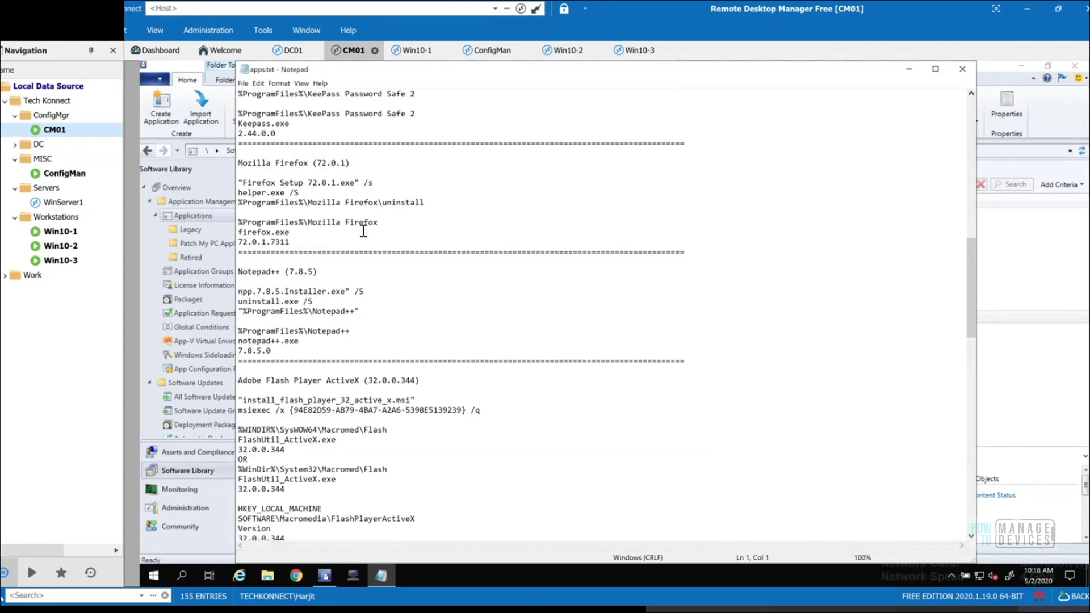
pyautogui.scroll(5, 363, 231)
pyautogui.scroll(-6, 364, 232)
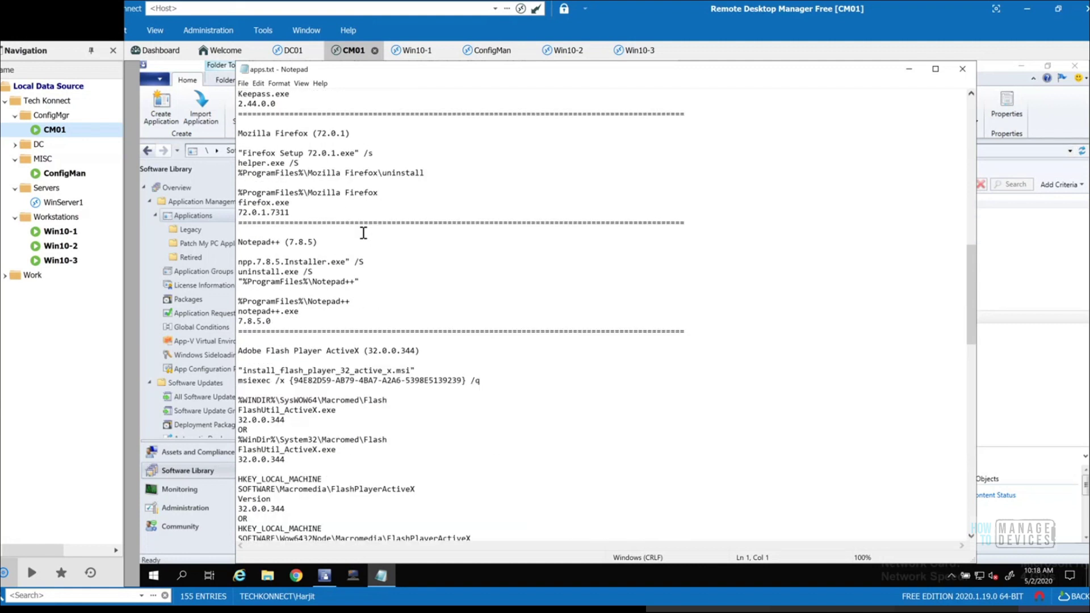
pyautogui.scroll(-4, 363, 232)
pyautogui.scroll(11, 363, 233)
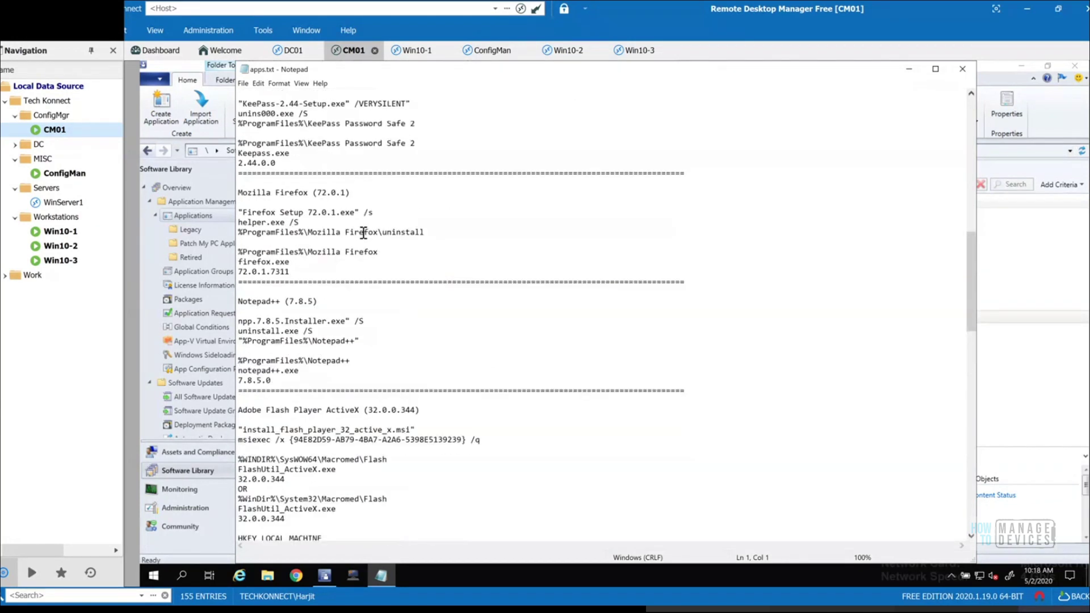
pyautogui.scroll(4, 364, 233)
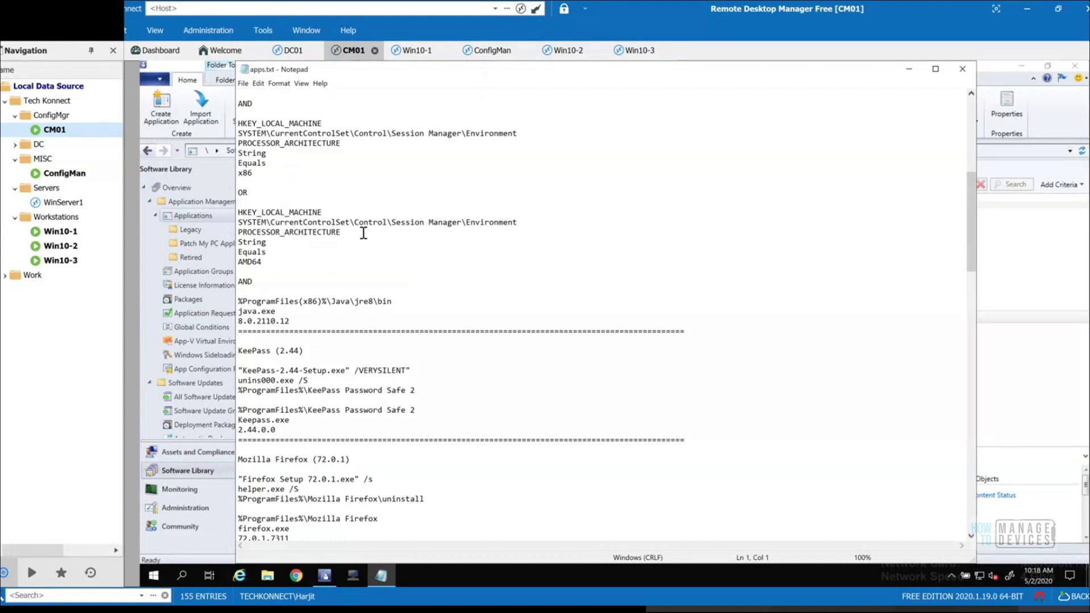
pyautogui.scroll(1, 364, 233)
pyautogui.scroll(2, 363, 233)
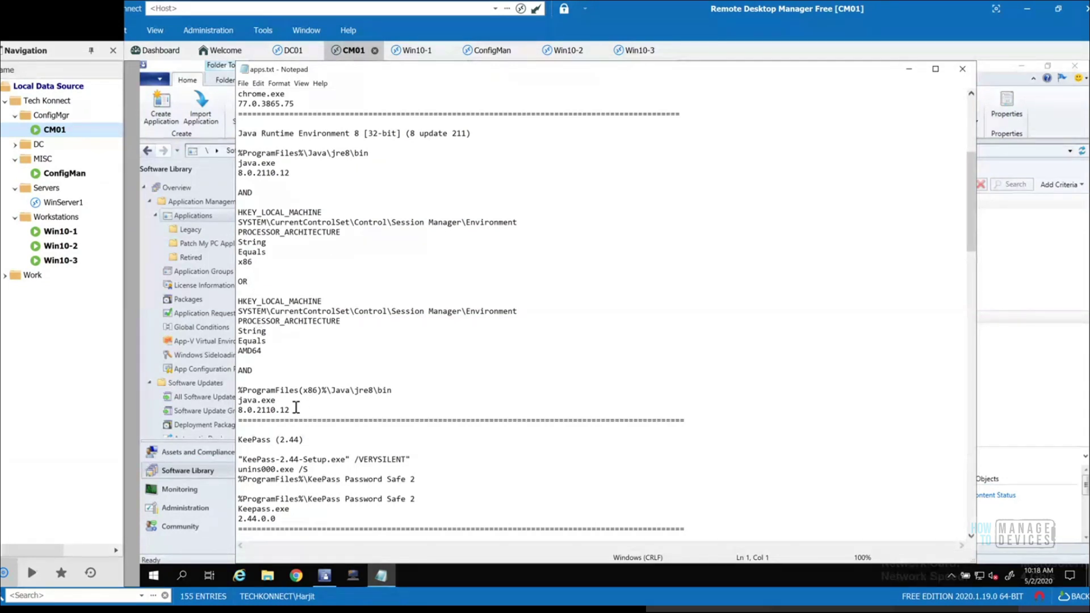
# - Find the Adobe Flash Player ActiveX entry in apps.txt and examine its file and registry detection conditions
pyautogui.scroll(-8, 488, 380)
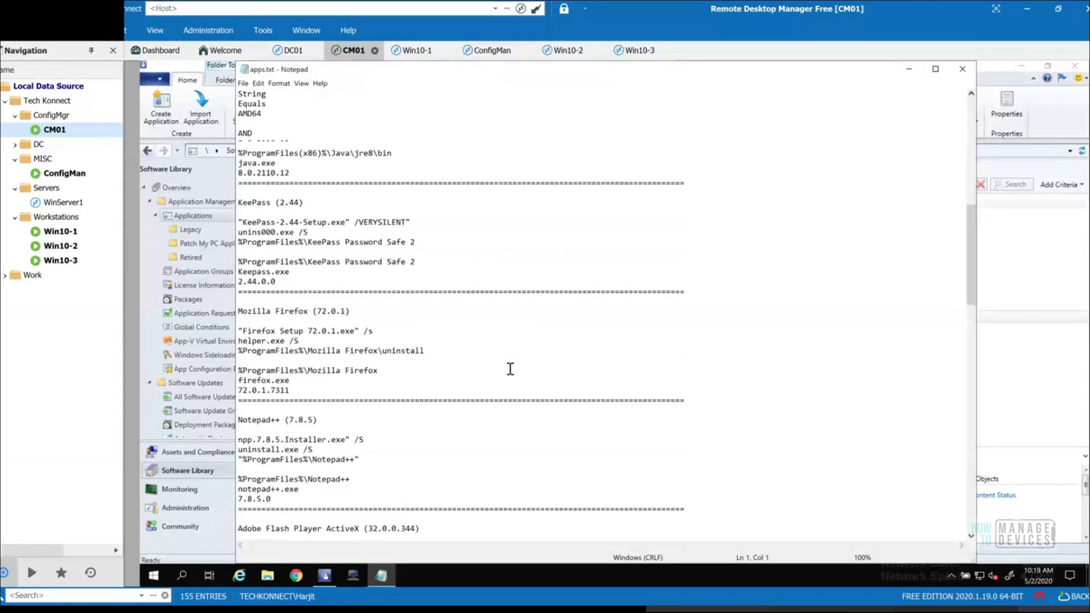
pyautogui.scroll(-7, 511, 369)
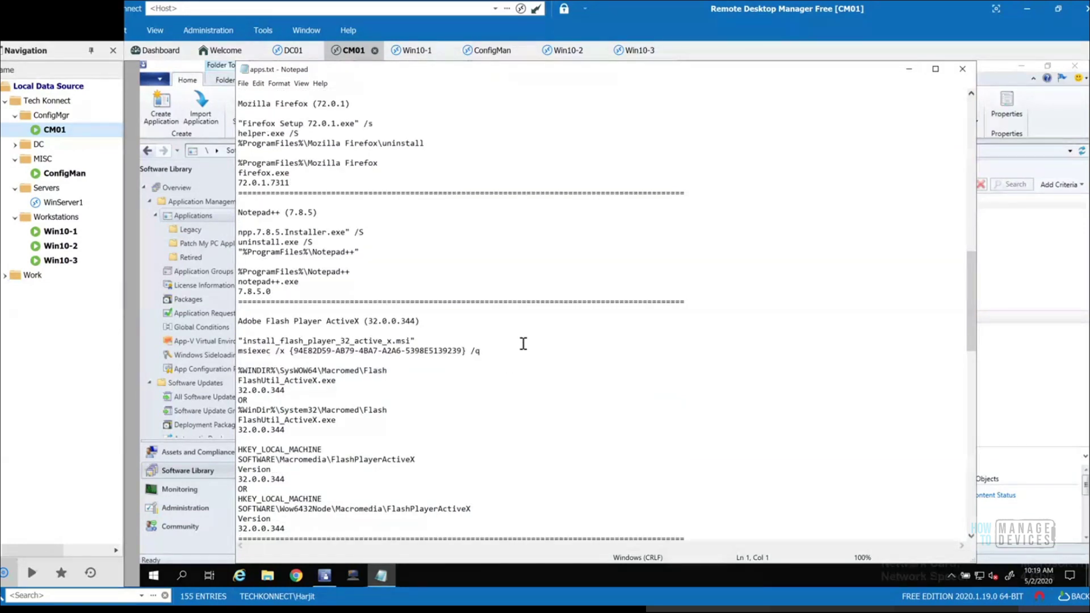
pyautogui.scroll(-3, 523, 344)
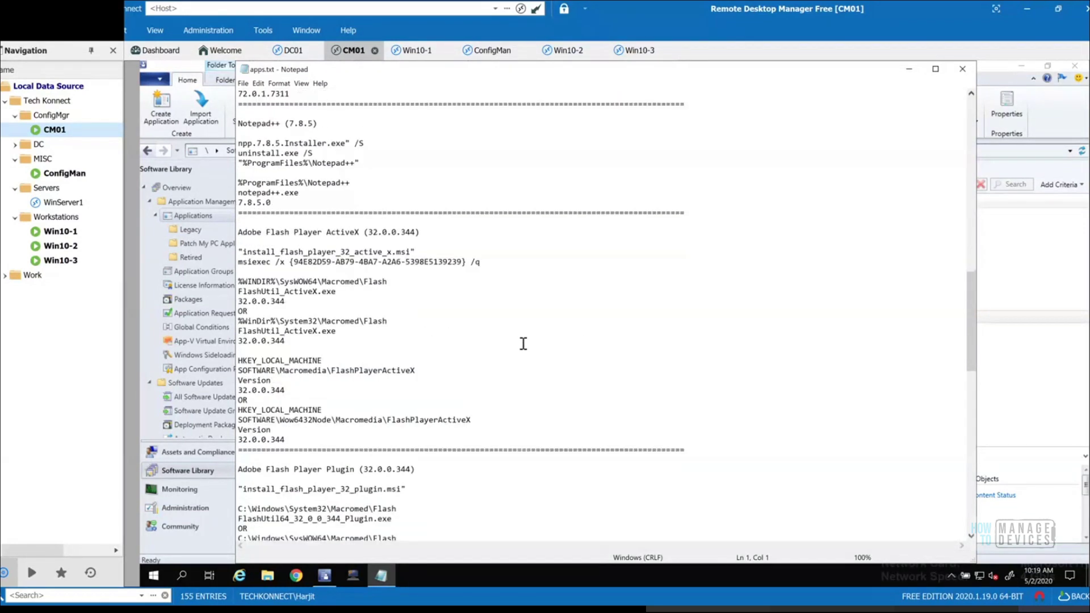
pyautogui.scroll(-1, 523, 344)
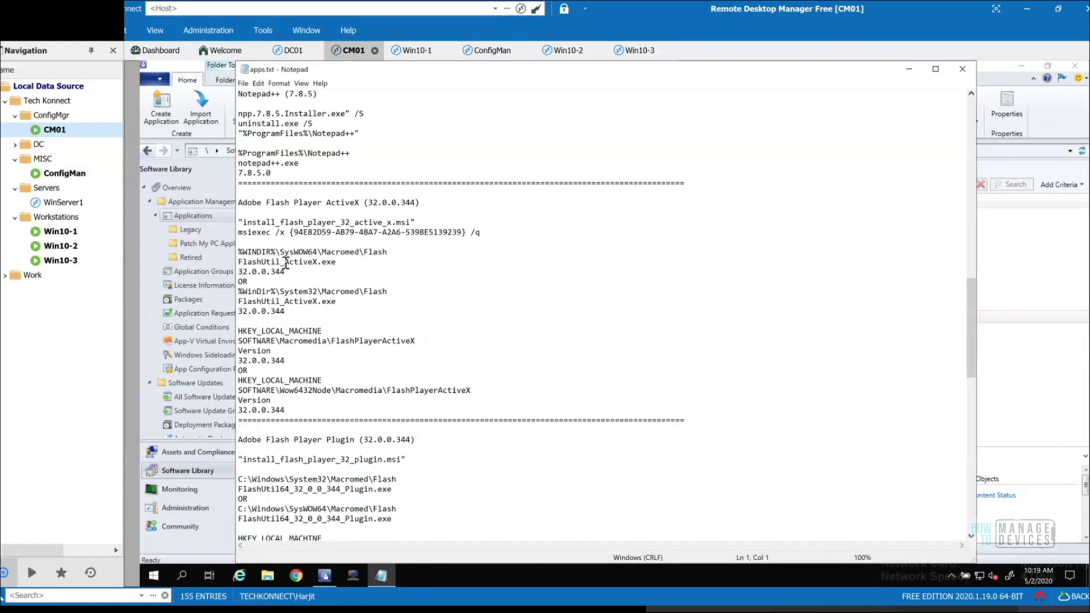
# - Open the Adobe Flash ActiveX - Fake Installer deployment type of Adobe Flash Player ActiveX (Legacy) in the Legacy applications folder
pyautogui.click(192, 231)
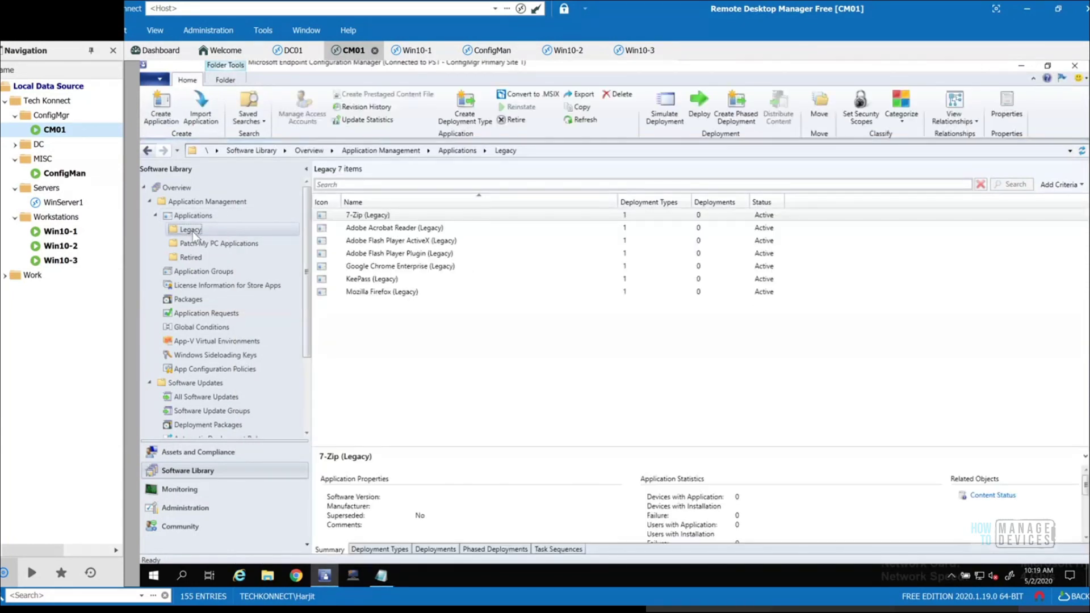
pyautogui.click(446, 245)
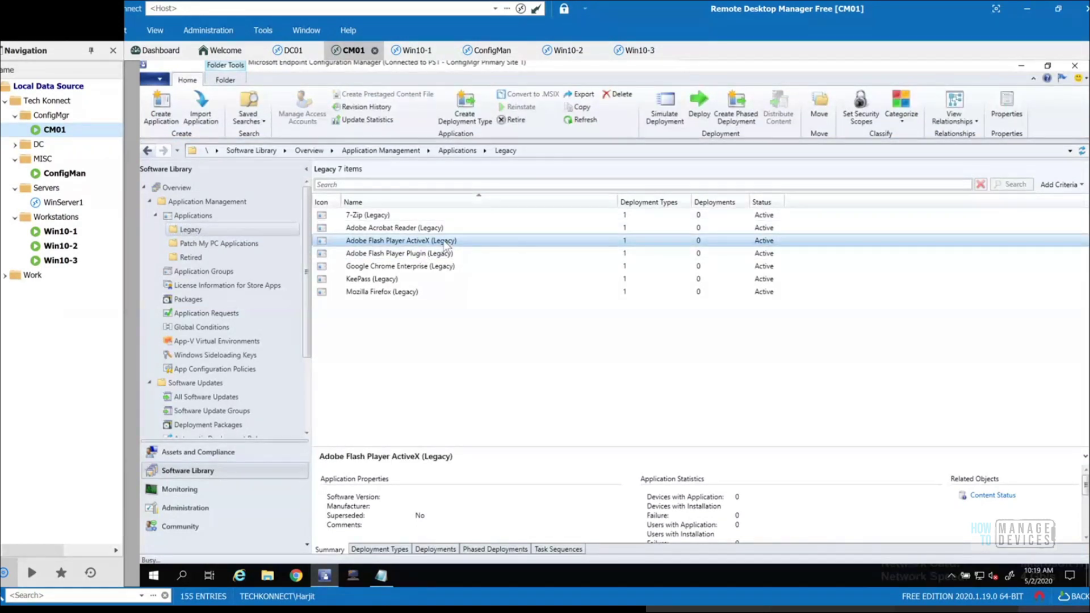
pyautogui.click(652, 179)
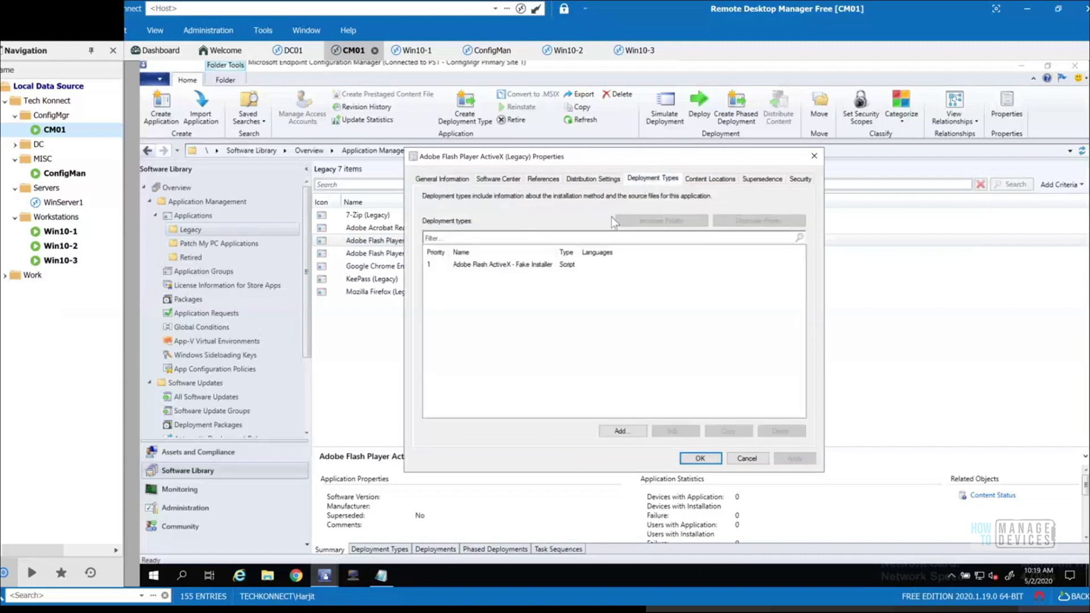
pyautogui.click(512, 267)
pyautogui.click(687, 433)
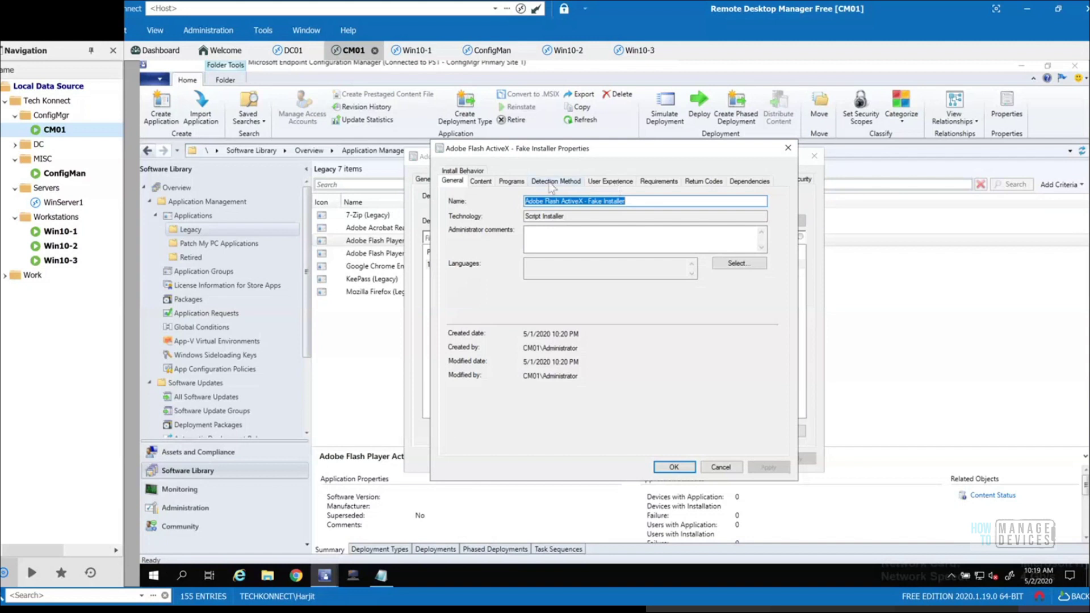
# - Examine the first registry detection clause, for the SOFTWARE\Macromedia\FlashPlayerActiveX key, and close the rule without changes
pyautogui.click(551, 182)
pyautogui.click(661, 263)
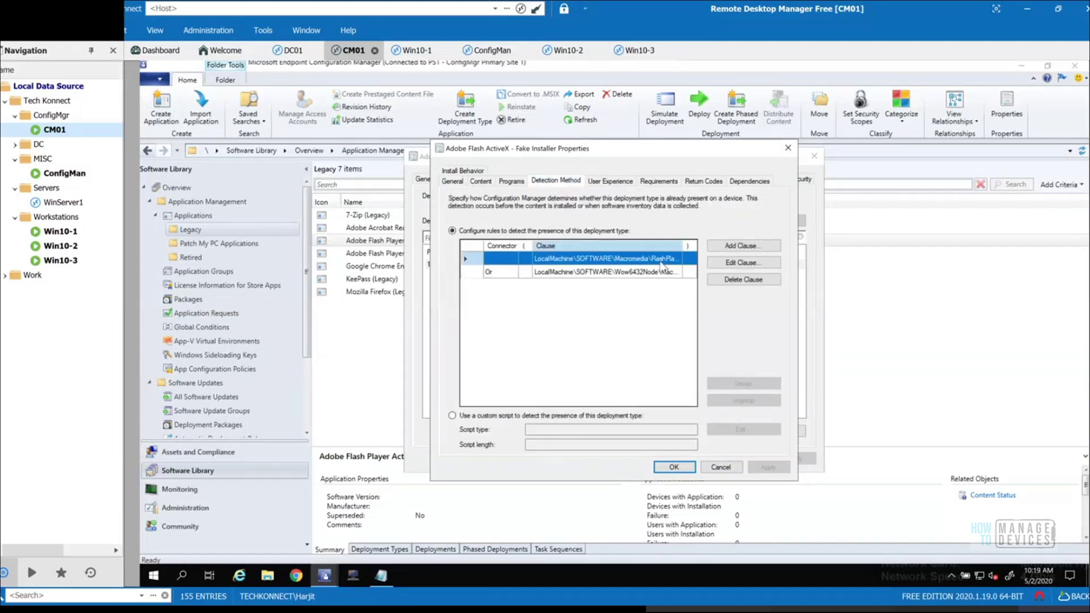
pyautogui.click(742, 263)
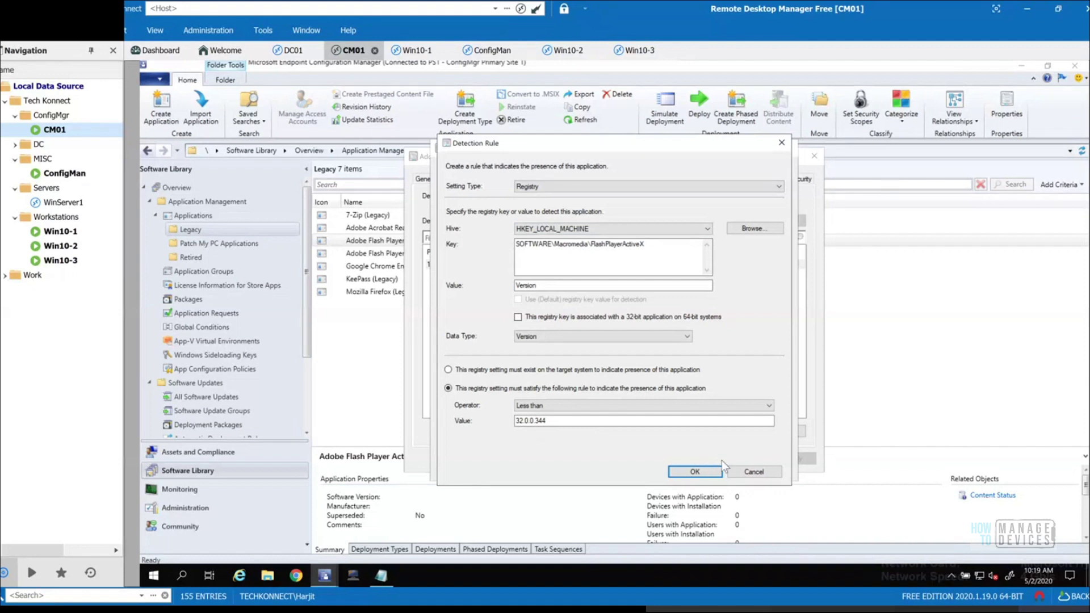
pyautogui.click(758, 475)
# - Examine the Wow6432Node registry detection clause, and cancel out of the rule, deployment type and application properties
pyautogui.click(589, 271)
pyautogui.click(744, 266)
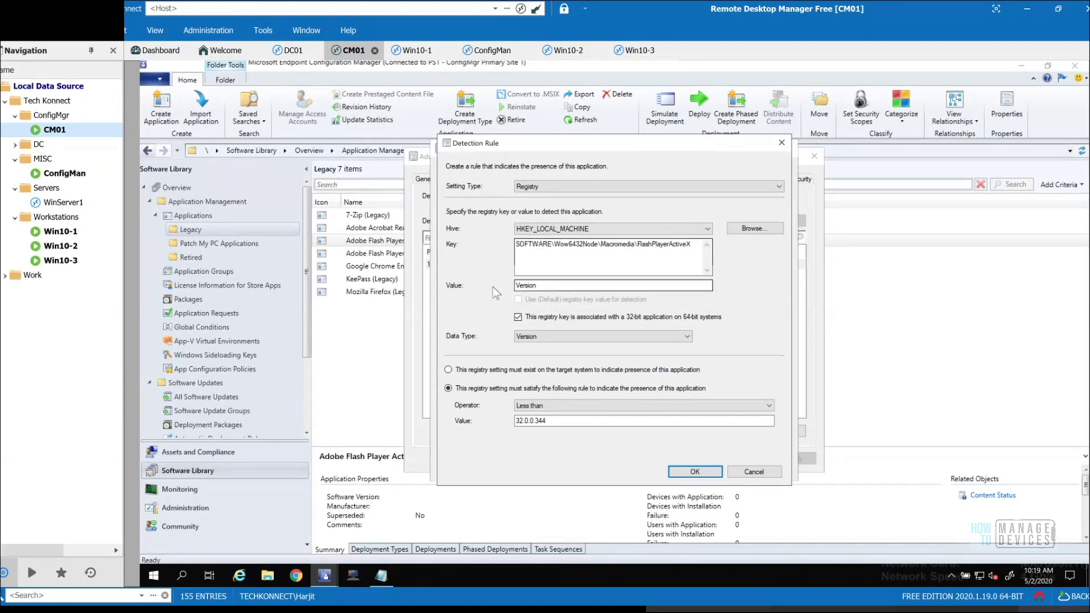
pyautogui.click(746, 469)
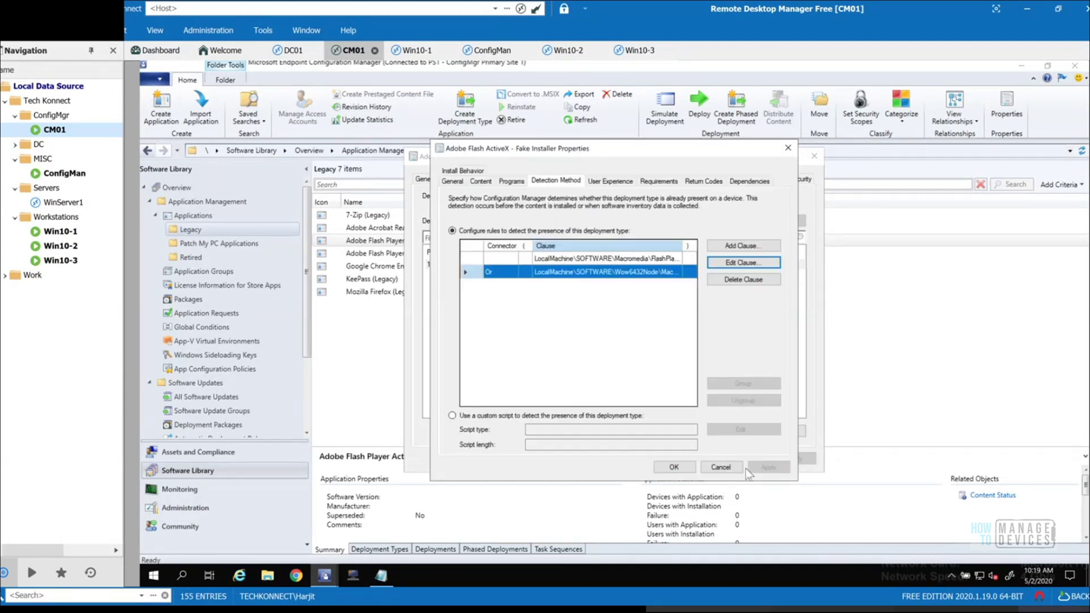
pyautogui.click(745, 469)
pyautogui.click(746, 459)
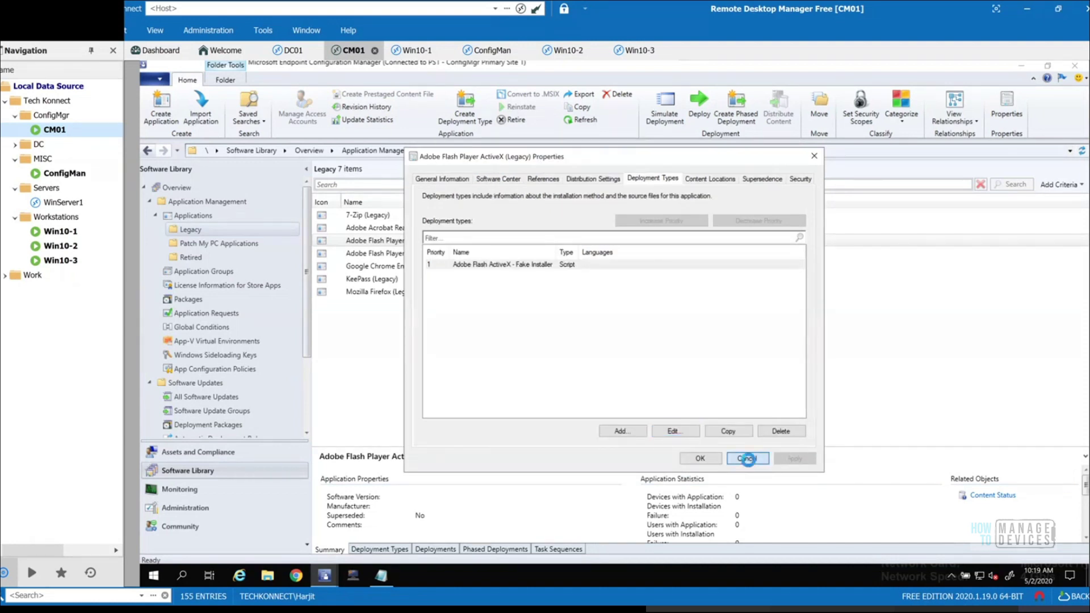
# - Return to apps.txt in Notepad and review the remaining entries from Adobe Flash Player Plugin through VLC Media Player
pyautogui.click(386, 579)
pyautogui.scroll(-5, 561, 367)
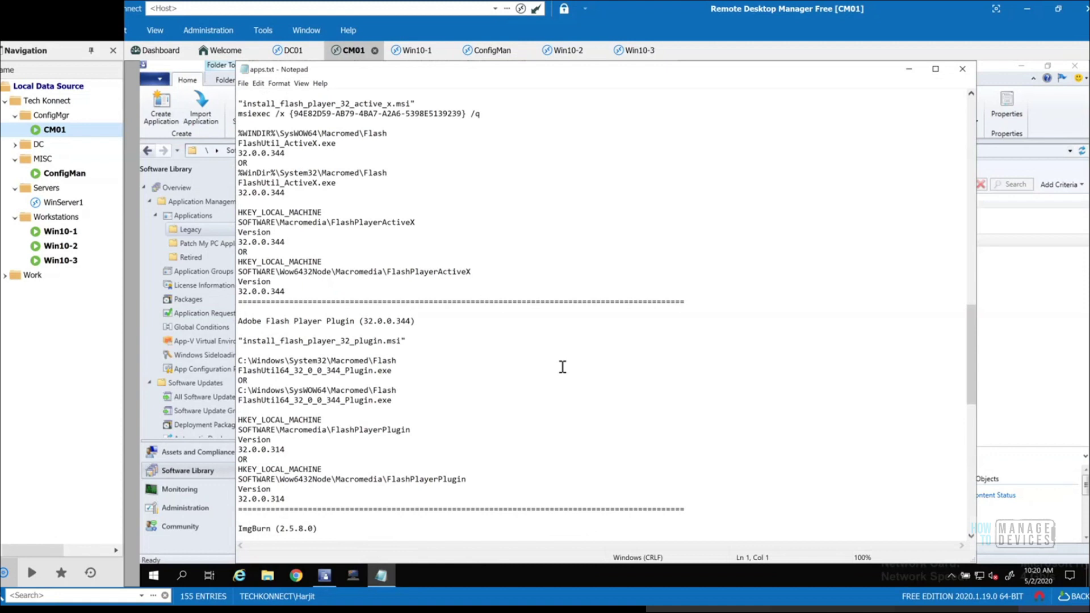
pyautogui.scroll(-2, 566, 365)
pyautogui.scroll(-6, 566, 365)
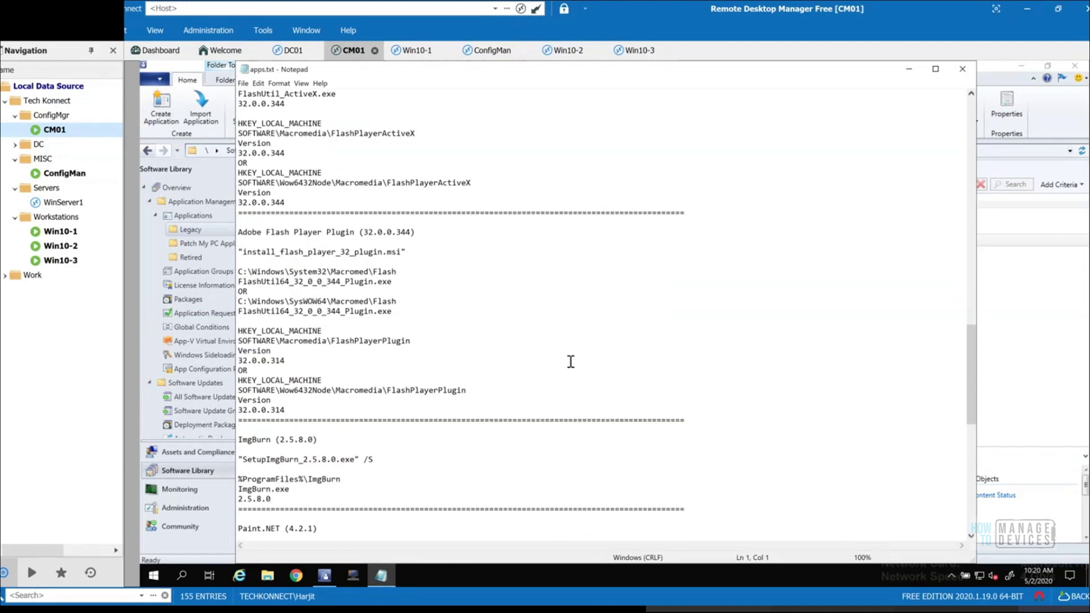
pyautogui.scroll(-4, 570, 361)
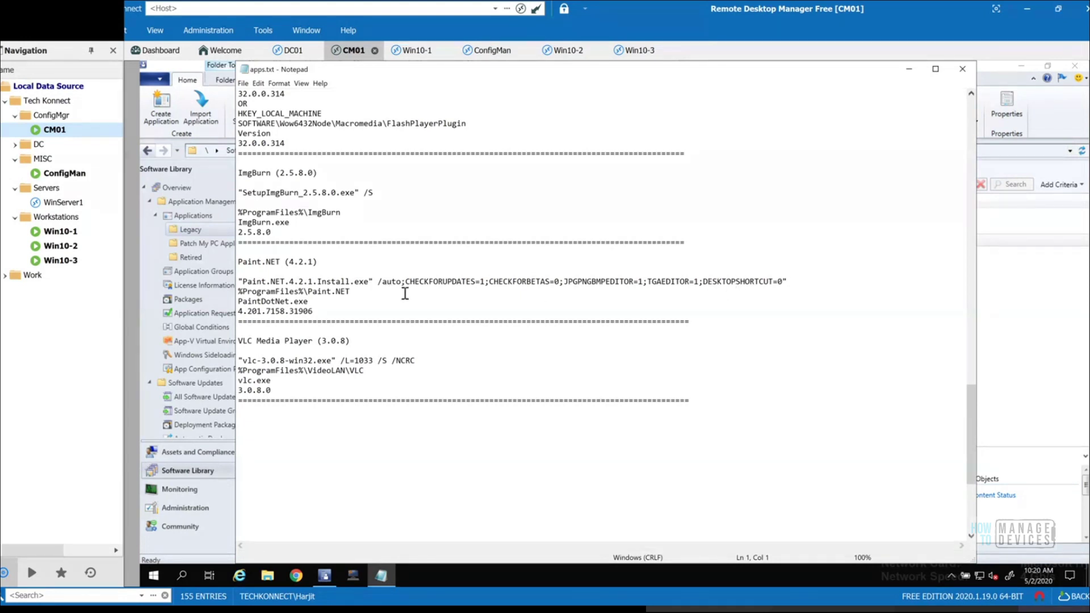
# - Review the Paint.NET install command and the earlier entries in apps.txt, and close the file
pyautogui.moveTo(405, 294); pyautogui.dragTo(695, 282)
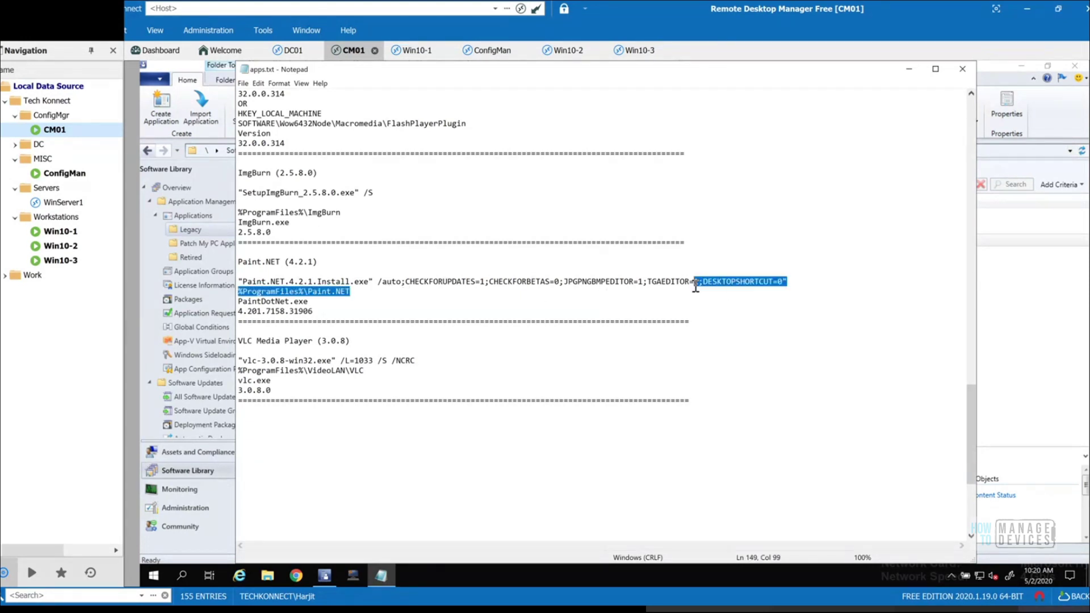
pyautogui.scroll(17, 701, 296)
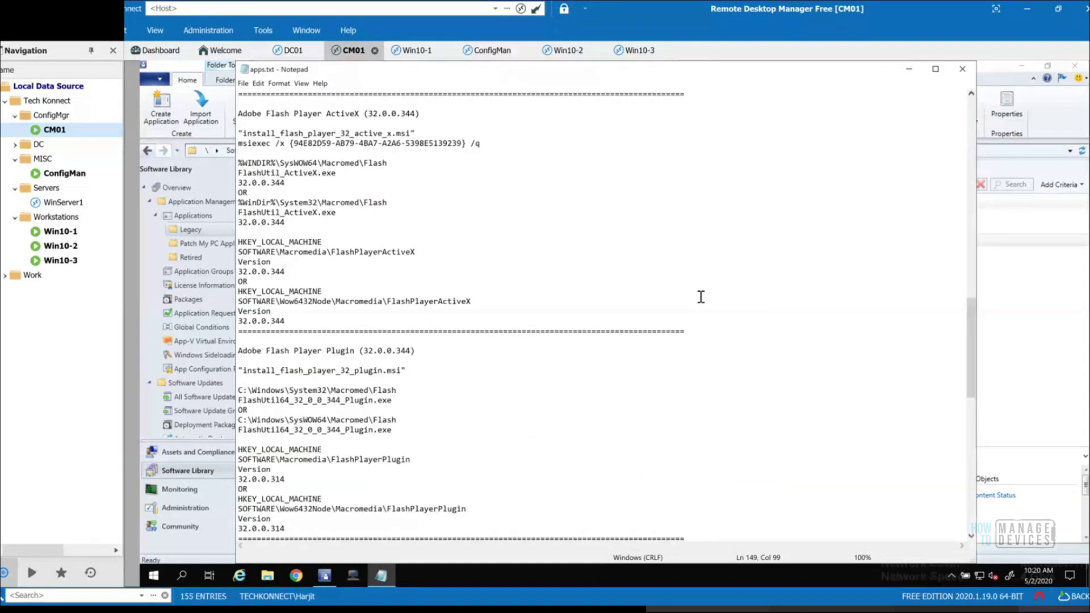
pyautogui.scroll(6, 701, 297)
pyautogui.scroll(4, 687, 261)
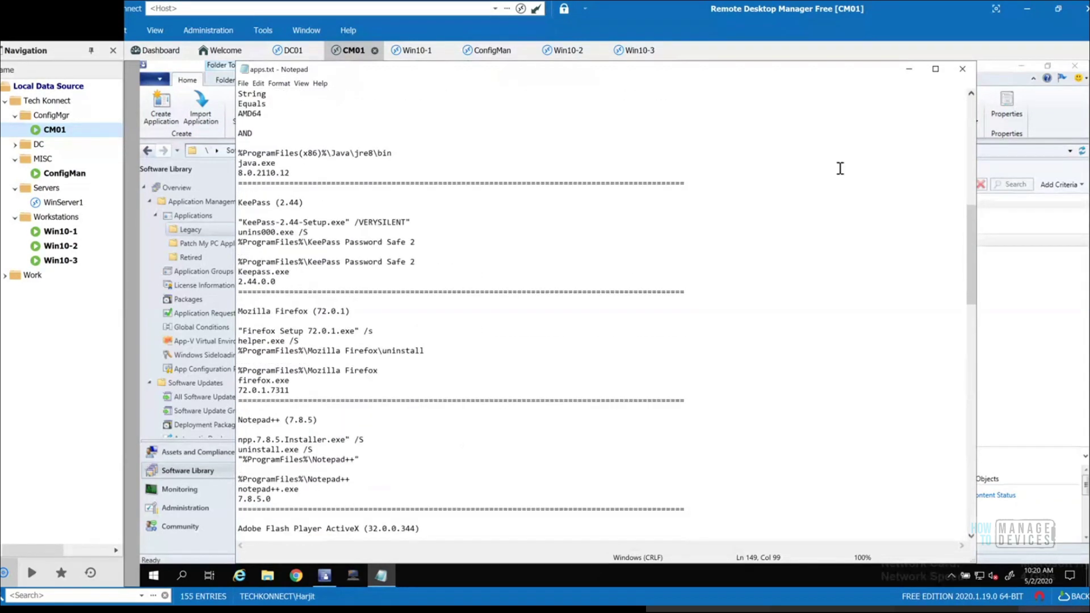
pyautogui.click(962, 70)
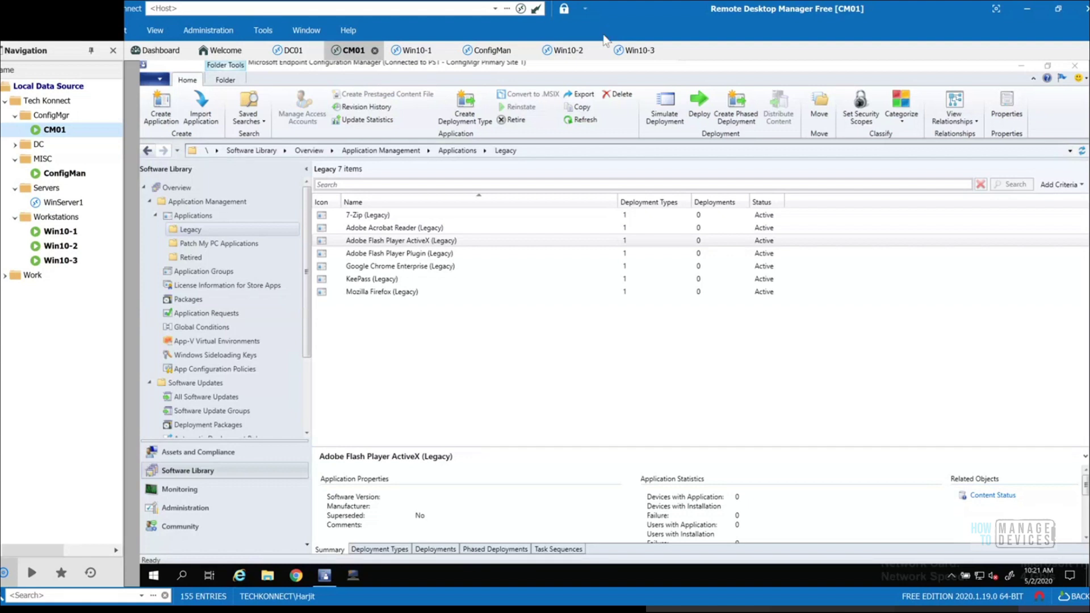
# - Switch to Chrome, search the web for pdfcreator in a new tab, and open its pdfforge.org page with site notifications blocked
pyautogui.click(295, 576)
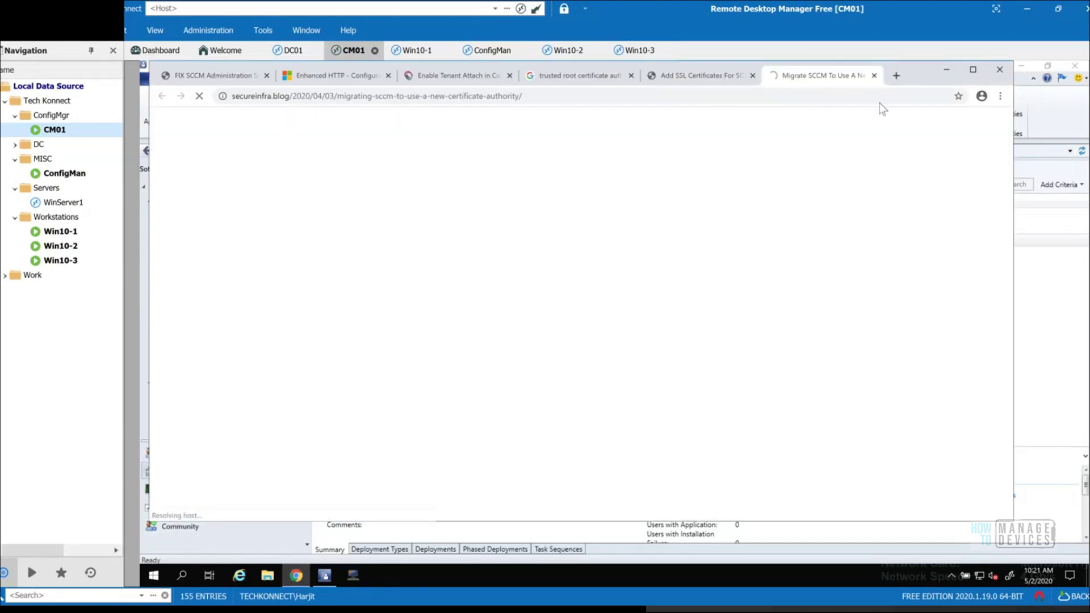
pyautogui.click(896, 76)
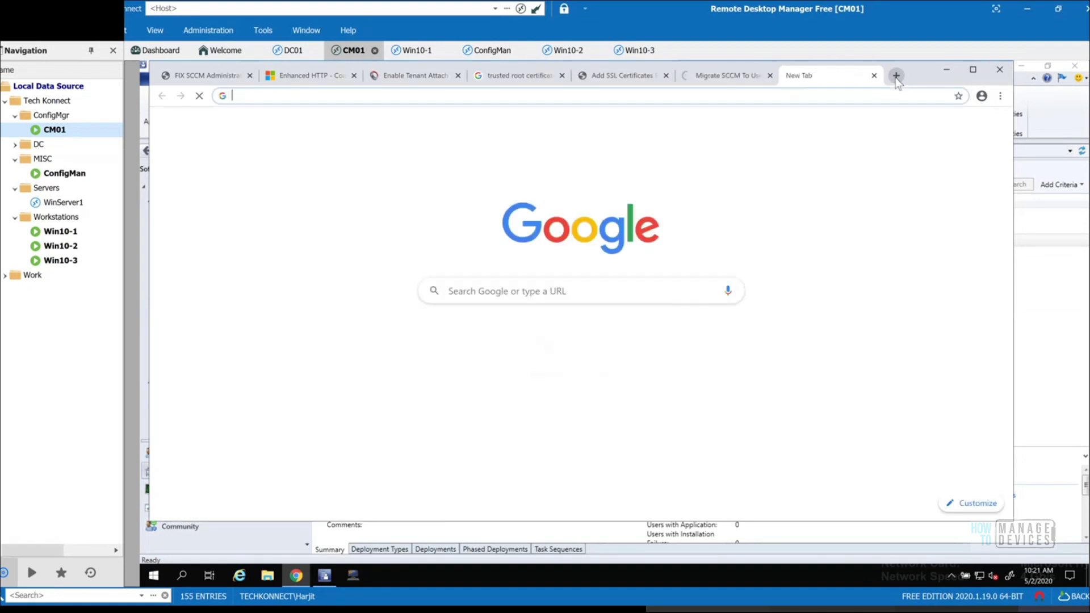
pyautogui.write('pdf')
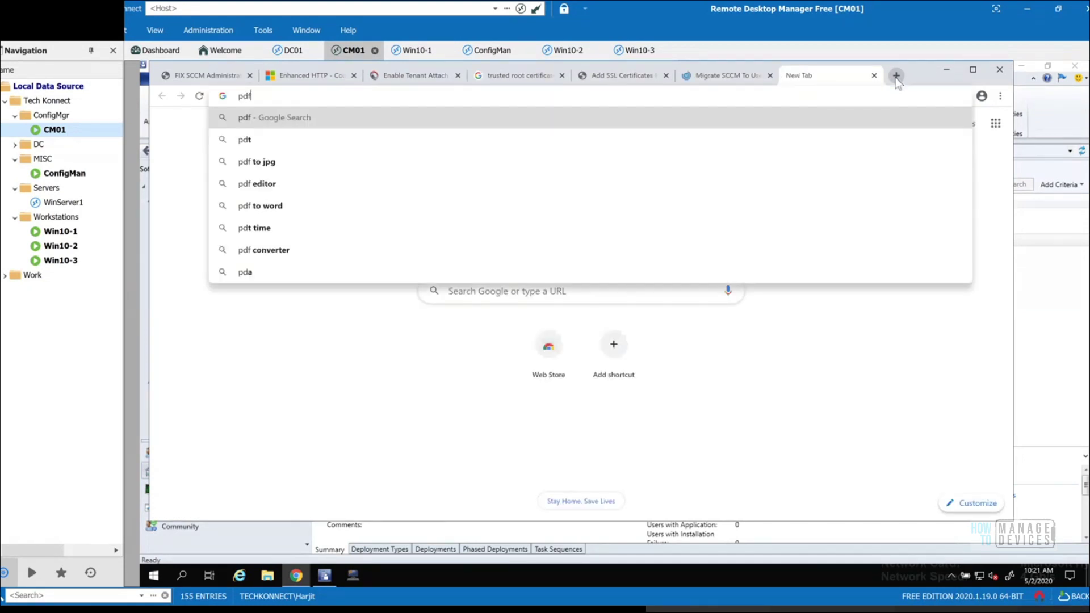
pyautogui.write('creat')
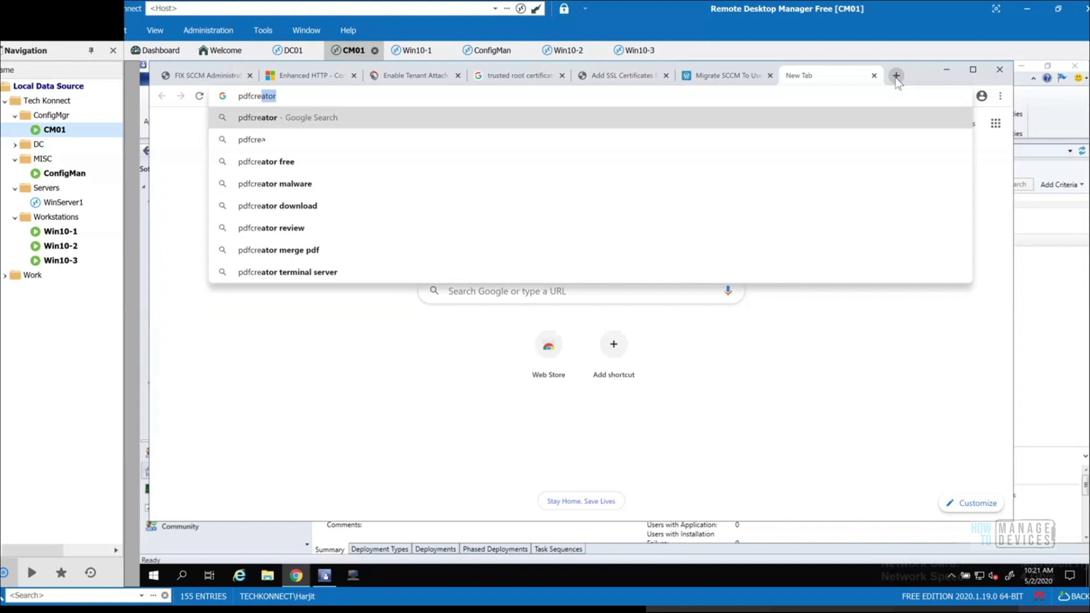
pyautogui.press('Return')
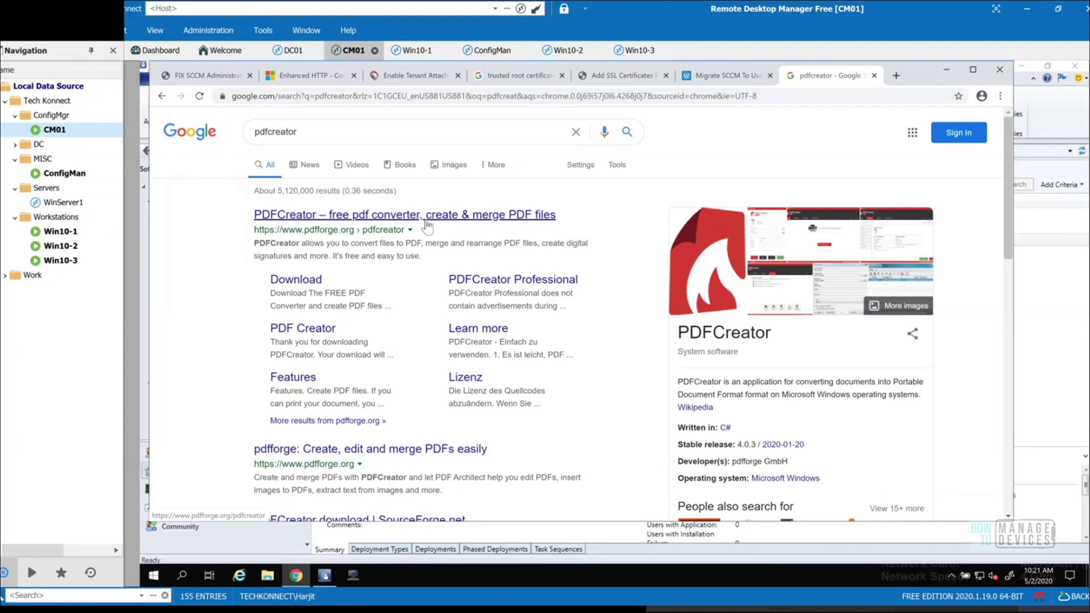
pyautogui.click(426, 222)
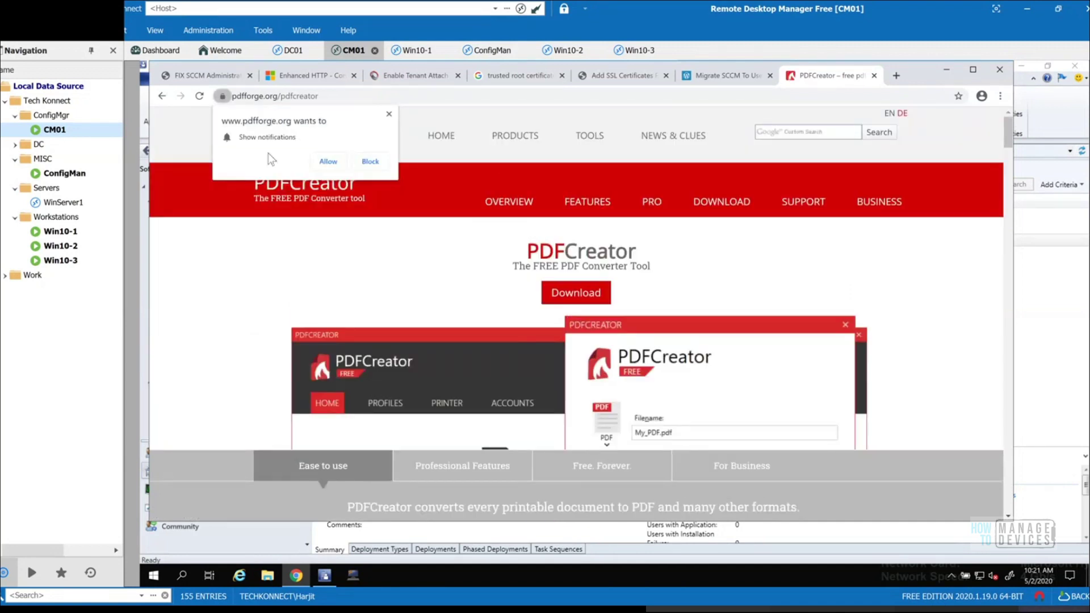
pyautogui.click(370, 162)
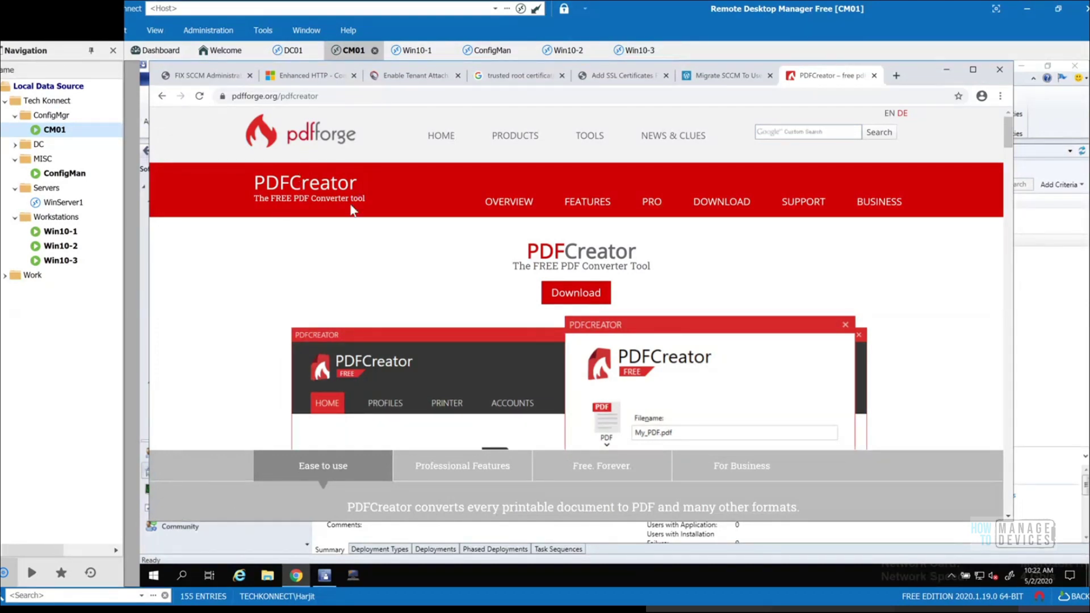
# - Examine the free and Professional editions on the PDFCreator download page, and return to the Configuration Manager console
pyautogui.click(722, 201)
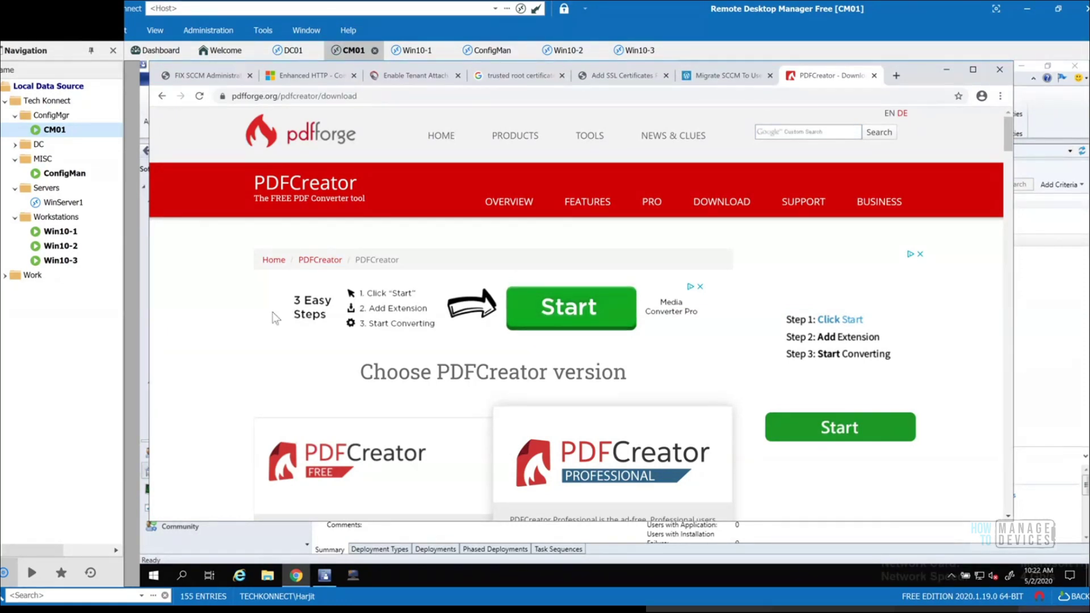
pyautogui.scroll(-2, 314, 330)
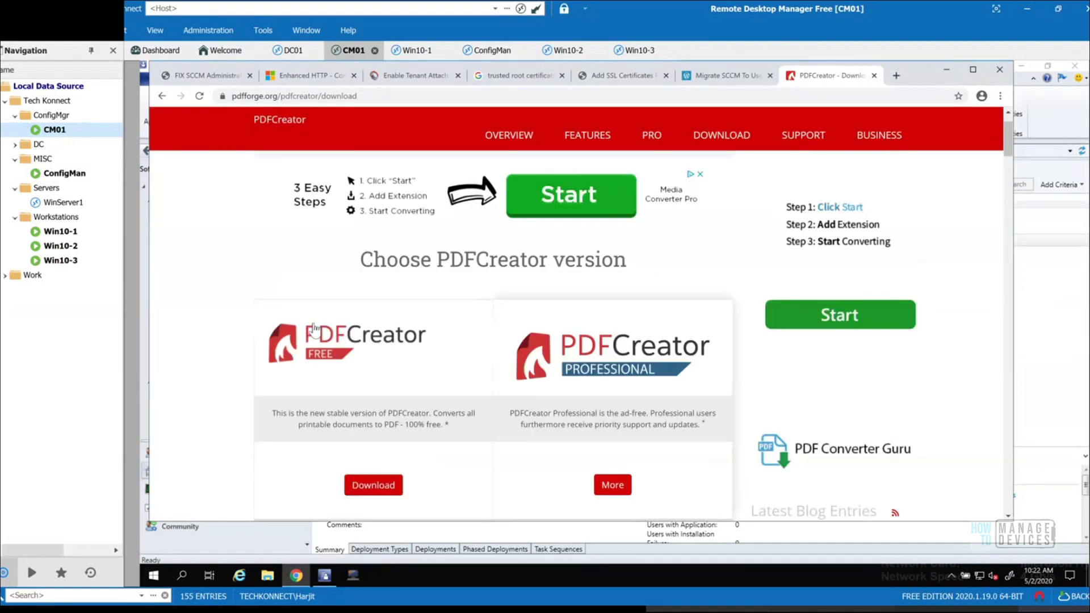
pyautogui.scroll(-1, 314, 329)
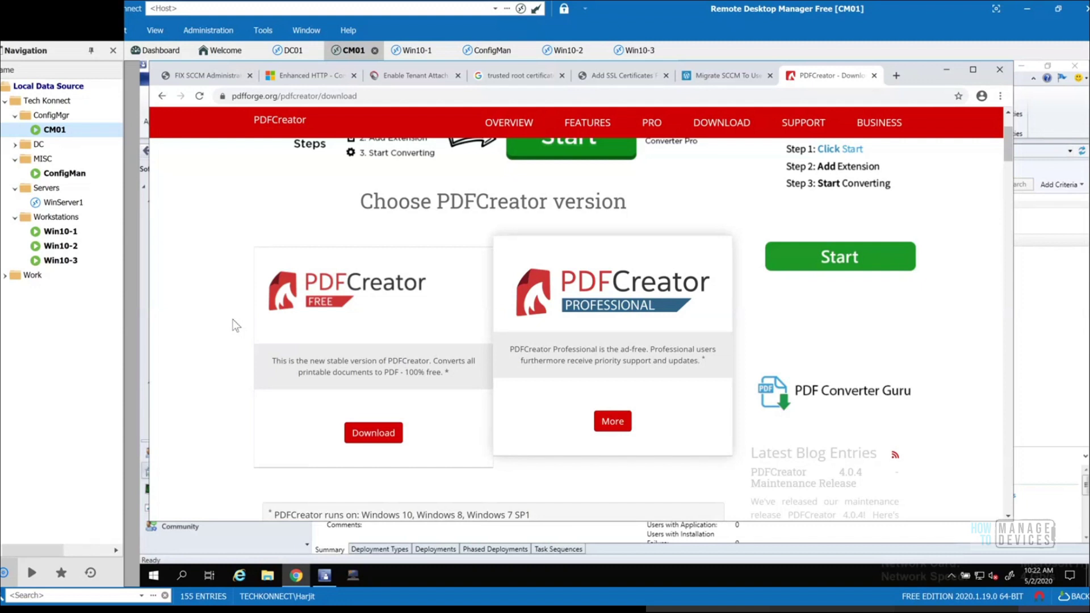
pyautogui.scroll(-2, 236, 325)
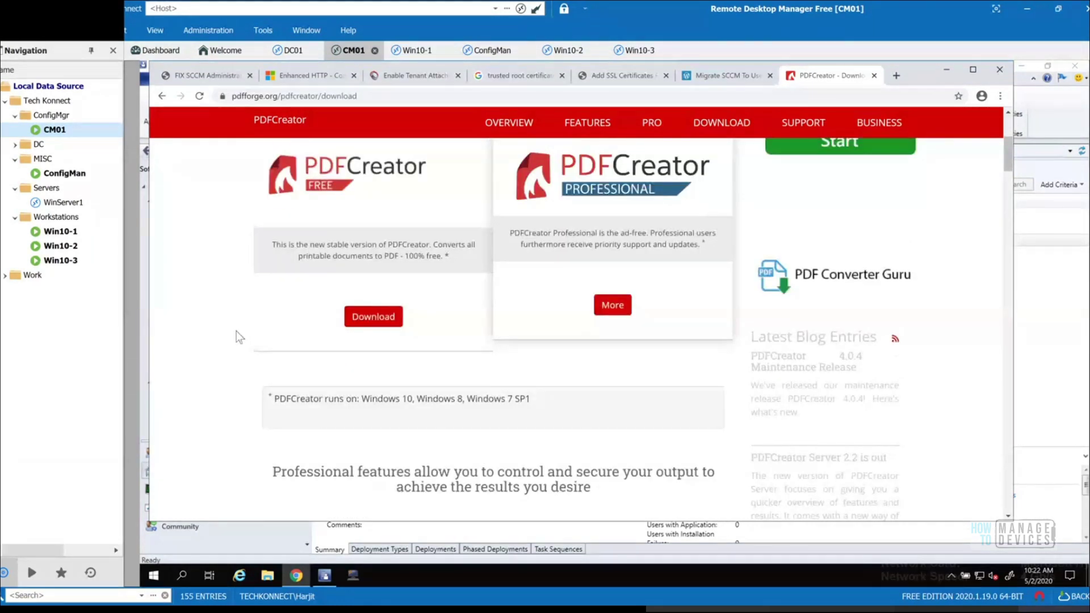
pyautogui.scroll(5, 239, 337)
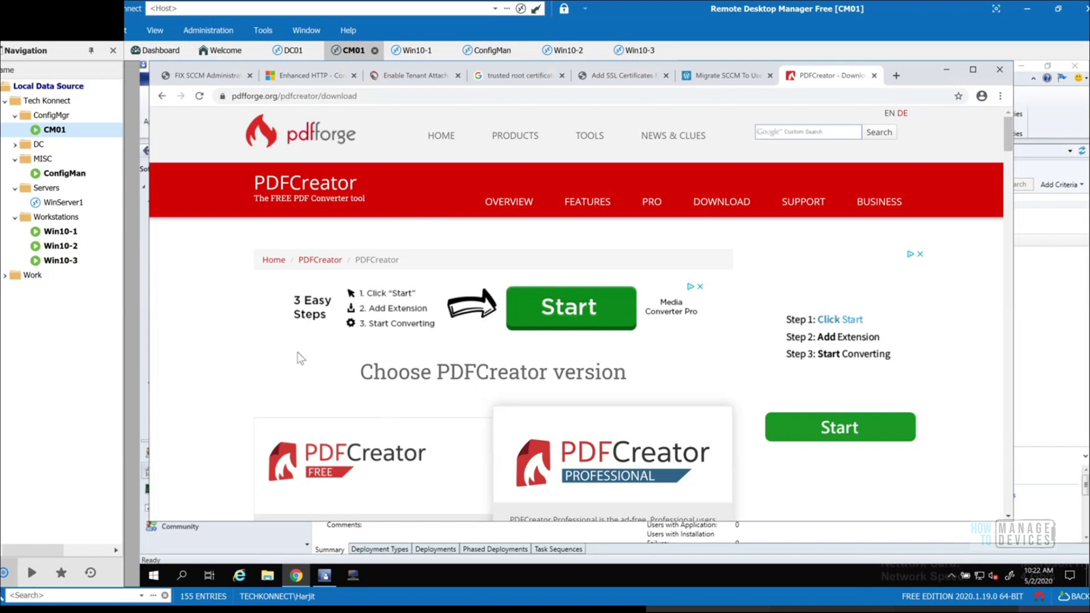
pyautogui.scroll(-2, 234, 329)
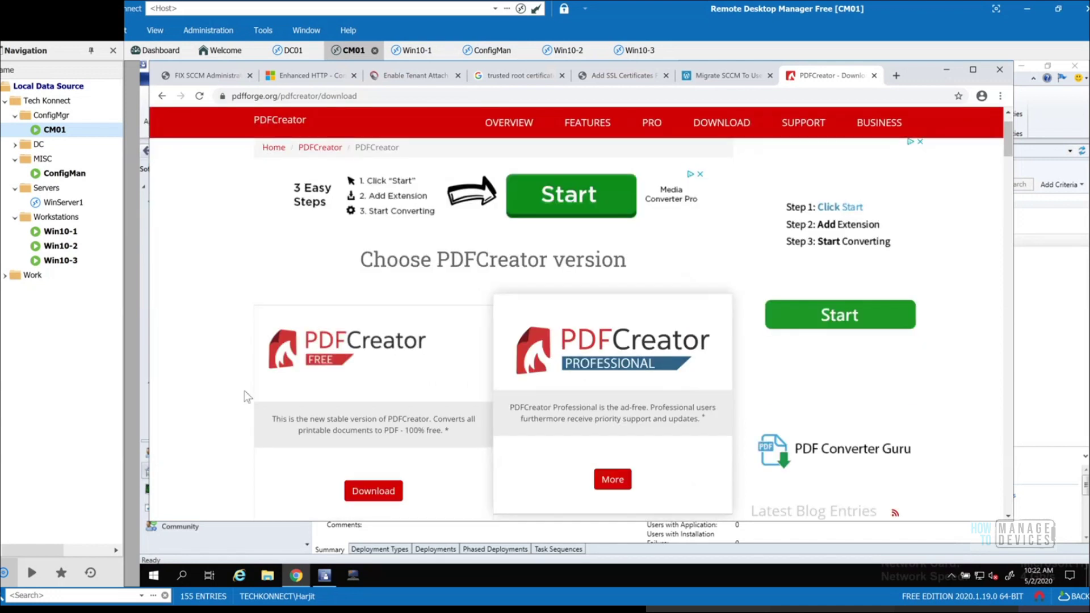
pyautogui.scroll(-1, 235, 381)
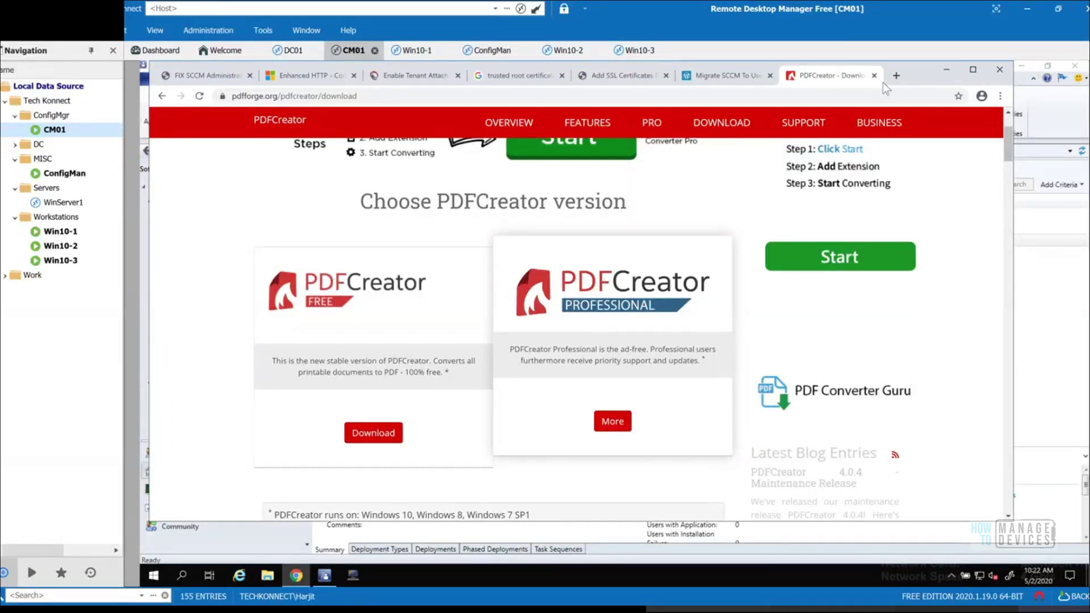
pyautogui.click(945, 73)
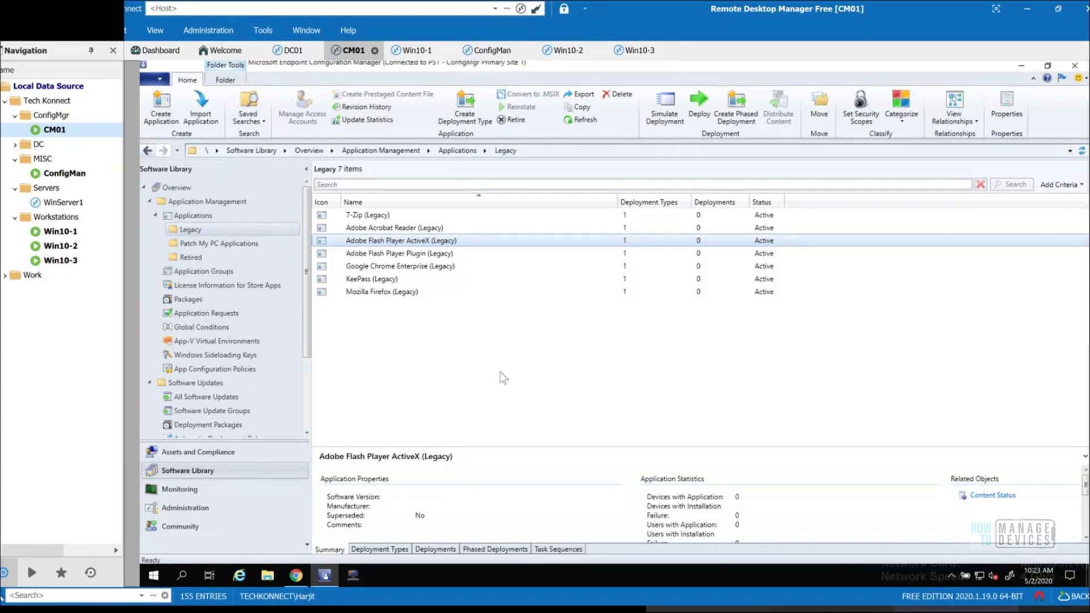
# - Copy the Mozilla Firefox (72.0.1) application in the main Applications folder
pyautogui.click(193, 216)
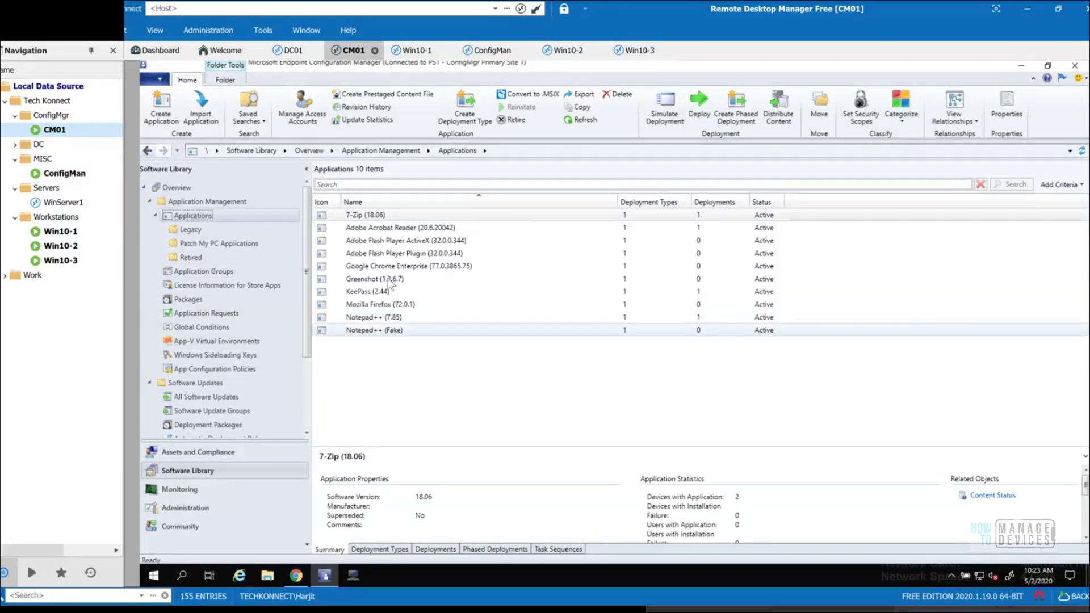
pyautogui.click(353, 306)
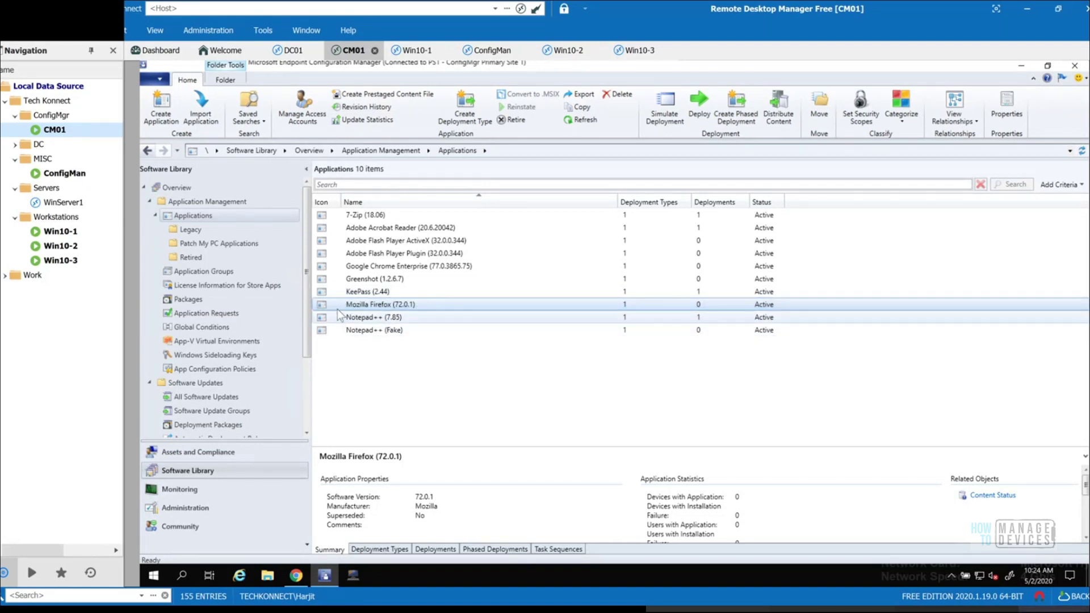
pyautogui.rightClick(409, 307)
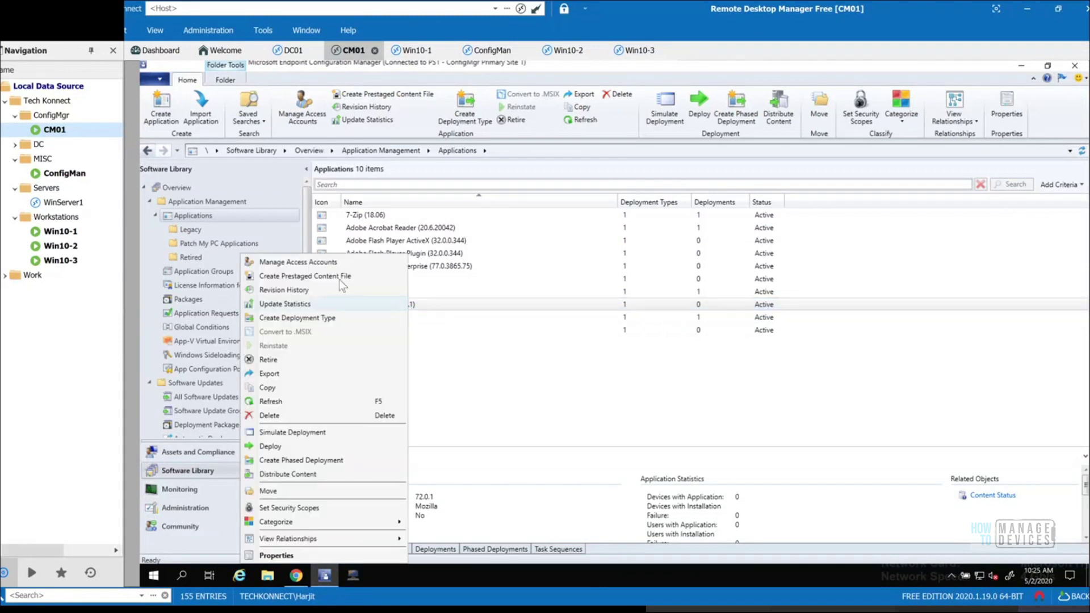
pyautogui.click(303, 389)
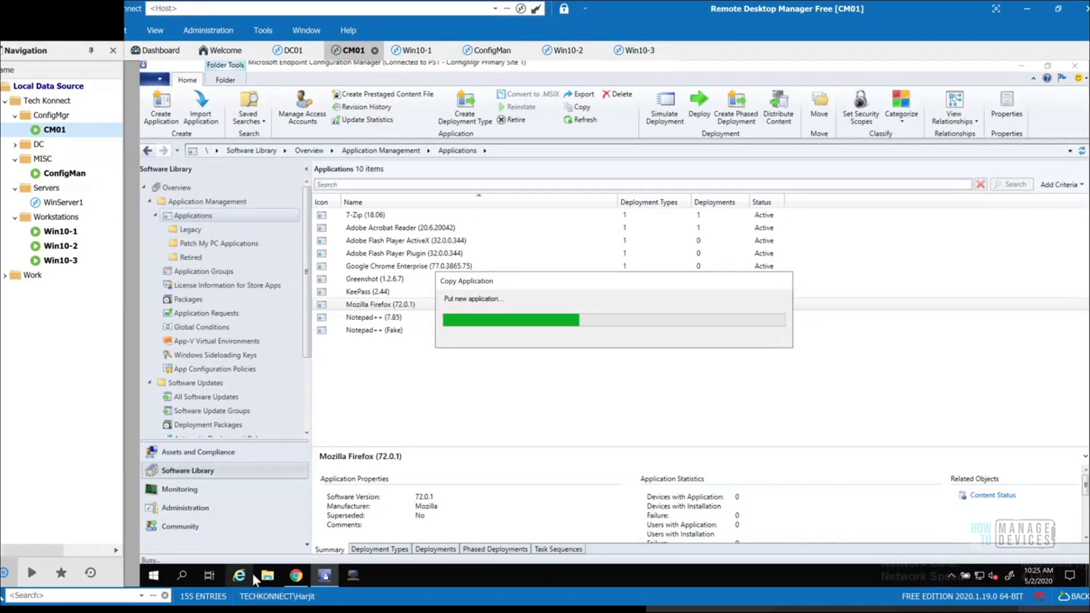
# - Switch to Chrome and load ftp.mozilla.org in place of the PDFCreator download page
pyautogui.moveTo(296, 576)
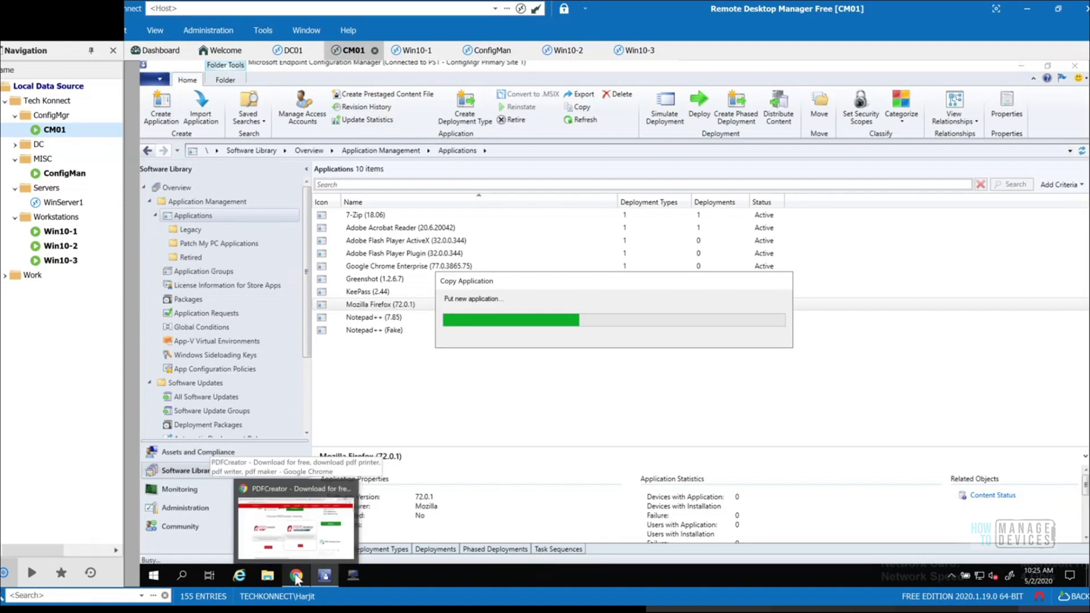
pyautogui.click(295, 577)
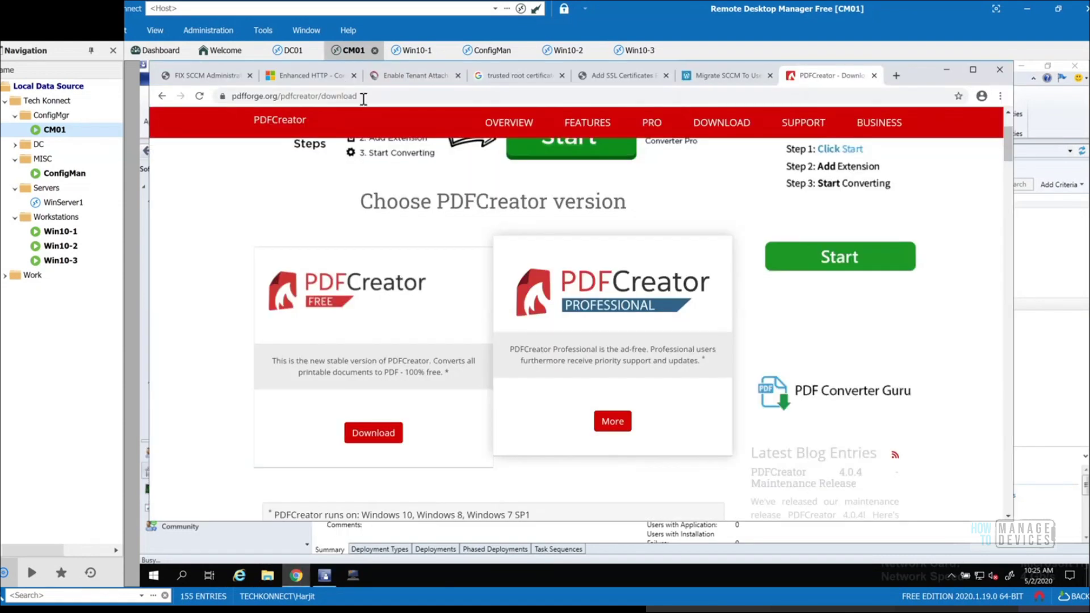
pyautogui.click(466, 101)
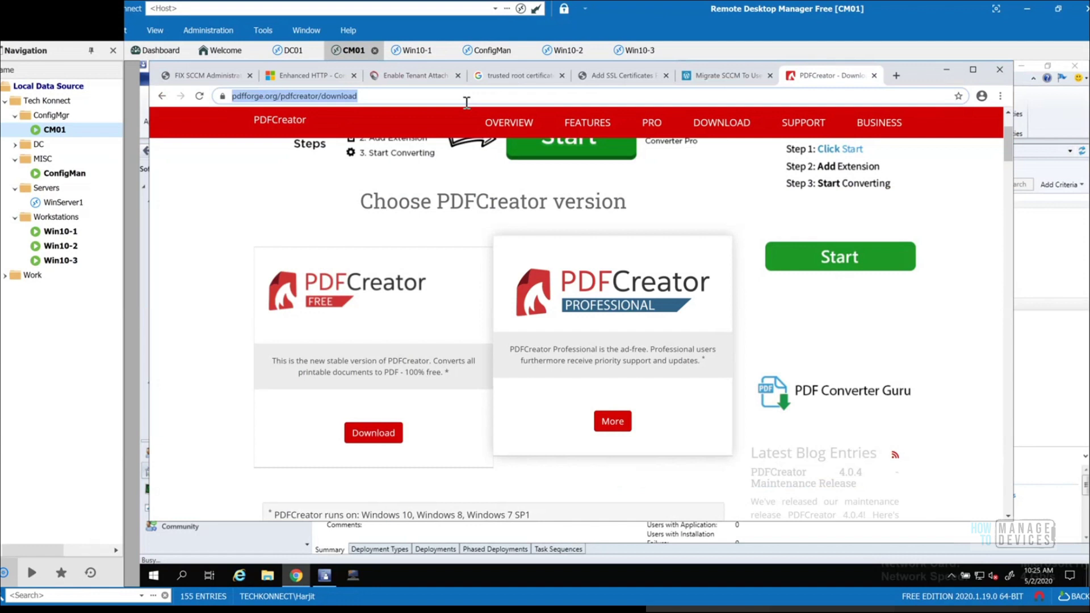
pyautogui.write('ftp.mo')
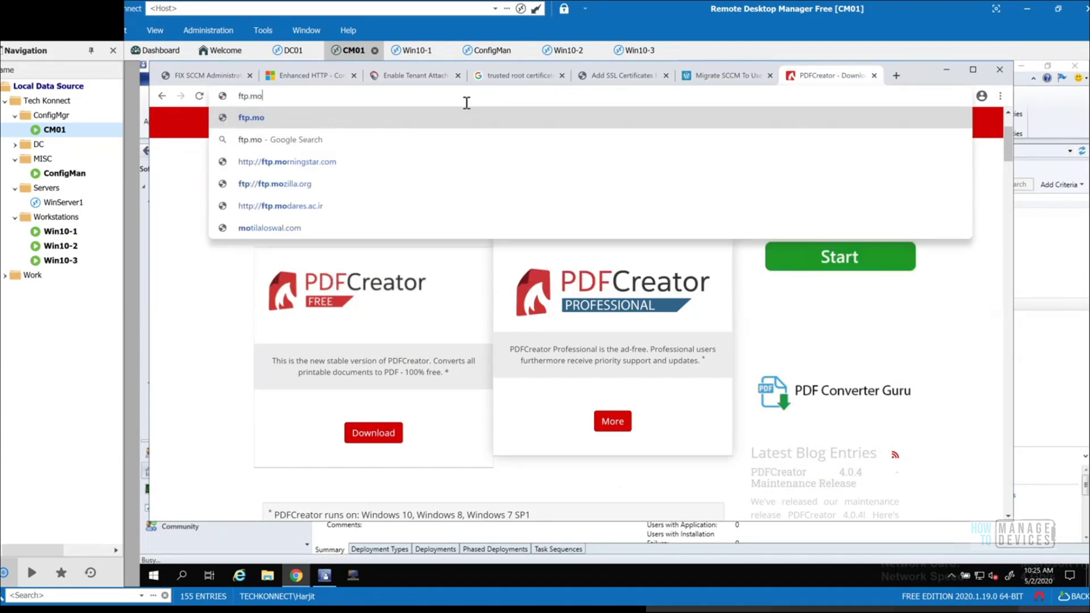
pyautogui.write('zilla.')
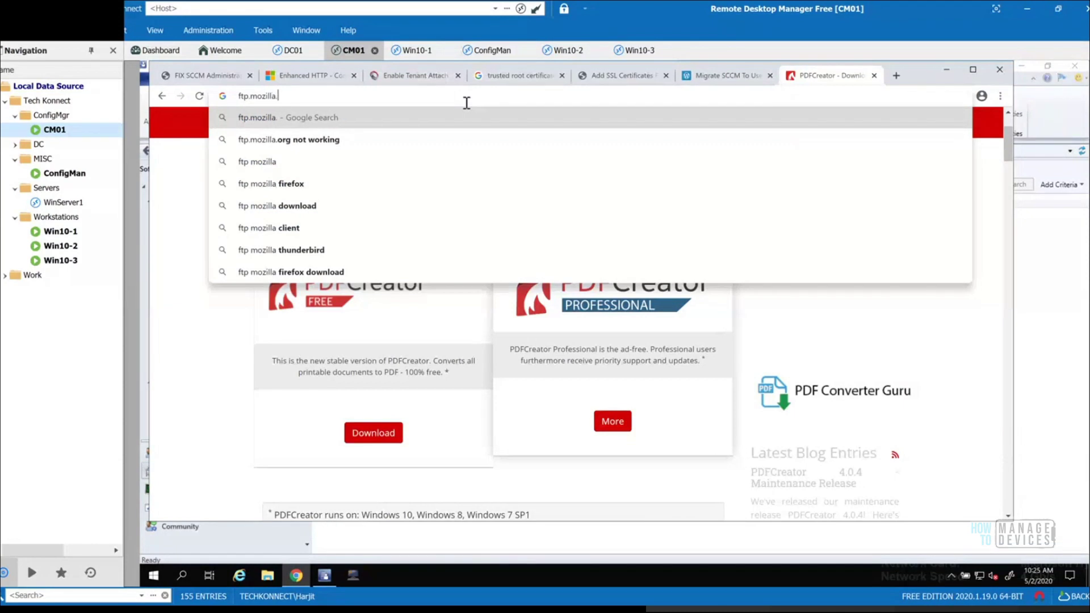
pyautogui.write('org')
pyautogui.press('Return')
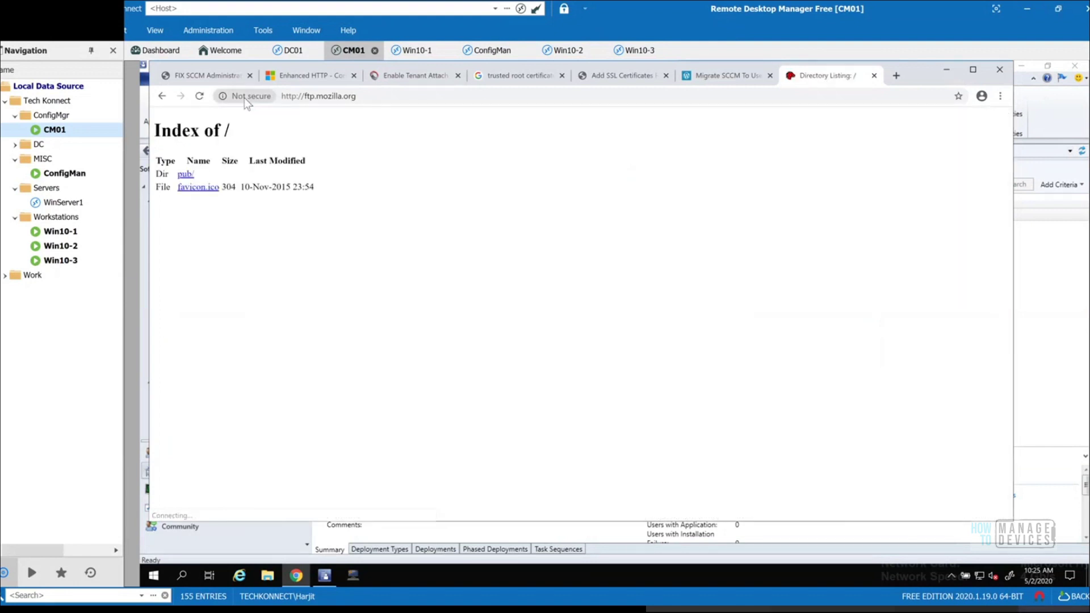
pyautogui.click(378, 101)
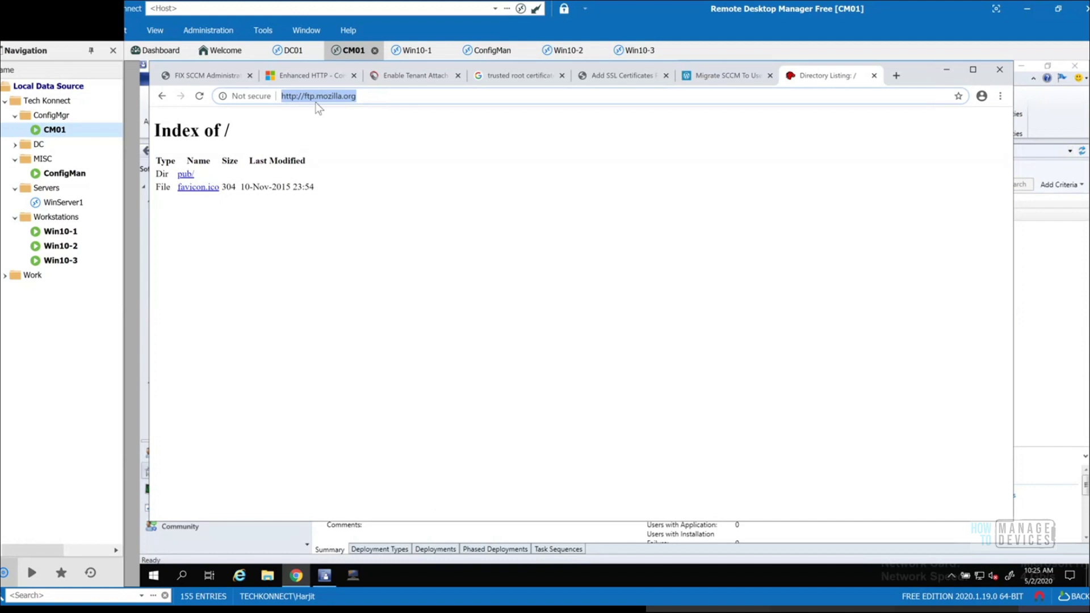
# - Open the pub/firefox/releases directory on ftp.mozilla.org
pyautogui.click(187, 175)
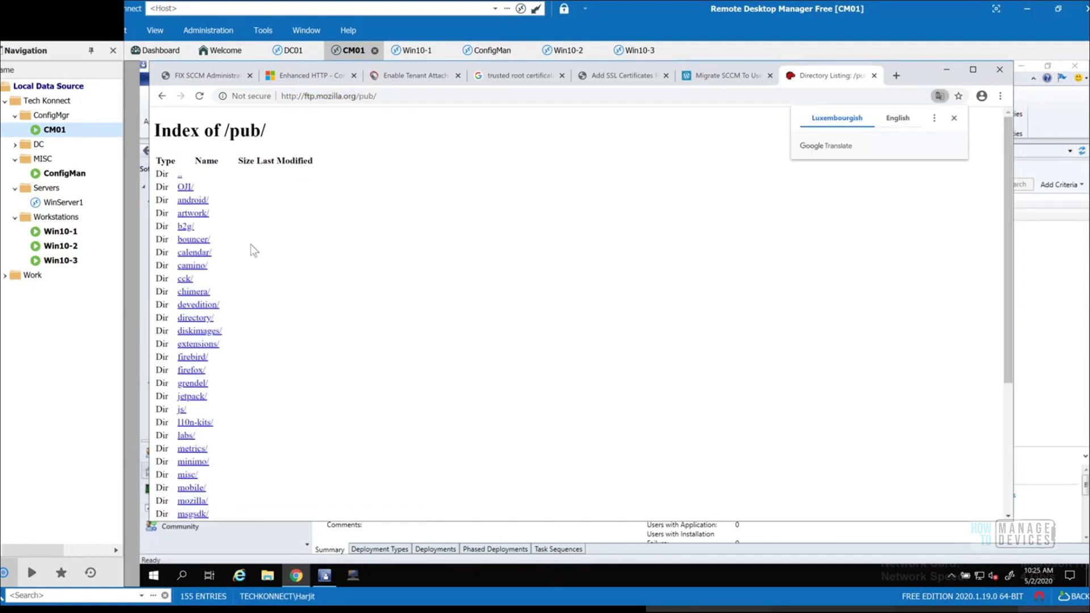
pyautogui.click(194, 372)
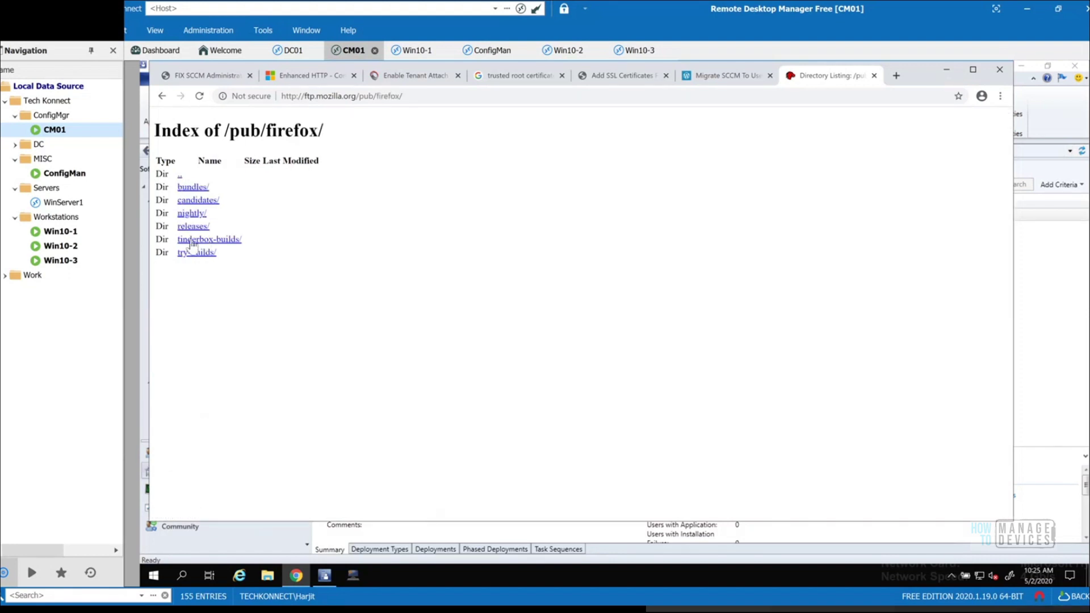
pyautogui.click(196, 227)
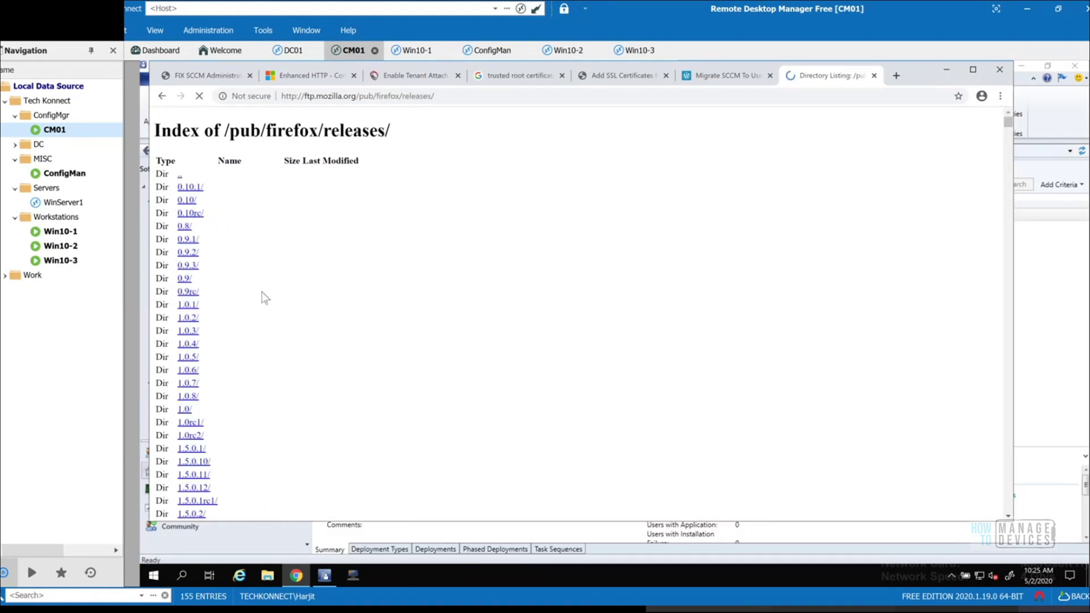
# - Find the 75.0 release folder in the Firefox releases listing and open it
pyautogui.scroll(-20, 271, 357)
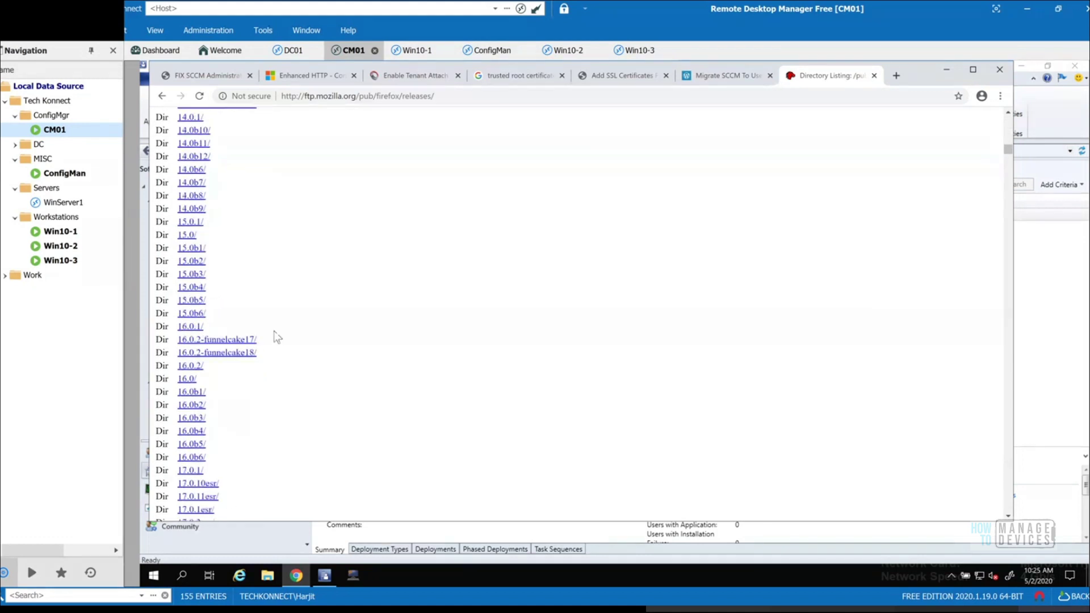
pyautogui.scroll(-15, 277, 327)
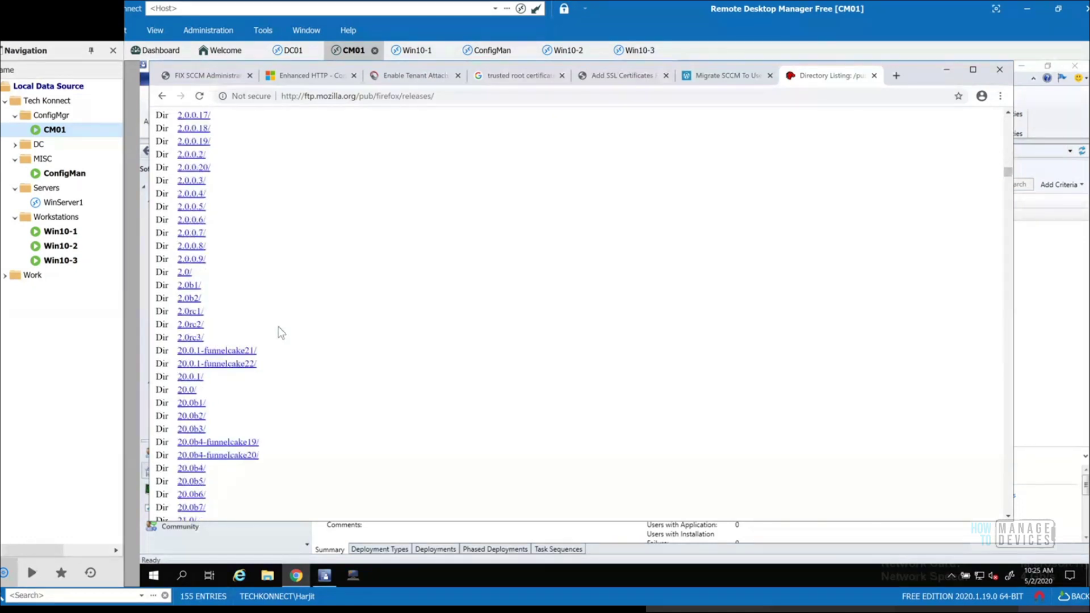
pyautogui.scroll(-15, 278, 328)
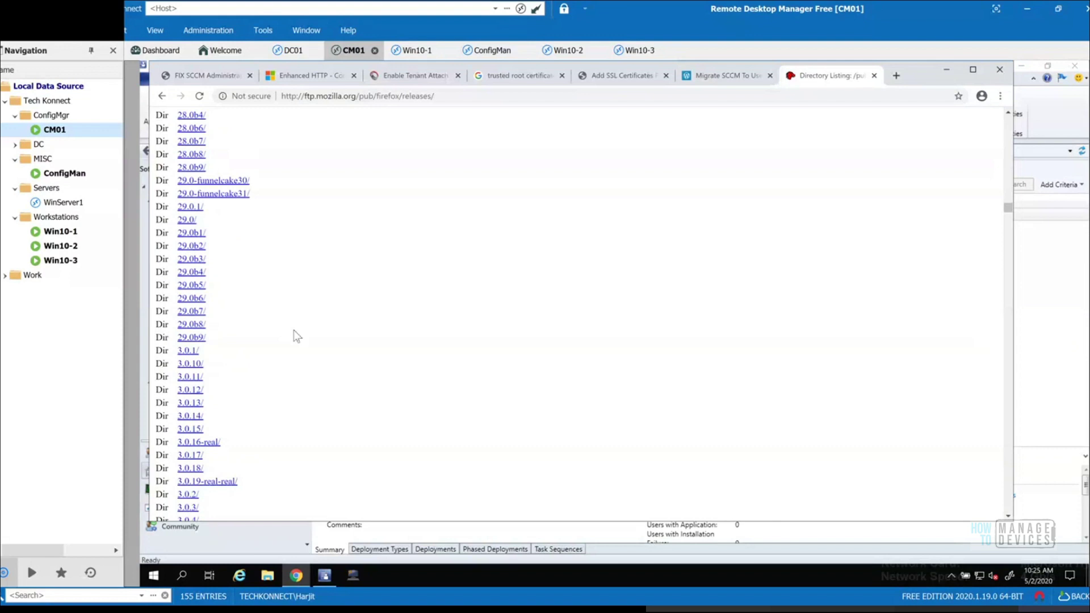
pyautogui.scroll(-20, 298, 337)
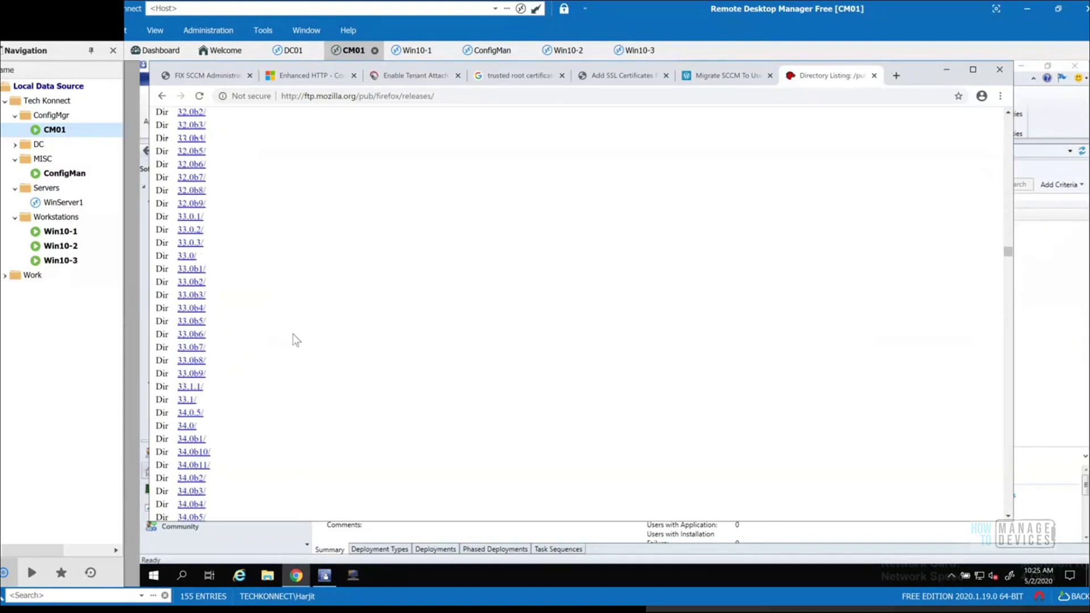
pyautogui.scroll(-20, 294, 339)
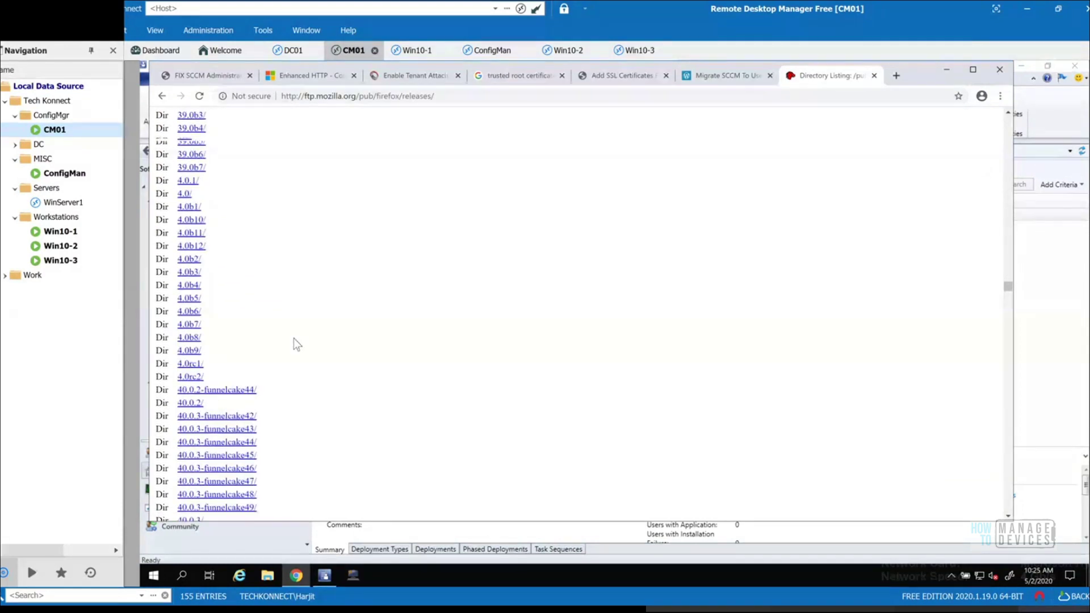
pyautogui.scroll(-20, 293, 343)
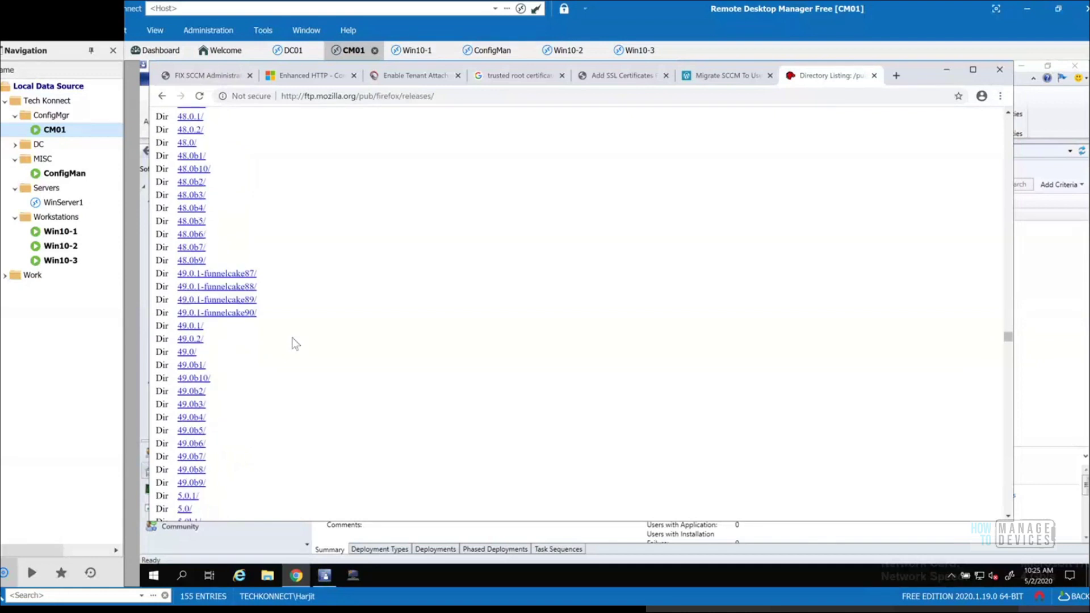
pyautogui.scroll(-20, 294, 342)
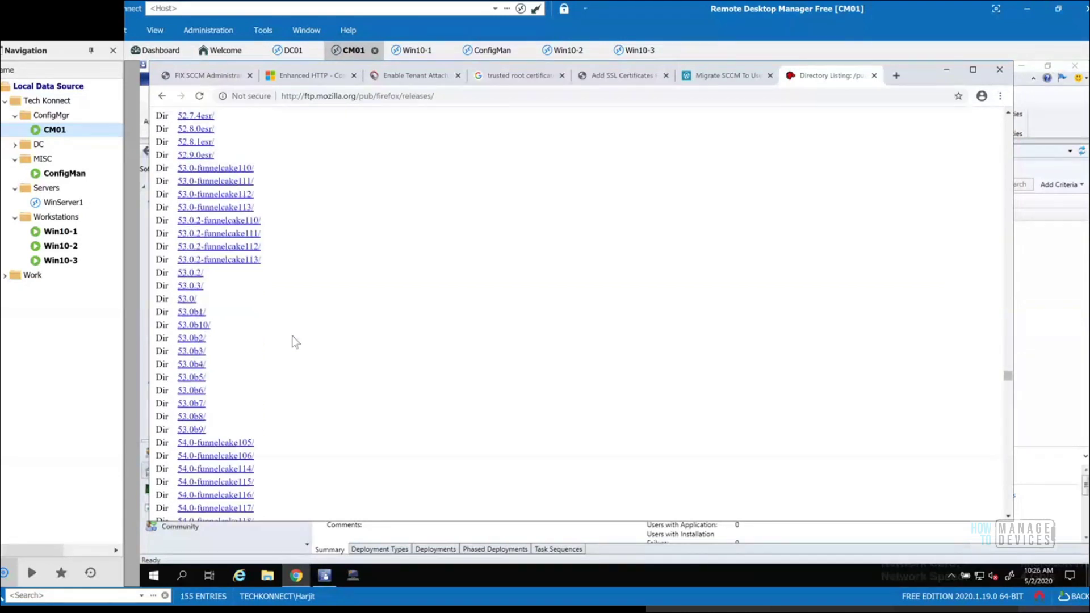
pyautogui.scroll(-20, 295, 341)
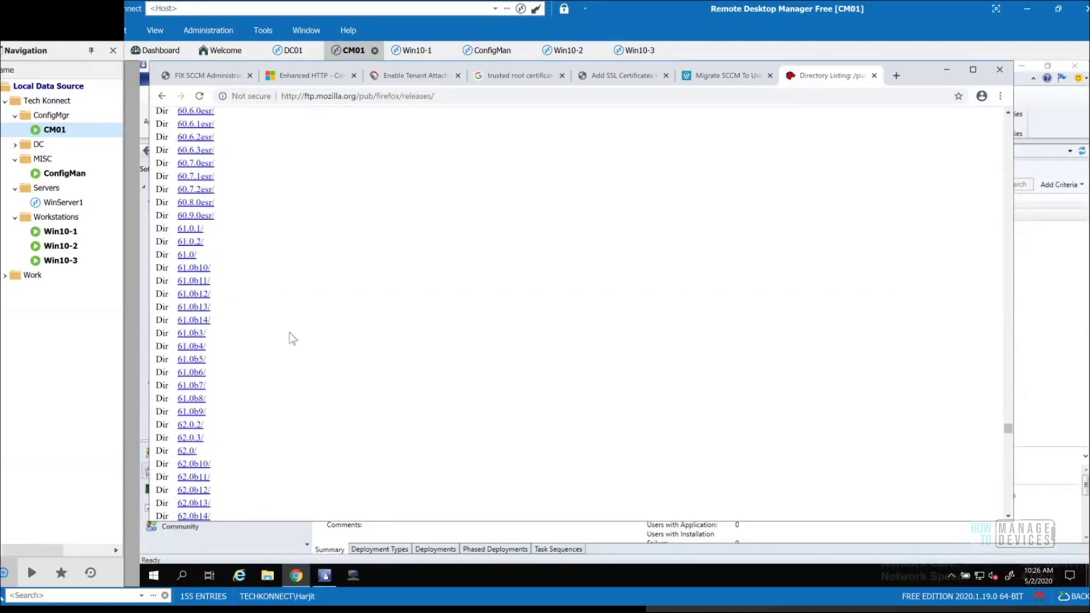
pyautogui.scroll(-20, 292, 339)
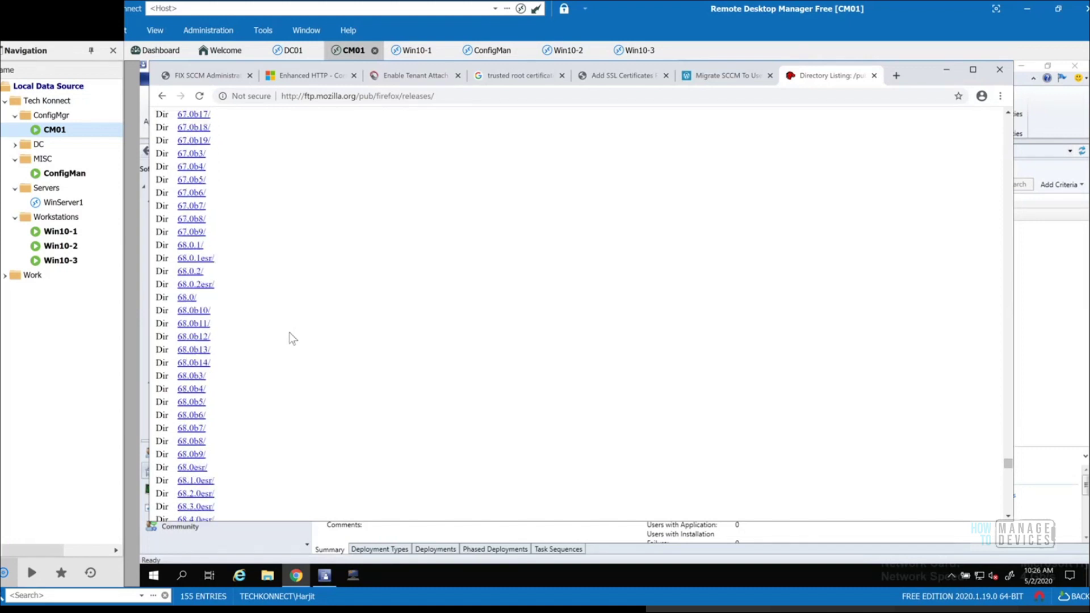
pyautogui.scroll(-18, 290, 338)
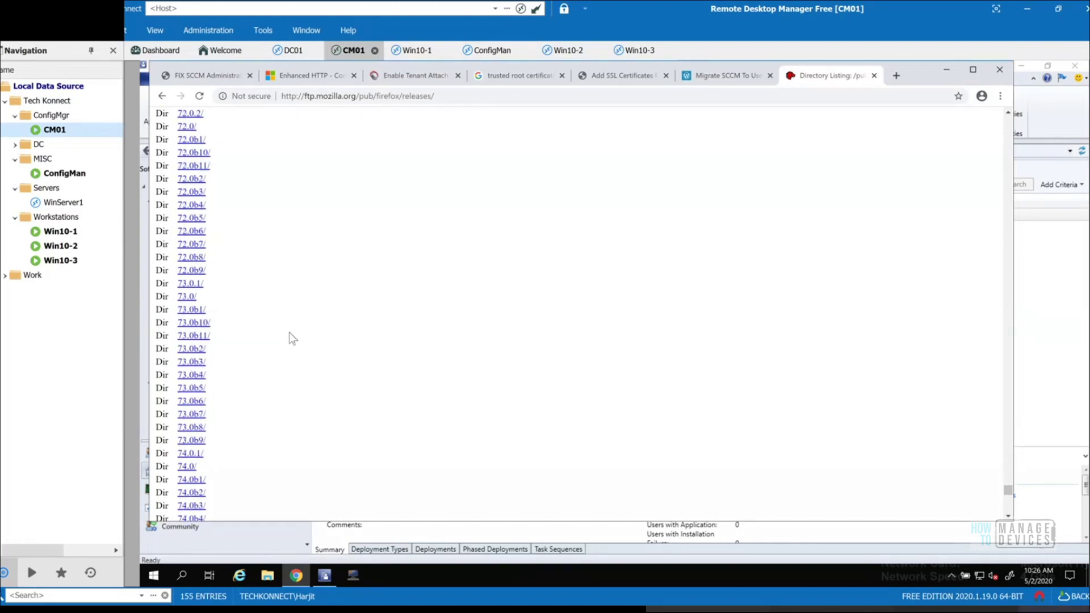
pyautogui.scroll(-8, 288, 332)
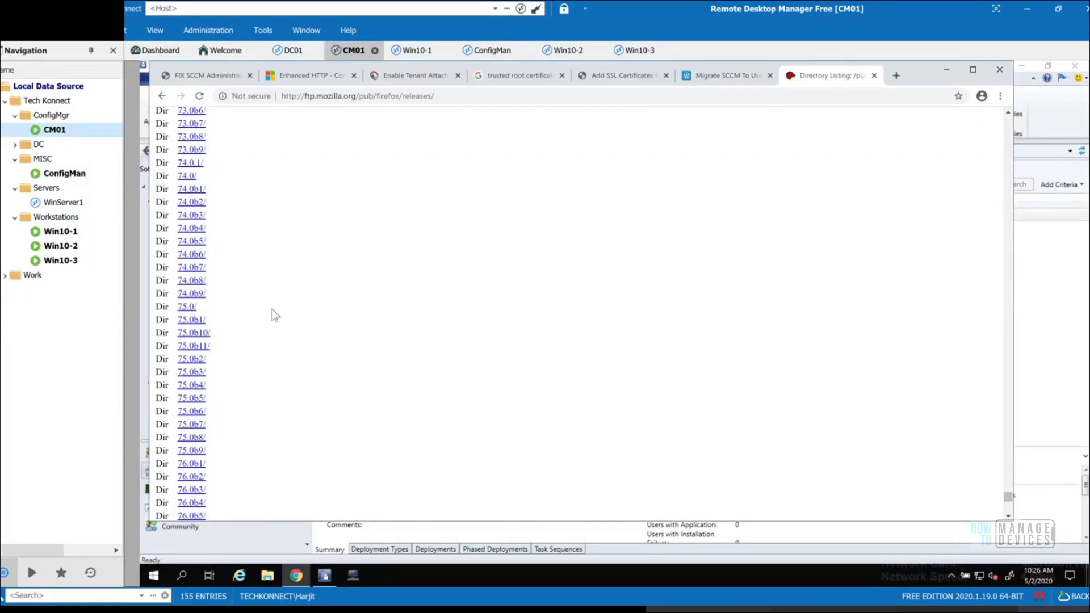
pyautogui.scroll(-2, 274, 309)
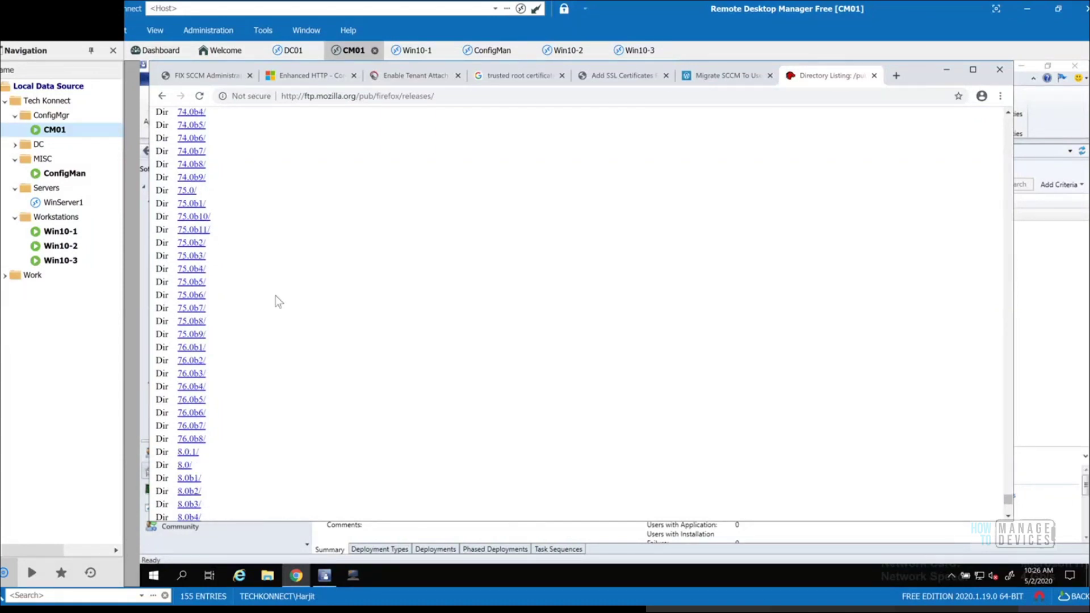
pyautogui.click(188, 191)
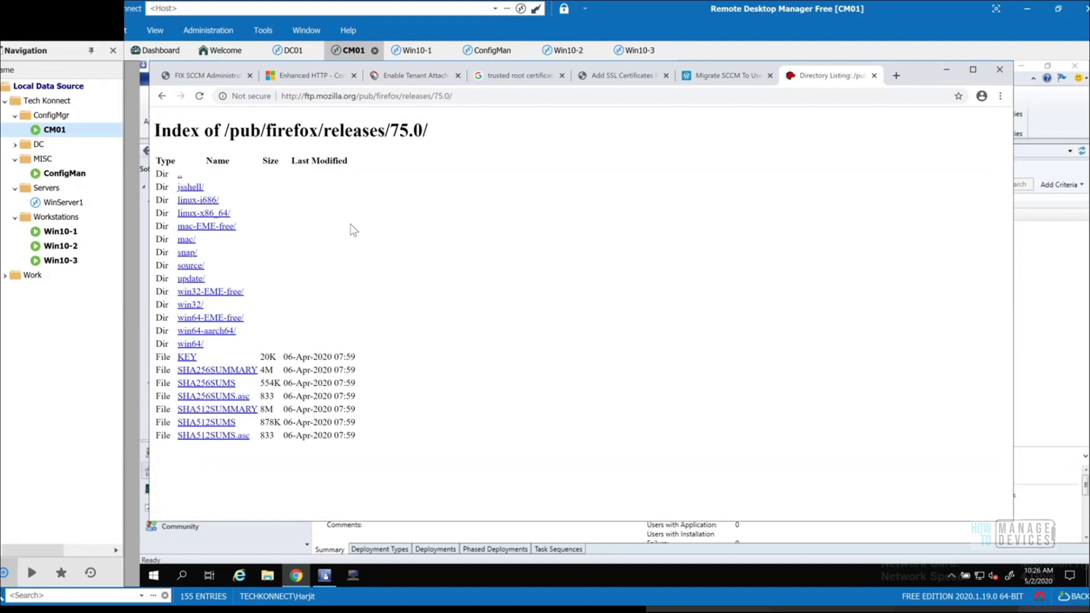
# - Open the en-US folder within the win32 builds of Firefox 75.0
pyautogui.click(190, 305)
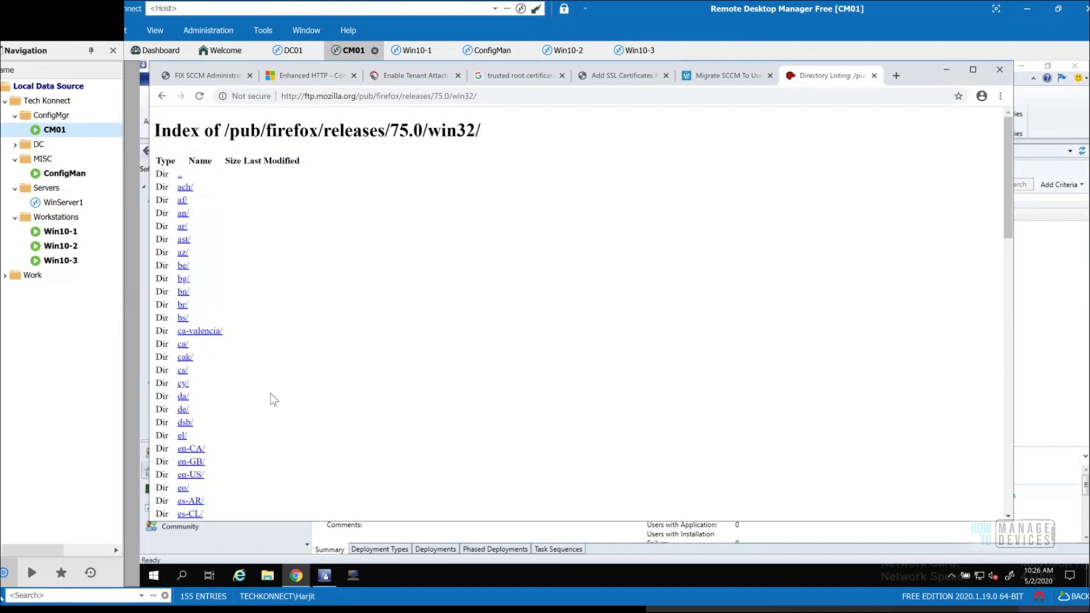
pyautogui.scroll(-1, 245, 419)
pyautogui.click(192, 420)
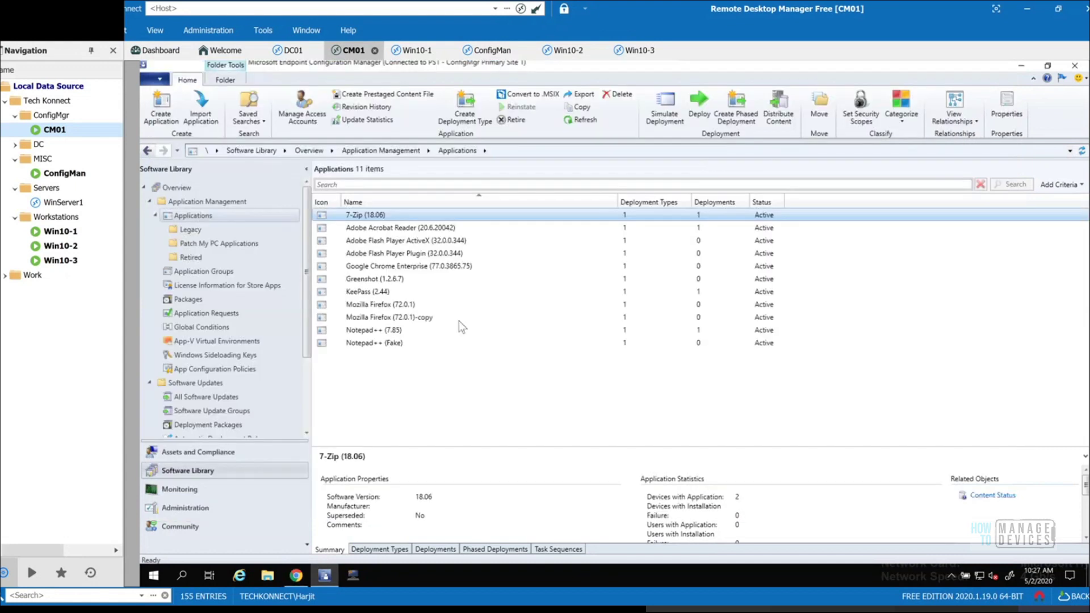
# - Open the properties of the copied Mozilla Firefox (72.0.1) application and change its name to Mozilla Firefox (75.0)
pyautogui.click(400, 318)
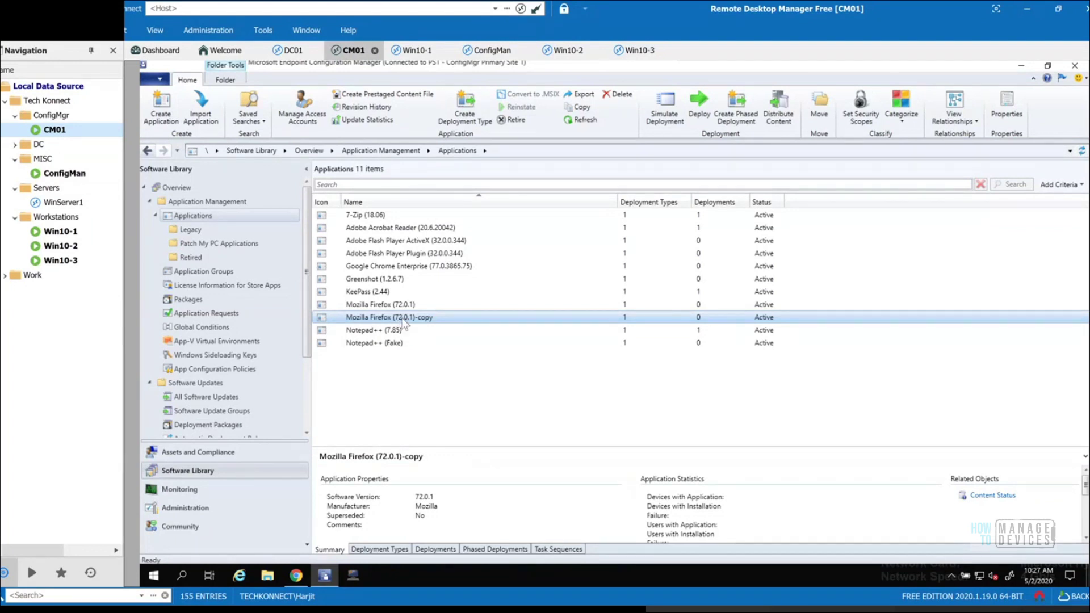
pyautogui.rightClick(404, 321)
pyautogui.click(336, 364)
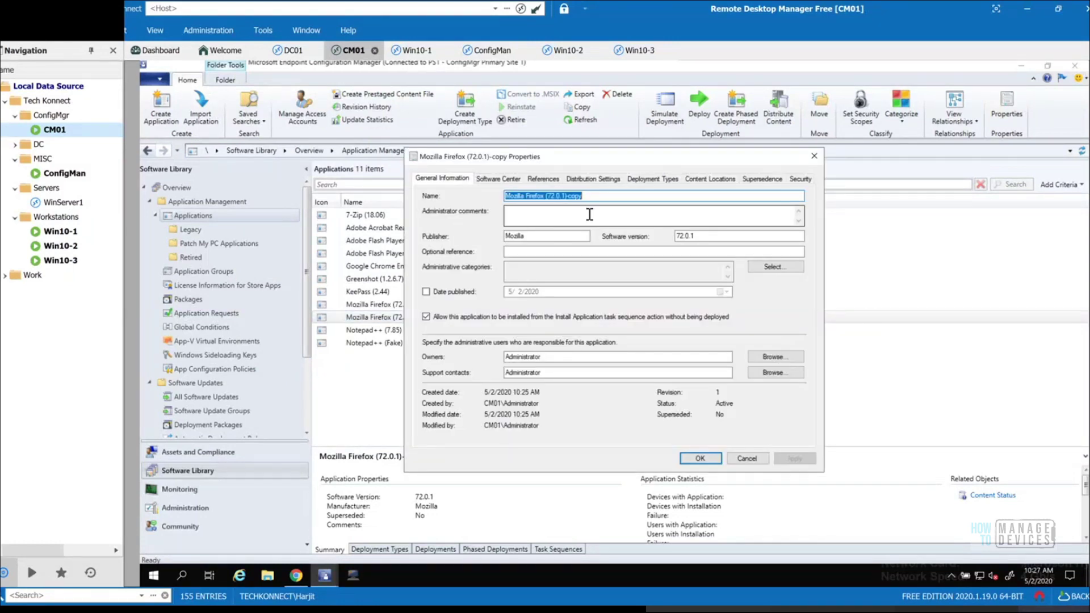
pyautogui.click(615, 195)
pyautogui.press('BackSpace')
pyautogui.press('BackSpace')
pyautogui.press('BackSpace')
pyautogui.press('BackSpace')
pyautogui.press('BackSpace')
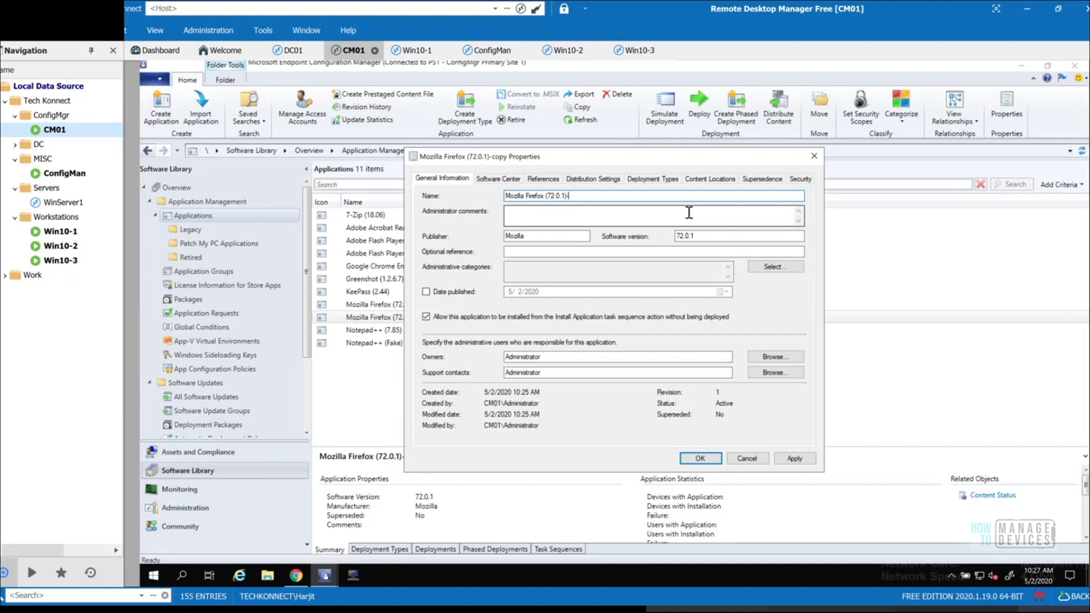
pyautogui.press('BackSpace')
pyautogui.press('BackSpace')
pyautogui.press('BackSpace')
pyautogui.press('BackSpace')
pyautogui.press('BackSpace')
pyautogui.press('BackSpace')
pyautogui.write('5.0)')
# - Set the copied Firefox application's software version to 75.0
pyautogui.click(735, 235)
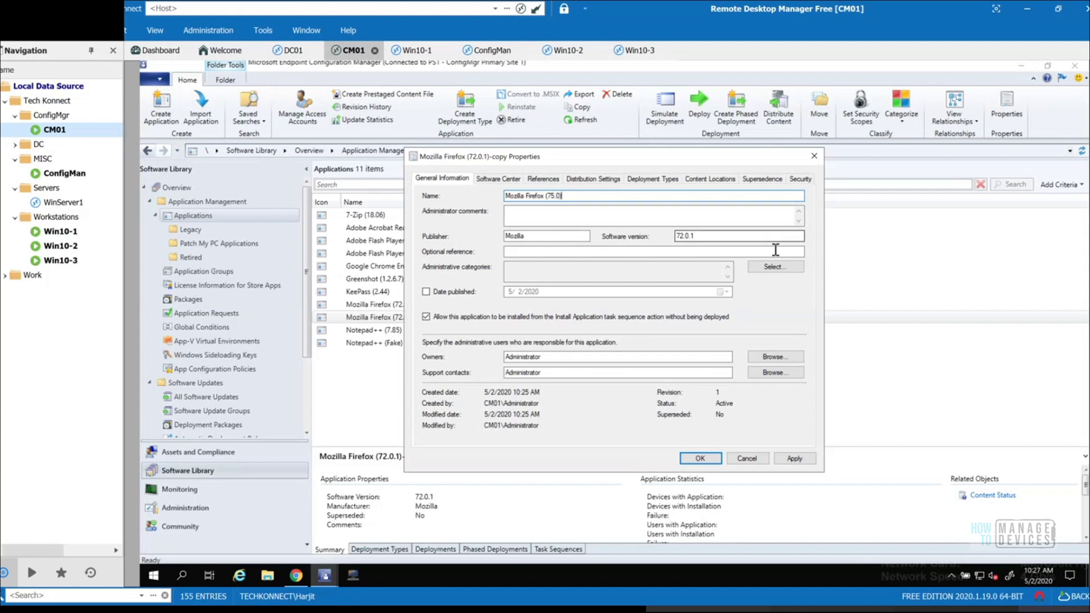
pyautogui.press('BackSpace')
pyautogui.press('BackSpace')
pyautogui.press('BackSpace')
pyautogui.press('BackSpace')
pyautogui.press('BackSpace')
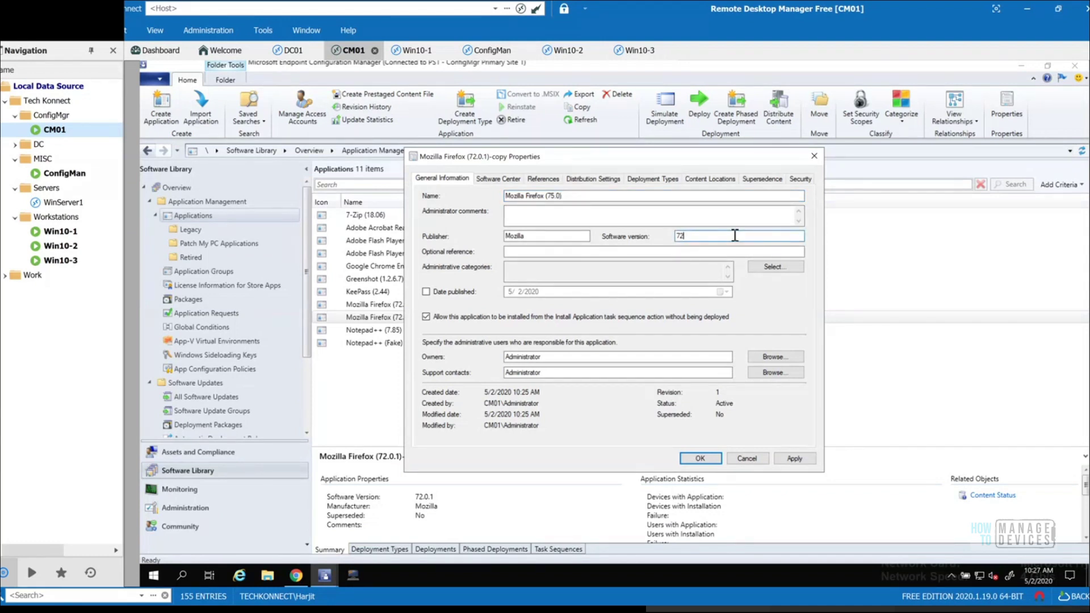
pyautogui.write('5.0')
# - Change the localized application name shown in Software Center to Mozilla Firefox (75.0)
pyautogui.click(499, 179)
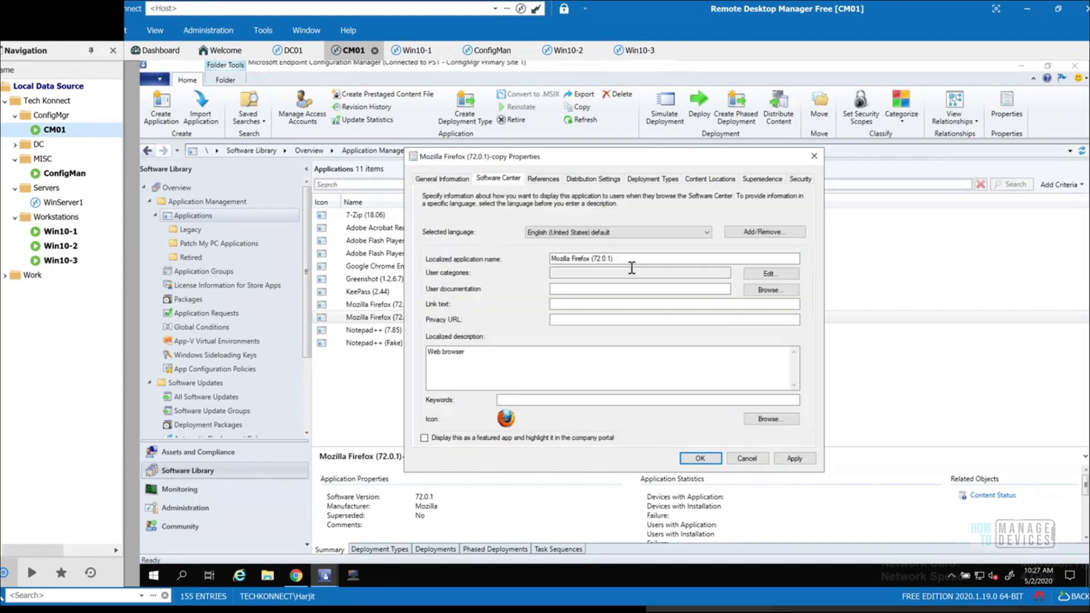
pyautogui.click(647, 259)
pyautogui.press('BackSpace')
pyautogui.press('BackSpace')
pyautogui.press('BackSpace')
pyautogui.press('BackSpace')
pyautogui.press('BackSpace')
pyautogui.press('BackSpace')
pyautogui.write('5.0)')
# - Edit the Mozilla Firefox - Script deployment type and set its content location to \\cm01\sources\Apps\Mozilla_Firefox\75.0
pyautogui.click(652, 179)
pyautogui.click(676, 431)
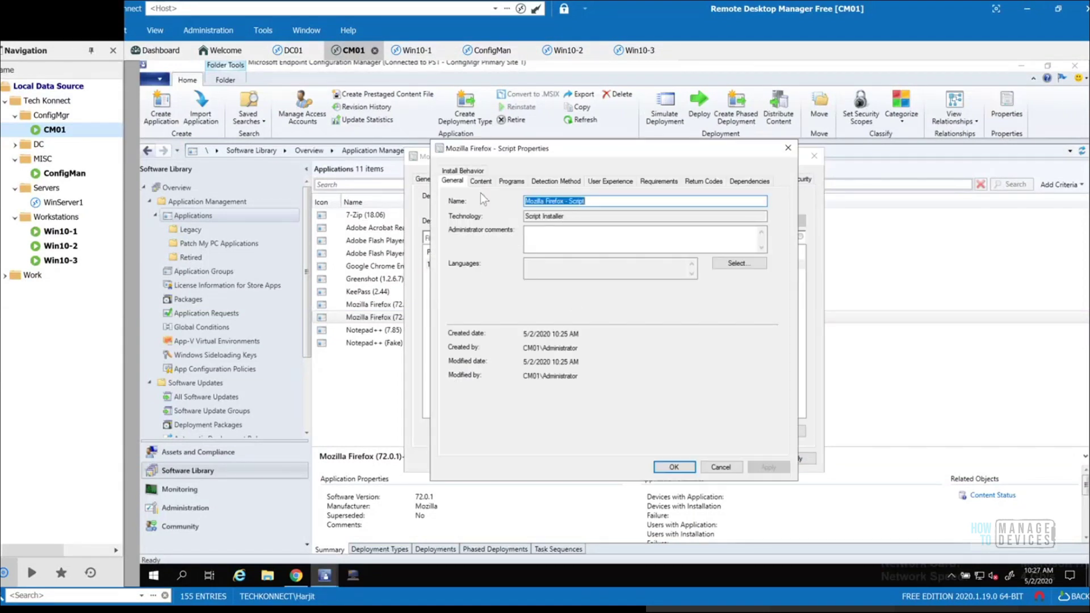
pyautogui.click(476, 182)
pyautogui.click(747, 218)
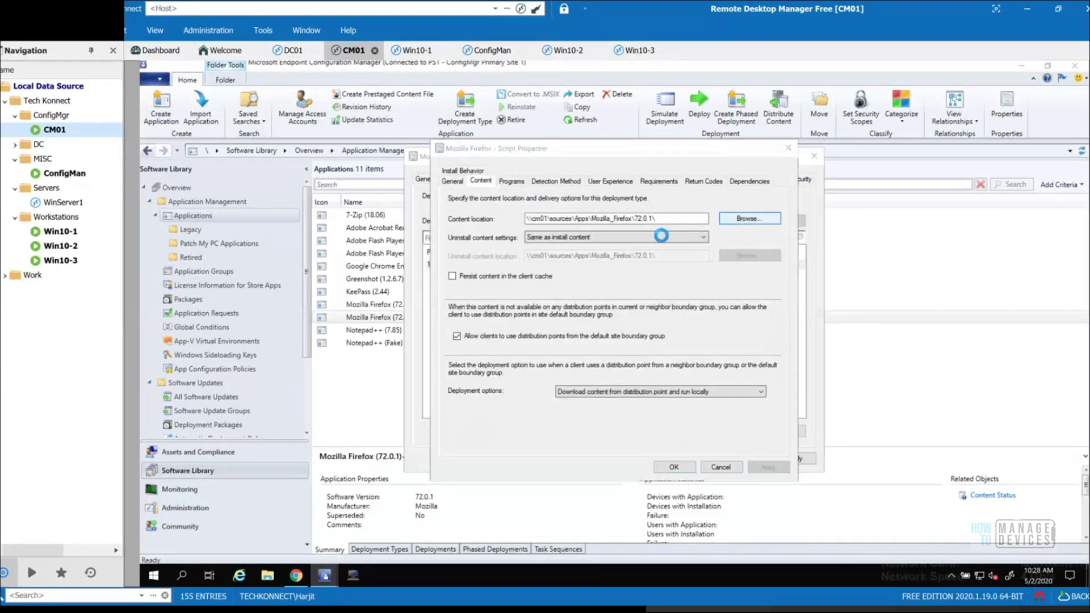
pyautogui.click(639, 184)
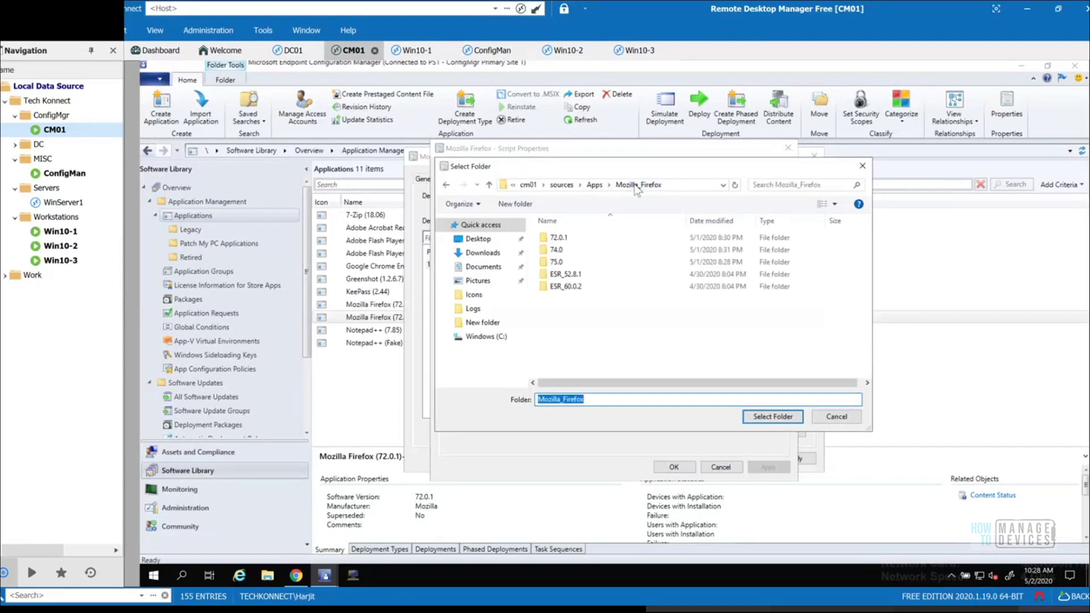
pyautogui.click(560, 262)
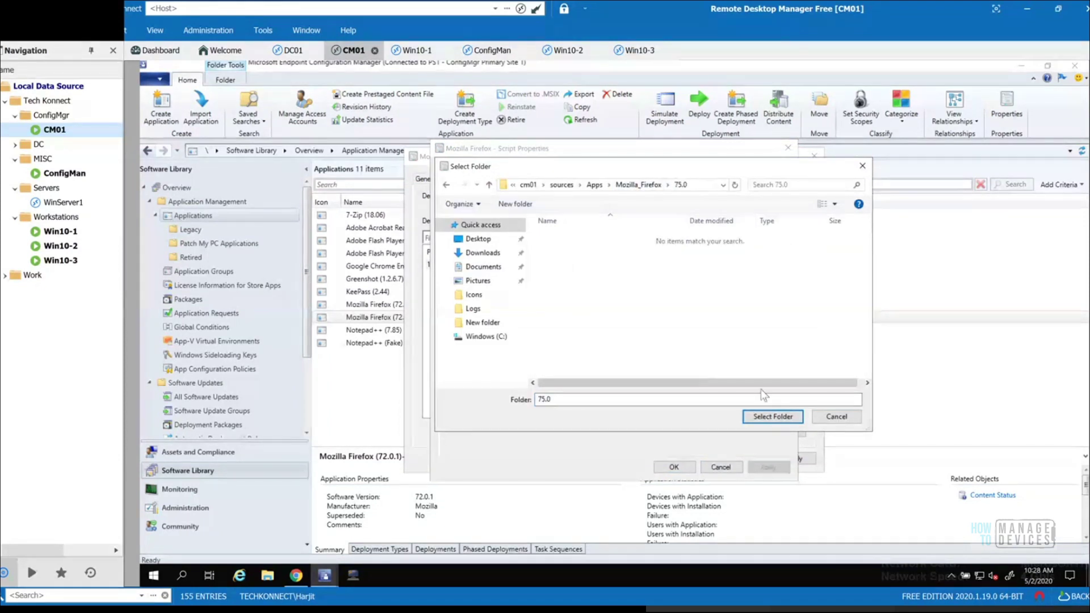
pyautogui.click(773, 416)
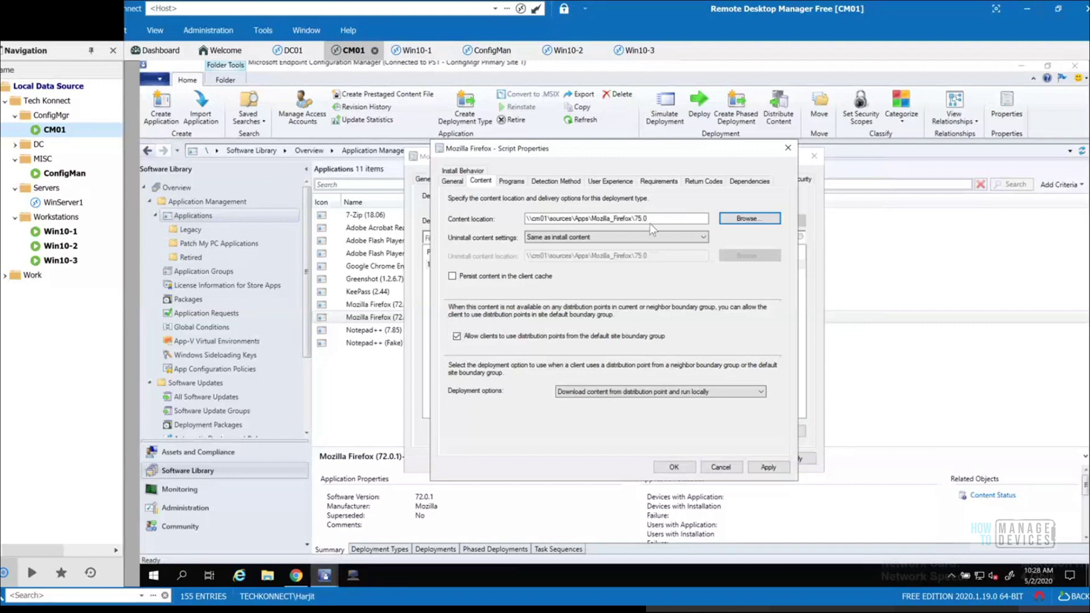
# - Change the deployment type's installation program to "Firefox Setup 75.0.1.exe" /s
pyautogui.click(514, 182)
pyautogui.click(582, 215)
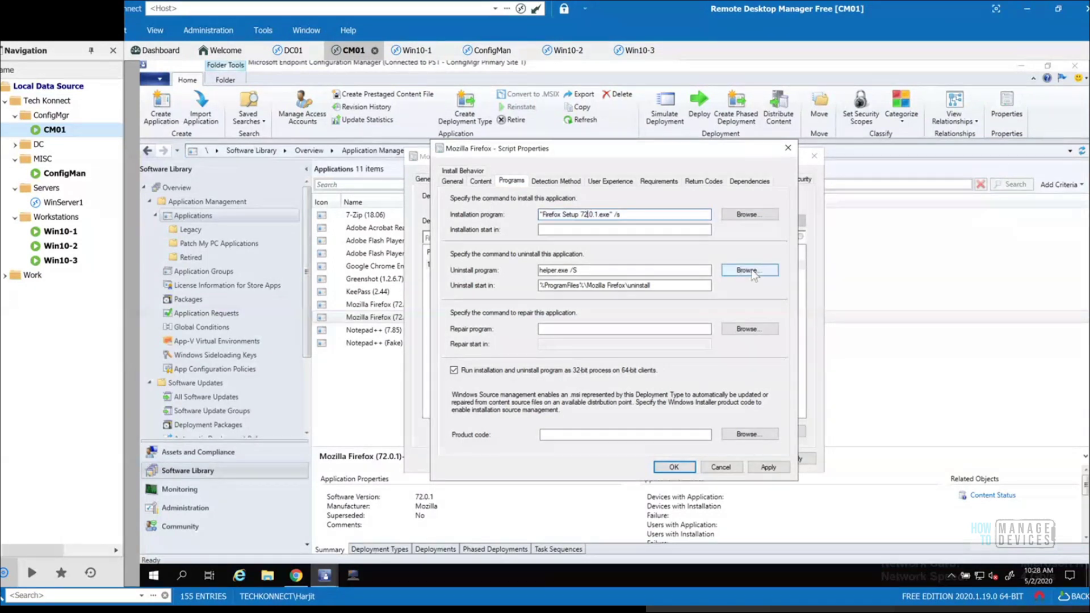
pyautogui.press('BackSpace')
pyautogui.write('5')
# - Check the installer's file name in the content folder and correct the installation program to "Firefox Setup 75.0.exe" /s
pyautogui.click(481, 181)
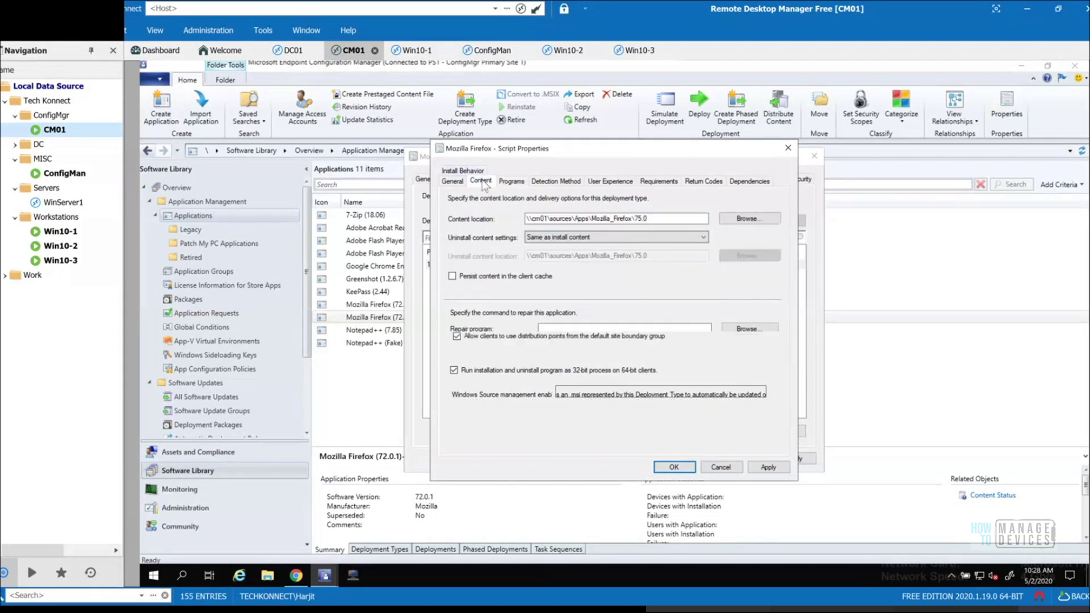
pyautogui.click(511, 182)
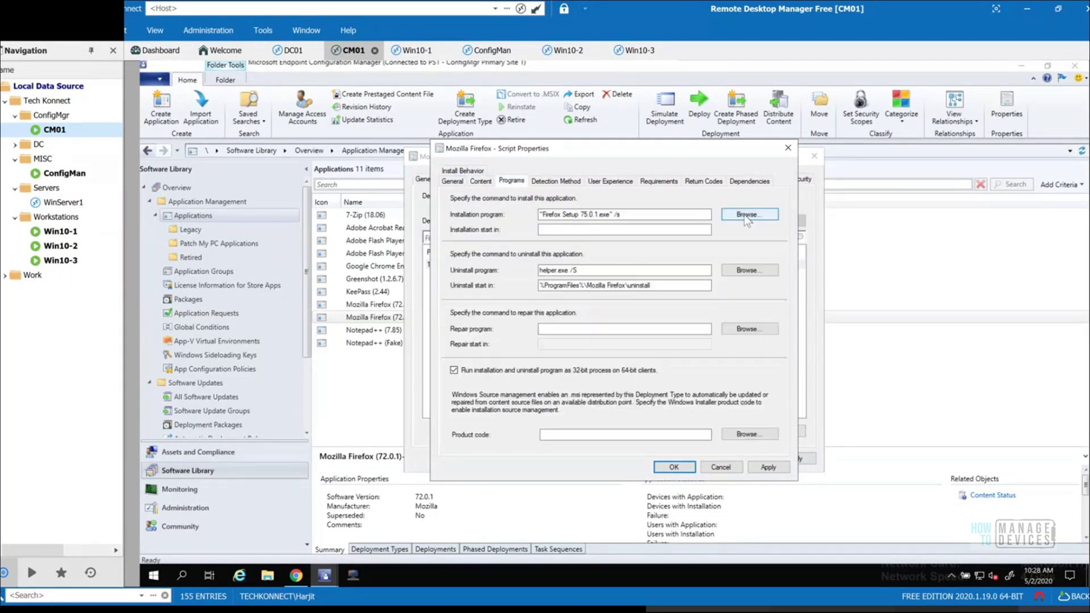
pyautogui.click(746, 216)
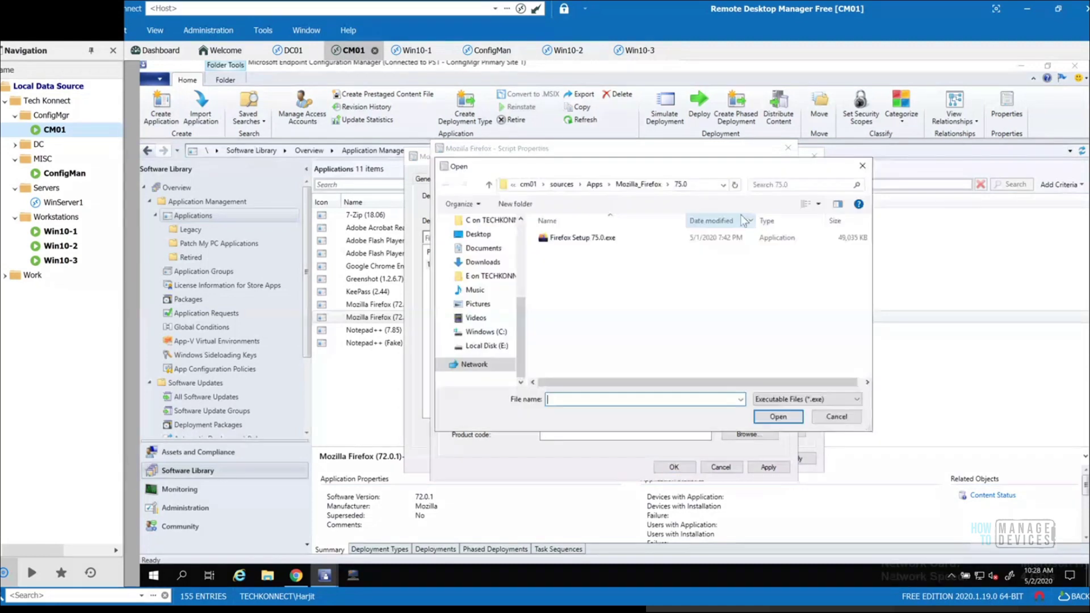
pyautogui.click(837, 417)
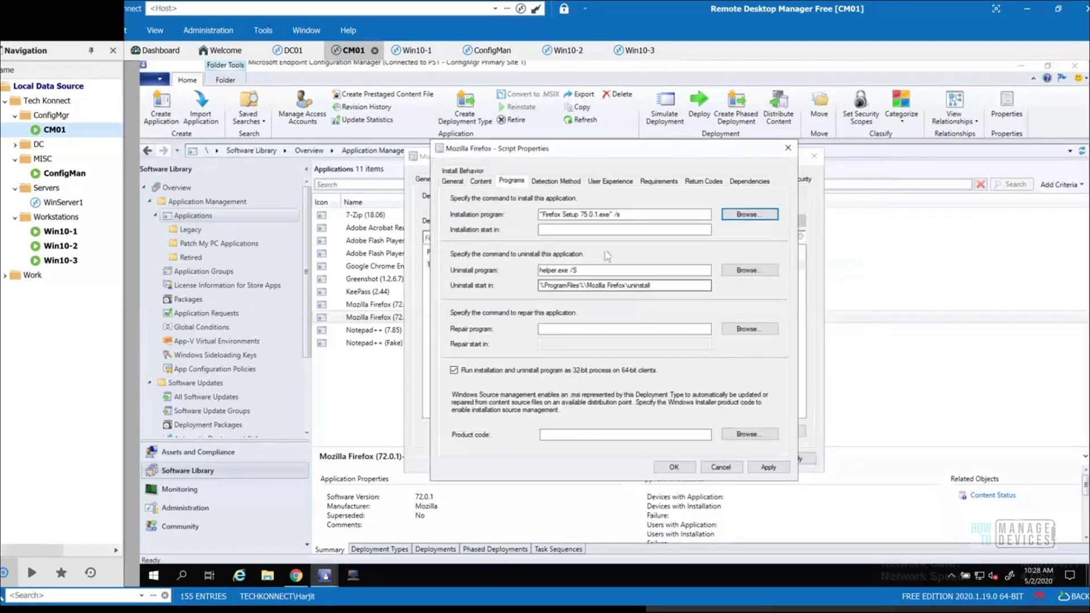
pyautogui.click(594, 217)
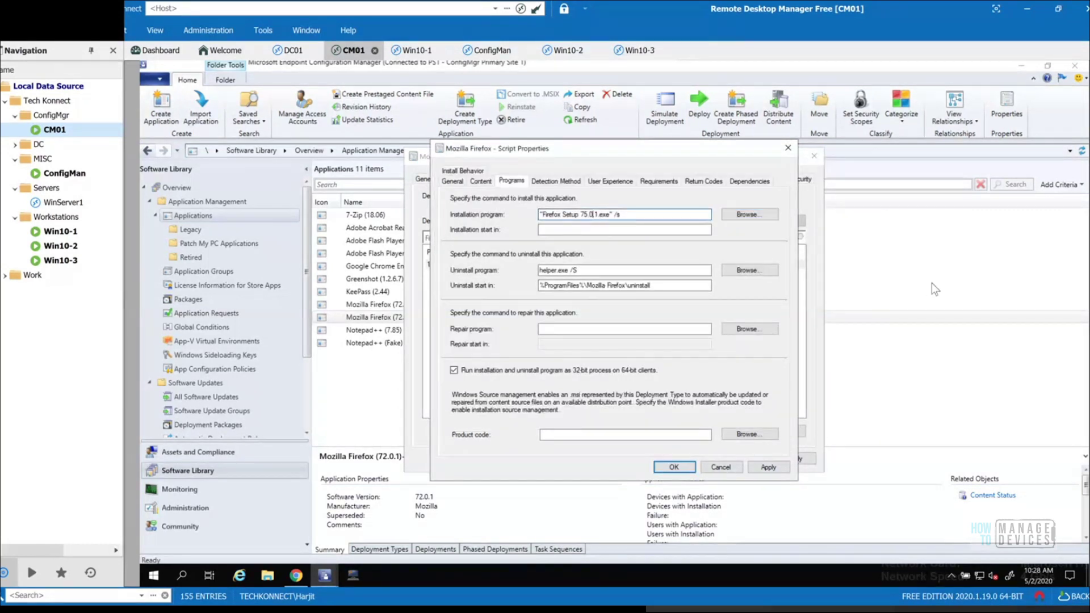
pyautogui.write('.')
pyautogui.press('Delete')
pyautogui.press('Delete')
pyautogui.click(676, 215)
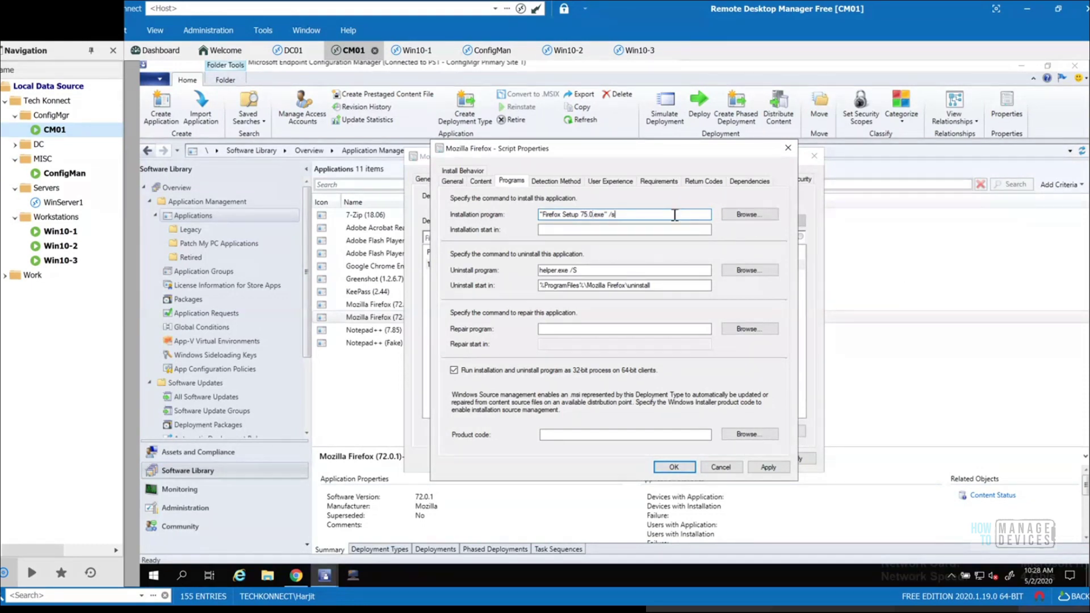
# - Set the firefox.exe version value in the deployment type's detection rule to 75.0.0.7398 and save the deployment type and application changes
pyautogui.click(555, 180)
pyautogui.click(638, 263)
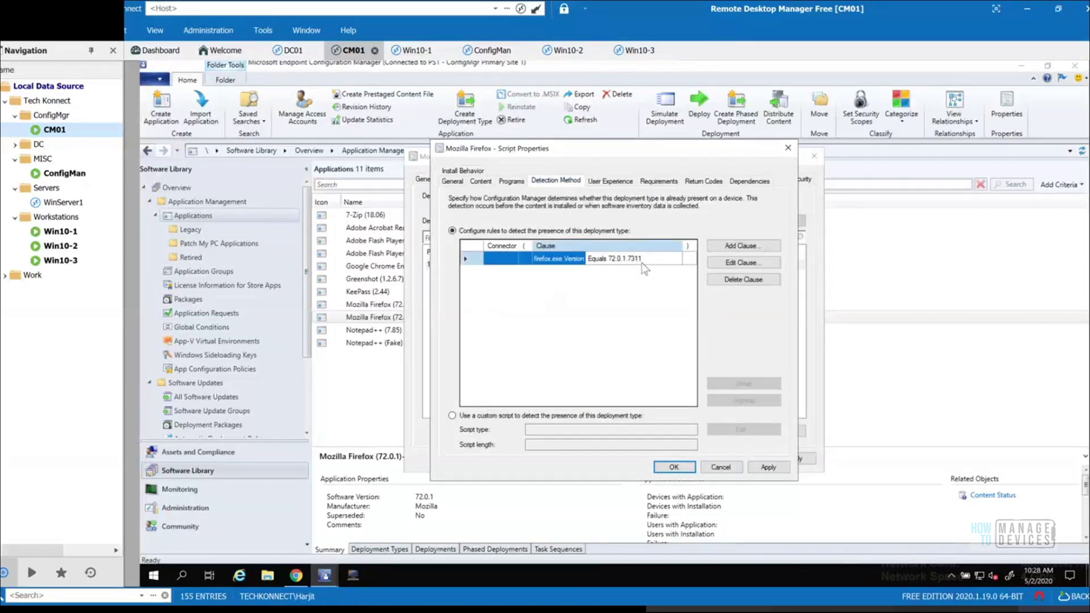
pyautogui.click(743, 263)
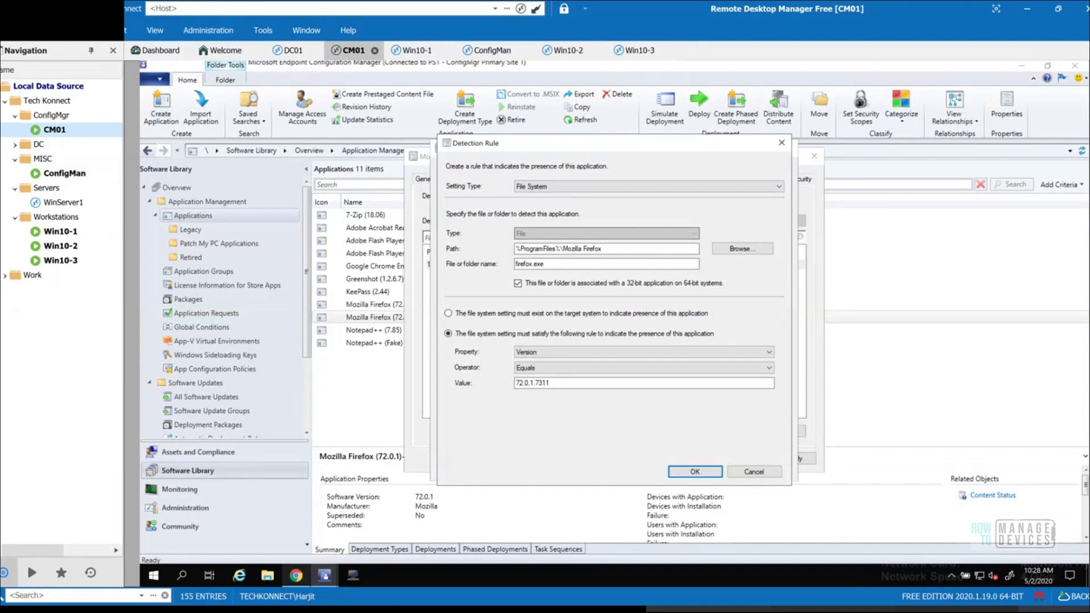
pyautogui.moveTo(296, 575)
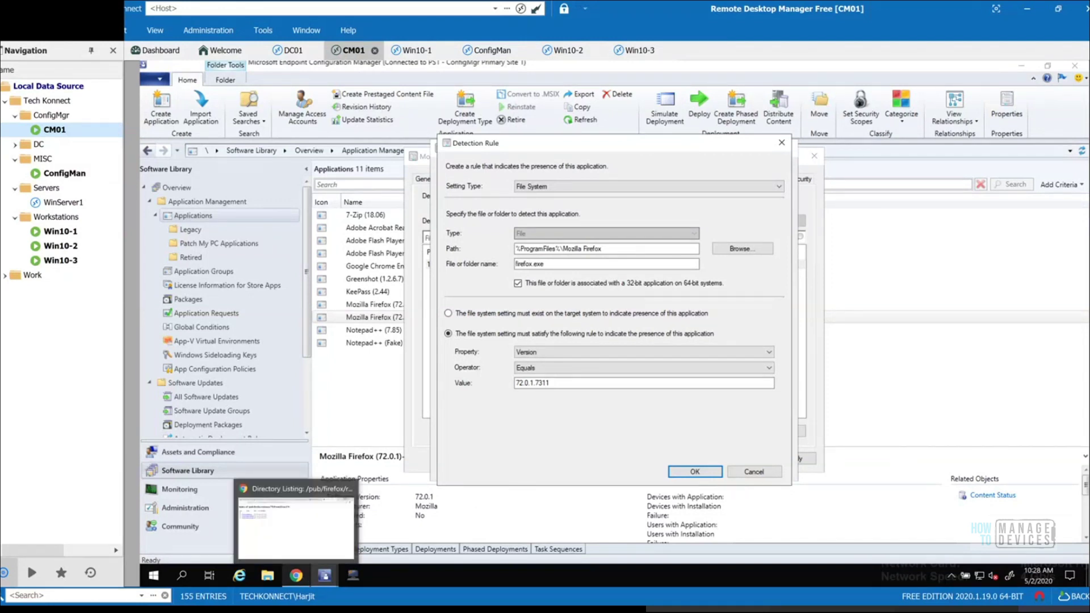
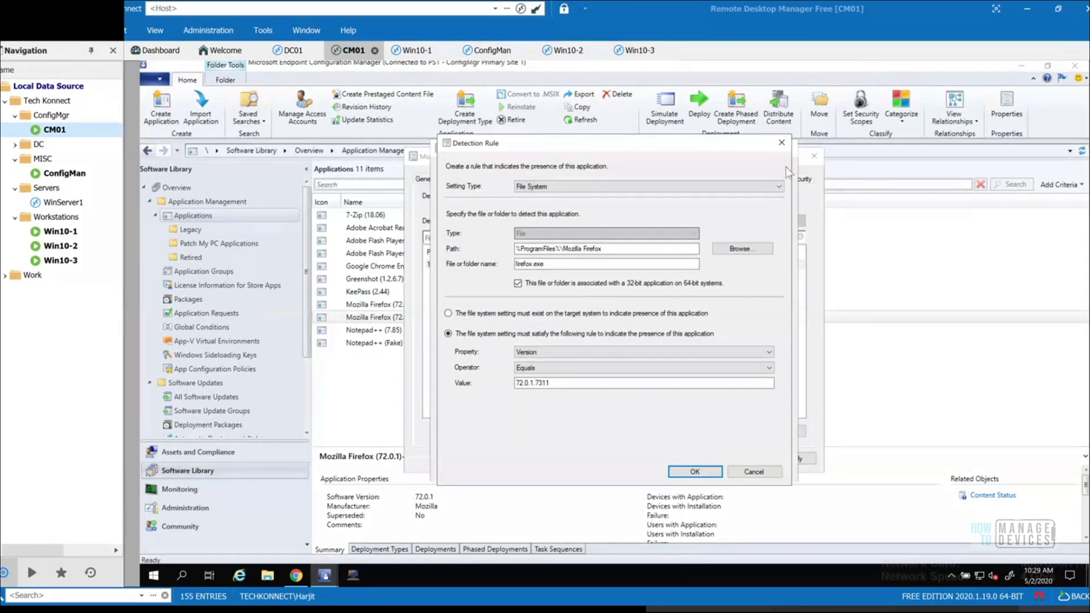
pyautogui.click(564, 382)
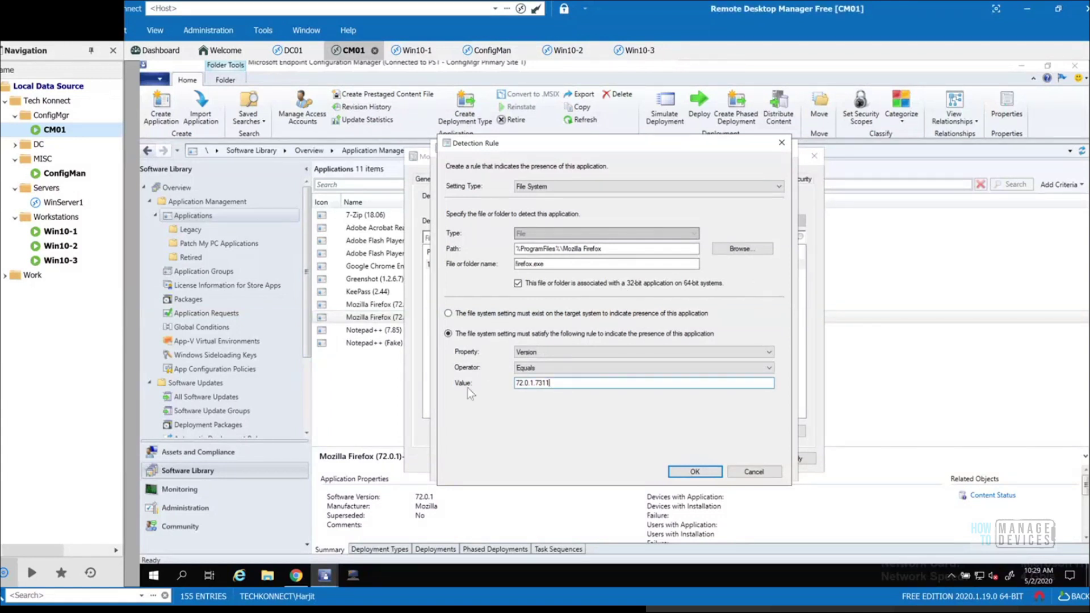
pyautogui.hotkey('ctrl', 'a')
pyautogui.write('75.0.0.7398')
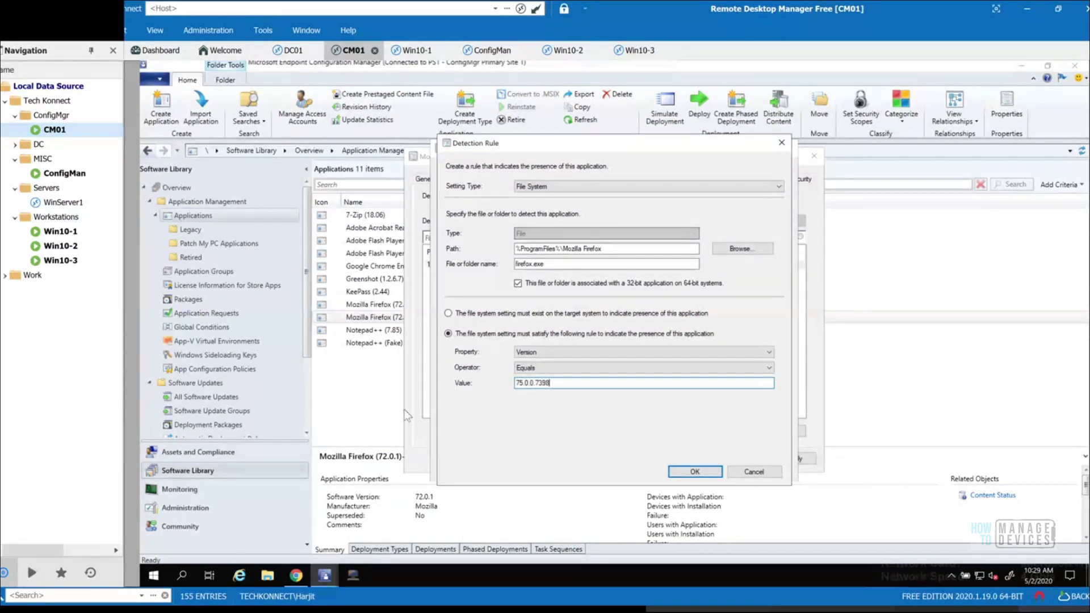
pyautogui.moveTo(553, 385); pyautogui.dragTo(447, 380)
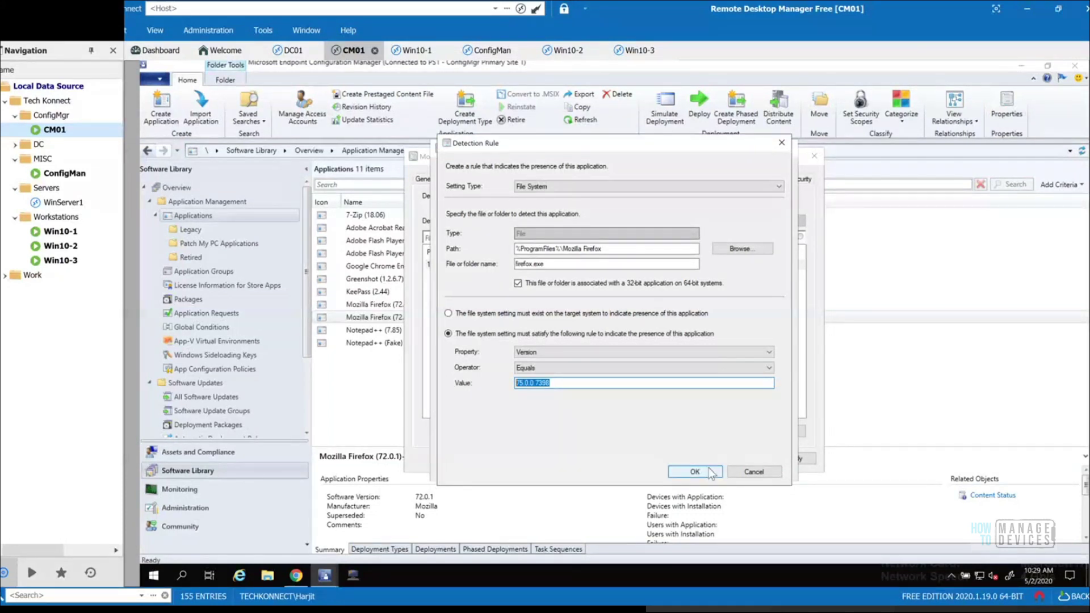
pyautogui.click(682, 472)
pyautogui.click(678, 468)
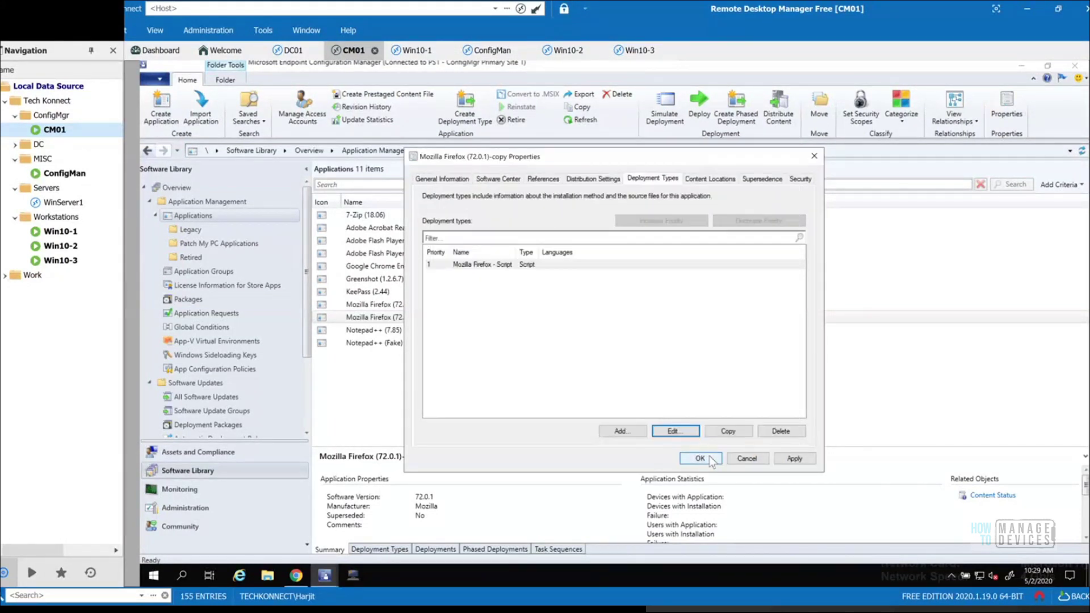
pyautogui.click(806, 461)
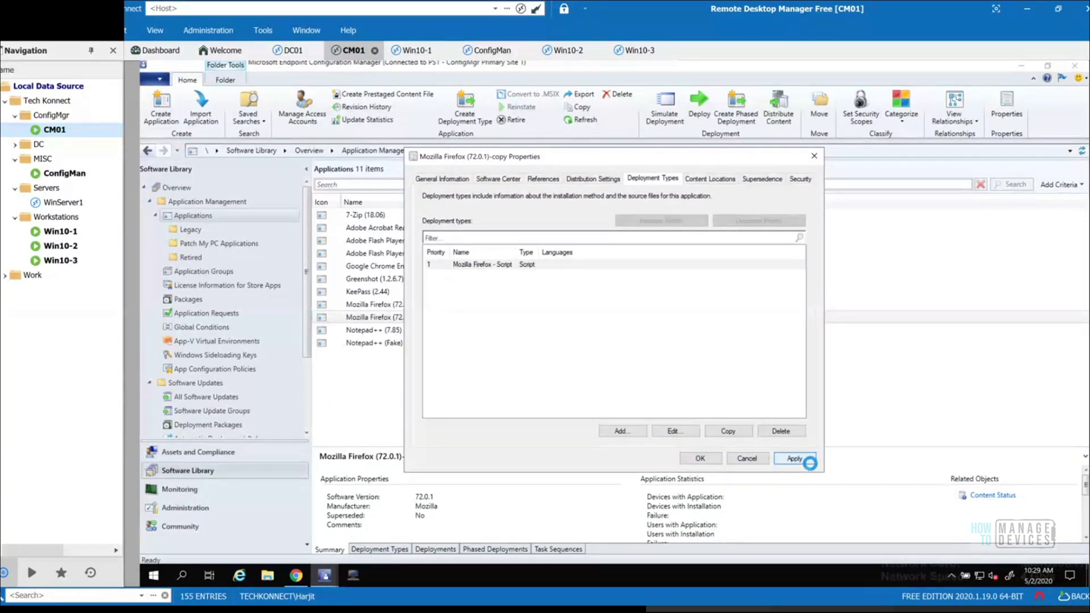
# - Try to add a supersedence relationship to Mozilla Firefox (Legacy) with its new deployment type left at Do not replace
pyautogui.click(761, 179)
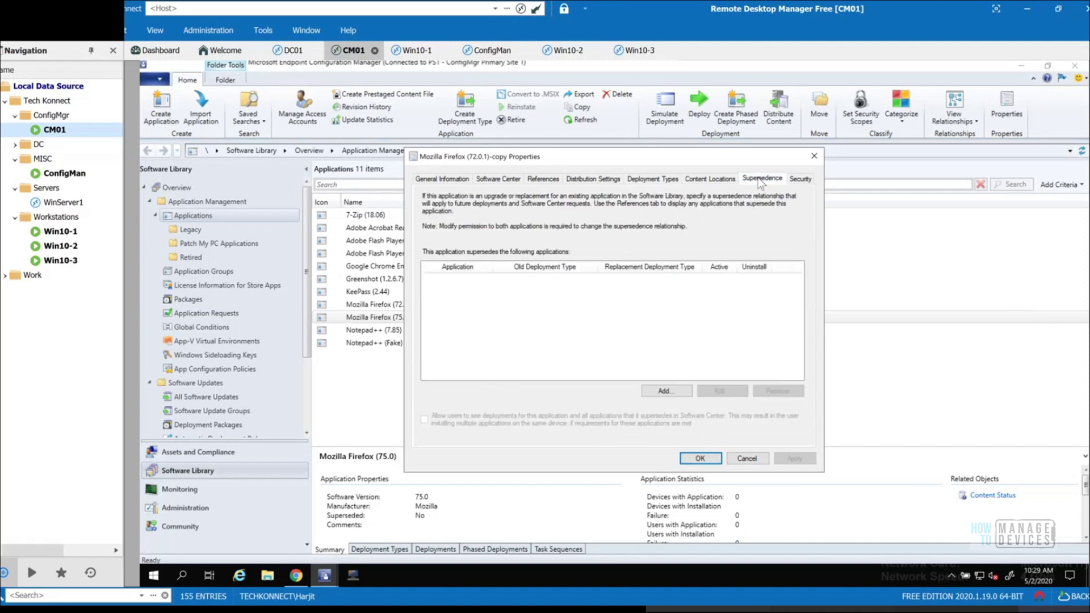
pyautogui.click(664, 391)
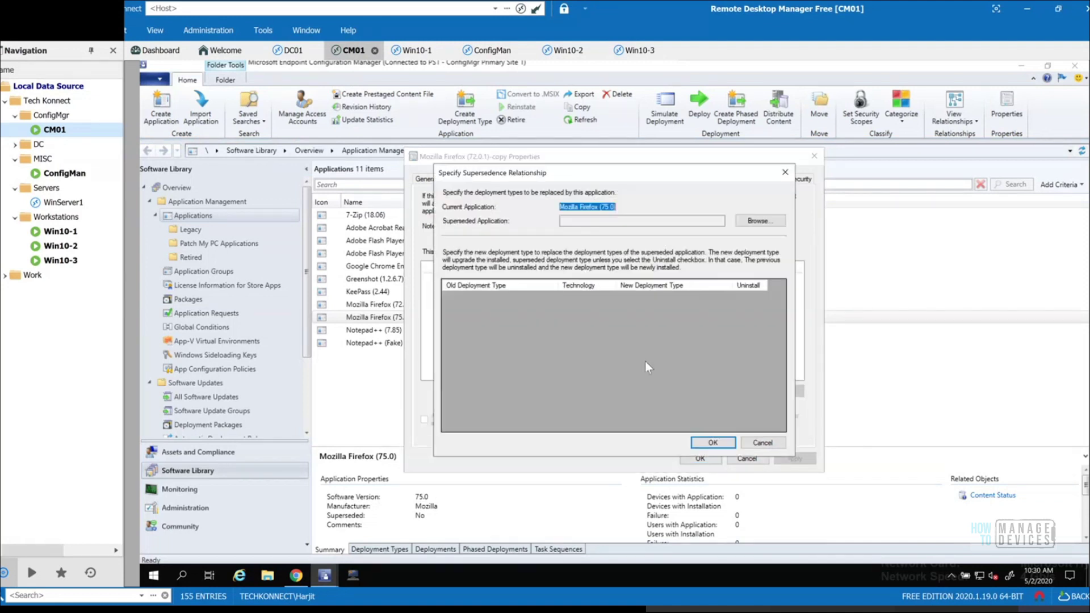
pyautogui.click(775, 221)
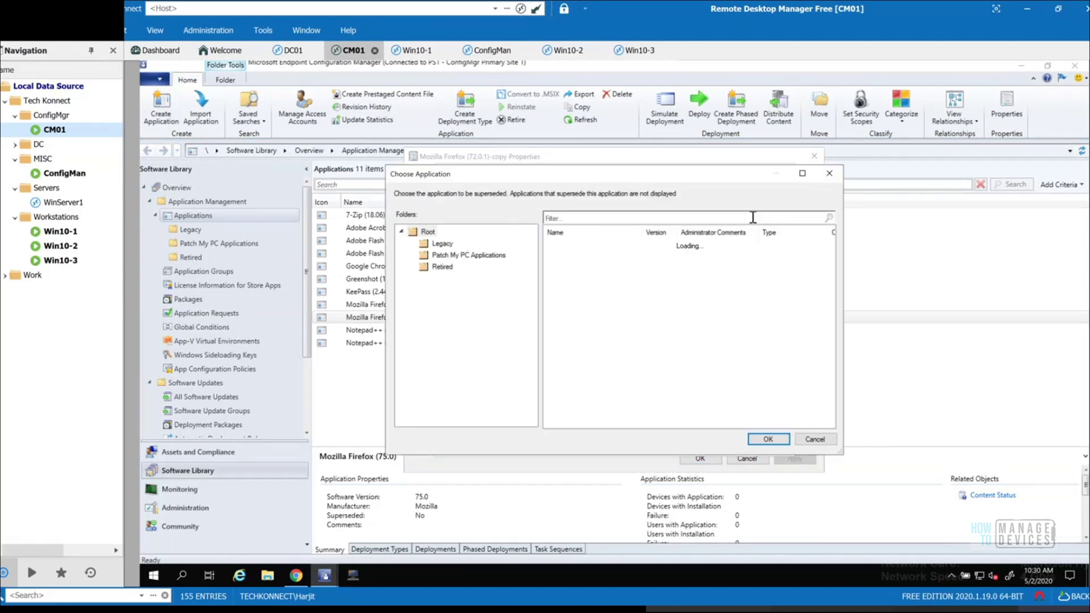
pyautogui.click(452, 245)
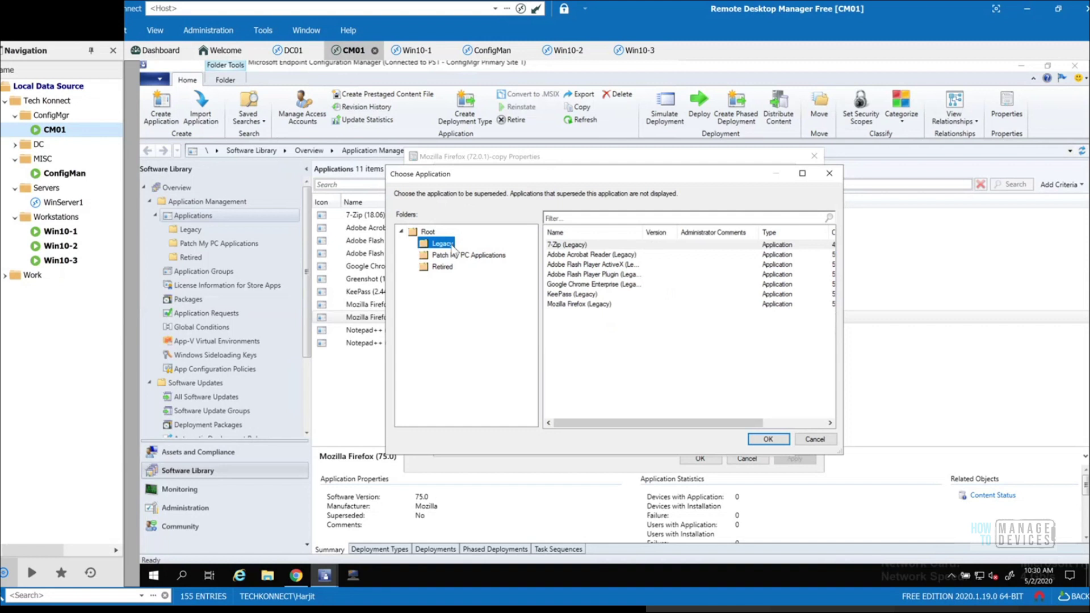
pyautogui.click(579, 304)
pyautogui.click(768, 439)
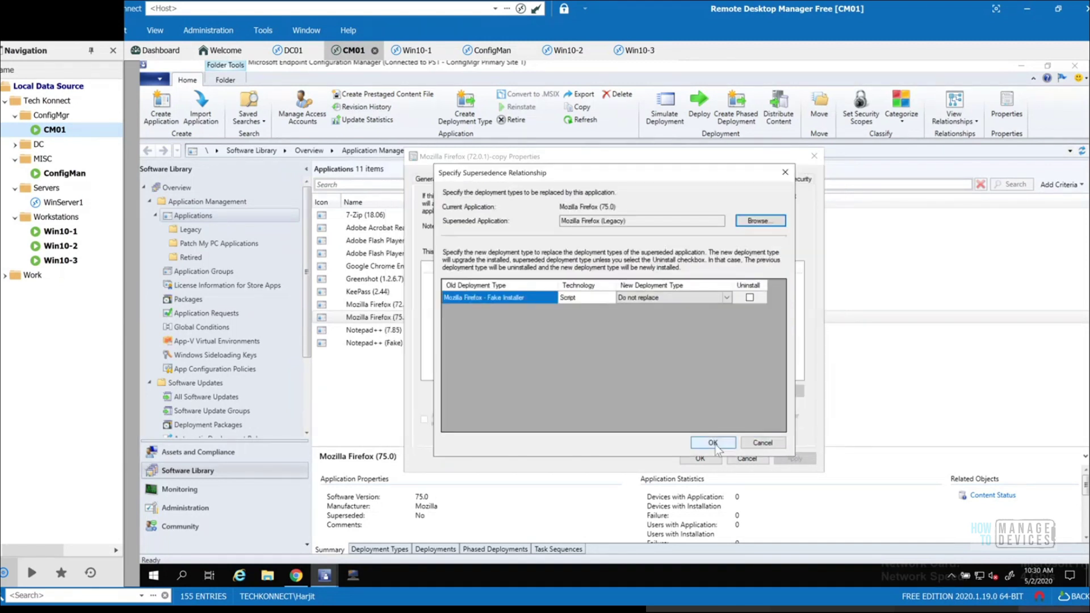
pyautogui.click(714, 444)
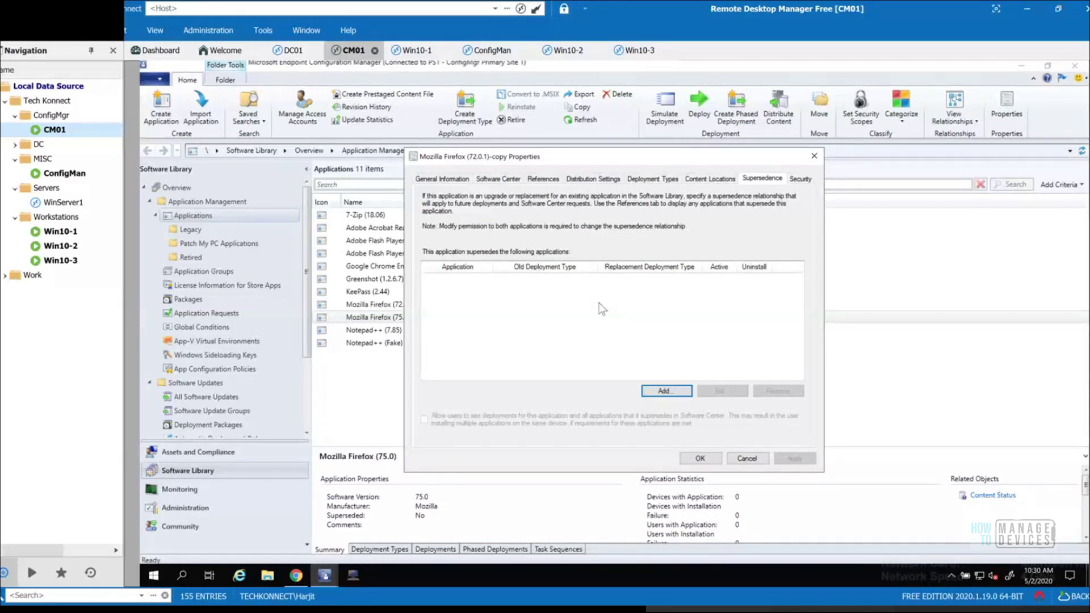
# - Supersede Mozilla Firefox (Legacy), replacing its Fake Installer deployment type with Mozilla Firefox - Script, and save the application
pyautogui.click(667, 390)
pyautogui.click(778, 222)
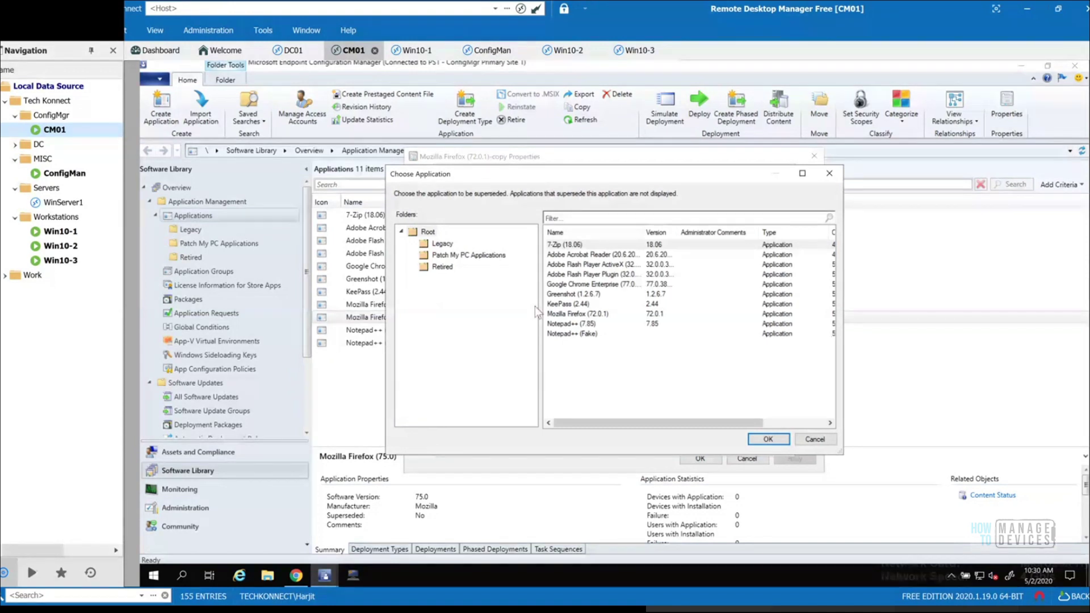
pyautogui.click(433, 244)
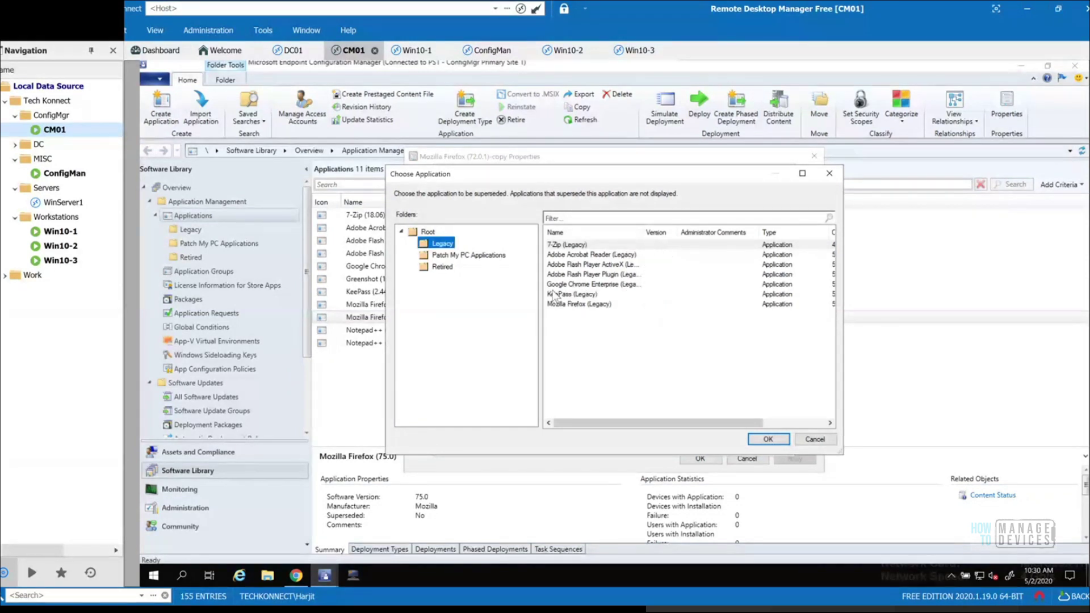
pyautogui.click(578, 304)
pyautogui.click(762, 440)
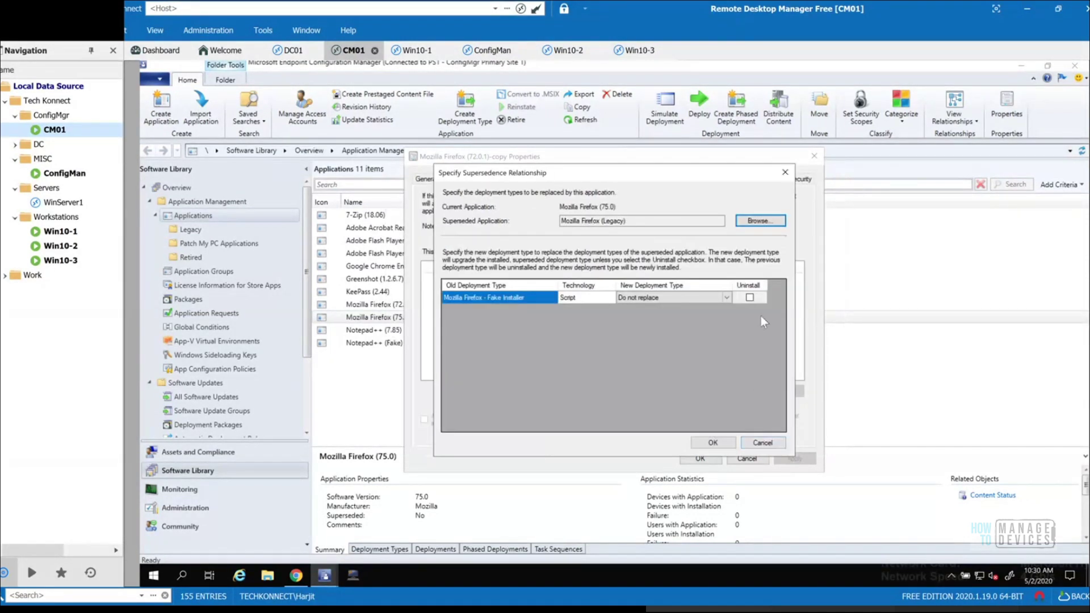
pyautogui.click(727, 298)
pyautogui.click(726, 299)
pyautogui.click(680, 314)
pyautogui.click(713, 442)
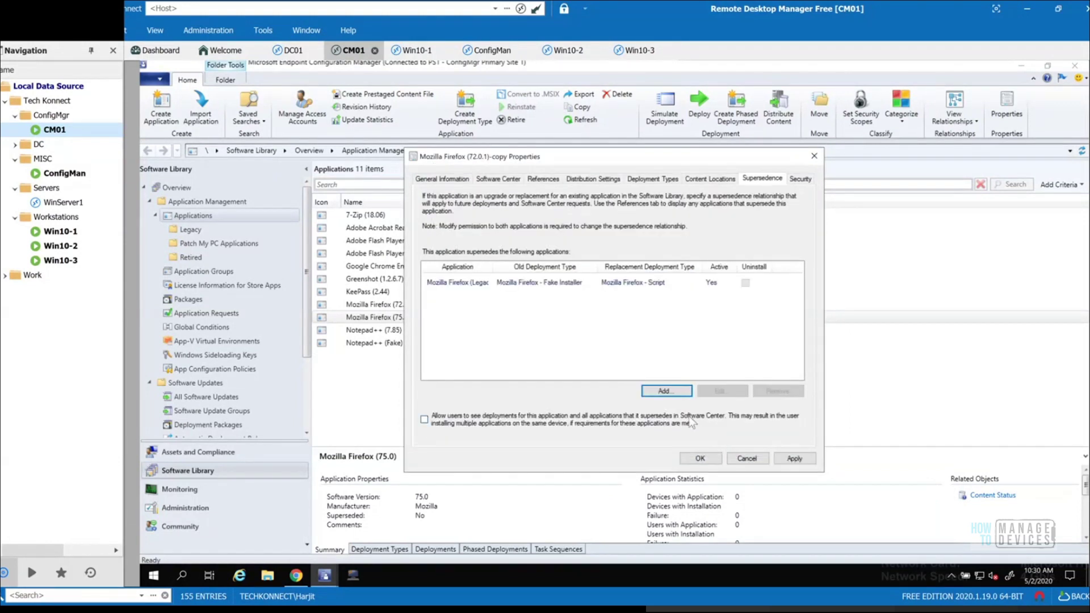
pyautogui.click(707, 460)
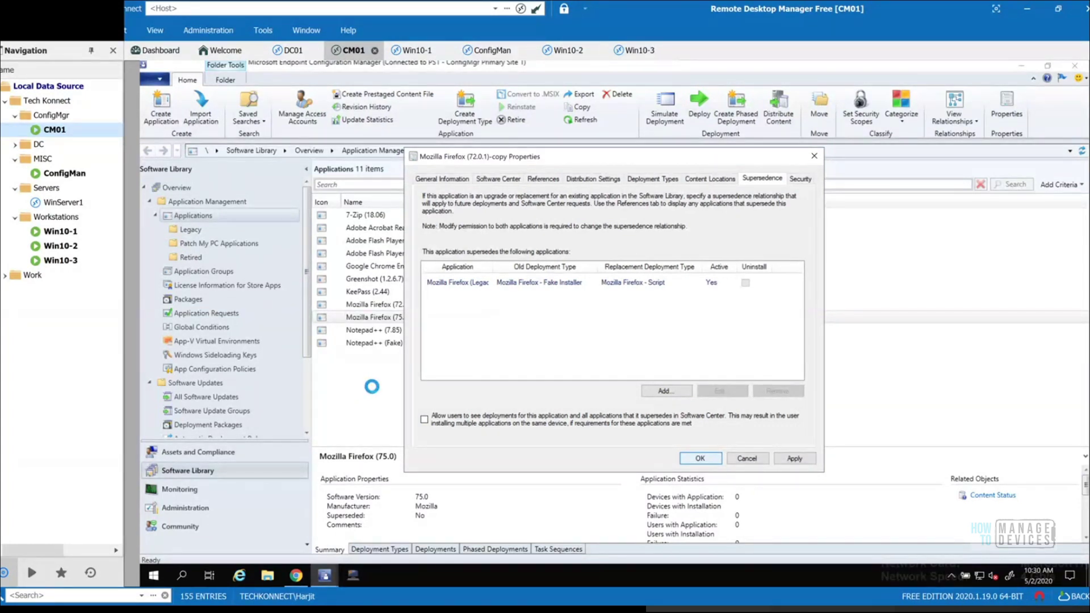
# - Set the detection version of Mozilla Firefox (Legacy)'s Fake Installer deployment type to less than 75.0.0.7398 and save the application
pyautogui.click(202, 230)
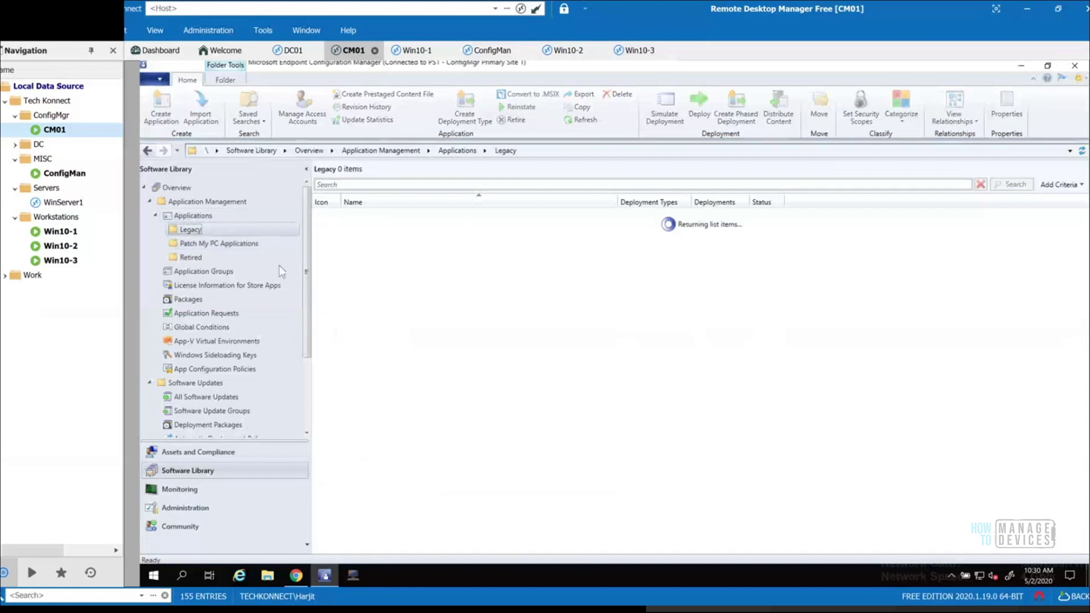
pyautogui.click(374, 293)
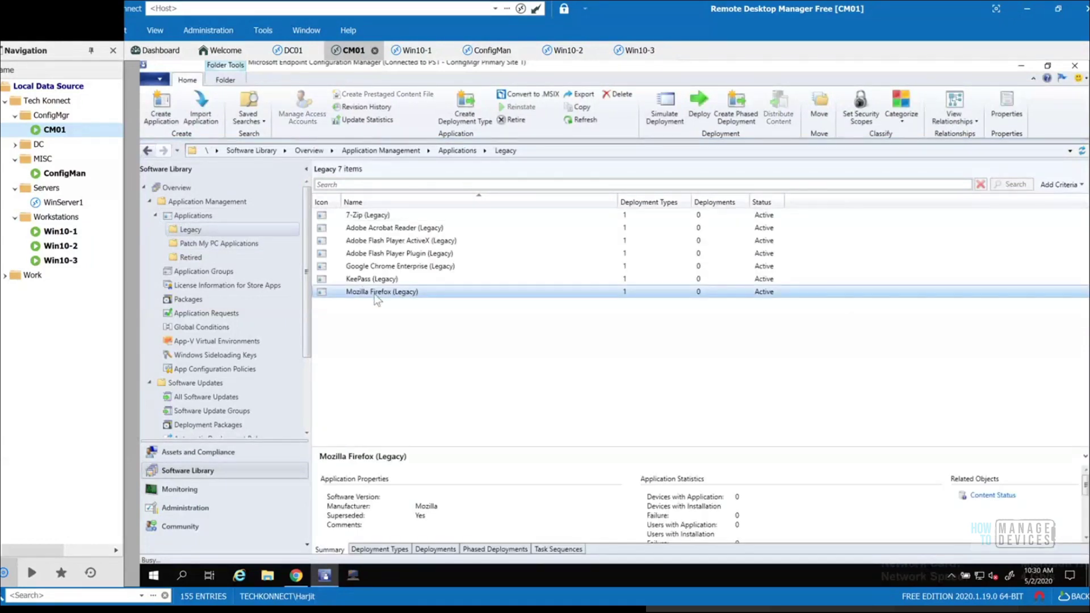
pyautogui.doubleClick(374, 294)
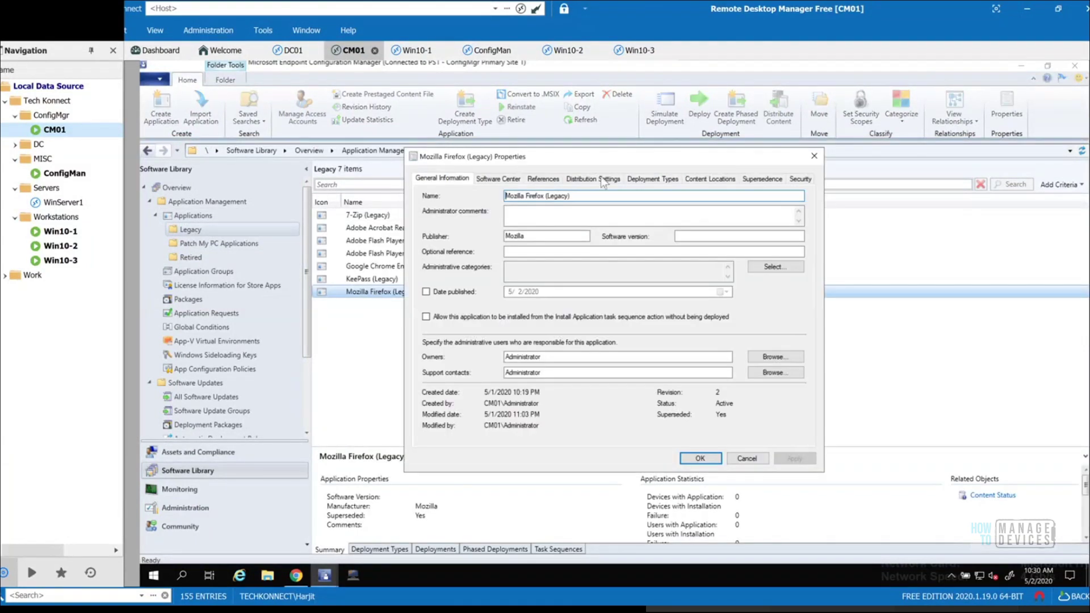
pyautogui.click(655, 180)
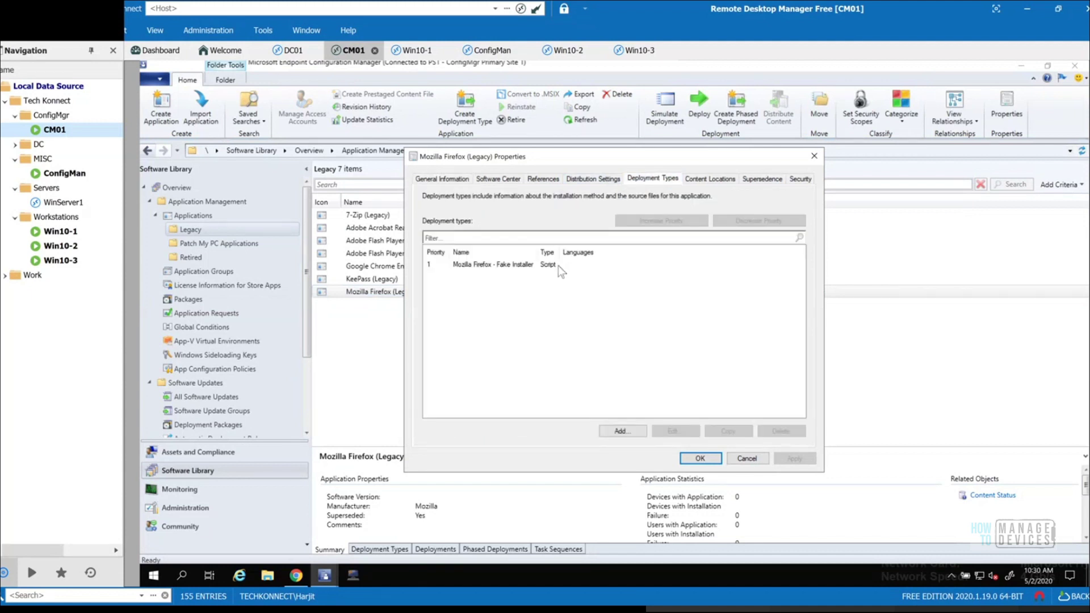
pyautogui.click(557, 265)
pyautogui.click(675, 431)
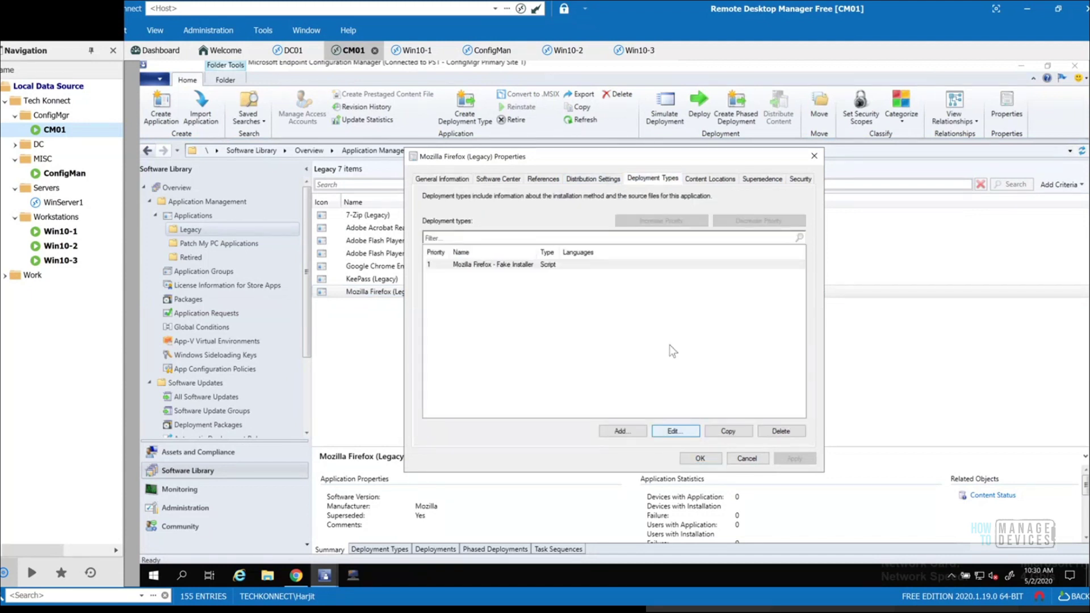
pyautogui.click(556, 180)
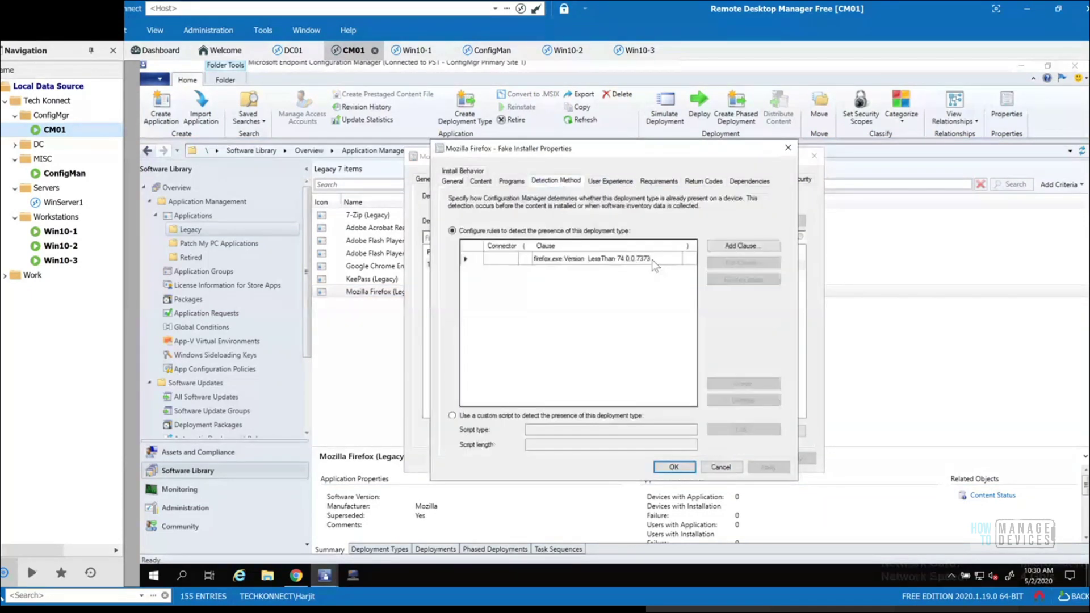
pyautogui.click(652, 260)
pyautogui.click(738, 264)
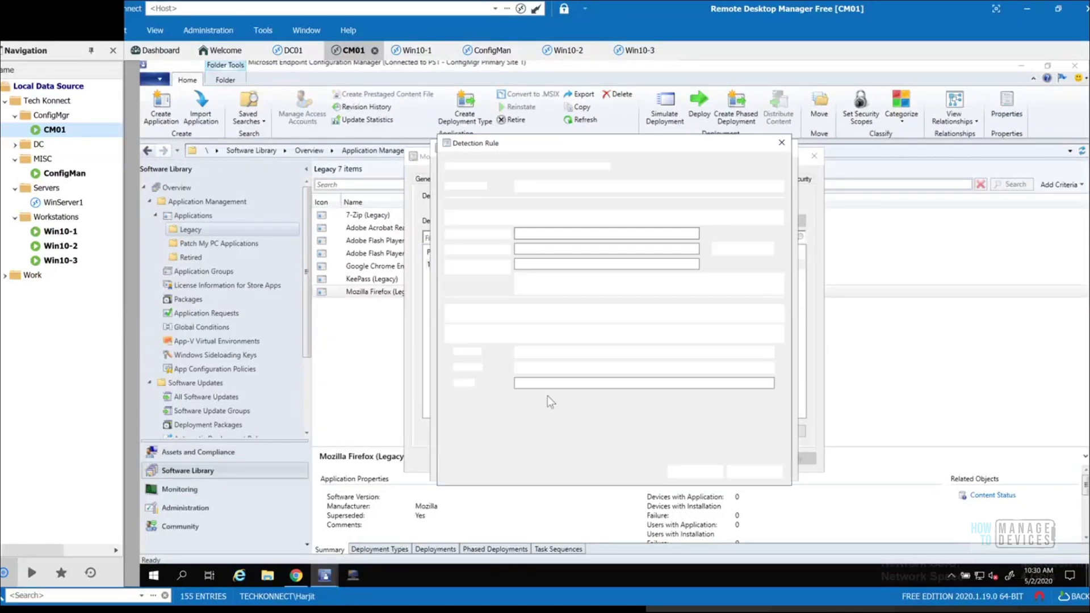
pyautogui.moveTo(557, 382); pyautogui.dragTo(448, 383)
pyautogui.write('75.0.0.7398')
pyautogui.click(684, 472)
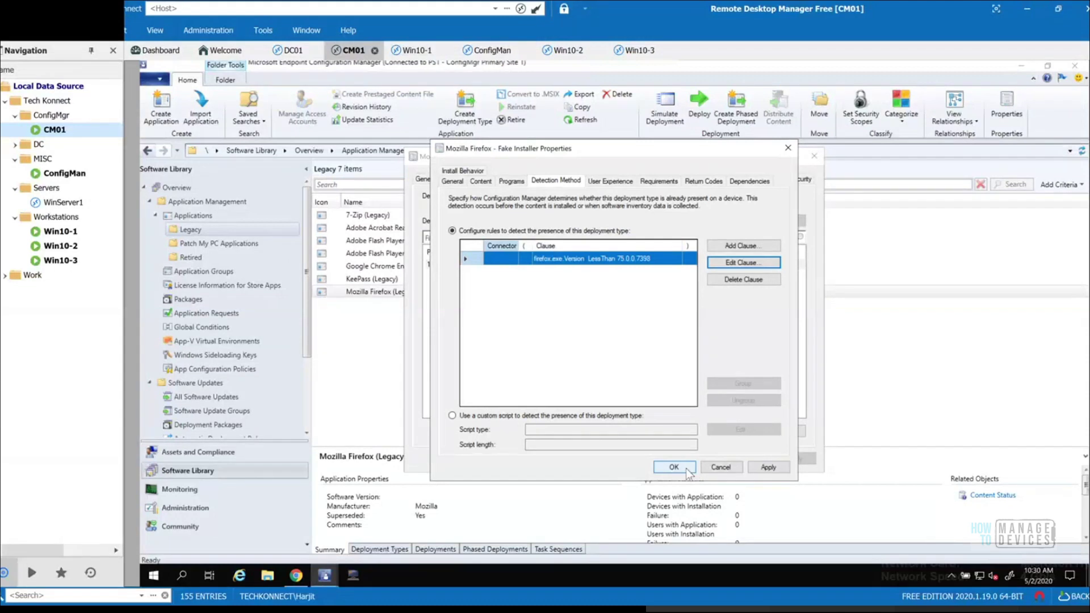
pyautogui.click(685, 468)
pyautogui.click(700, 459)
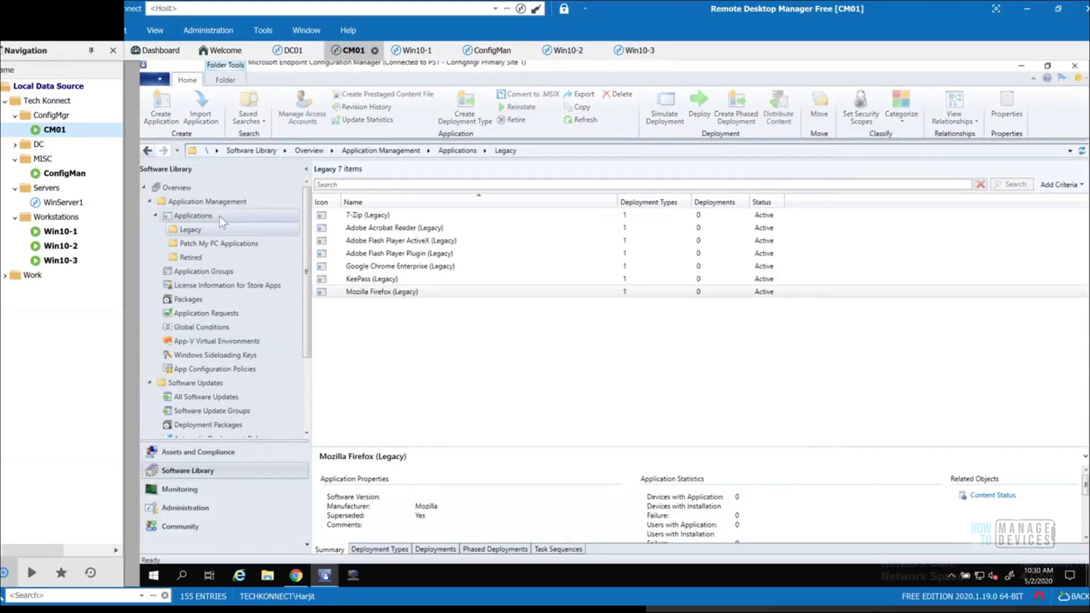
# - Check the deployments of Mozilla Firefox (72.0.1) in the main Applications list
pyautogui.click(220, 216)
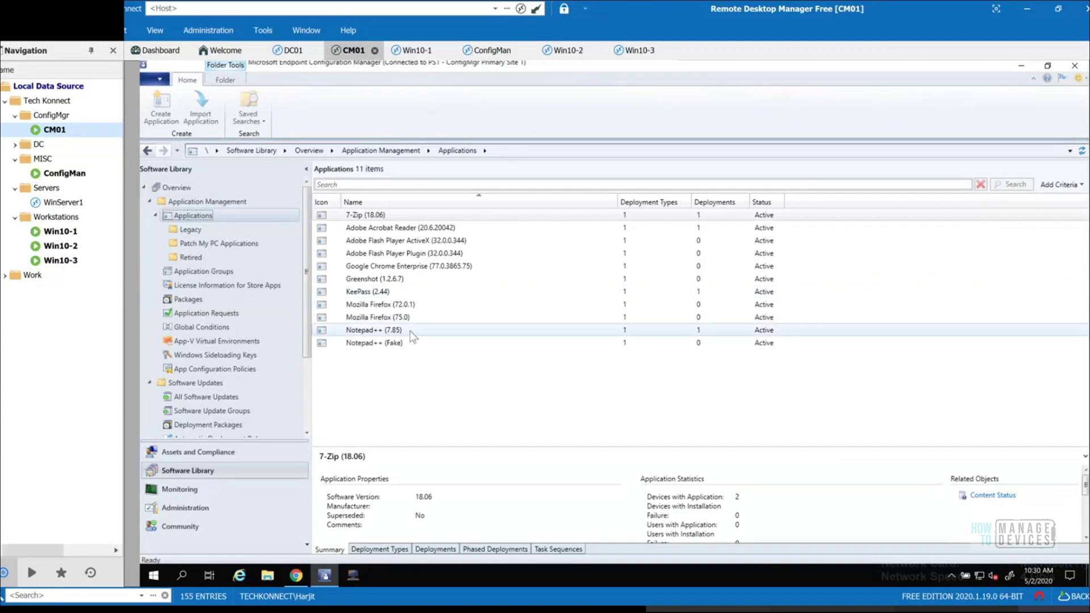
pyautogui.click(392, 305)
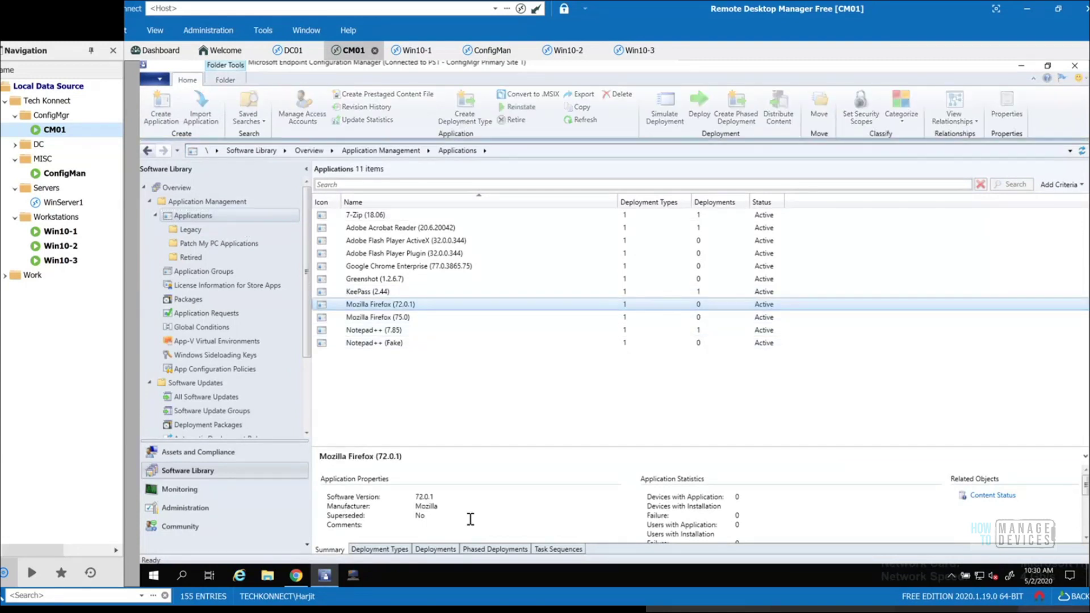
pyautogui.click(442, 545)
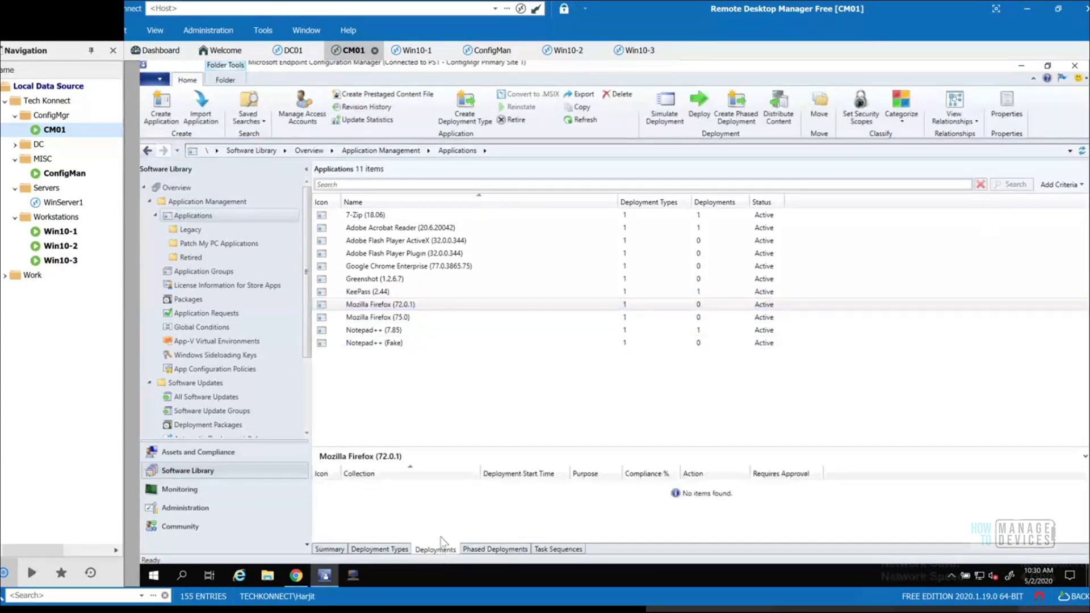
# - Update the content of the Mozilla Firefox - Script deployment type belonging to Mozilla Firefox (75.0)
pyautogui.click(397, 318)
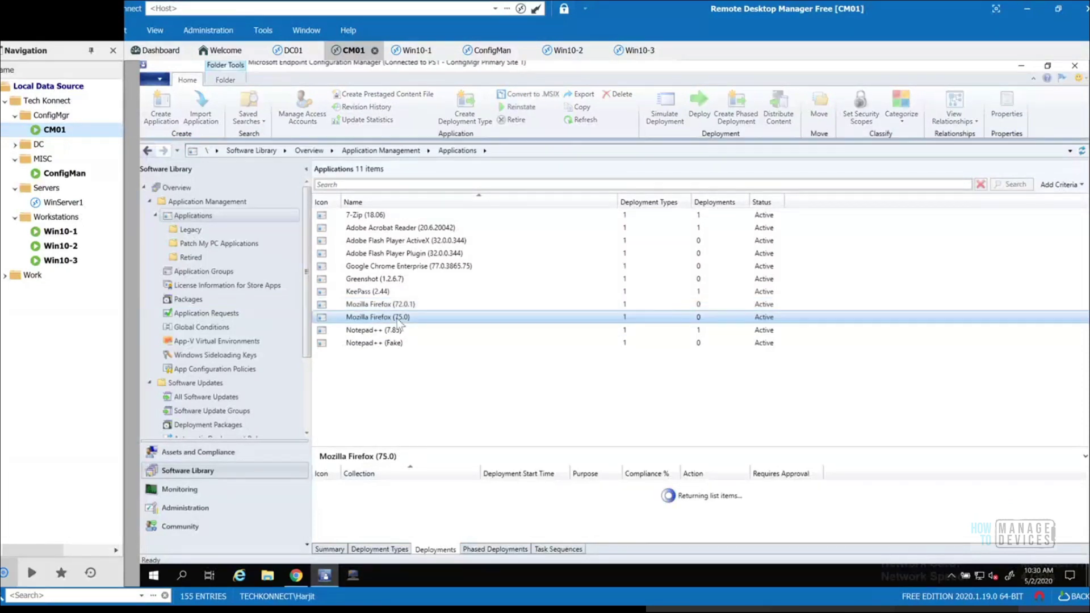
pyautogui.click(381, 550)
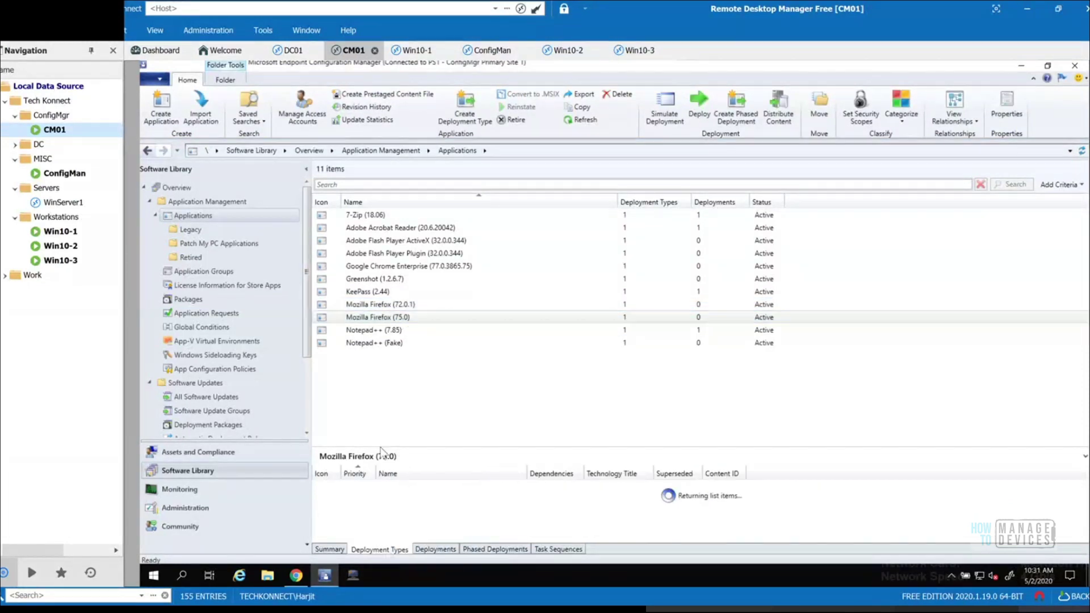
pyautogui.rightClick(391, 488)
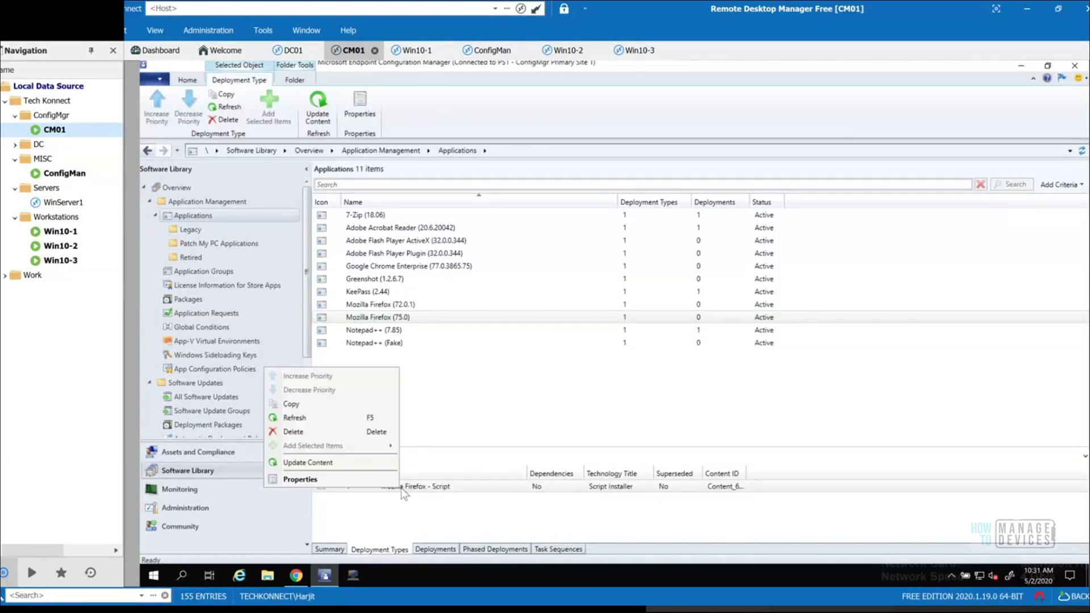
pyautogui.click(319, 461)
pyautogui.click(647, 368)
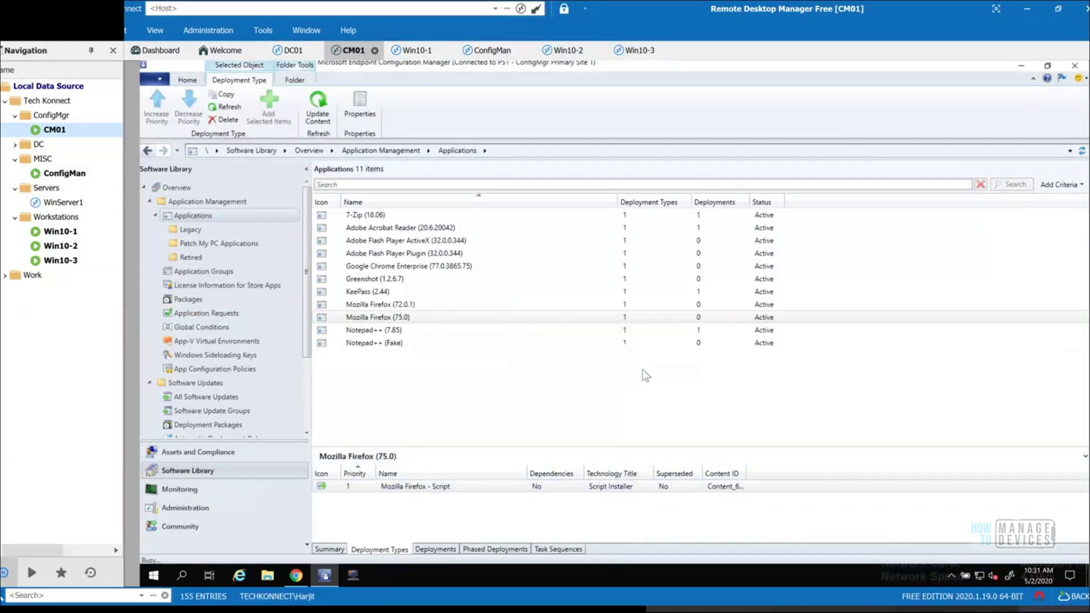
# - Start a deployment of Mozilla Firefox (75.0) targeting the device collection All Desktop and Server Clients
pyautogui.click(435, 547)
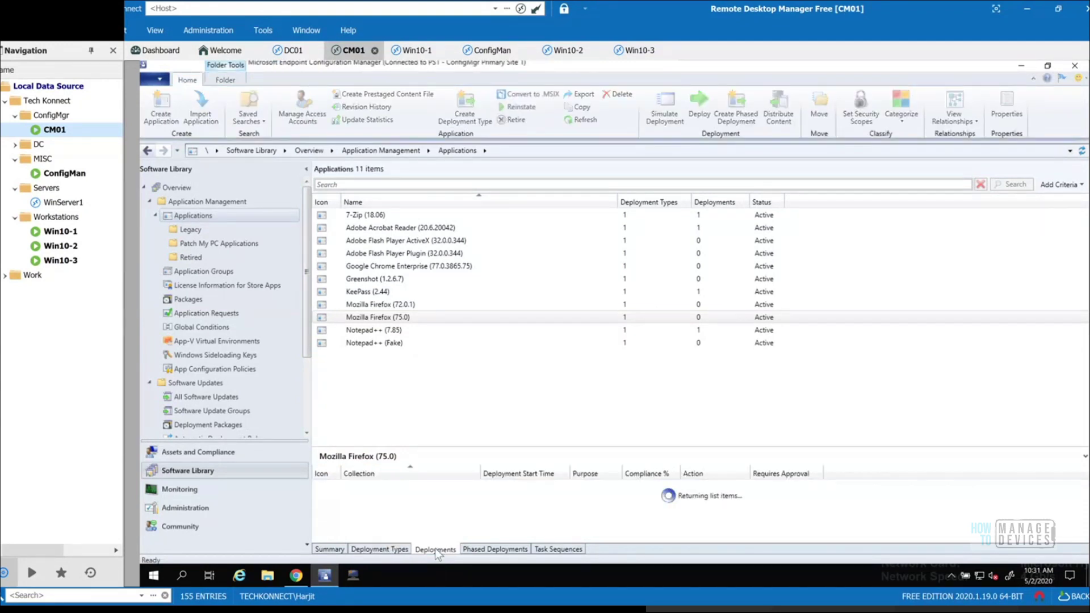
pyautogui.rightClick(392, 316)
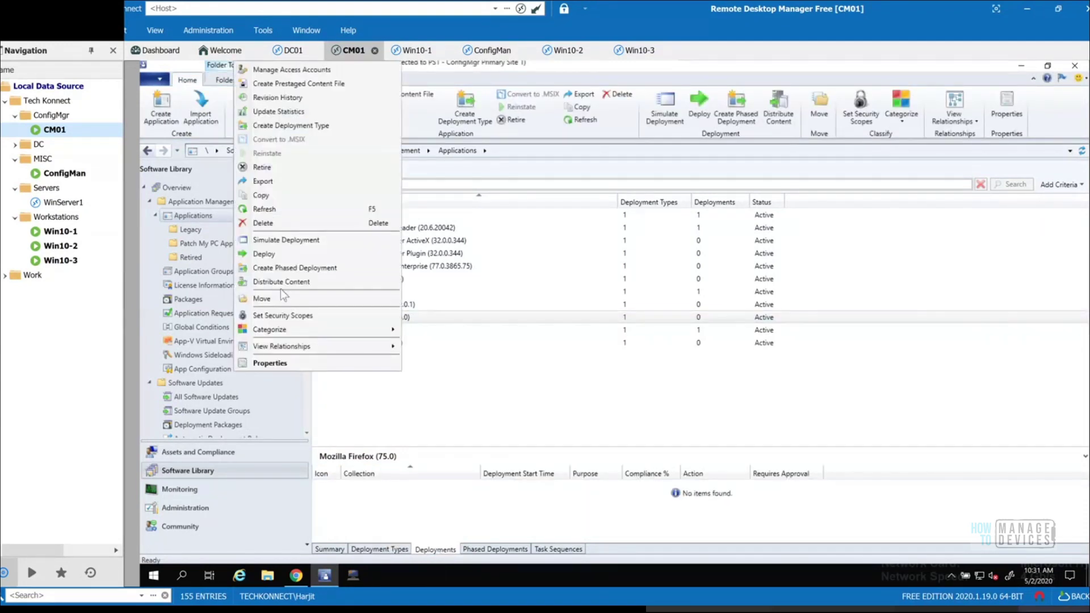
pyautogui.click(283, 255)
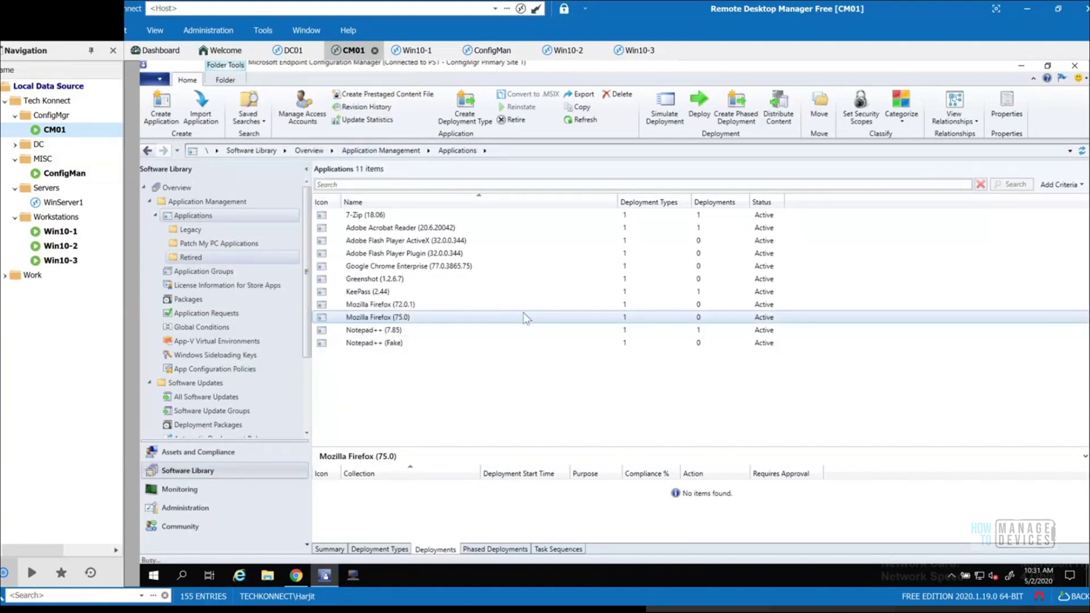
pyautogui.click(775, 238)
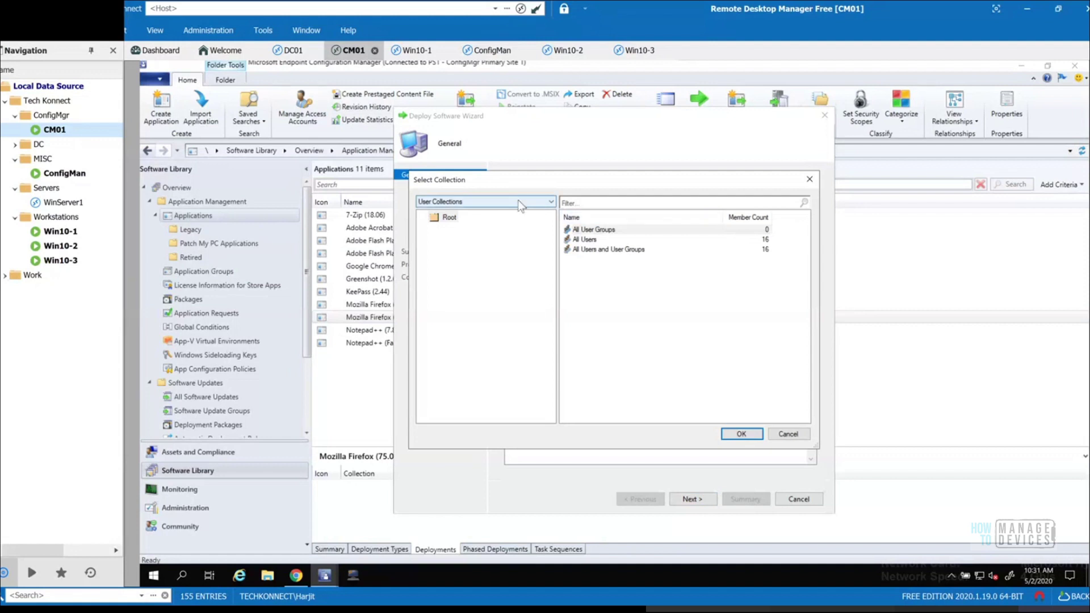
pyautogui.click(517, 200)
pyautogui.click(500, 220)
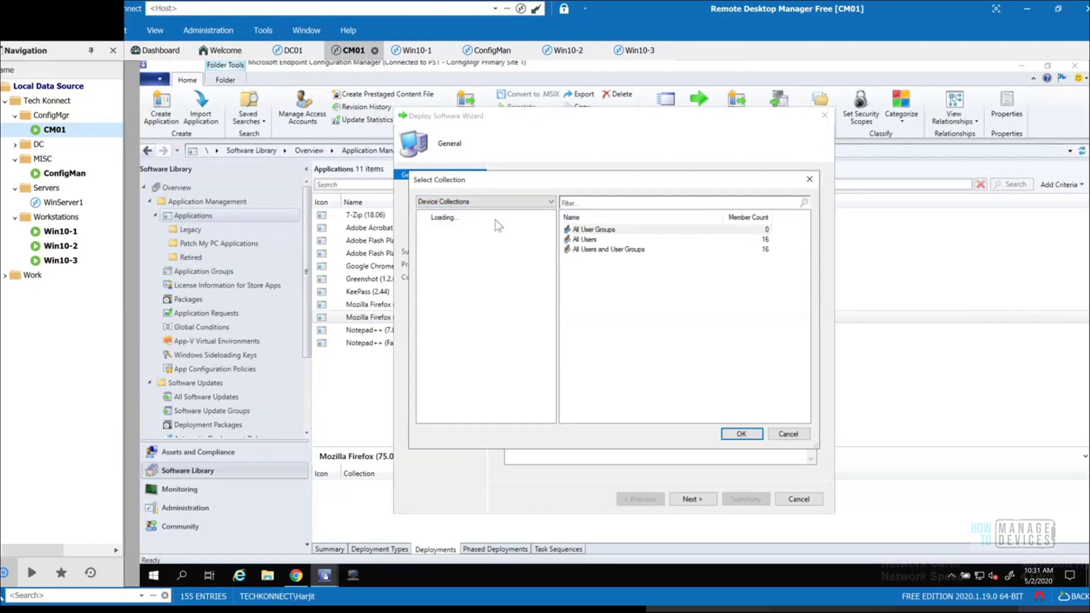
pyautogui.click(603, 230)
pyautogui.click(741, 434)
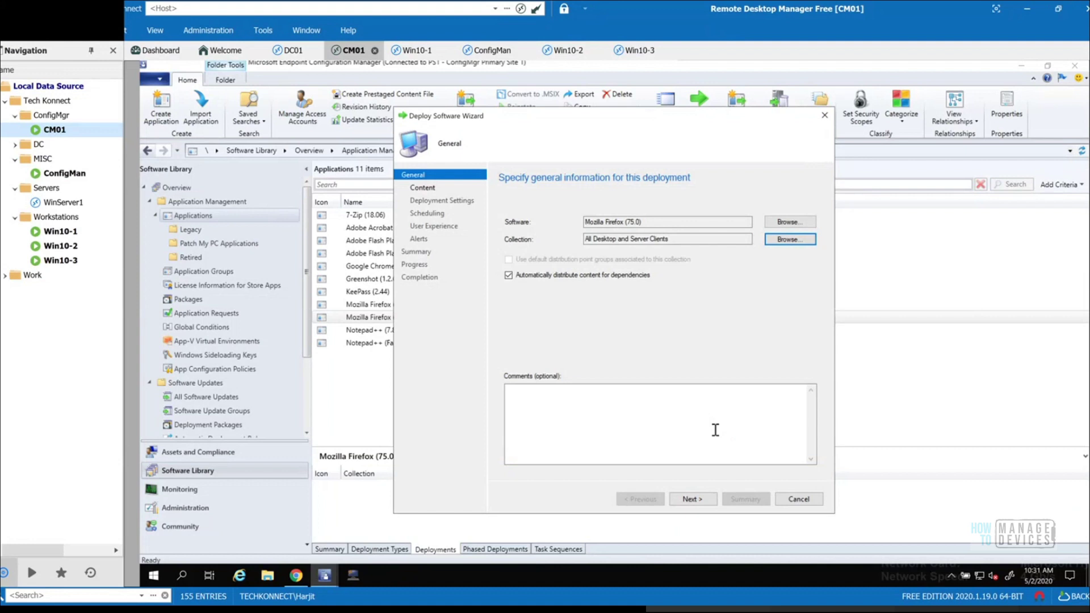
pyautogui.click(706, 503)
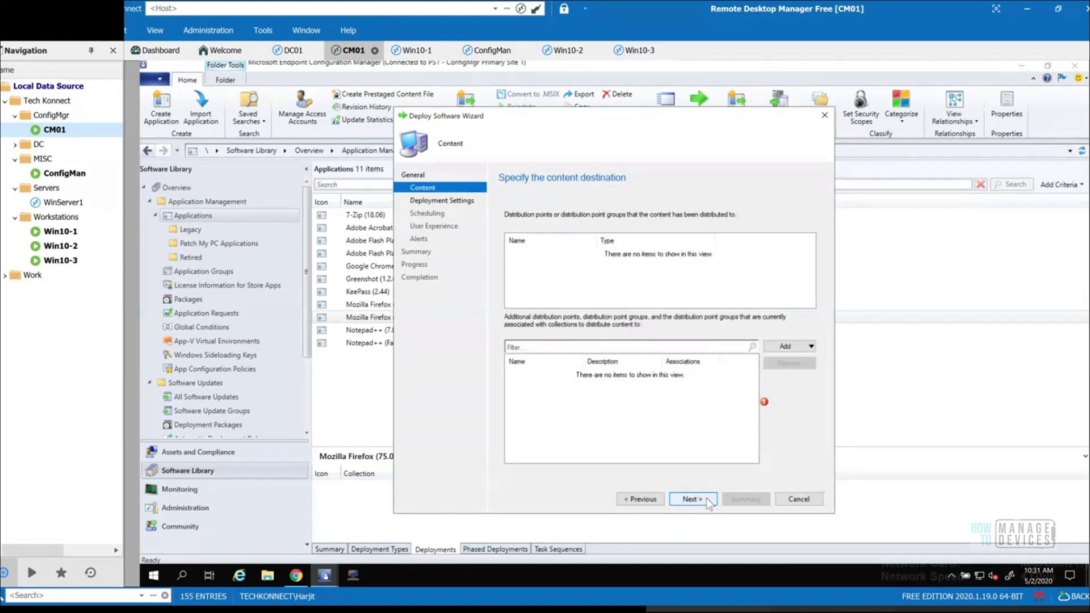
# - Add the distribution point CM01.TECHKONNECT.DHALICO.COM as the deployment's content destination
pyautogui.click(707, 499)
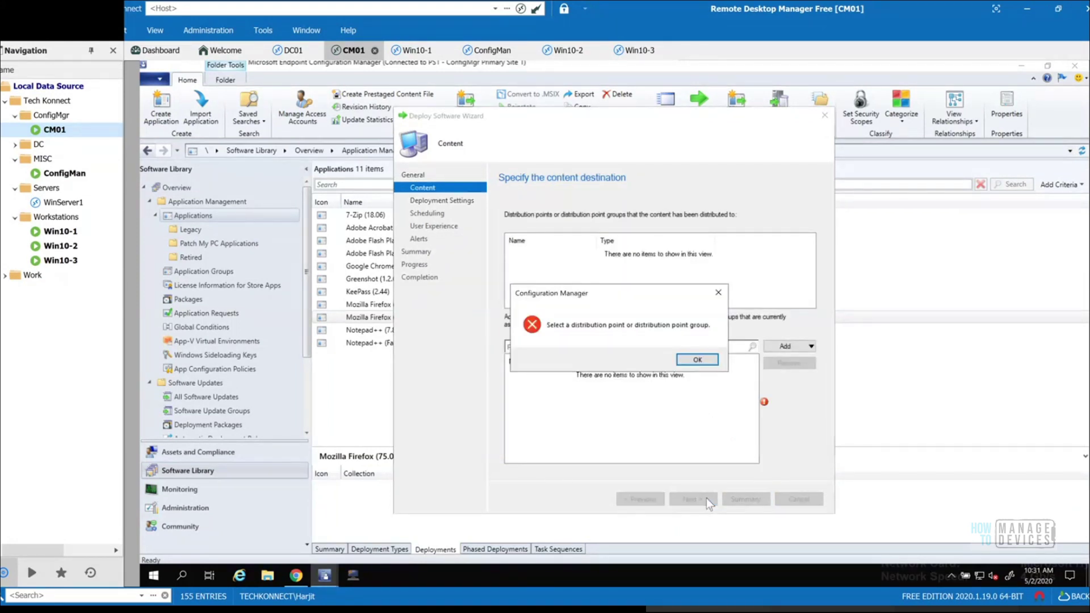
pyautogui.click(697, 360)
pyautogui.click(789, 346)
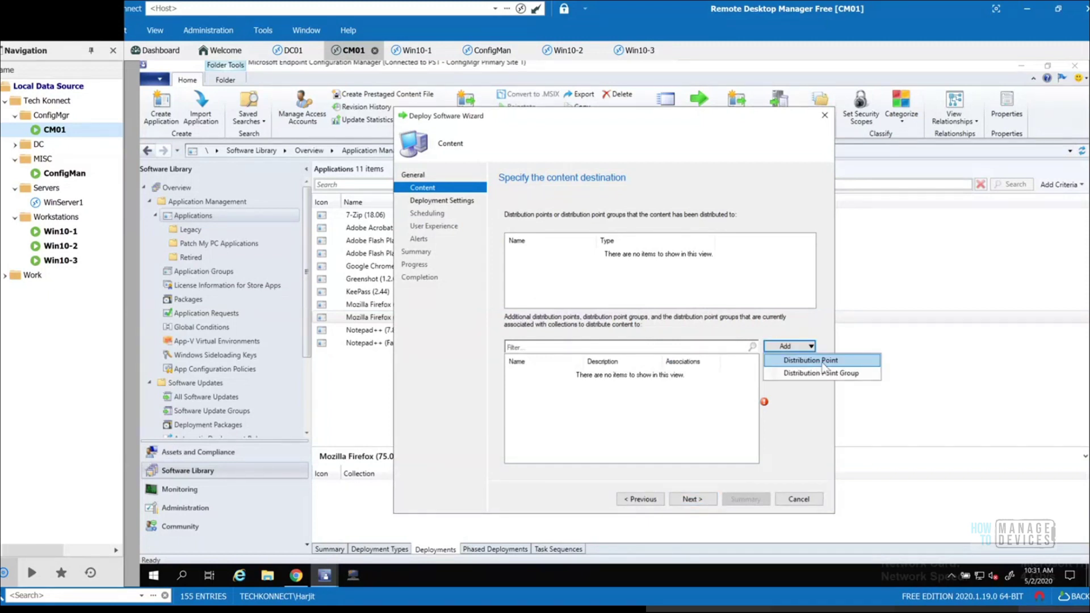
pyautogui.click(825, 367)
pyautogui.click(460, 269)
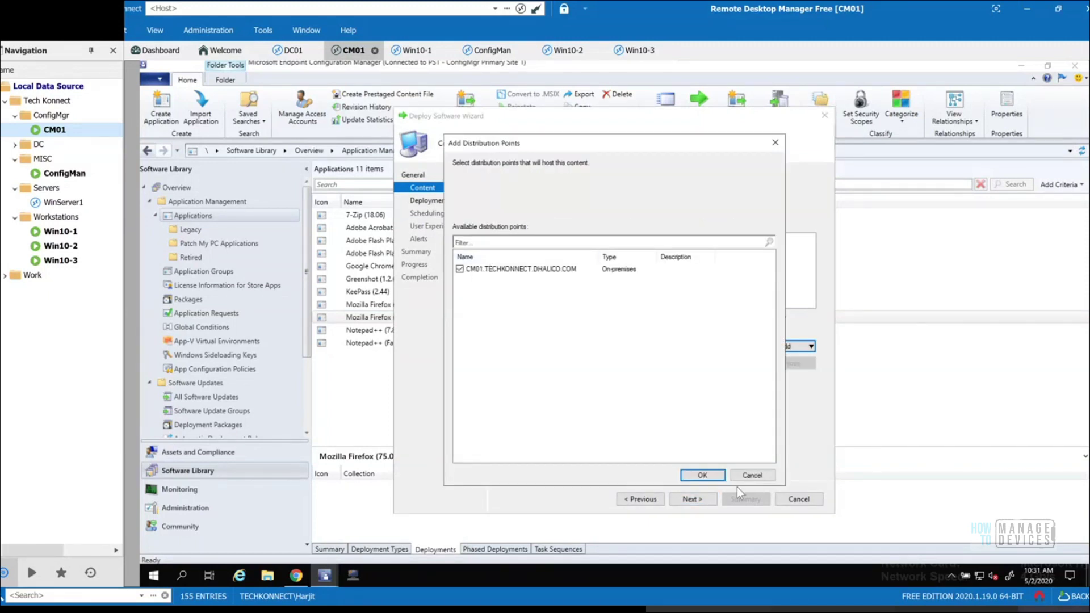
pyautogui.click(710, 476)
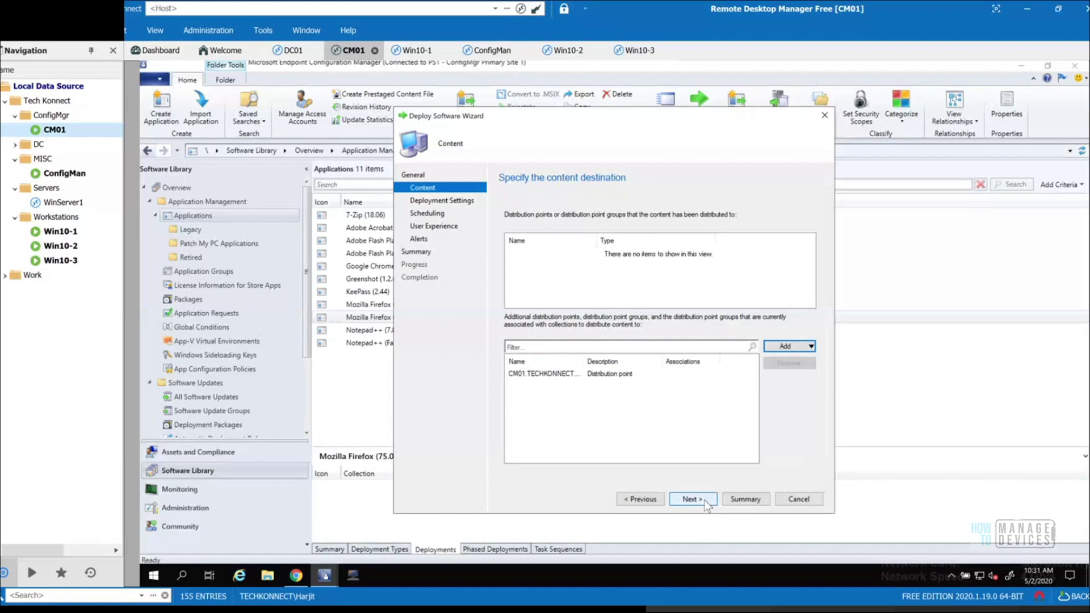
pyautogui.click(705, 500)
# - Allow end users to attempt to repair the application and automatically upgrade any superseded versions
pyautogui.click(546, 270)
pyautogui.click(546, 365)
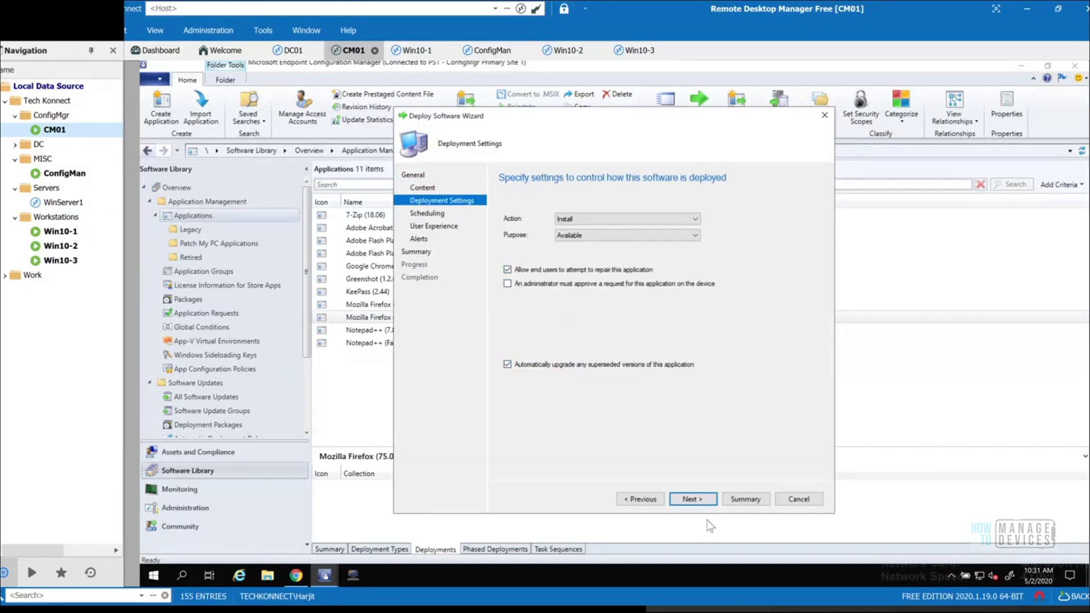
pyautogui.click(704, 500)
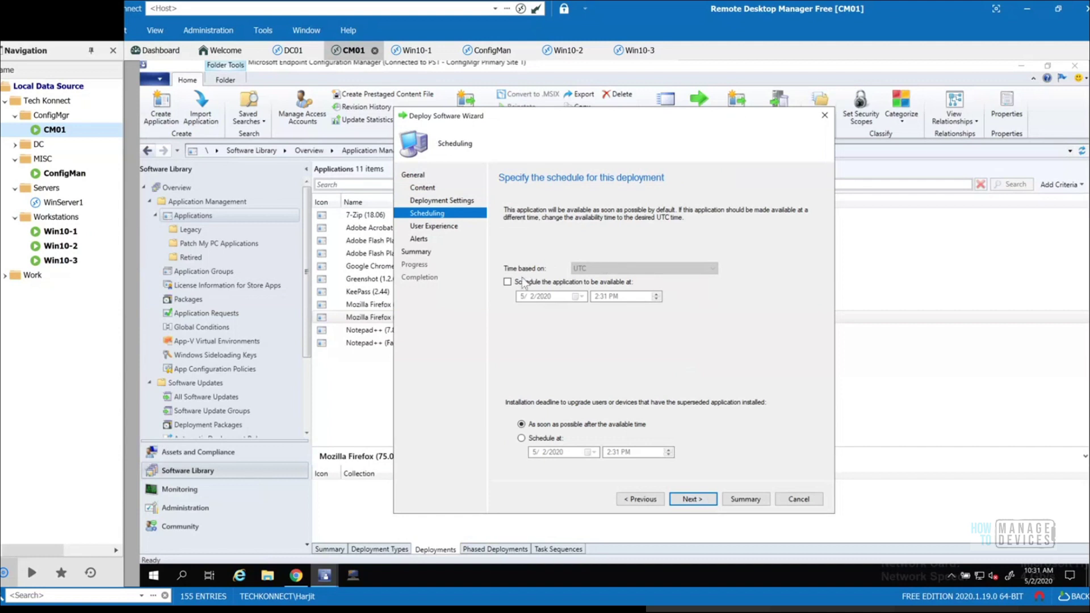
# - Schedule the application to be available on 5/2/2020 at 10:30 AM, based on client local time
pyautogui.click(523, 282)
pyautogui.click(591, 268)
pyautogui.click(596, 286)
pyautogui.click(596, 296)
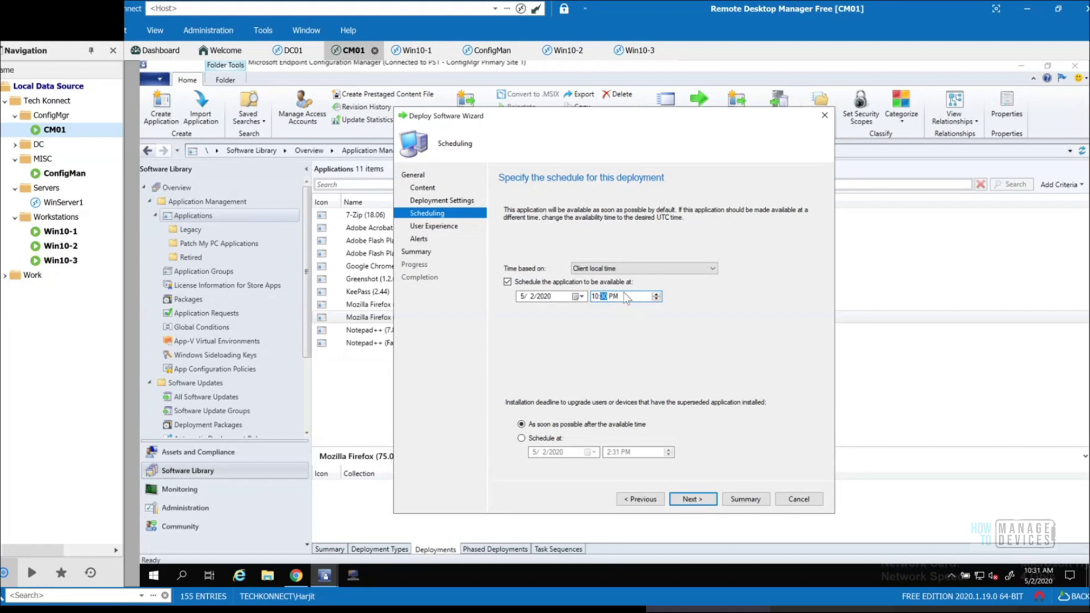
pyautogui.click(614, 297)
pyautogui.press('Down')
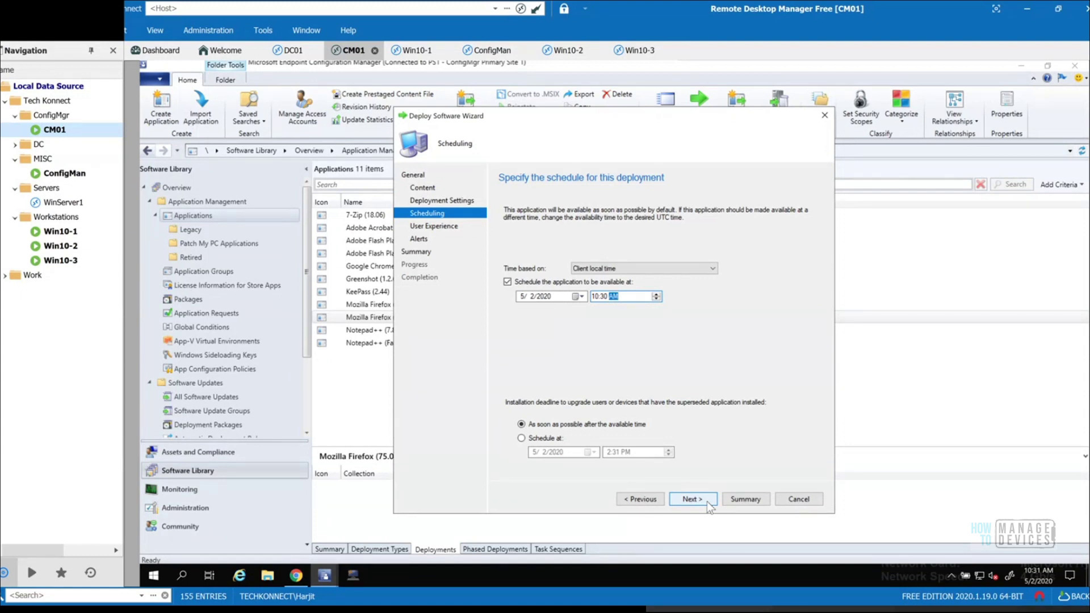
# - Switch the deployment purpose to Required to compare its options, and set it back to Available
pyautogui.click(639, 499)
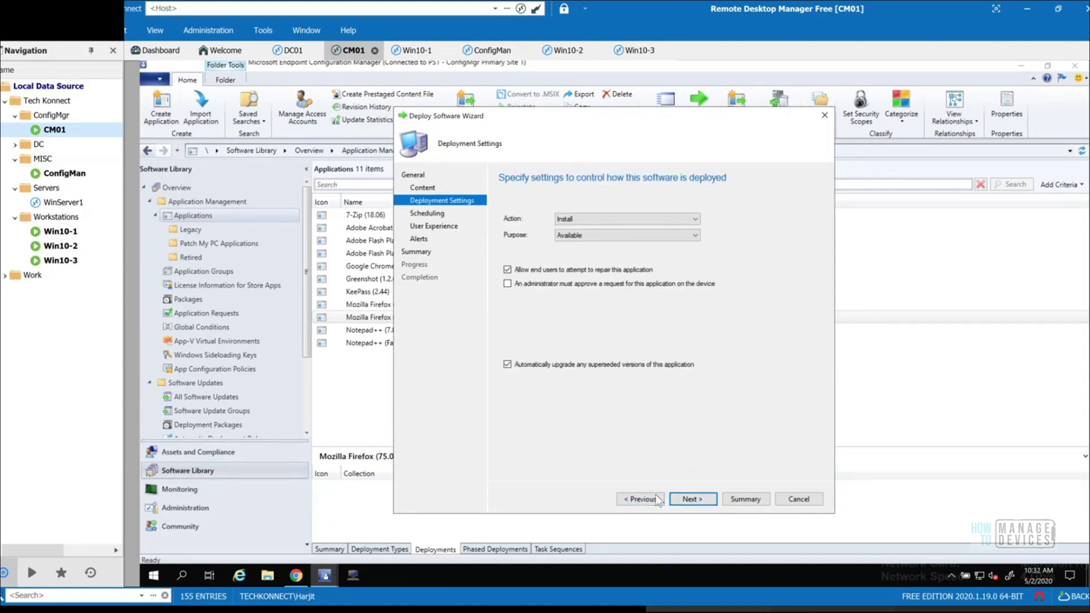
pyautogui.click(582, 234)
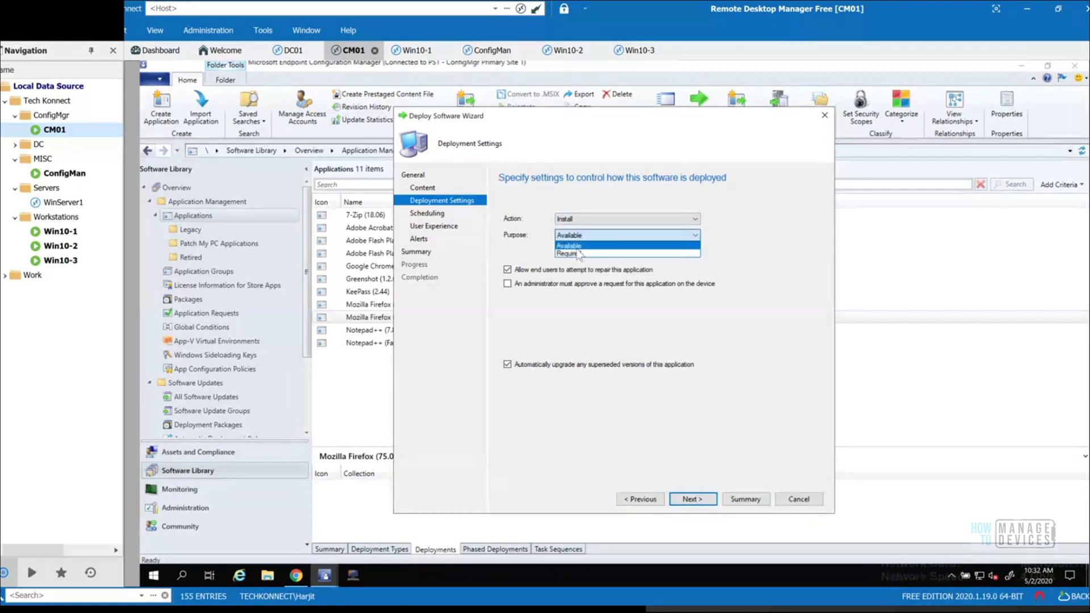
pyautogui.click(575, 253)
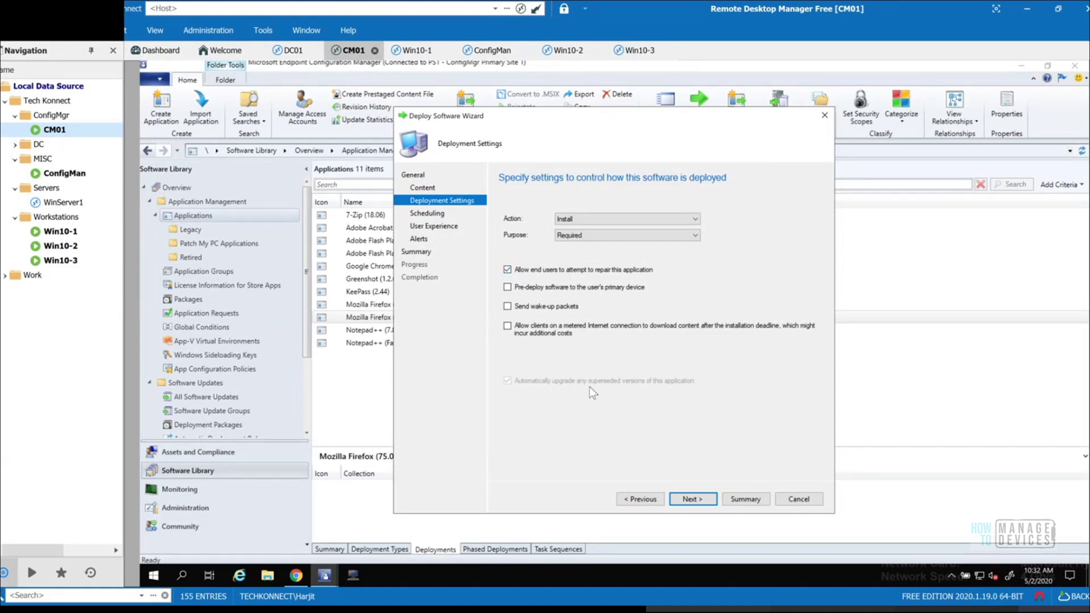
pyautogui.click(595, 233)
pyautogui.click(586, 246)
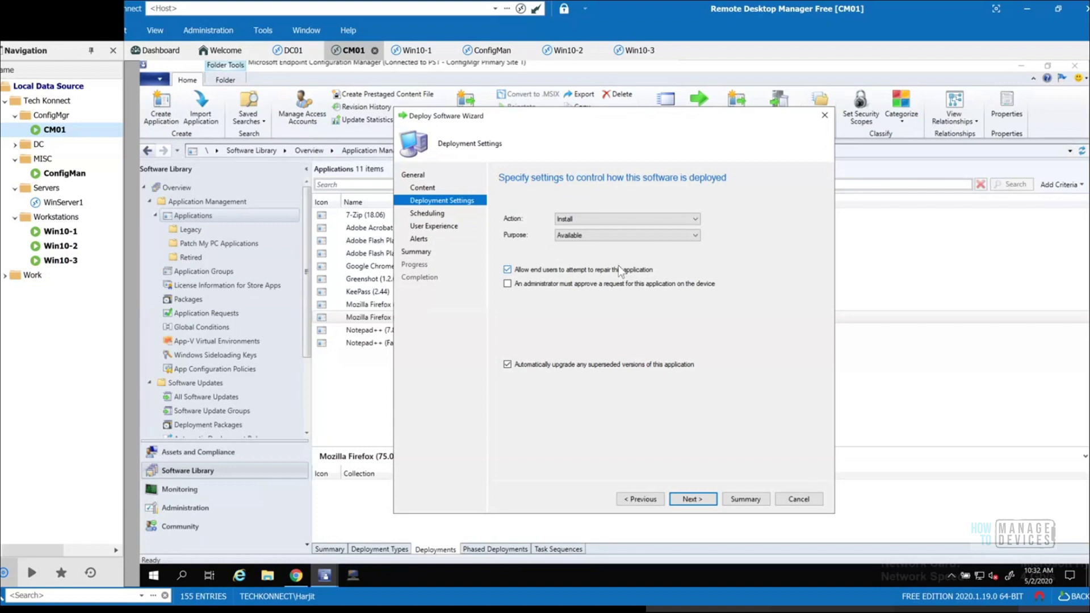
pyautogui.click(692, 500)
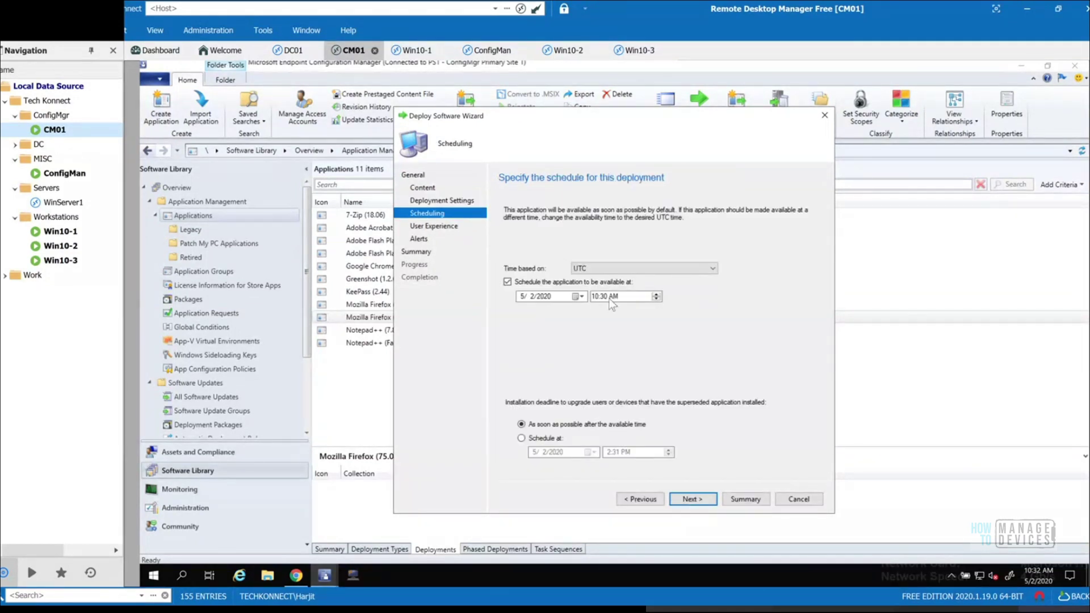
# - Base the schedule on client local time and set the superseded application's upgrade deadline to 5/2/2020 at 10:30 AM
pyautogui.click(611, 269)
pyautogui.click(611, 280)
pyautogui.click(566, 453)
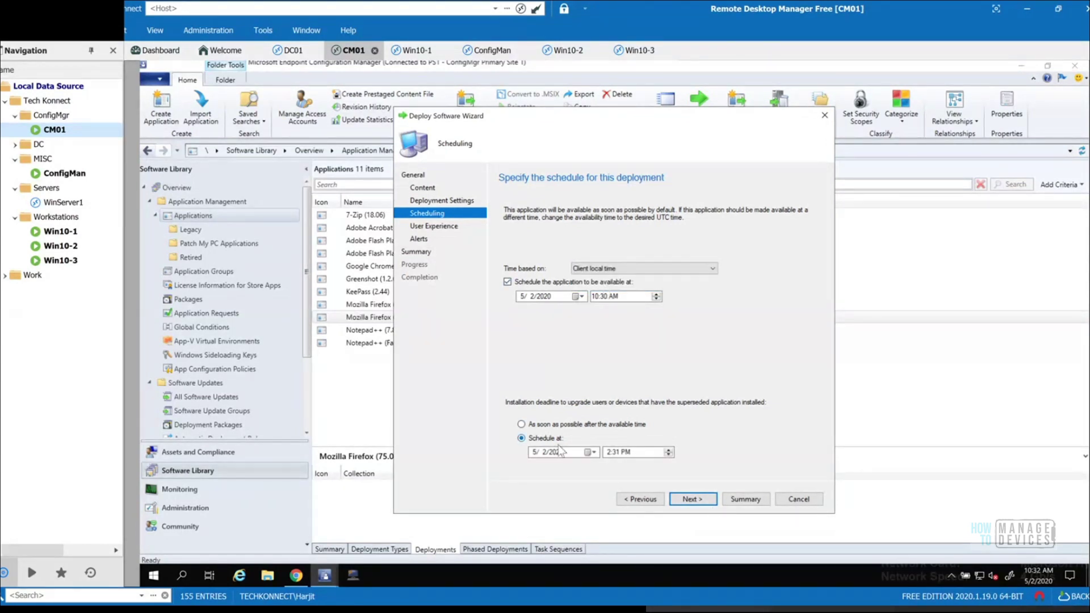
pyautogui.click(607, 453)
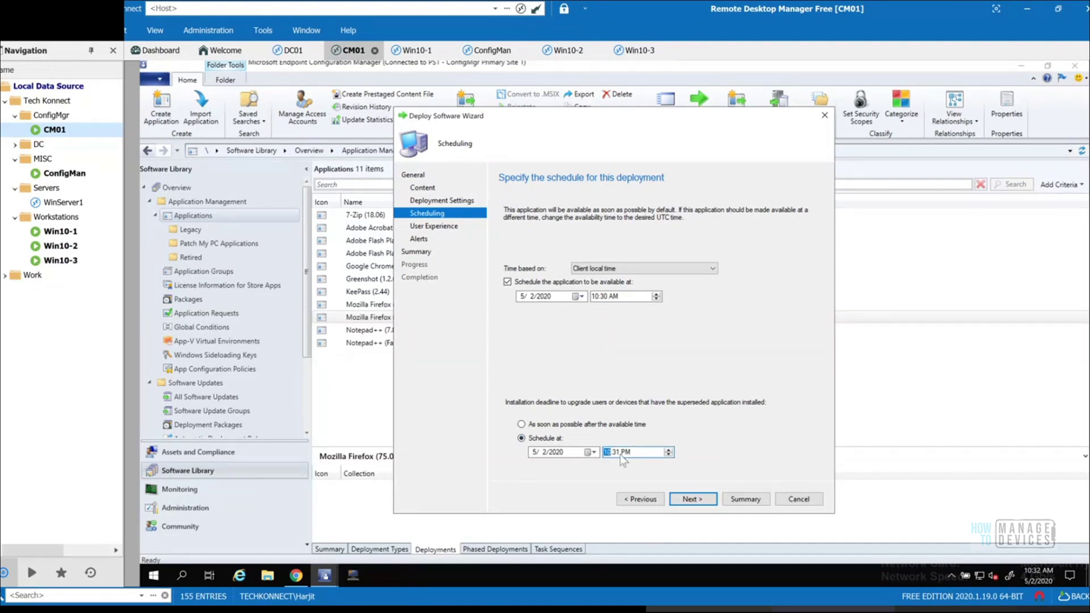
pyautogui.click(616, 453)
pyautogui.click(627, 452)
pyautogui.write('a')
pyautogui.click(692, 500)
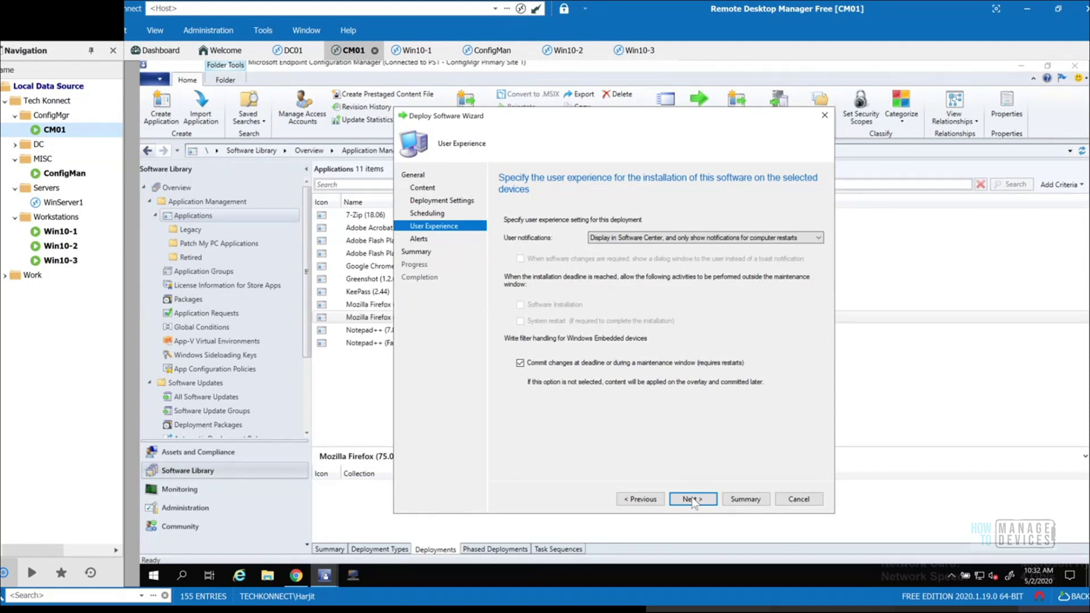
# - Keep the default user experience and alert options, and complete the Mozilla Firefox (75.0) deployment
pyautogui.click(693, 499)
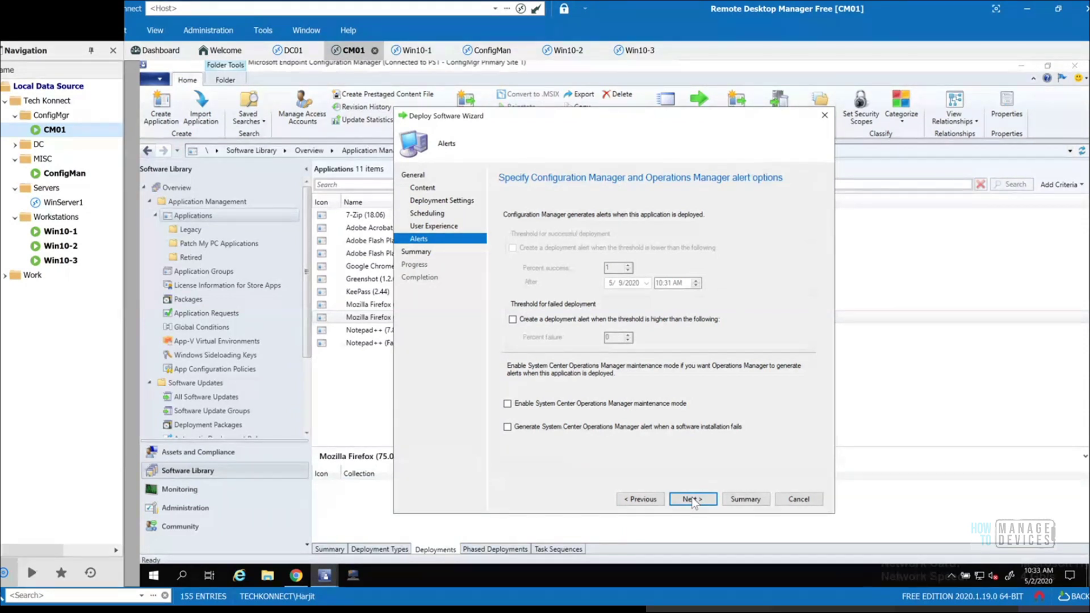
pyautogui.click(692, 501)
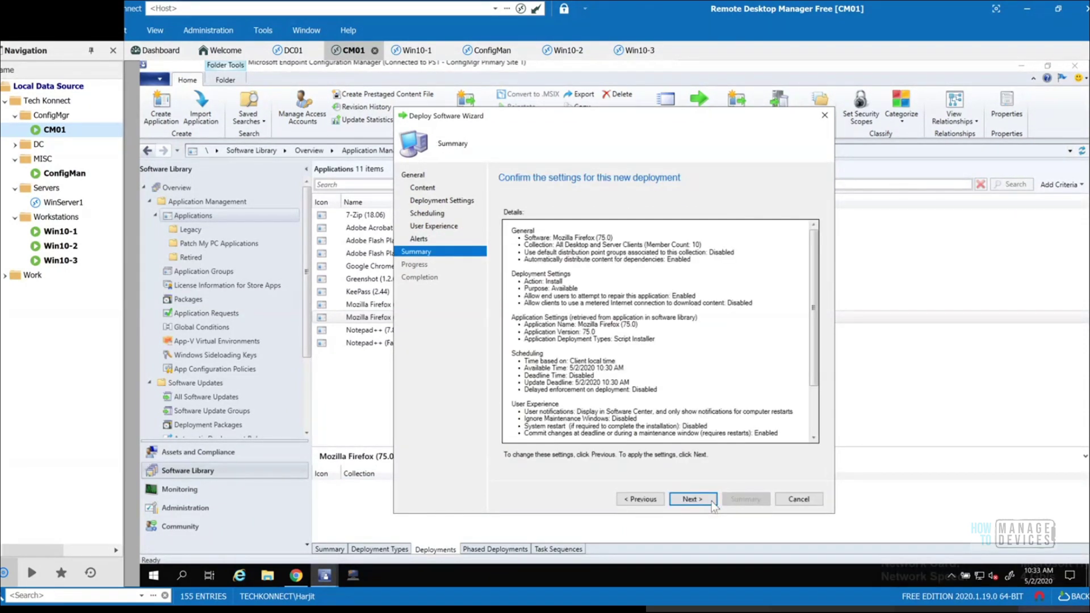
pyautogui.click(712, 501)
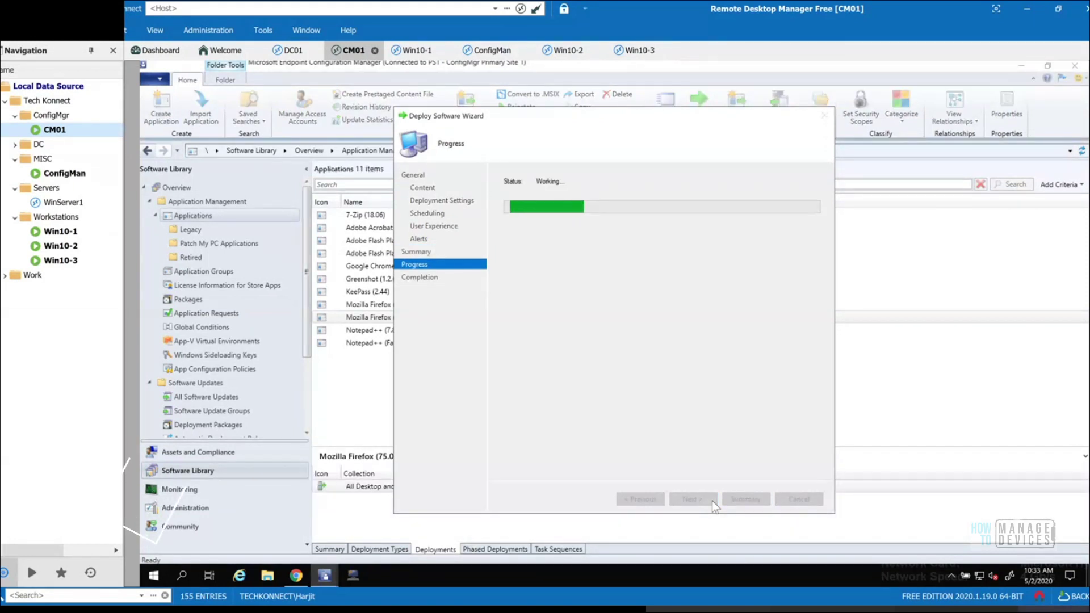
pyautogui.click(799, 499)
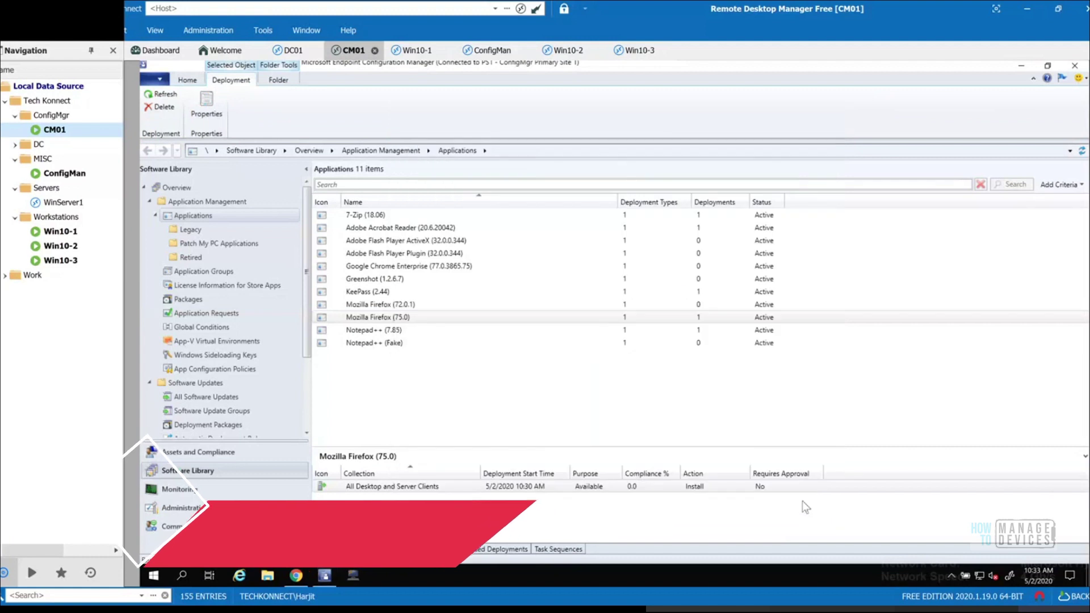
pyautogui.click(407, 320)
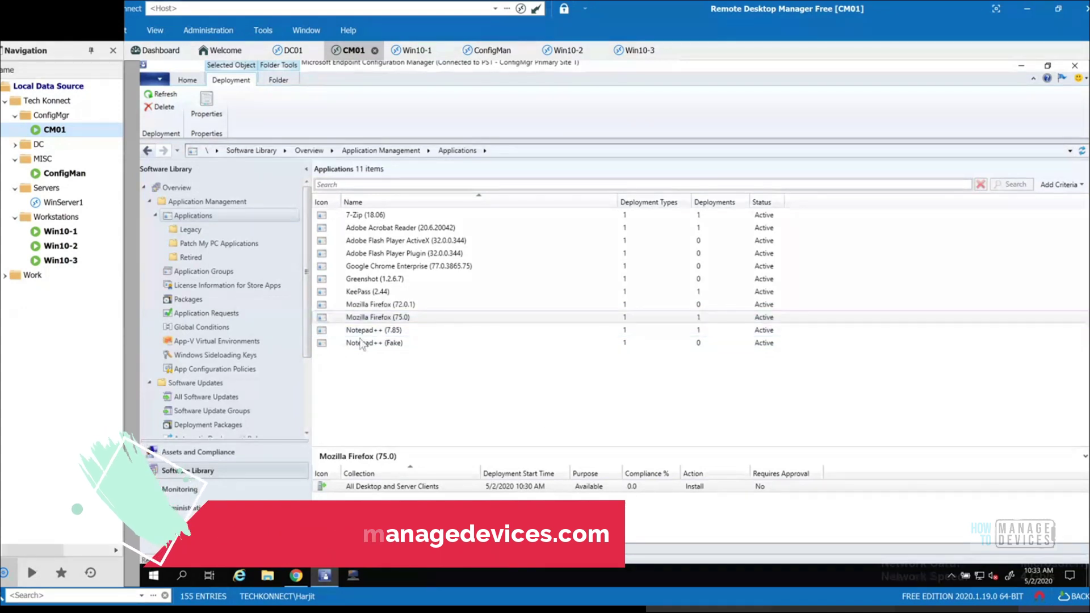
# - Switch to the Win10-1 client session and run the Machine Policy Retrieval & Evaluation Cycle
pyautogui.click(401, 316)
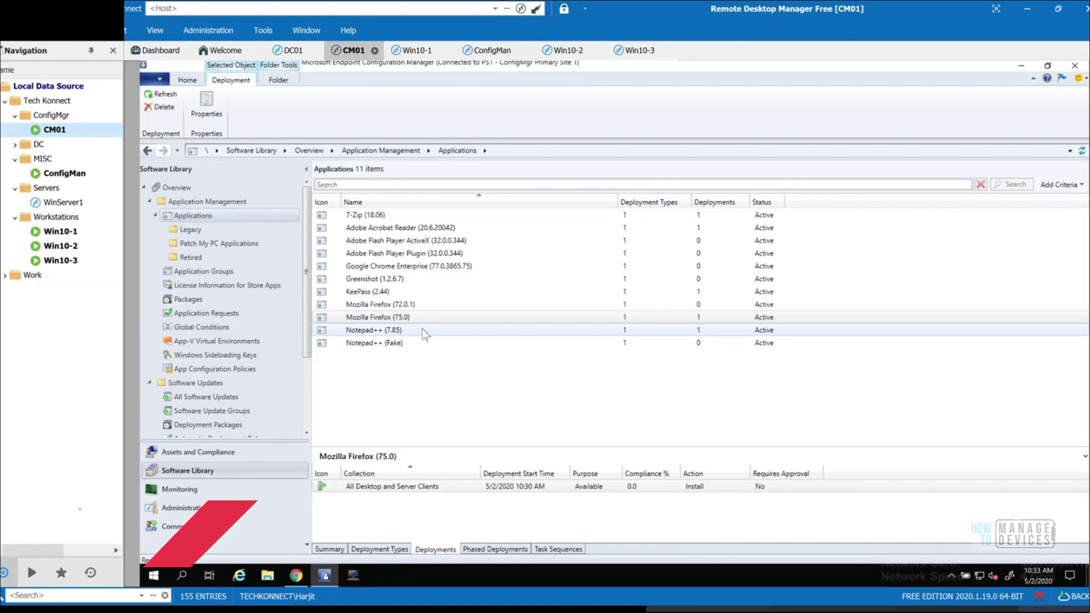
pyautogui.doubleClick(61, 231)
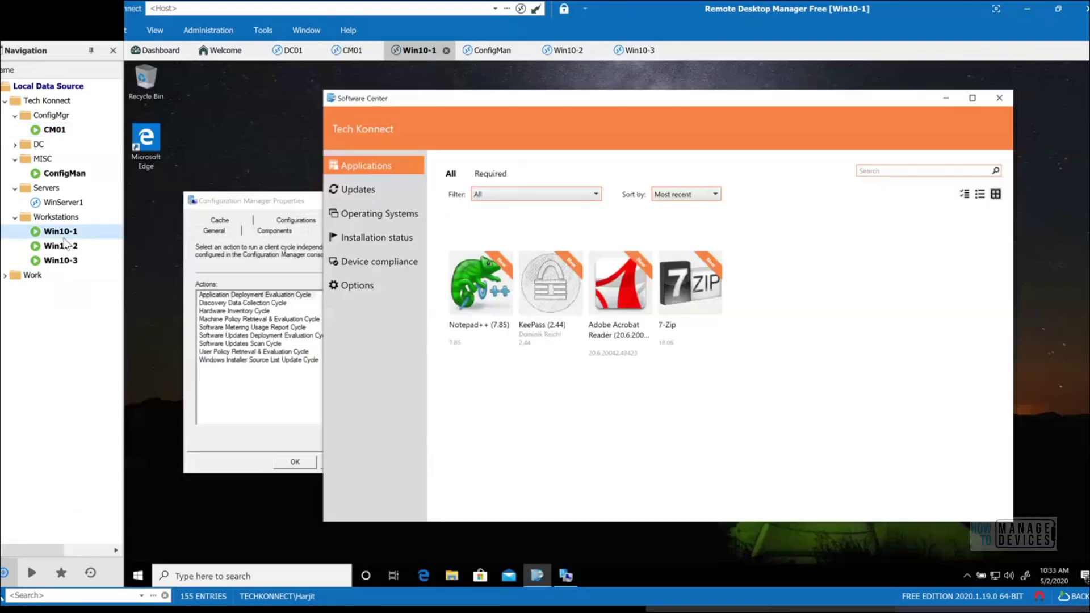
pyautogui.click(221, 200)
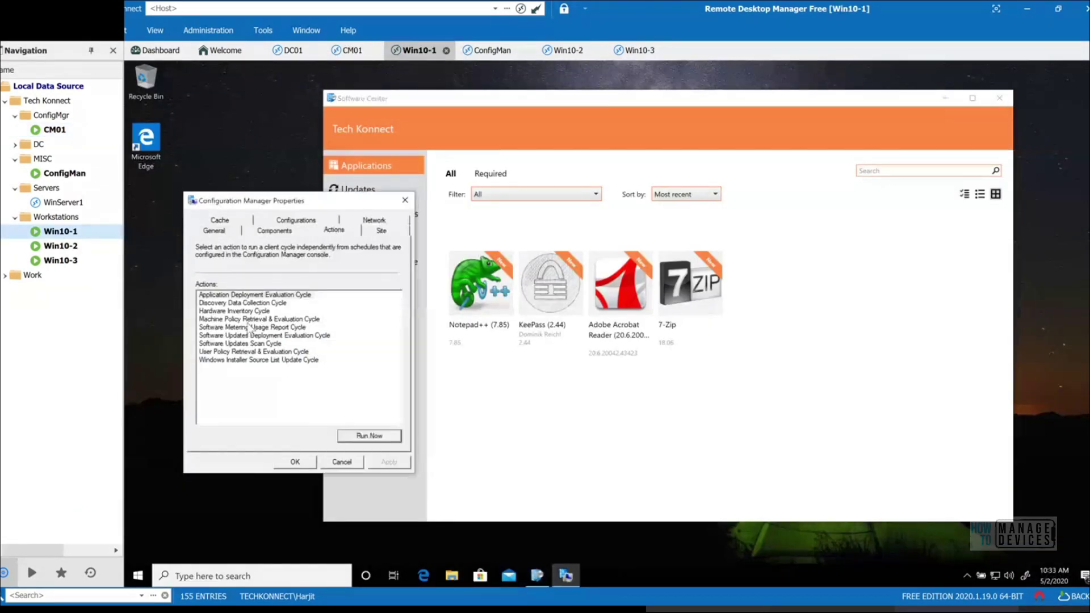
pyautogui.click(256, 319)
pyautogui.click(369, 436)
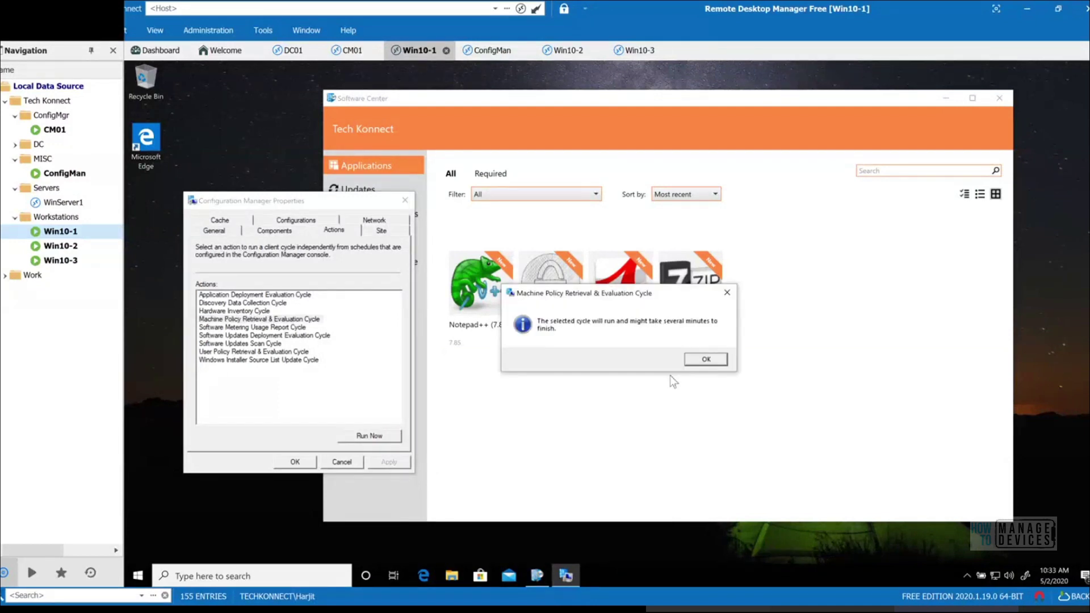
pyautogui.click(706, 360)
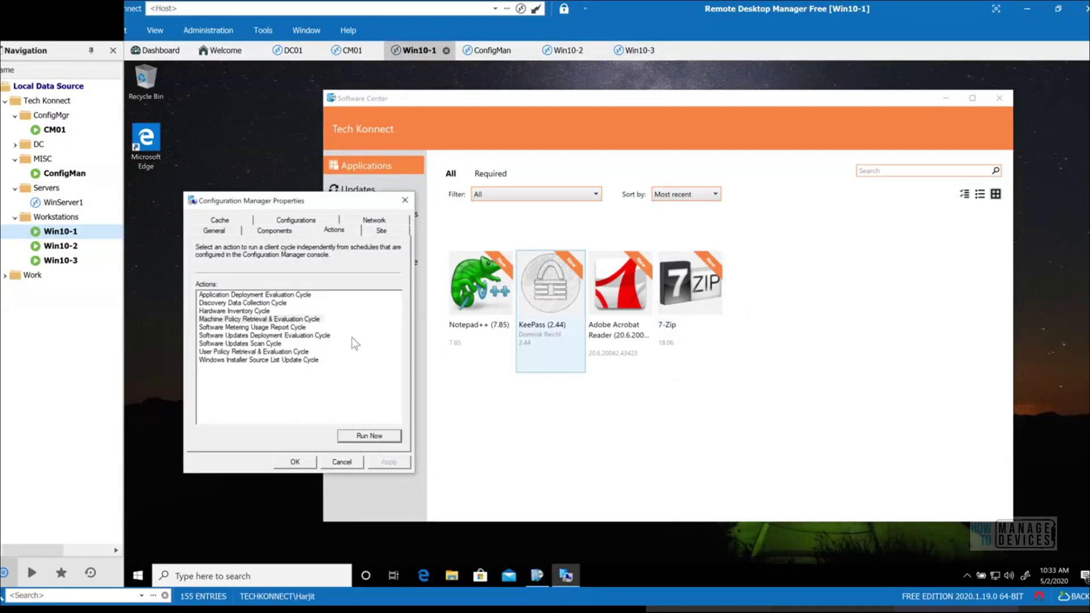
# - Run the Application Deployment Evaluation Cycle on Win10-1 and install Mozilla Firefox (75.0) from Software Center
pyautogui.click(255, 295)
pyautogui.click(357, 436)
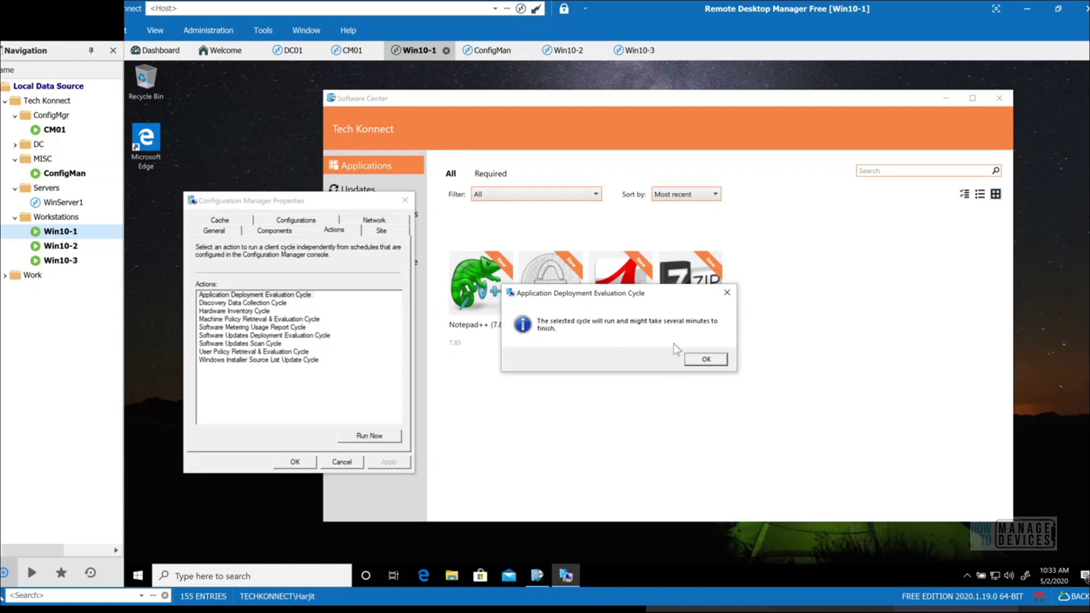
pyautogui.click(699, 361)
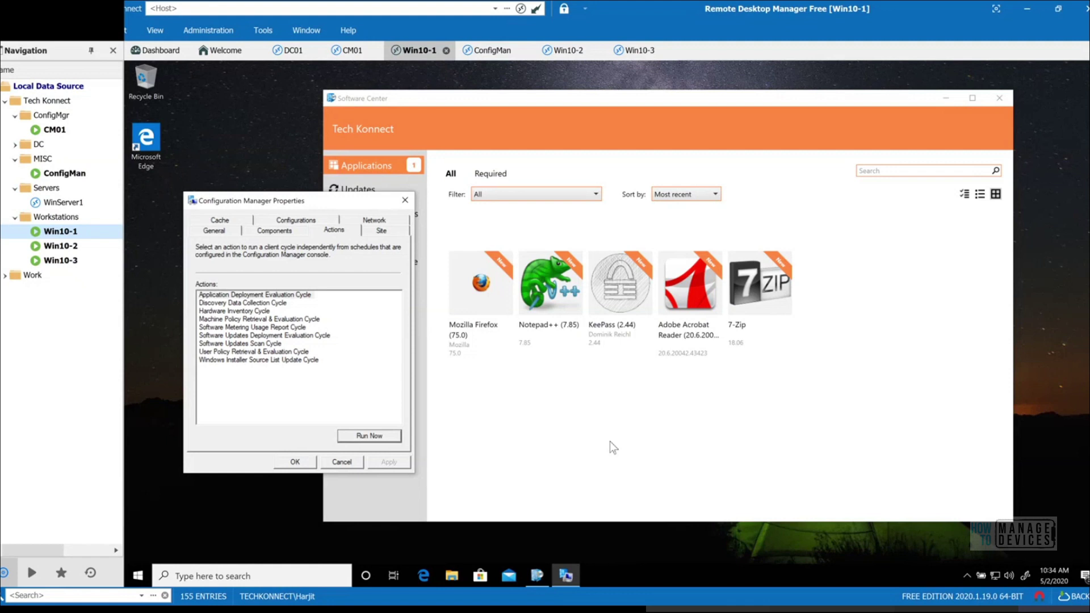
pyautogui.click(514, 304)
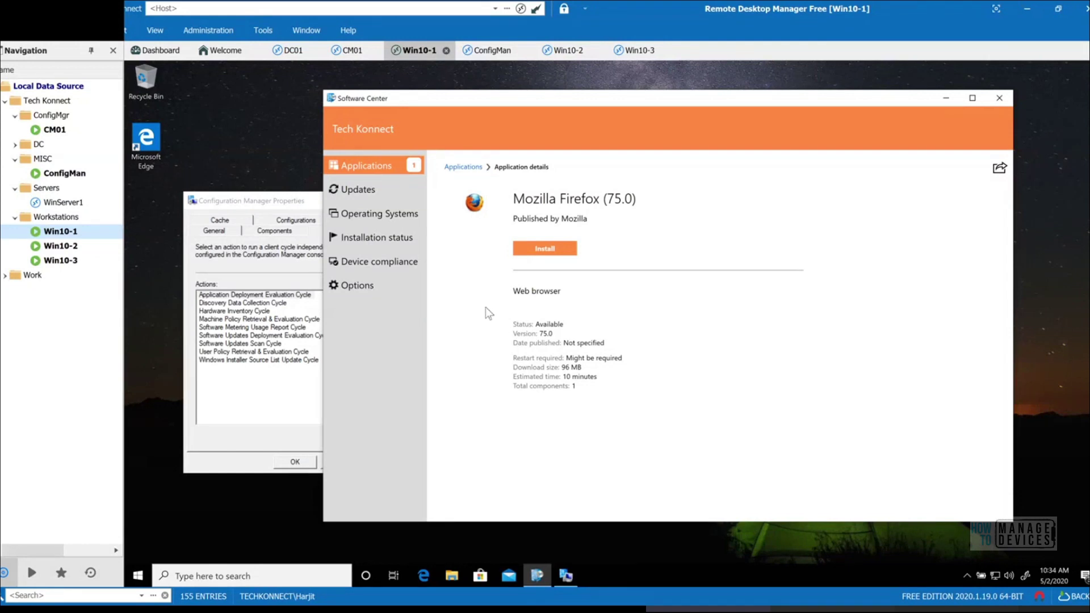
pyautogui.click(540, 250)
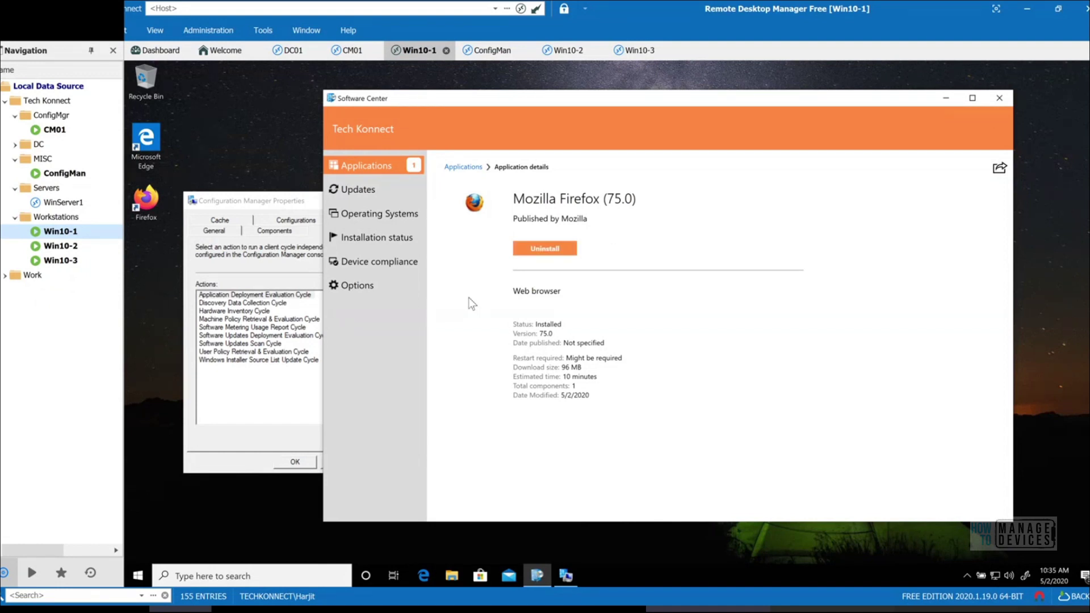
# - Back on CM01, examine the install behavior settings of the Mozilla Firefox (75.0) script deployment type and its executable entry form, without saving anything
pyautogui.doubleClick(54, 133)
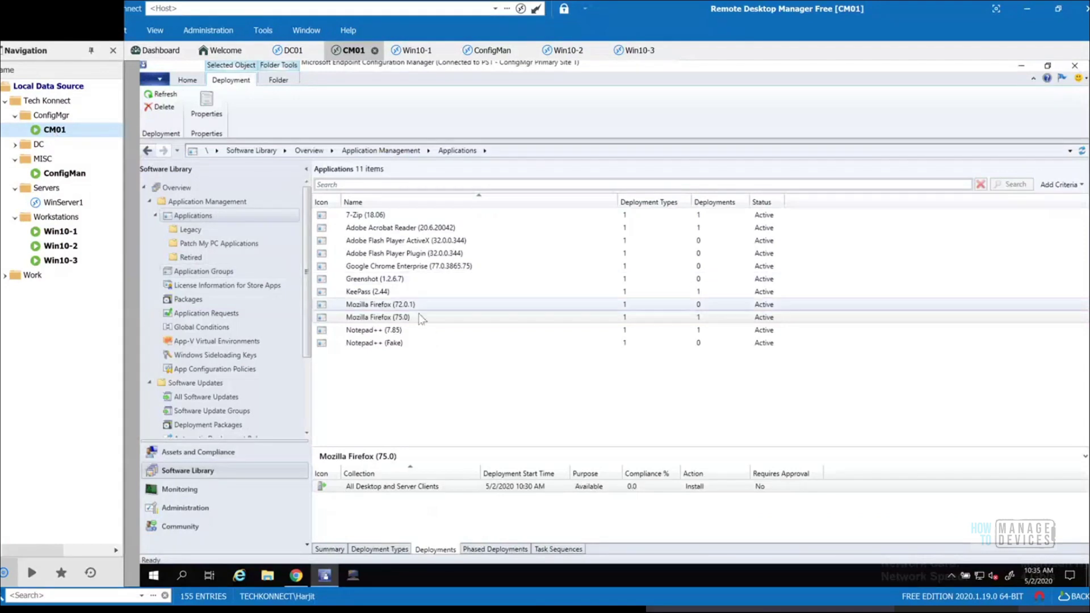
pyautogui.rightClick(419, 315)
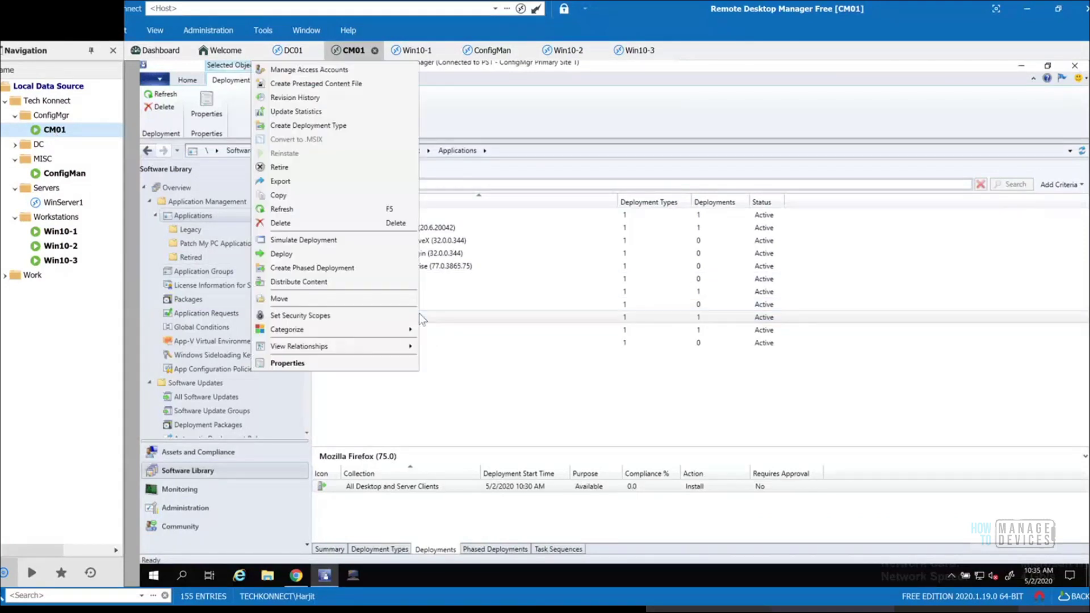
pyautogui.click(334, 367)
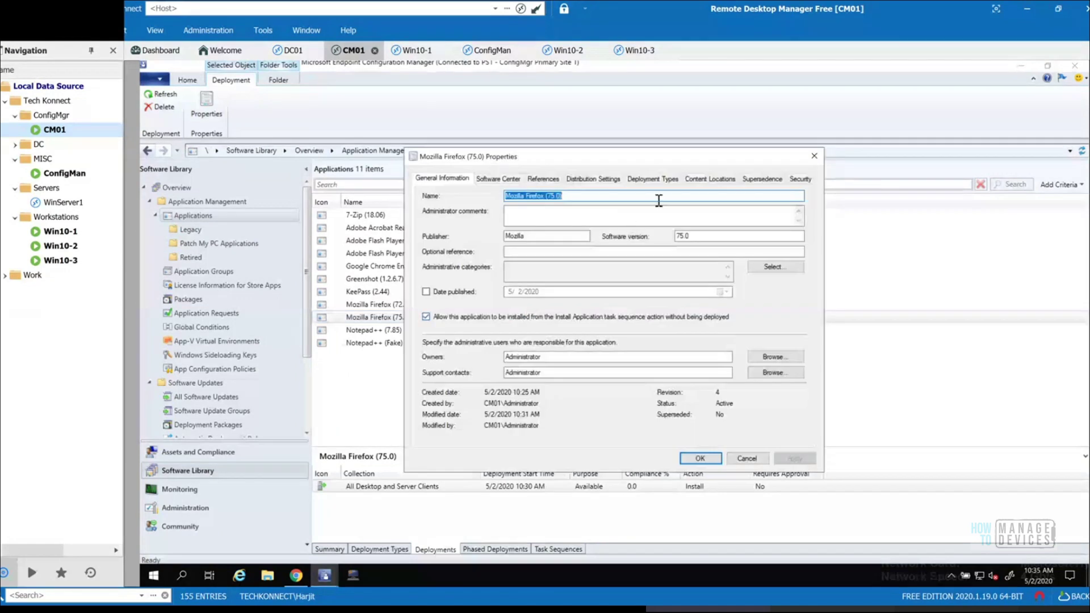
pyautogui.click(667, 178)
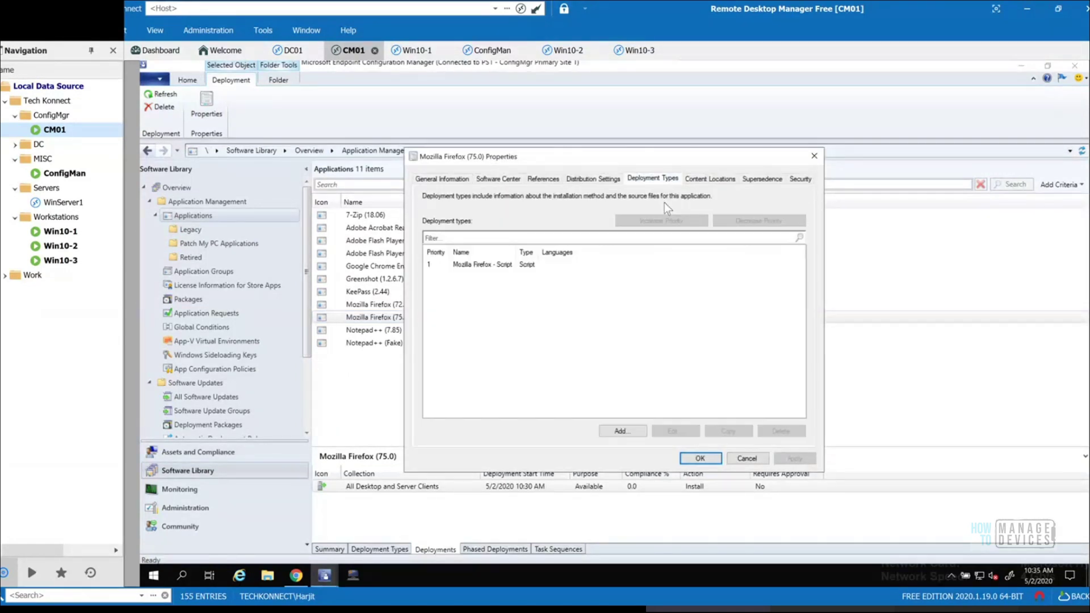
pyautogui.click(509, 269)
pyautogui.click(676, 432)
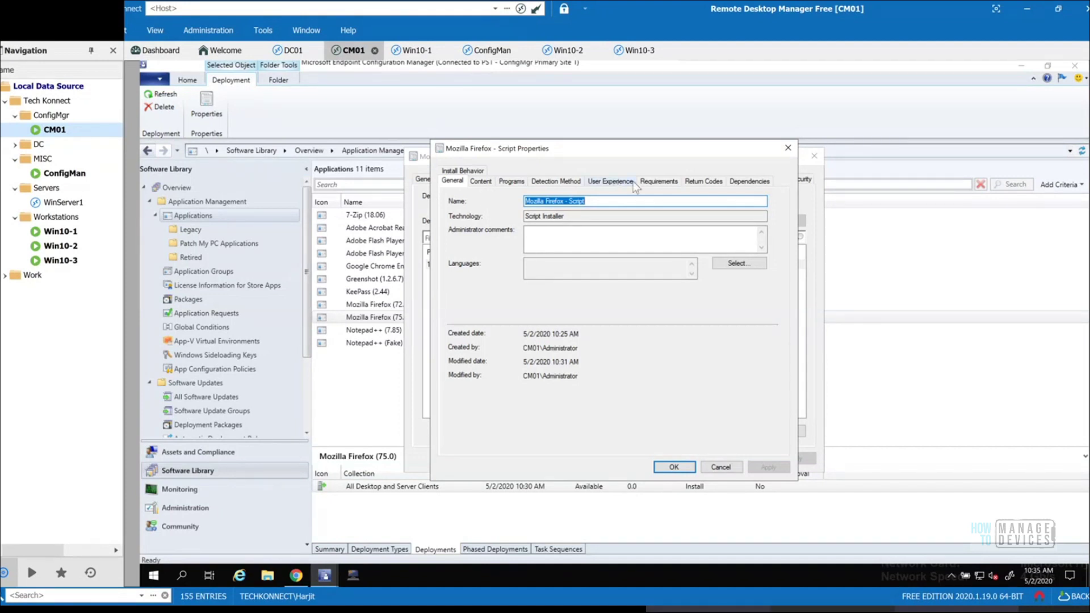
pyautogui.click(470, 172)
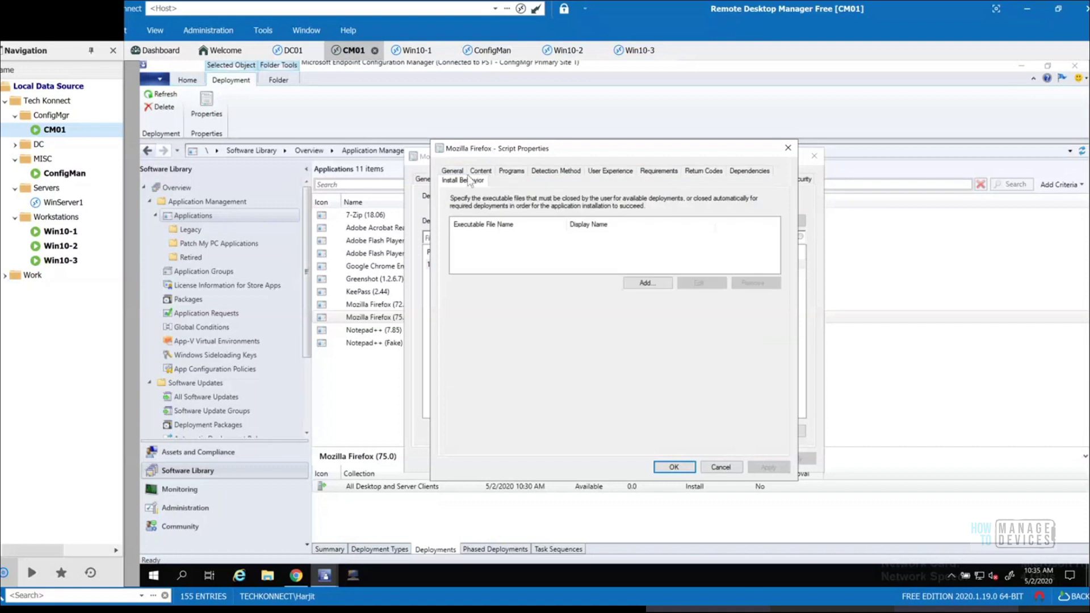
pyautogui.click(647, 283)
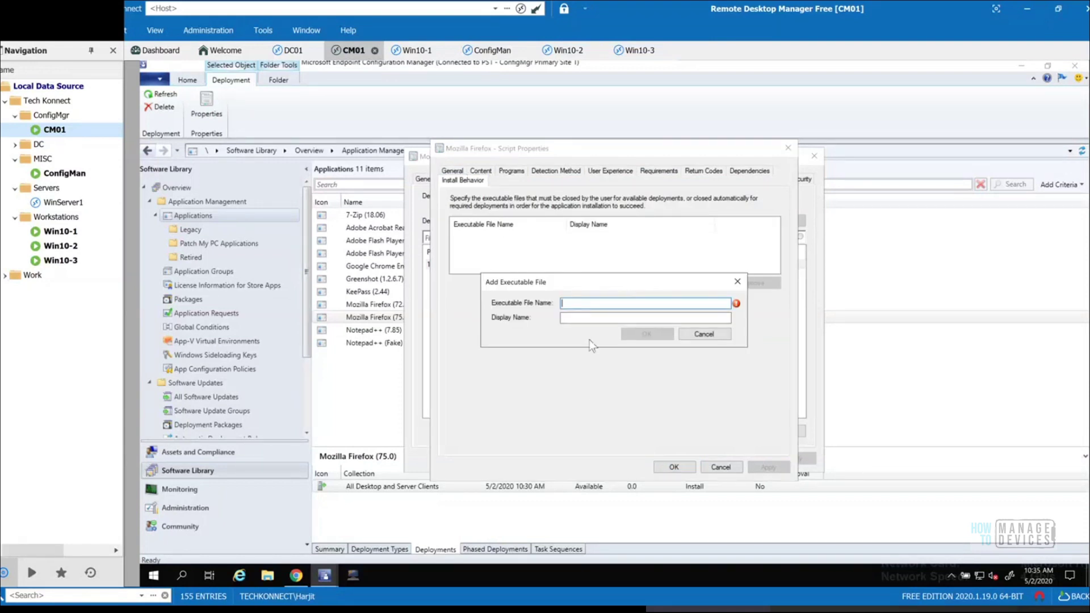
pyautogui.click(706, 334)
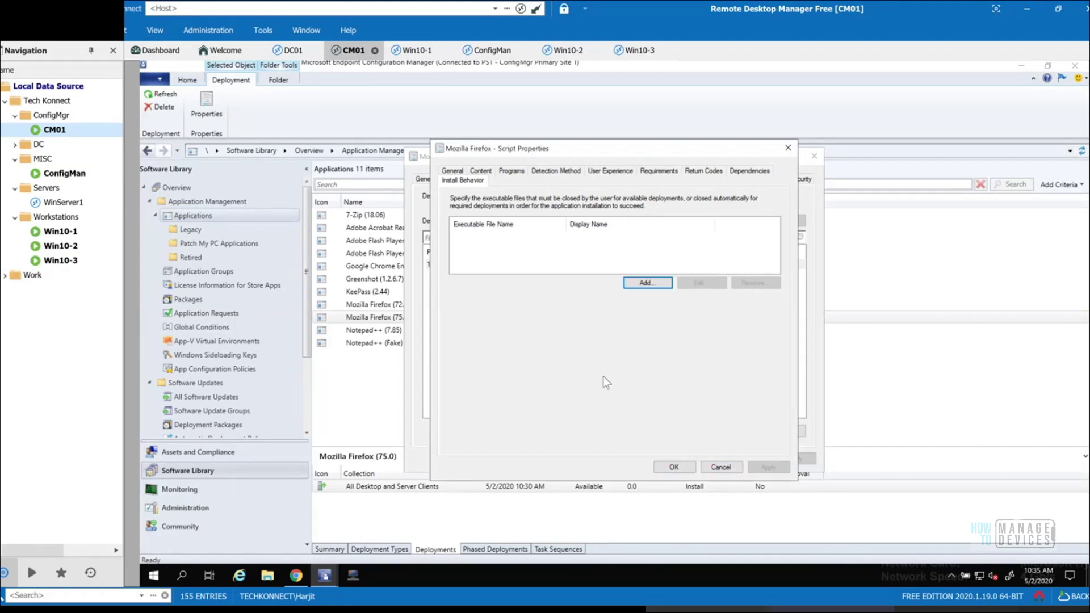
pyautogui.moveTo(558, 151); pyautogui.dragTo(621, 179)
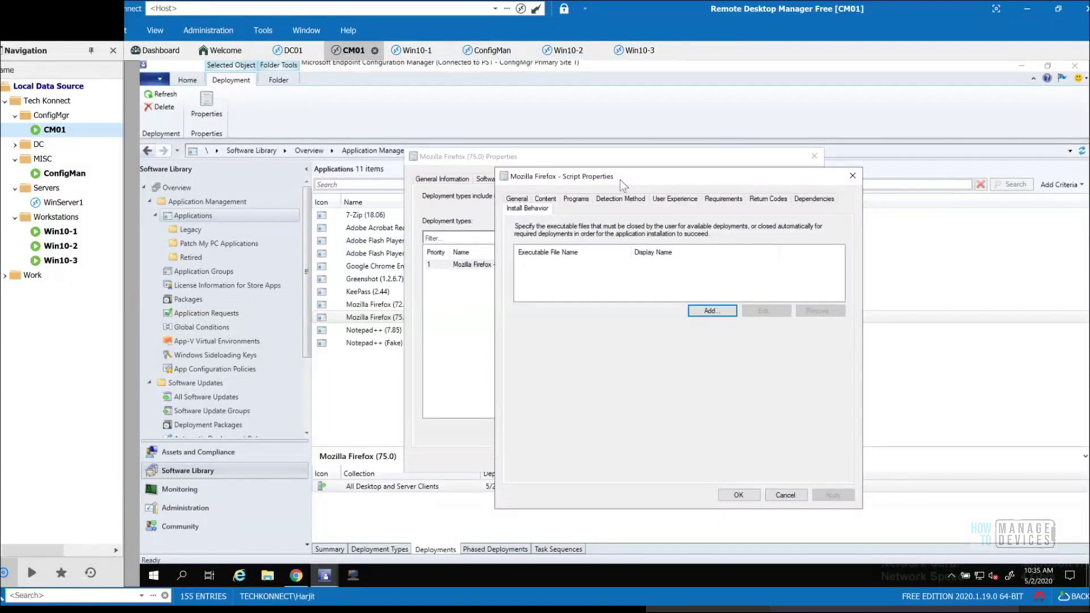
pyautogui.click(789, 496)
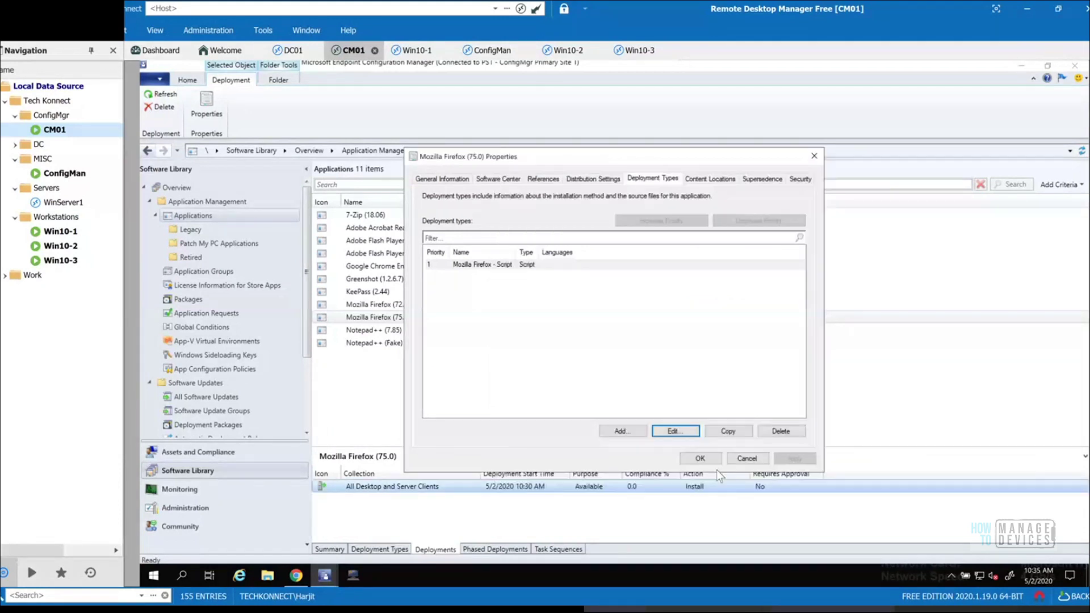
pyautogui.click(747, 458)
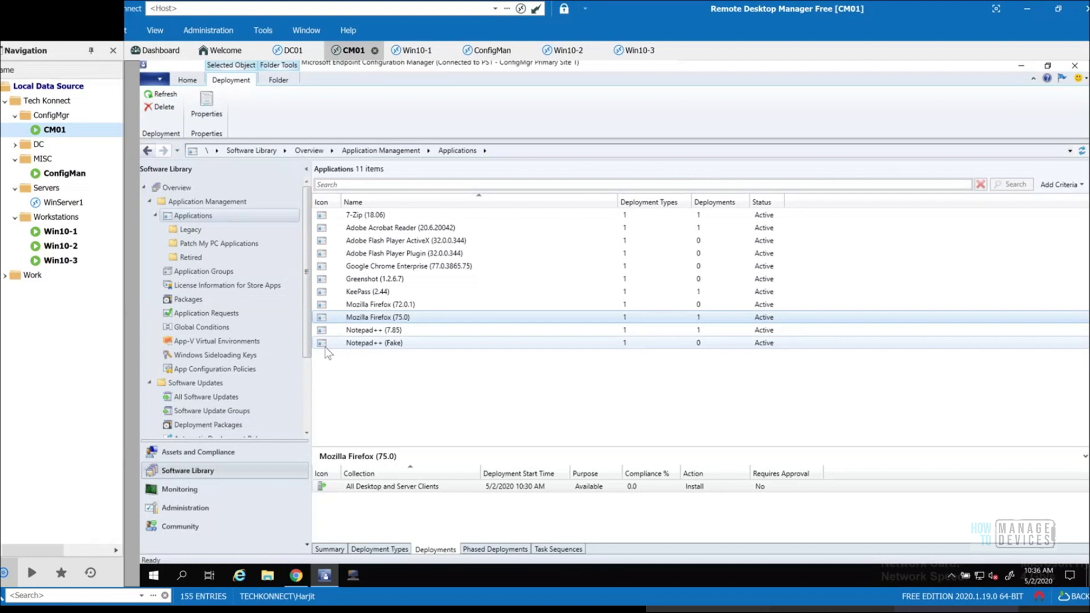
# - Review the site's Updates and Servicing features, including Approve application requests for users per device, and return to the application list
pyautogui.click(202, 509)
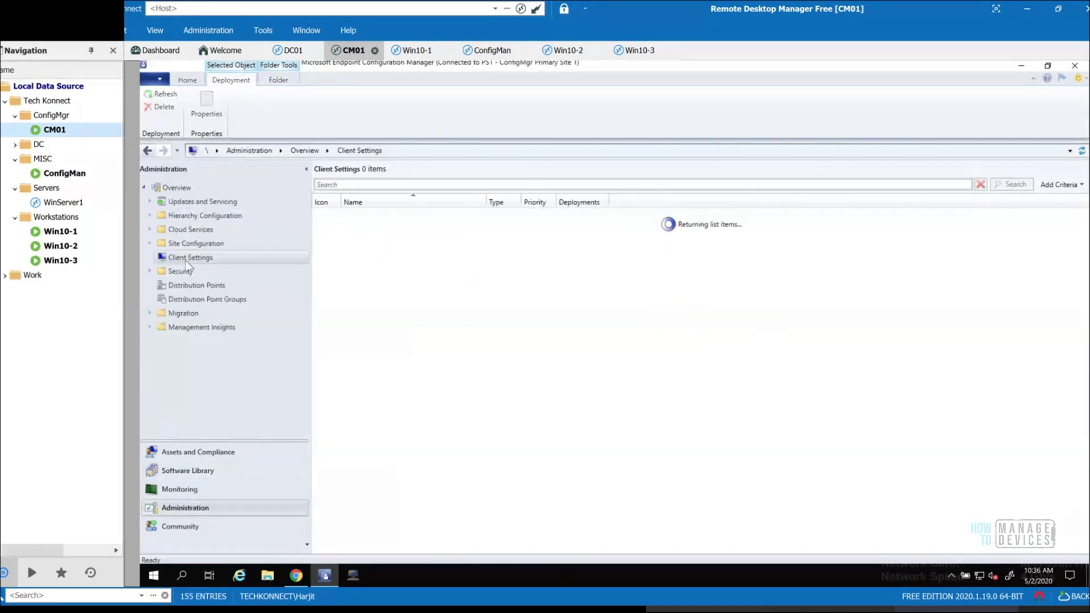
pyautogui.click(150, 201)
pyautogui.click(170, 215)
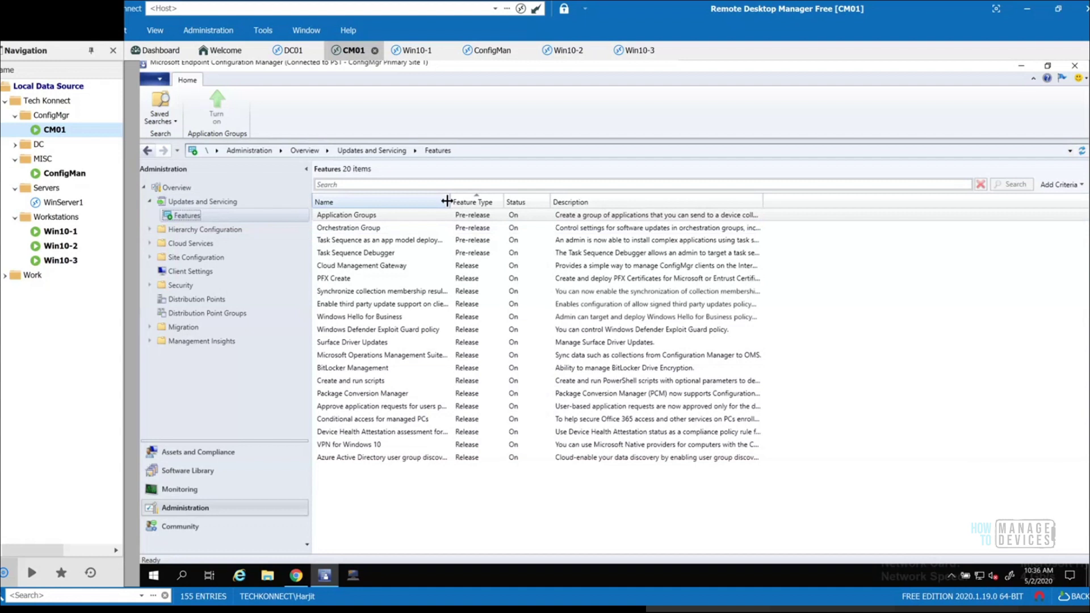
pyautogui.moveTo(453, 201); pyautogui.dragTo(512, 205)
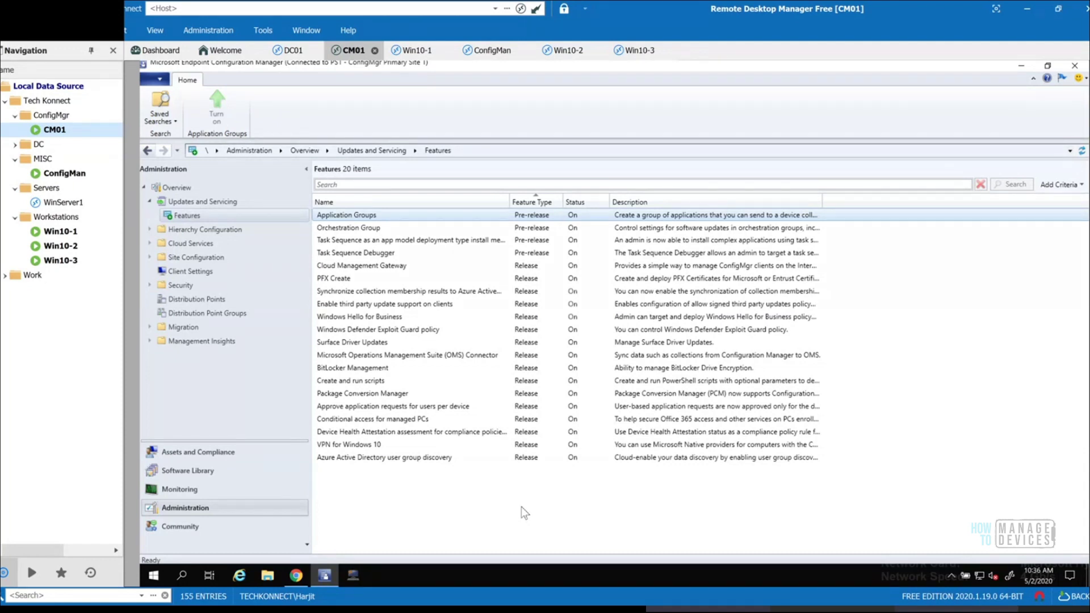
pyautogui.click(430, 406)
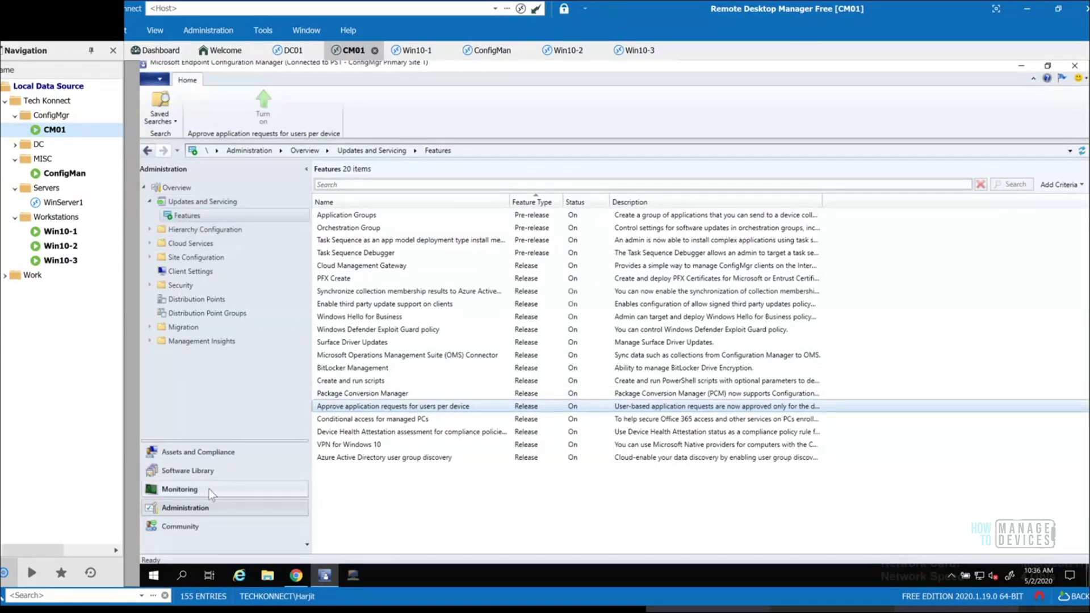
pyautogui.click(202, 472)
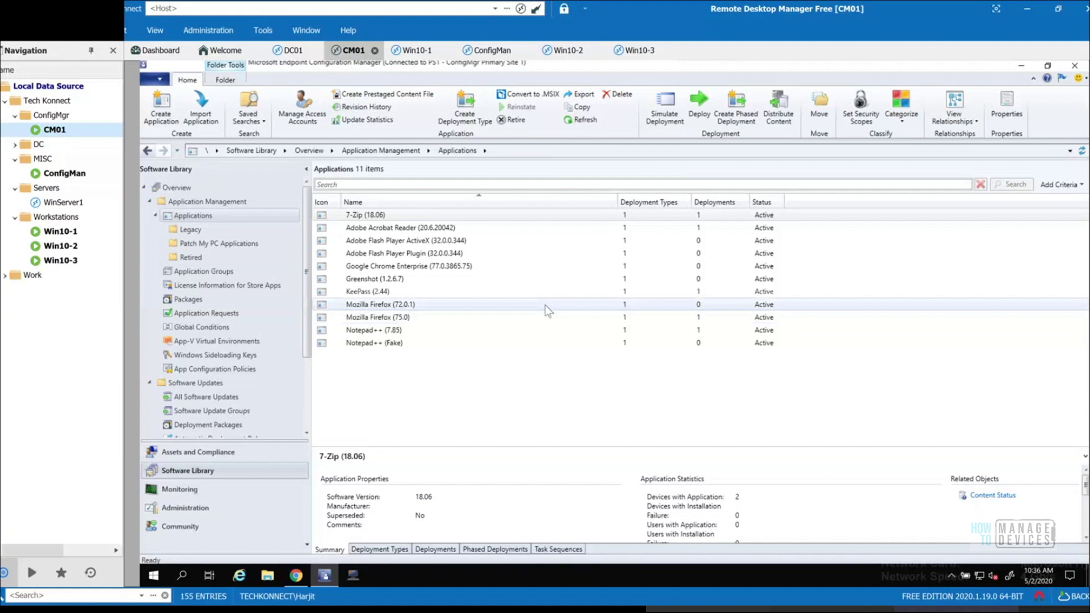
# - Switch to the Win10-2 client session and run the Application Deployment Evaluation Cycle
pyautogui.doubleClick(50, 247)
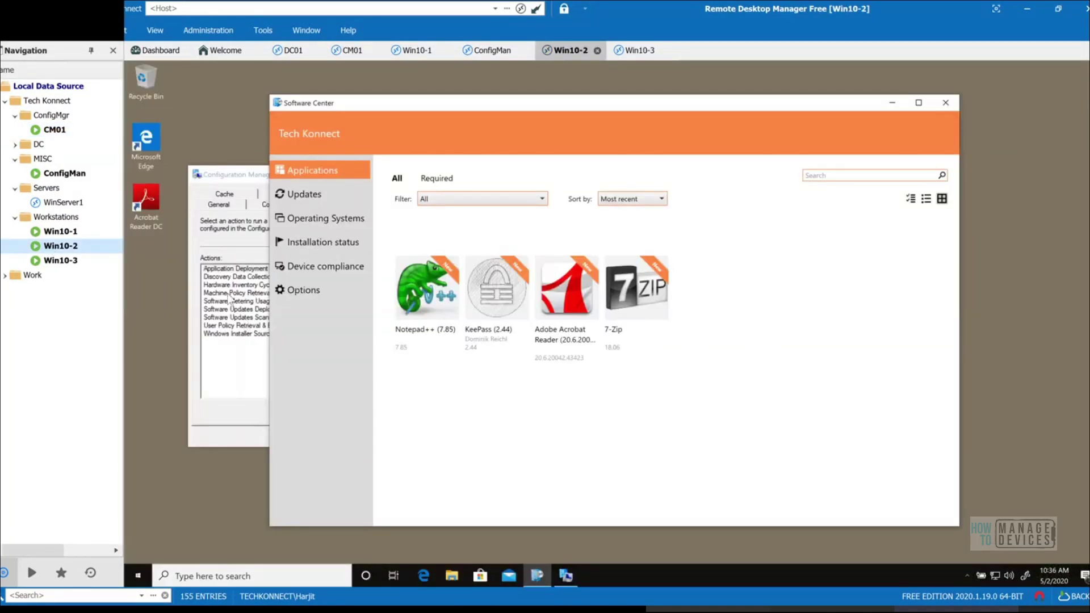
pyautogui.click(230, 294)
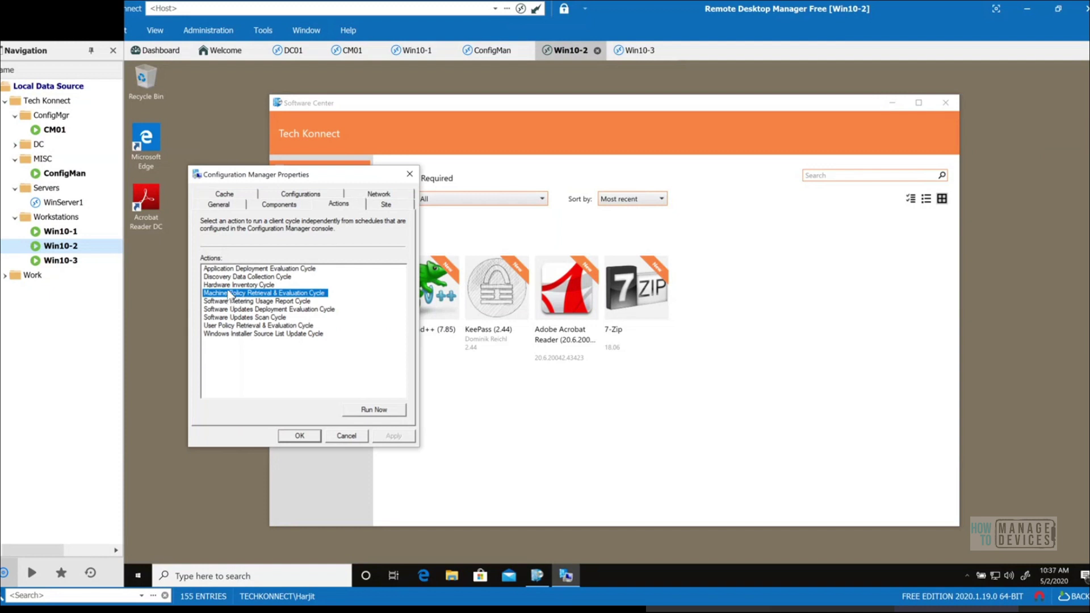
pyautogui.click(233, 269)
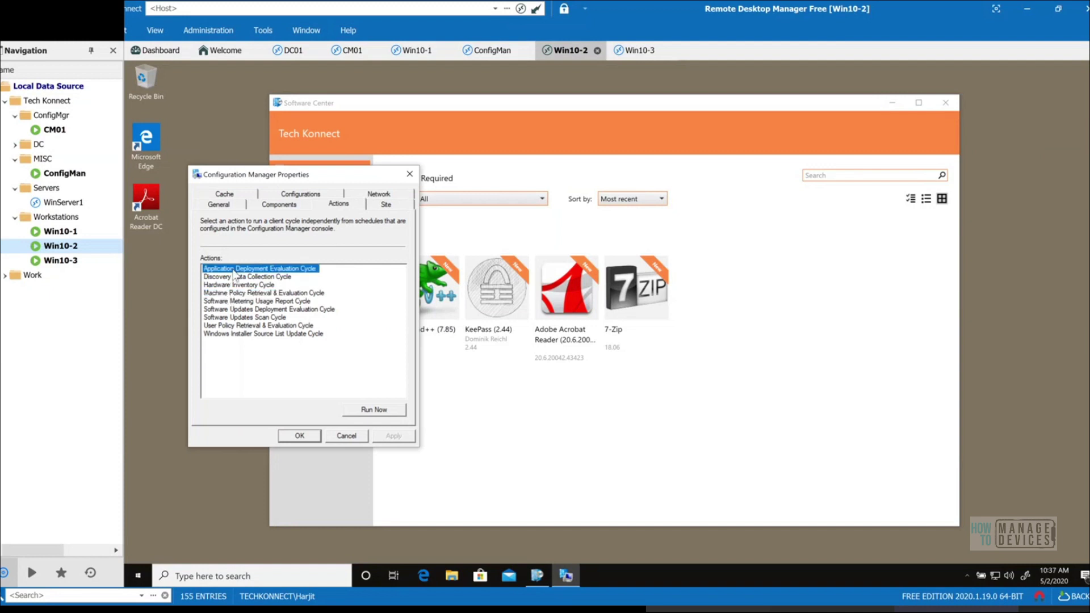
pyautogui.click(379, 411)
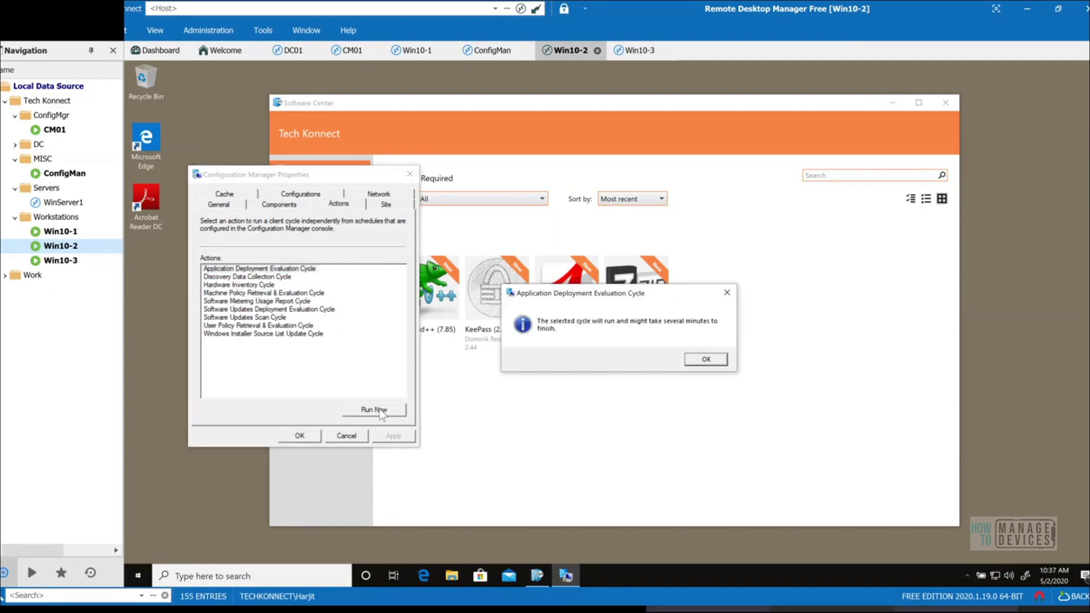
pyautogui.click(714, 360)
# - Check the updates in Software Center on Win10-2 and reload its list of available applications
pyautogui.click(721, 417)
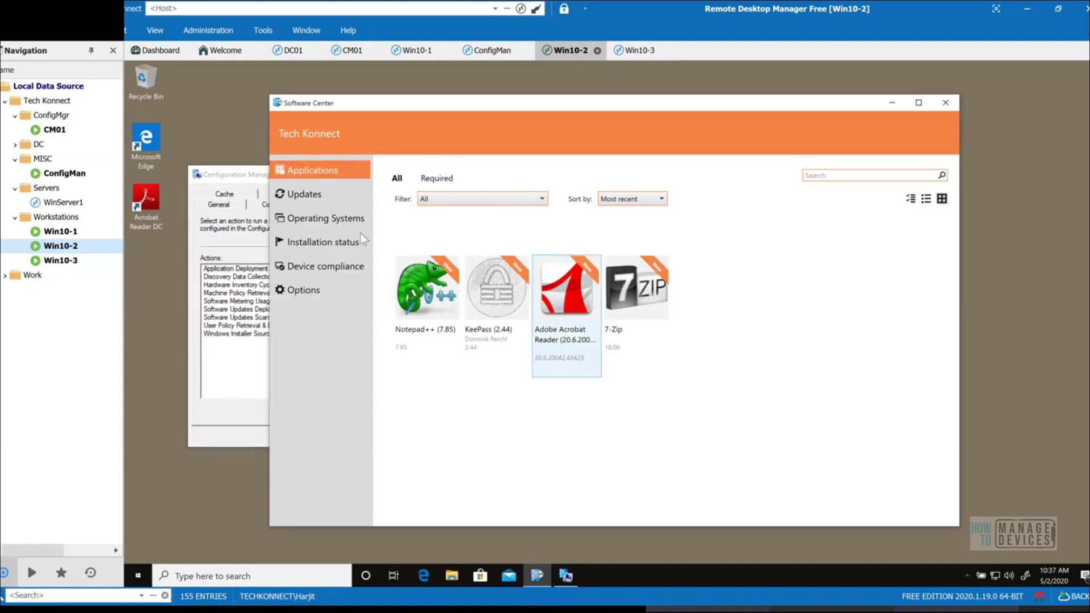
pyautogui.click(309, 193)
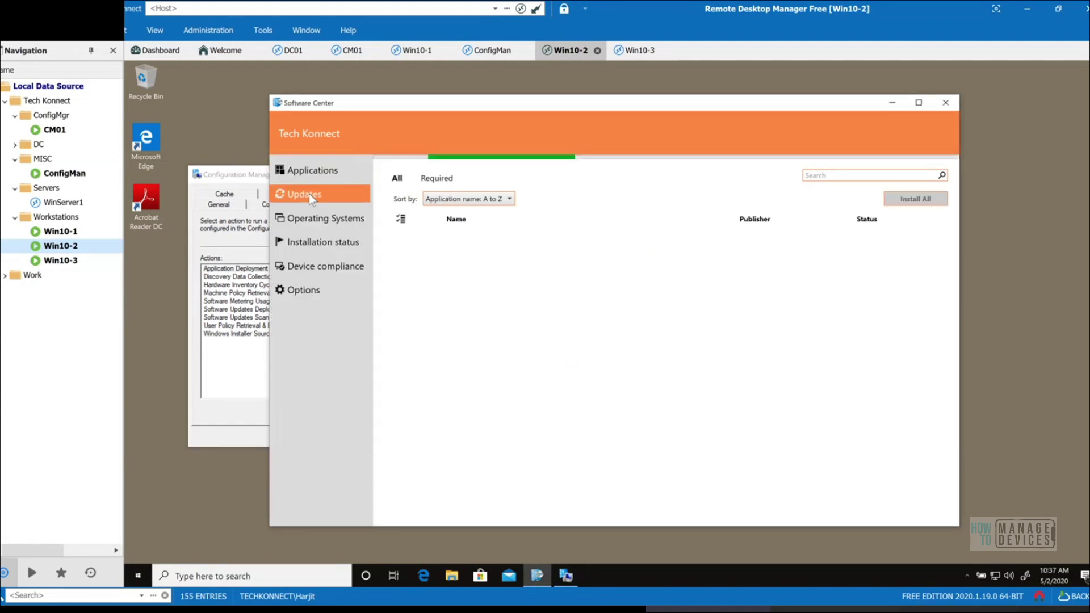
pyautogui.click(325, 169)
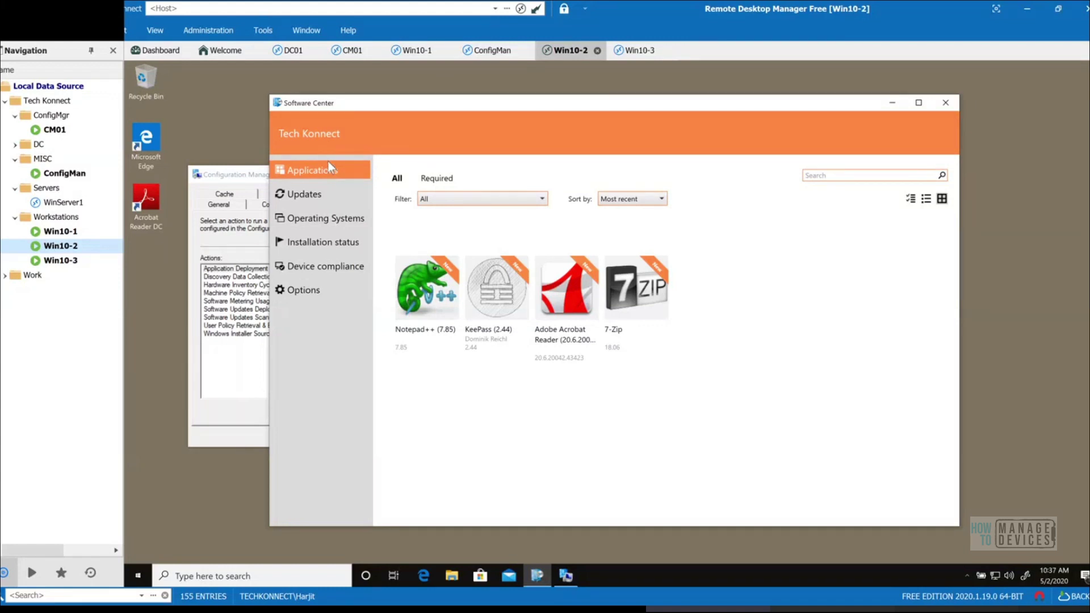
# - Switch to the CM01 session and examine the application source folders in E:\sources\Apps, repositioning the folder window over the console
pyautogui.doubleClick(57, 132)
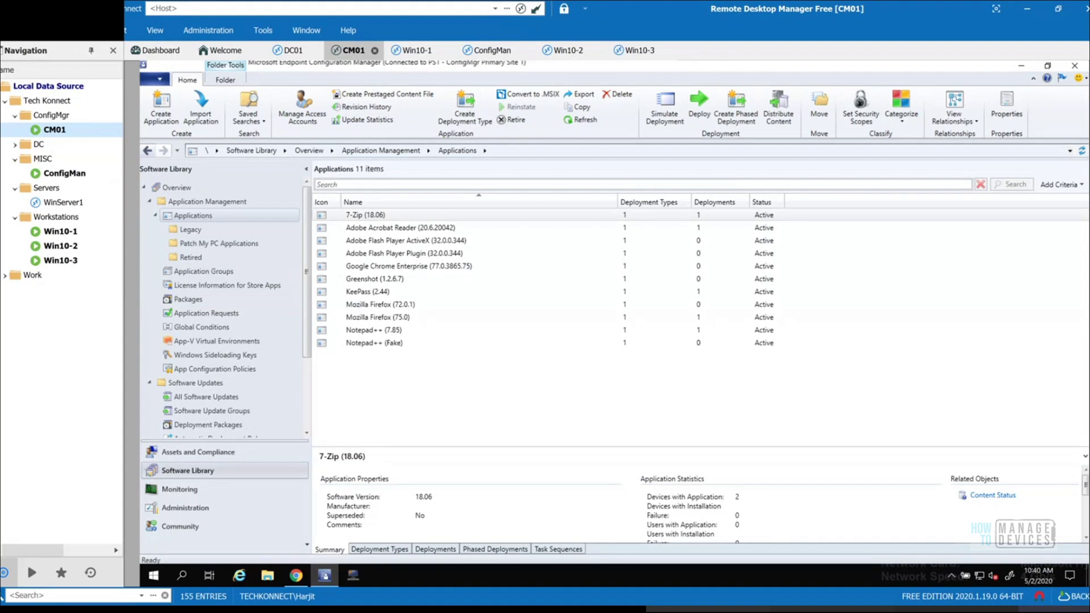
pyautogui.click(267, 576)
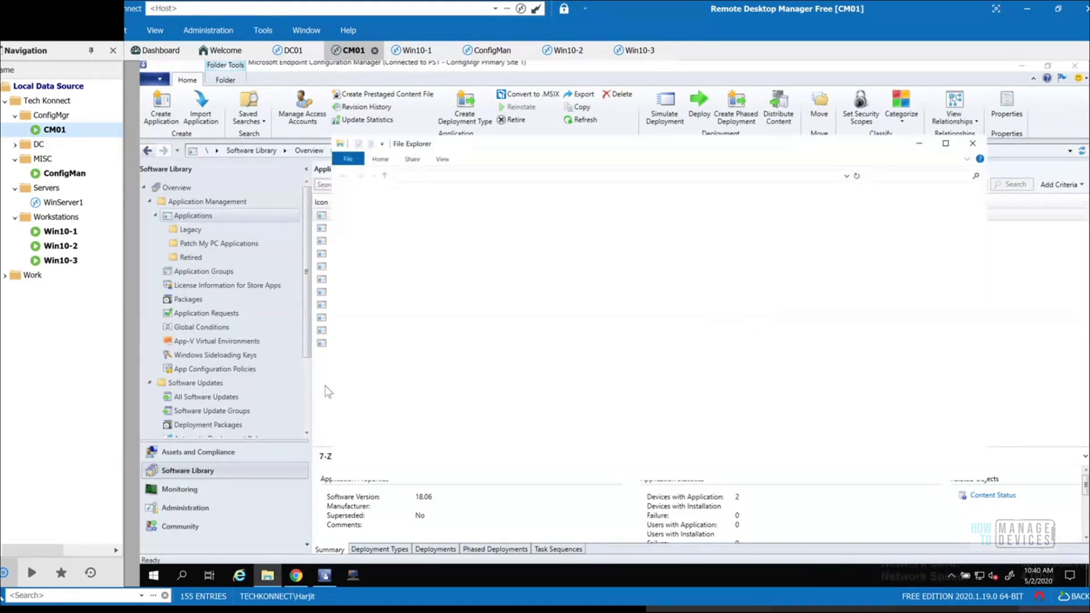
pyautogui.scroll(-2, 388, 434)
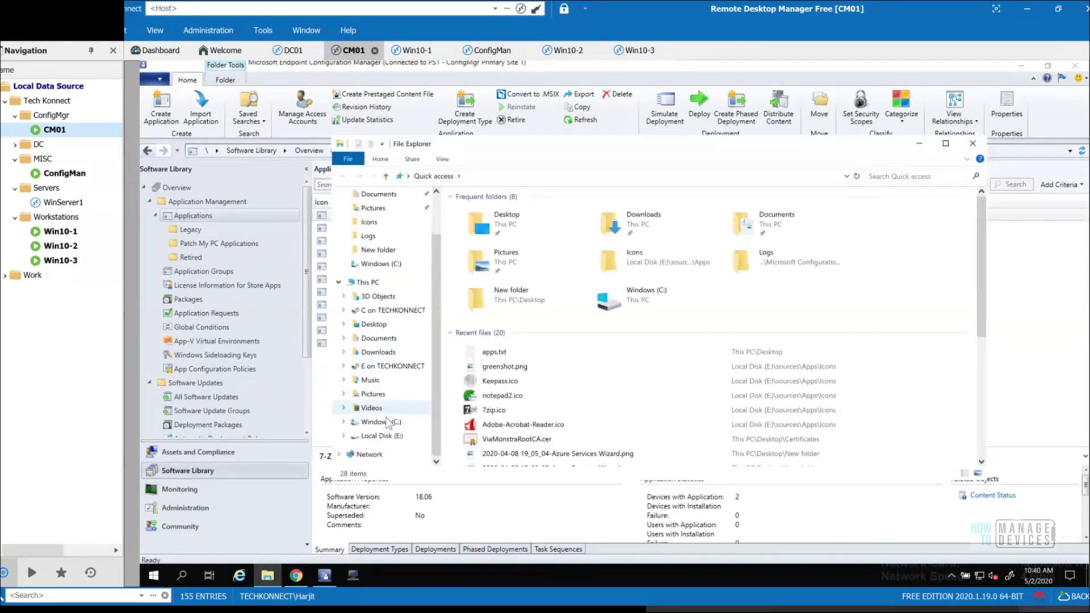
pyautogui.click(381, 436)
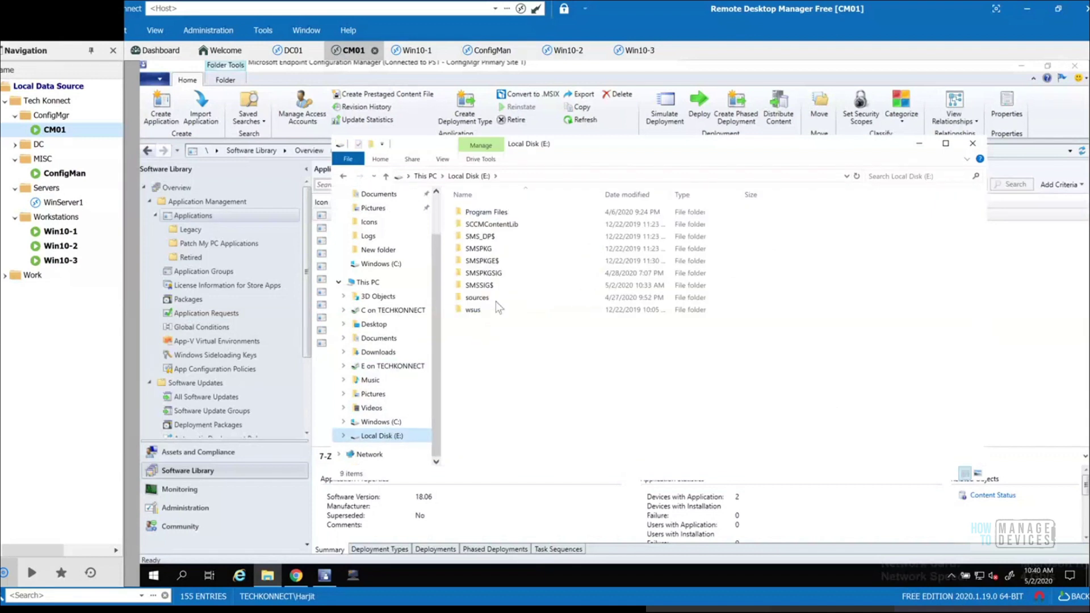
pyautogui.doubleClick(495, 296)
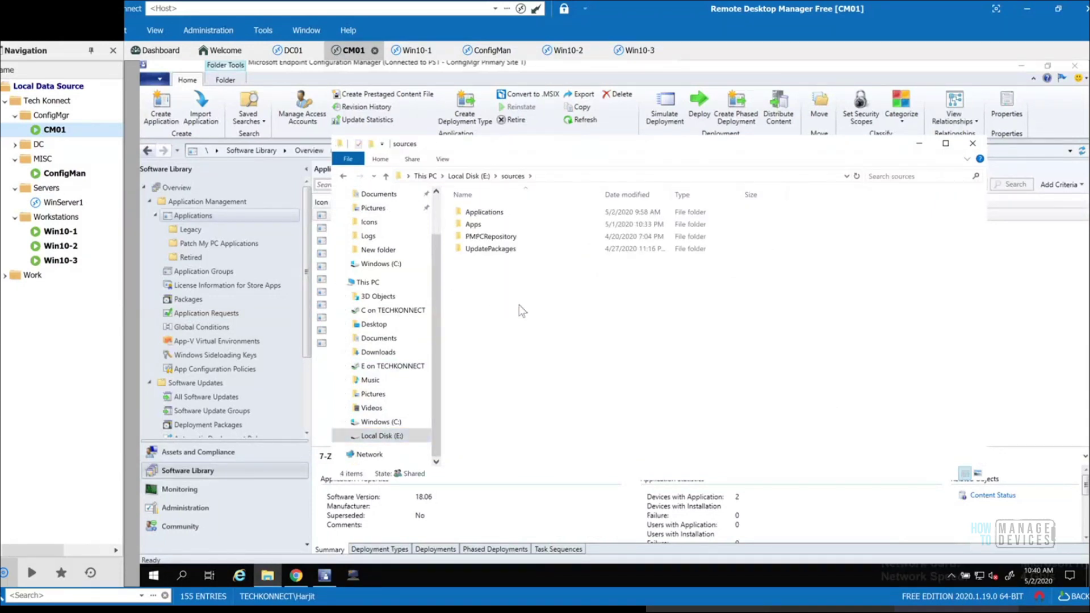
pyautogui.click(495, 226)
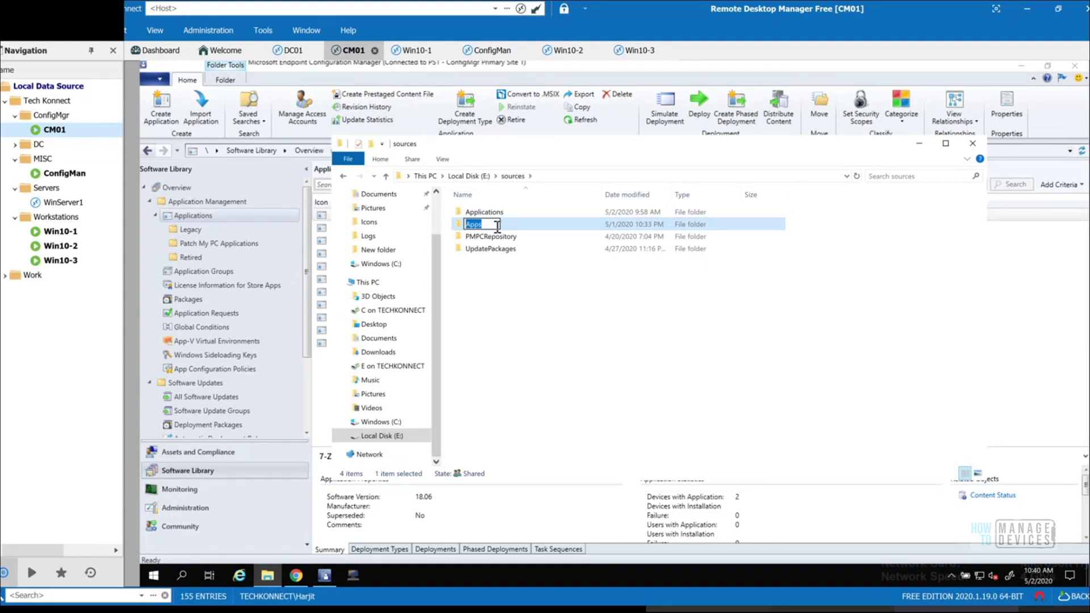
pyautogui.moveTo(637, 148); pyautogui.dragTo(636, 101)
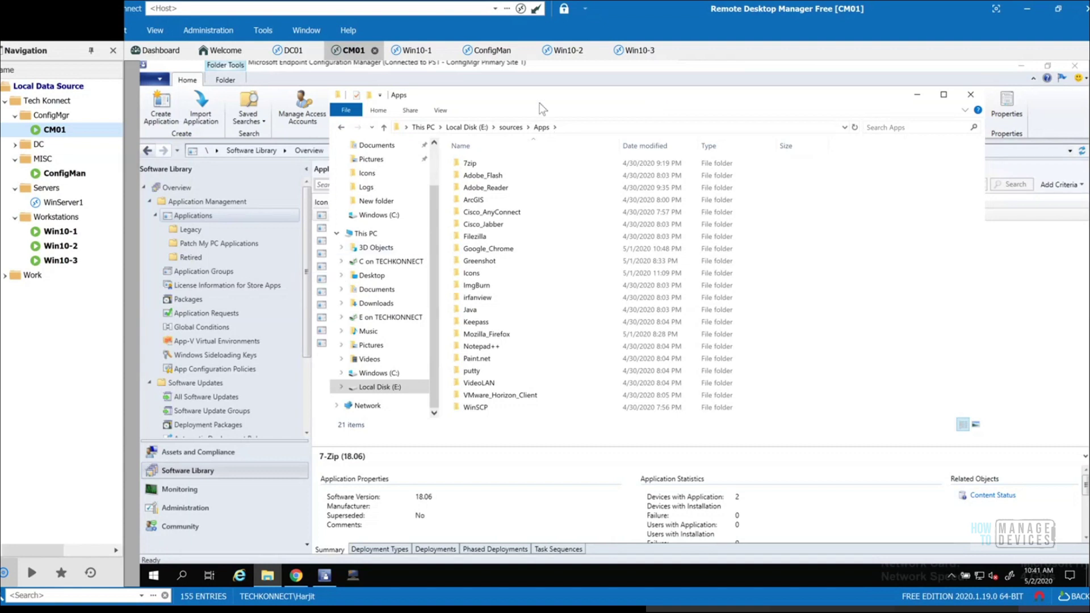
pyautogui.moveTo(540, 99); pyautogui.dragTo(599, 94)
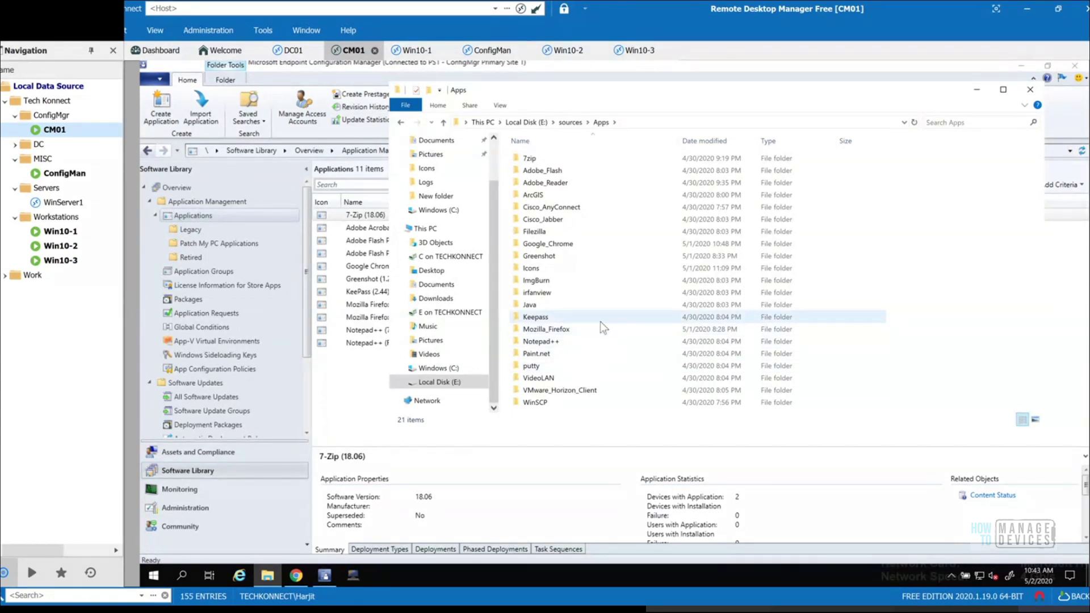
# - Close the Apps folder window and return to the application list
pyautogui.moveTo(601, 321)
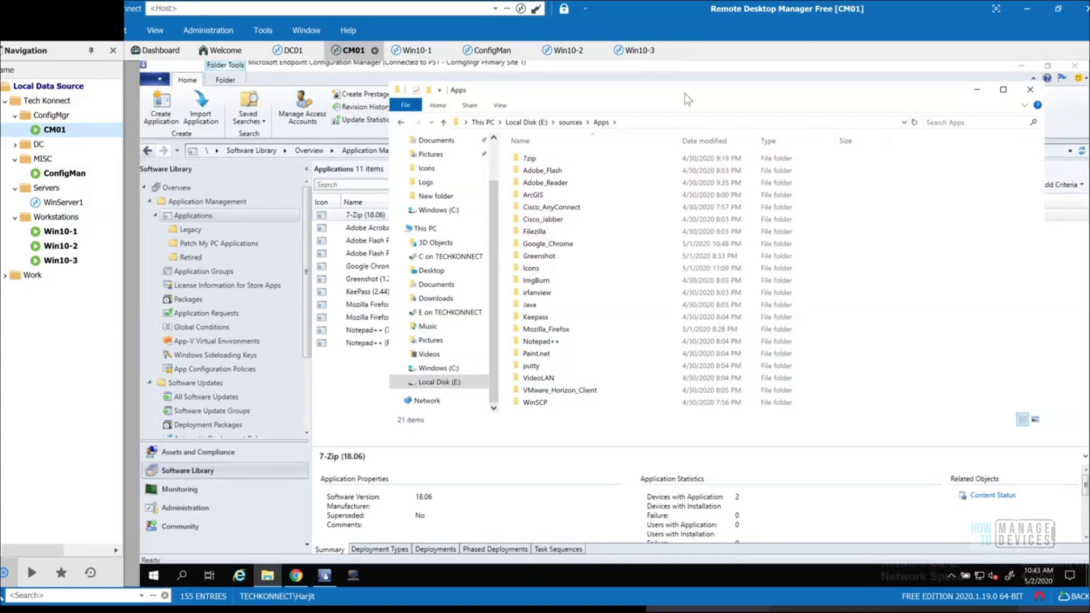
pyautogui.rightClick(685, 93)
pyautogui.click(669, 94)
pyautogui.rightClick(859, 89)
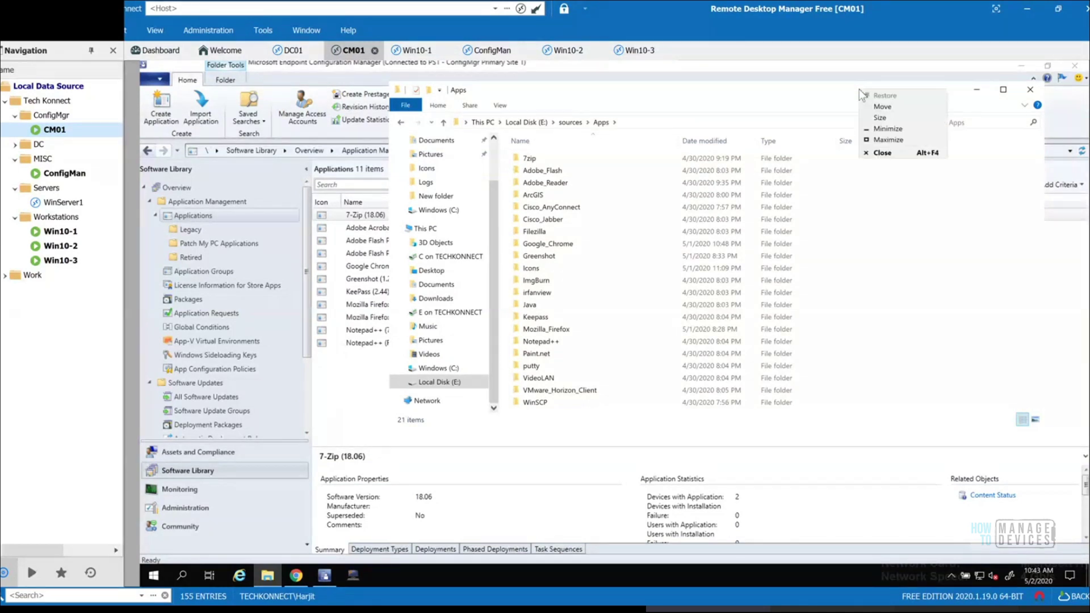
pyautogui.click(818, 86)
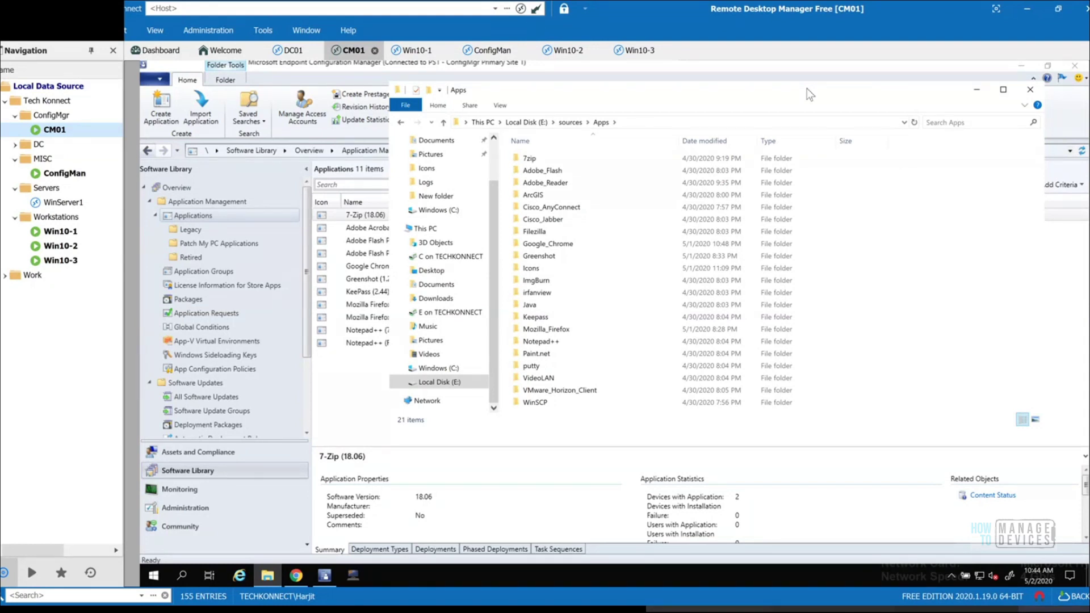
pyautogui.click(1029, 90)
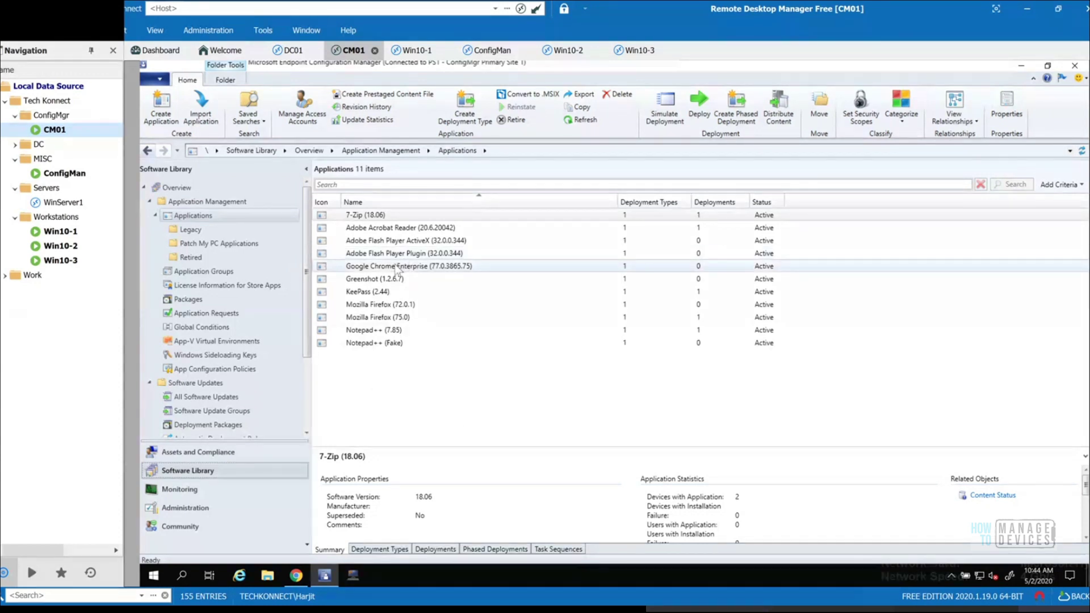
# - Examine the user experience settings of the script deployment type in the Notepad++ (7.85) application, and leave its properties without saving
pyautogui.click(372, 343)
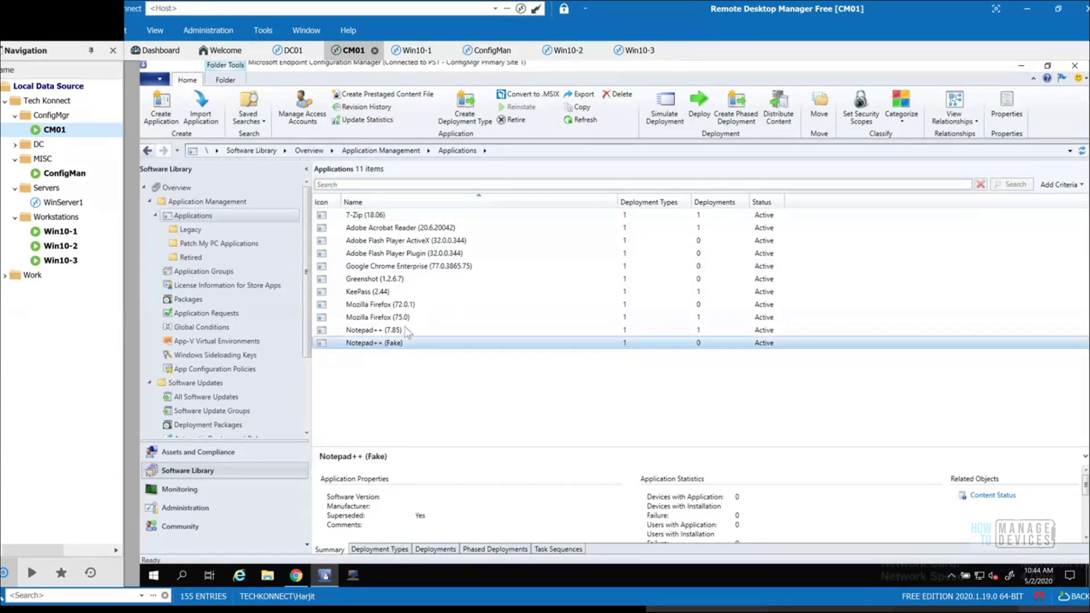
pyautogui.click(401, 331)
pyautogui.rightClick(407, 337)
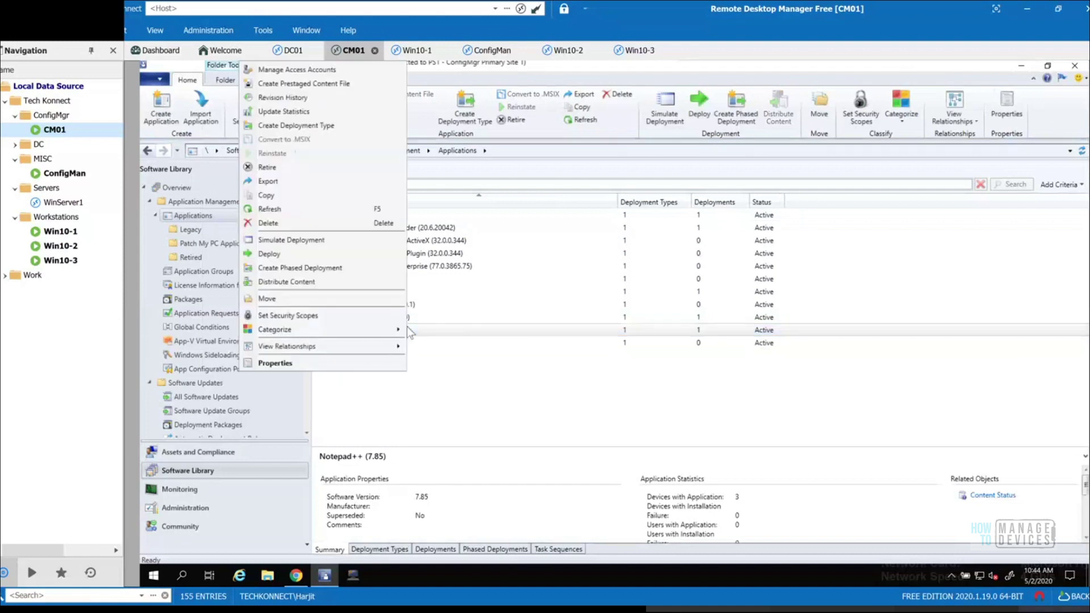
pyautogui.click(343, 363)
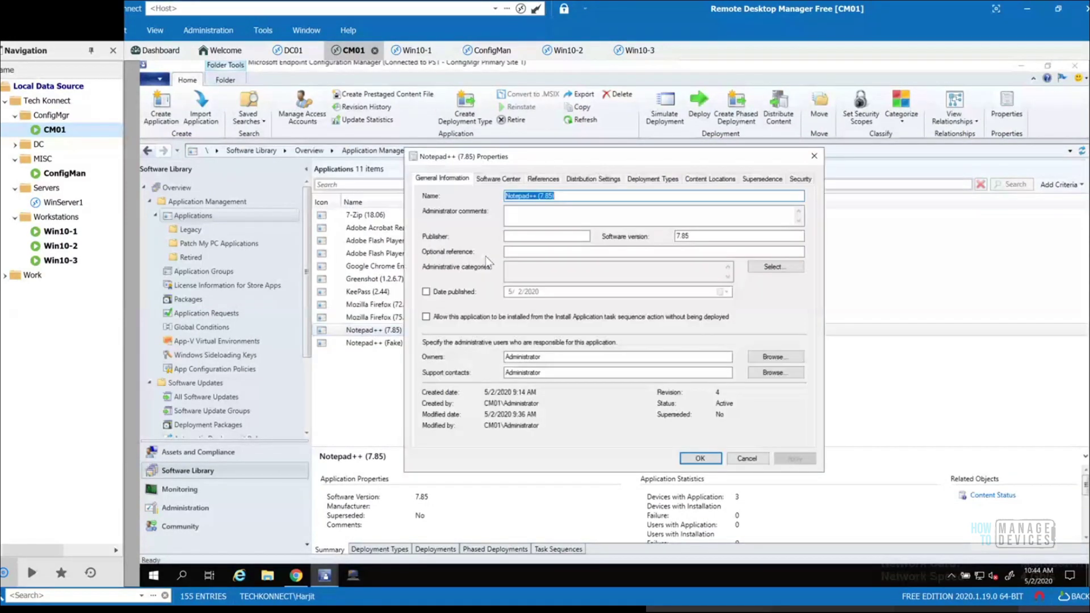
pyautogui.click(660, 180)
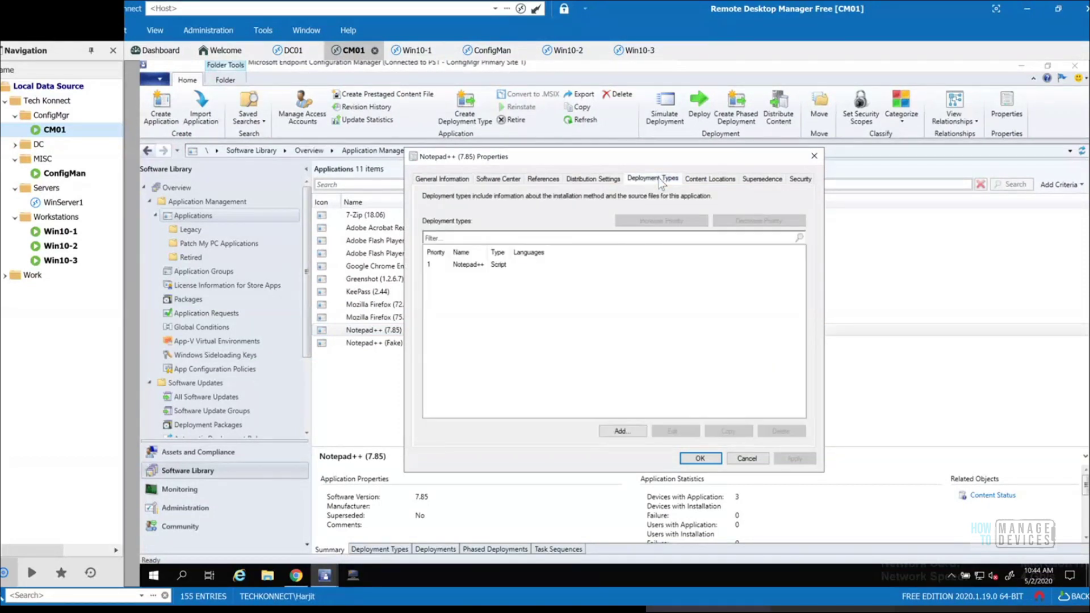
pyautogui.click(469, 271)
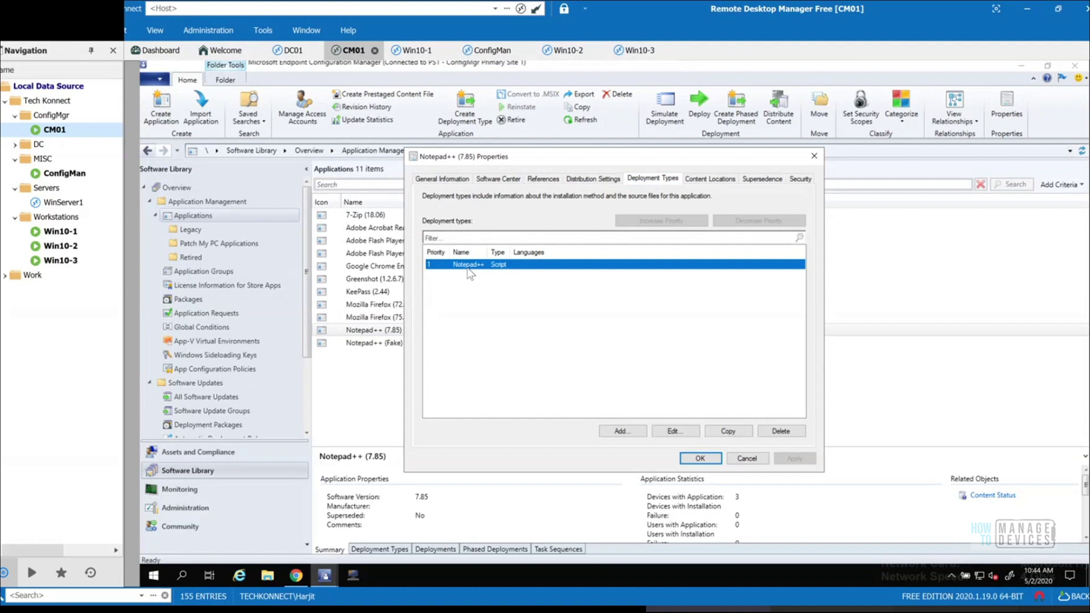
pyautogui.click(672, 432)
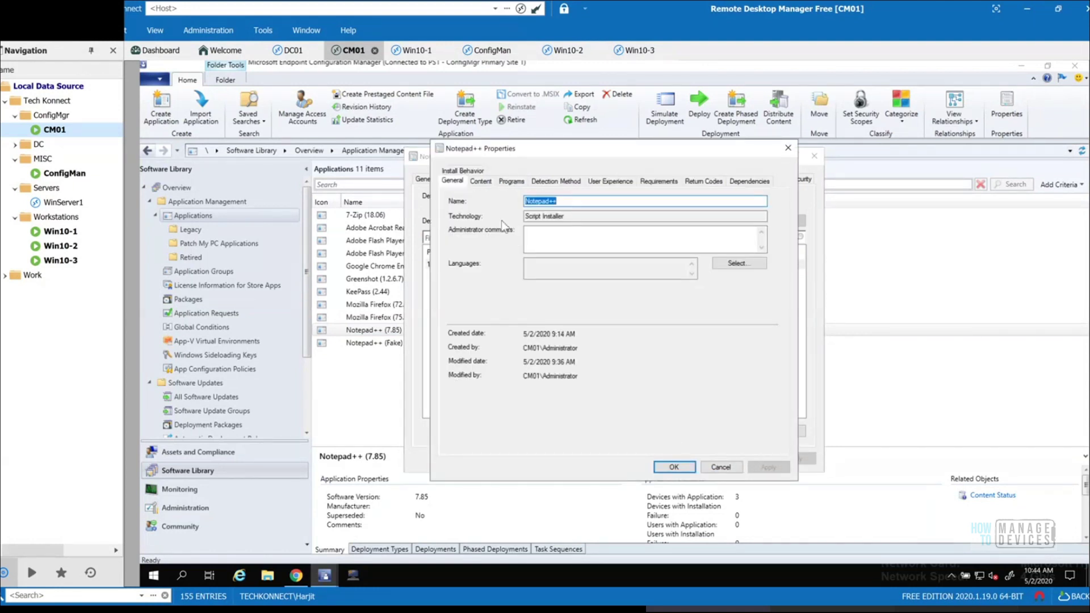
pyautogui.click(617, 182)
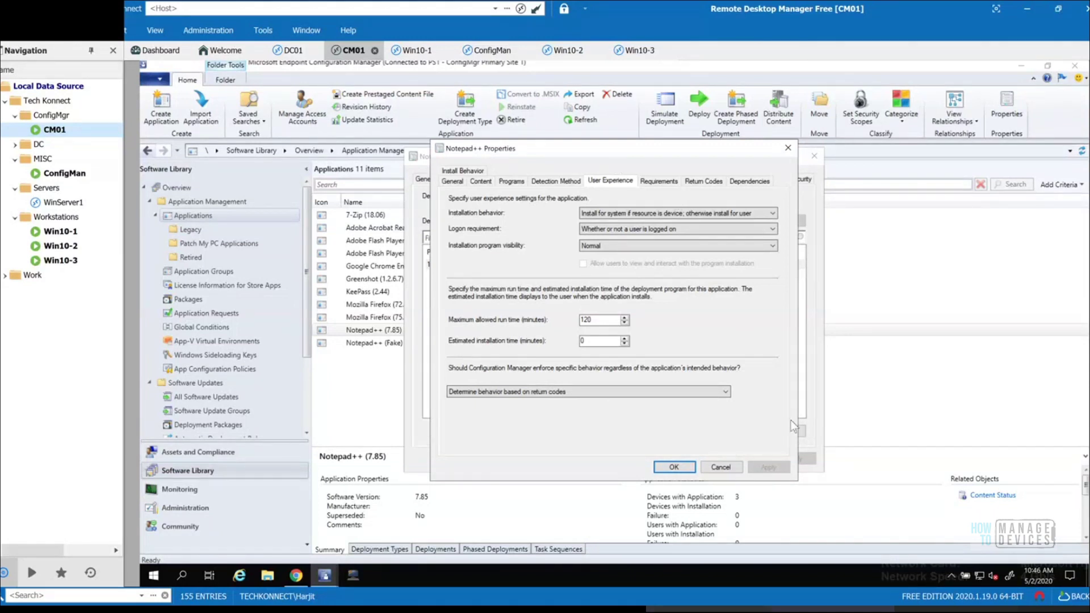
pyautogui.click(735, 468)
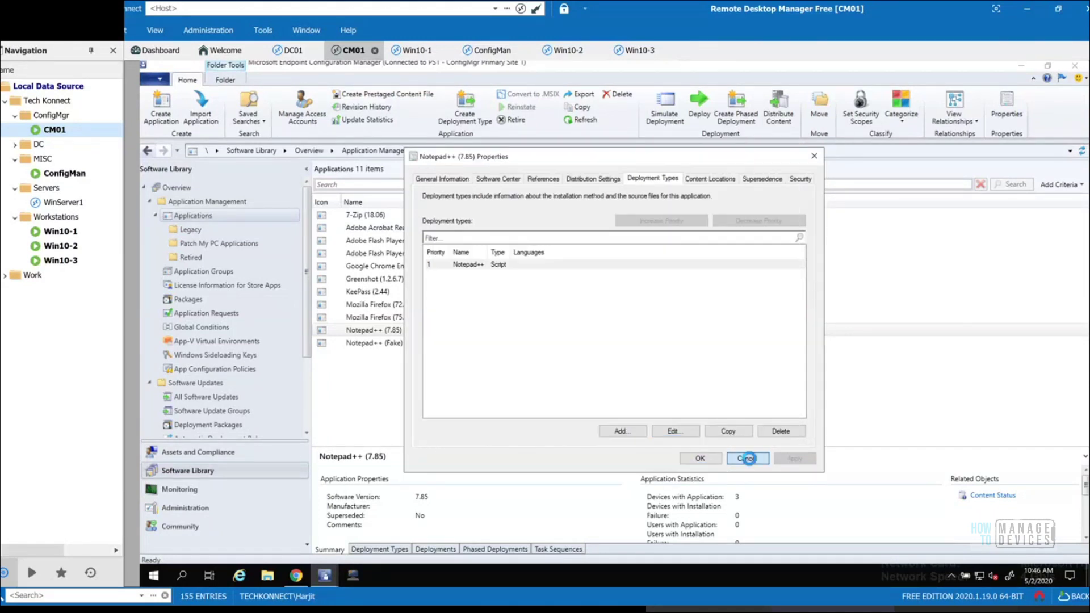
pyautogui.click(742, 461)
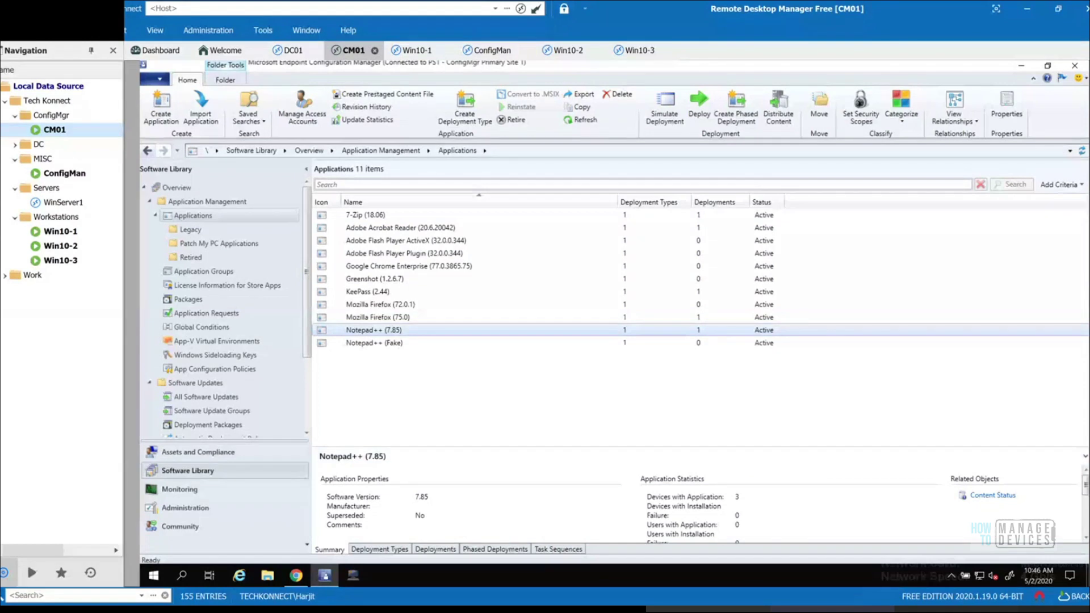